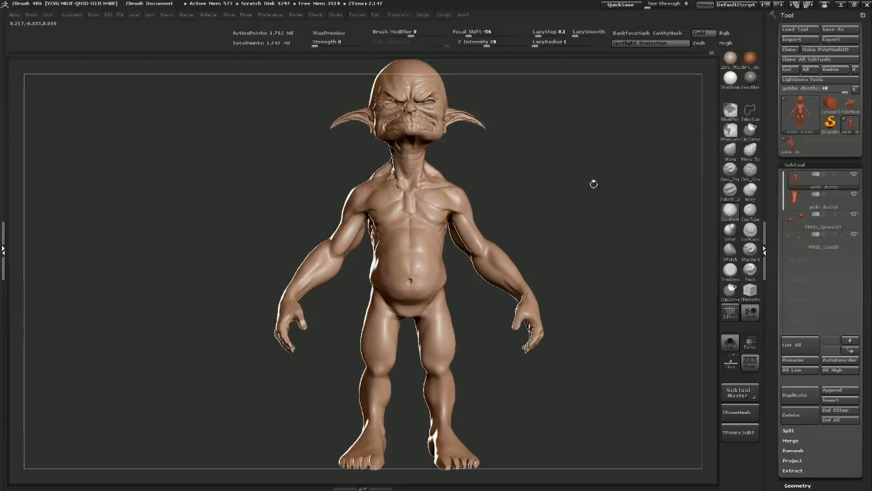
# Choose the Dam_Standard brush and lower the goblin body's subdivision by four levels
pyautogui.moveTo(529, 192); pyautogui.dragTo(508, 202)
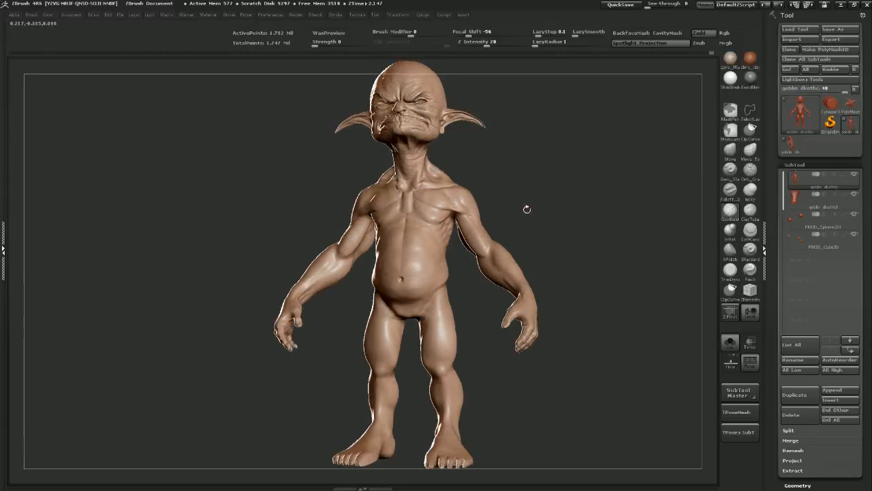
pyautogui.press('s')
pyautogui.click(730, 169)
pyautogui.keyDown('alt'); pyautogui.moveTo(564, 208); pyautogui.dragTo(550, 236); pyautogui.keyUp('alt')
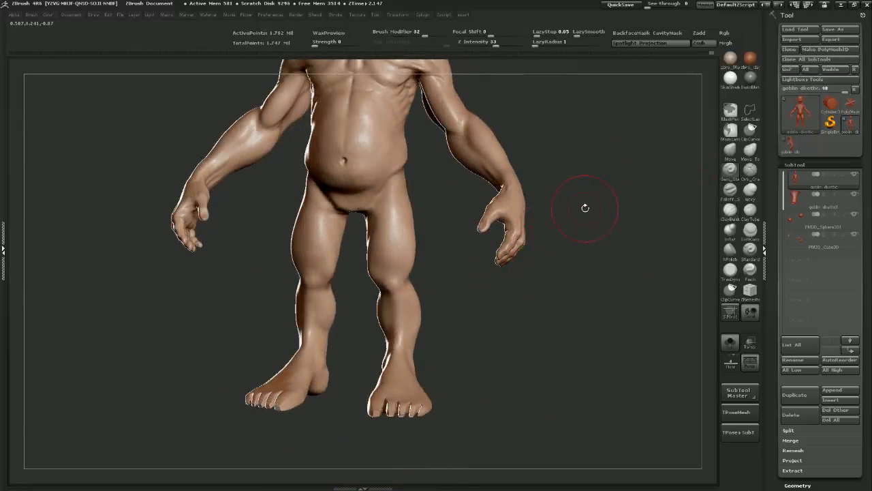
pyautogui.press('shift')
pyautogui.hotkey('shift', 'd')
pyautogui.hotkey('shift', 'd')
pyautogui.hotkey('shift', 'd')
pyautogui.hotkey('shift', 'd')
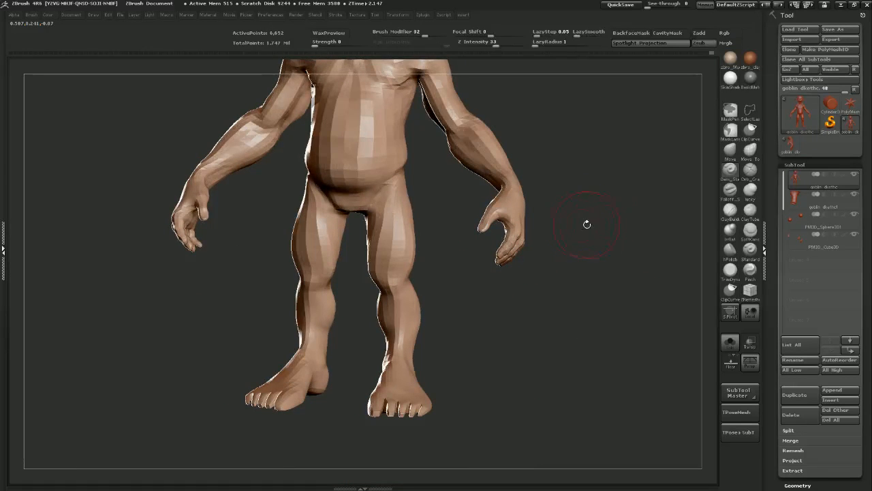
# Reshape the hand's fingertips at the low subdivision level with the Move brush
pyautogui.keyDown('alt'); pyautogui.moveTo(616, 184); pyautogui.dragTo(613, 217); pyautogui.keyUp('alt')
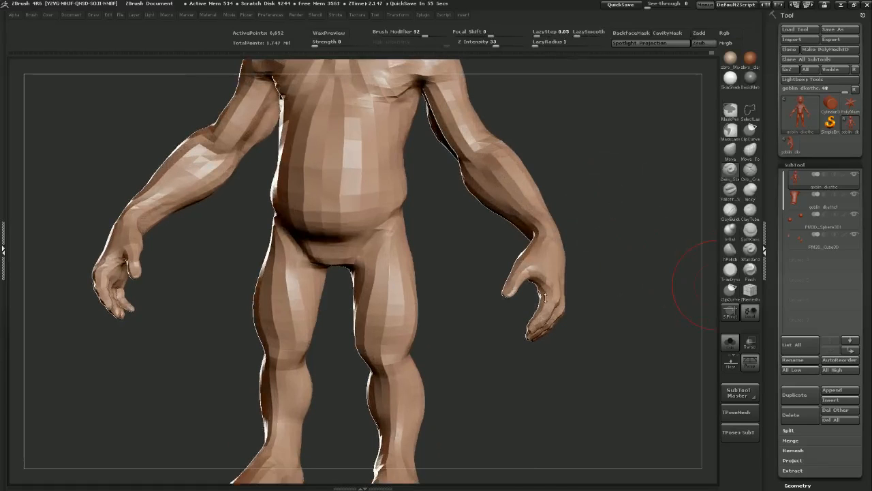
pyautogui.moveTo(634, 312)
pyautogui.keyDown('alt'); pyautogui.mouseDown()
pyautogui.moveTo(600, 239)
pyautogui.moveTo(575, 279)
pyautogui.mouseUp(); pyautogui.keyUp('alt')
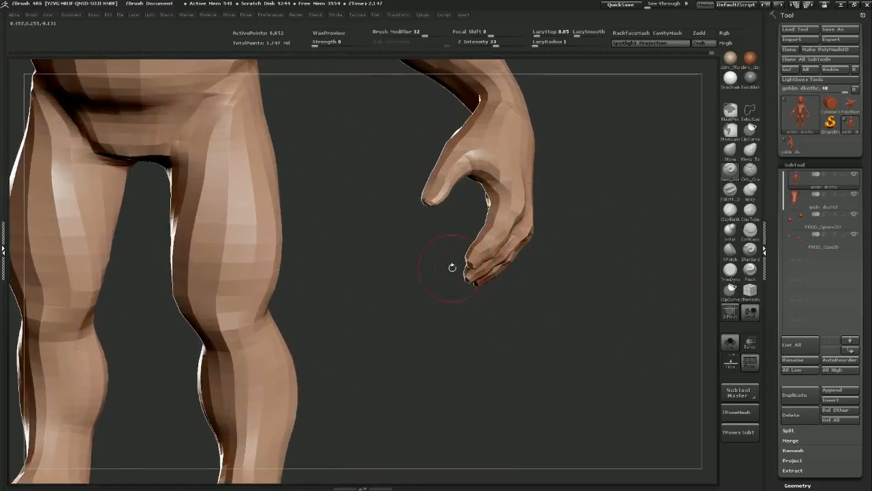
pyautogui.moveTo(559, 309); pyautogui.dragTo(477, 292)
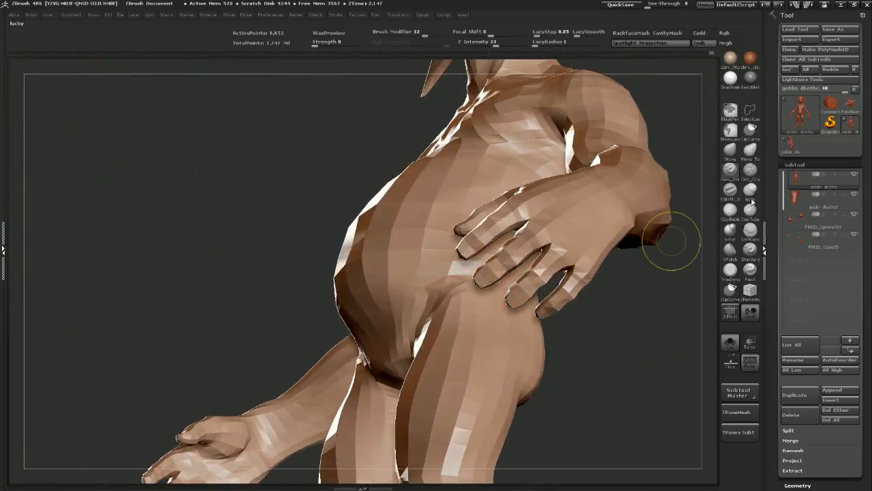
pyautogui.click(731, 152)
pyautogui.moveTo(481, 282); pyautogui.dragTo(471, 293)
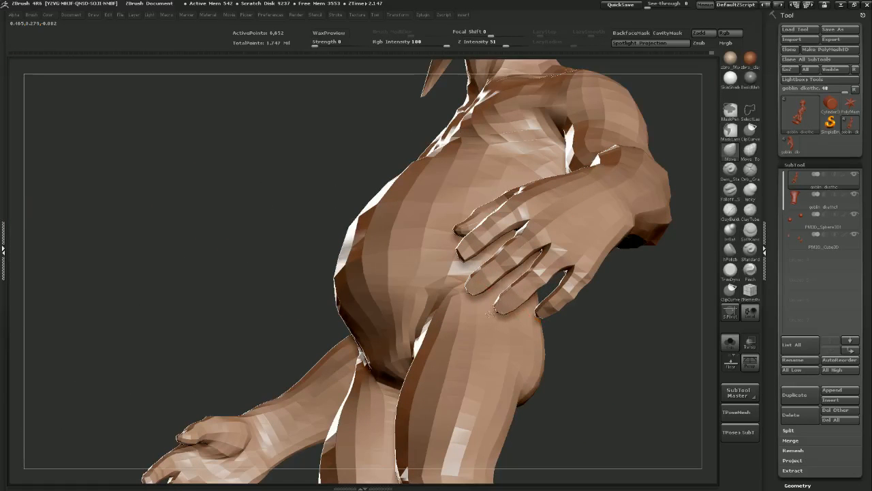
pyautogui.moveTo(637, 359); pyautogui.dragTo(525, 332)
pyautogui.keyDown('alt'); pyautogui.moveTo(590, 327); pyautogui.dragTo(583, 339); pyautogui.keyUp('alt')
pyautogui.press('s')
pyautogui.click(562, 281)
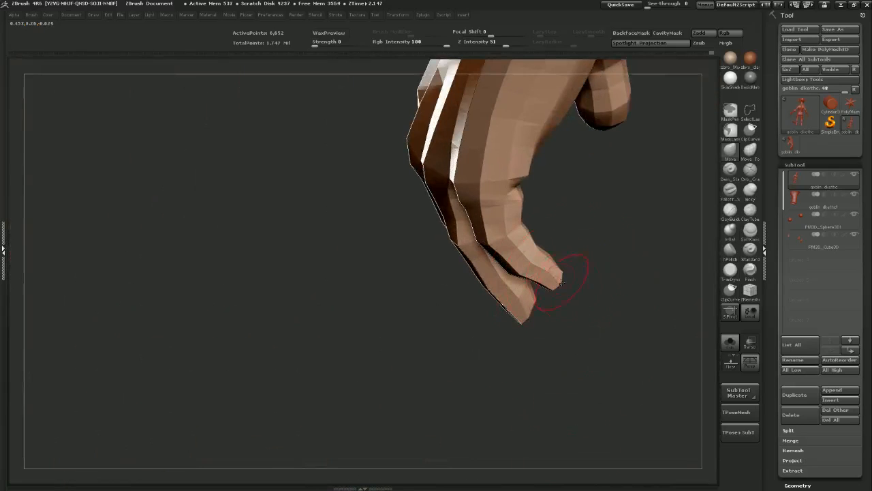
pyautogui.moveTo(629, 239); pyautogui.dragTo(644, 299)
# Raise the body's subdivision by two levels and adjust the thumb and its base with the Move brush
pyautogui.hotkey('ctrl', 'd')
pyautogui.moveTo(551, 387)
pyautogui.keyDown('alt'); pyautogui.mouseDown()
pyautogui.moveTo(531, 396)
pyautogui.moveTo(594, 391)
pyautogui.moveTo(612, 374)
pyautogui.moveTo(562, 386)
pyautogui.moveTo(622, 351)
pyautogui.moveTo(617, 245)
pyautogui.moveTo(622, 365)
pyautogui.mouseUp(); pyautogui.keyUp('alt')
pyautogui.press('s')
pyautogui.click(448, 248)
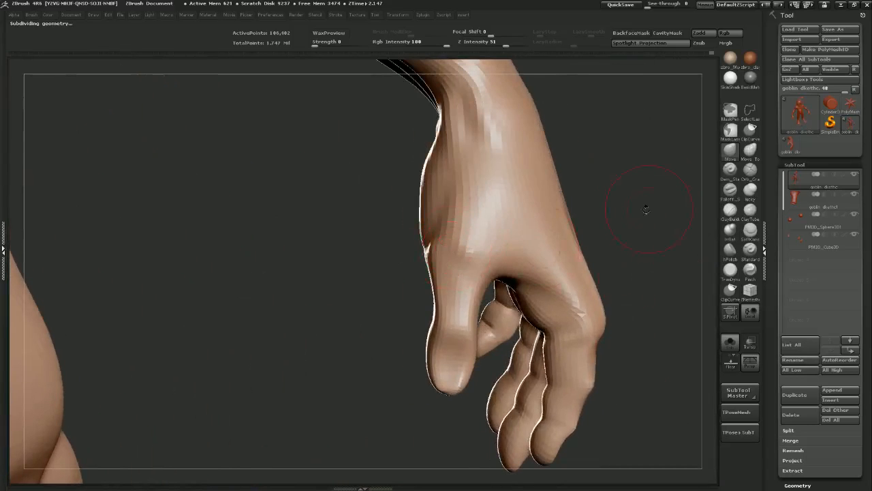
pyautogui.moveTo(649, 209); pyautogui.dragTo(604, 214)
pyautogui.press('s')
pyautogui.moveTo(356, 261)
pyautogui.mouseDown()
pyautogui.moveTo(362, 249)
pyautogui.moveTo(353, 261)
pyautogui.mouseUp()
pyautogui.press('s')
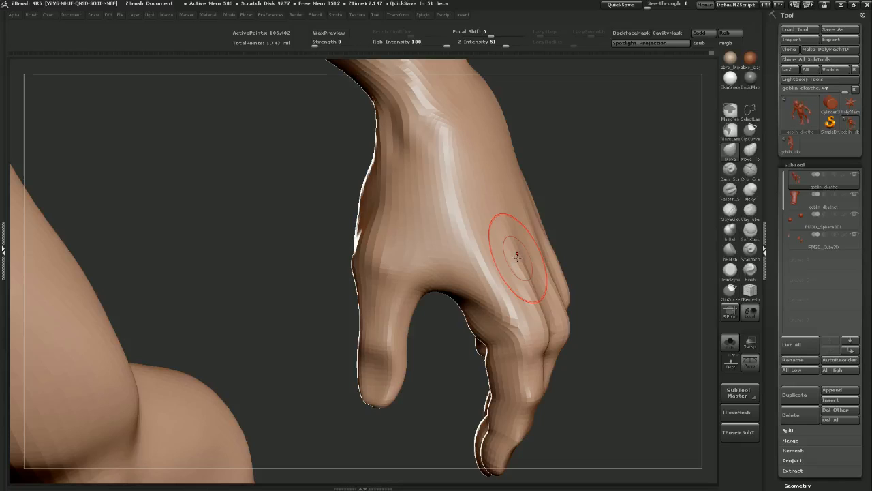
pyautogui.moveTo(659, 223); pyautogui.dragTo(533, 224)
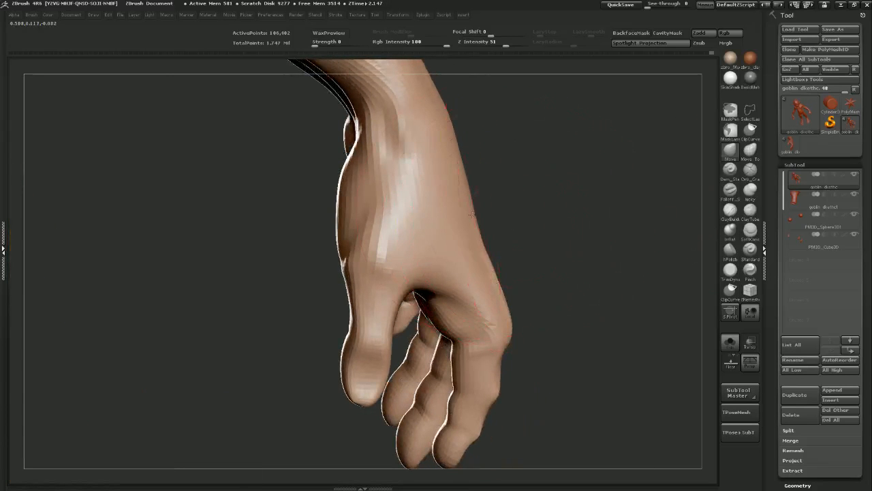
pyautogui.moveTo(606, 255)
pyautogui.keyDown('alt'); pyautogui.mouseDown()
pyautogui.moveTo(572, 207)
pyautogui.moveTo(600, 257)
pyautogui.moveTo(569, 244)
pyautogui.moveTo(621, 259)
pyautogui.moveTo(625, 220)
pyautogui.moveTo(623, 253)
pyautogui.mouseUp(); pyautogui.keyUp('alt')
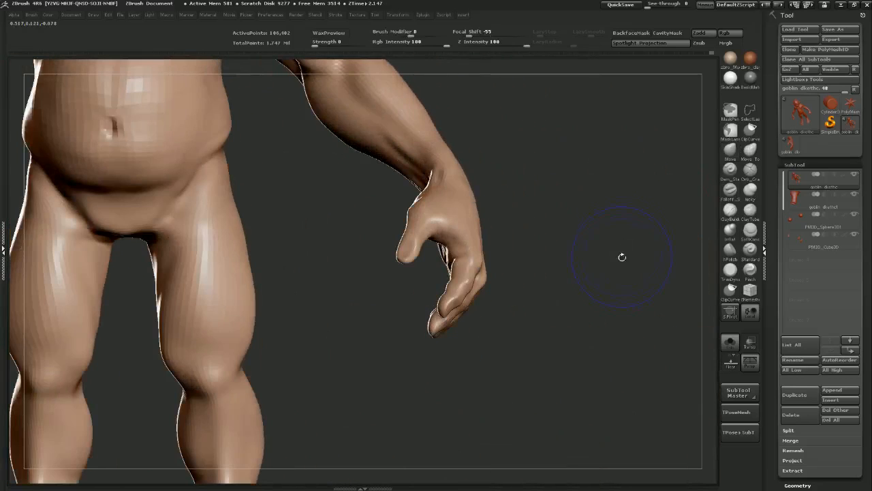
pyautogui.keyDown('alt'); pyautogui.moveTo(592, 304); pyautogui.dragTo(775, 235); pyautogui.keyUp('alt')
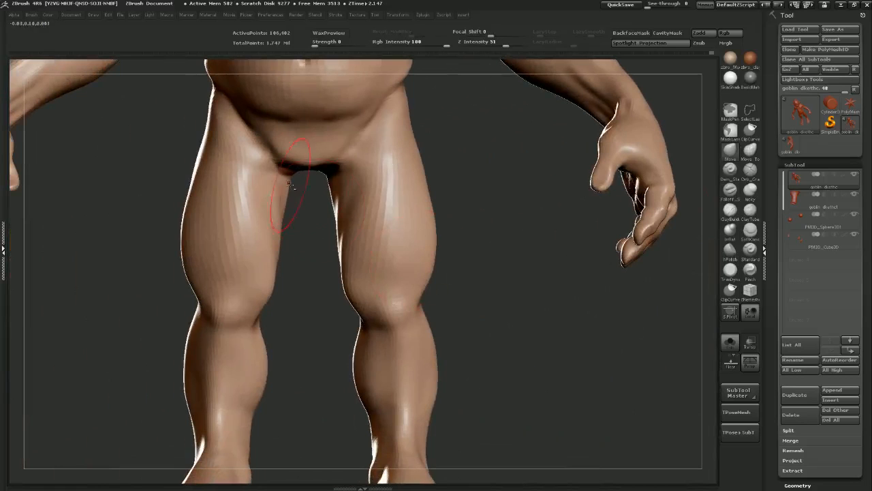
pyautogui.moveTo(311, 163); pyautogui.dragTo(317, 308)
pyautogui.moveTo(313, 278)
pyautogui.mouseDown()
pyautogui.moveTo(321, 286)
pyautogui.moveTo(321, 244)
pyautogui.mouseUp()
pyautogui.moveTo(545, 215)
pyautogui.mouseDown()
pyautogui.moveTo(450, 214)
pyautogui.moveTo(503, 213)
pyautogui.mouseUp()
pyautogui.click(731, 232)
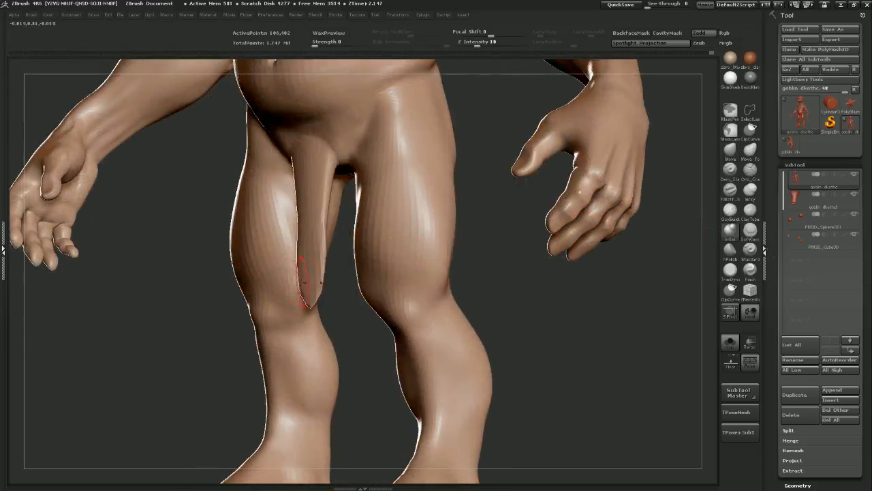
pyautogui.moveTo(307, 281)
pyautogui.mouseDown()
pyautogui.moveTo(310, 224)
pyautogui.moveTo(310, 300)
pyautogui.moveTo(316, 249)
pyautogui.moveTo(306, 179)
pyautogui.moveTo(309, 256)
pyautogui.mouseUp()
pyautogui.moveTo(313, 167); pyautogui.dragTo(308, 266)
pyautogui.moveTo(593, 312); pyautogui.dragTo(637, 307)
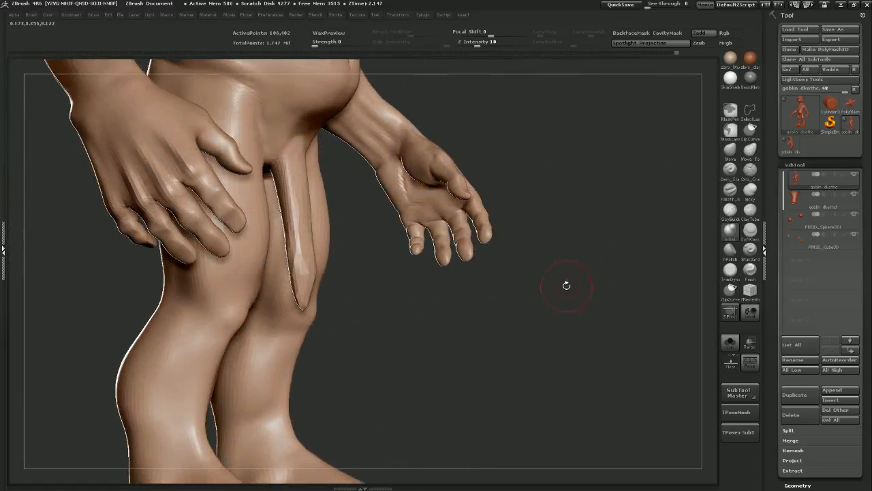
pyautogui.press('ctrl')
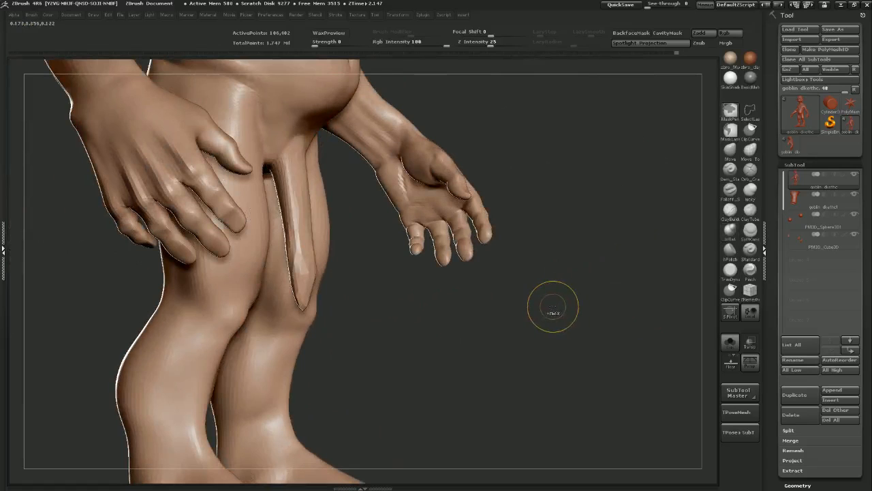
pyautogui.hotkey('ctrl', 'z')
pyautogui.hotkey('ctrl', 'z')
pyautogui.hotkey('ctrl', 'z')
pyautogui.hotkey('ctrl', 'z')
pyautogui.hotkey('ctrl', 'z')
pyautogui.hotkey('ctrl', 'z')
pyautogui.hotkey('ctrl', 'z')
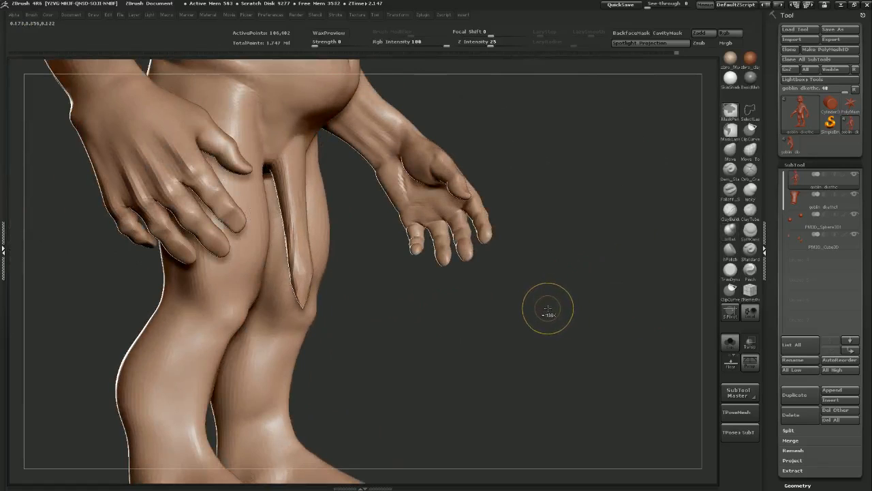
pyautogui.hotkey('ctrl', 'z')
pyautogui.hotkey('ctrl', 'z')
pyautogui.hotkey('ctrl', 'z')
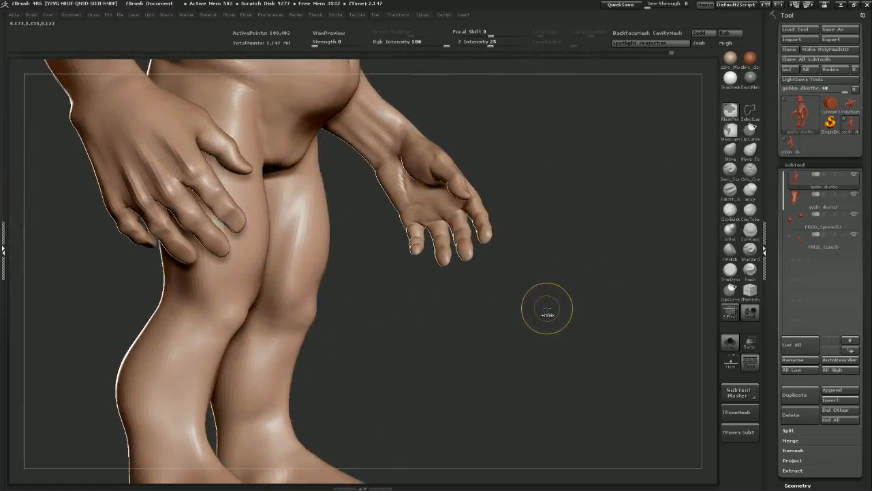
# Carve a muscle groove down the back of the thigh with the Dam_Standard brush and soften it
pyautogui.moveTo(562, 289); pyautogui.dragTo(543, 296)
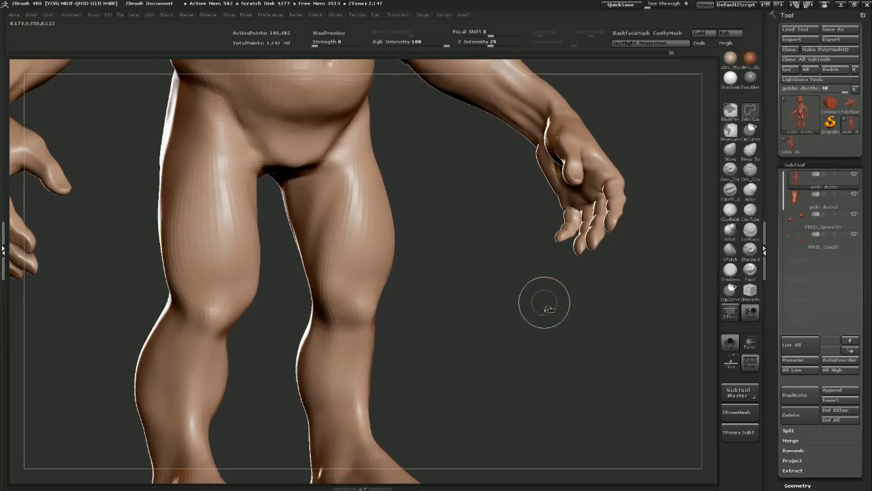
pyautogui.moveTo(542, 329)
pyautogui.mouseDown()
pyautogui.moveTo(518, 288)
pyautogui.moveTo(432, 306)
pyautogui.moveTo(444, 304)
pyautogui.mouseUp()
pyautogui.click(731, 172)
pyautogui.moveTo(500, 250)
pyautogui.keyDown('alt'); pyautogui.mouseDown()
pyautogui.moveTo(508, 272)
pyautogui.moveTo(588, 280)
pyautogui.mouseUp(); pyautogui.keyUp('alt')
pyautogui.press('s')
pyautogui.moveTo(274, 203); pyautogui.dragTo(312, 251)
pyautogui.hotkey('ctrl', 'z')
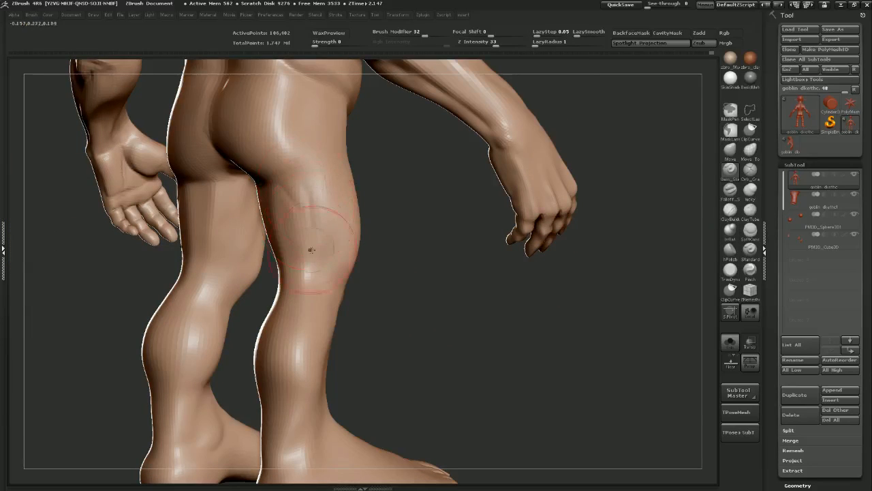
pyautogui.moveTo(315, 180); pyautogui.dragTo(323, 263)
pyautogui.press('s')
pyautogui.moveTo(308, 207)
pyautogui.mouseDown()
pyautogui.moveTo(315, 207)
pyautogui.moveTo(283, 191)
pyautogui.moveTo(312, 243)
pyautogui.mouseUp()
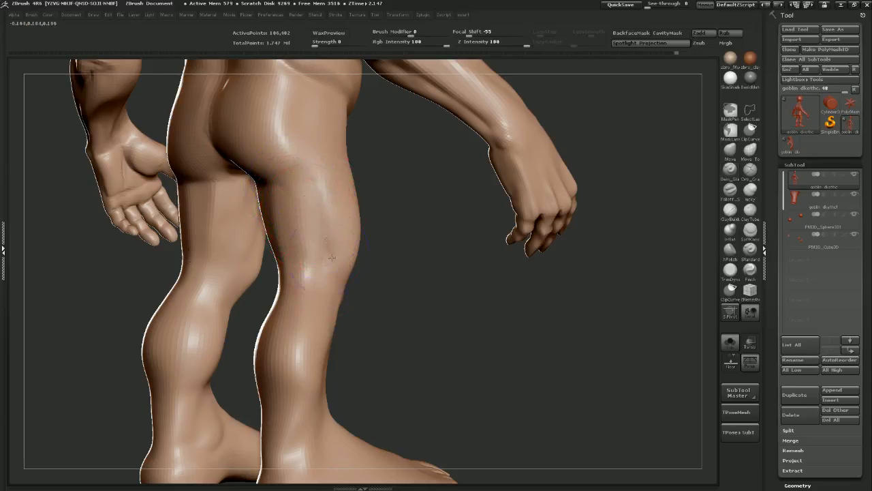
# Define the outer hamstring edge down to the back of the knee and smooth the stroke
pyautogui.moveTo(423, 297)
pyautogui.mouseDown()
pyautogui.moveTo(461, 311)
pyautogui.moveTo(428, 322)
pyautogui.moveTo(409, 313)
pyautogui.mouseUp()
pyautogui.moveTo(319, 161); pyautogui.dragTo(349, 267)
pyautogui.keyDown('shift'); pyautogui.moveTo(323, 164); pyautogui.dragTo(335, 242); pyautogui.keyUp('shift')
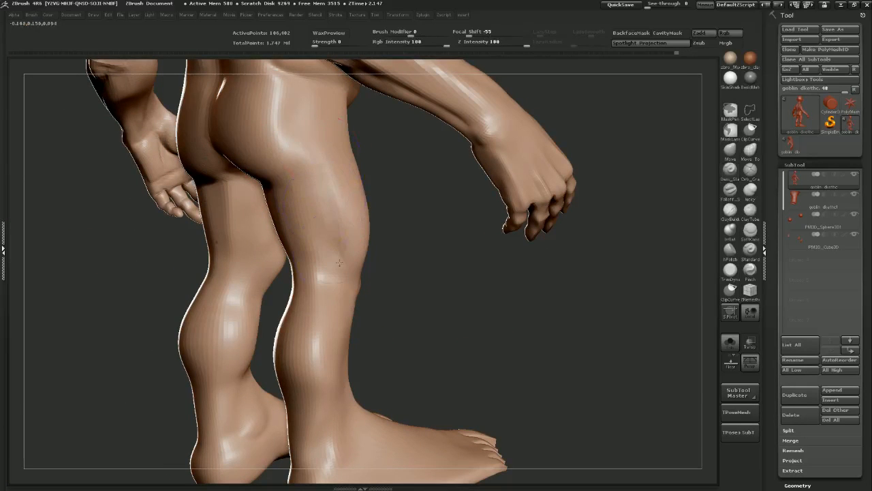
pyautogui.moveTo(464, 296)
pyautogui.mouseDown()
pyautogui.moveTo(471, 300)
pyautogui.moveTo(539, 241)
pyautogui.moveTo(475, 254)
pyautogui.mouseUp()
# Switch to the Move brush and examine the goblin's torso, back and arms from several sides
pyautogui.keyDown('alt'); pyautogui.moveTo(603, 199); pyautogui.dragTo(552, 310); pyautogui.keyUp('alt')
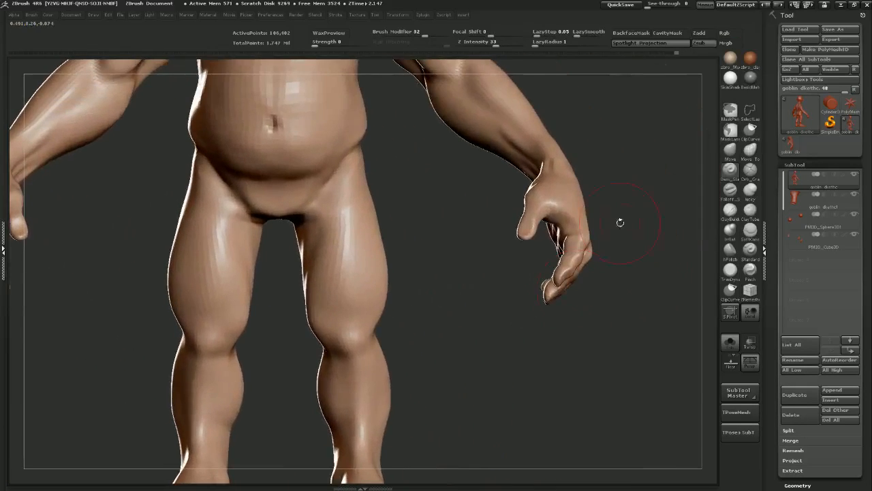
pyautogui.keyDown('alt'); pyautogui.moveTo(613, 237); pyautogui.dragTo(606, 265); pyautogui.keyUp('alt')
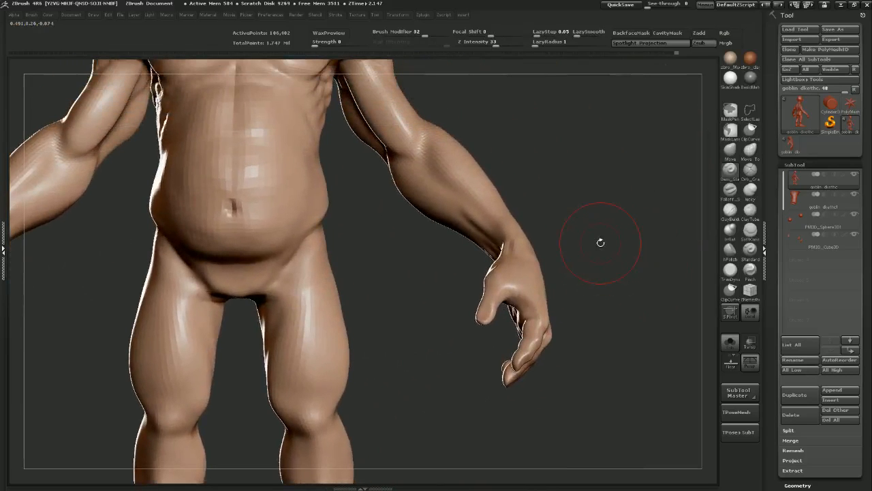
pyautogui.keyDown('alt'); pyautogui.moveTo(534, 189); pyautogui.dragTo(614, 215); pyautogui.keyUp('alt')
pyautogui.moveTo(557, 211)
pyautogui.mouseDown()
pyautogui.moveTo(477, 220)
pyautogui.moveTo(587, 196)
pyautogui.mouseUp()
pyautogui.moveTo(636, 175)
pyautogui.mouseDown()
pyautogui.moveTo(555, 183)
pyautogui.moveTo(553, 220)
pyautogui.mouseUp()
pyautogui.moveTo(444, 183)
pyautogui.keyDown('alt'); pyautogui.mouseDown()
pyautogui.moveTo(482, 158)
pyautogui.moveTo(668, 216)
pyautogui.mouseUp(); pyautogui.keyUp('alt')
pyautogui.click(729, 152)
pyautogui.keyDown('alt'); pyautogui.moveTo(624, 181); pyautogui.dragTo(606, 221); pyautogui.keyUp('alt')
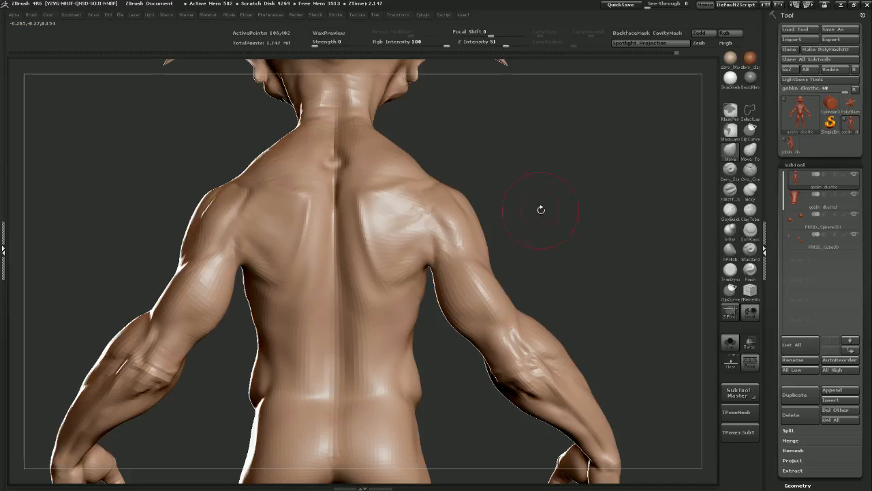
pyautogui.keyDown('alt'); pyautogui.moveTo(608, 269); pyautogui.dragTo(591, 192); pyautogui.keyUp('alt')
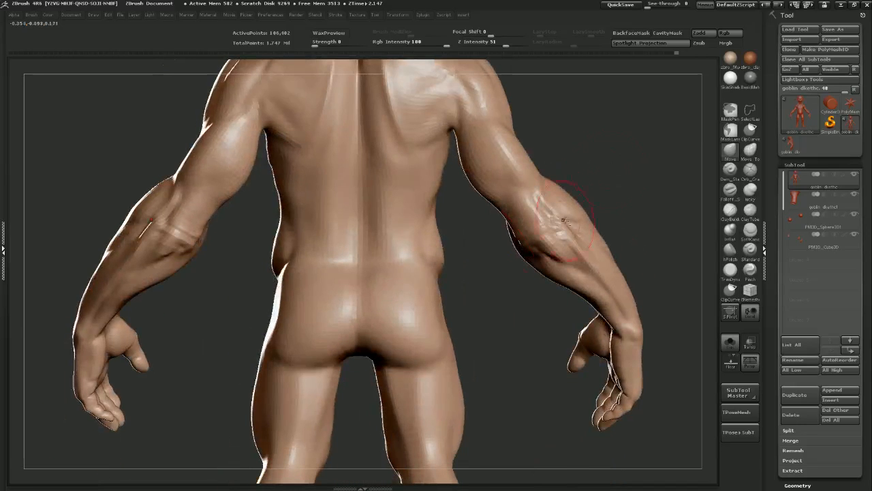
pyautogui.keyDown('alt'); pyautogui.moveTo(479, 306); pyautogui.dragTo(491, 270); pyautogui.keyUp('alt')
pyautogui.moveTo(530, 306); pyautogui.dragTo(421, 286)
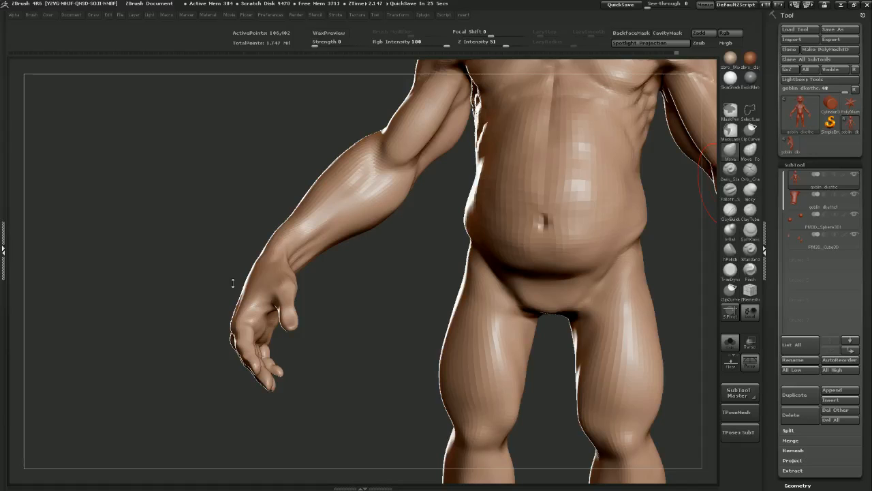
# Lower the body's subdivision by three levels and isolate both forearms with the hands
pyautogui.moveTo(363, 261)
pyautogui.mouseDown()
pyautogui.moveTo(613, 170)
pyautogui.moveTo(456, 208)
pyautogui.moveTo(477, 214)
pyautogui.moveTo(533, 281)
pyautogui.moveTo(518, 238)
pyautogui.moveTo(483, 186)
pyautogui.moveTo(510, 183)
pyautogui.moveTo(518, 205)
pyautogui.moveTo(516, 188)
pyautogui.moveTo(440, 189)
pyautogui.mouseUp()
pyautogui.hotkey('shift', 'd')
pyautogui.hotkey('shift', 'd')
pyautogui.hotkey('shift', 'd')
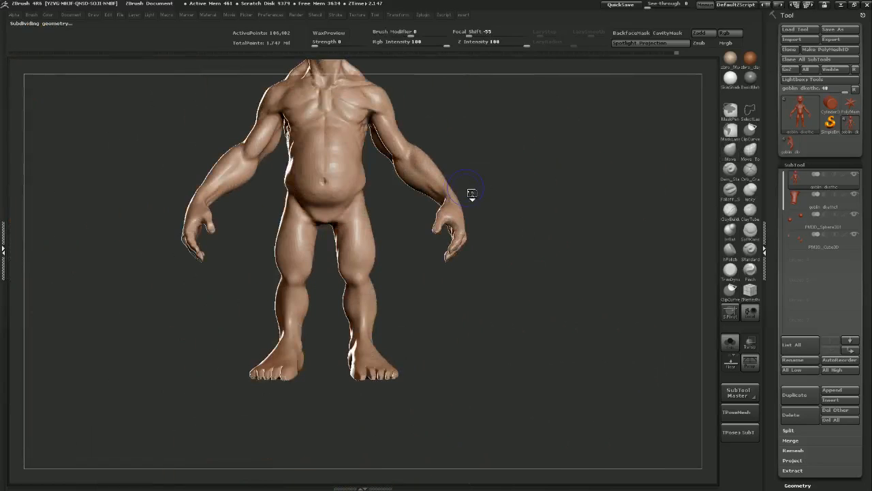
pyautogui.keyDown('alt'); pyautogui.moveTo(492, 157); pyautogui.dragTo(469, 245); pyautogui.keyUp('alt')
pyautogui.moveTo(446, 357)
pyautogui.keyDown('ctrl'); pyautogui.keyDown('shift'); pyautogui.mouseDown()
pyautogui.moveTo(486, 225)
pyautogui.moveTo(419, 151)
pyautogui.moveTo(354, 174)
pyautogui.moveTo(389, 286)
pyautogui.mouseUp(); pyautogui.keyUp('shift'); pyautogui.keyUp('ctrl')
pyautogui.moveTo(481, 164); pyautogui.dragTo(472, 167)
pyautogui.moveTo(403, 132)
pyautogui.keyDown('ctrl'); pyautogui.keyDown('alt'); pyautogui.keyDown('shift'); pyautogui.mouseDown()
pyautogui.moveTo(360, 120)
pyautogui.moveTo(392, 137)
pyautogui.mouseUp(); pyautogui.keyUp('shift'); pyautogui.keyUp('alt'); pyautogui.keyUp('ctrl')
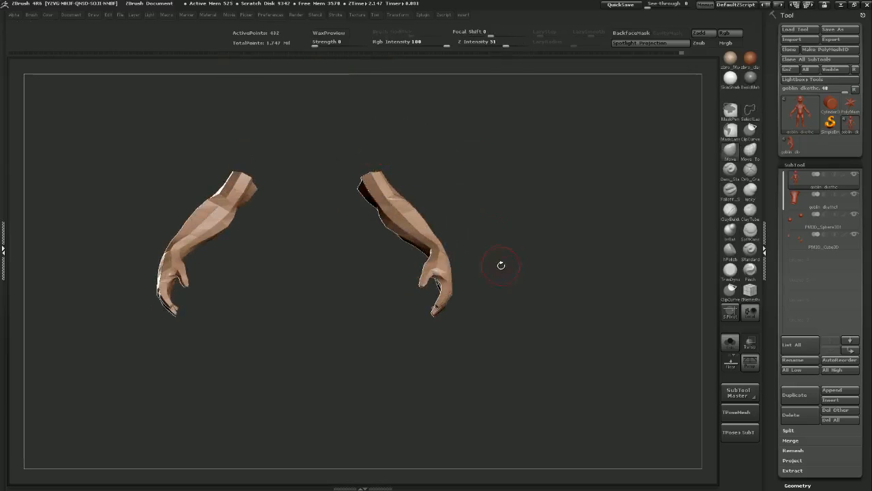
# Raise the isolated arms' subdivision by four levels
pyautogui.hotkey('ctrl', 'd')
pyautogui.hotkey('ctrl', 'd')
pyautogui.moveTo(509, 208); pyautogui.dragTo(452, 226)
pyautogui.keyDown('alt'); pyautogui.moveTo(473, 181); pyautogui.dragTo(509, 187); pyautogui.keyUp('alt')
pyautogui.hotkey('ctrl', 'd')
pyautogui.hotkey('ctrl', 'd')
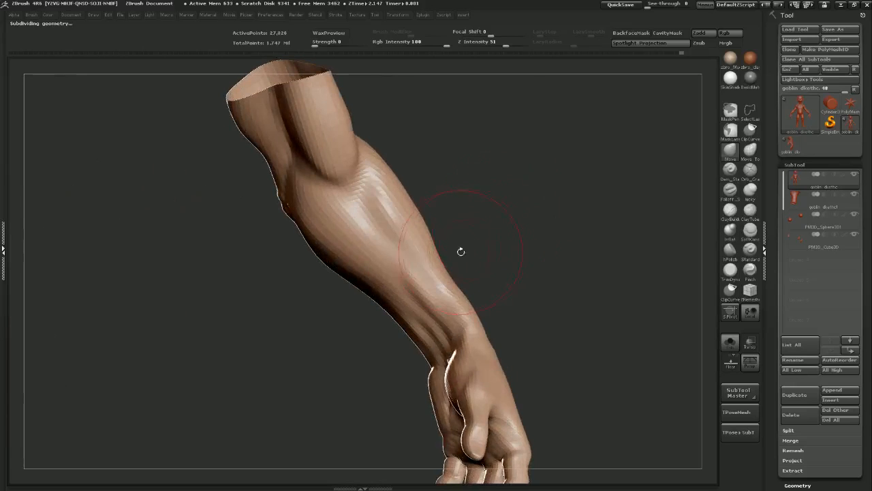
# Build up the muscle form just below the inner elbow with the ClayBuildup brush
pyautogui.click(730, 210)
pyautogui.moveTo(458, 162)
pyautogui.mouseDown()
pyautogui.moveTo(516, 241)
pyautogui.moveTo(491, 222)
pyautogui.mouseUp()
pyautogui.press('s')
pyautogui.moveTo(368, 217)
pyautogui.mouseDown()
pyautogui.moveTo(360, 217)
pyautogui.moveTo(364, 226)
pyautogui.mouseUp()
pyautogui.moveTo(363, 196)
pyautogui.mouseDown()
pyautogui.moveTo(365, 227)
pyautogui.moveTo(362, 186)
pyautogui.moveTo(360, 221)
pyautogui.moveTo(382, 251)
pyautogui.moveTo(371, 203)
pyautogui.moveTo(361, 228)
pyautogui.mouseUp()
pyautogui.moveTo(520, 217); pyautogui.dragTo(533, 235)
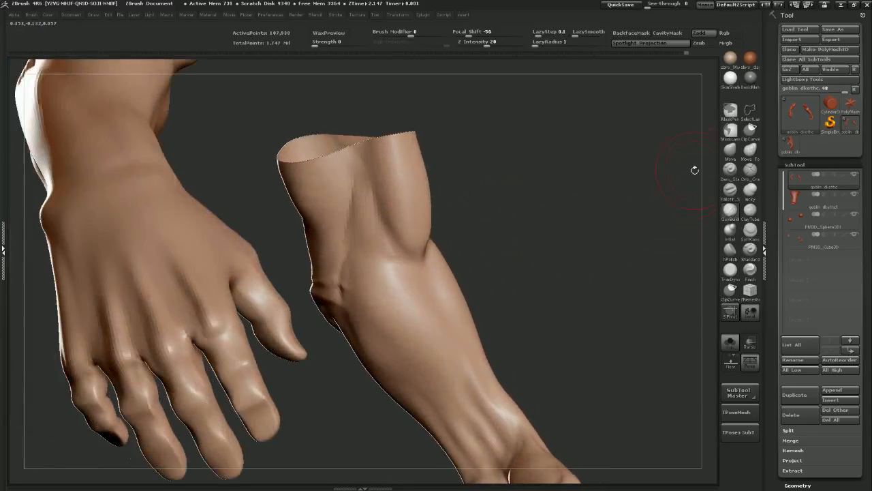
# Refine the tendon and muscle grooves from the wrist along the forearm with Dam_Standard and smoothing strokes
pyautogui.moveTo(490, 264); pyautogui.dragTo(464, 244)
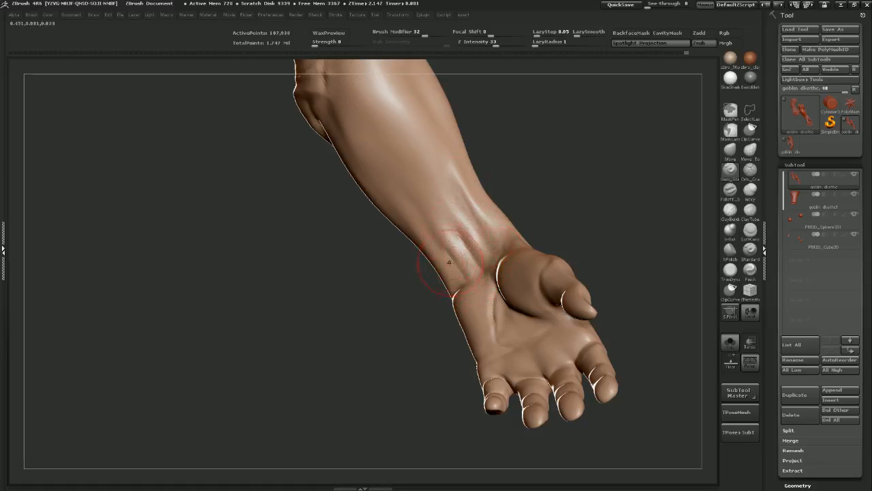
pyautogui.moveTo(391, 193)
pyautogui.keyDown('shift'); pyautogui.mouseDown()
pyautogui.moveTo(402, 208)
pyautogui.moveTo(488, 178)
pyautogui.mouseUp(); pyautogui.keyUp('shift')
pyautogui.moveTo(382, 229)
pyautogui.mouseDown()
pyautogui.moveTo(475, 156)
pyautogui.moveTo(500, 214)
pyautogui.moveTo(475, 225)
pyautogui.mouseUp()
pyautogui.press('s')
pyautogui.moveTo(403, 251); pyautogui.dragTo(391, 263)
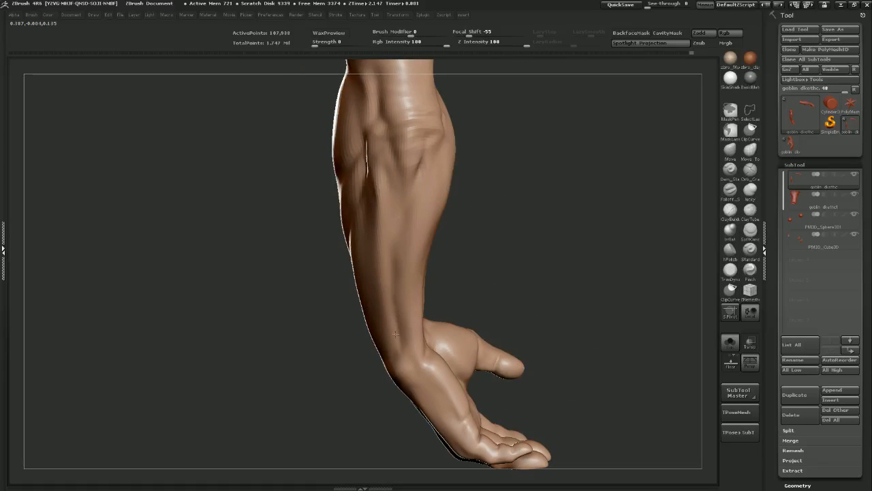
# Smooth the long muscle separations on the back of the forearm from the elbow to the wrist
pyautogui.moveTo(402, 225)
pyautogui.mouseDown()
pyautogui.moveTo(511, 239)
pyautogui.moveTo(474, 233)
pyautogui.mouseUp()
pyautogui.keyDown('shift'); pyautogui.moveTo(382, 253); pyautogui.dragTo(381, 223); pyautogui.keyUp('shift')
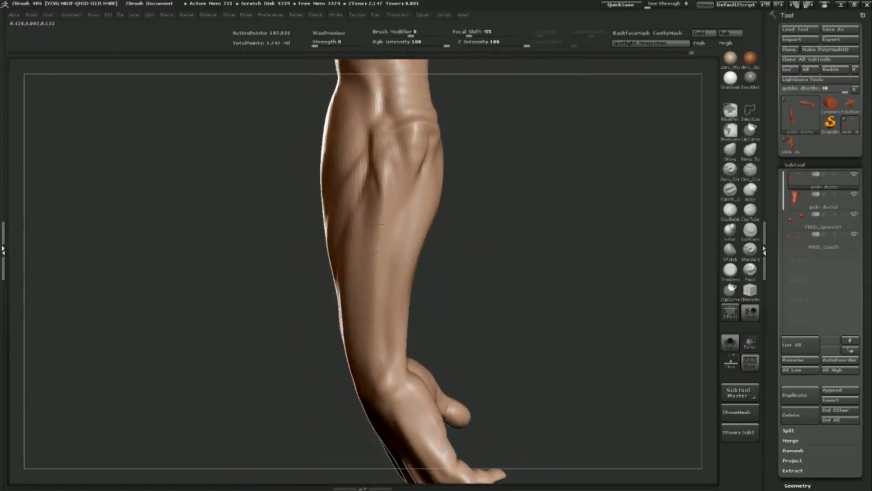
pyautogui.keyDown('shift'); pyautogui.moveTo(376, 328); pyautogui.dragTo(379, 353); pyautogui.keyUp('shift')
pyautogui.keyDown('shift'); pyautogui.moveTo(381, 233); pyautogui.dragTo(384, 207); pyautogui.keyUp('shift')
pyautogui.moveTo(446, 231)
pyautogui.mouseDown()
pyautogui.moveTo(483, 248)
pyautogui.moveTo(477, 252)
pyautogui.moveTo(498, 251)
pyautogui.mouseUp()
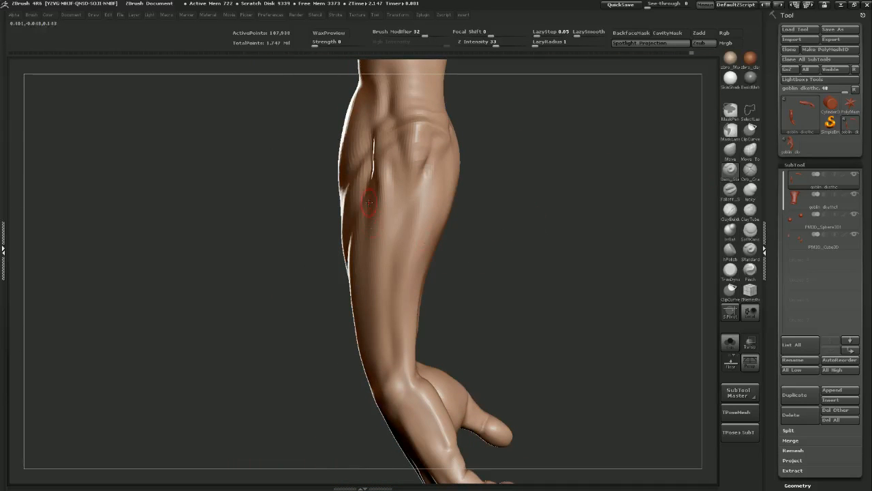
# Carve and soften a short groove below the elbow, and bring the hidden rest of the body back into display
pyautogui.moveTo(373, 223); pyautogui.dragTo(382, 263)
pyautogui.keyDown('shift'); pyautogui.moveTo(374, 219); pyautogui.dragTo(380, 253); pyautogui.keyUp('shift')
pyautogui.moveTo(461, 259)
pyautogui.mouseDown()
pyautogui.moveTo(501, 279)
pyautogui.moveTo(479, 272)
pyautogui.moveTo(489, 290)
pyautogui.moveTo(483, 283)
pyautogui.mouseUp()
pyautogui.keyDown('ctrl'); pyautogui.keyDown('shift'); pyautogui.click(634, 261); pyautogui.keyUp('shift'); pyautogui.keyUp('ctrl')
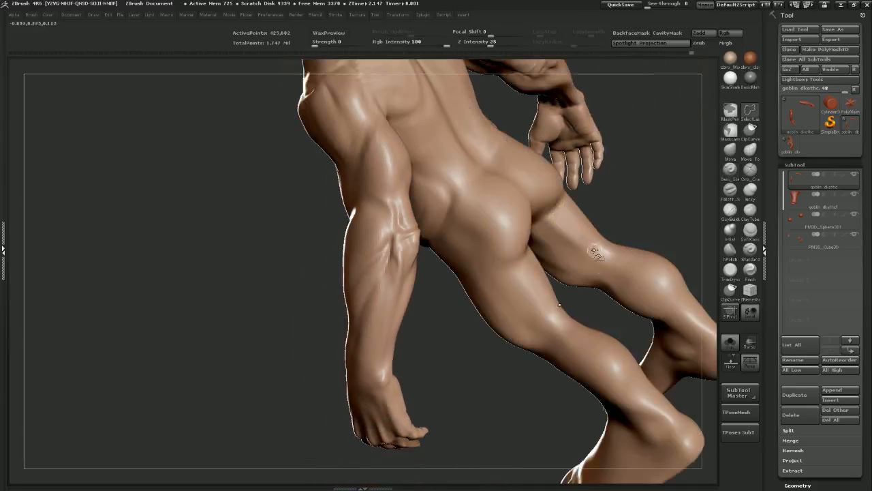
pyautogui.moveTo(651, 206)
pyautogui.mouseDown()
pyautogui.moveTo(559, 238)
pyautogui.moveTo(584, 239)
pyautogui.mouseUp()
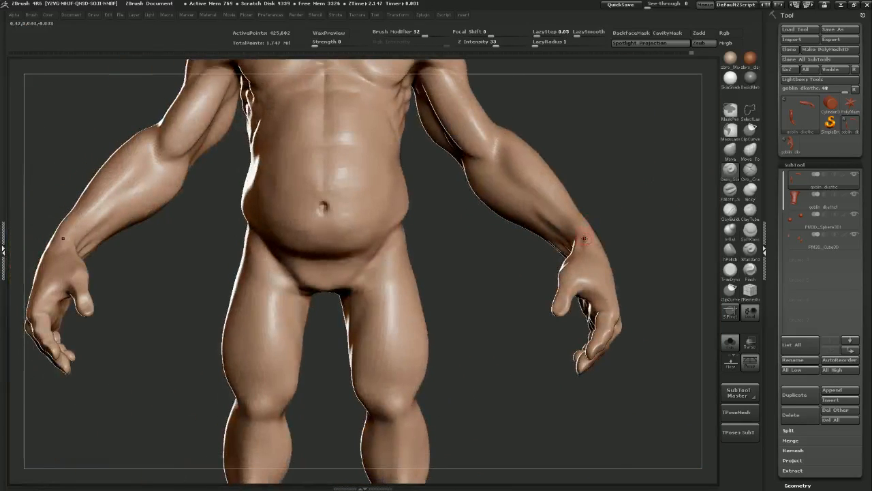
# Build up the kneecap and the form directly below it with the ClayBuildup brush
pyautogui.moveTo(504, 357)
pyautogui.keyDown('alt'); pyautogui.mouseDown()
pyautogui.moveTo(503, 284)
pyautogui.moveTo(526, 325)
pyautogui.moveTo(499, 197)
pyautogui.moveTo(475, 210)
pyautogui.moveTo(471, 189)
pyautogui.moveTo(478, 215)
pyautogui.moveTo(488, 205)
pyautogui.moveTo(486, 226)
pyautogui.moveTo(477, 209)
pyautogui.moveTo(470, 273)
pyautogui.moveTo(477, 317)
pyautogui.moveTo(463, 253)
pyautogui.moveTo(465, 265)
pyautogui.moveTo(479, 224)
pyautogui.mouseUp(); pyautogui.keyUp('alt')
pyautogui.click(731, 212)
pyautogui.press('s')
pyautogui.press('s')
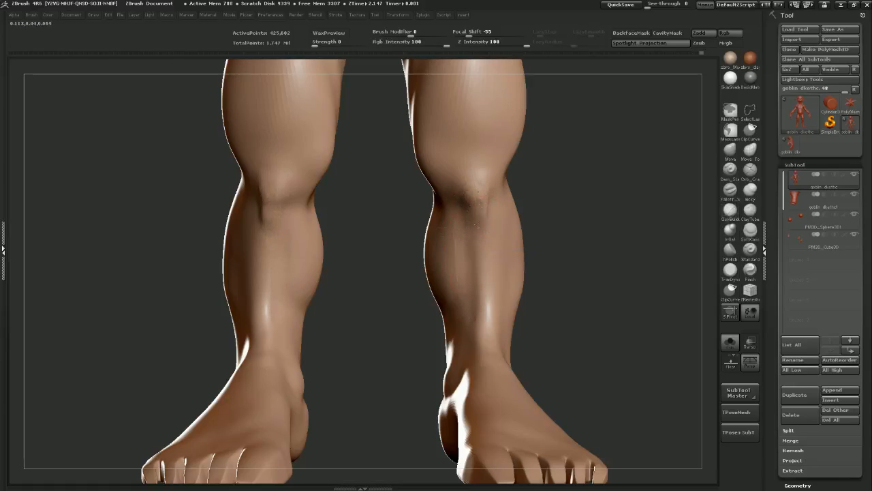
pyautogui.moveTo(475, 180)
pyautogui.mouseDown()
pyautogui.moveTo(476, 233)
pyautogui.moveTo(480, 179)
pyautogui.moveTo(479, 198)
pyautogui.moveTo(466, 169)
pyautogui.mouseUp()
pyautogui.moveTo(536, 189)
pyautogui.mouseDown()
pyautogui.moveTo(484, 175)
pyautogui.moveTo(478, 215)
pyautogui.mouseUp()
pyautogui.moveTo(547, 187); pyautogui.dragTo(477, 153)
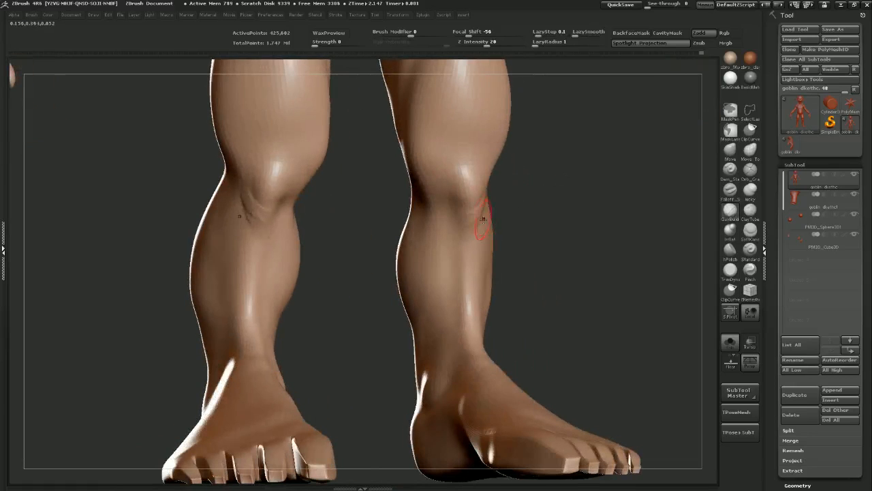
# Add volume around the sides of the knee and smooth the transition toward the thigh and upper shin
pyautogui.moveTo(450, 208); pyautogui.dragTo(472, 212)
pyautogui.moveTo(546, 197)
pyautogui.mouseDown()
pyautogui.moveTo(464, 175)
pyautogui.moveTo(485, 191)
pyautogui.moveTo(461, 165)
pyautogui.moveTo(444, 200)
pyautogui.moveTo(485, 189)
pyautogui.moveTo(464, 181)
pyautogui.moveTo(468, 219)
pyautogui.moveTo(491, 179)
pyautogui.moveTo(436, 180)
pyautogui.mouseUp()
pyautogui.moveTo(573, 181)
pyautogui.mouseDown()
pyautogui.moveTo(525, 187)
pyautogui.moveTo(524, 203)
pyautogui.moveTo(534, 175)
pyautogui.mouseUp()
pyautogui.moveTo(542, 144)
pyautogui.mouseDown()
pyautogui.moveTo(524, 227)
pyautogui.moveTo(508, 191)
pyautogui.moveTo(512, 151)
pyautogui.moveTo(526, 191)
pyautogui.moveTo(527, 153)
pyautogui.mouseUp()
pyautogui.moveTo(596, 154); pyautogui.dragTo(560, 158)
pyautogui.keyDown('shift'); pyautogui.moveTo(531, 167); pyautogui.dragTo(528, 210); pyautogui.keyUp('shift')
pyautogui.keyDown('shift'); pyautogui.moveTo(531, 169); pyautogui.dragTo(534, 198); pyautogui.keyUp('shift')
pyautogui.moveTo(661, 132)
pyautogui.mouseDown()
pyautogui.moveTo(610, 142)
pyautogui.moveTo(508, 185)
pyautogui.mouseUp()
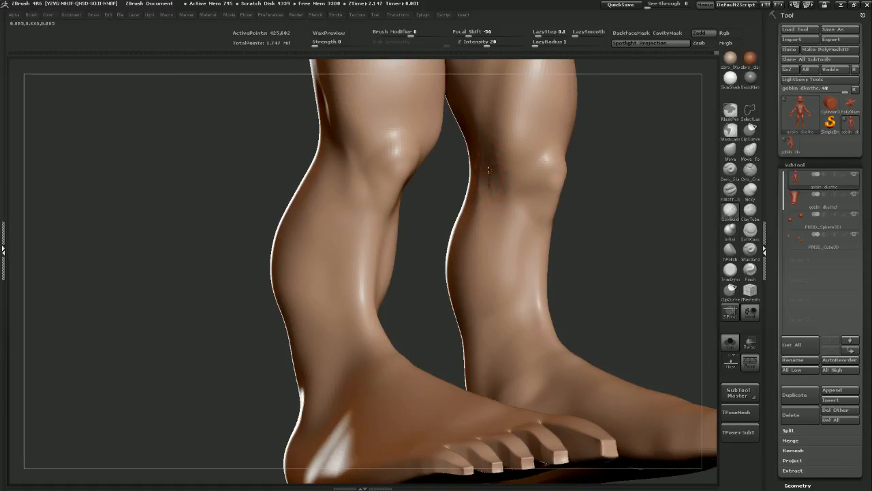
# Build up the tendon form beside the knee and smooth it into the upper shin
pyautogui.moveTo(511, 210); pyautogui.dragTo(512, 227)
pyautogui.moveTo(516, 194)
pyautogui.keyDown('shift'); pyautogui.mouseDown()
pyautogui.moveTo(508, 202)
pyautogui.moveTo(516, 182)
pyautogui.mouseUp(); pyautogui.keyUp('shift')
pyautogui.keyDown('shift'); pyautogui.moveTo(513, 222); pyautogui.dragTo(512, 244); pyautogui.keyUp('shift')
pyautogui.moveTo(581, 231); pyautogui.dragTo(539, 236)
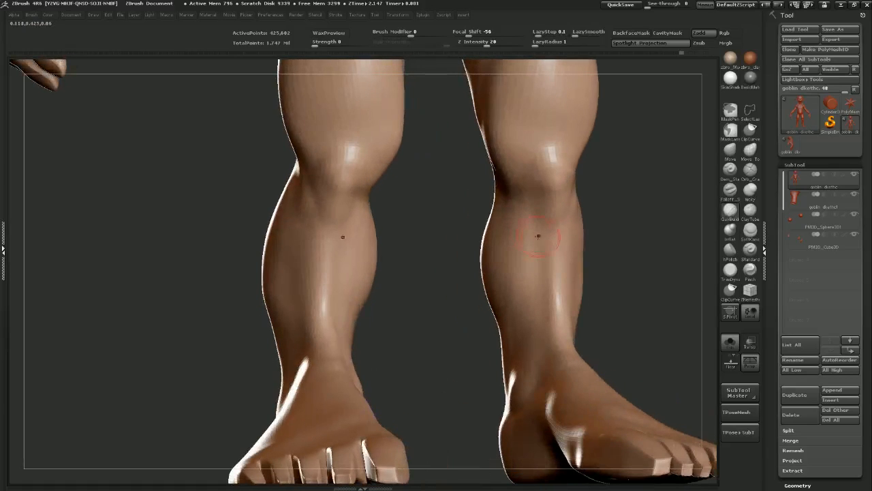
pyautogui.moveTo(613, 253); pyautogui.dragTo(584, 279)
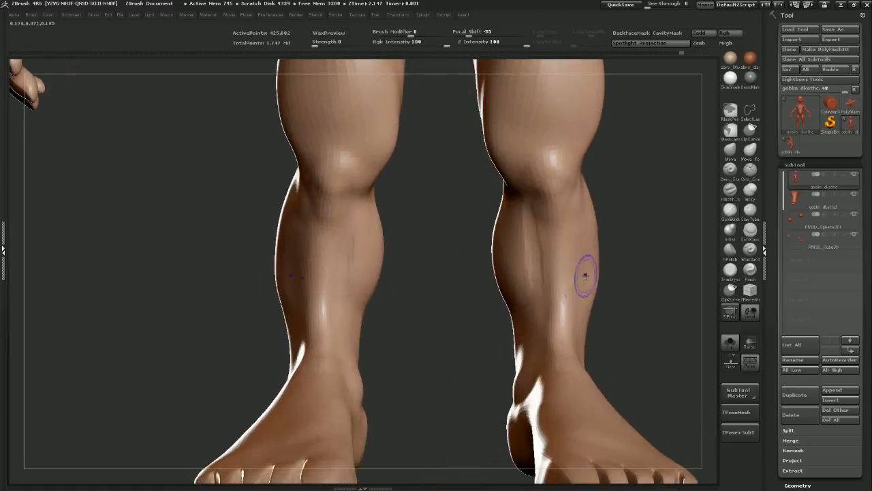
pyautogui.keyDown('shift'); pyautogui.moveTo(534, 255); pyautogui.dragTo(534, 238); pyautogui.keyUp('shift')
# Add long muscle ridges down the outer front of the lower leg and smooth them
pyautogui.moveTo(617, 295)
pyautogui.keyDown('alt'); pyautogui.mouseDown()
pyautogui.moveTo(590, 180)
pyautogui.moveTo(538, 163)
pyautogui.mouseUp(); pyautogui.keyUp('alt')
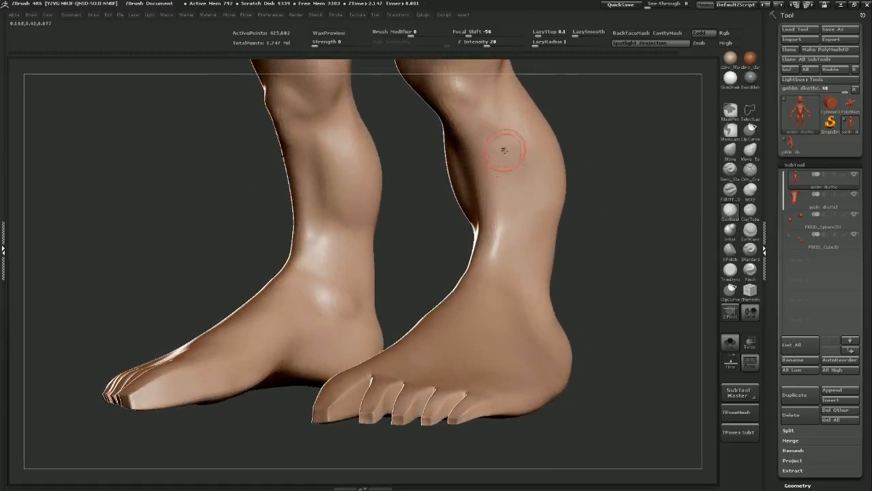
pyautogui.moveTo(503, 140)
pyautogui.mouseDown()
pyautogui.moveTo(506, 249)
pyautogui.moveTo(497, 286)
pyautogui.moveTo(502, 195)
pyautogui.moveTo(505, 204)
pyautogui.moveTo(503, 259)
pyautogui.moveTo(492, 117)
pyautogui.mouseUp()
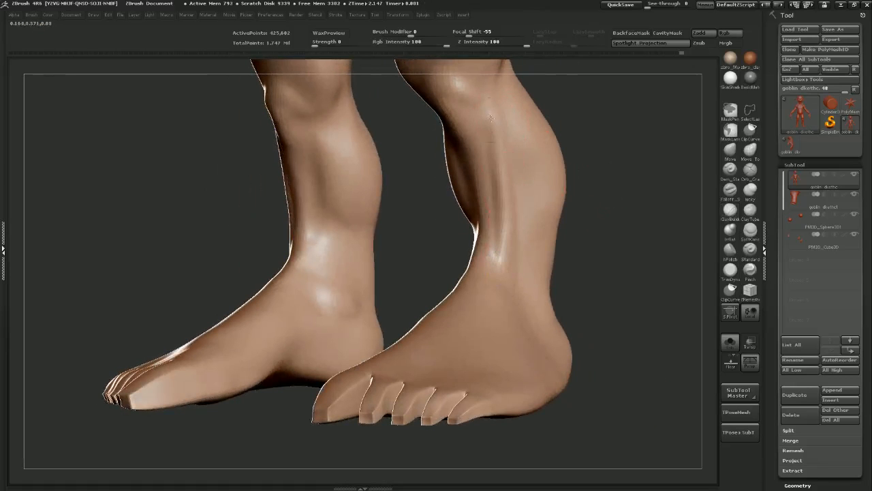
pyautogui.moveTo(502, 221)
pyautogui.keyDown('shift'); pyautogui.mouseDown()
pyautogui.moveTo(503, 239)
pyautogui.moveTo(503, 150)
pyautogui.mouseUp(); pyautogui.keyUp('shift')
pyautogui.moveTo(573, 230)
pyautogui.mouseDown()
pyautogui.moveTo(604, 226)
pyautogui.moveTo(579, 159)
pyautogui.mouseUp()
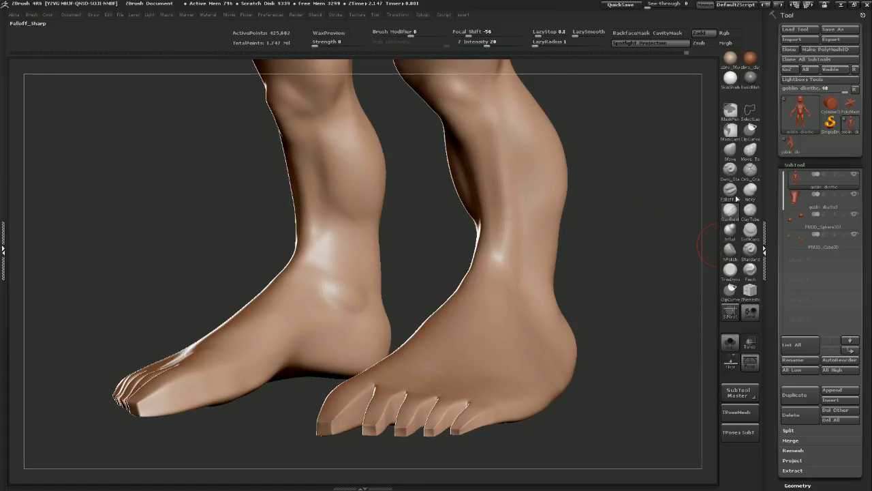
# Carve long grooves along the outer lower leg and beneath the calf muscle with the Dam_Standard brush
pyautogui.click(733, 172)
pyautogui.moveTo(600, 211); pyautogui.dragTo(637, 211)
pyautogui.moveTo(482, 123)
pyautogui.mouseDown()
pyautogui.moveTo(499, 272)
pyautogui.moveTo(509, 281)
pyautogui.mouseUp()
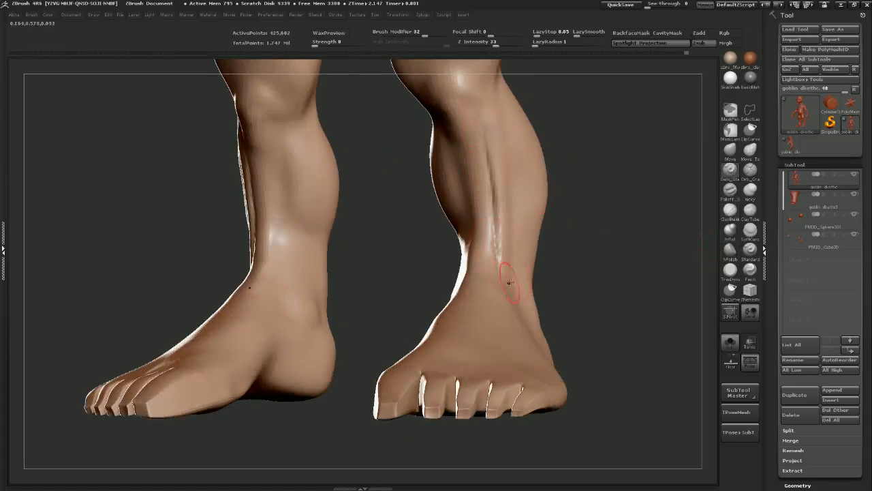
pyautogui.moveTo(587, 281); pyautogui.dragTo(557, 280)
pyautogui.moveTo(492, 123); pyautogui.dragTo(511, 240)
pyautogui.moveTo(607, 266); pyautogui.dragTo(551, 256)
pyautogui.moveTo(500, 121)
pyautogui.mouseDown()
pyautogui.moveTo(550, 209)
pyautogui.moveTo(578, 227)
pyautogui.mouseUp()
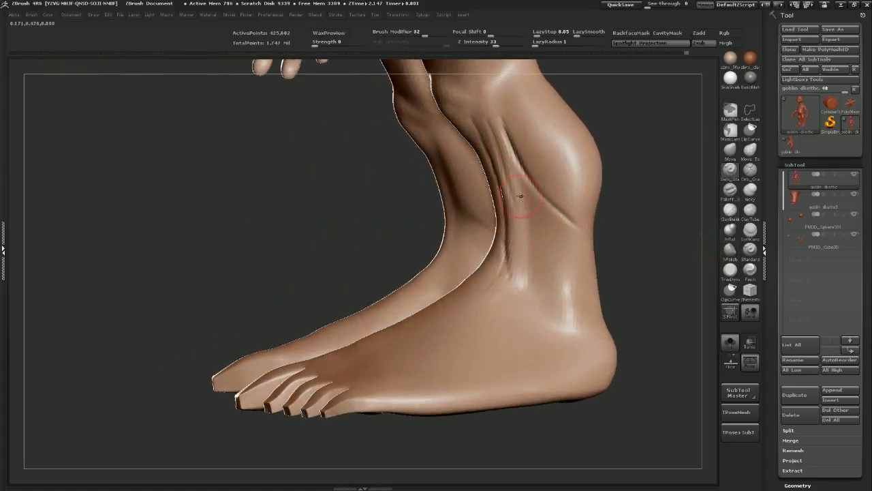
# Smooth the carved grooves along the outer lower leg down to the ankle
pyautogui.moveTo(502, 134)
pyautogui.keyDown('shift'); pyautogui.mouseDown()
pyautogui.moveTo(573, 222)
pyautogui.moveTo(502, 198)
pyautogui.moveTo(504, 170)
pyautogui.moveTo(508, 227)
pyautogui.mouseUp(); pyautogui.keyUp('shift')
pyautogui.moveTo(619, 264); pyautogui.dragTo(688, 272)
pyautogui.keyDown('shift'); pyautogui.moveTo(496, 178); pyautogui.dragTo(485, 236); pyautogui.keyUp('shift')
pyautogui.moveTo(559, 173); pyautogui.dragTo(678, 113)
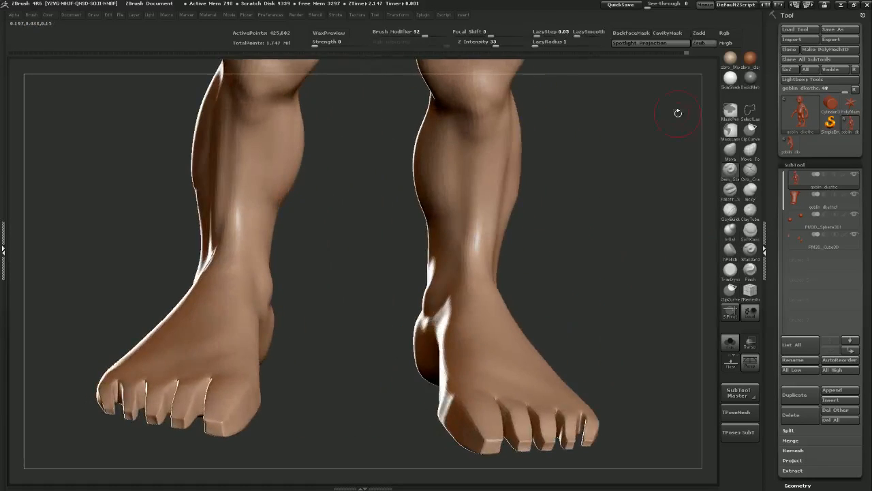
# Switch the model to the BasicMaterial and carve the lower edge and central split of the calf muscle with Dam_Standard
pyautogui.click(752, 83)
pyautogui.moveTo(582, 148); pyautogui.dragTo(446, 151)
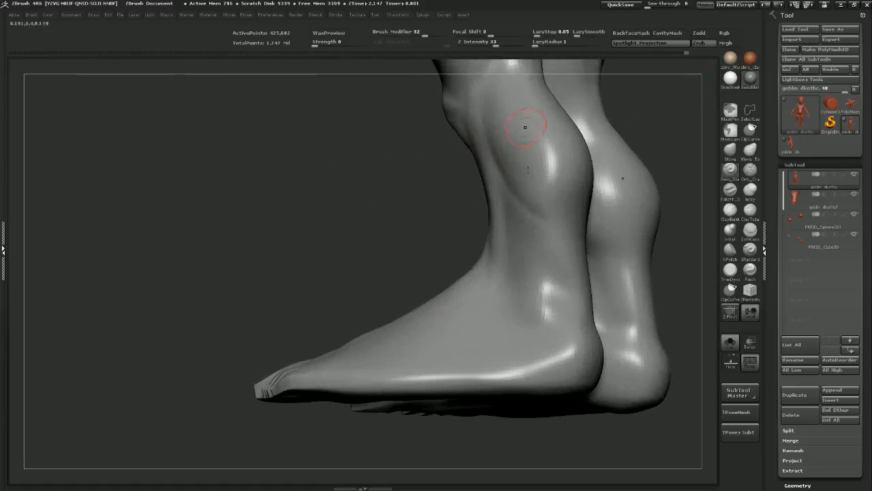
pyautogui.moveTo(356, 238); pyautogui.dragTo(495, 218)
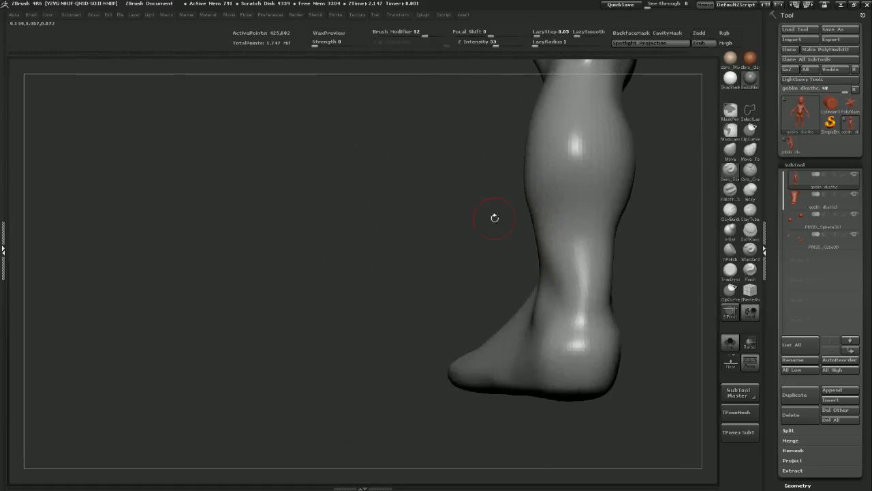
pyautogui.moveTo(574, 202); pyautogui.dragTo(575, 205)
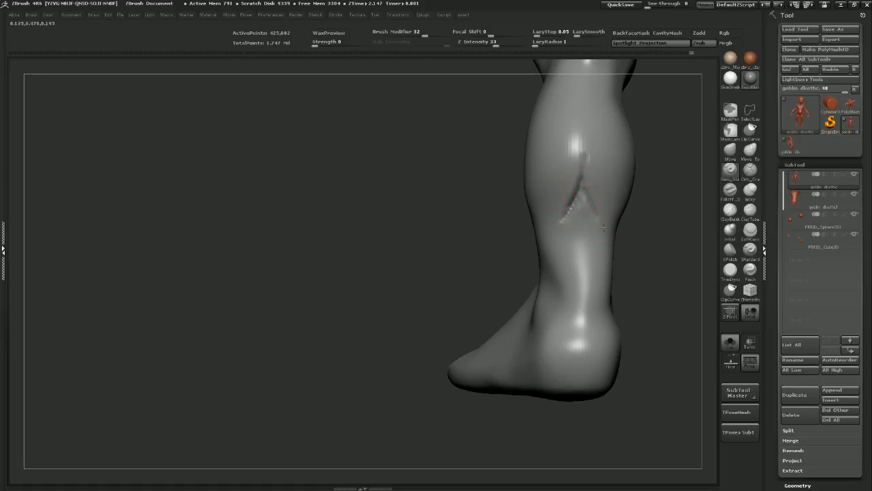
pyautogui.moveTo(636, 242); pyautogui.dragTo(630, 236)
pyautogui.moveTo(576, 199); pyautogui.dragTo(553, 218)
pyautogui.moveTo(477, 208)
pyautogui.mouseDown()
pyautogui.moveTo(560, 218)
pyautogui.moveTo(555, 238)
pyautogui.moveTo(522, 214)
pyautogui.mouseUp()
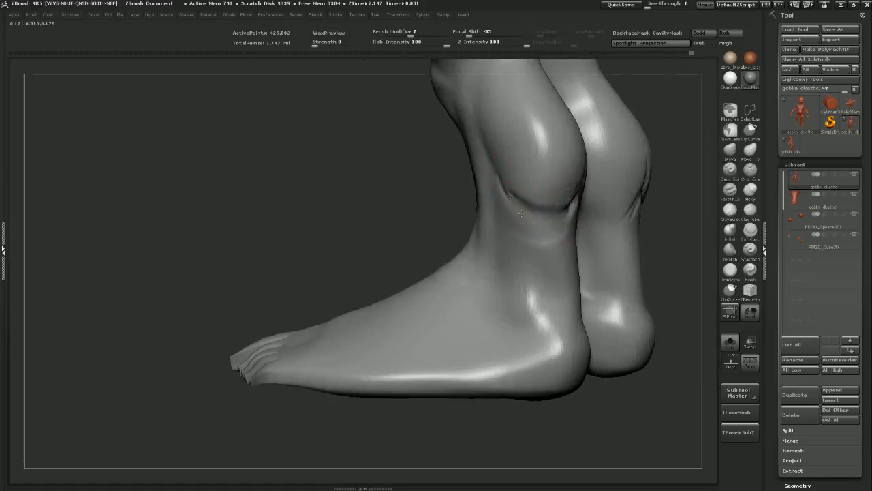
pyautogui.moveTo(456, 187)
pyautogui.mouseDown()
pyautogui.moveTo(559, 205)
pyautogui.moveTo(607, 235)
pyautogui.mouseUp()
pyautogui.moveTo(508, 201); pyautogui.dragTo(416, 198)
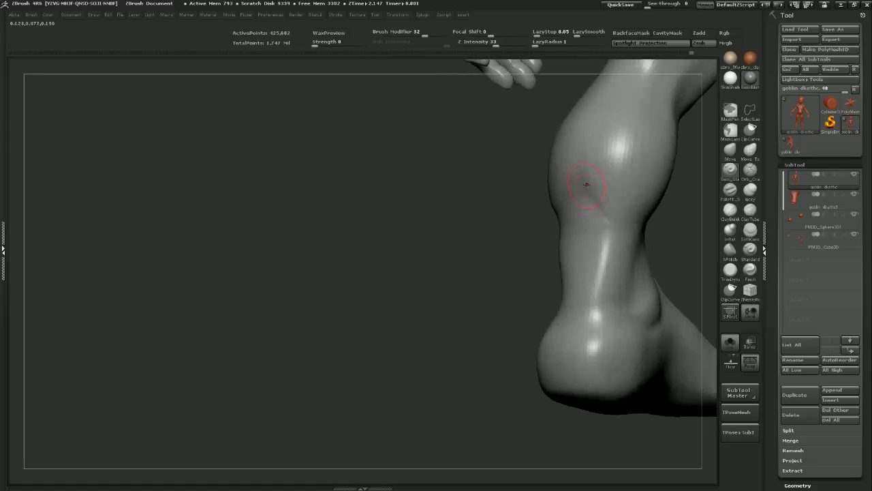
# Carve the division between the calf heads and smooth the calf into the lower leg
pyautogui.keyDown('shift'); pyautogui.moveTo(578, 185); pyautogui.dragTo(616, 78); pyautogui.keyUp('shift')
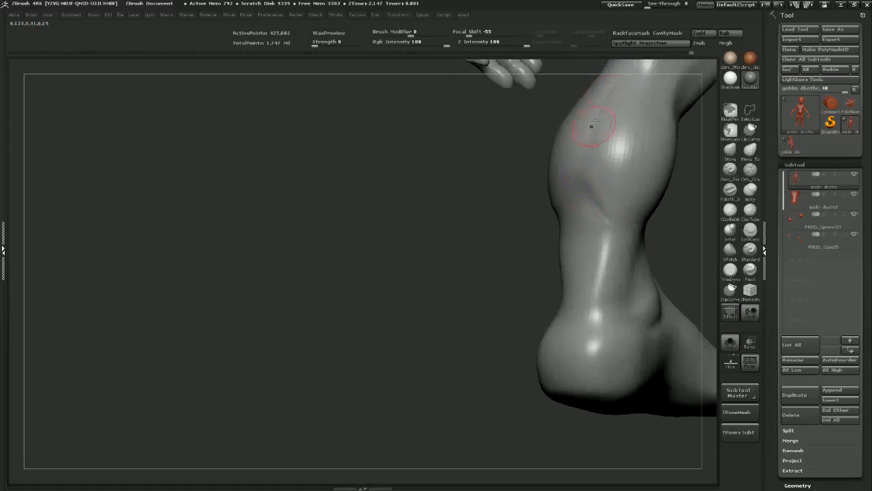
pyautogui.moveTo(593, 124); pyautogui.dragTo(581, 202)
pyautogui.moveTo(582, 170); pyautogui.dragTo(610, 225)
pyautogui.moveTo(661, 233)
pyautogui.mouseDown()
pyautogui.moveTo(593, 225)
pyautogui.moveTo(624, 233)
pyautogui.moveTo(604, 221)
pyautogui.moveTo(583, 171)
pyautogui.moveTo(647, 228)
pyautogui.moveTo(555, 229)
pyautogui.mouseUp()
pyautogui.moveTo(619, 229)
pyautogui.keyDown('alt'); pyautogui.mouseDown()
pyautogui.moveTo(607, 204)
pyautogui.moveTo(651, 215)
pyautogui.moveTo(652, 187)
pyautogui.moveTo(624, 184)
pyautogui.mouseUp(); pyautogui.keyUp('alt')
pyautogui.keyDown('shift'); pyautogui.moveTo(560, 187); pyautogui.dragTo(576, 165); pyautogui.keyUp('shift')
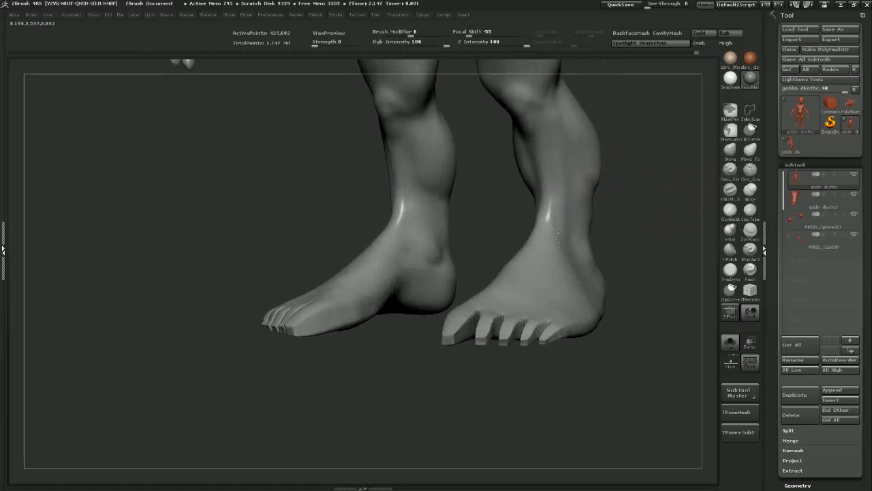
pyautogui.keyDown('shift'); pyautogui.moveTo(641, 209); pyautogui.dragTo(621, 189); pyautogui.keyUp('shift')
pyautogui.moveTo(625, 136)
pyautogui.keyDown('alt'); pyautogui.mouseDown()
pyautogui.moveTo(621, 197)
pyautogui.moveTo(648, 198)
pyautogui.moveTo(522, 241)
pyautogui.mouseUp(); pyautogui.keyUp('alt')
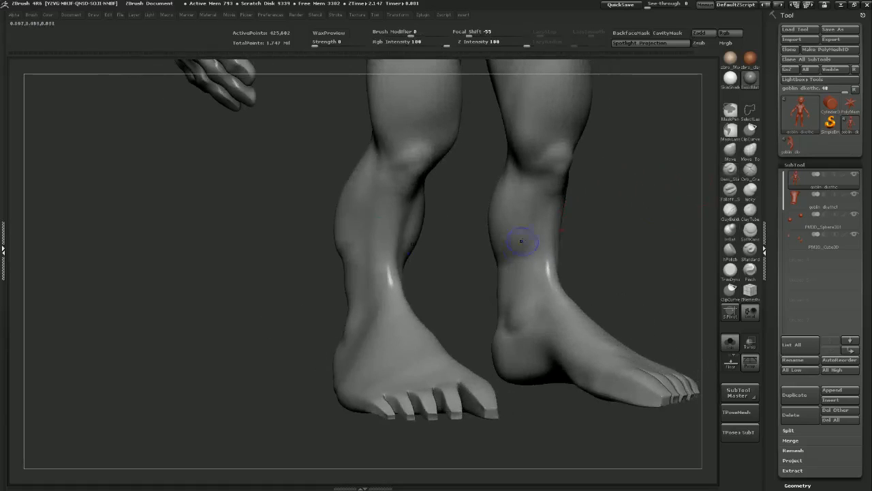
# Reshape the back of the ankle and Achilles area with the Move brush, smoothing around the heel
pyautogui.click(730, 150)
pyautogui.moveTo(619, 217); pyautogui.dragTo(702, 222)
pyautogui.press('s')
pyautogui.moveTo(515, 287)
pyautogui.mouseDown()
pyautogui.moveTo(546, 287)
pyautogui.moveTo(474, 287)
pyautogui.moveTo(488, 313)
pyautogui.moveTo(504, 299)
pyautogui.moveTo(488, 316)
pyautogui.mouseUp()
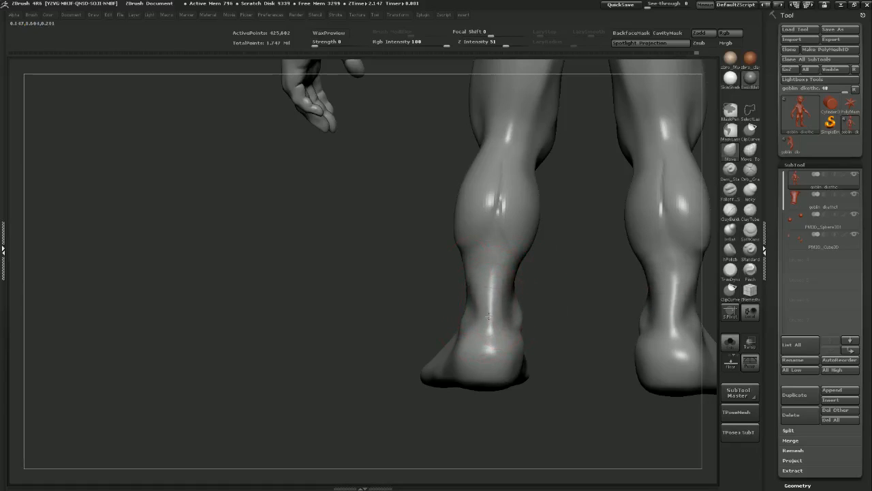
pyautogui.moveTo(485, 281); pyautogui.dragTo(585, 294)
pyautogui.moveTo(508, 321)
pyautogui.mouseDown()
pyautogui.moveTo(563, 213)
pyautogui.moveTo(581, 238)
pyautogui.mouseUp()
pyautogui.press('s')
pyautogui.keyDown('shift'); pyautogui.moveTo(528, 237); pyautogui.dragTo(524, 243); pyautogui.keyUp('shift')
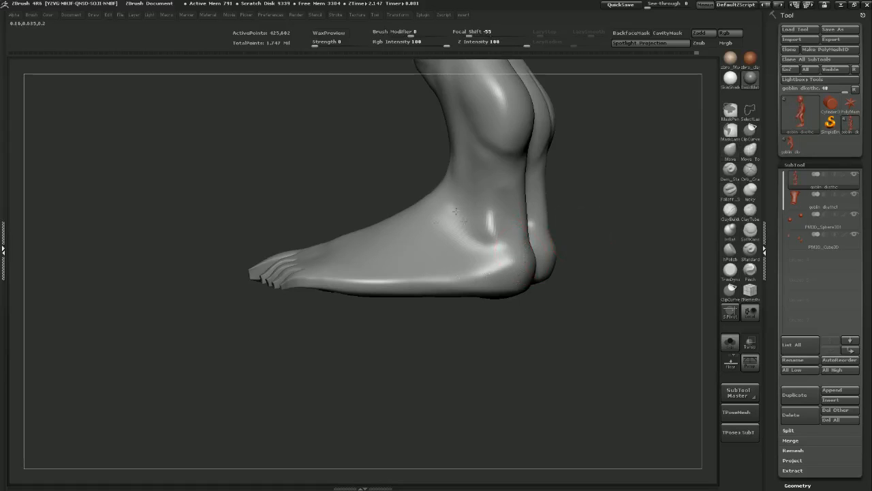
# Define the forms on the top of the foot with the Dam_Standard brush
pyautogui.moveTo(554, 257); pyautogui.dragTo(590, 291)
pyautogui.press('b')
pyautogui.press('d')
pyautogui.press('s')
pyautogui.moveTo(459, 346)
pyautogui.mouseDown()
pyautogui.moveTo(444, 352)
pyautogui.moveTo(394, 332)
pyautogui.moveTo(385, 314)
pyautogui.moveTo(414, 346)
pyautogui.mouseUp()
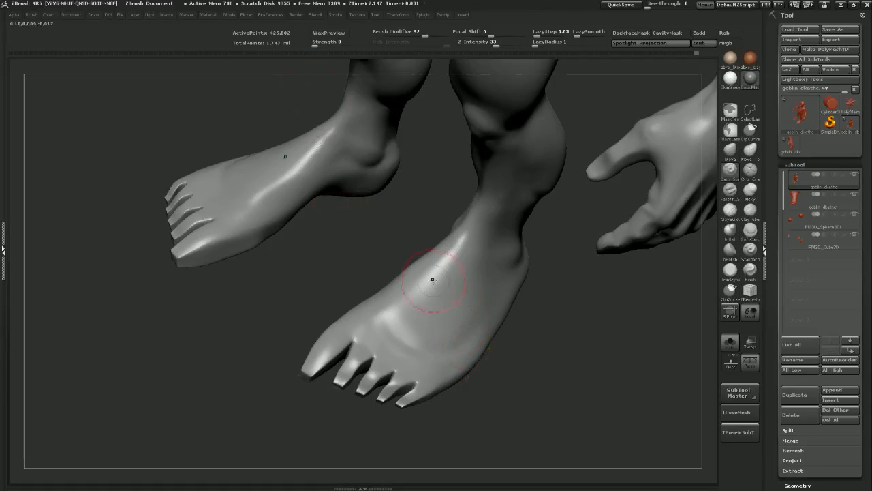
pyautogui.moveTo(580, 385)
pyautogui.keyDown('alt'); pyautogui.mouseDown()
pyautogui.moveTo(554, 245)
pyautogui.moveTo(544, 257)
pyautogui.moveTo(541, 136)
pyautogui.moveTo(543, 283)
pyautogui.moveTo(529, 277)
pyautogui.moveTo(484, 191)
pyautogui.moveTo(510, 279)
pyautogui.mouseUp(); pyautogui.keyUp('alt')
# Build up the collarbone from the neck base to the shoulder with ClayBuildup and smooth it
pyautogui.press('shift')
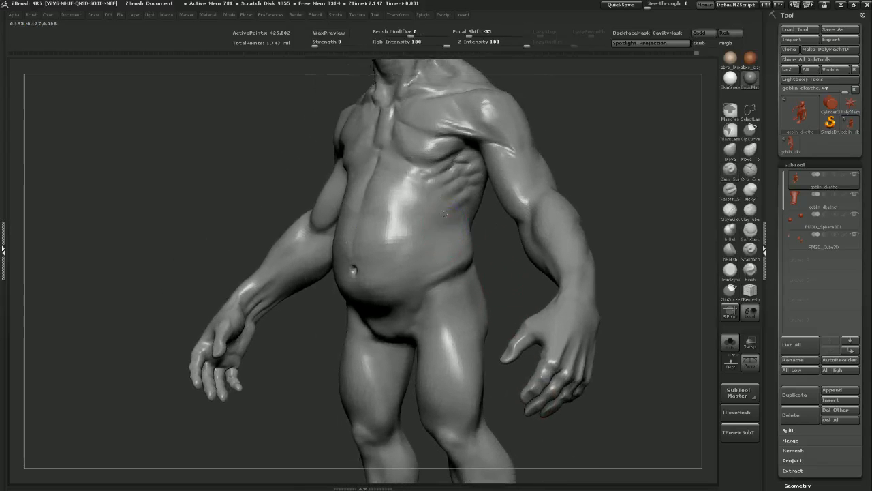
pyautogui.moveTo(626, 143)
pyautogui.mouseDown()
pyautogui.moveTo(615, 174)
pyautogui.moveTo(655, 159)
pyautogui.moveTo(634, 172)
pyautogui.mouseUp()
pyautogui.moveTo(537, 166); pyautogui.dragTo(562, 262)
pyautogui.moveTo(592, 232)
pyautogui.mouseDown()
pyautogui.moveTo(545, 200)
pyautogui.moveTo(616, 202)
pyautogui.mouseUp()
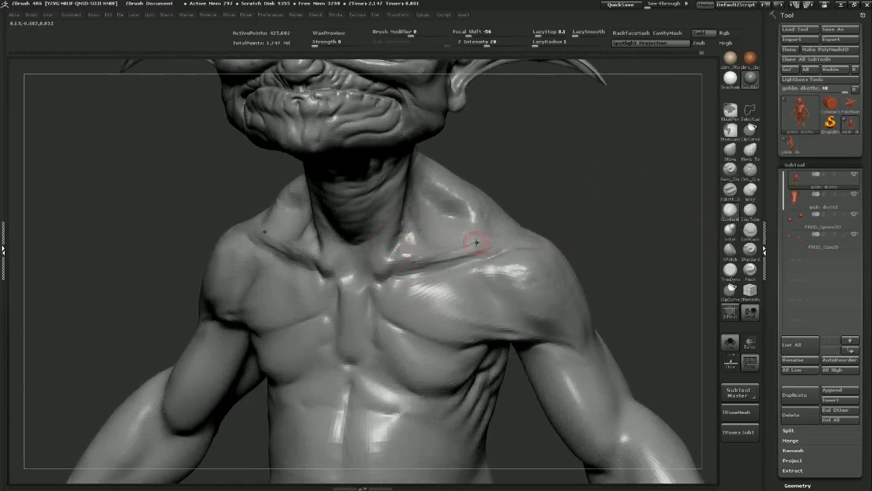
pyautogui.moveTo(581, 203)
pyautogui.mouseDown()
pyautogui.moveTo(600, 207)
pyautogui.moveTo(505, 232)
pyautogui.mouseUp()
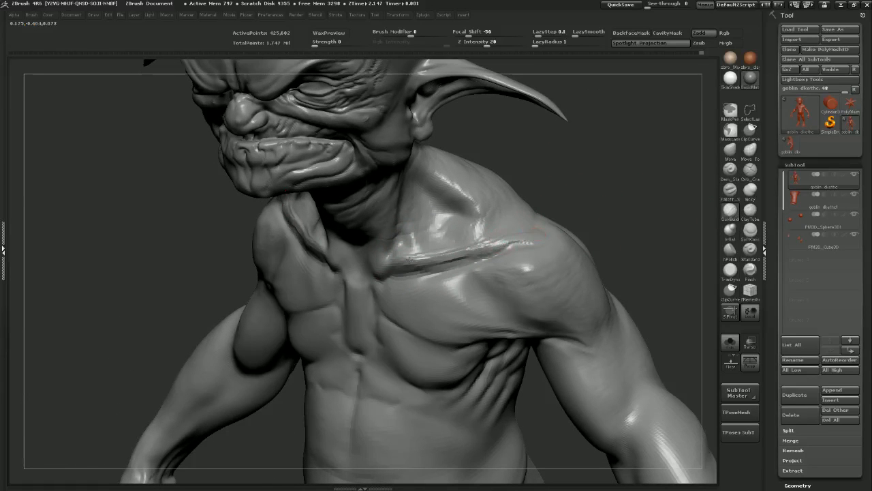
pyautogui.keyDown('shift'); pyautogui.moveTo(417, 264); pyautogui.dragTo(481, 249); pyautogui.keyUp('shift')
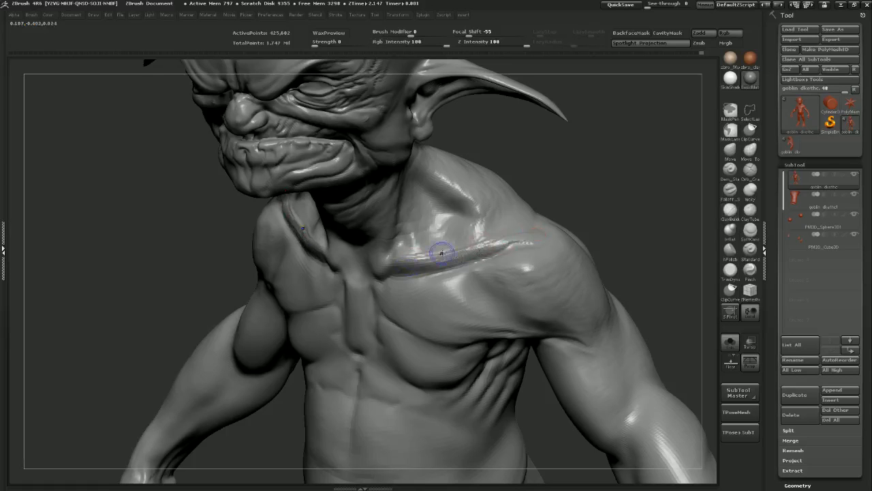
pyautogui.moveTo(606, 191)
pyautogui.mouseDown()
pyautogui.moveTo(625, 216)
pyautogui.moveTo(600, 204)
pyautogui.mouseUp()
# Build up and smooth the lower upper arm and the muscle at the elbow
pyautogui.moveTo(631, 246)
pyautogui.keyDown('alt'); pyautogui.mouseDown()
pyautogui.moveTo(611, 175)
pyautogui.moveTo(605, 196)
pyautogui.moveTo(627, 201)
pyautogui.moveTo(611, 203)
pyautogui.mouseUp(); pyautogui.keyUp('alt')
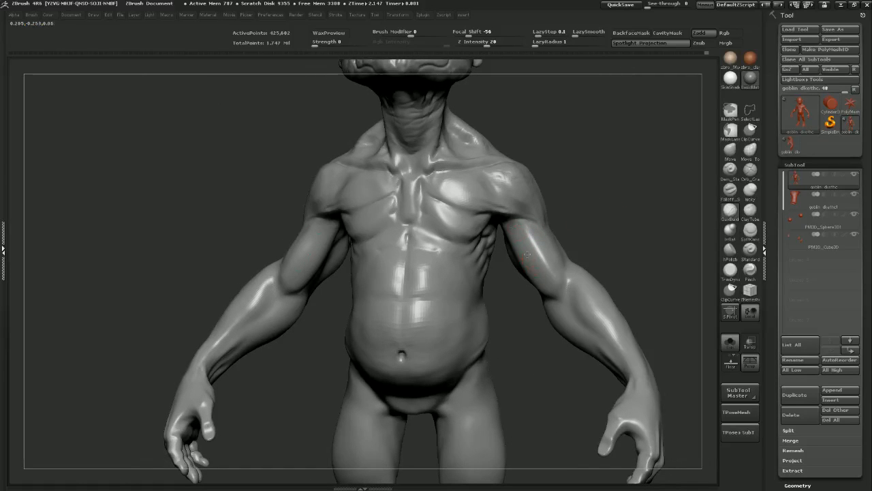
pyautogui.press('shift')
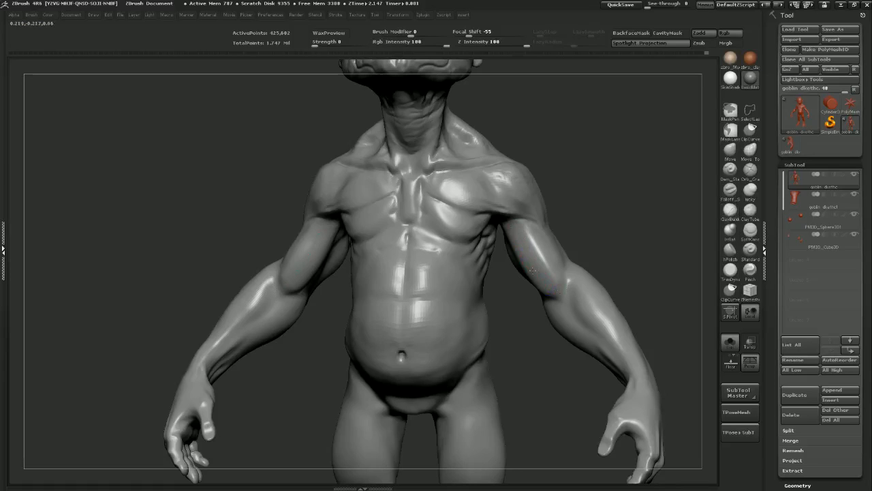
pyautogui.moveTo(623, 209)
pyautogui.mouseDown()
pyautogui.moveTo(627, 181)
pyautogui.moveTo(576, 189)
pyautogui.moveTo(629, 210)
pyautogui.moveTo(607, 234)
pyautogui.moveTo(604, 214)
pyautogui.moveTo(638, 206)
pyautogui.moveTo(619, 204)
pyautogui.mouseUp()
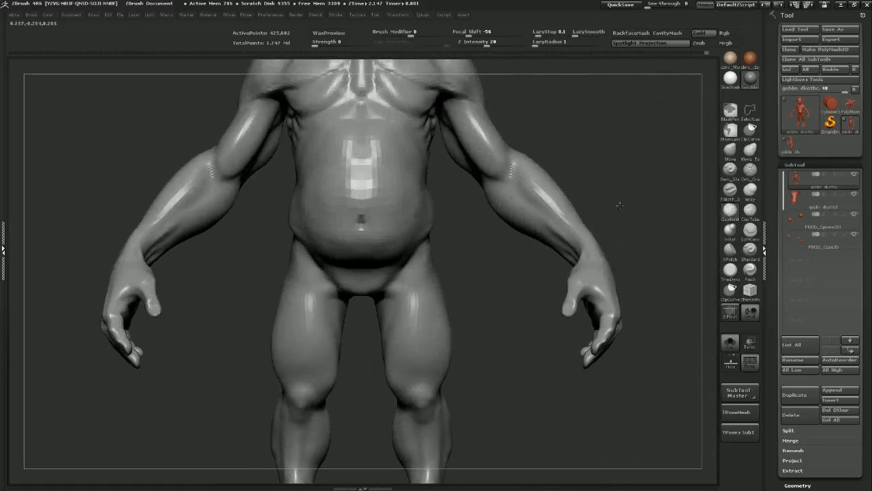
pyautogui.keyDown('alt'); pyautogui.moveTo(609, 134); pyautogui.dragTo(593, 219); pyautogui.keyUp('alt')
pyautogui.moveTo(575, 189)
pyautogui.mouseDown()
pyautogui.moveTo(580, 263)
pyautogui.moveTo(518, 254)
pyautogui.moveTo(526, 227)
pyautogui.moveTo(483, 233)
pyautogui.mouseUp()
# Touch up the side of the head at the base of the ear and smooth the cheek in front of it
pyautogui.moveTo(588, 227); pyautogui.dragTo(664, 210)
pyautogui.keyDown('alt'); pyautogui.moveTo(565, 210); pyautogui.dragTo(567, 233); pyautogui.keyUp('alt')
pyautogui.keyDown('alt'); pyautogui.moveTo(559, 163); pyautogui.dragTo(602, 232); pyautogui.keyUp('alt')
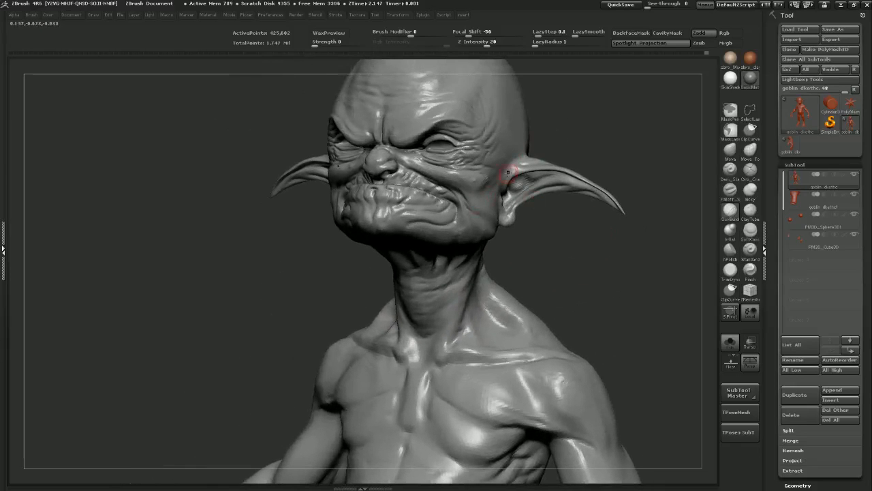
pyautogui.moveTo(594, 111); pyautogui.dragTo(457, 185)
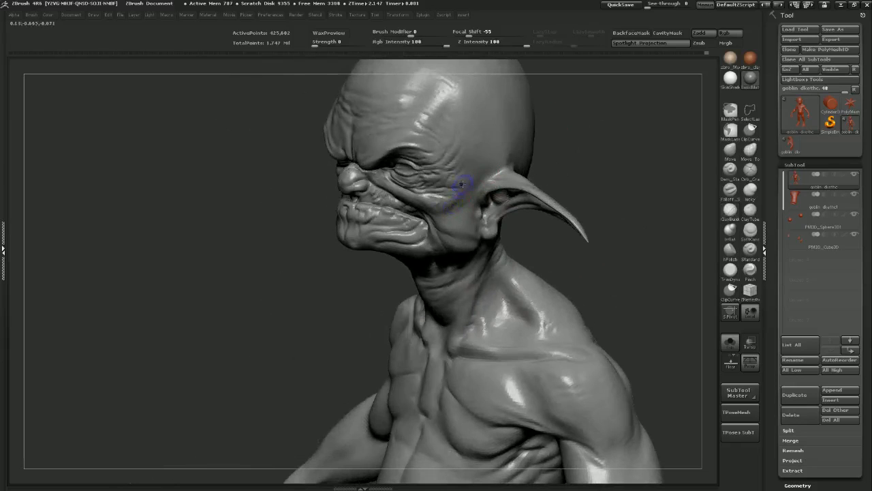
# Turn off Solo mode to display the sphere and cone subtools together with the goblin body
pyautogui.moveTo(569, 163); pyautogui.dragTo(593, 165)
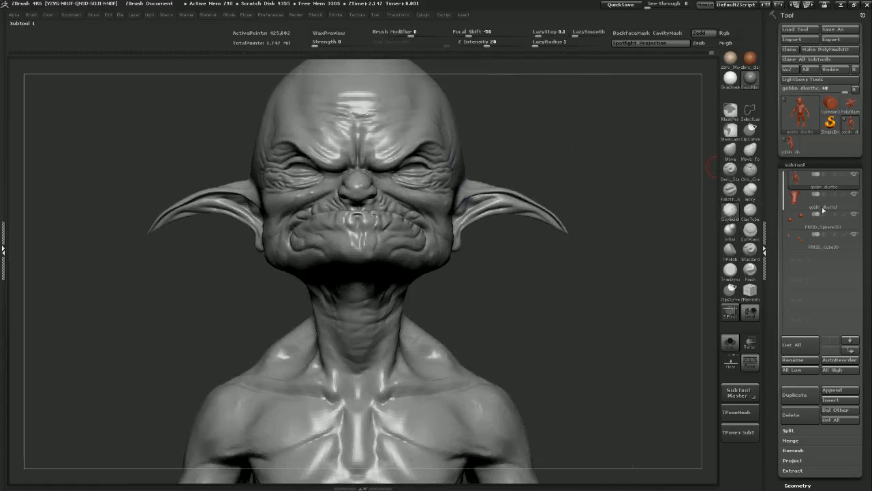
pyautogui.click(730, 342)
pyautogui.moveTo(623, 207); pyautogui.dragTo(637, 221)
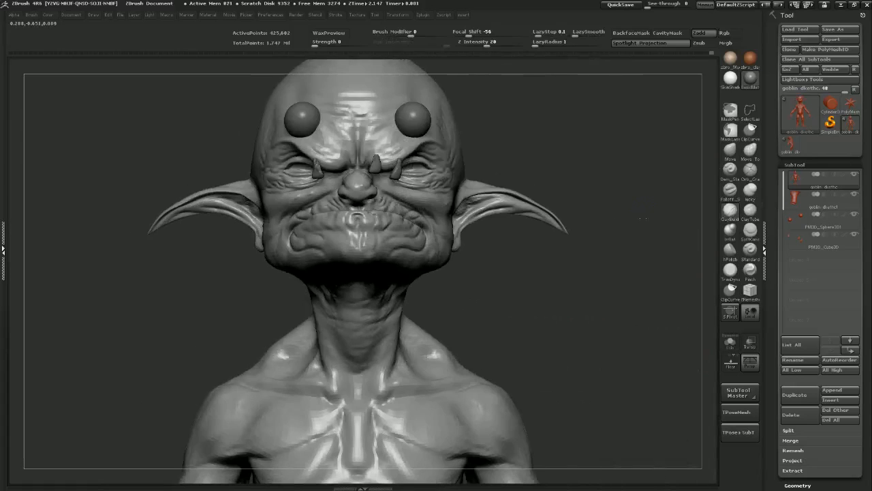
# Reposition the goblin body with Transpose until the eye spheres sit in the sockets and the cone teeth sit in the mouth
pyautogui.keyDown('alt'); pyautogui.moveTo(606, 279); pyautogui.dragTo(575, 173); pyautogui.keyUp('alt')
pyautogui.keyDown('alt'); pyautogui.moveTo(585, 131); pyautogui.dragTo(561, 141); pyautogui.keyUp('alt')
pyautogui.press('w')
pyautogui.keyDown('shift'); pyautogui.moveTo(485, 258); pyautogui.dragTo(616, 257); pyautogui.keyUp('shift')
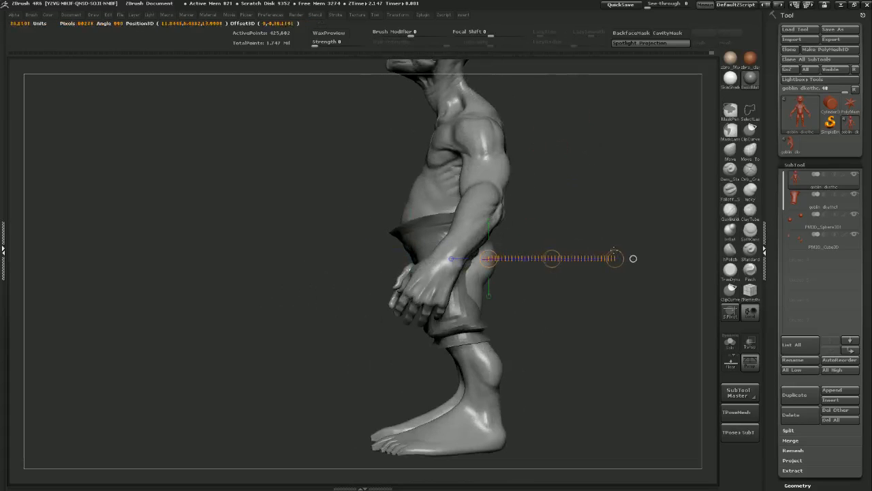
pyautogui.moveTo(551, 258); pyautogui.dragTo(537, 246)
pyautogui.keyDown('alt'); pyautogui.moveTo(583, 151); pyautogui.dragTo(580, 314); pyautogui.keyUp('alt')
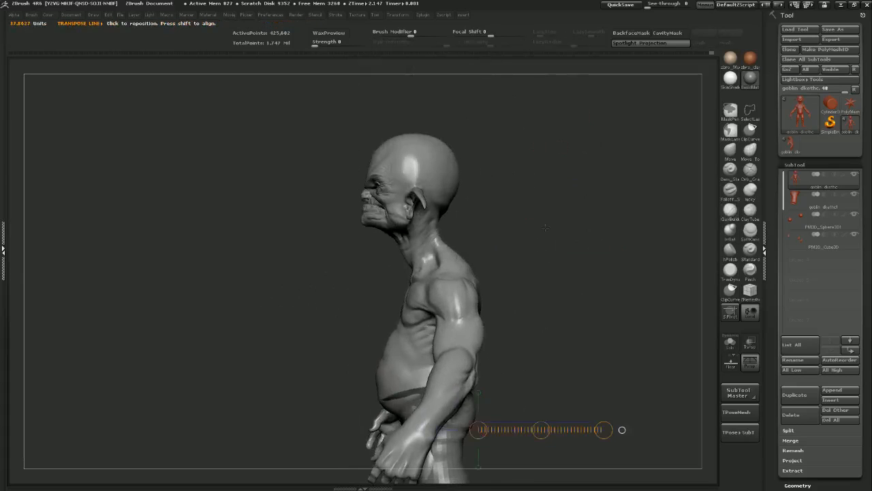
pyautogui.moveTo(544, 171)
pyautogui.keyDown('alt'); pyautogui.mouseDown()
pyautogui.moveTo(542, 233)
pyautogui.moveTo(615, 406)
pyautogui.mouseUp(); pyautogui.keyUp('alt')
pyautogui.moveTo(481, 256); pyautogui.dragTo(608, 204)
pyautogui.moveTo(536, 234); pyautogui.dragTo(550, 382)
pyautogui.moveTo(641, 168)
pyautogui.mouseDown()
pyautogui.moveTo(600, 163)
pyautogui.moveTo(622, 174)
pyautogui.mouseUp()
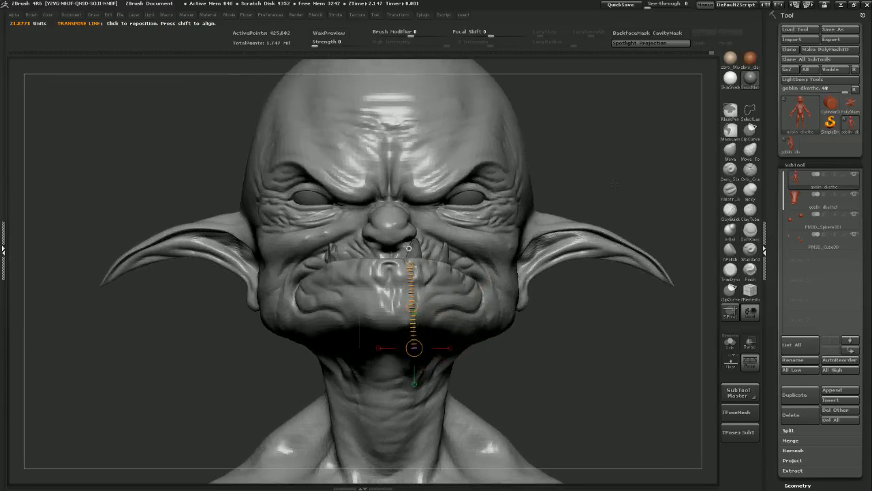
pyautogui.press('q')
# Examine the goblin's face, torso and back with the eyes, teeth and trousers in place
pyautogui.keyDown('alt'); pyautogui.moveTo(653, 212); pyautogui.dragTo(648, 178); pyautogui.keyUp('alt')
pyautogui.moveTo(614, 270)
pyautogui.keyDown('alt'); pyautogui.mouseDown()
pyautogui.moveTo(600, 233)
pyautogui.moveTo(601, 174)
pyautogui.mouseUp(); pyautogui.keyUp('alt')
pyautogui.press('s')
pyautogui.moveTo(494, 234); pyautogui.dragTo(498, 234)
pyautogui.keyDown('alt'); pyautogui.moveTo(594, 260); pyautogui.dragTo(580, 160); pyautogui.keyUp('alt')
pyautogui.moveTo(617, 174)
pyautogui.mouseDown()
pyautogui.moveTo(537, 153)
pyautogui.moveTo(537, 193)
pyautogui.mouseUp()
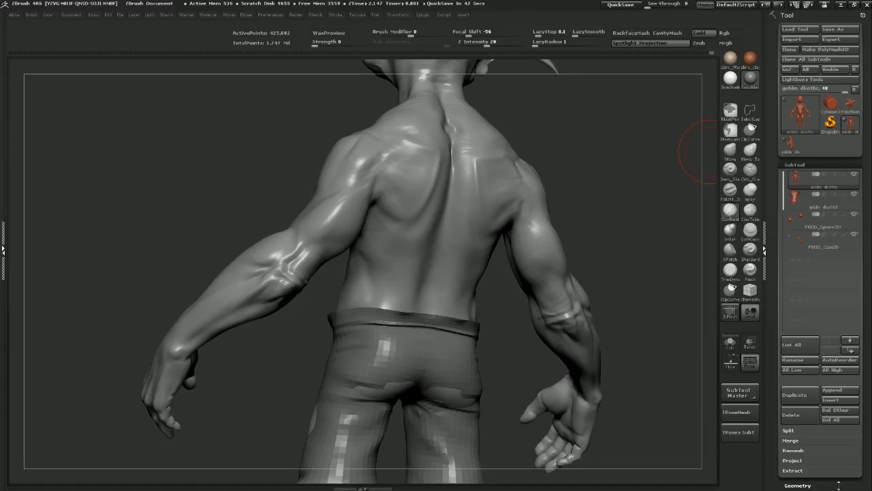
# Open the Windows volume mixer to adjust the Grooveshark volume, and close it
pyautogui.moveTo(848, 487)
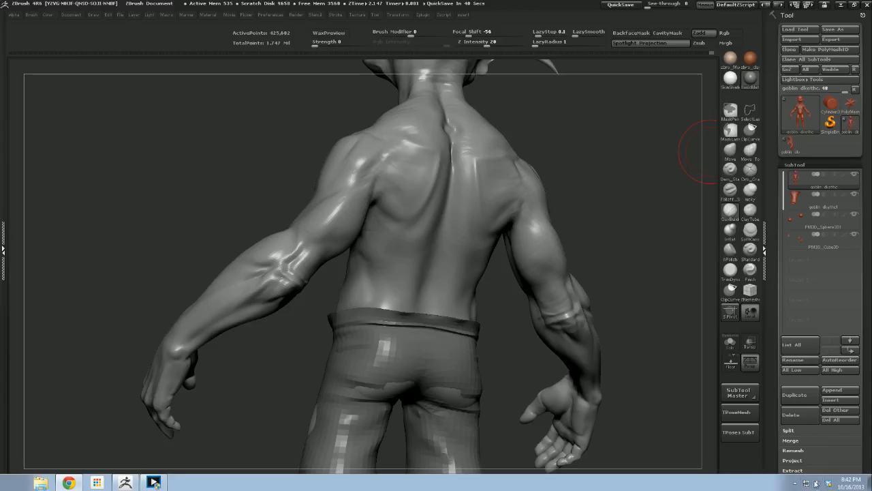
pyautogui.click(817, 483)
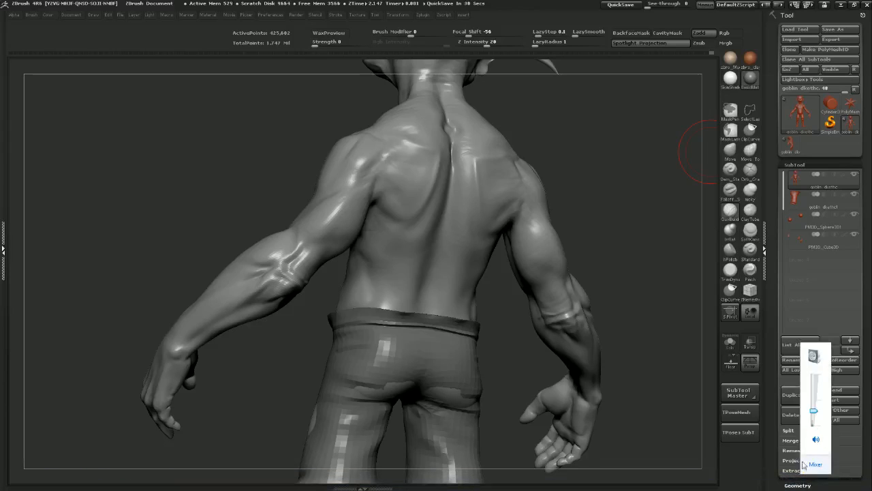
pyautogui.click(814, 464)
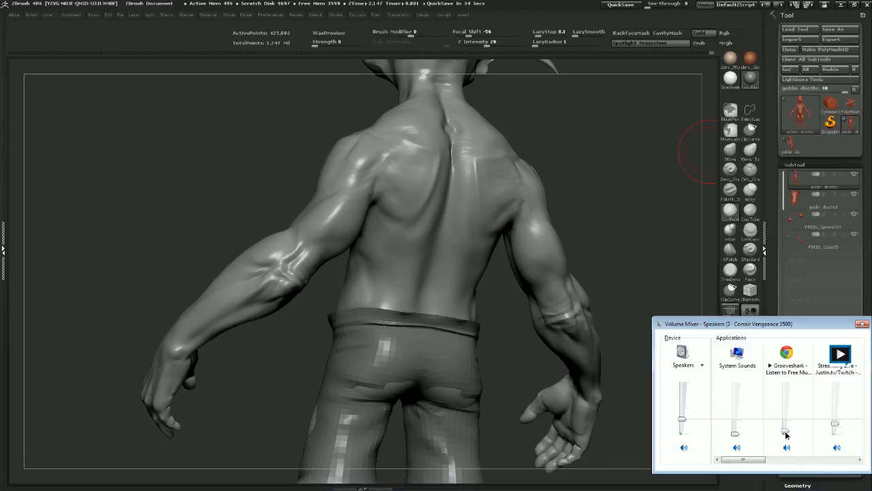
pyautogui.click(862, 324)
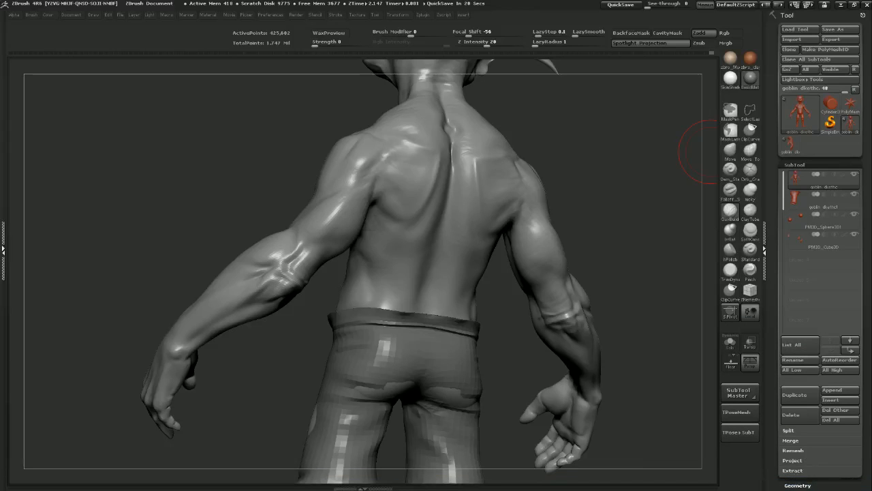
# Carve the lower back muscle beside the spine above the waistband with ClayBuildup and smooth it
pyautogui.keyDown('shift'); pyautogui.moveTo(599, 176); pyautogui.dragTo(619, 193); pyautogui.keyUp('shift')
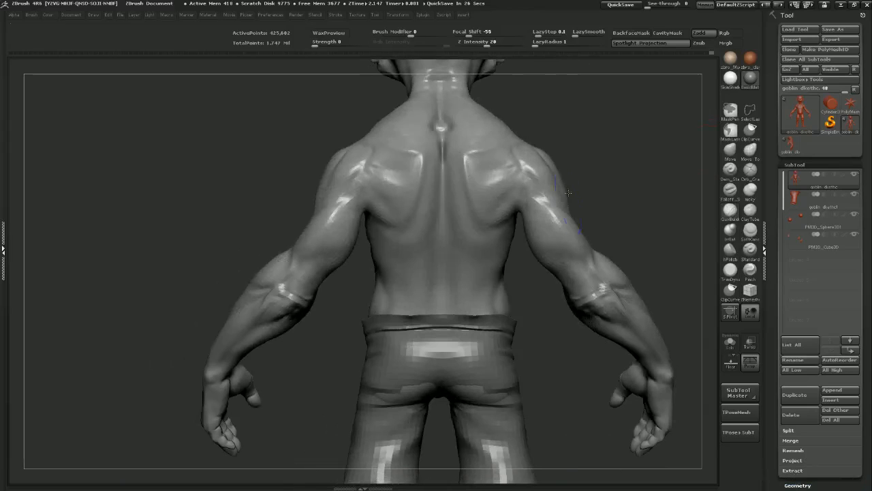
pyautogui.moveTo(687, 205); pyautogui.dragTo(539, 198)
pyautogui.press('s')
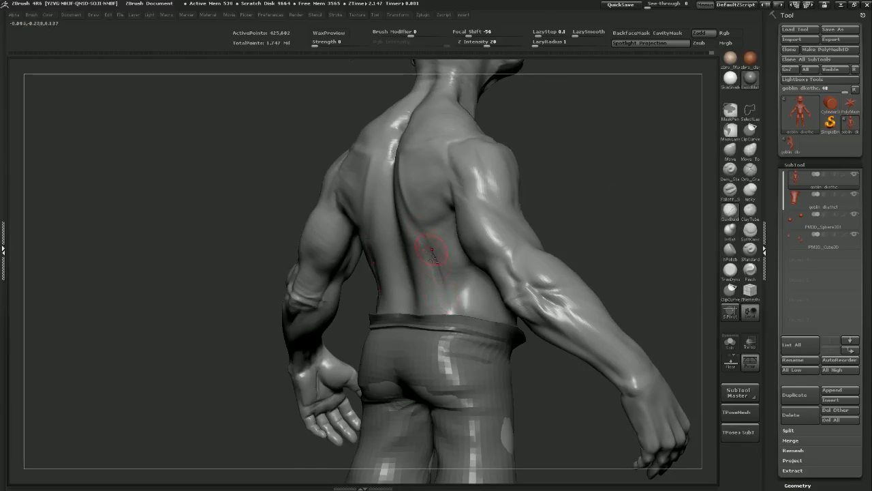
pyautogui.keyDown('alt'); pyautogui.moveTo(450, 279); pyautogui.dragTo(440, 270); pyautogui.keyUp('alt')
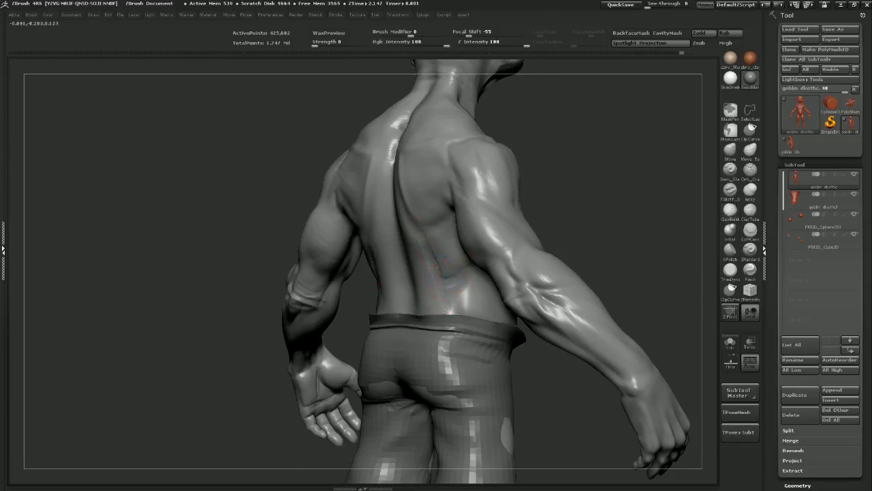
pyautogui.moveTo(560, 205); pyautogui.dragTo(604, 210)
pyautogui.moveTo(499, 329); pyautogui.dragTo(399, 205)
# Reshape the inner and lower edges of the shoulder blades with the Move brush and smooth them
pyautogui.keyDown('alt'); pyautogui.moveTo(557, 141); pyautogui.dragTo(623, 215); pyautogui.keyUp('alt')
pyautogui.click(735, 153)
pyautogui.moveTo(611, 163); pyautogui.dragTo(665, 183)
pyautogui.press('s')
pyautogui.moveTo(435, 251); pyautogui.dragTo(428, 252)
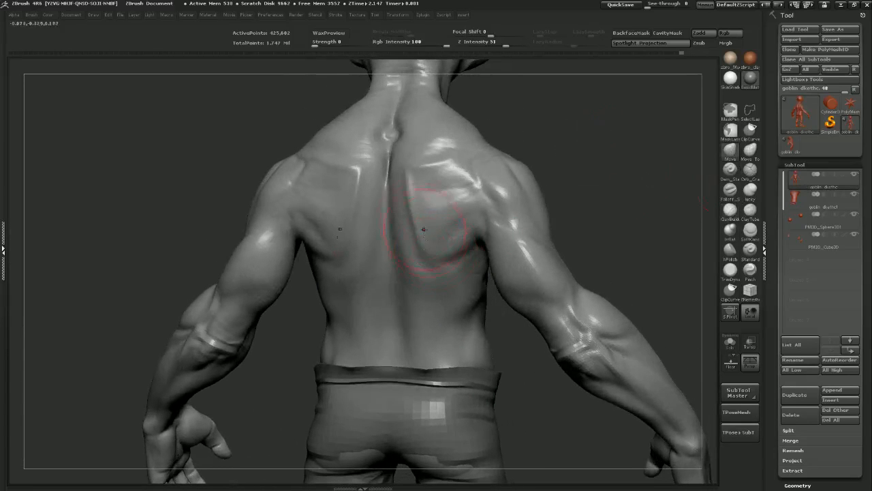
pyautogui.moveTo(561, 142)
pyautogui.mouseDown()
pyautogui.moveTo(543, 151)
pyautogui.moveTo(628, 207)
pyautogui.moveTo(600, 152)
pyautogui.moveTo(563, 151)
pyautogui.mouseUp()
pyautogui.press('s')
pyautogui.moveTo(421, 176); pyautogui.dragTo(413, 200)
pyautogui.moveTo(535, 130); pyautogui.dragTo(496, 157)
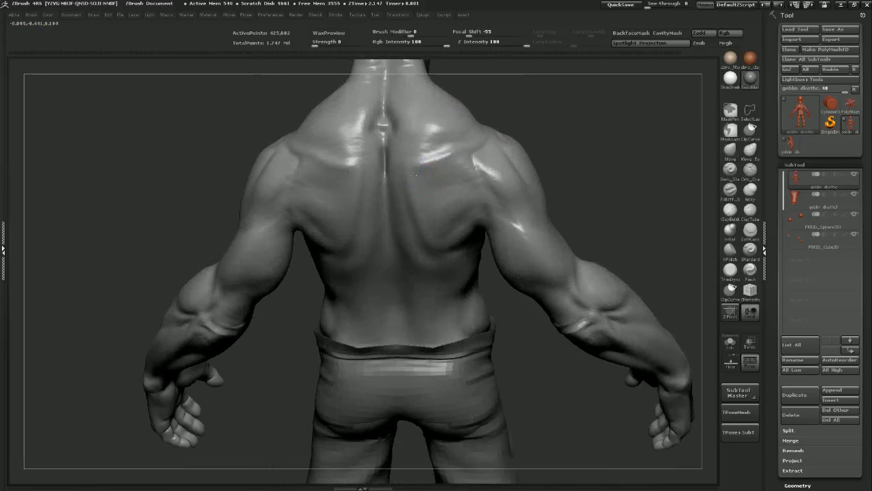
# Undo the Move dent on the shoulder blades and build up their upper inner area with ClayBuildup
pyautogui.moveTo(436, 171); pyautogui.dragTo(445, 168)
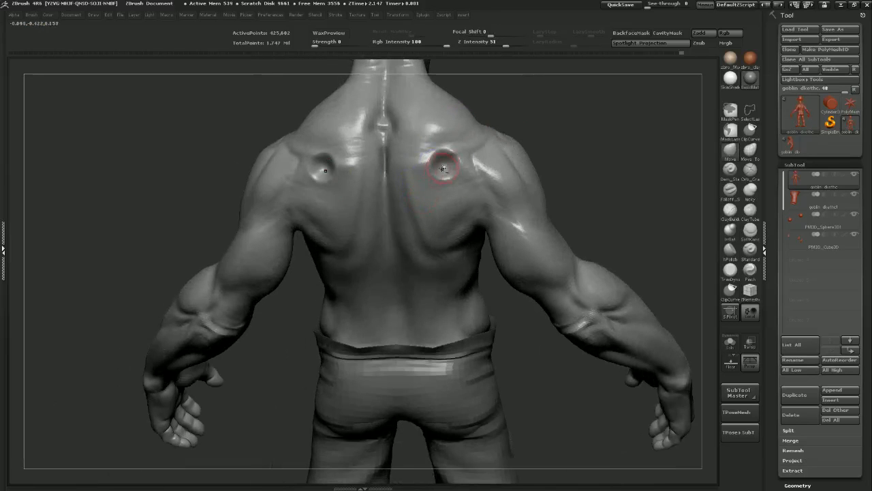
pyautogui.hotkey('ctrl', 'z')
pyautogui.click(730, 209)
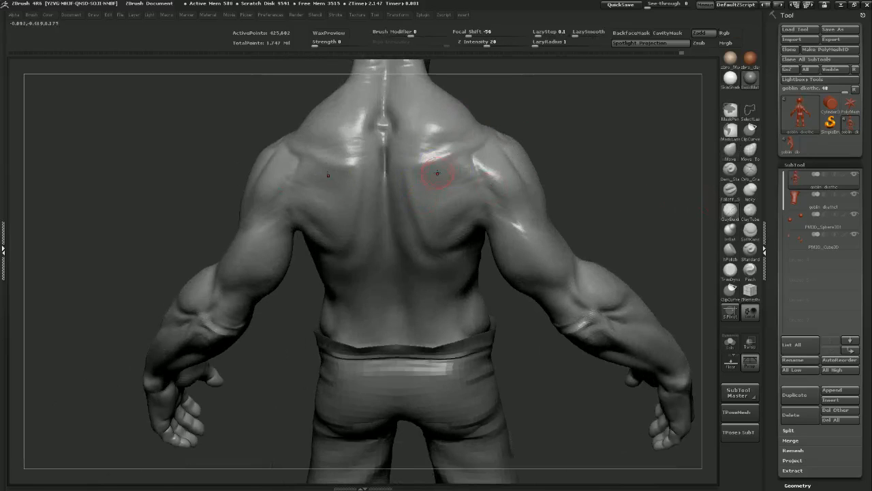
pyautogui.moveTo(424, 184)
pyautogui.mouseDown()
pyautogui.moveTo(436, 178)
pyautogui.moveTo(426, 177)
pyautogui.mouseUp()
pyautogui.moveTo(555, 136)
pyautogui.mouseDown()
pyautogui.moveTo(501, 137)
pyautogui.moveTo(564, 141)
pyautogui.moveTo(569, 97)
pyautogui.mouseUp()
pyautogui.moveTo(585, 134); pyautogui.dragTo(568, 97)
# Refine the outer side of the elbow between upper arm and forearm with ClayBuildup and smooth it
pyautogui.keyDown('alt'); pyautogui.moveTo(579, 164); pyautogui.dragTo(466, 182); pyautogui.keyUp('alt')
pyautogui.keyDown('alt'); pyautogui.moveTo(364, 368); pyautogui.dragTo(570, 205); pyautogui.keyUp('alt')
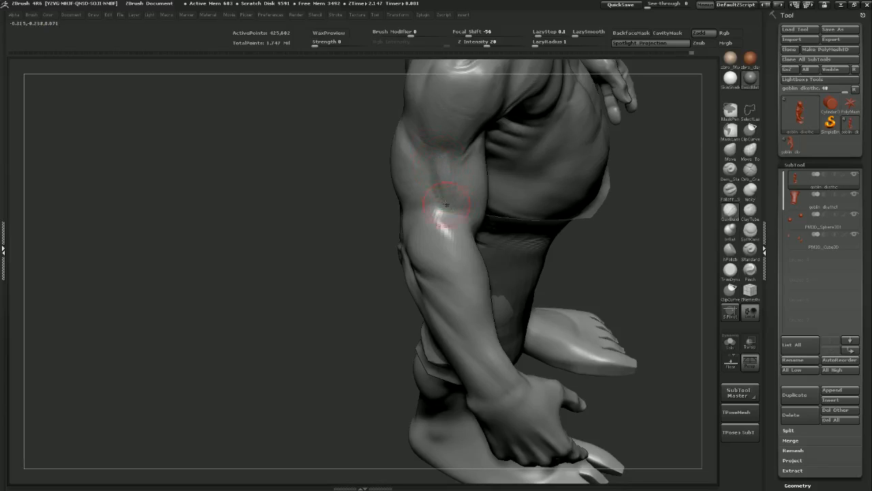
pyautogui.press('shift')
pyautogui.moveTo(630, 262); pyautogui.dragTo(528, 228)
pyautogui.press('shift')
pyautogui.moveTo(435, 225)
pyautogui.mouseDown()
pyautogui.moveTo(590, 248)
pyautogui.moveTo(610, 217)
pyautogui.moveTo(635, 210)
pyautogui.moveTo(596, 200)
pyautogui.mouseUp()
# Smooth the inner part of the pectoral muscle beside the sternum
pyautogui.keyDown('alt'); pyautogui.moveTo(481, 325); pyautogui.dragTo(334, 354); pyautogui.keyUp('alt')
pyautogui.moveTo(676, 117)
pyautogui.mouseDown()
pyautogui.moveTo(523, 214)
pyautogui.moveTo(321, 243)
pyautogui.moveTo(318, 227)
pyautogui.mouseUp()
pyautogui.press('s')
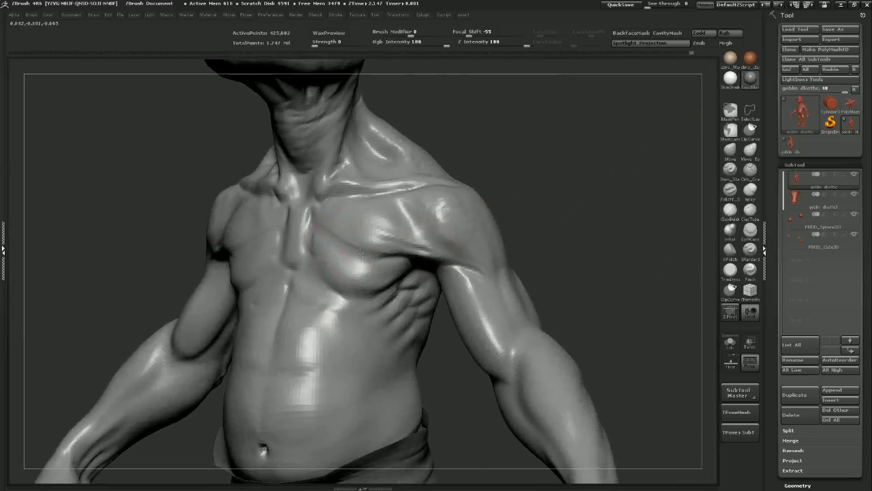
pyautogui.keyDown('shift'); pyautogui.moveTo(344, 240); pyautogui.dragTo(331, 229); pyautogui.keyUp('shift')
pyautogui.moveTo(690, 169); pyautogui.dragTo(660, 174)
# Add a small nipple to the lower outer part of each pectoral with the Inflate brush
pyautogui.click(730, 233)
pyautogui.moveTo(585, 209); pyautogui.dragTo(648, 210)
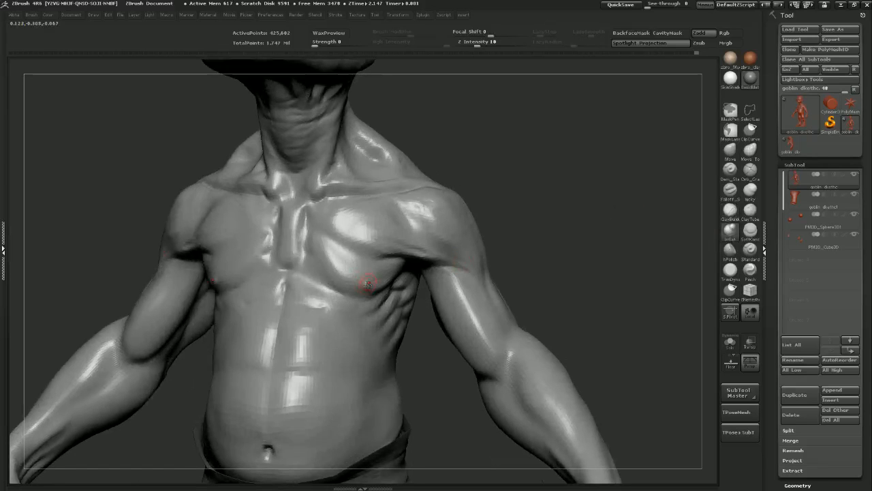
pyautogui.moveTo(522, 186)
pyautogui.mouseDown()
pyautogui.moveTo(416, 191)
pyautogui.moveTo(533, 191)
pyautogui.mouseUp()
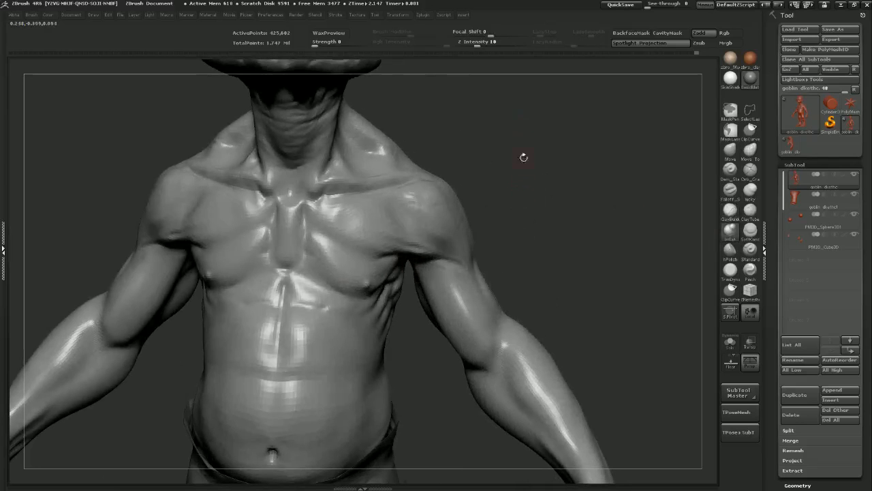
pyautogui.keyDown('alt'); pyautogui.moveTo(531, 224); pyautogui.dragTo(530, 147); pyautogui.keyUp('alt')
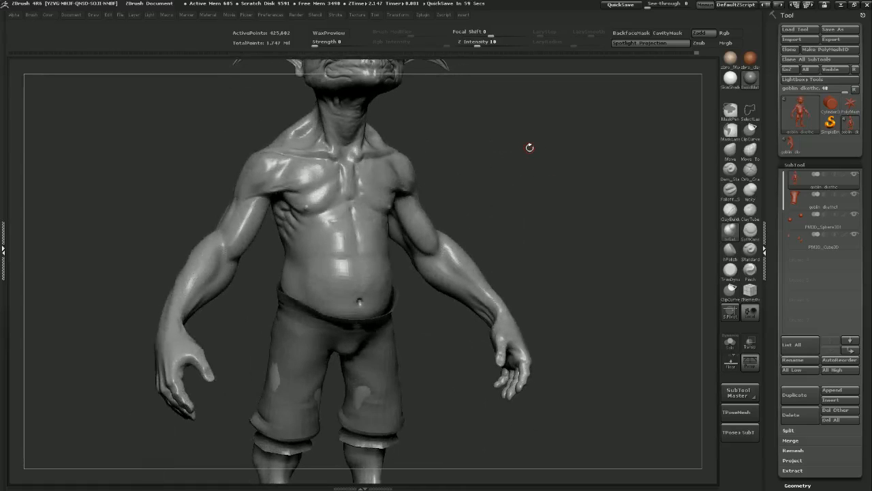
pyautogui.moveTo(534, 177); pyautogui.dragTo(538, 213)
pyautogui.moveTo(511, 298)
pyautogui.mouseDown()
pyautogui.moveTo(508, 269)
pyautogui.moveTo(529, 275)
pyautogui.moveTo(445, 230)
pyautogui.moveTo(496, 195)
pyautogui.moveTo(509, 208)
pyautogui.moveTo(446, 186)
pyautogui.moveTo(492, 144)
pyautogui.moveTo(484, 180)
pyautogui.moveTo(503, 185)
pyautogui.moveTo(502, 193)
pyautogui.moveTo(500, 178)
pyautogui.moveTo(499, 221)
pyautogui.moveTo(526, 225)
pyautogui.moveTo(511, 230)
pyautogui.moveTo(492, 210)
pyautogui.moveTo(501, 210)
pyautogui.mouseUp()
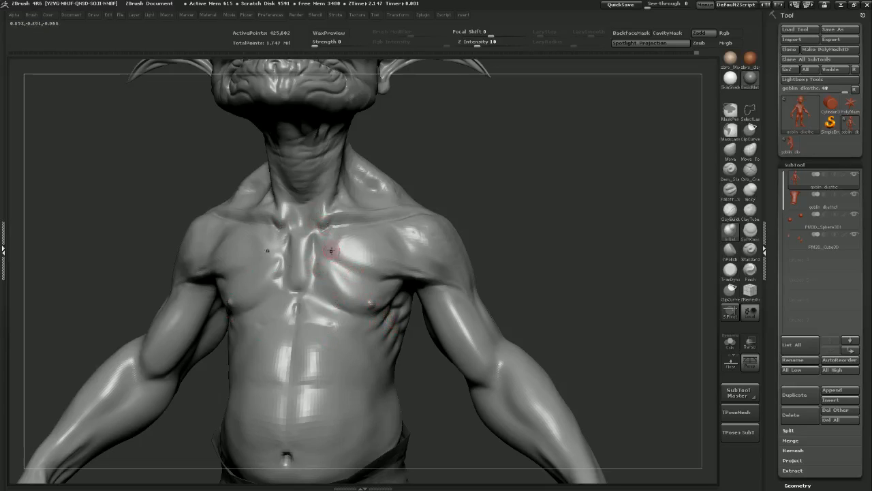
pyautogui.moveTo(440, 204)
pyautogui.keyDown('shift'); pyautogui.mouseDown()
pyautogui.moveTo(458, 197)
pyautogui.moveTo(280, 452)
pyautogui.moveTo(201, 440)
pyautogui.mouseUp(); pyautogui.keyUp('shift')
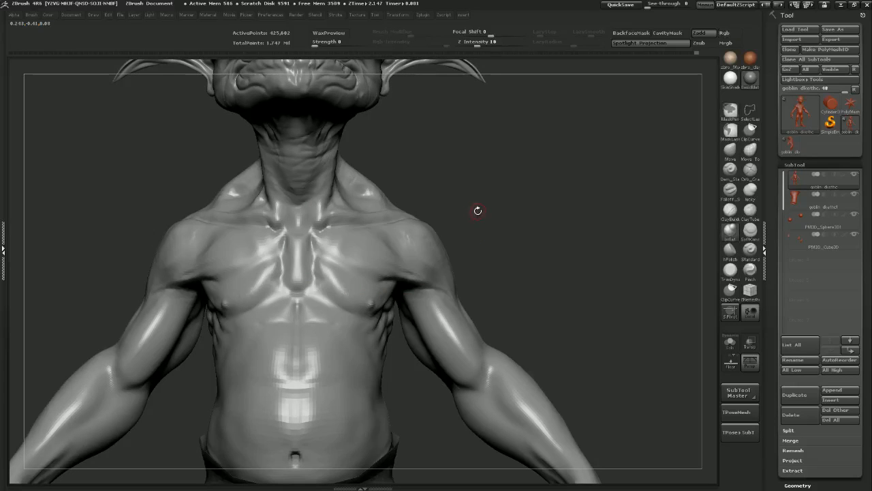
# Adjust the inner collarbone at the neck base with the Move brush and smooth the surrounding area
pyautogui.click(730, 149)
pyautogui.moveTo(660, 152); pyautogui.dragTo(340, 221)
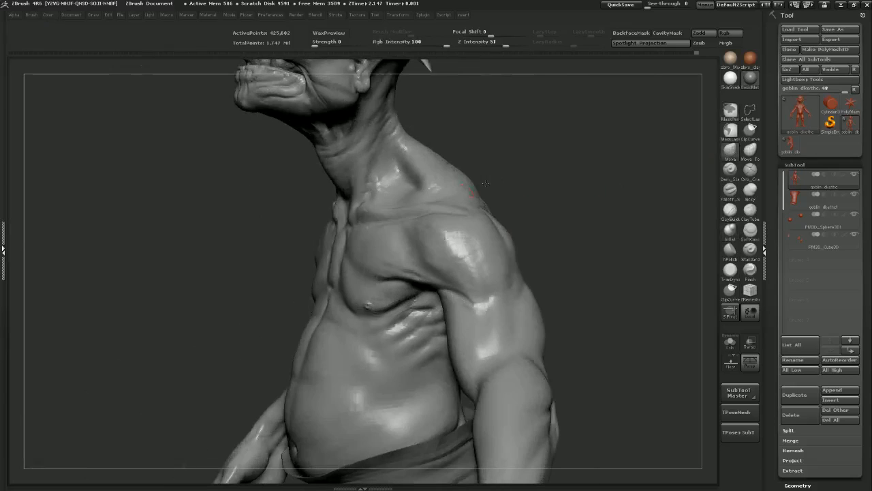
pyautogui.press('s')
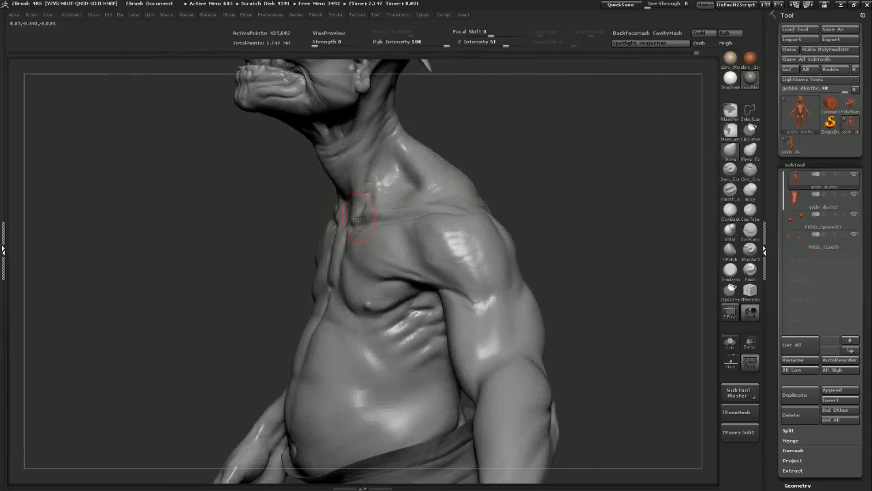
pyautogui.moveTo(510, 152); pyautogui.dragTo(560, 163)
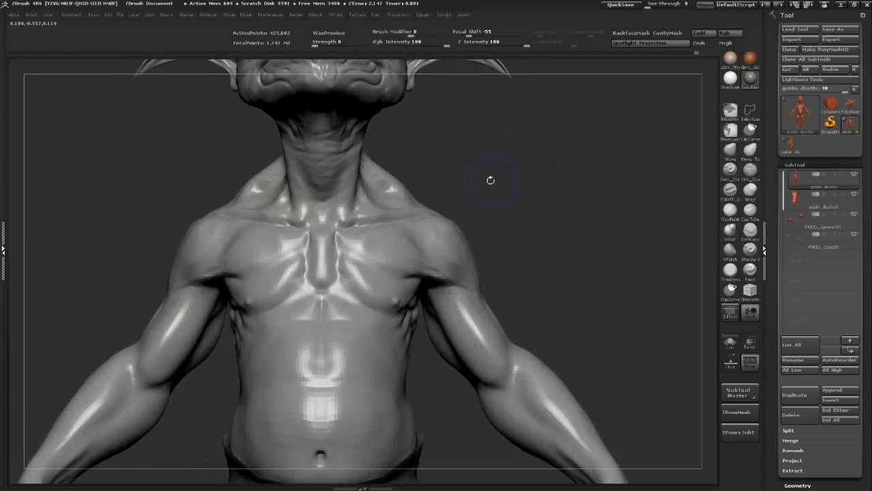
pyautogui.moveTo(506, 189)
pyautogui.mouseDown()
pyautogui.moveTo(473, 195)
pyautogui.moveTo(507, 198)
pyautogui.mouseUp()
pyautogui.press('s')
pyautogui.moveTo(439, 218)
pyautogui.mouseDown()
pyautogui.moveTo(410, 215)
pyautogui.moveTo(364, 230)
pyautogui.moveTo(379, 229)
pyautogui.moveTo(369, 216)
pyautogui.moveTo(374, 243)
pyautogui.moveTo(405, 235)
pyautogui.moveTo(392, 220)
pyautogui.moveTo(376, 225)
pyautogui.moveTo(385, 250)
pyautogui.mouseUp()
# Switch the body to a higher subdivision level and refine the upper sternum and inner chest with ClayBuildup and smoothing
pyautogui.click(730, 211)
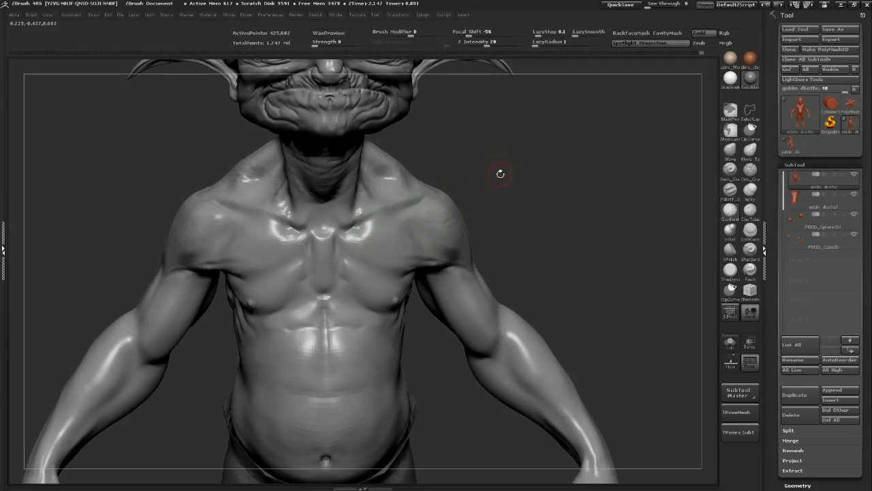
pyautogui.moveTo(335, 233)
pyautogui.mouseDown()
pyautogui.moveTo(331, 248)
pyautogui.moveTo(314, 235)
pyautogui.moveTo(330, 239)
pyautogui.mouseUp()
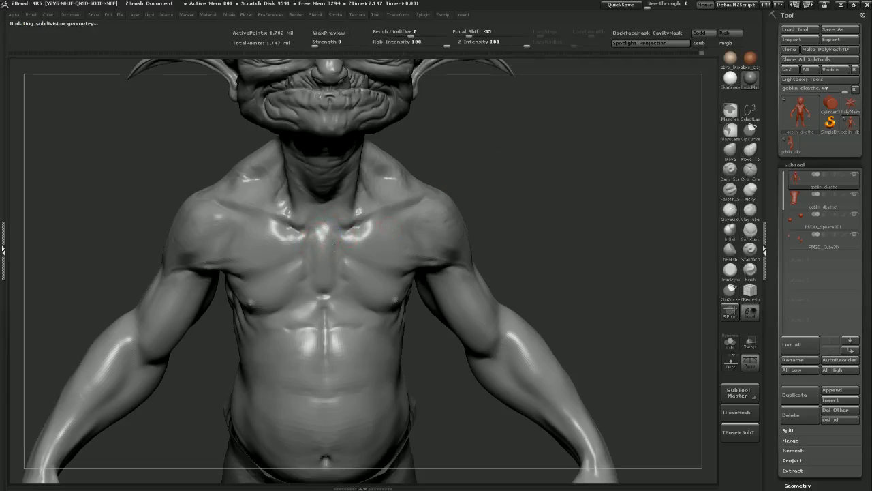
pyautogui.moveTo(345, 239)
pyautogui.mouseDown()
pyautogui.moveTo(346, 253)
pyautogui.moveTo(339, 245)
pyautogui.moveTo(356, 244)
pyautogui.moveTo(357, 258)
pyautogui.mouseUp()
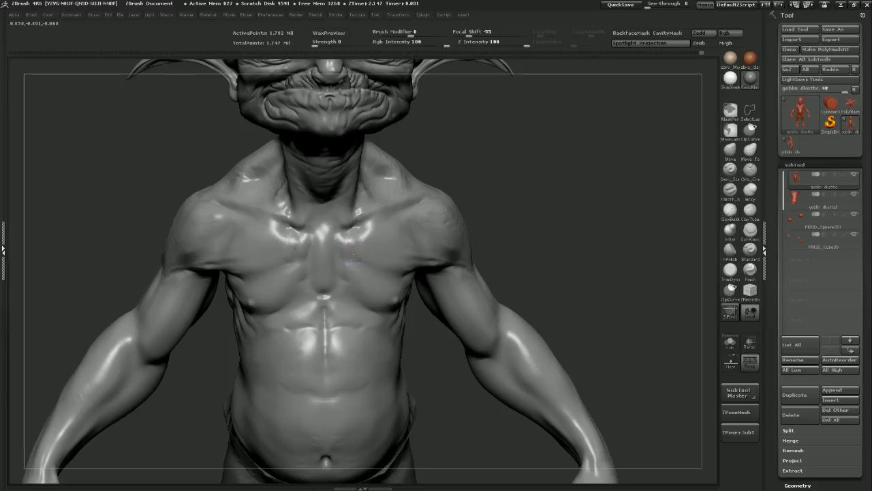
# Define the collarbone from its inner end at the neck to the shoulder with ClayBuildup and smooth it
pyautogui.moveTo(430, 151); pyautogui.dragTo(358, 178)
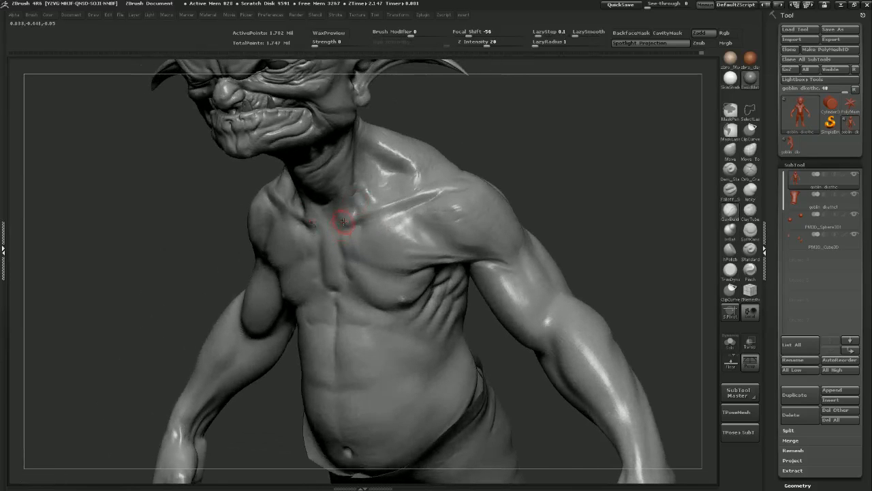
pyautogui.moveTo(344, 221); pyautogui.dragTo(349, 221)
pyautogui.moveTo(471, 138); pyautogui.dragTo(516, 129)
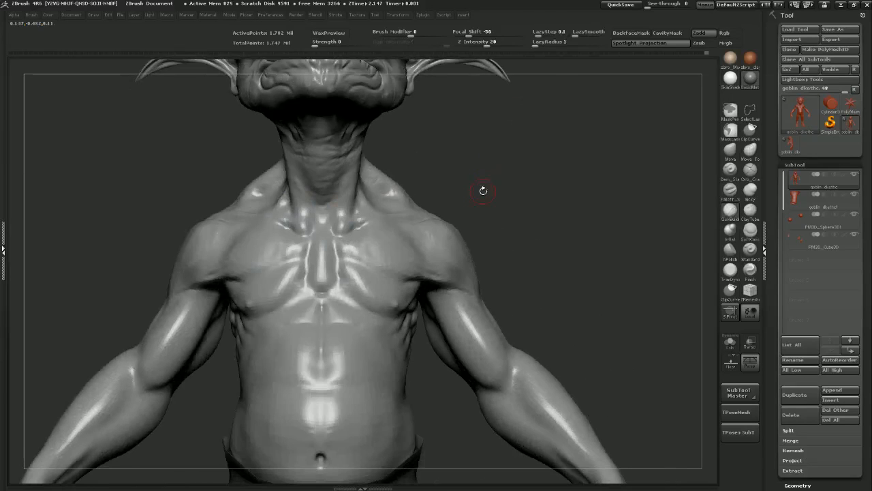
pyautogui.keyDown('alt'); pyautogui.moveTo(483, 190); pyautogui.dragTo(478, 225); pyautogui.keyUp('alt')
pyautogui.moveTo(528, 211); pyautogui.dragTo(451, 222)
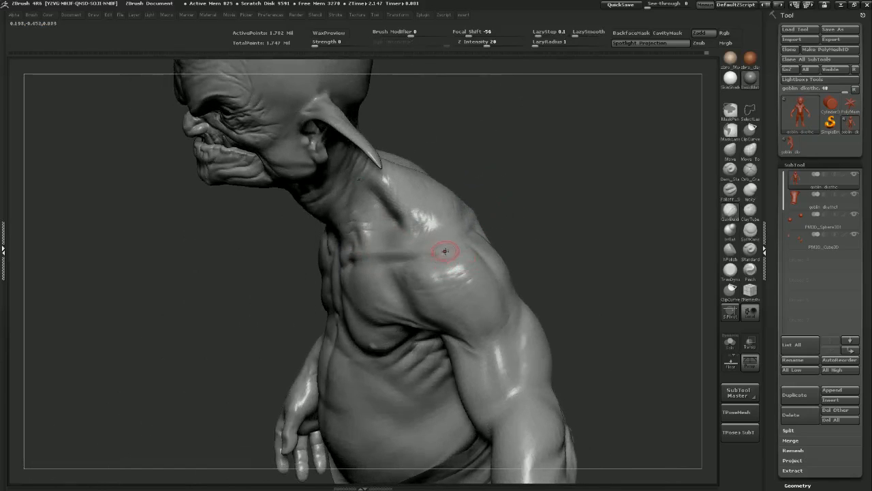
pyautogui.press('shift')
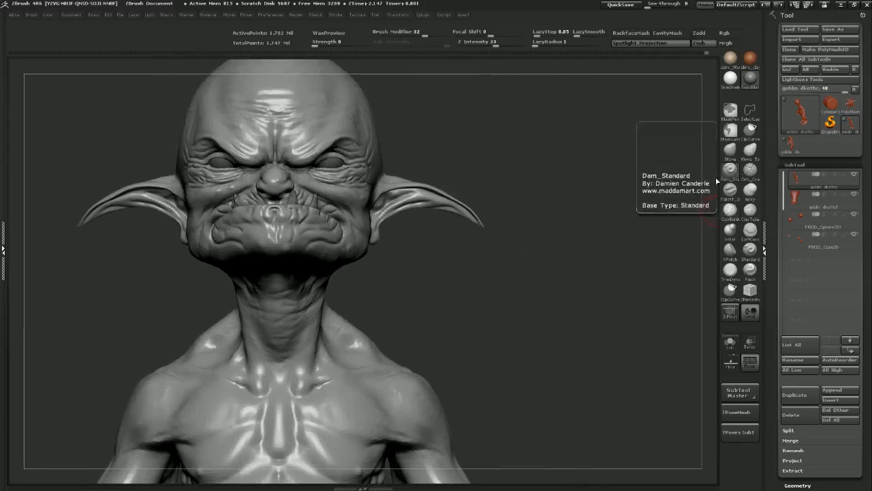
# Carve wrinkles across the lower cheek and jaw with Dam_Standard and soften them
pyautogui.moveTo(556, 211)
pyautogui.mouseDown()
pyautogui.moveTo(541, 271)
pyautogui.moveTo(522, 266)
pyautogui.mouseUp()
pyautogui.keyDown('alt'); pyautogui.moveTo(524, 223); pyautogui.dragTo(520, 302); pyautogui.keyUp('alt')
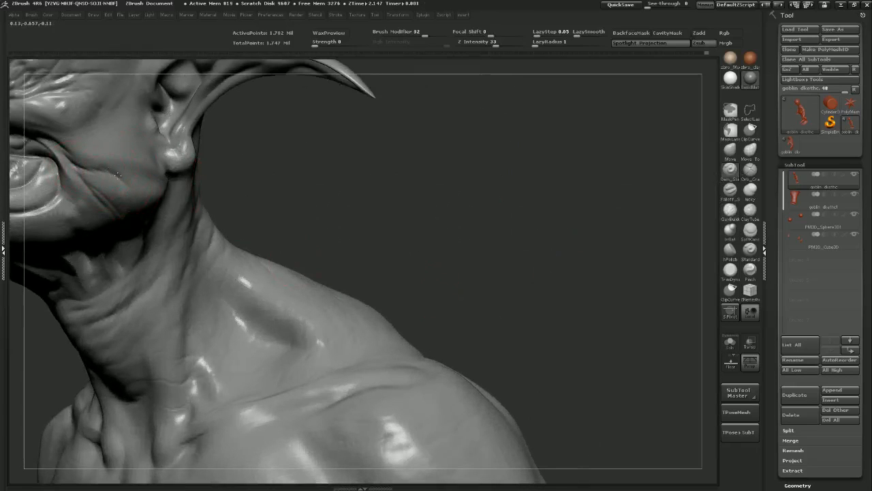
pyautogui.keyDown('shift'); pyautogui.moveTo(91, 166); pyautogui.dragTo(123, 189); pyautogui.keyUp('shift')
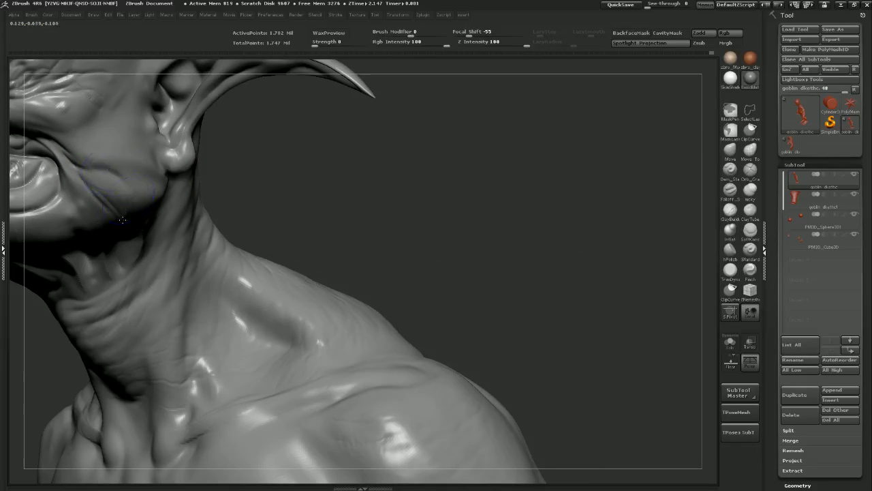
pyautogui.moveTo(222, 195)
pyautogui.mouseDown()
pyautogui.moveTo(272, 208)
pyautogui.moveTo(251, 189)
pyautogui.moveTo(316, 242)
pyautogui.moveTo(389, 273)
pyautogui.moveTo(230, 243)
pyautogui.mouseUp()
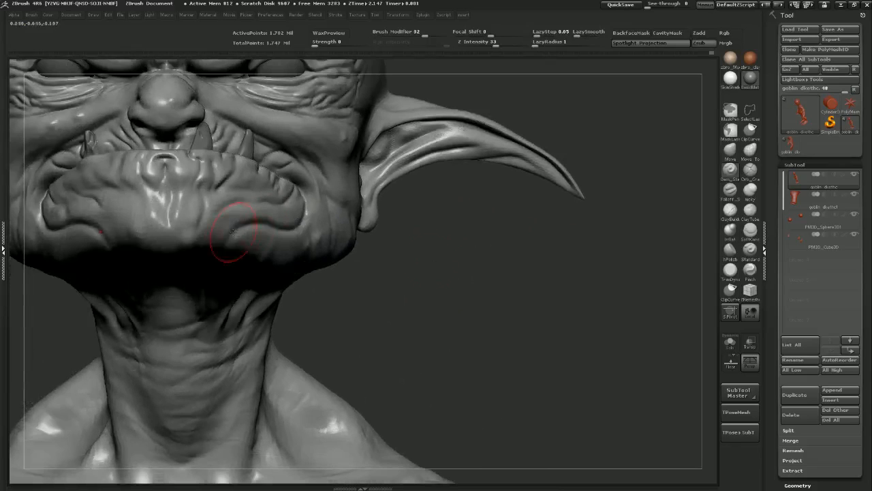
# Build up neck folds under the jaw with ClayBuildup and smooth them into the throat
pyautogui.moveTo(400, 289)
pyautogui.mouseDown()
pyautogui.moveTo(380, 292)
pyautogui.moveTo(270, 367)
pyautogui.mouseUp()
pyautogui.moveTo(192, 362); pyautogui.dragTo(302, 288)
pyautogui.press('shift')
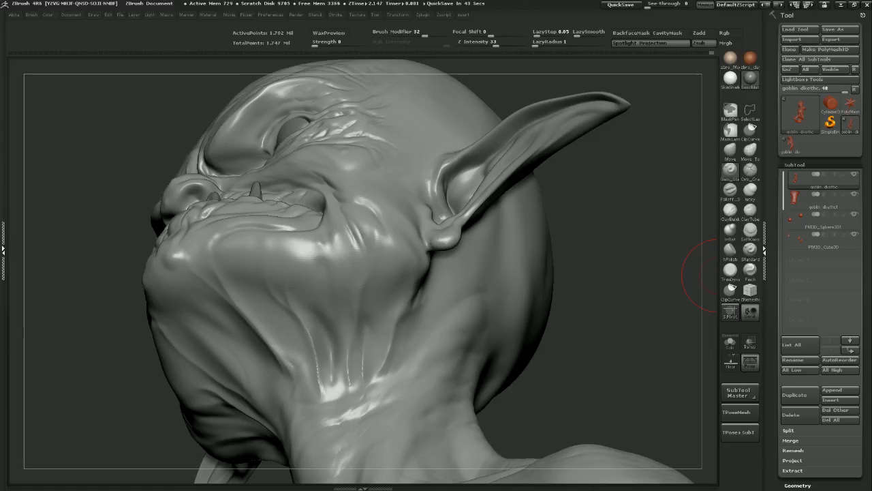
pyautogui.moveTo(607, 279); pyautogui.dragTo(533, 307)
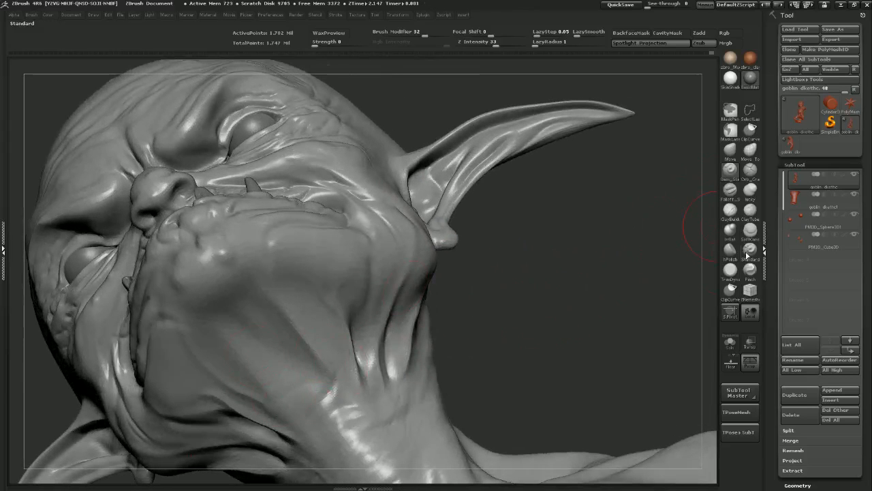
pyautogui.click(732, 211)
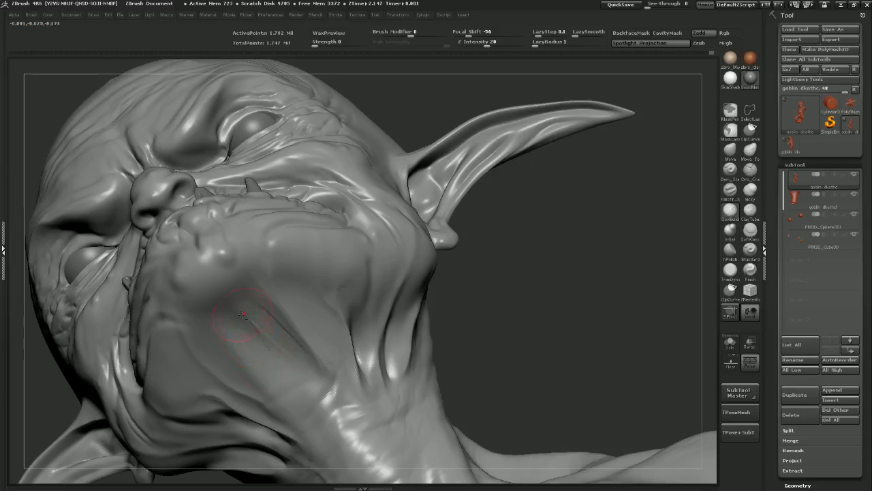
pyautogui.moveTo(249, 316)
pyautogui.mouseDown()
pyautogui.moveTo(291, 364)
pyautogui.moveTo(280, 356)
pyautogui.moveTo(293, 385)
pyautogui.mouseUp()
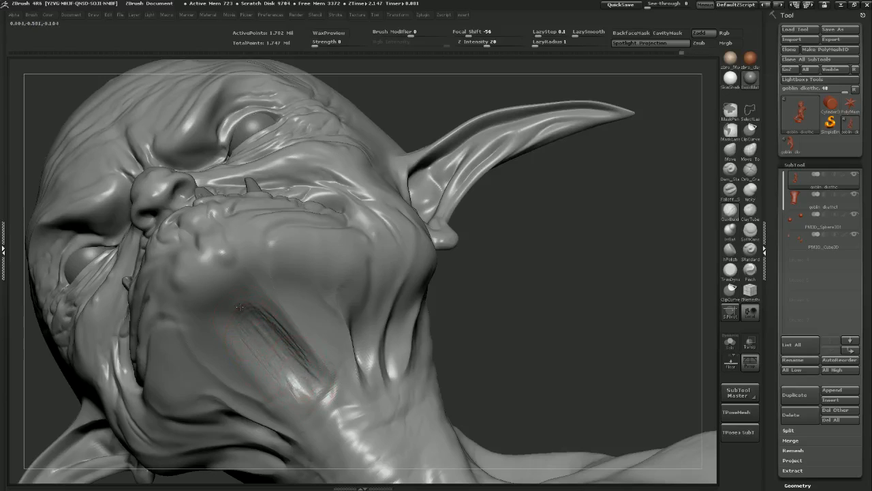
pyautogui.keyDown('shift'); pyautogui.moveTo(253, 320); pyautogui.dragTo(266, 331); pyautogui.keyUp('shift')
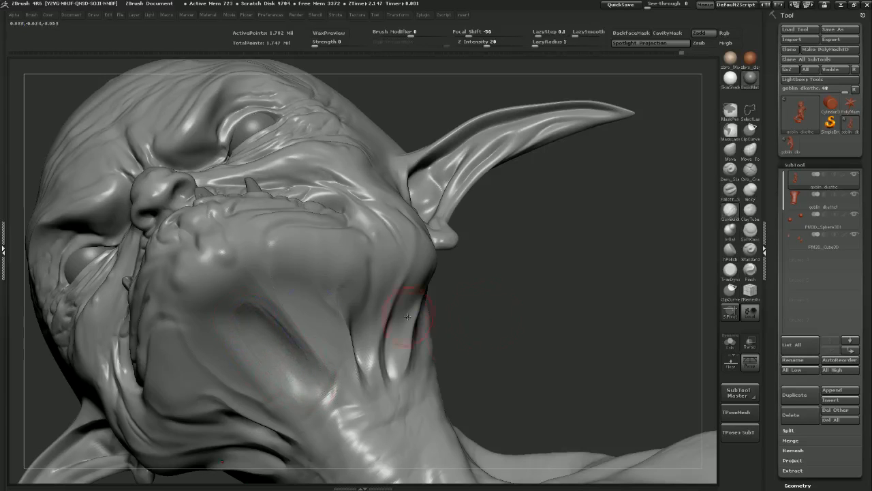
pyautogui.moveTo(541, 308)
pyautogui.mouseDown()
pyautogui.moveTo(511, 340)
pyautogui.moveTo(599, 300)
pyautogui.moveTo(623, 316)
pyautogui.moveTo(589, 325)
pyautogui.moveTo(565, 210)
pyautogui.moveTo(589, 203)
pyautogui.moveTo(571, 197)
pyautogui.moveTo(598, 190)
pyautogui.moveTo(605, 200)
pyautogui.moveTo(590, 201)
pyautogui.mouseUp()
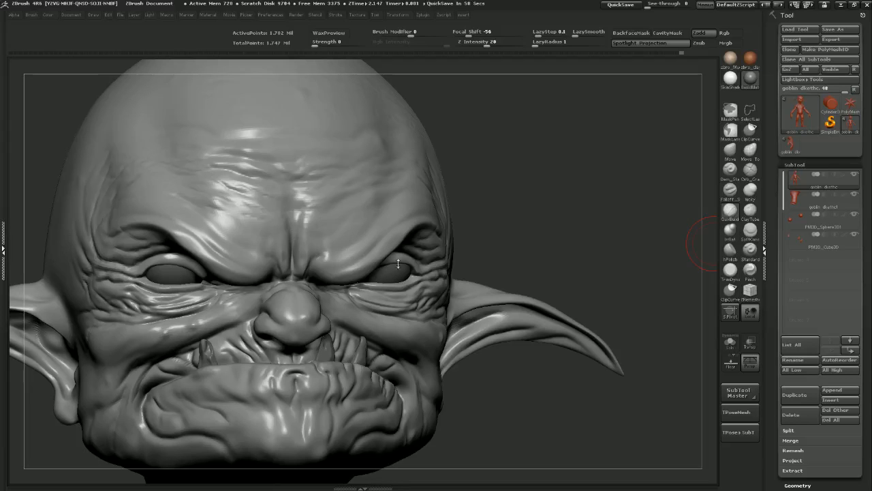
pyautogui.moveTo(503, 234); pyautogui.dragTo(493, 234)
pyautogui.moveTo(602, 213); pyautogui.dragTo(489, 230)
pyautogui.keyDown('alt'); pyautogui.moveTo(584, 238); pyautogui.dragTo(438, 183); pyautogui.keyUp('alt')
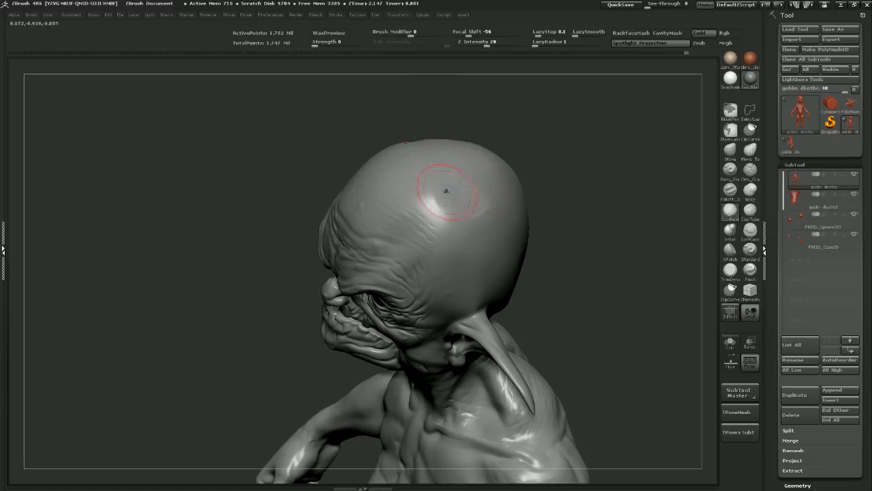
pyautogui.press('ctrl')
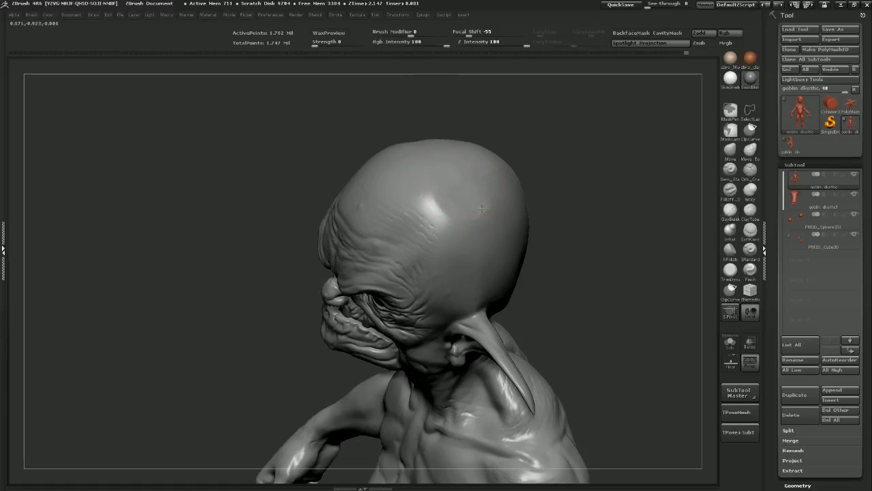
pyautogui.moveTo(472, 216); pyautogui.dragTo(523, 255)
# Choose the Move brush, adjust its draw size and drop the body to its lowest subdivision level
pyautogui.click(723, 157)
pyautogui.press('s')
pyautogui.press('s')
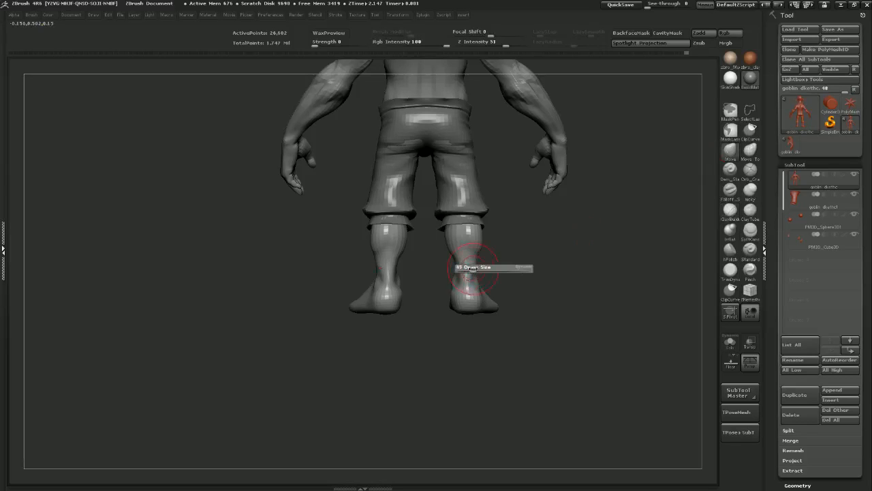
pyautogui.moveTo(518, 254)
pyautogui.mouseDown()
pyautogui.moveTo(592, 240)
pyautogui.moveTo(475, 306)
pyautogui.mouseUp()
pyautogui.keyDown('alt'); pyautogui.moveTo(593, 127); pyautogui.dragTo(565, 207); pyautogui.keyUp('alt')
pyautogui.press('s')
pyautogui.moveTo(473, 195); pyautogui.dragTo(463, 194)
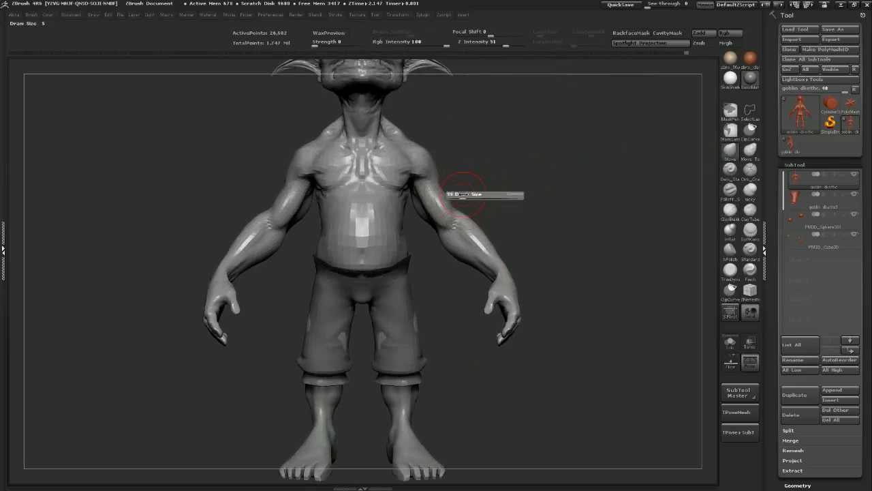
pyautogui.hotkey('shift', 'd')
pyautogui.hotkey('shift', 'd')
# Isolate the forearms and hands by hiding the rest of the body and soloing the subtool
pyautogui.moveTo(565, 145)
pyautogui.keyDown('ctrl'); pyautogui.keyDown('shift'); pyautogui.mouseDown()
pyautogui.moveTo(455, 112)
pyautogui.moveTo(404, 136)
pyautogui.moveTo(408, 232)
pyautogui.moveTo(482, 377)
pyautogui.moveTo(546, 282)
pyautogui.mouseUp(); pyautogui.keyUp('shift'); pyautogui.keyUp('ctrl')
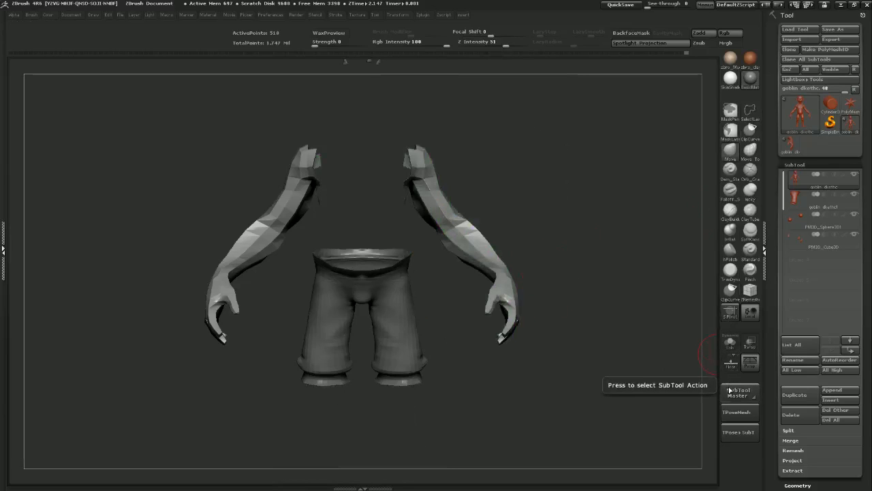
pyautogui.click(730, 343)
pyautogui.moveTo(573, 279); pyautogui.dragTo(469, 163)
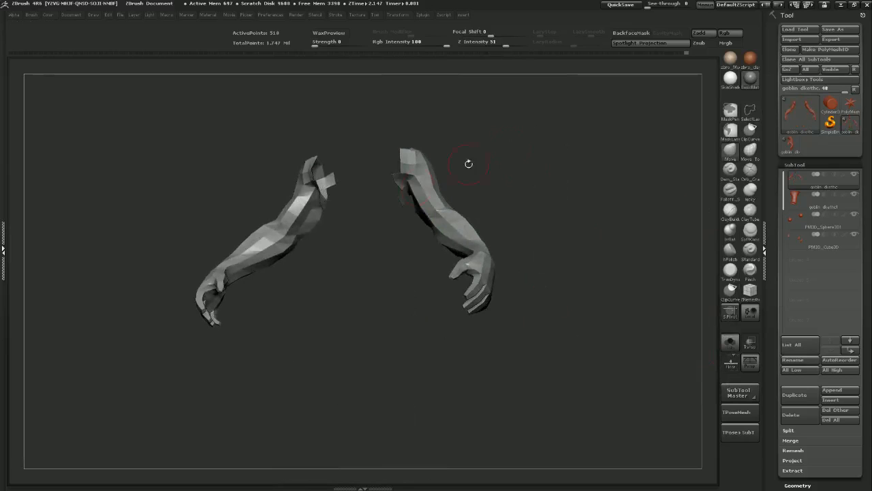
pyautogui.press('s')
pyautogui.moveTo(374, 182)
pyautogui.keyDown('ctrl'); pyautogui.keyDown('alt'); pyautogui.keyDown('shift'); pyautogui.mouseDown()
pyautogui.moveTo(391, 173)
pyautogui.moveTo(382, 220)
pyautogui.mouseUp(); pyautogui.keyUp('shift'); pyautogui.keyUp('alt'); pyautogui.keyUp('ctrl')
pyautogui.moveTo(461, 154); pyautogui.dragTo(488, 148)
pyautogui.moveTo(426, 115)
pyautogui.keyDown('ctrl'); pyautogui.keyDown('shift'); pyautogui.mouseDown()
pyautogui.moveTo(376, 155)
pyautogui.moveTo(450, 213)
pyautogui.moveTo(468, 178)
pyautogui.mouseUp(); pyautogui.keyUp('shift'); pyautogui.keyUp('ctrl')
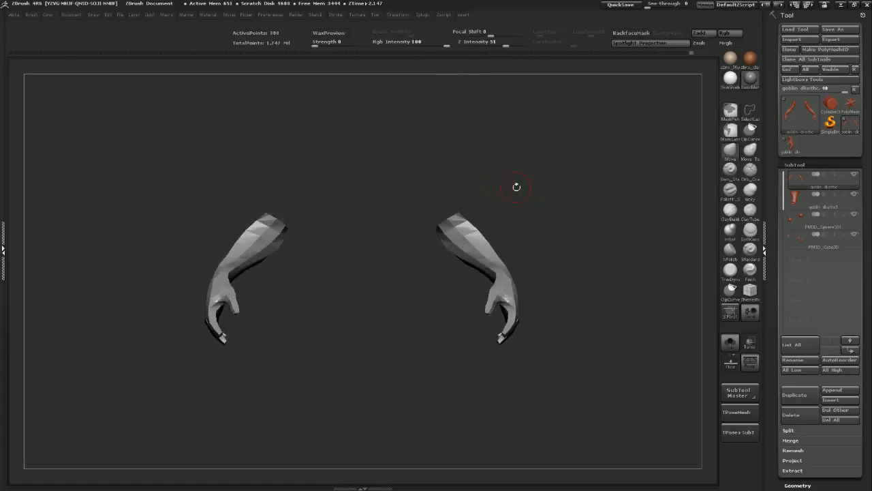
# Raise the forearms and hands two subdivision levels and reshape the thumb tip with the Move brush
pyautogui.keyDown('alt'); pyautogui.moveTo(598, 227); pyautogui.dragTo(613, 177); pyautogui.keyUp('alt')
pyautogui.moveTo(613, 178); pyautogui.dragTo(581, 275)
pyautogui.hotkey('ctrl', 'd')
pyautogui.hotkey('ctrl', 'd')
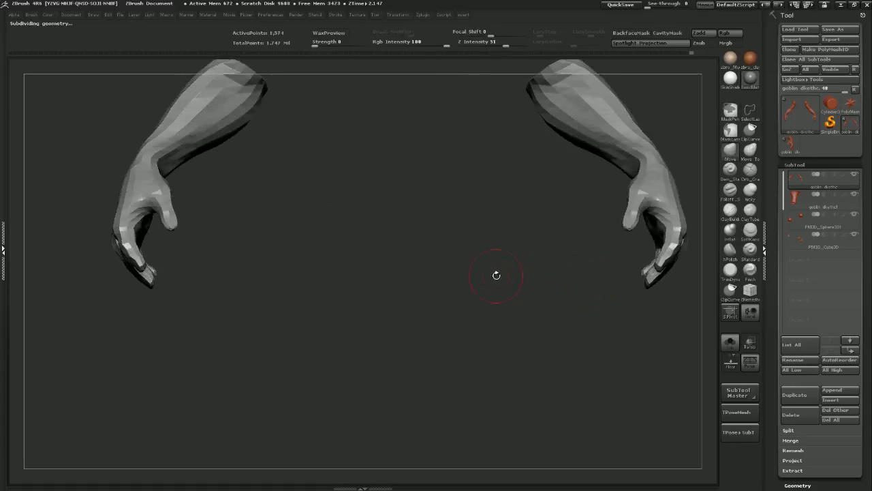
pyautogui.keyDown('alt'); pyautogui.moveTo(520, 227); pyautogui.dragTo(357, 384); pyautogui.keyUp('alt')
pyautogui.moveTo(519, 245); pyautogui.dragTo(547, 261)
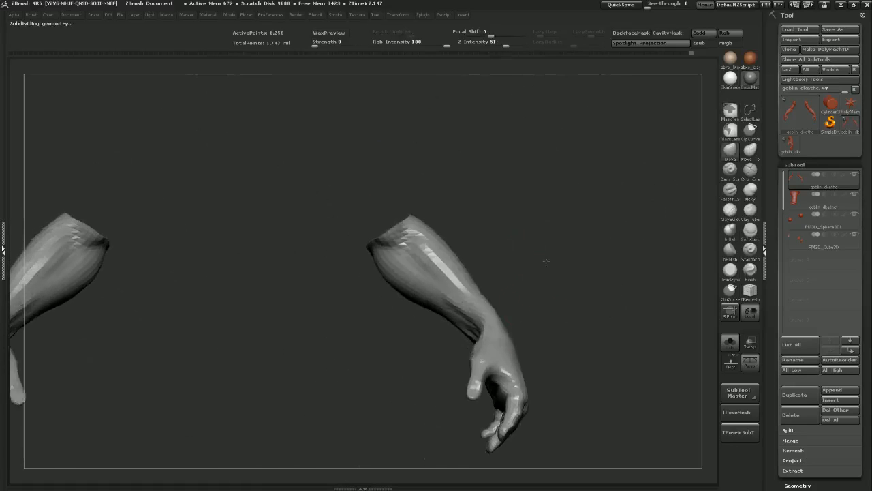
pyautogui.moveTo(507, 340); pyautogui.dragTo(606, 326)
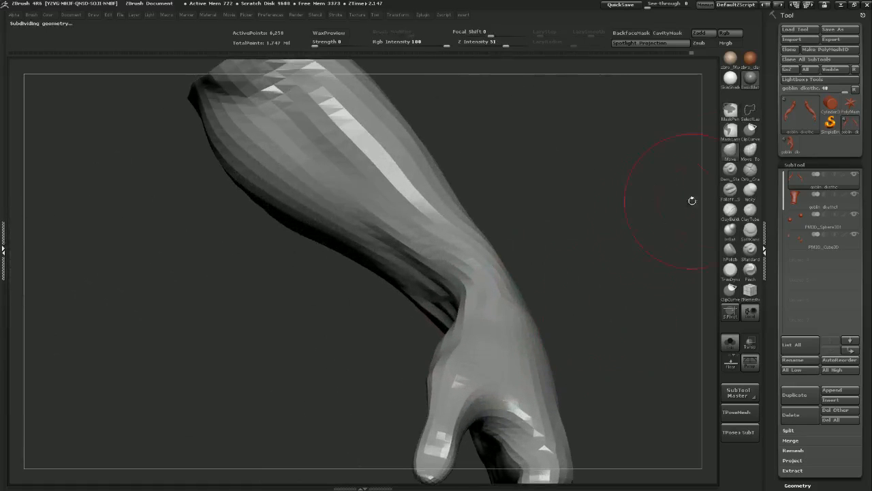
pyautogui.moveTo(662, 265)
pyautogui.mouseDown()
pyautogui.moveTo(646, 241)
pyautogui.moveTo(582, 209)
pyautogui.mouseUp()
pyautogui.moveTo(565, 247); pyautogui.dragTo(586, 240)
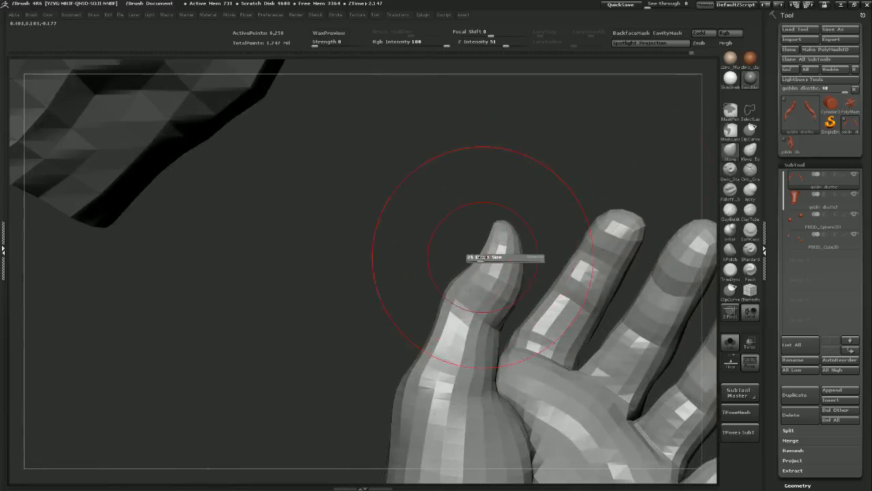
pyautogui.moveTo(467, 238)
pyautogui.mouseDown()
pyautogui.moveTo(516, 202)
pyautogui.moveTo(522, 214)
pyautogui.mouseUp()
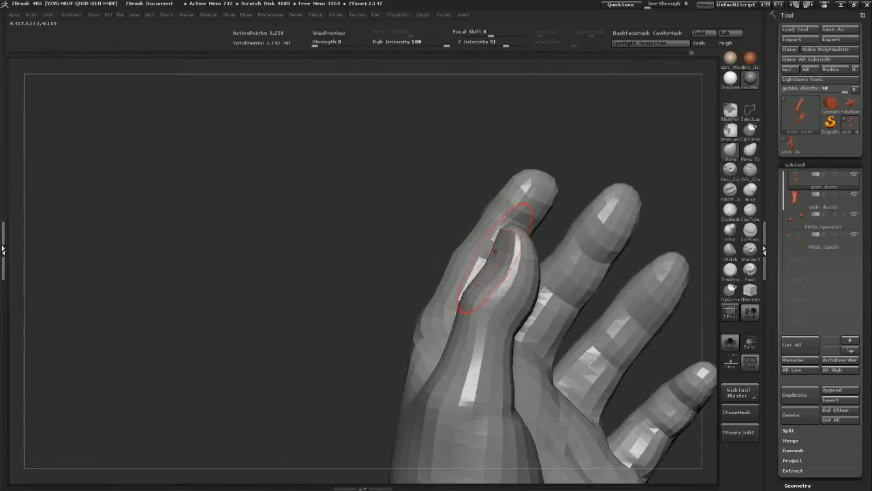
pyautogui.moveTo(494, 258); pyautogui.dragTo(522, 257)
# Smooth the thumb tip, raise the hands two more subdivision levels and soften the thumb base
pyautogui.moveTo(681, 235)
pyautogui.mouseDown()
pyautogui.moveTo(477, 263)
pyautogui.moveTo(489, 265)
pyautogui.mouseUp()
pyautogui.press('s')
pyautogui.moveTo(583, 249); pyautogui.dragTo(495, 255)
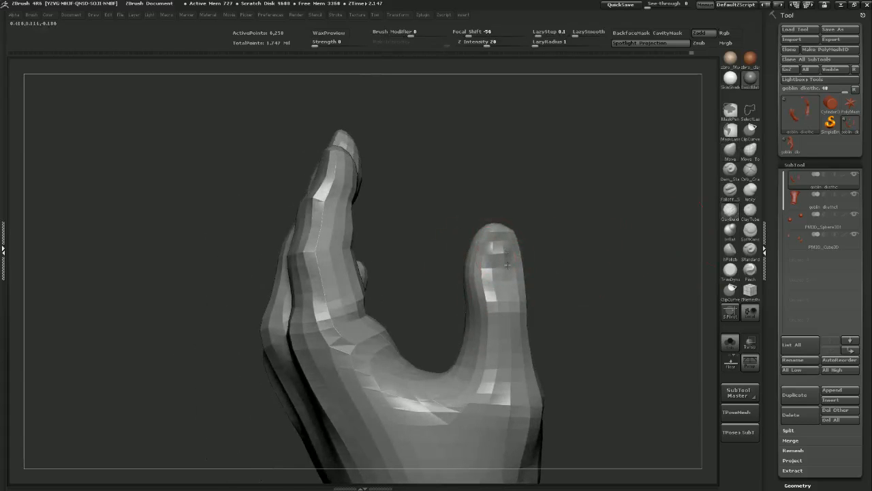
pyautogui.keyDown('shift'); pyautogui.moveTo(503, 252); pyautogui.dragTo(512, 253); pyautogui.keyUp('shift')
pyautogui.moveTo(586, 252)
pyautogui.mouseDown()
pyautogui.moveTo(502, 242)
pyautogui.moveTo(511, 268)
pyautogui.moveTo(519, 238)
pyautogui.moveTo(579, 265)
pyautogui.moveTo(569, 229)
pyautogui.moveTo(514, 230)
pyautogui.moveTo(554, 230)
pyautogui.moveTo(539, 184)
pyautogui.moveTo(569, 212)
pyautogui.moveTo(520, 214)
pyautogui.mouseUp()
pyautogui.press('d')
pyautogui.press('d')
pyautogui.moveTo(580, 222); pyautogui.dragTo(559, 225)
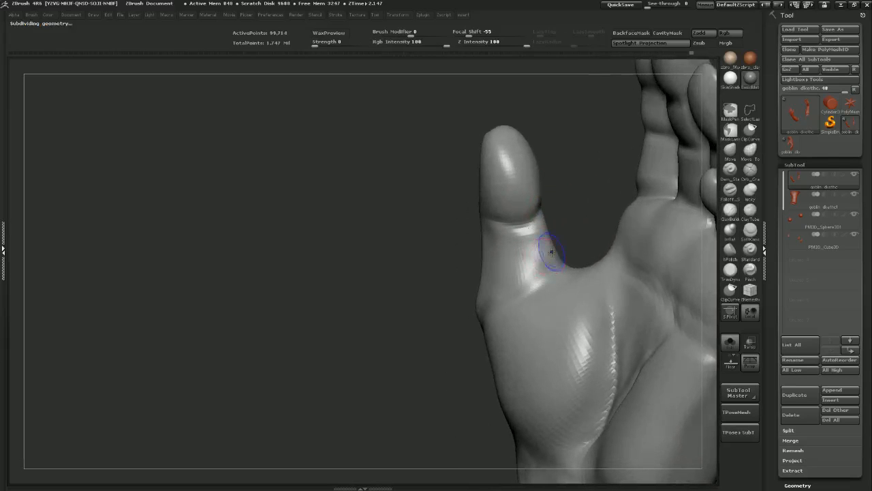
pyautogui.moveTo(467, 288)
pyautogui.mouseDown()
pyautogui.moveTo(508, 314)
pyautogui.moveTo(499, 348)
pyautogui.moveTo(532, 356)
pyautogui.moveTo(589, 276)
pyautogui.moveTo(580, 191)
pyautogui.moveTo(596, 210)
pyautogui.mouseUp()
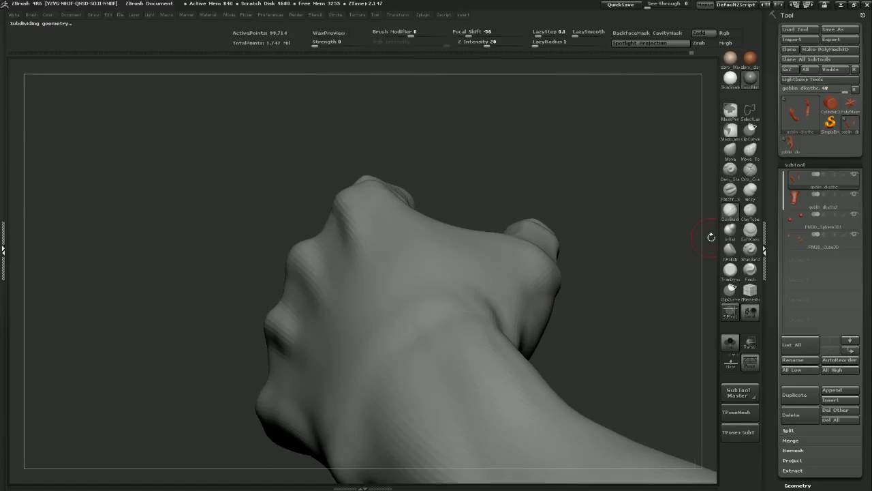
# Add volume between the thumb and index finger on the back of the hand with ClayBuildup and smooth it
pyautogui.moveTo(508, 159); pyautogui.dragTo(441, 249)
pyautogui.press('s')
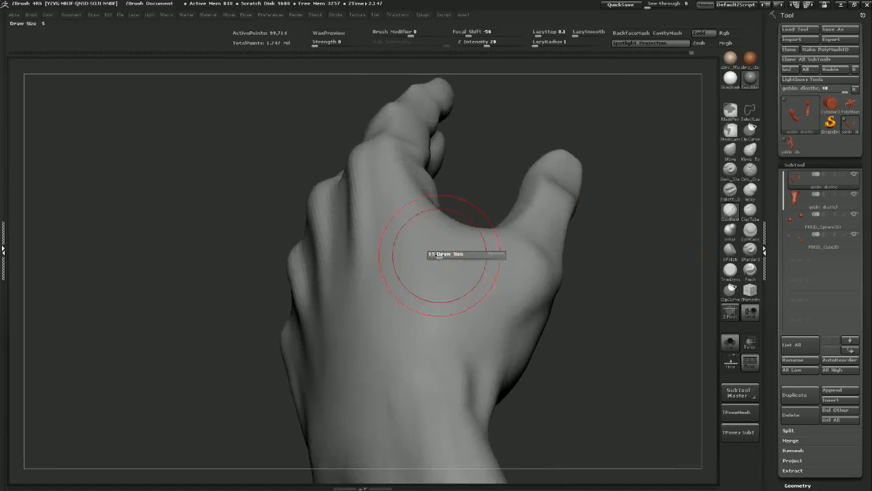
pyautogui.moveTo(445, 289); pyautogui.dragTo(445, 298)
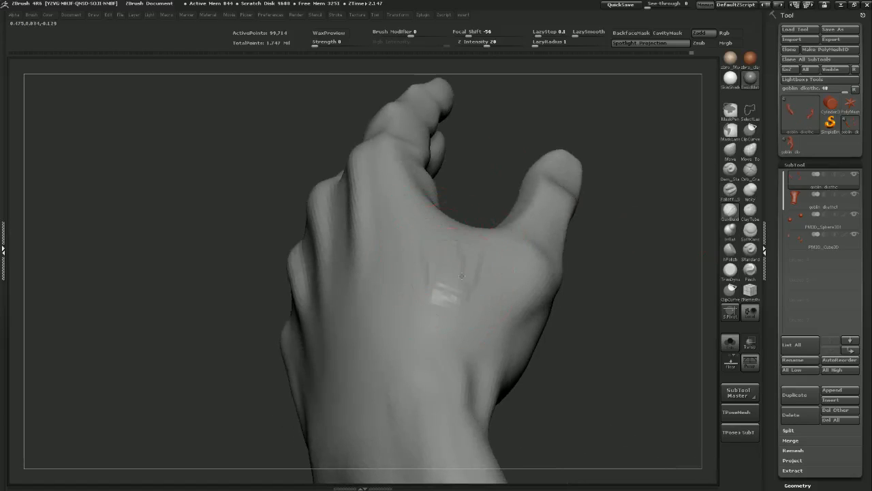
pyautogui.keyDown('shift'); pyautogui.moveTo(467, 249); pyautogui.dragTo(449, 283); pyautogui.keyUp('shift')
pyautogui.moveTo(486, 154); pyautogui.dragTo(512, 239)
pyautogui.moveTo(516, 269); pyautogui.dragTo(490, 222)
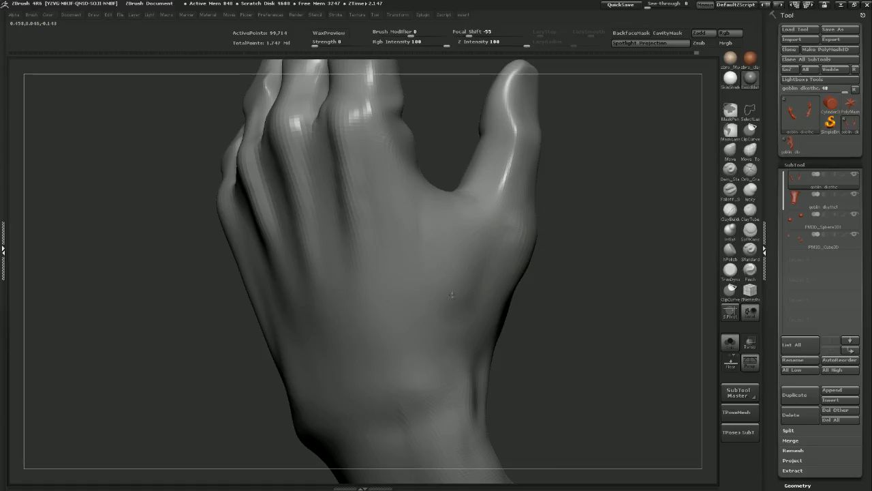
# Smooth the back of the hand from the thumb webbing up towards the index knuckle
pyautogui.moveTo(569, 278)
pyautogui.mouseDown()
pyautogui.moveTo(443, 278)
pyautogui.moveTo(477, 275)
pyautogui.mouseUp()
pyautogui.press('s')
pyautogui.keyDown('shift'); pyautogui.moveTo(410, 221); pyautogui.dragTo(410, 214); pyautogui.keyUp('shift')
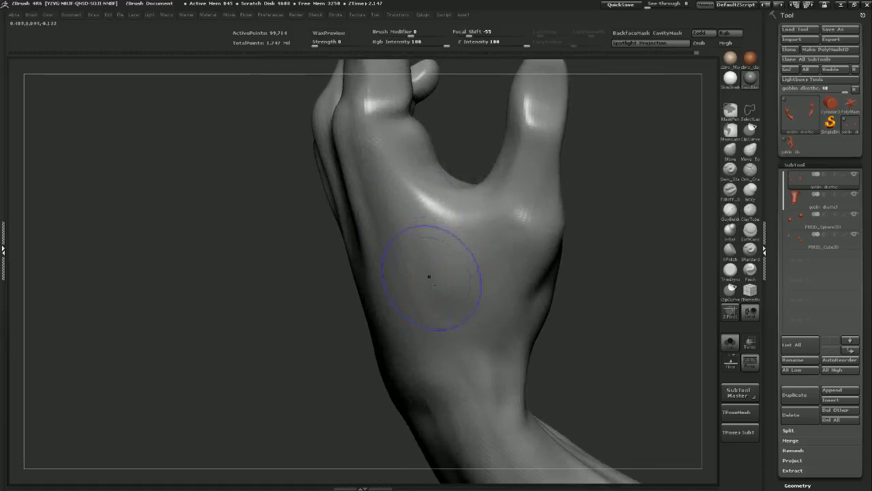
pyautogui.moveTo(452, 143); pyautogui.dragTo(404, 164)
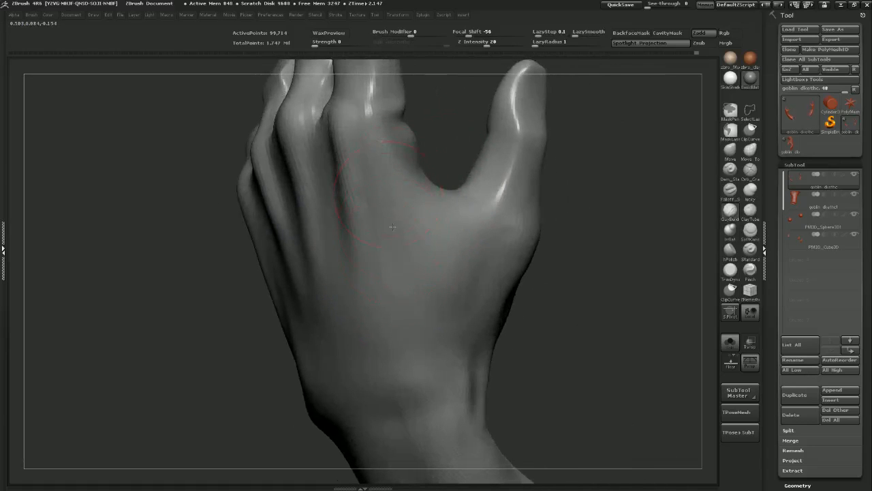
pyautogui.moveTo(402, 273)
pyautogui.keyDown('shift'); pyautogui.mouseDown()
pyautogui.moveTo(386, 193)
pyautogui.moveTo(403, 262)
pyautogui.mouseUp(); pyautogui.keyUp('shift')
# Build up the base of the index finger with ClayBuildup and blend it into the thumb webbing
pyautogui.moveTo(397, 162); pyautogui.dragTo(399, 197)
pyautogui.moveTo(430, 155); pyautogui.dragTo(421, 173)
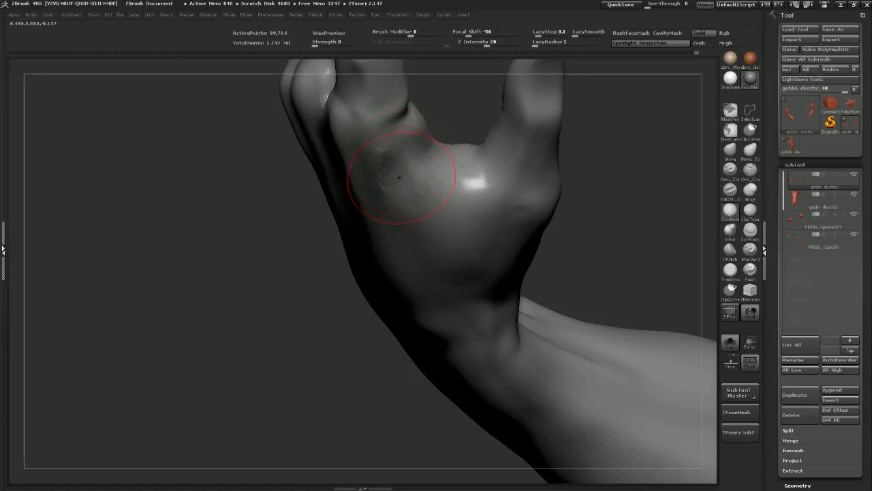
pyautogui.moveTo(407, 239); pyautogui.dragTo(361, 287)
pyautogui.press('shift')
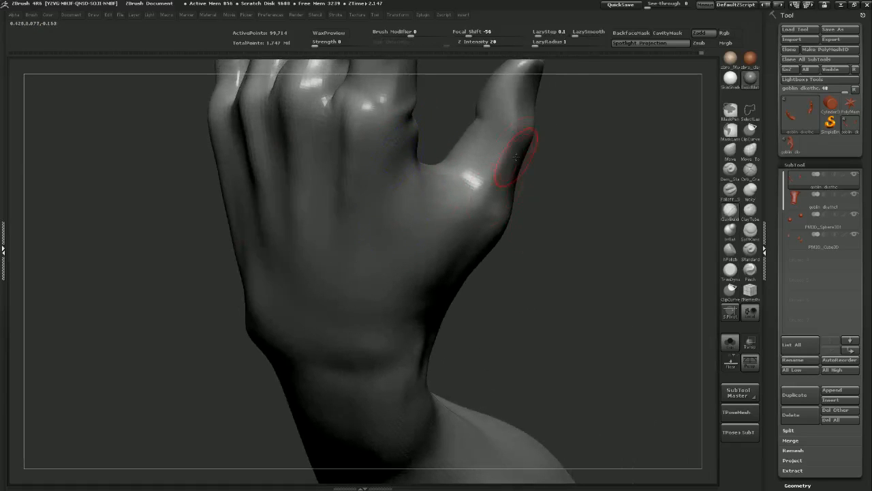
pyautogui.moveTo(534, 164)
pyautogui.mouseDown()
pyautogui.moveTo(328, 229)
pyautogui.moveTo(384, 206)
pyautogui.moveTo(334, 293)
pyautogui.moveTo(380, 224)
pyautogui.moveTo(394, 222)
pyautogui.moveTo(371, 215)
pyautogui.moveTo(311, 222)
pyautogui.mouseUp()
pyautogui.press('shift')
pyautogui.moveTo(335, 184)
pyautogui.keyDown('alt'); pyautogui.mouseDown()
pyautogui.moveTo(296, 195)
pyautogui.moveTo(283, 213)
pyautogui.mouseUp(); pyautogui.keyUp('alt')
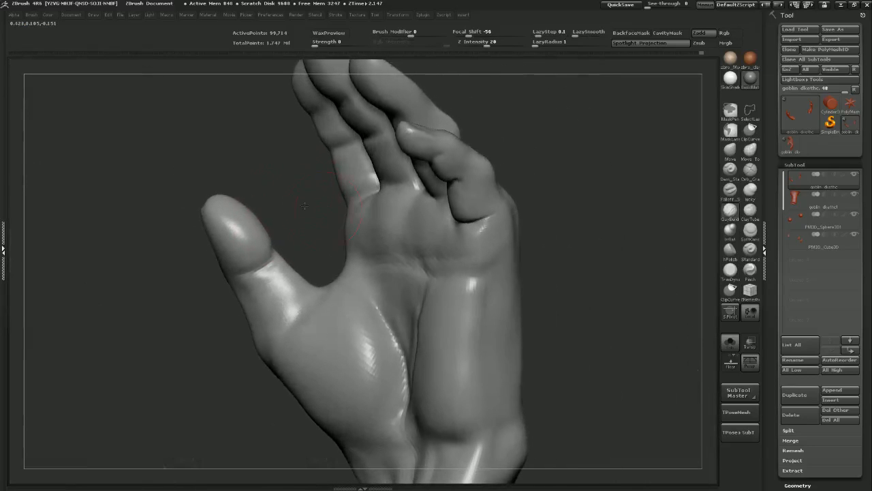
# Drop the hands to the lowest subdivision level and reshape the webbing between thumb and index finger with the Move brush
pyautogui.click(730, 152)
pyautogui.hotkey('shift', 'd')
pyautogui.hotkey('shift', 'd')
pyautogui.hotkey('shift', 'd')
pyautogui.hotkey('shift', 'd')
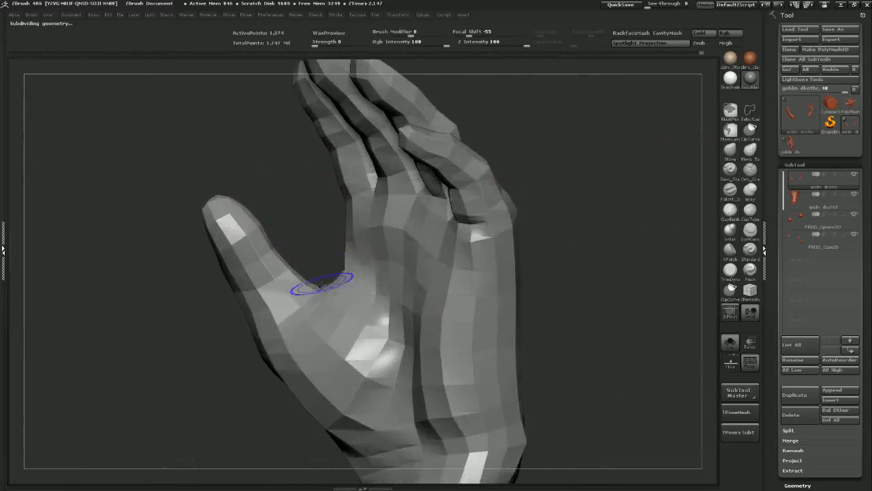
pyautogui.press('s')
pyautogui.moveTo(324, 247); pyautogui.dragTo(297, 232)
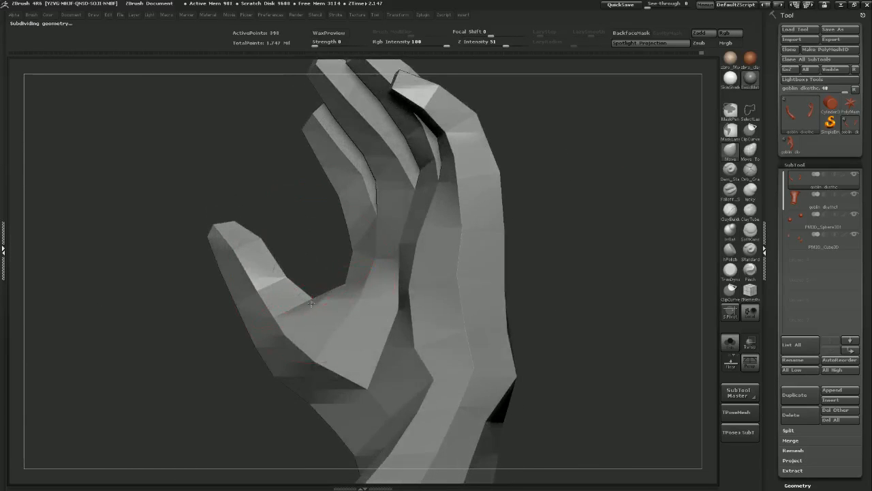
pyautogui.moveTo(301, 305); pyautogui.dragTo(398, 257)
pyautogui.moveTo(445, 300); pyautogui.dragTo(364, 294)
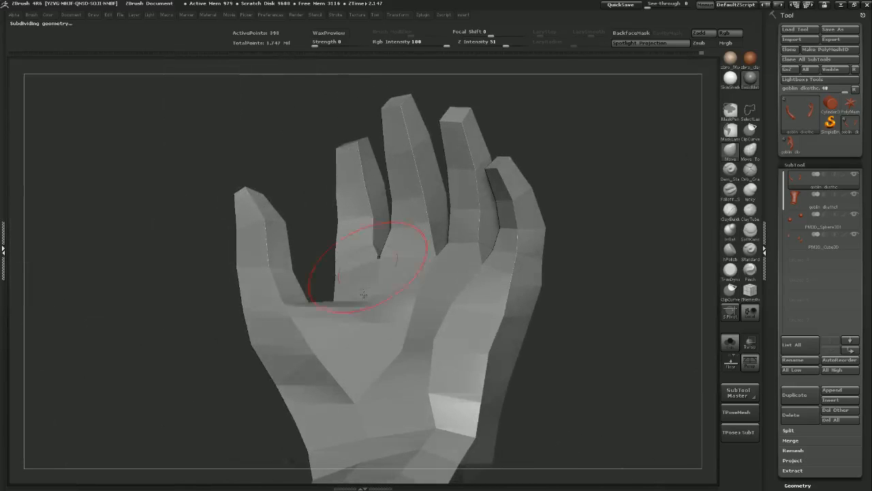
# Raise the hands two subdivision levels and check the thumb and webbing shape from several angles
pyautogui.press('d')
pyautogui.press('d')
pyautogui.moveTo(250, 375); pyautogui.dragTo(349, 265)
pyautogui.moveTo(397, 229)
pyautogui.mouseDown()
pyautogui.moveTo(370, 250)
pyautogui.moveTo(477, 238)
pyautogui.moveTo(471, 255)
pyautogui.moveTo(405, 263)
pyautogui.moveTo(483, 254)
pyautogui.mouseUp()
pyautogui.moveTo(473, 312); pyautogui.dragTo(483, 250)
# Return to the lowest subdivision level, mask the hand except the thumb and try to shift the thumb with Transpose Move
pyautogui.hotkey('shift', 'd')
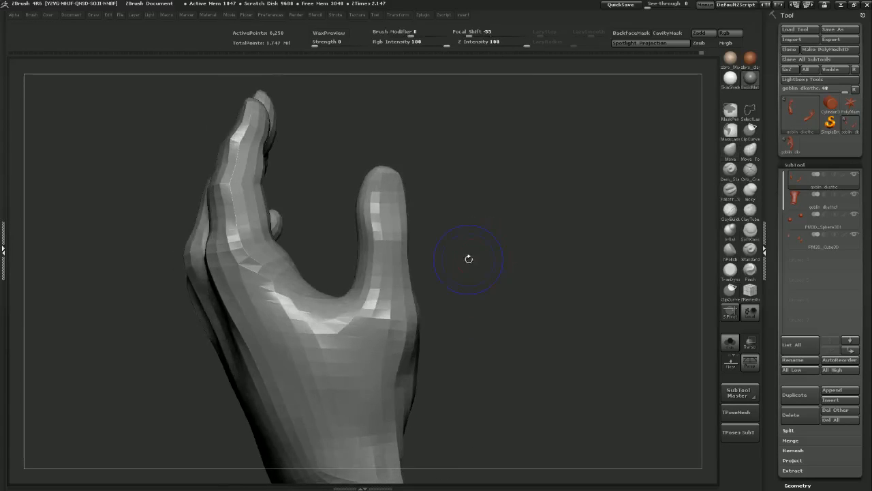
pyautogui.hotkey('shift', 'd')
pyautogui.moveTo(472, 165)
pyautogui.keyDown('ctrl'); pyautogui.mouseDown()
pyautogui.moveTo(421, 163)
pyautogui.moveTo(413, 273)
pyautogui.moveTo(385, 269)
pyautogui.moveTo(484, 230)
pyautogui.mouseUp(); pyautogui.keyUp('ctrl')
pyautogui.keyDown('ctrl'); pyautogui.click(446, 293); pyautogui.keyUp('ctrl')
pyautogui.press('w')
pyautogui.moveTo(436, 252); pyautogui.dragTo(434, 260)
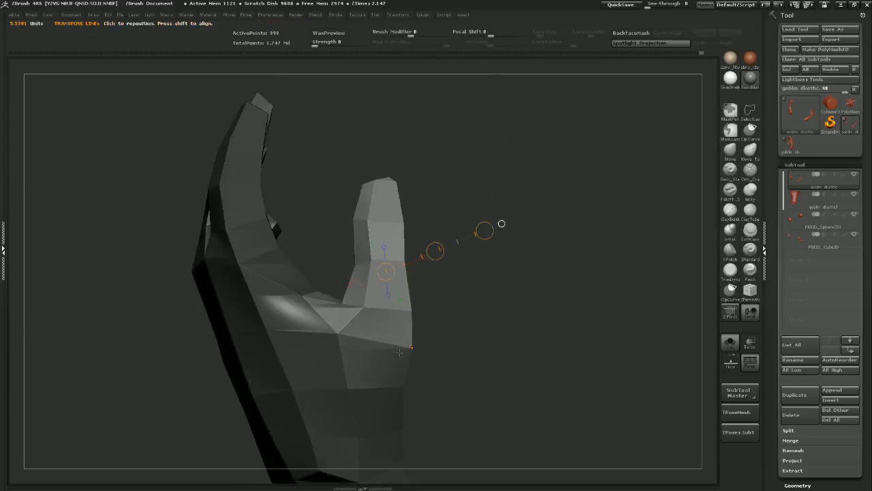
pyautogui.hotkey('ctrl', 'z')
# Try a Transpose Move on the unmasked thumb, undo it, clear the mask and return to Draw mode
pyautogui.moveTo(396, 354); pyautogui.dragTo(396, 353)
pyautogui.keyDown('ctrl'); pyautogui.click(397, 353); pyautogui.keyUp('ctrl')
pyautogui.moveTo(436, 252); pyautogui.dragTo(439, 271)
pyautogui.hotkey('ctrl', 'z')
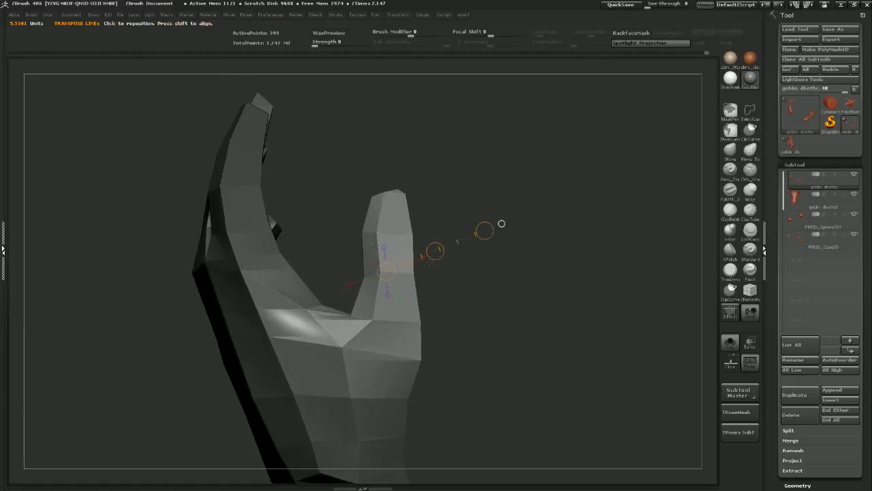
pyautogui.keyDown('ctrl'); pyautogui.moveTo(456, 115); pyautogui.dragTo(466, 162); pyautogui.keyUp('ctrl')
pyautogui.press('q')
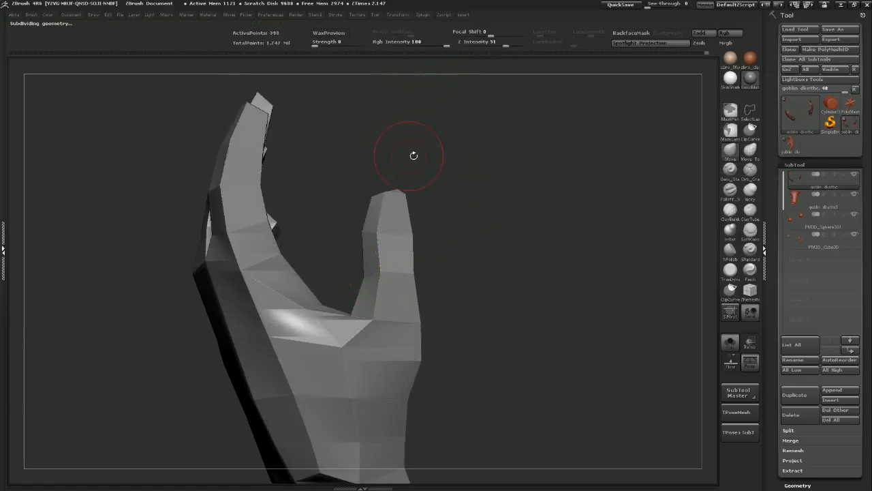
# Raise the hands two subdivision levels and examine the fingers, palm and thumb from the side and the palm view
pyautogui.press('d')
pyautogui.press('d')
pyautogui.moveTo(458, 178); pyautogui.dragTo(576, 253)
pyautogui.moveTo(606, 281)
pyautogui.keyDown('alt'); pyautogui.mouseDown()
pyautogui.moveTo(506, 281)
pyautogui.moveTo(532, 259)
pyautogui.moveTo(464, 266)
pyautogui.mouseUp(); pyautogui.keyUp('alt')
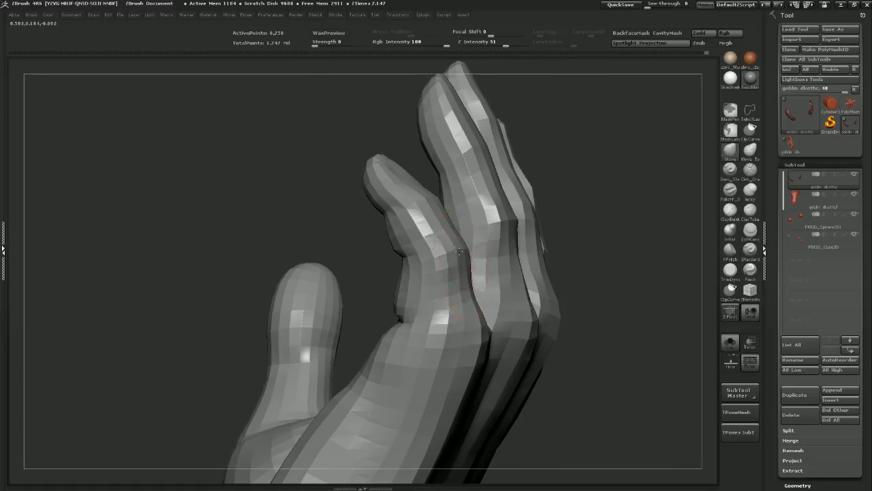
pyautogui.moveTo(349, 261); pyautogui.dragTo(442, 257)
pyautogui.moveTo(492, 240)
pyautogui.mouseDown()
pyautogui.moveTo(549, 314)
pyautogui.moveTo(508, 342)
pyautogui.moveTo(541, 273)
pyautogui.moveTo(579, 277)
pyautogui.moveTo(497, 274)
pyautogui.moveTo(520, 278)
pyautogui.moveTo(519, 294)
pyautogui.mouseUp()
pyautogui.moveTo(525, 337); pyautogui.dragTo(598, 313)
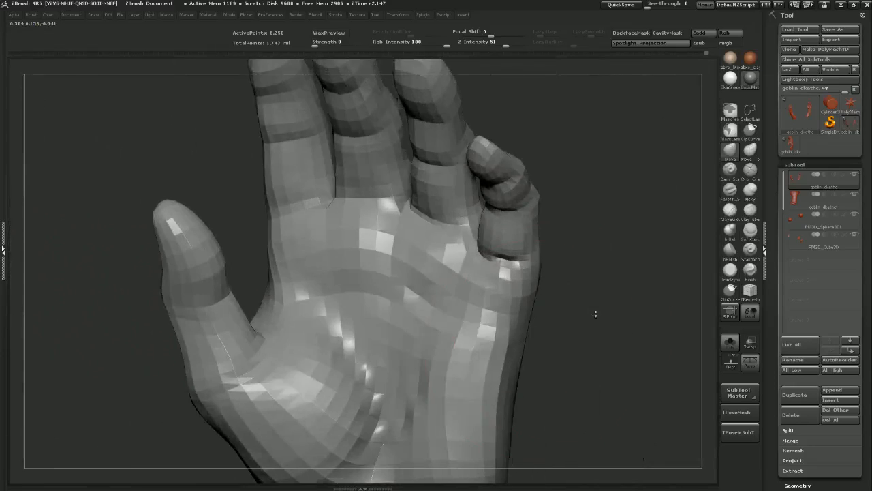
pyautogui.moveTo(567, 340); pyautogui.dragTo(589, 303)
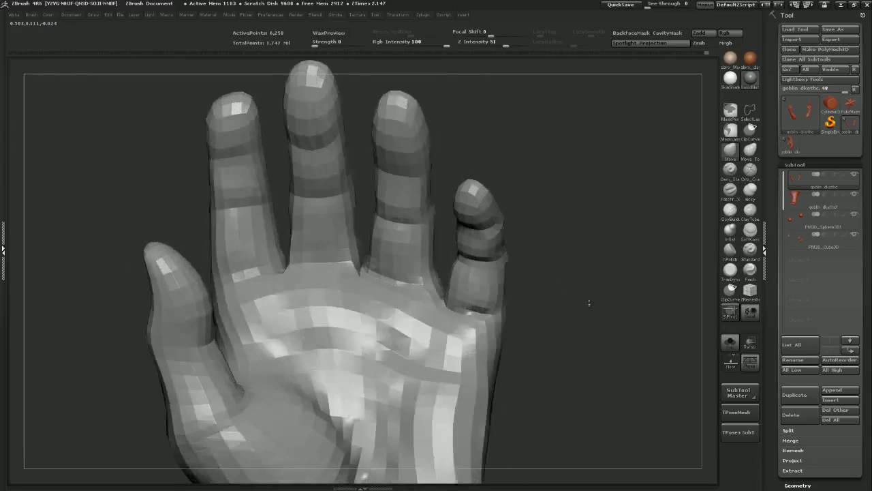
# Hide the little finger, drop the hands to the lowest subdivision level and turn on the PolyFrame display
pyautogui.keyDown('ctrl'); pyautogui.keyDown('shift'); pyautogui.click(483, 264); pyautogui.keyUp('shift'); pyautogui.keyUp('ctrl')
pyautogui.moveTo(508, 191)
pyautogui.keyDown('alt'); pyautogui.mouseDown()
pyautogui.moveTo(504, 230)
pyautogui.moveTo(525, 277)
pyautogui.moveTo(512, 261)
pyautogui.moveTo(473, 267)
pyautogui.moveTo(482, 264)
pyautogui.mouseUp(); pyautogui.keyUp('alt')
pyautogui.hotkey('shift', 'd')
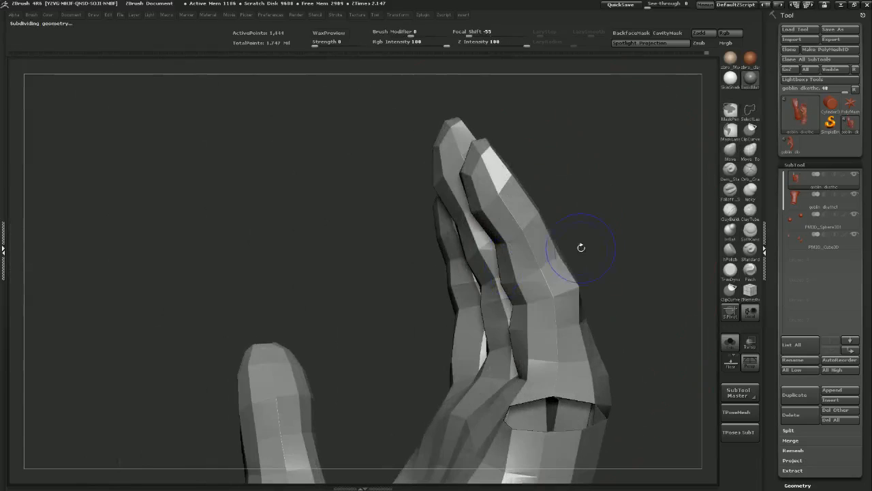
pyautogui.hotkey('shift', 'd')
pyautogui.moveTo(587, 244); pyautogui.dragTo(551, 220)
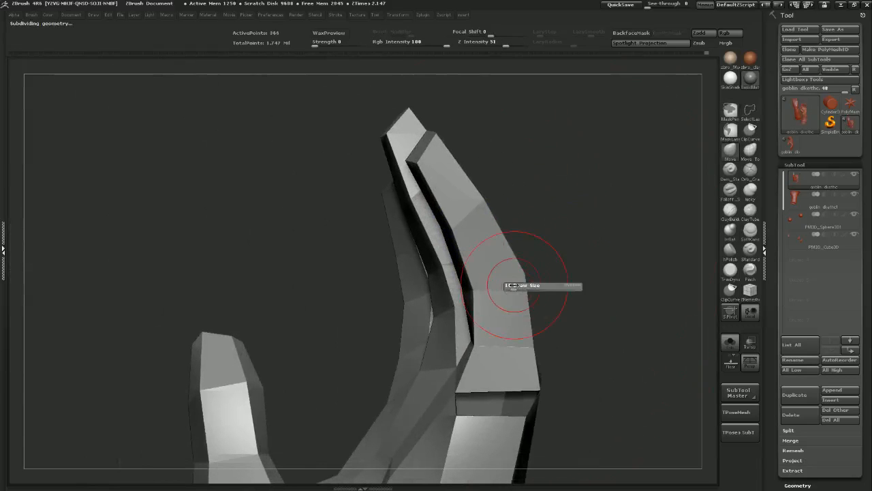
pyautogui.hotkey('shift', 'f')
# Reshape the ring finger's joints and bend with the Move brush on the low-resolution mesh, working from side and back views
pyautogui.moveTo(470, 263); pyautogui.dragTo(529, 272)
pyautogui.moveTo(512, 209); pyautogui.dragTo(524, 213)
pyautogui.moveTo(600, 225); pyautogui.dragTo(477, 255)
pyautogui.moveTo(572, 267); pyautogui.dragTo(579, 243)
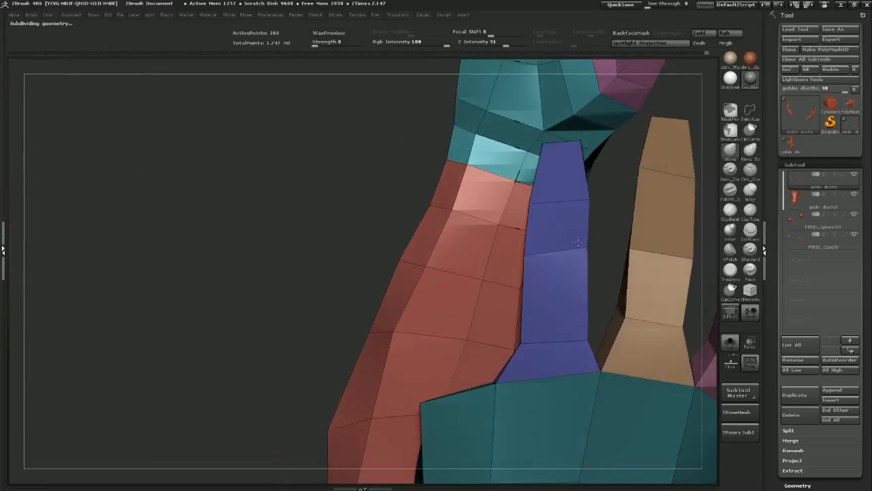
pyautogui.moveTo(368, 228); pyautogui.dragTo(470, 250)
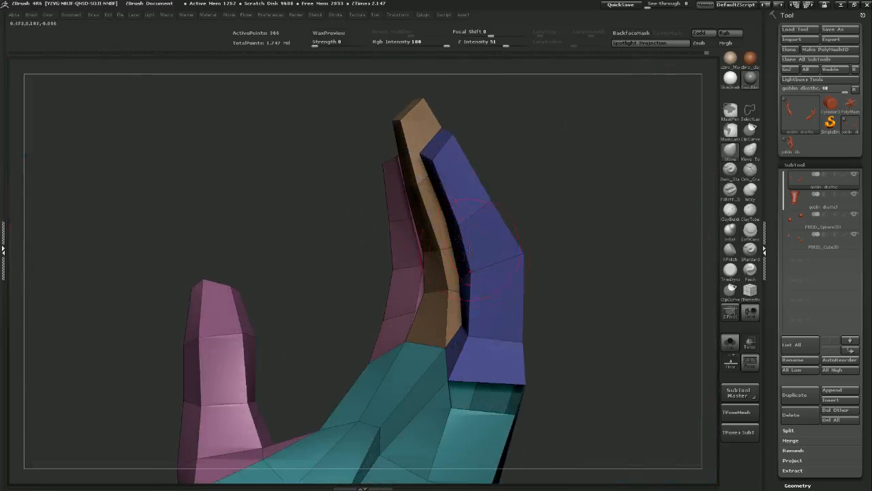
pyautogui.moveTo(546, 244); pyautogui.dragTo(621, 223)
pyautogui.moveTo(423, 265)
pyautogui.mouseDown()
pyautogui.moveTo(463, 244)
pyautogui.moveTo(576, 217)
pyautogui.moveTo(570, 247)
pyautogui.moveTo(537, 275)
pyautogui.mouseUp()
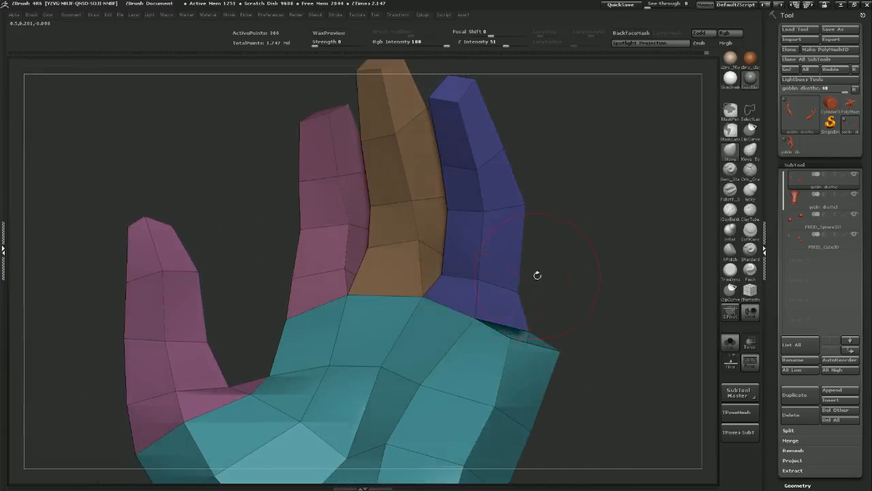
pyautogui.moveTo(435, 294)
pyautogui.mouseDown()
pyautogui.moveTo(492, 267)
pyautogui.moveTo(527, 265)
pyautogui.mouseUp()
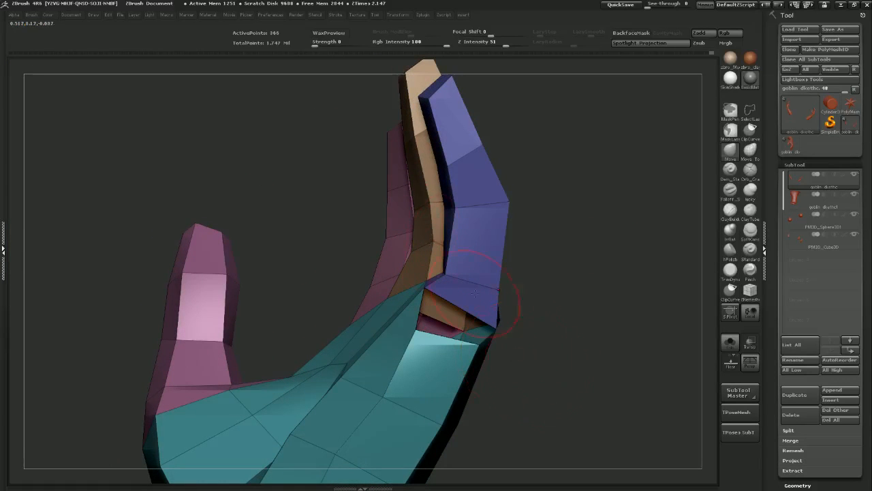
pyautogui.moveTo(523, 174); pyautogui.dragTo(533, 217)
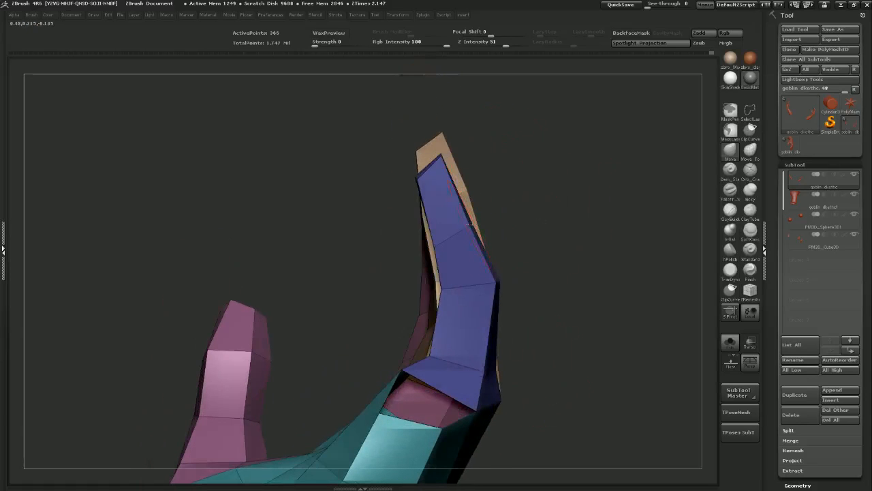
pyautogui.moveTo(527, 211)
pyautogui.mouseDown()
pyautogui.moveTo(484, 198)
pyautogui.moveTo(485, 215)
pyautogui.mouseUp()
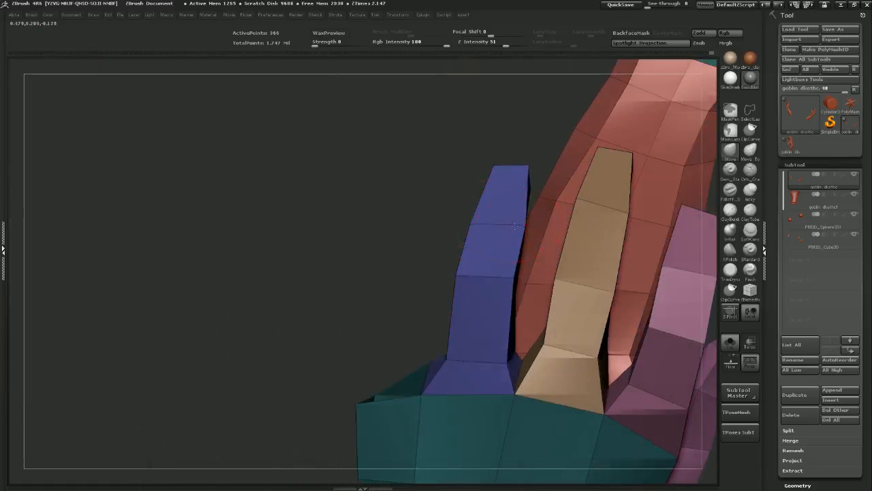
pyautogui.moveTo(439, 197); pyautogui.dragTo(479, 206)
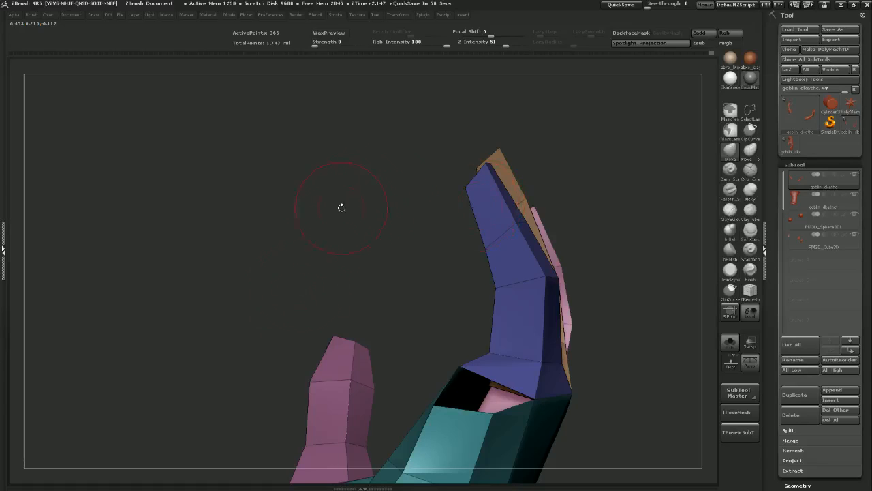
pyautogui.moveTo(535, 208); pyautogui.dragTo(560, 278)
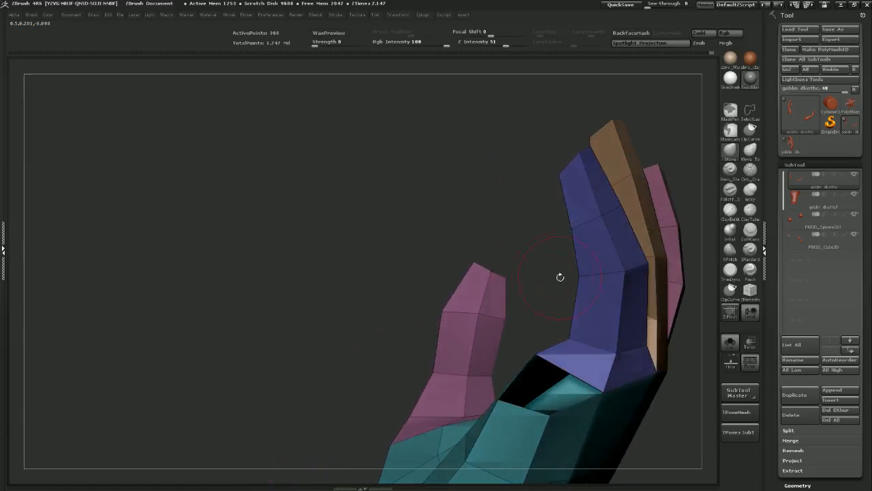
# Raise the hands four subdivision levels and check the ring finger's shape against the neighbouring fingers
pyautogui.hotkey('ctrl', 'd')
pyautogui.hotkey('ctrl', 'd')
pyautogui.moveTo(520, 199); pyautogui.dragTo(530, 263)
pyautogui.moveTo(632, 232); pyautogui.dragTo(569, 248)
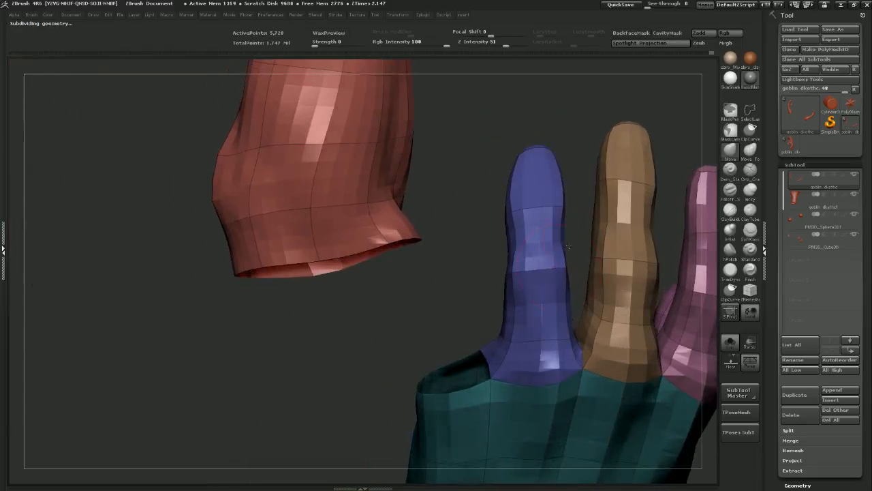
pyautogui.press('d')
pyautogui.press('d')
pyautogui.moveTo(467, 271); pyautogui.dragTo(584, 263)
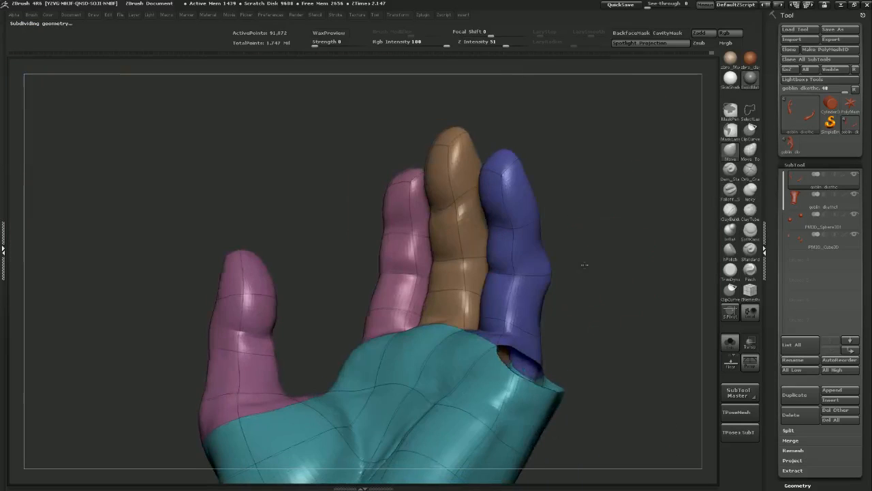
# Hide the index and ring fingers and reshape the middle finger's tip and pad with the Move brush
pyautogui.keyDown('ctrl'); pyautogui.keyDown('alt'); pyautogui.keyDown('shift'); pyautogui.click(404, 257); pyautogui.keyUp('shift'); pyautogui.keyUp('alt'); pyautogui.keyUp('ctrl')
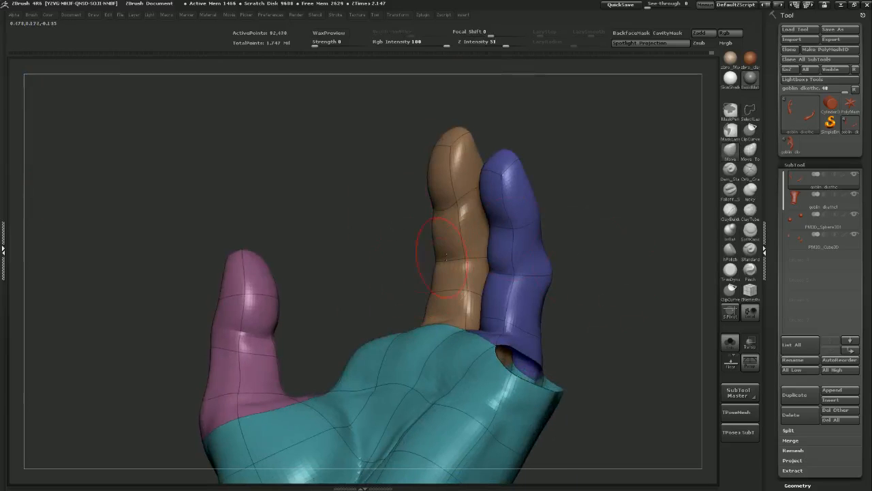
pyautogui.keyDown('ctrl'); pyautogui.keyDown('alt'); pyautogui.keyDown('shift'); pyautogui.click(545, 264); pyautogui.keyUp('shift'); pyautogui.keyUp('alt'); pyautogui.keyUp('ctrl')
pyautogui.moveTo(549, 267)
pyautogui.mouseDown()
pyautogui.moveTo(555, 241)
pyautogui.moveTo(584, 248)
pyautogui.moveTo(592, 182)
pyautogui.moveTo(605, 165)
pyautogui.moveTo(580, 225)
pyautogui.moveTo(545, 184)
pyautogui.moveTo(564, 164)
pyautogui.mouseUp()
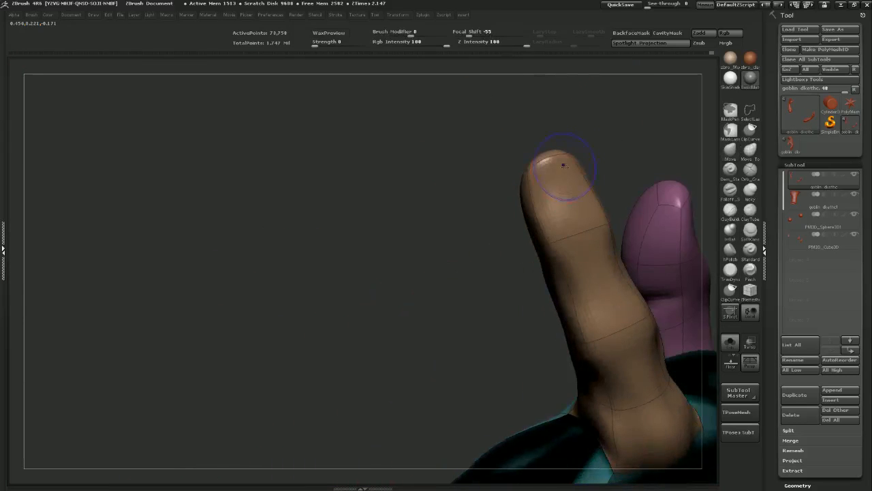
pyautogui.moveTo(534, 190); pyautogui.dragTo(608, 175)
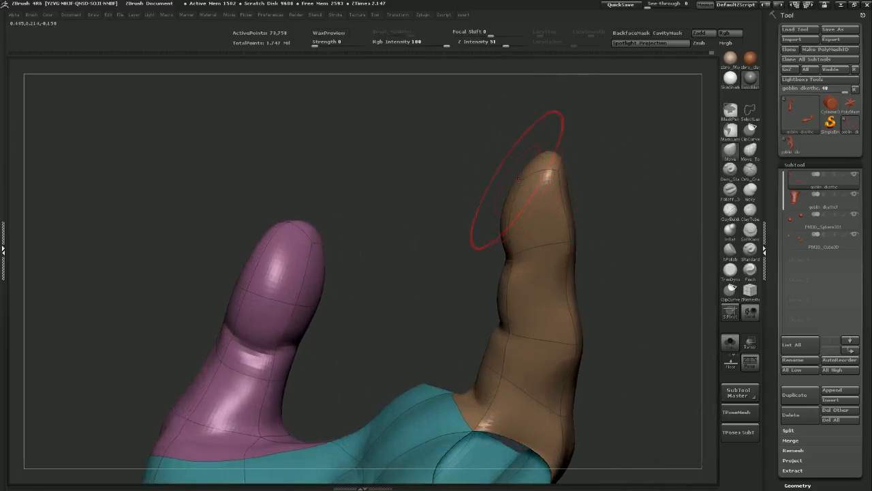
pyautogui.moveTo(530, 146)
pyautogui.mouseDown()
pyautogui.moveTo(502, 177)
pyautogui.moveTo(549, 136)
pyautogui.moveTo(526, 183)
pyautogui.moveTo(541, 156)
pyautogui.mouseUp()
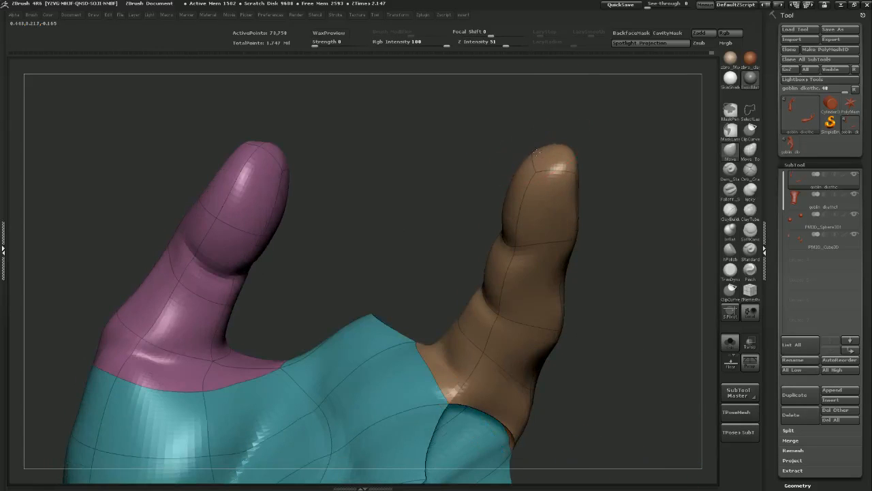
pyautogui.moveTo(510, 208)
pyautogui.mouseDown()
pyautogui.moveTo(544, 177)
pyautogui.moveTo(541, 234)
pyautogui.moveTo(532, 239)
pyautogui.moveTo(549, 239)
pyautogui.moveTo(572, 203)
pyautogui.mouseUp()
# Carve the joint creases on the palm side of the middle finger with the Dam Standard brush and smooth the segments
pyautogui.click(721, 178)
pyautogui.moveTo(521, 231); pyautogui.dragTo(516, 231)
pyautogui.moveTo(588, 189); pyautogui.dragTo(630, 168)
pyautogui.moveTo(525, 222); pyautogui.dragTo(554, 212)
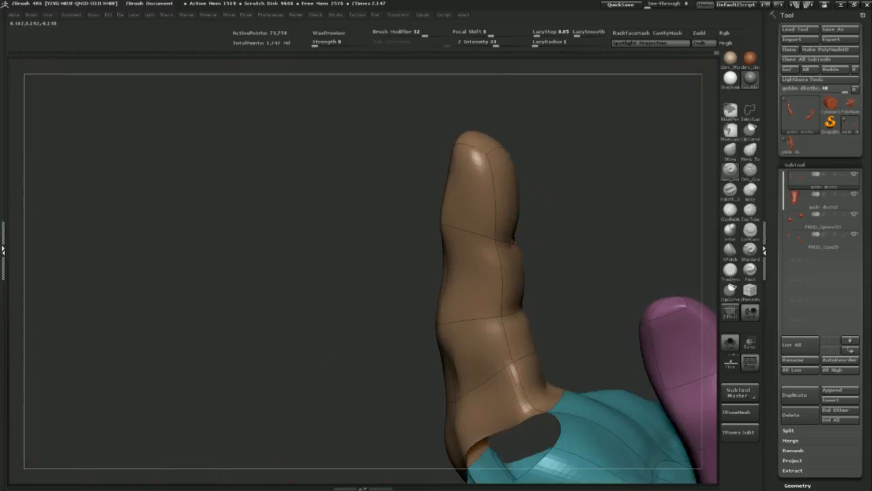
pyautogui.moveTo(508, 247); pyautogui.dragTo(486, 278)
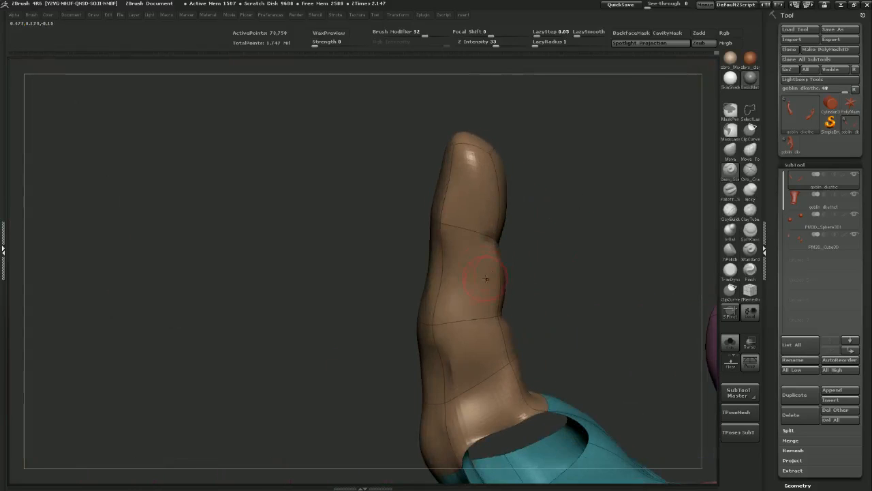
pyautogui.keyDown('shift'); pyautogui.moveTo(476, 311); pyautogui.dragTo(468, 307); pyautogui.keyUp('shift')
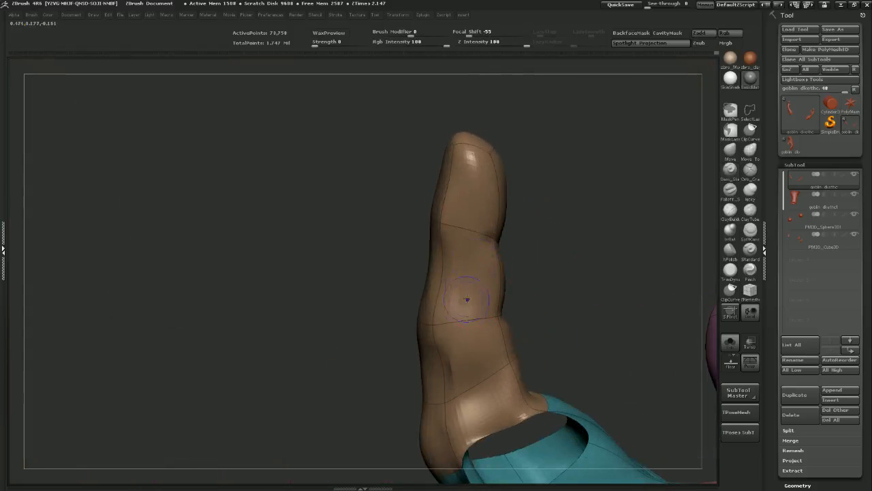
pyautogui.keyDown('shift'); pyautogui.moveTo(488, 365); pyautogui.dragTo(497, 405); pyautogui.keyUp('shift')
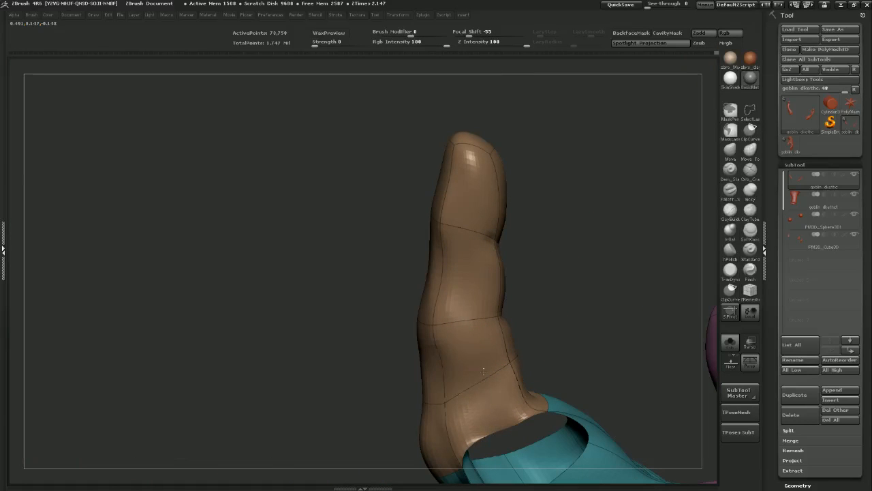
pyautogui.moveTo(565, 302); pyautogui.dragTo(382, 310)
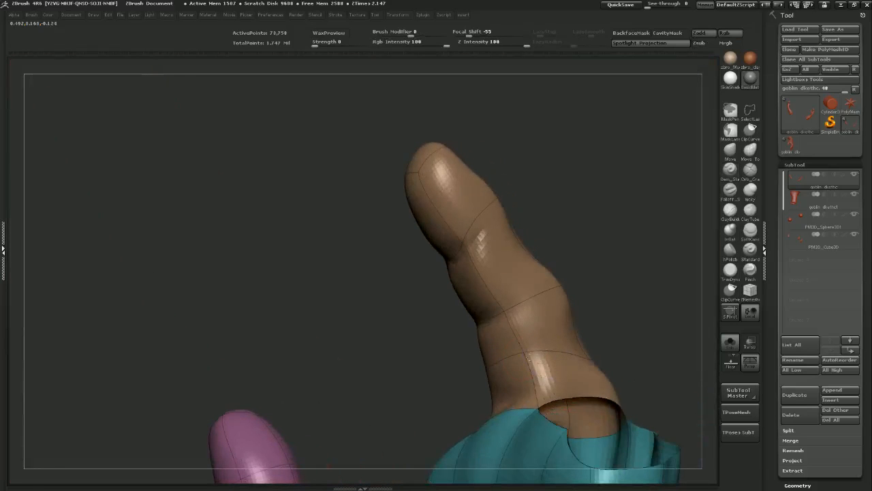
# Carve the crease where the middle finger meets the palm with Dam Standard and smooth the surrounding base
pyautogui.moveTo(602, 297); pyautogui.dragTo(646, 323)
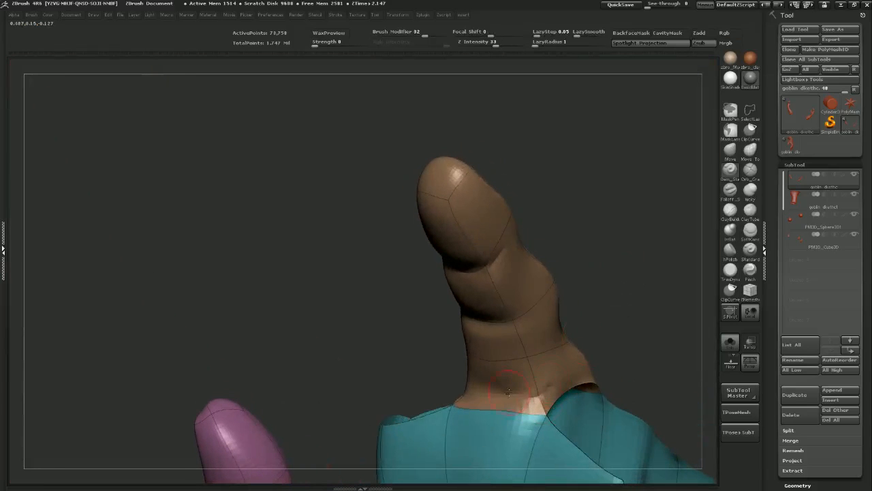
pyautogui.moveTo(634, 289); pyautogui.dragTo(690, 300)
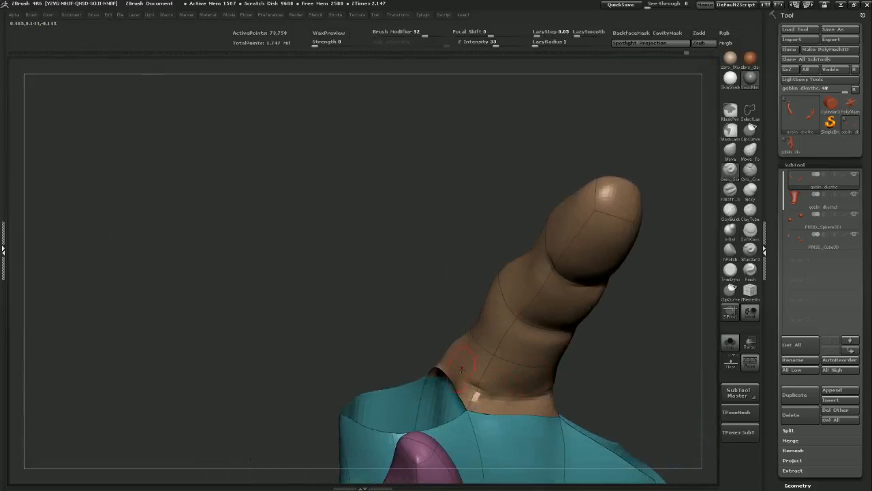
pyautogui.moveTo(606, 360)
pyautogui.mouseDown()
pyautogui.moveTo(495, 394)
pyautogui.moveTo(554, 402)
pyautogui.mouseUp()
pyautogui.moveTo(420, 314); pyautogui.dragTo(488, 324)
pyautogui.keyDown('shift'); pyautogui.moveTo(471, 391); pyautogui.dragTo(484, 399); pyautogui.keyUp('shift')
pyautogui.moveTo(416, 326); pyautogui.dragTo(471, 323)
pyautogui.keyDown('shift'); pyautogui.moveTo(521, 344); pyautogui.dragTo(538, 351); pyautogui.keyUp('shift')
# Unhide the complete goblin and review the full figure and its hands from three-quarter and front views
pyautogui.moveTo(651, 335); pyautogui.dragTo(630, 274)
pyautogui.moveTo(639, 304); pyautogui.dragTo(634, 288)
pyautogui.keyDown('ctrl'); pyautogui.keyDown('shift'); pyautogui.click(638, 286); pyautogui.keyUp('shift'); pyautogui.keyUp('ctrl')
pyautogui.moveTo(659, 239); pyautogui.dragTo(559, 242)
pyautogui.moveTo(541, 217); pyautogui.dragTo(498, 201)
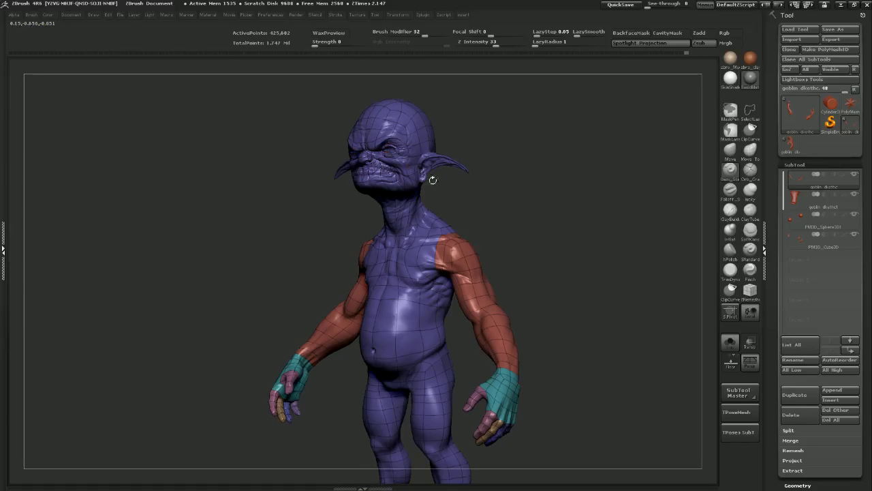
pyautogui.moveTo(518, 176); pyautogui.dragTo(535, 155)
pyautogui.keyDown('alt'); pyautogui.moveTo(509, 261); pyautogui.dragTo(491, 154); pyautogui.keyUp('alt')
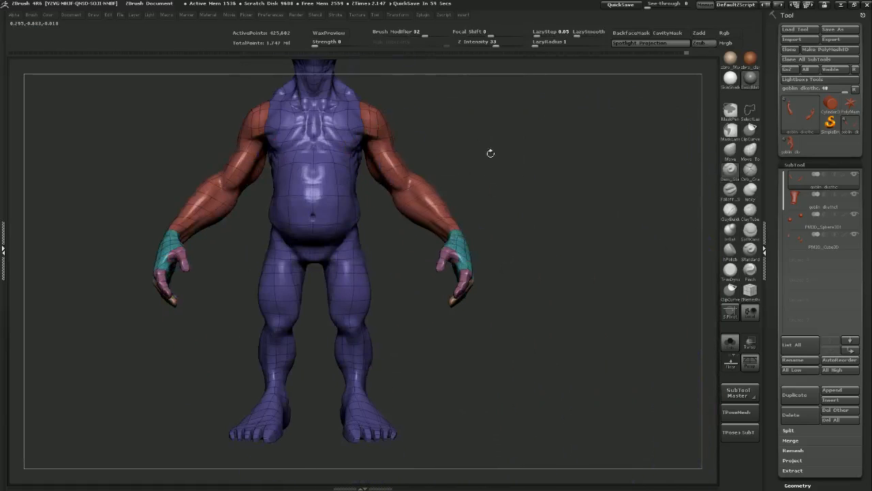
# Drop the goblin to its lowest subdivision level and isolate the forearms and hands
pyautogui.keyDown('alt'); pyautogui.moveTo(523, 180); pyautogui.dragTo(524, 248); pyautogui.keyUp('alt')
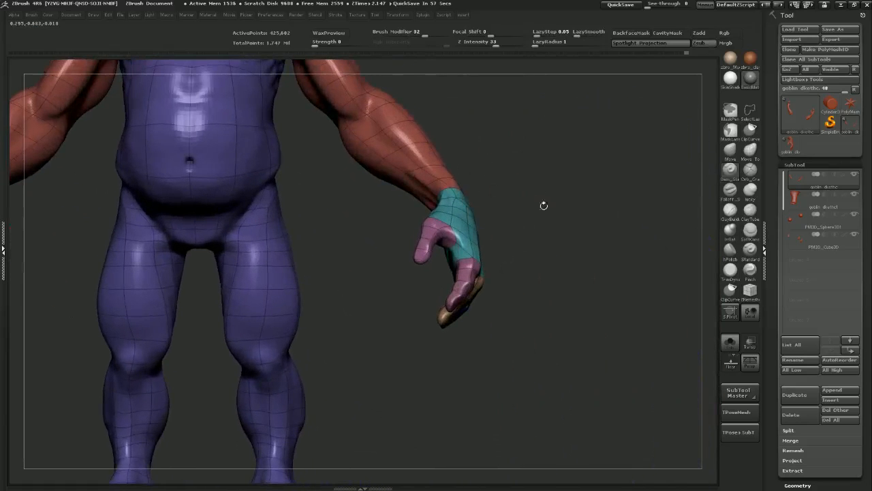
pyautogui.hotkey('shift', 'd')
pyautogui.hotkey('shift', 'd')
pyautogui.hotkey('shift', 'd')
pyautogui.hotkey('shift', 'd')
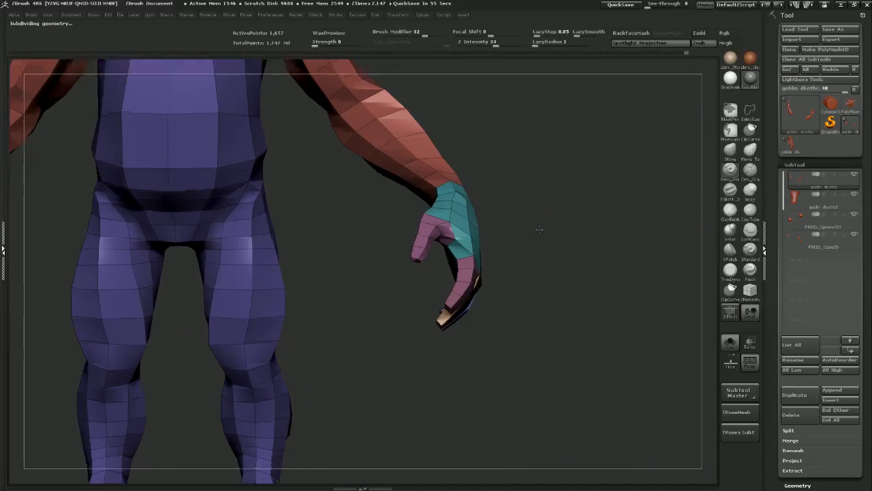
pyautogui.press('f')
pyautogui.moveTo(490, 338)
pyautogui.keyDown('ctrl'); pyautogui.keyDown('shift'); pyautogui.mouseDown()
pyautogui.moveTo(522, 290)
pyautogui.moveTo(457, 170)
pyautogui.moveTo(413, 323)
pyautogui.mouseUp(); pyautogui.keyUp('shift'); pyautogui.keyUp('ctrl')
pyautogui.moveTo(524, 258); pyautogui.dragTo(544, 266)
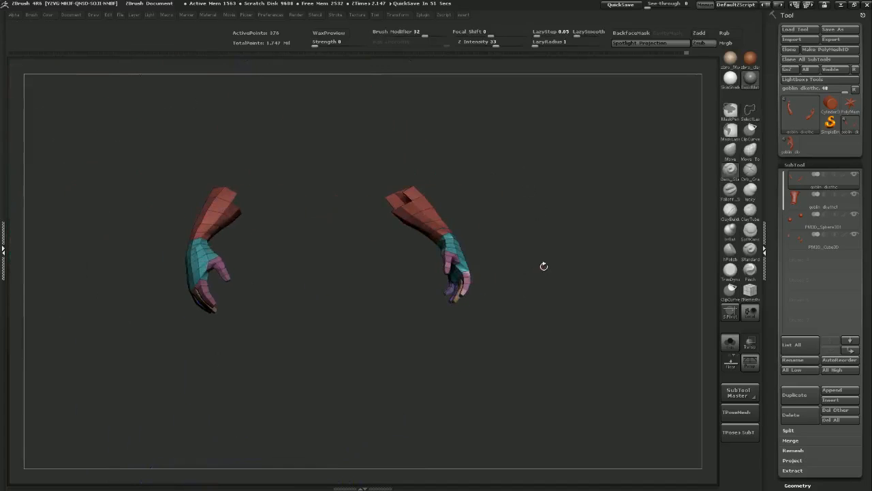
pyautogui.moveTo(556, 206); pyautogui.dragTo(541, 242)
# Raise the isolated forearms and hands two subdivision levels and turn off the PolyFrame display
pyautogui.hotkey('ctrl', 'd')
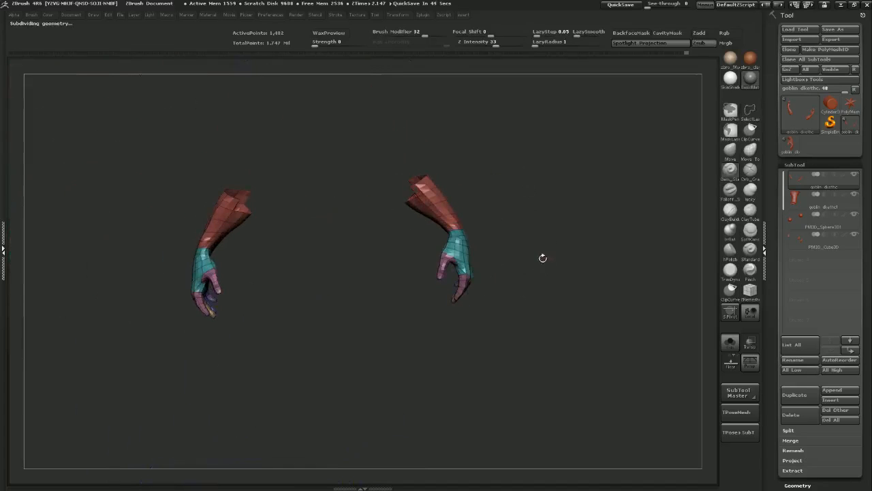
pyautogui.hotkey('shift', 'f')
pyautogui.moveTo(531, 274)
pyautogui.keyDown('alt'); pyautogui.mouseDown()
pyautogui.moveTo(530, 248)
pyautogui.moveTo(551, 305)
pyautogui.moveTo(527, 209)
pyautogui.moveTo(565, 181)
pyautogui.moveTo(477, 276)
pyautogui.mouseUp(); pyautogui.keyUp('alt')
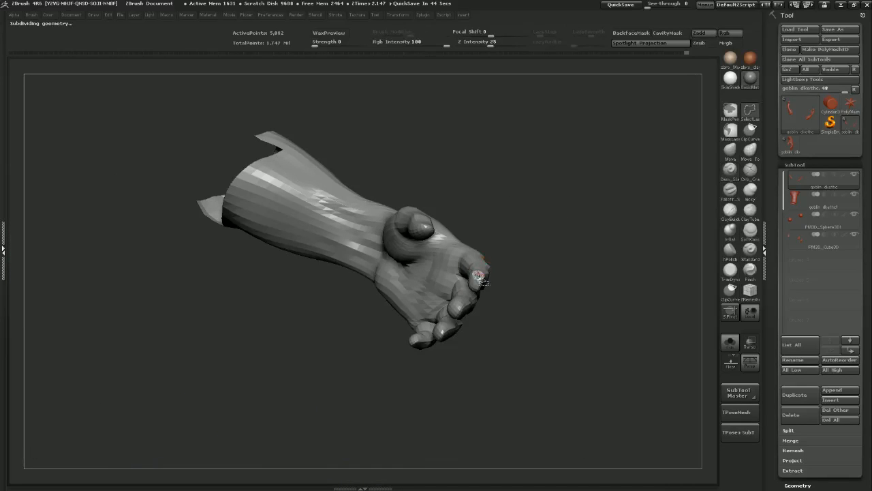
# Unhide the complete goblin, isolate the index finger, and raise it two subdivision levels
pyautogui.keyDown('ctrl'); pyautogui.keyDown('shift'); pyautogui.click(514, 274); pyautogui.keyUp('shift'); pyautogui.keyUp('ctrl')
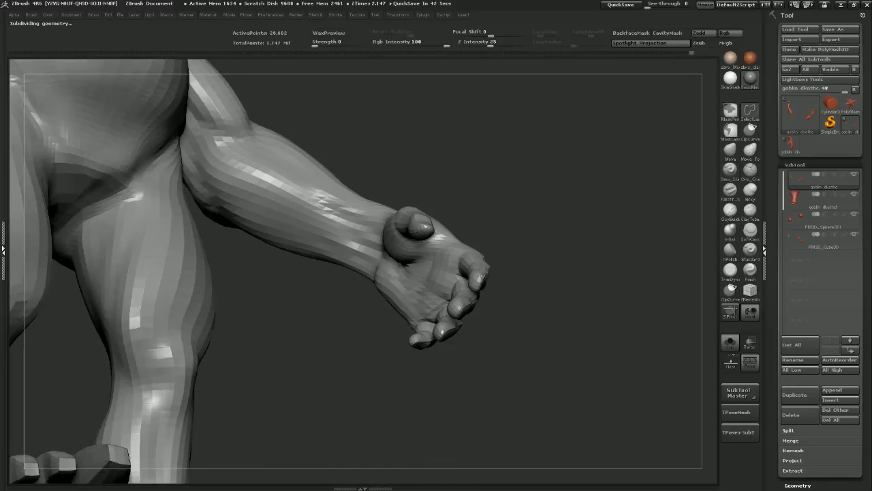
pyautogui.keyDown('ctrl'); pyautogui.keyDown('shift'); pyautogui.click(477, 273); pyautogui.keyUp('shift'); pyautogui.keyUp('ctrl')
pyautogui.moveTo(523, 316); pyautogui.dragTo(529, 219)
pyautogui.press('d')
pyautogui.press('d')
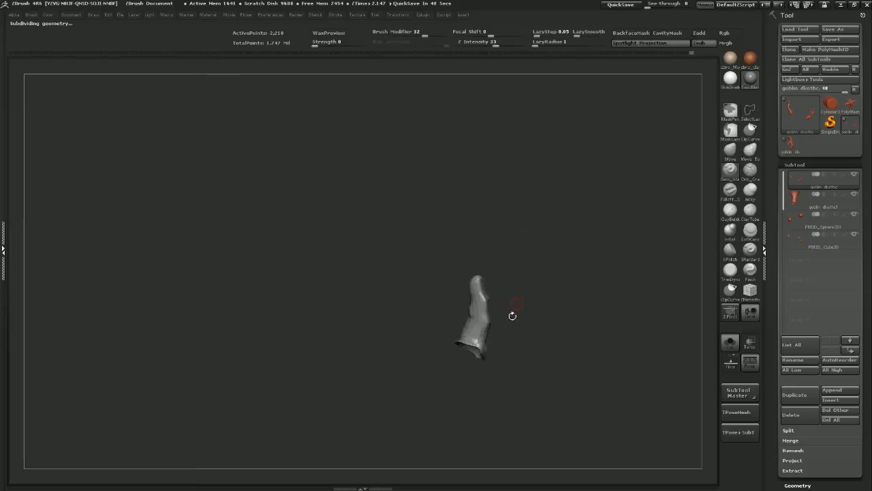
pyautogui.keyDown('alt'); pyautogui.moveTo(522, 260); pyautogui.dragTo(596, 310); pyautogui.keyUp('alt')
# Reshape the tip of the isolated index finger with the Move brush from the front and side
pyautogui.click(730, 149)
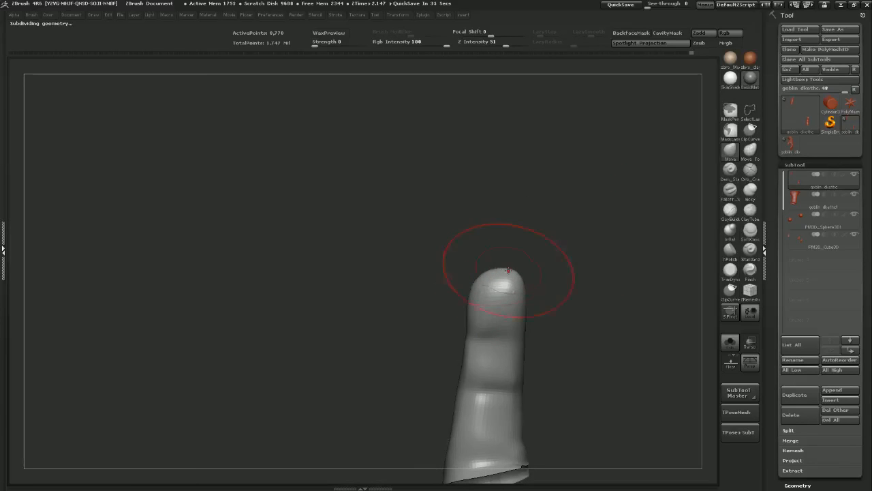
pyautogui.moveTo(501, 260)
pyautogui.mouseDown()
pyautogui.moveTo(532, 254)
pyautogui.moveTo(508, 262)
pyautogui.moveTo(522, 257)
pyautogui.mouseUp()
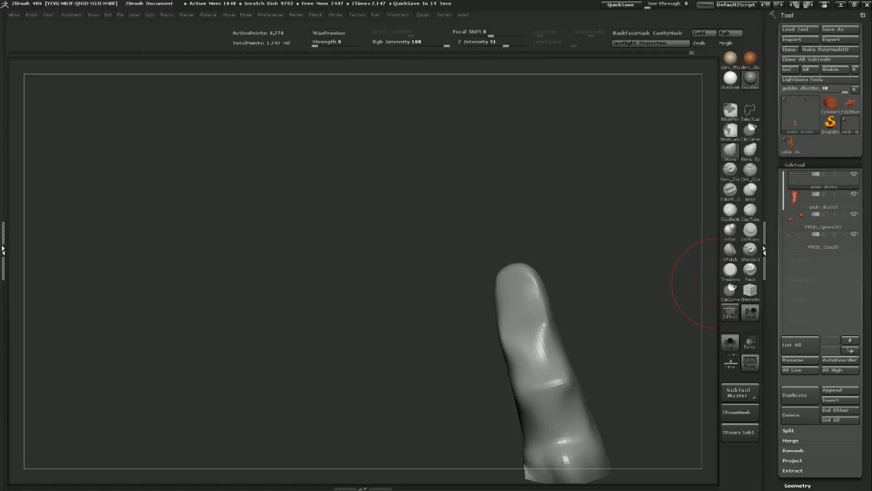
pyautogui.moveTo(584, 234)
pyautogui.mouseDown()
pyautogui.moveTo(568, 269)
pyautogui.moveTo(604, 272)
pyautogui.mouseUp()
pyautogui.moveTo(498, 248); pyautogui.dragTo(591, 270)
# Drop the index finger three subdivision levels and reshape its side profile and base with the Move brush
pyautogui.hotkey('shift', 'd')
pyautogui.hotkey('shift', 'd')
pyautogui.hotkey('shift', 'd')
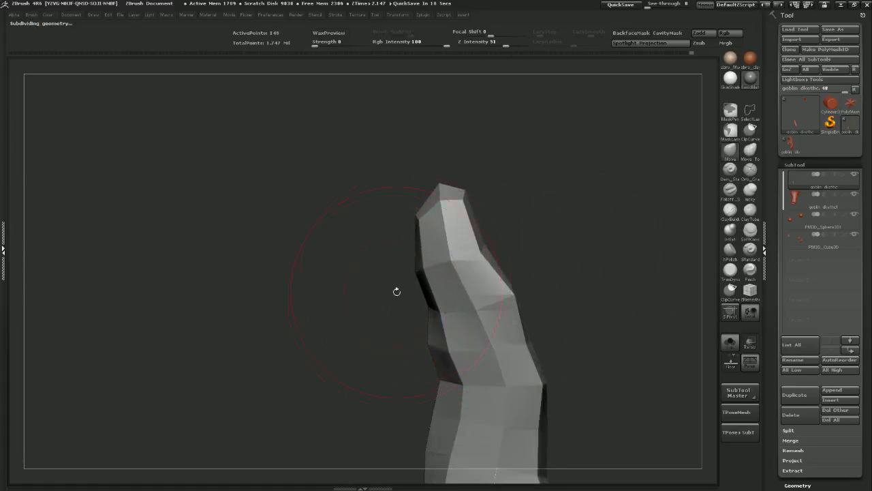
pyautogui.moveTo(395, 292); pyautogui.dragTo(477, 284)
pyautogui.moveTo(425, 347); pyautogui.dragTo(412, 351)
pyautogui.moveTo(420, 386); pyautogui.dragTo(409, 391)
pyautogui.press('f')
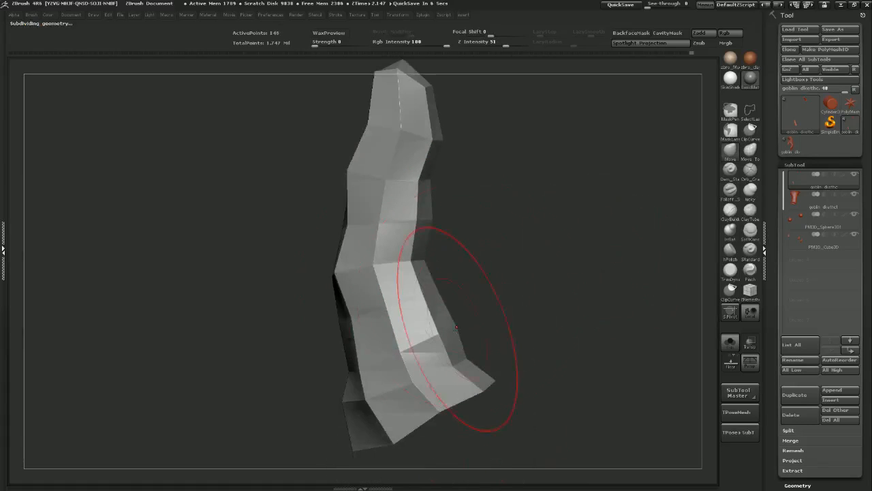
pyautogui.moveTo(435, 248); pyautogui.dragTo(501, 298)
pyautogui.moveTo(330, 291); pyautogui.dragTo(540, 279)
# Raise the index finger three subdivision levels in stages, smoothing its shaft and joints along the way
pyautogui.hotkey('ctrl', 'd')
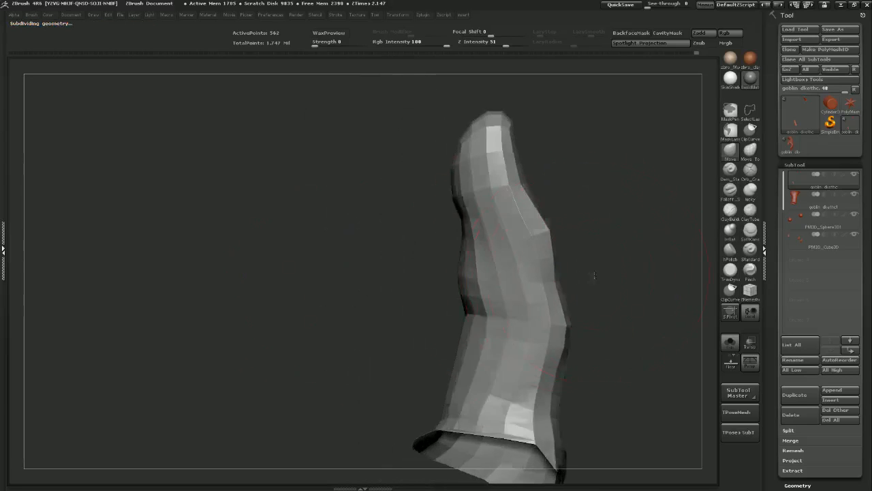
pyautogui.moveTo(486, 269)
pyautogui.keyDown('shift'); pyautogui.mouseDown()
pyautogui.moveTo(500, 334)
pyautogui.moveTo(493, 297)
pyautogui.mouseUp(); pyautogui.keyUp('shift')
pyautogui.moveTo(594, 280); pyautogui.dragTo(641, 283)
pyautogui.moveTo(608, 423)
pyautogui.keyDown('shift'); pyautogui.mouseDown()
pyautogui.moveTo(574, 326)
pyautogui.moveTo(512, 353)
pyautogui.moveTo(525, 358)
pyautogui.moveTo(570, 225)
pyautogui.moveTo(516, 231)
pyautogui.moveTo(488, 295)
pyautogui.moveTo(525, 337)
pyautogui.moveTo(523, 320)
pyautogui.moveTo(503, 323)
pyautogui.mouseUp(); pyautogui.keyUp('shift')
pyautogui.hotkey('ctrl', 'd')
pyautogui.hotkey('ctrl', 'd')
pyautogui.keyDown('shift'); pyautogui.moveTo(559, 321); pyautogui.dragTo(518, 338); pyautogui.keyUp('shift')
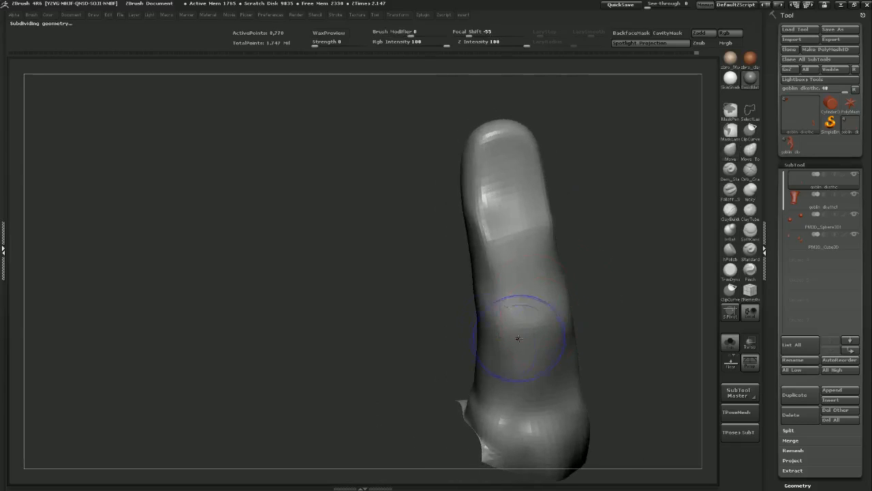
# Check the smoothed index finger from several sides and drop it to its lowest subdivision level
pyautogui.moveTo(565, 233)
pyautogui.mouseDown()
pyautogui.moveTo(521, 232)
pyautogui.moveTo(499, 247)
pyautogui.mouseUp()
pyautogui.moveTo(610, 228)
pyautogui.mouseDown()
pyautogui.moveTo(567, 216)
pyautogui.moveTo(525, 158)
pyautogui.mouseUp()
pyautogui.moveTo(442, 240)
pyautogui.mouseDown()
pyautogui.moveTo(497, 235)
pyautogui.moveTo(532, 197)
pyautogui.mouseUp()
pyautogui.moveTo(603, 220); pyautogui.dragTo(570, 270)
pyautogui.hotkey('shift', 'd')
pyautogui.hotkey('shift', 'd')
pyautogui.hotkey('shift', 'd')
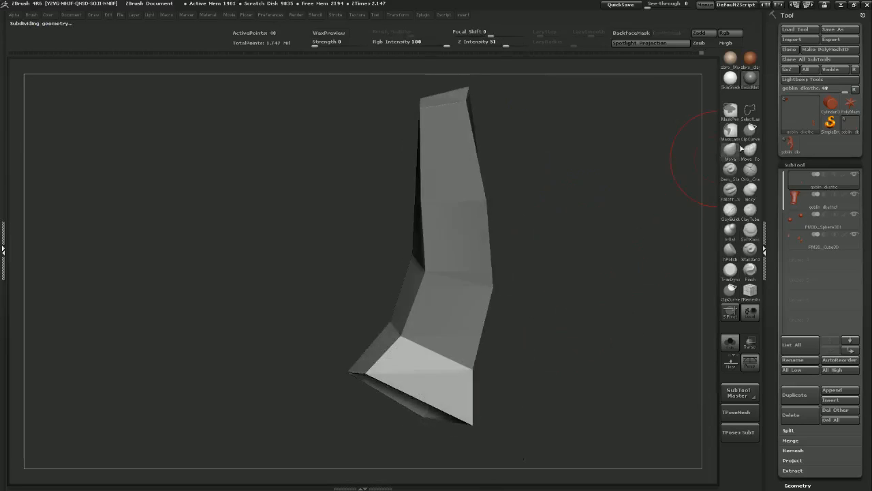
# Adjust the Move brush size and reposition the coarse joint vertices to refine the index finger's bend and width
pyautogui.press('s')
pyautogui.click(523, 297)
pyautogui.moveTo(530, 272)
pyautogui.mouseDown()
pyautogui.moveTo(511, 278)
pyautogui.moveTo(526, 250)
pyautogui.moveTo(518, 266)
pyautogui.moveTo(503, 261)
pyautogui.moveTo(542, 255)
pyautogui.mouseUp()
pyautogui.moveTo(443, 203); pyautogui.dragTo(456, 200)
pyautogui.moveTo(548, 199); pyautogui.dragTo(518, 196)
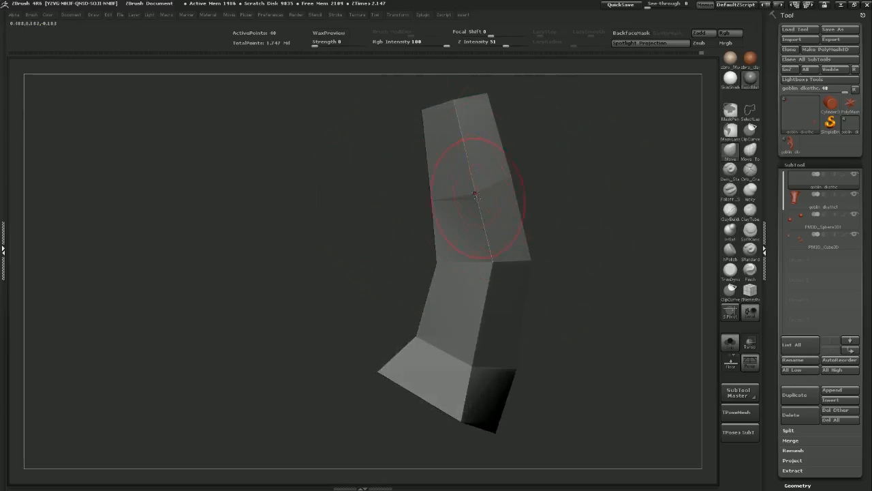
pyautogui.moveTo(533, 163); pyautogui.dragTo(562, 164)
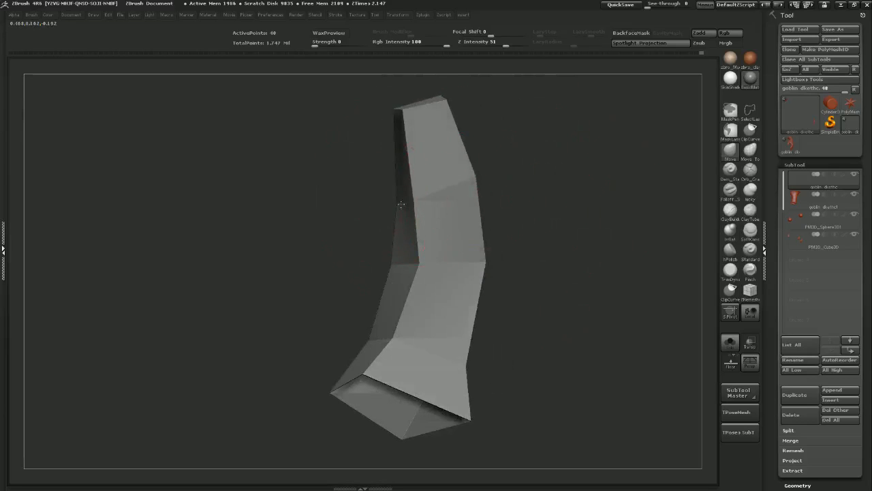
pyautogui.moveTo(416, 203); pyautogui.dragTo(421, 203)
pyautogui.moveTo(376, 226)
pyautogui.mouseDown()
pyautogui.moveTo(459, 207)
pyautogui.moveTo(409, 199)
pyautogui.mouseUp()
pyautogui.moveTo(475, 211)
pyautogui.mouseDown()
pyautogui.moveTo(447, 216)
pyautogui.moveTo(464, 195)
pyautogui.moveTo(422, 204)
pyautogui.moveTo(570, 181)
pyautogui.moveTo(522, 175)
pyautogui.mouseUp()
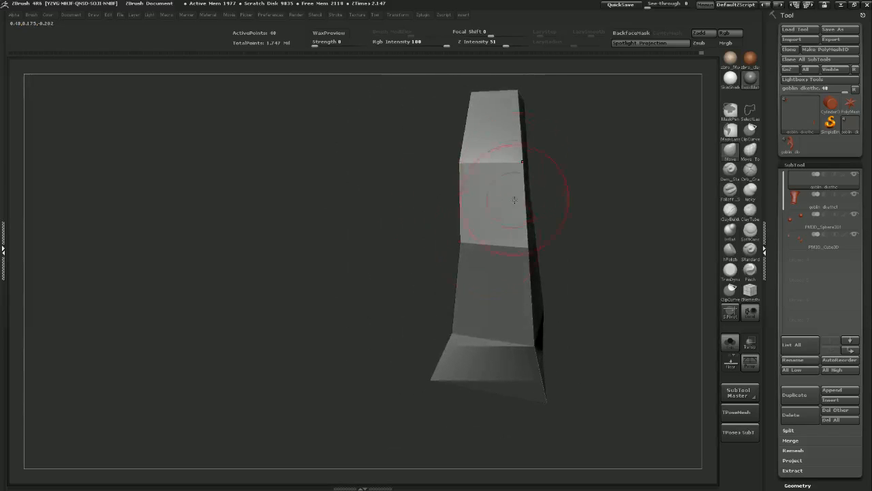
# Raise the index finger two subdivision levels and refine the contours around its middle and end joints with Move
pyautogui.hotkey('ctrl', 'd')
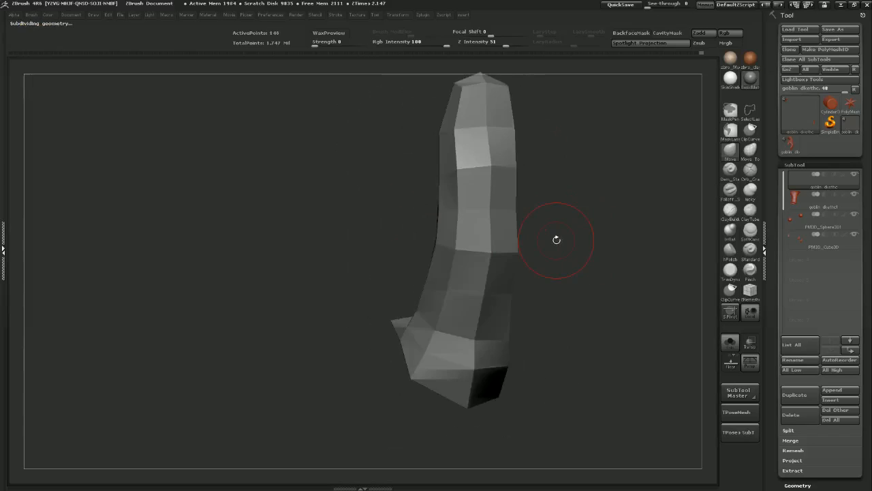
pyautogui.hotkey('ctrl', 'd')
pyautogui.moveTo(551, 251)
pyautogui.mouseDown()
pyautogui.moveTo(614, 234)
pyautogui.moveTo(494, 251)
pyautogui.mouseUp()
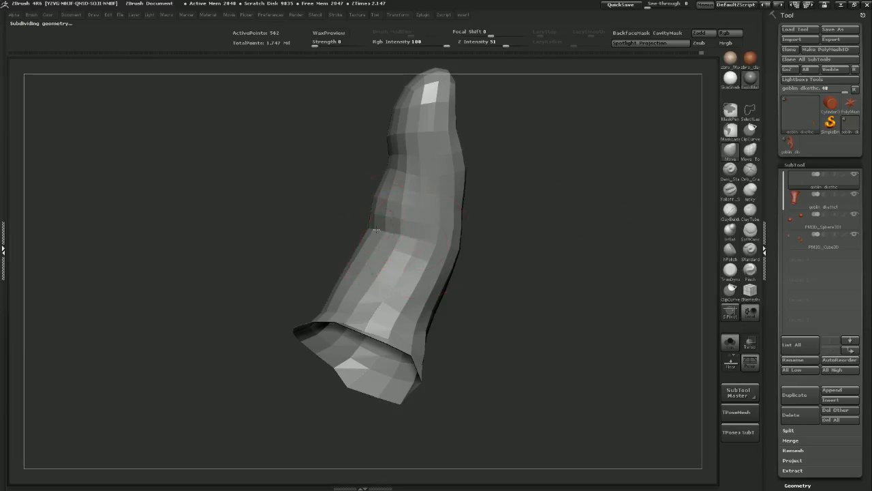
pyautogui.moveTo(367, 224)
pyautogui.mouseDown()
pyautogui.moveTo(354, 217)
pyautogui.moveTo(382, 197)
pyautogui.mouseUp()
pyautogui.moveTo(422, 163)
pyautogui.mouseDown()
pyautogui.moveTo(399, 175)
pyautogui.moveTo(360, 172)
pyautogui.mouseUp()
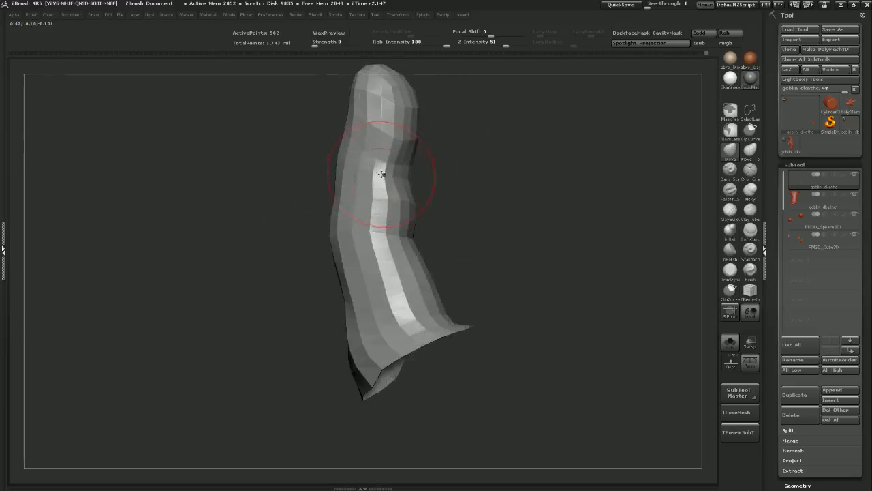
pyautogui.moveTo(434, 123)
pyautogui.mouseDown()
pyautogui.moveTo(416, 132)
pyautogui.moveTo(450, 146)
pyautogui.moveTo(475, 117)
pyautogui.moveTo(452, 163)
pyautogui.moveTo(370, 203)
pyautogui.mouseUp()
pyautogui.moveTo(370, 209)
pyautogui.mouseDown()
pyautogui.moveTo(397, 218)
pyautogui.moveTo(430, 100)
pyautogui.moveTo(330, 276)
pyautogui.moveTo(322, 345)
pyautogui.moveTo(286, 341)
pyautogui.mouseUp()
# Smooth the index finger's underside and shape its lower segment and base with resized Move strokes
pyautogui.moveTo(402, 320); pyautogui.dragTo(494, 262)
pyautogui.keyDown('shift'); pyautogui.moveTo(402, 283); pyautogui.dragTo(423, 300); pyautogui.keyUp('shift')
pyautogui.moveTo(491, 225)
pyautogui.mouseDown()
pyautogui.moveTo(473, 191)
pyautogui.moveTo(445, 193)
pyautogui.mouseUp()
pyautogui.press('s')
pyautogui.moveTo(379, 316); pyautogui.dragTo(393, 306)
pyautogui.press('s')
pyautogui.moveTo(481, 236); pyautogui.dragTo(472, 236)
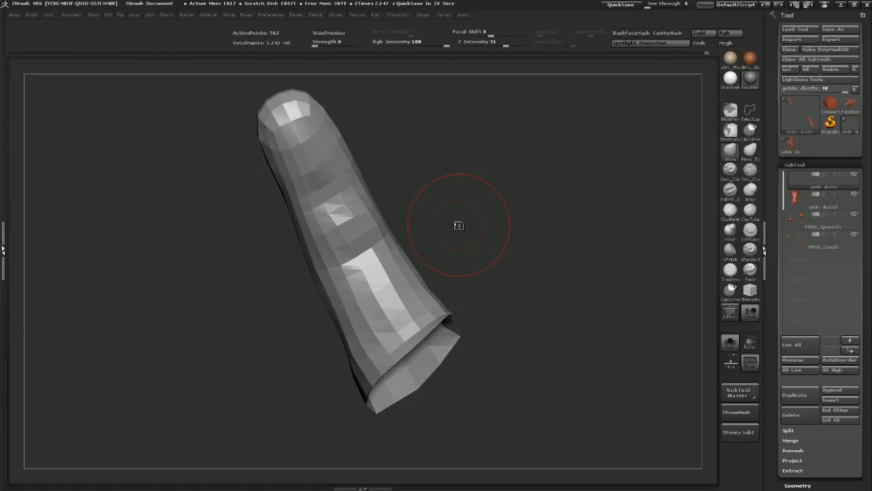
pyautogui.moveTo(516, 275); pyautogui.dragTo(483, 234)
pyautogui.moveTo(322, 355)
pyautogui.mouseDown()
pyautogui.moveTo(352, 353)
pyautogui.moveTo(345, 329)
pyautogui.mouseUp()
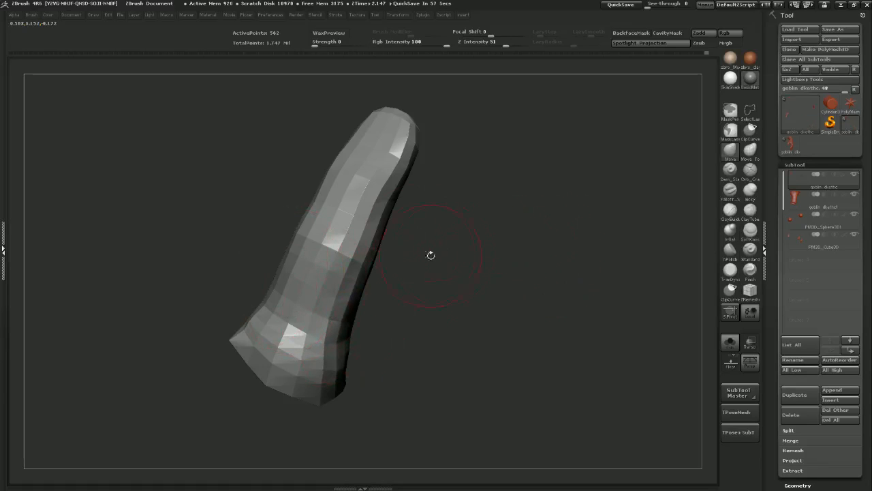
# Adjust the outlines along both sides of the index finger's shaft with the Move brush
pyautogui.moveTo(443, 238); pyautogui.dragTo(433, 220)
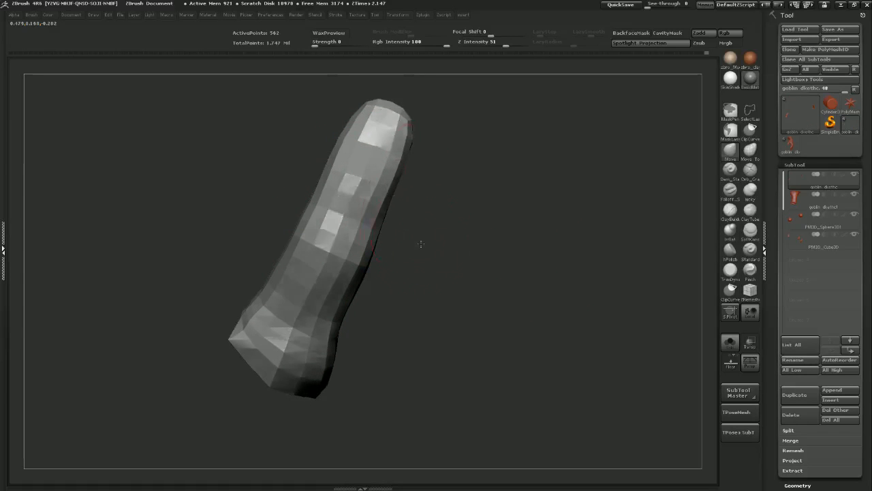
pyautogui.moveTo(418, 243); pyautogui.dragTo(321, 228)
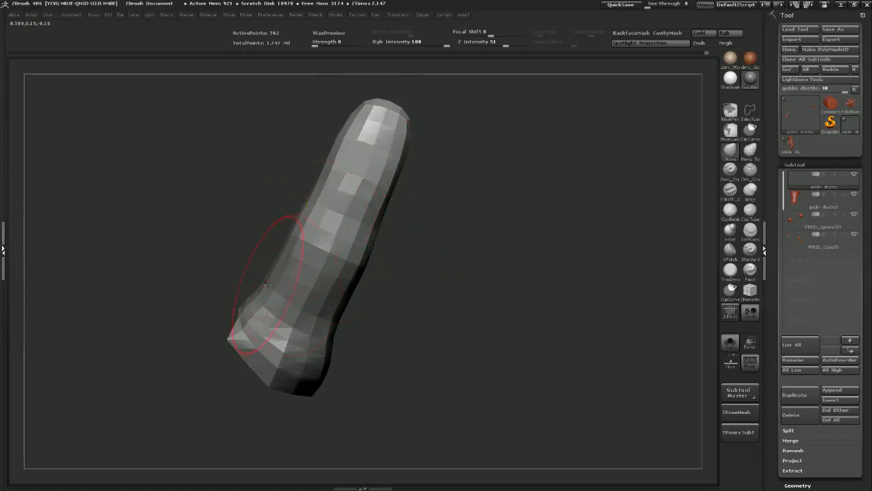
pyautogui.moveTo(361, 291); pyautogui.dragTo(374, 281)
pyautogui.moveTo(336, 318)
pyautogui.mouseDown()
pyautogui.moveTo(378, 287)
pyautogui.moveTo(394, 254)
pyautogui.moveTo(341, 235)
pyautogui.mouseUp()
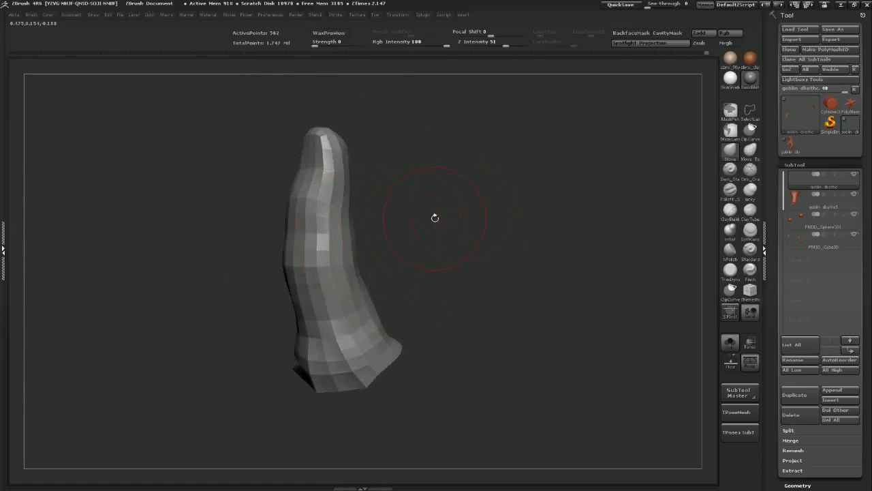
# Refine the index finger's joints with a small Dam Standard brush and smoothing, and reshape the fingertip with Move
pyautogui.press('s')
pyautogui.click(323, 238)
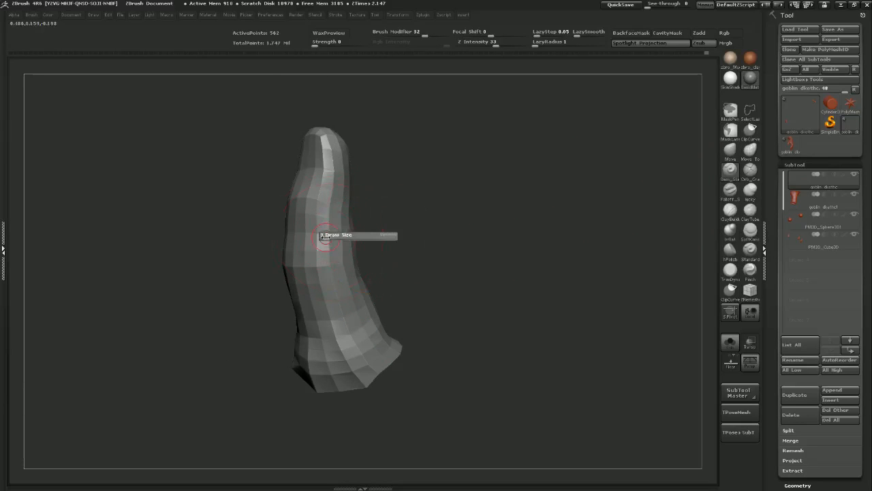
pyautogui.moveTo(388, 222); pyautogui.dragTo(334, 236)
pyautogui.moveTo(384, 226)
pyautogui.mouseDown()
pyautogui.moveTo(330, 240)
pyautogui.moveTo(356, 232)
pyautogui.mouseUp()
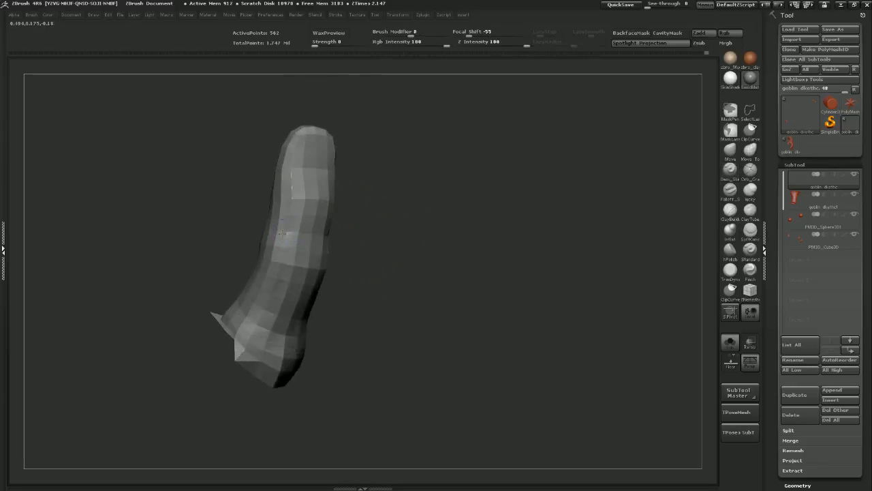
pyautogui.moveTo(396, 253); pyautogui.dragTo(365, 239)
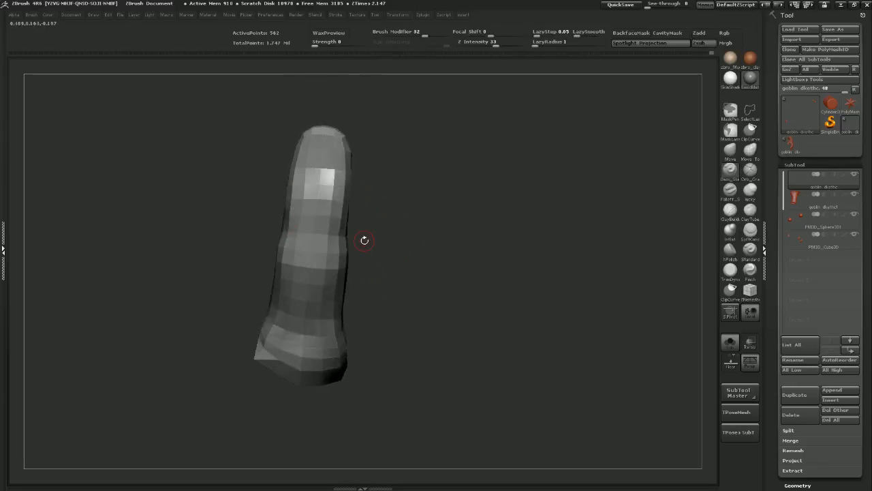
pyautogui.moveTo(333, 312)
pyautogui.mouseDown()
pyautogui.moveTo(344, 308)
pyautogui.moveTo(348, 288)
pyautogui.moveTo(315, 296)
pyautogui.mouseUp()
pyautogui.moveTo(382, 292)
pyautogui.keyDown('shift'); pyautogui.mouseDown()
pyautogui.moveTo(384, 303)
pyautogui.moveTo(302, 195)
pyautogui.moveTo(388, 180)
pyautogui.mouseUp(); pyautogui.keyUp('shift')
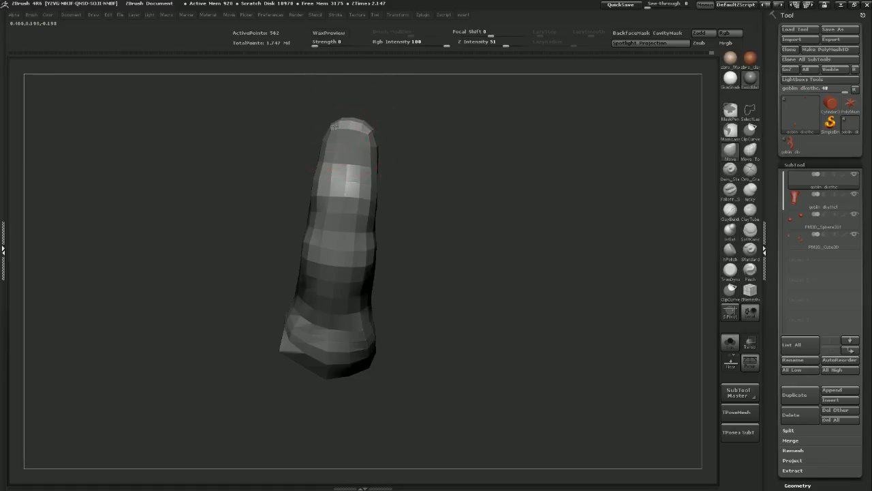
pyautogui.moveTo(380, 145); pyautogui.dragTo(402, 163)
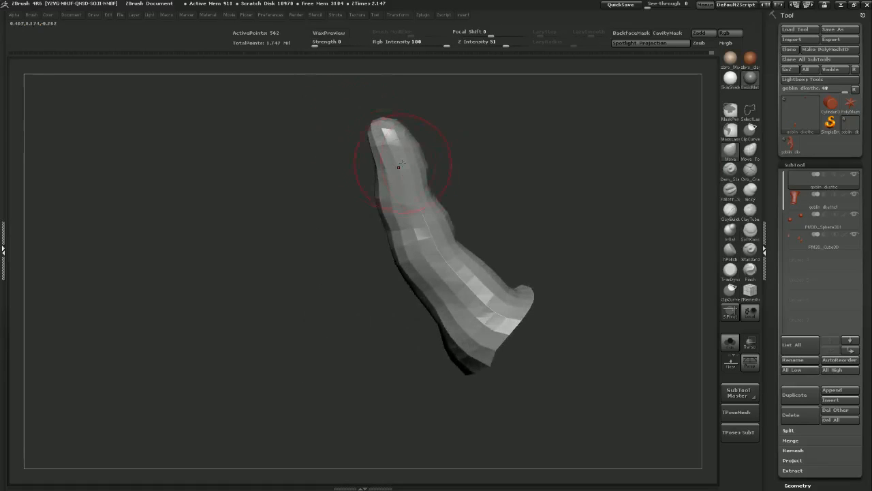
# Raise the index finger two subdivision levels and check its shape from the back and sides
pyautogui.hotkey('ctrl', 'd')
pyautogui.hotkey('ctrl', 'd')
pyautogui.moveTo(512, 250)
pyautogui.mouseDown()
pyautogui.moveTo(520, 224)
pyautogui.moveTo(489, 205)
pyautogui.mouseUp()
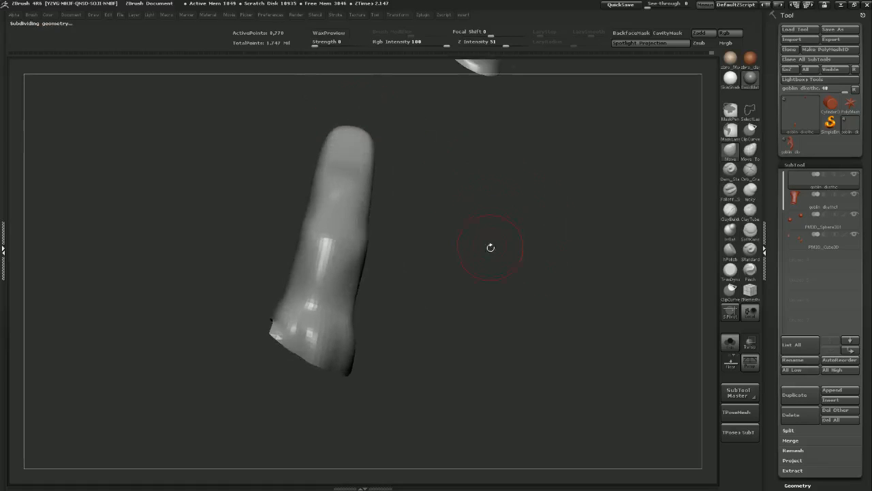
pyautogui.moveTo(490, 248); pyautogui.dragTo(472, 254)
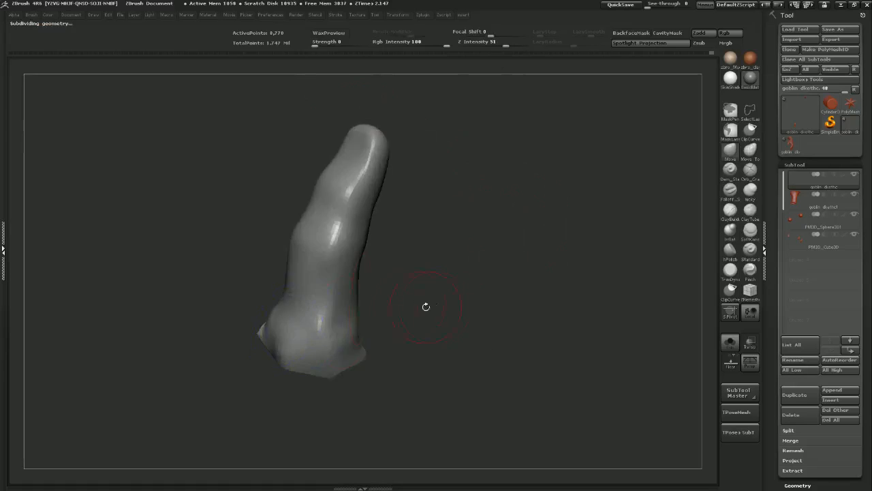
pyautogui.moveTo(425, 306); pyautogui.dragTo(488, 299)
# Switch to the ClayBuildup brush and smooth the back of the index finger's lower segment
pyautogui.click(730, 210)
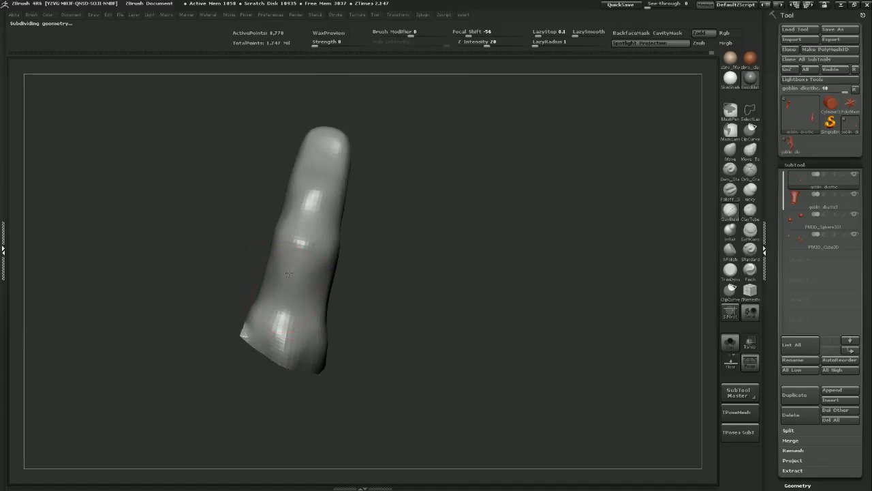
pyautogui.keyDown('shift'); pyautogui.moveTo(295, 282); pyautogui.dragTo(318, 307); pyautogui.keyUp('shift')
pyautogui.moveTo(443, 280)
pyautogui.mouseDown()
pyautogui.moveTo(381, 255)
pyautogui.moveTo(395, 255)
pyautogui.moveTo(402, 272)
pyautogui.mouseUp()
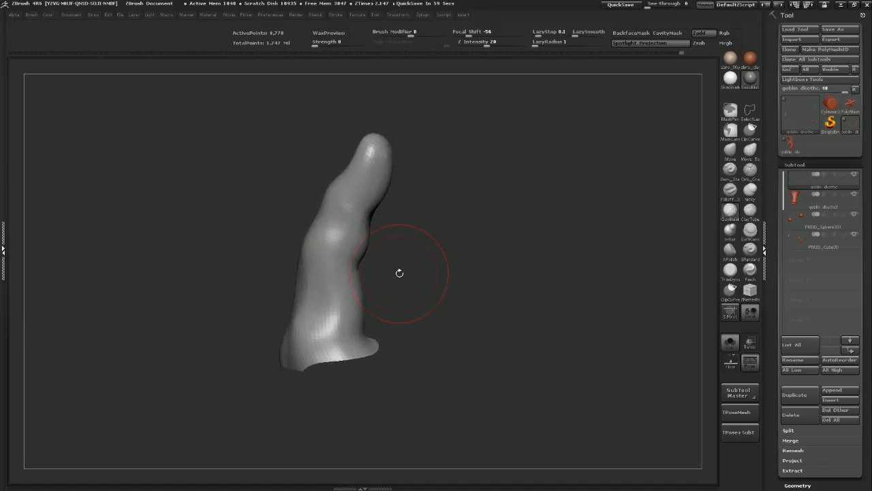
# Drop the index finger three subdivision levels and adjust its knuckle profile with a resized Move brush
pyautogui.hotkey('shift', 'd')
pyautogui.keyDown('alt'); pyautogui.moveTo(413, 236); pyautogui.dragTo(442, 265); pyautogui.keyUp('alt')
pyautogui.hotkey('shift', 'd')
pyautogui.hotkey('shift', 'd')
pyautogui.hotkey('shift', 'd')
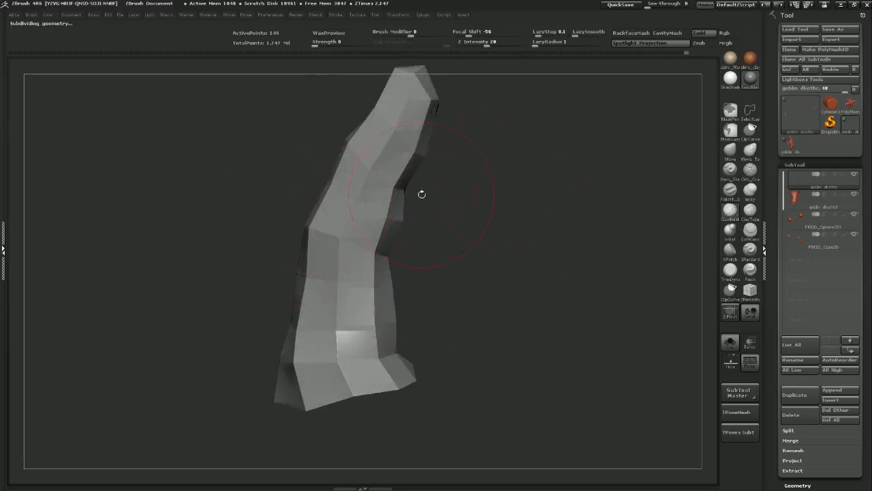
pyautogui.click(730, 149)
pyautogui.press('s')
pyautogui.moveTo(267, 236); pyautogui.dragTo(303, 231)
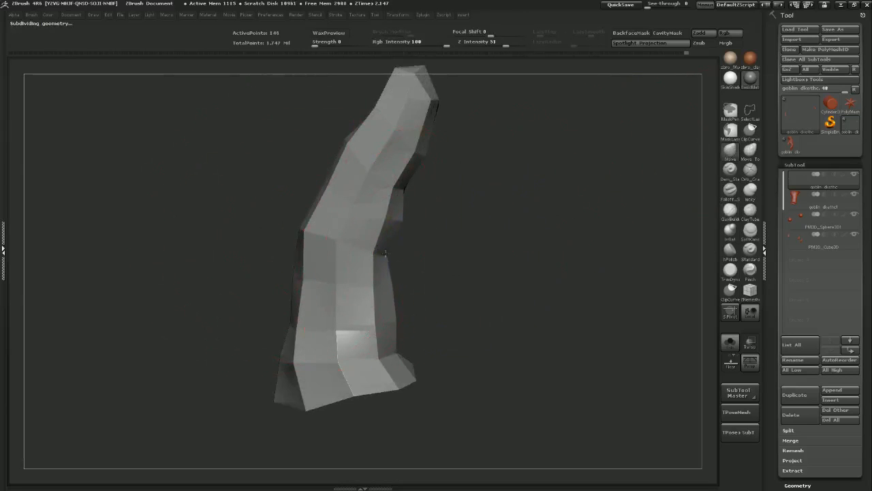
pyautogui.moveTo(345, 136); pyautogui.dragTo(535, 209)
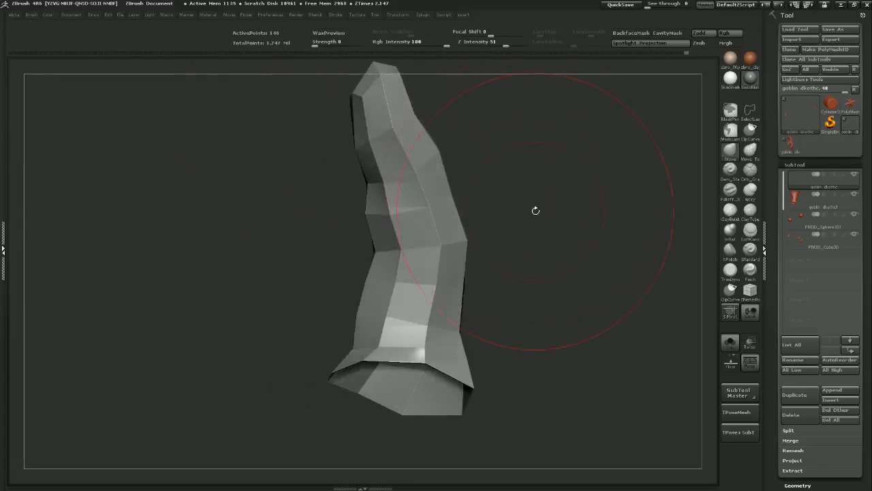
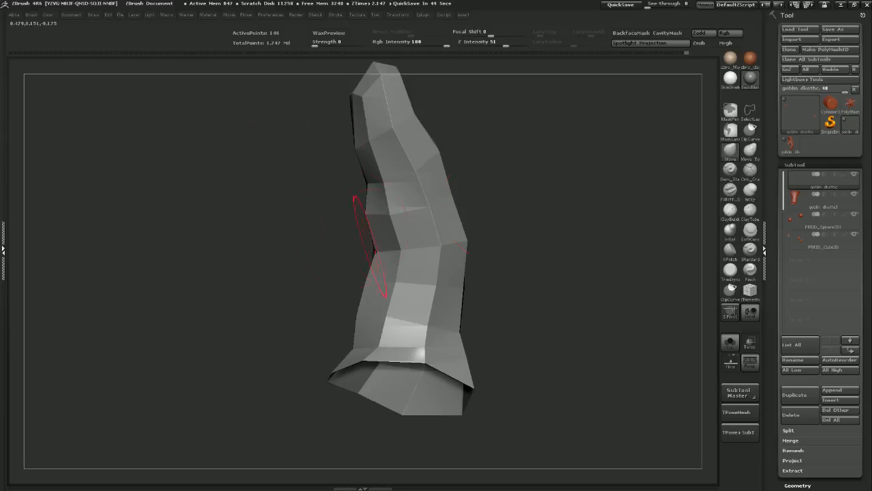
# Raise the index finger two subdivision levels and refine the shape of its middle joint with the Move brush
pyautogui.hotkey('ctrl', 'd')
pyautogui.hotkey('ctrl', 'd')
pyautogui.hotkey('ctrl', 'd')
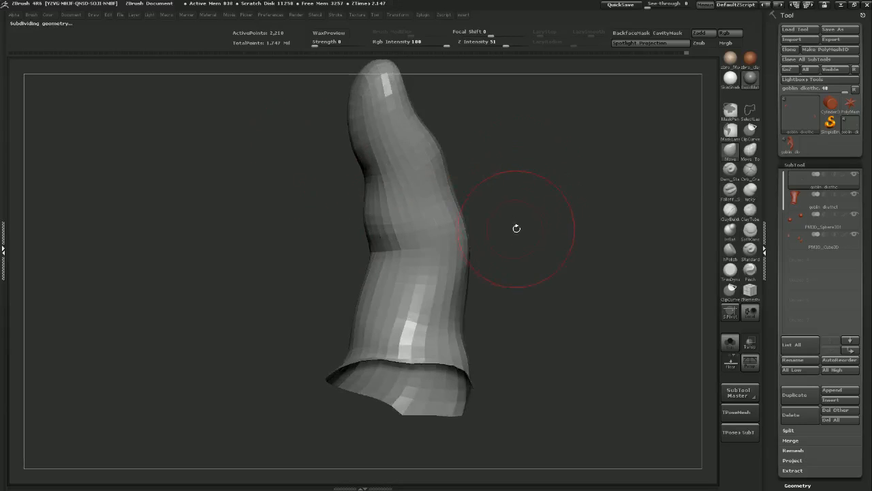
pyautogui.moveTo(524, 220); pyautogui.dragTo(522, 196)
pyautogui.moveTo(463, 225)
pyautogui.mouseDown()
pyautogui.moveTo(497, 205)
pyautogui.moveTo(430, 215)
pyautogui.mouseUp()
pyautogui.moveTo(544, 226); pyautogui.dragTo(637, 200)
pyautogui.moveTo(477, 262); pyautogui.dragTo(533, 235)
# Carve a crease across the palm side of the index finger's fingertip joint with the Dam_Standard brush
pyautogui.click(736, 176)
pyautogui.moveTo(556, 182); pyautogui.dragTo(492, 188)
pyautogui.moveTo(397, 176)
pyautogui.mouseDown()
pyautogui.moveTo(413, 178)
pyautogui.moveTo(371, 142)
pyautogui.mouseUp()
pyautogui.moveTo(407, 178)
pyautogui.mouseDown()
pyautogui.moveTo(457, 206)
pyautogui.moveTo(470, 195)
pyautogui.moveTo(414, 177)
pyautogui.moveTo(443, 172)
pyautogui.moveTo(422, 177)
pyautogui.mouseUp()
pyautogui.moveTo(355, 159); pyautogui.dragTo(516, 185)
pyautogui.moveTo(507, 245); pyautogui.dragTo(382, 226)
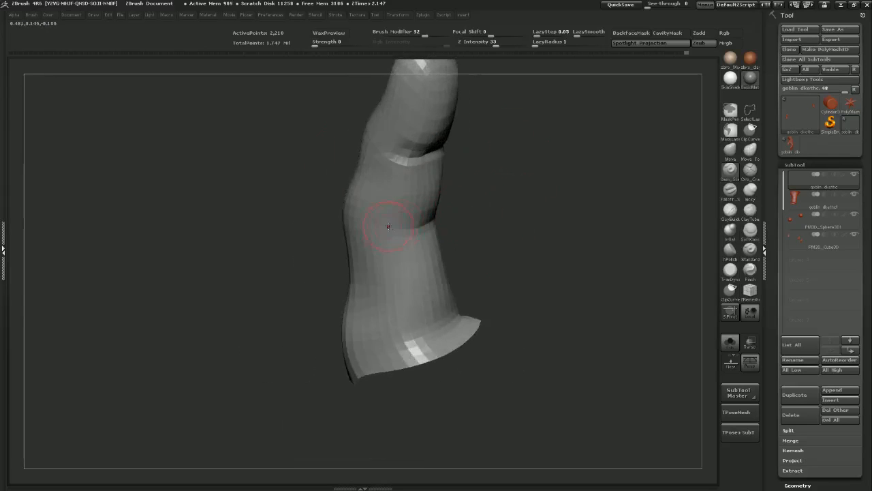
# Carve creases across the palm side of the index finger's middle joint and around its base
pyautogui.moveTo(483, 207); pyautogui.dragTo(445, 212)
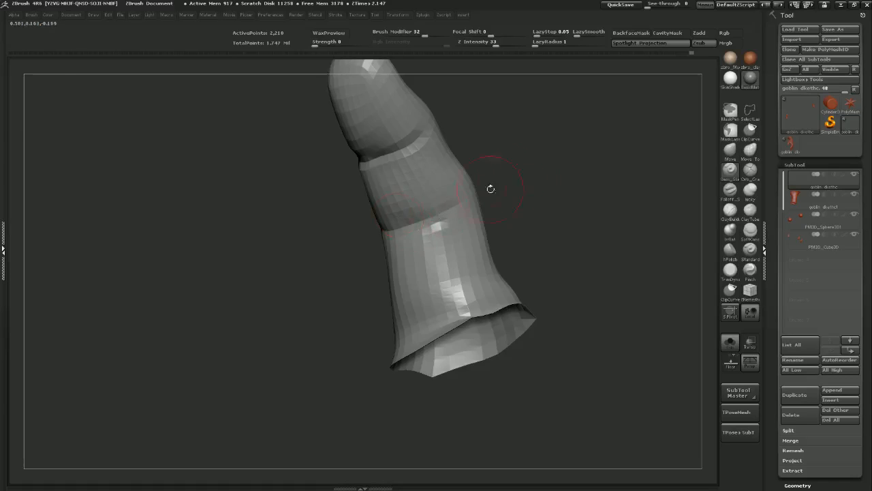
pyautogui.moveTo(491, 188); pyautogui.dragTo(437, 221)
pyautogui.moveTo(495, 215); pyautogui.dragTo(532, 211)
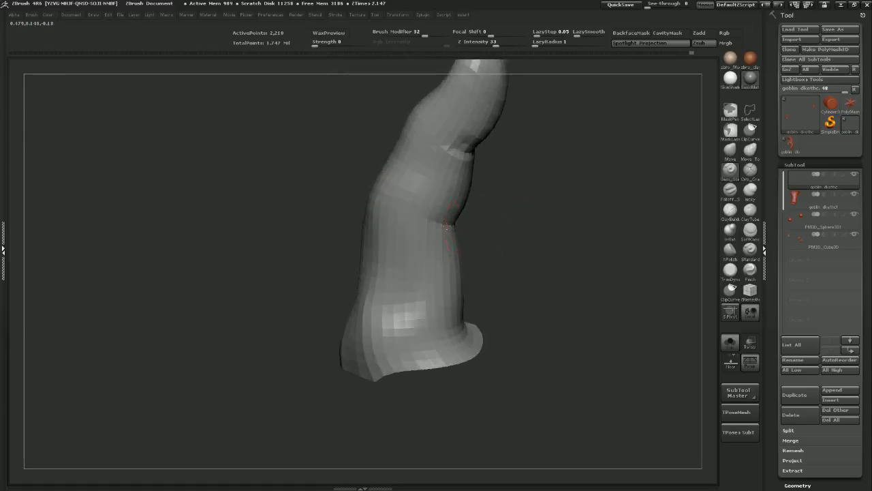
pyautogui.moveTo(495, 240); pyautogui.dragTo(464, 223)
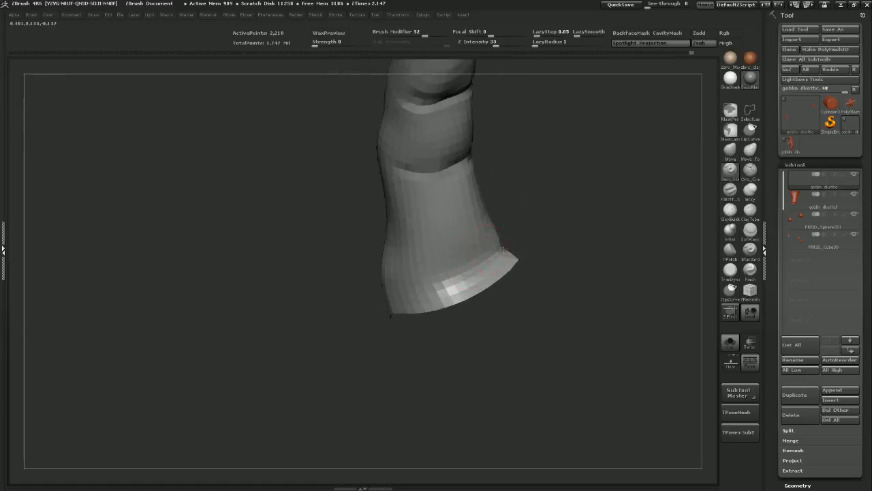
pyautogui.moveTo(503, 249); pyautogui.dragTo(492, 254)
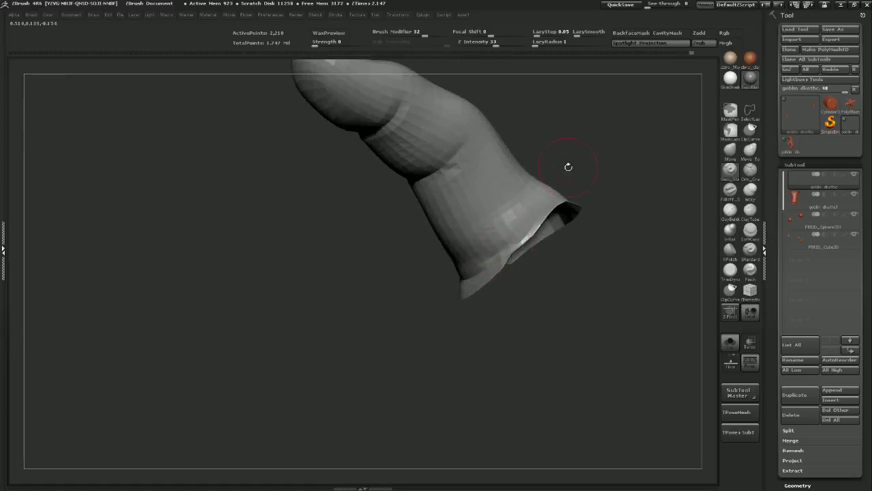
pyautogui.moveTo(569, 166); pyautogui.dragTo(416, 246)
pyautogui.moveTo(593, 225); pyautogui.dragTo(574, 190)
# Raise the finger's subdivision level, build up the nail area on the fingertip with ClayBuildup and smooth it
pyautogui.hotkey('ctrl', 'd')
pyautogui.click(730, 215)
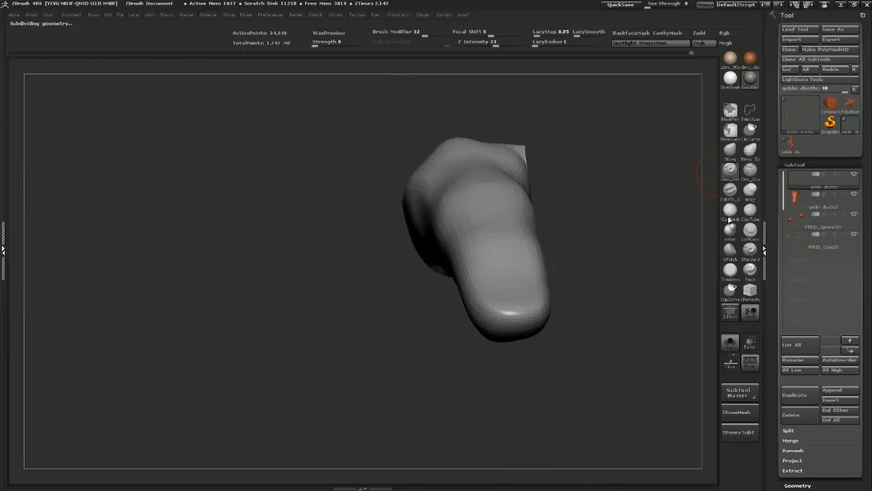
pyautogui.moveTo(633, 198)
pyautogui.mouseDown()
pyautogui.moveTo(587, 230)
pyautogui.moveTo(626, 221)
pyautogui.moveTo(634, 239)
pyautogui.moveTo(619, 263)
pyautogui.moveTo(597, 219)
pyautogui.mouseUp()
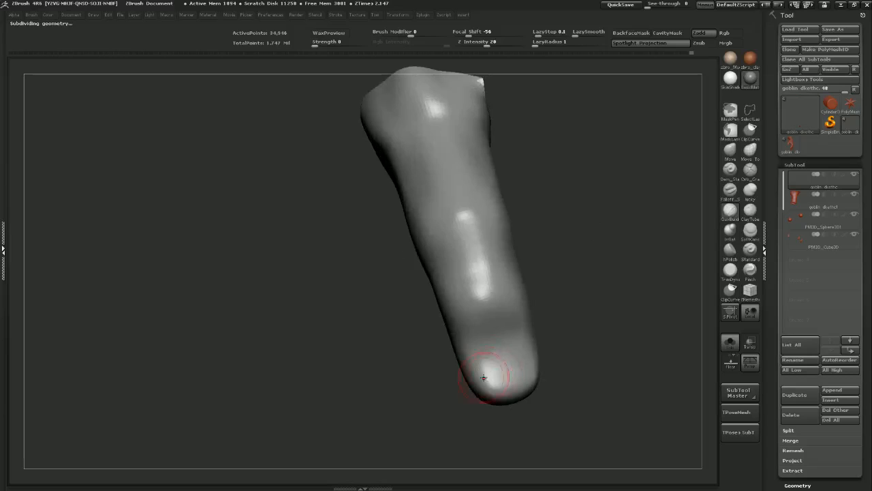
pyautogui.moveTo(489, 349)
pyautogui.mouseDown()
pyautogui.moveTo(502, 375)
pyautogui.moveTo(500, 347)
pyautogui.moveTo(516, 357)
pyautogui.moveTo(495, 376)
pyautogui.mouseUp()
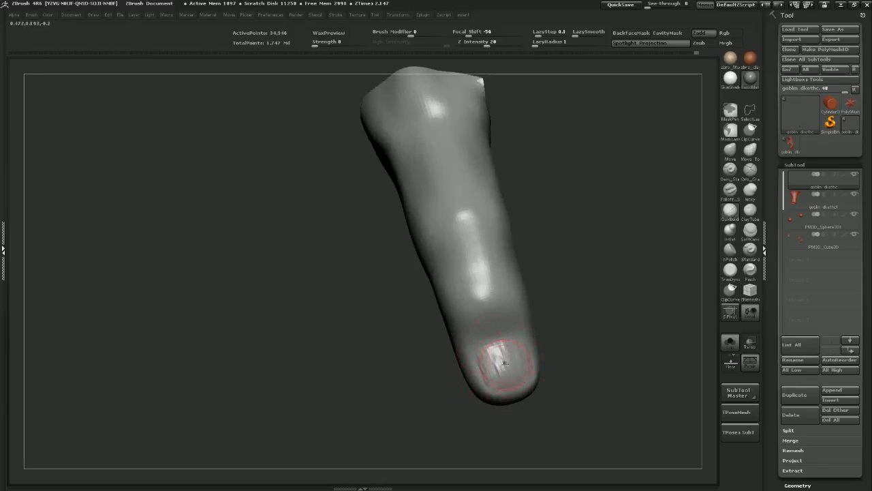
pyautogui.keyDown('shift'); pyautogui.moveTo(503, 366); pyautogui.dragTo(511, 354); pyautogui.keyUp('shift')
pyautogui.moveTo(597, 366)
pyautogui.keyDown('alt'); pyautogui.mouseDown()
pyautogui.moveTo(537, 274)
pyautogui.moveTo(542, 252)
pyautogui.moveTo(543, 296)
pyautogui.mouseUp(); pyautogui.keyUp('alt')
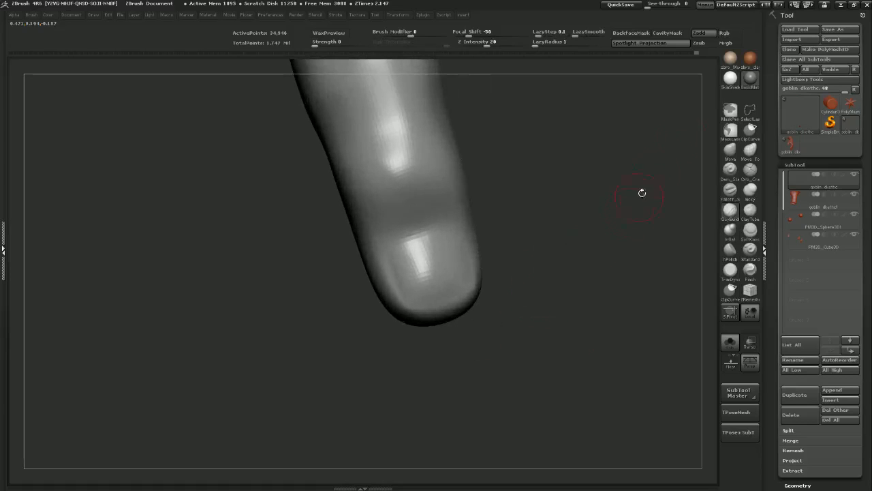
# Compare BasicMaterial2 and SkinShade4 on the finger and apply the beige skin-toned material
pyautogui.moveTo(608, 195); pyautogui.dragTo(538, 223)
pyautogui.moveTo(518, 291); pyautogui.dragTo(617, 364)
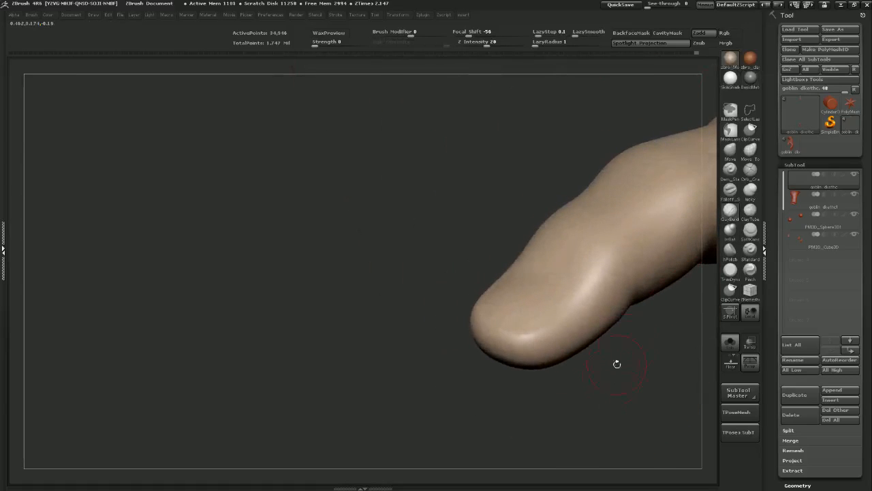
pyautogui.click(754, 82)
pyautogui.click(731, 62)
pyautogui.click(749, 82)
pyautogui.click(729, 62)
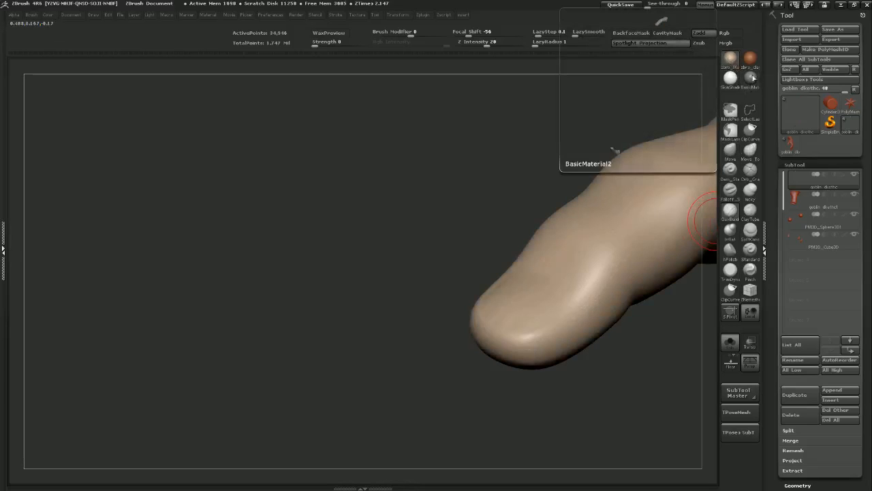
pyautogui.click(752, 78)
pyautogui.click(731, 79)
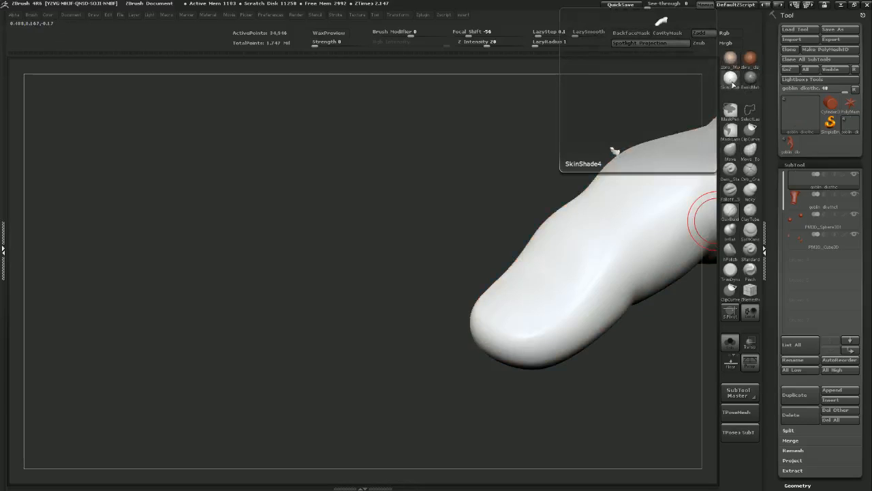
pyautogui.click(730, 59)
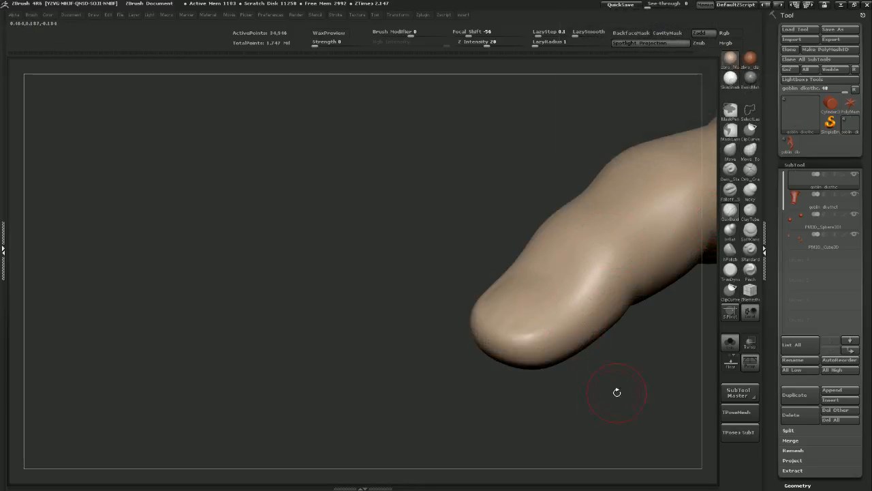
pyautogui.keyDown('alt'); pyautogui.moveTo(617, 393); pyautogui.dragTo(490, 362); pyautogui.keyUp('alt')
pyautogui.click(729, 171)
pyautogui.moveTo(551, 335); pyautogui.dragTo(559, 325)
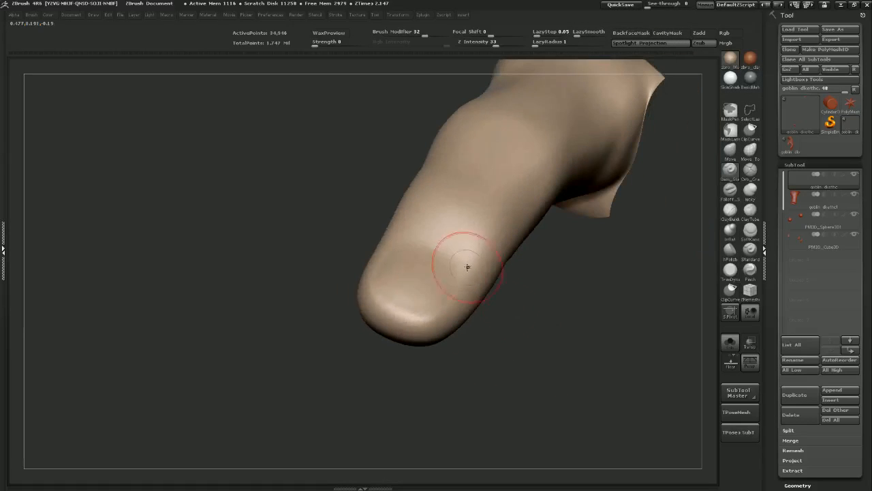
pyautogui.moveTo(465, 268)
pyautogui.mouseDown()
pyautogui.moveTo(444, 302)
pyautogui.moveTo(458, 284)
pyautogui.mouseUp()
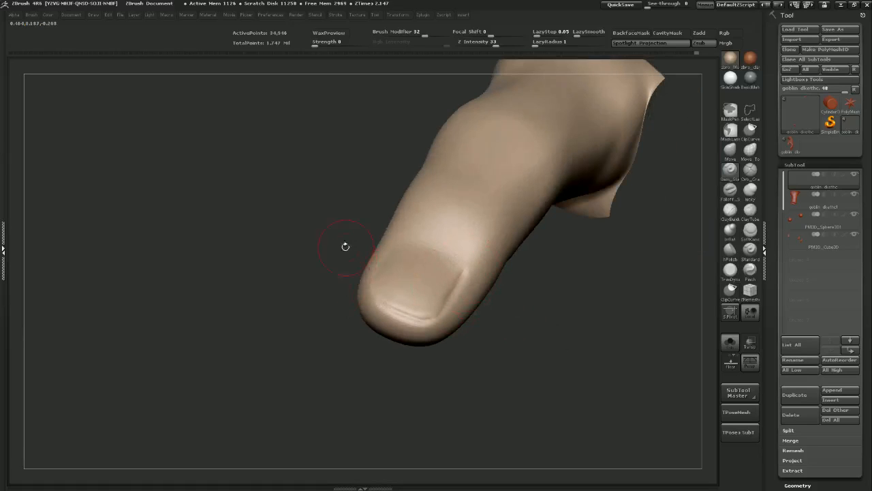
pyautogui.moveTo(345, 247); pyautogui.dragTo(344, 307)
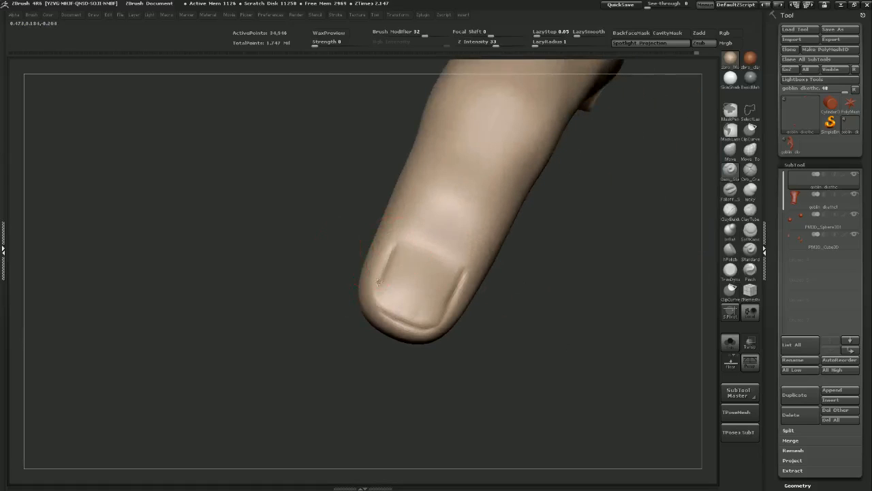
pyautogui.moveTo(382, 313); pyautogui.dragTo(391, 321)
pyautogui.moveTo(500, 295)
pyautogui.mouseDown()
pyautogui.moveTo(498, 270)
pyautogui.moveTo(454, 265)
pyautogui.moveTo(399, 240)
pyautogui.mouseUp()
pyautogui.moveTo(435, 286)
pyautogui.keyDown('ctrl'); pyautogui.mouseDown()
pyautogui.moveTo(401, 308)
pyautogui.moveTo(390, 282)
pyautogui.moveTo(419, 270)
pyautogui.moveTo(449, 292)
pyautogui.moveTo(441, 276)
pyautogui.mouseUp(); pyautogui.keyUp('ctrl')
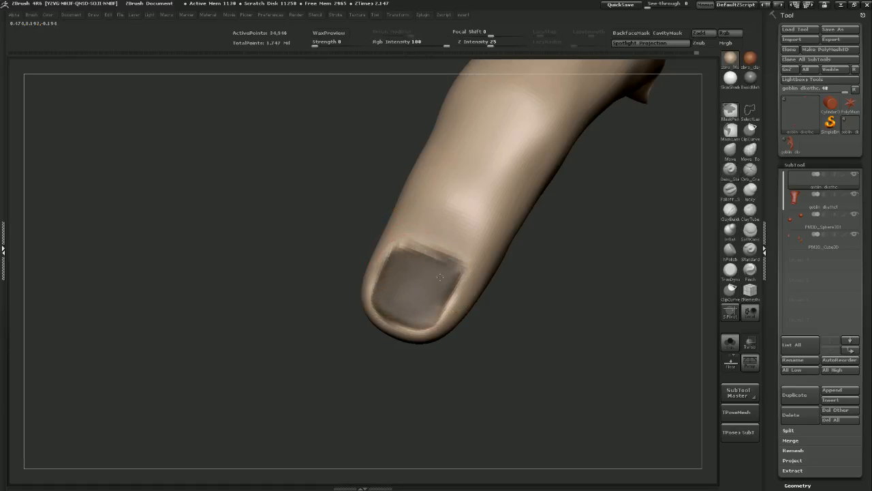
pyautogui.hotkey('ctrl', 'z')
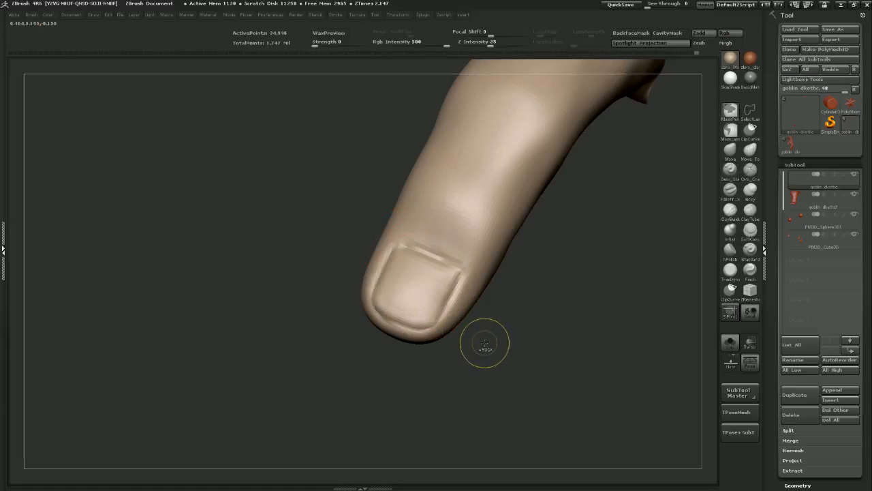
pyautogui.hotkey('ctrl', 'z')
pyautogui.hotkey('ctrl', 'z')
# Mask the fingernail shape on the fingertip with a resized brush and invert the mask
pyautogui.press('s')
pyautogui.click(436, 281)
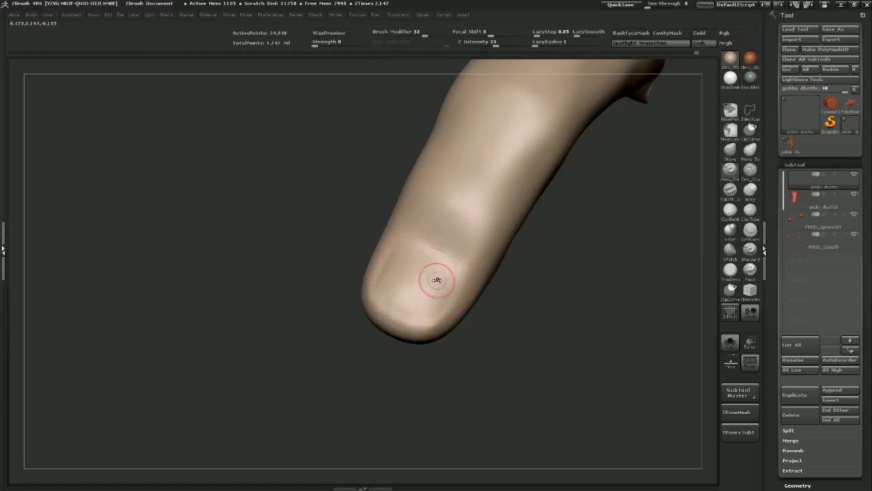
pyautogui.moveTo(412, 254)
pyautogui.keyDown('ctrl'); pyautogui.mouseDown()
pyautogui.moveTo(443, 267)
pyautogui.moveTo(442, 294)
pyautogui.moveTo(417, 310)
pyautogui.moveTo(394, 309)
pyautogui.moveTo(375, 285)
pyautogui.moveTo(383, 257)
pyautogui.moveTo(404, 269)
pyautogui.moveTo(396, 296)
pyautogui.moveTo(430, 275)
pyautogui.mouseUp(); pyautogui.keyUp('ctrl')
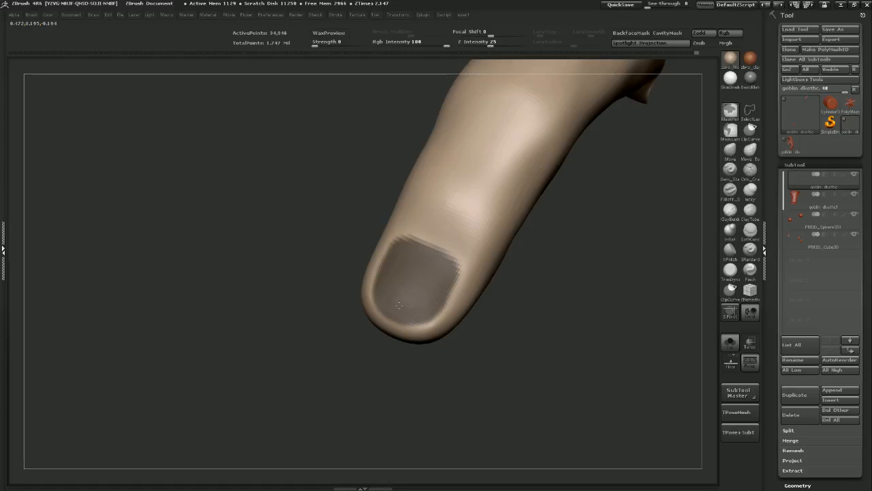
pyautogui.moveTo(473, 357); pyautogui.dragTo(463, 332)
pyautogui.keyDown('ctrl'); pyautogui.click(459, 310); pyautogui.keyUp('ctrl')
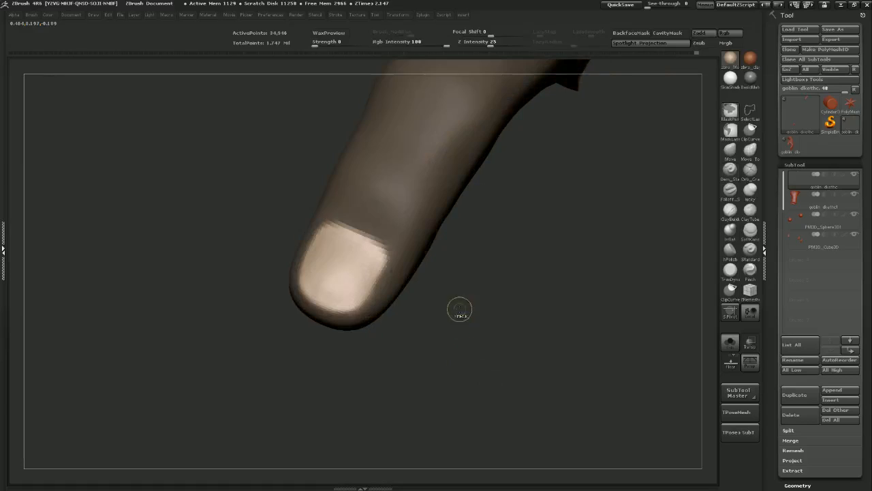
# Reshape the unmasked nail plate in side view with the Move brush
pyautogui.click(728, 146)
pyautogui.moveTo(554, 241)
pyautogui.mouseDown()
pyautogui.moveTo(333, 276)
pyautogui.moveTo(347, 350)
pyautogui.moveTo(393, 294)
pyautogui.moveTo(357, 307)
pyautogui.mouseUp()
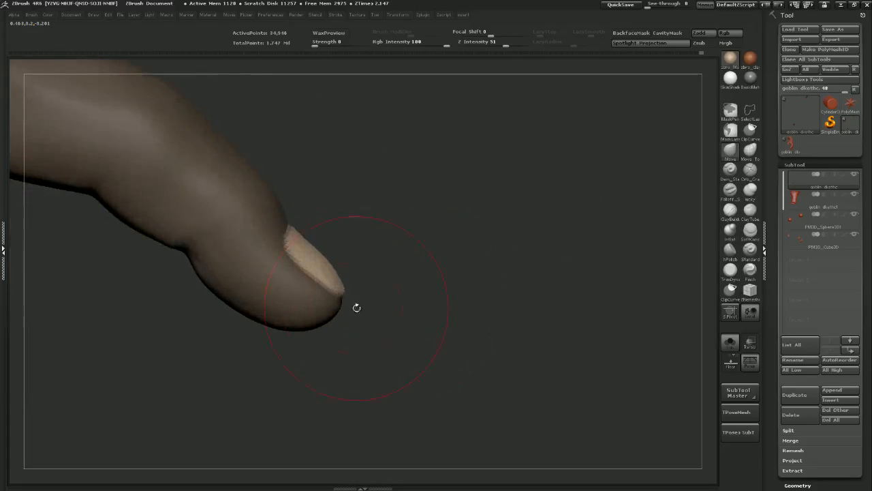
pyautogui.moveTo(514, 278)
pyautogui.mouseDown()
pyautogui.moveTo(498, 298)
pyautogui.moveTo(475, 274)
pyautogui.moveTo(535, 265)
pyautogui.mouseUp()
# Carve the groove along one side of the fingernail with a resized Dam_Standard brush
pyautogui.click(730, 171)
pyautogui.moveTo(417, 239)
pyautogui.keyDown('alt'); pyautogui.mouseDown()
pyautogui.moveTo(438, 288)
pyautogui.moveTo(452, 292)
pyautogui.moveTo(394, 302)
pyautogui.moveTo(400, 296)
pyautogui.moveTo(411, 332)
pyautogui.mouseUp(); pyautogui.keyUp('alt')
pyautogui.press('s')
pyautogui.moveTo(398, 296); pyautogui.dragTo(410, 336)
pyautogui.press('s')
pyautogui.moveTo(399, 300)
pyautogui.mouseDown()
pyautogui.moveTo(403, 338)
pyautogui.moveTo(401, 313)
pyautogui.moveTo(410, 341)
pyautogui.mouseUp()
# Carve the groove along the nail's opposite side, its cuticle edge and its front edge
pyautogui.moveTo(454, 360); pyautogui.dragTo(479, 348)
pyautogui.hotkey('ctrl', 'z')
pyautogui.moveTo(331, 315); pyautogui.dragTo(348, 355)
pyautogui.moveTo(332, 318); pyautogui.dragTo(351, 363)
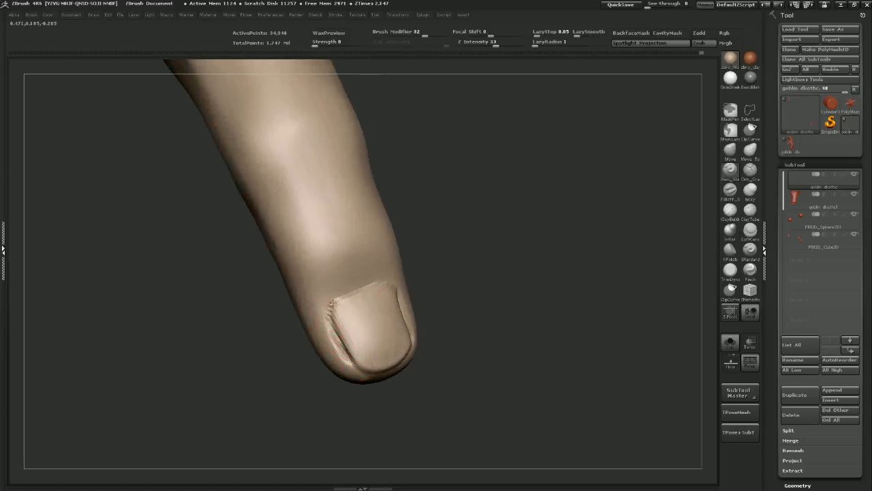
pyautogui.moveTo(419, 288); pyautogui.dragTo(401, 289)
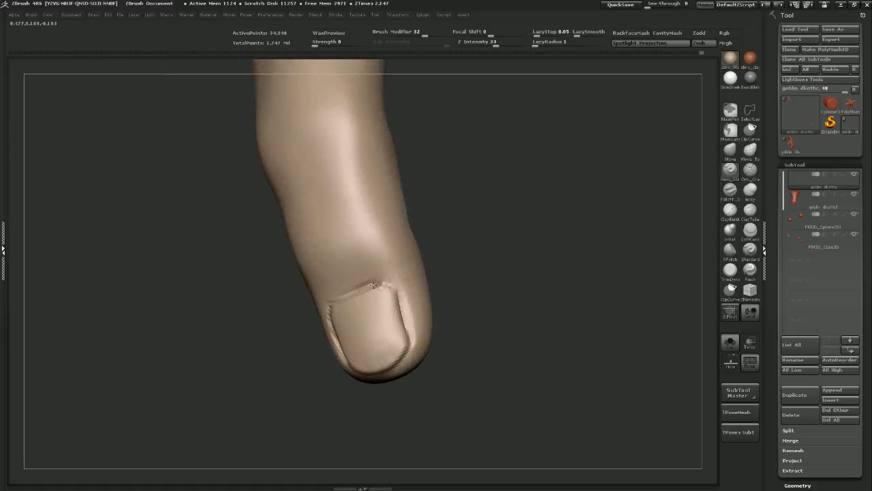
pyautogui.moveTo(477, 292); pyautogui.dragTo(402, 326)
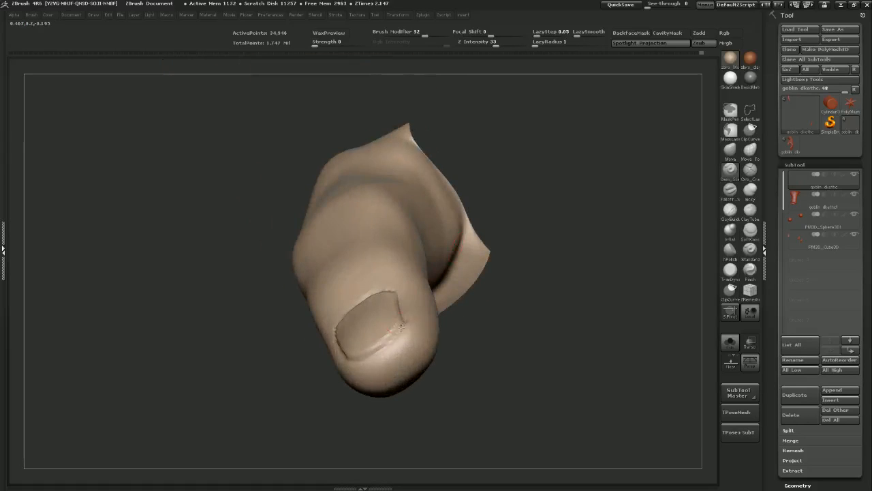
# Swell the skin fold along the cuticle with the Inflat brush and smooth its edge
pyautogui.moveTo(339, 358); pyautogui.dragTo(516, 268)
pyautogui.moveTo(489, 294); pyautogui.dragTo(458, 294)
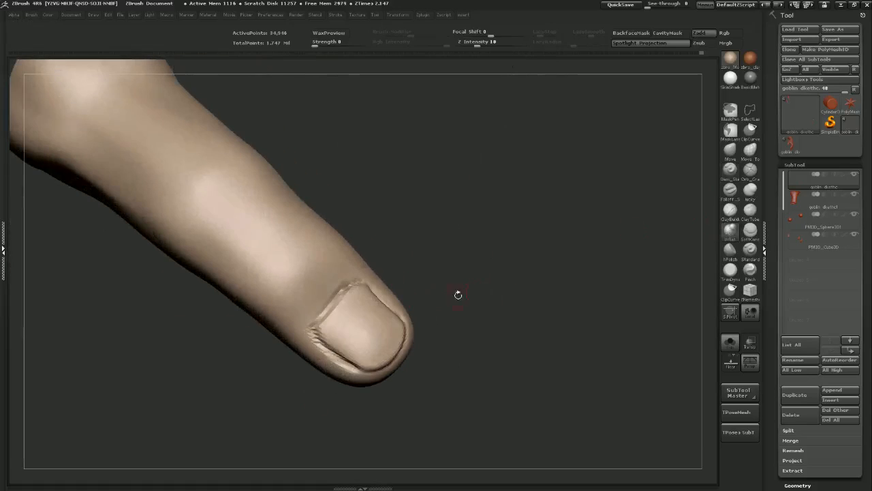
pyautogui.moveTo(329, 300)
pyautogui.mouseDown()
pyautogui.moveTo(316, 321)
pyautogui.moveTo(331, 285)
pyautogui.moveTo(312, 293)
pyautogui.moveTo(314, 323)
pyautogui.mouseUp()
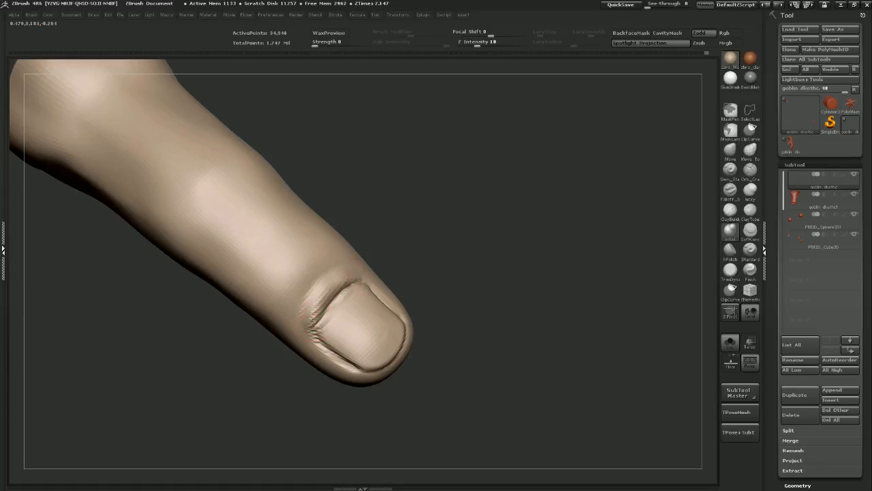
pyautogui.keyDown('shift'); pyautogui.moveTo(355, 292); pyautogui.dragTo(327, 321); pyautogui.keyUp('shift')
pyautogui.press('shift')
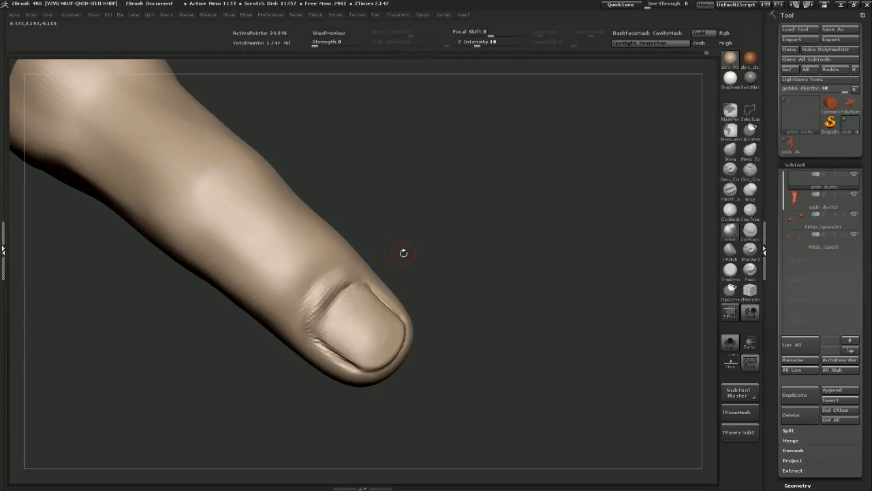
pyautogui.moveTo(419, 239); pyautogui.dragTo(396, 248)
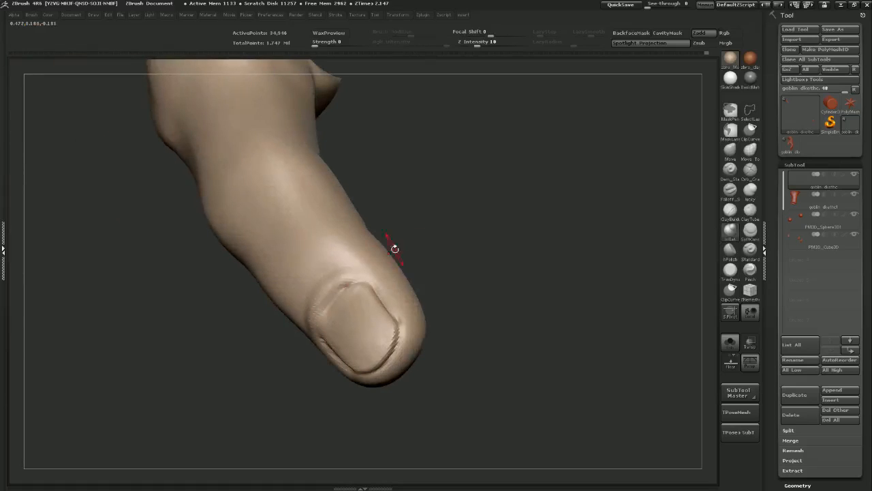
pyautogui.keyDown('shift'); pyautogui.moveTo(340, 281); pyautogui.dragTo(354, 281); pyautogui.keyUp('shift')
# Inflate the skin folds along the sides of the nail and smooth the surrounding fingertip
pyautogui.moveTo(424, 249); pyautogui.dragTo(332, 289)
pyautogui.moveTo(440, 266); pyautogui.dragTo(374, 278)
pyautogui.moveTo(417, 326); pyautogui.dragTo(404, 351)
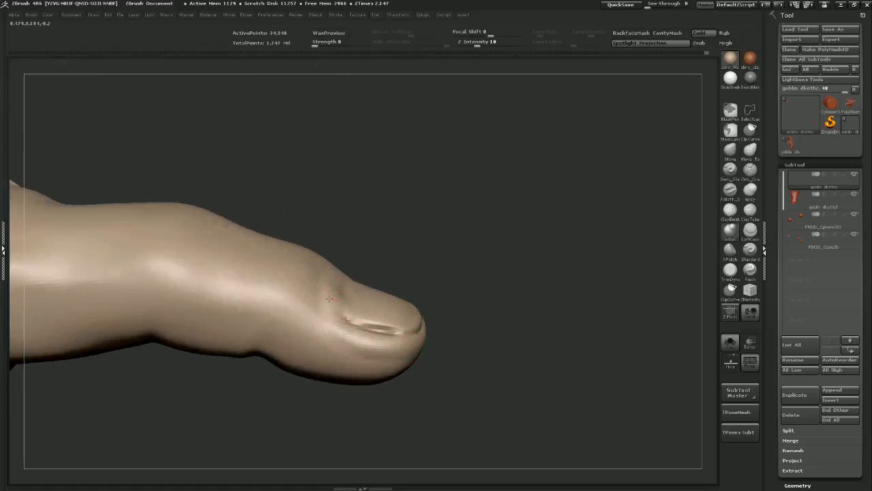
pyautogui.moveTo(396, 349)
pyautogui.mouseDown()
pyautogui.moveTo(387, 361)
pyautogui.moveTo(495, 304)
pyautogui.moveTo(404, 356)
pyautogui.mouseUp()
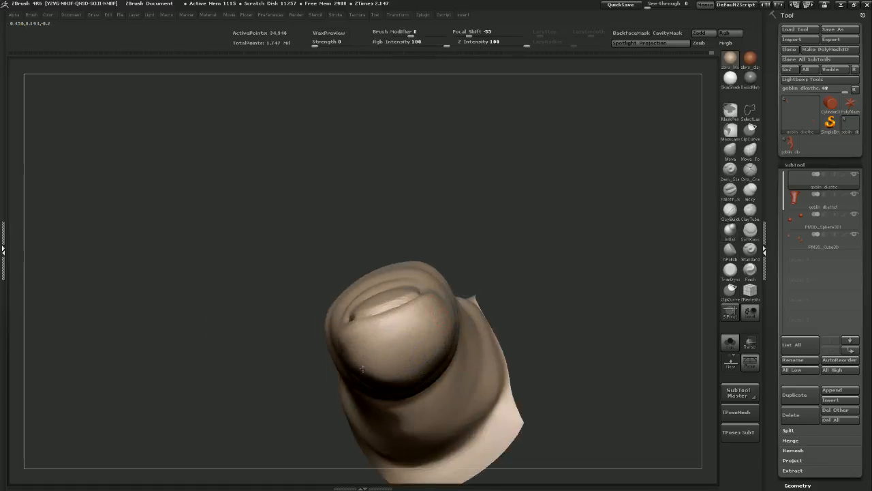
pyautogui.keyDown('shift'); pyautogui.moveTo(320, 360); pyautogui.dragTo(287, 383); pyautogui.keyUp('shift')
pyautogui.moveTo(426, 165)
pyautogui.keyDown('shift'); pyautogui.mouseDown()
pyautogui.moveTo(429, 186)
pyautogui.moveTo(452, 221)
pyautogui.mouseUp(); pyautogui.keyUp('shift')
pyautogui.moveTo(353, 243); pyautogui.dragTo(329, 270)
# Define the nail's rear corners and carve fine wrinkles above the cuticle with the Dam_Standard brush
pyautogui.click(748, 171)
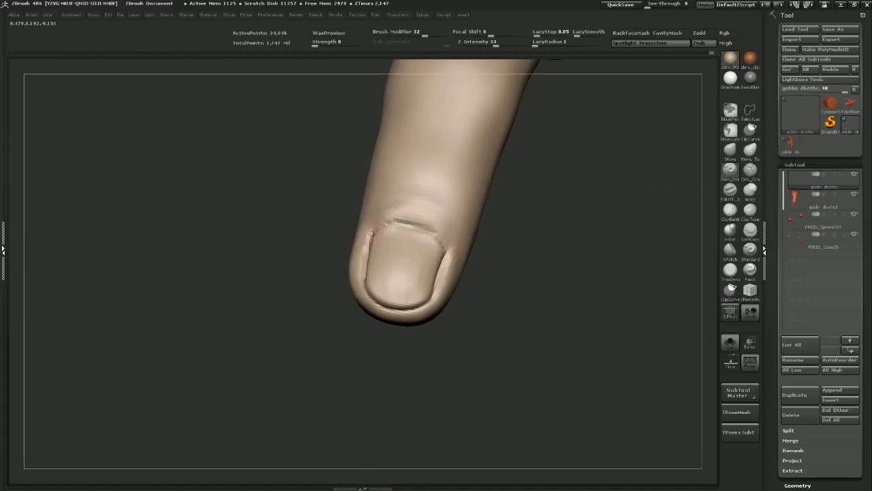
pyautogui.moveTo(507, 247)
pyautogui.mouseDown()
pyautogui.moveTo(476, 275)
pyautogui.moveTo(365, 233)
pyautogui.moveTo(417, 252)
pyautogui.mouseUp()
pyautogui.moveTo(356, 240)
pyautogui.mouseDown()
pyautogui.moveTo(420, 253)
pyautogui.moveTo(400, 238)
pyautogui.moveTo(413, 241)
pyautogui.mouseUp()
# Carve a group of crosswise wrinkles over the back of the finger's middle knuckle
pyautogui.keyDown('alt'); pyautogui.moveTo(519, 213); pyautogui.dragTo(485, 307); pyautogui.keyUp('alt')
pyautogui.moveTo(319, 278); pyautogui.dragTo(409, 299)
pyautogui.moveTo(322, 268); pyautogui.dragTo(360, 273)
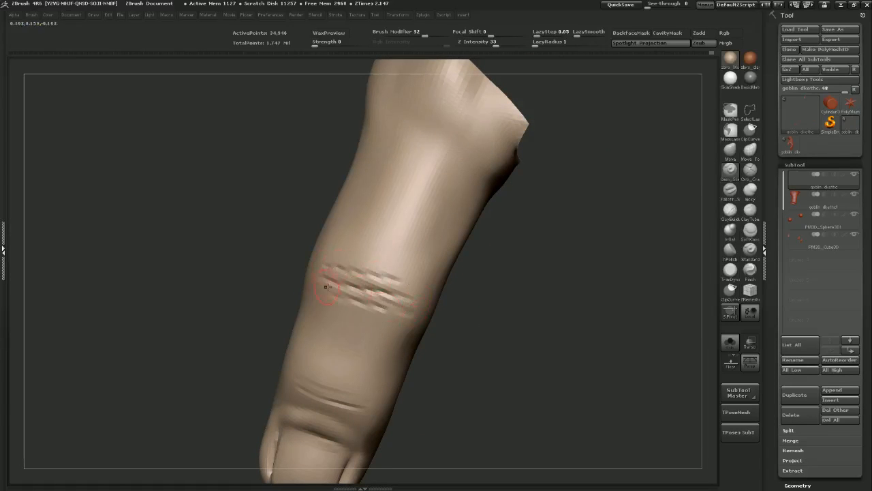
# Carve short crosswise wrinkles over the base knuckle on the back of the finger
pyautogui.moveTo(471, 275); pyautogui.dragTo(456, 345)
pyautogui.moveTo(350, 189)
pyautogui.mouseDown()
pyautogui.moveTo(407, 225)
pyautogui.moveTo(349, 213)
pyautogui.mouseUp()
pyautogui.moveTo(395, 229); pyautogui.dragTo(350, 218)
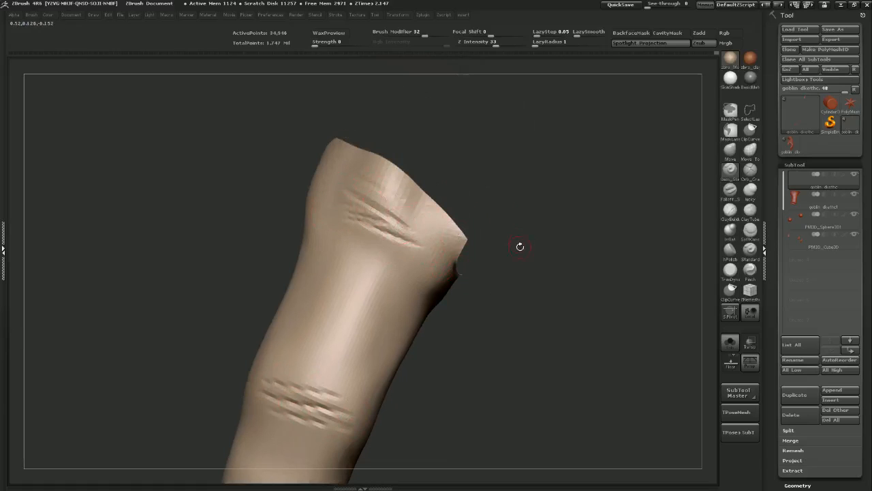
# Carve a crosswise crease on the palm side of the index finger's outermost joint with the Dam_Standard brush
pyautogui.moveTo(504, 331); pyautogui.dragTo(467, 224)
pyautogui.press('s')
pyautogui.moveTo(406, 304); pyautogui.dragTo(416, 309)
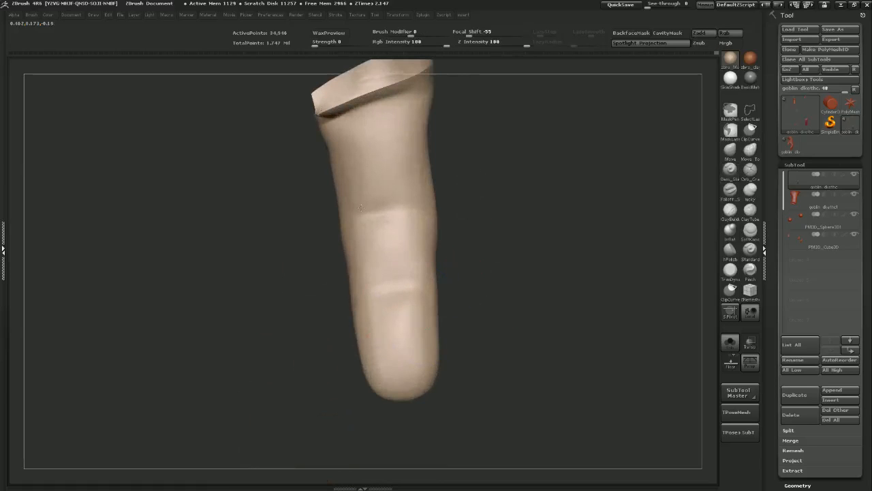
pyautogui.moveTo(465, 266)
pyautogui.mouseDown()
pyautogui.moveTo(429, 294)
pyautogui.moveTo(457, 287)
pyautogui.mouseUp()
pyautogui.moveTo(537, 297); pyautogui.dragTo(486, 289)
pyautogui.moveTo(392, 280)
pyautogui.mouseDown()
pyautogui.moveTo(523, 282)
pyautogui.moveTo(415, 288)
pyautogui.mouseUp()
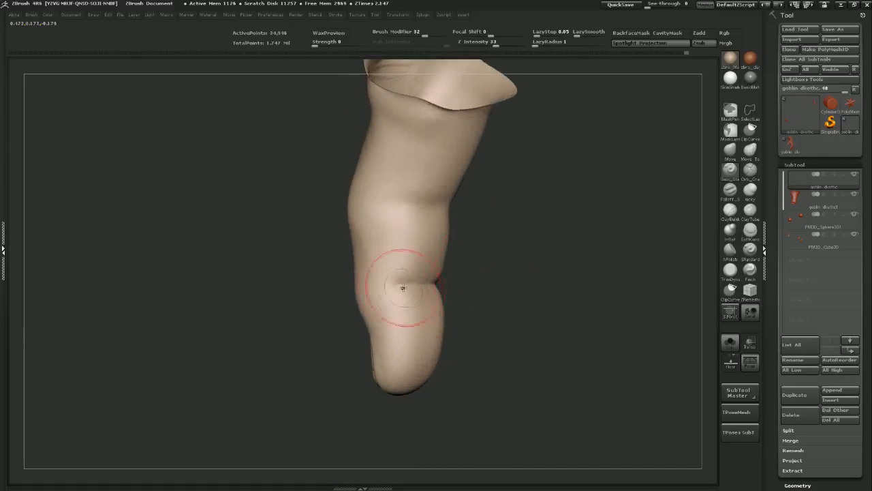
pyautogui.moveTo(497, 237); pyautogui.dragTo(435, 222)
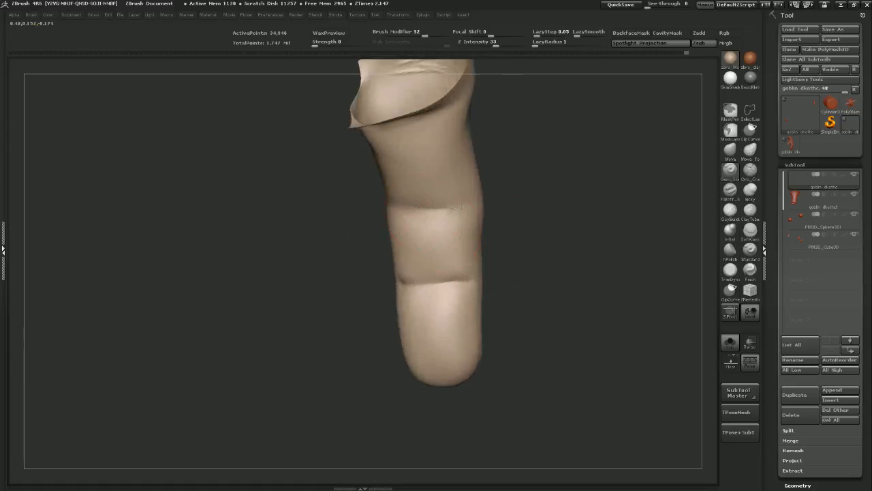
# Carve a matching crosswise crease on the palm side of the index finger's middle joint
pyautogui.moveTo(480, 195)
pyautogui.mouseDown()
pyautogui.moveTo(440, 207)
pyautogui.moveTo(549, 204)
pyautogui.moveTo(394, 198)
pyautogui.mouseUp()
pyautogui.moveTo(497, 203); pyautogui.dragTo(464, 221)
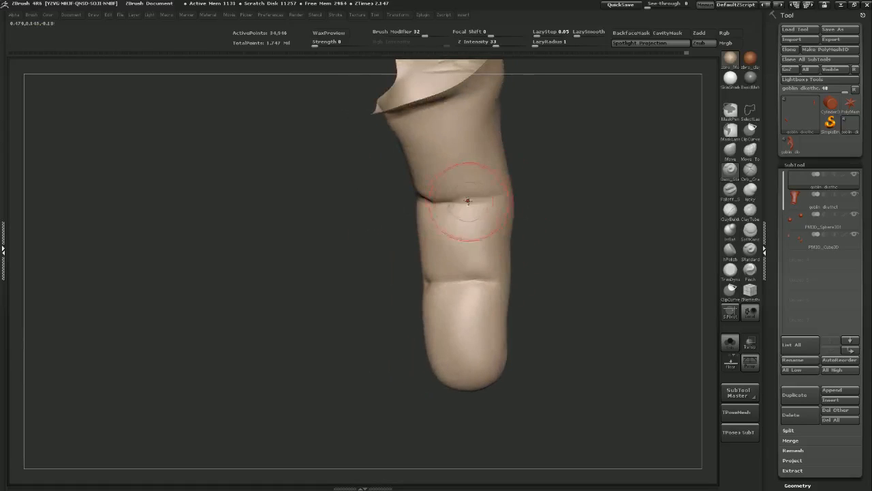
pyautogui.moveTo(379, 326); pyautogui.dragTo(409, 334)
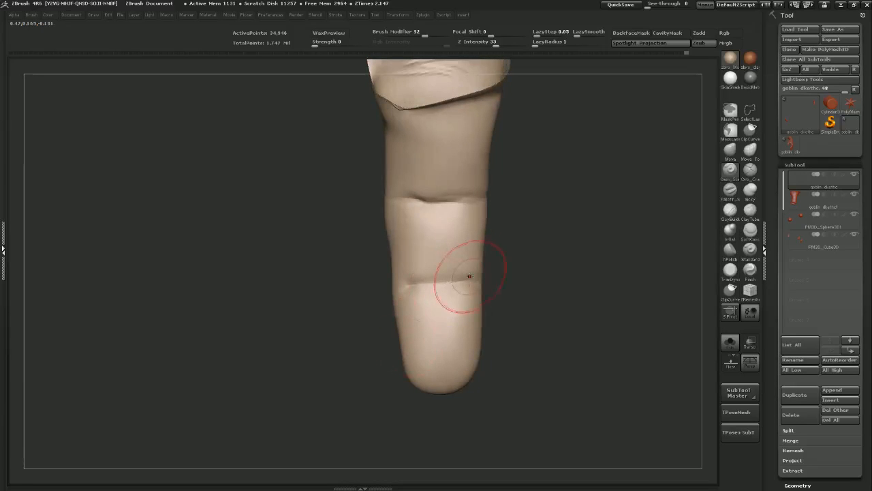
pyautogui.moveTo(501, 278)
pyautogui.mouseDown()
pyautogui.moveTo(432, 292)
pyautogui.moveTo(539, 259)
pyautogui.moveTo(669, 202)
pyautogui.mouseUp()
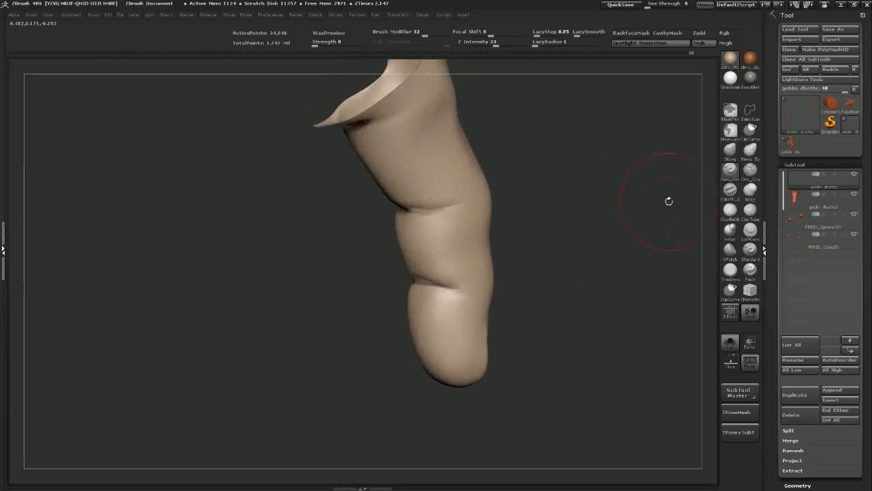
# Build up soft fleshy folds between the two palm-side creases with the ClayBuildup brush and smooth them
pyautogui.click(734, 213)
pyautogui.moveTo(617, 220)
pyautogui.mouseDown()
pyautogui.moveTo(517, 250)
pyautogui.moveTo(512, 270)
pyautogui.mouseUp()
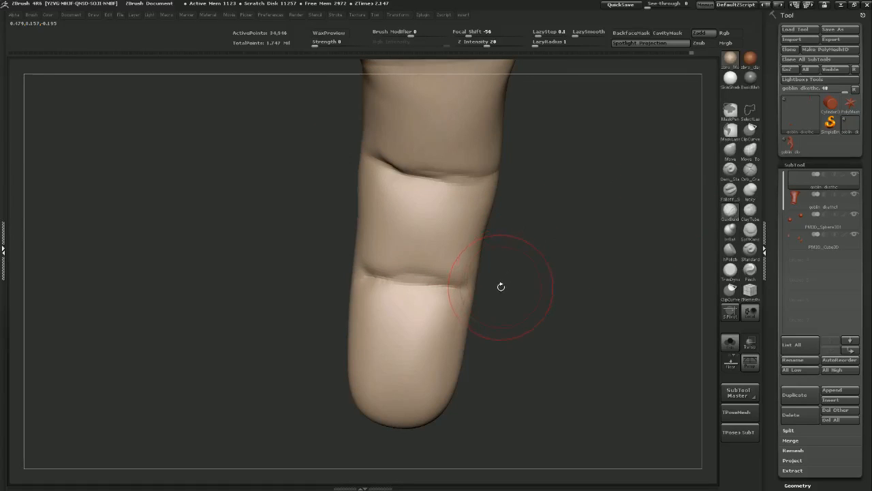
pyautogui.moveTo(505, 256)
pyautogui.mouseDown()
pyautogui.moveTo(555, 260)
pyautogui.moveTo(506, 255)
pyautogui.mouseUp()
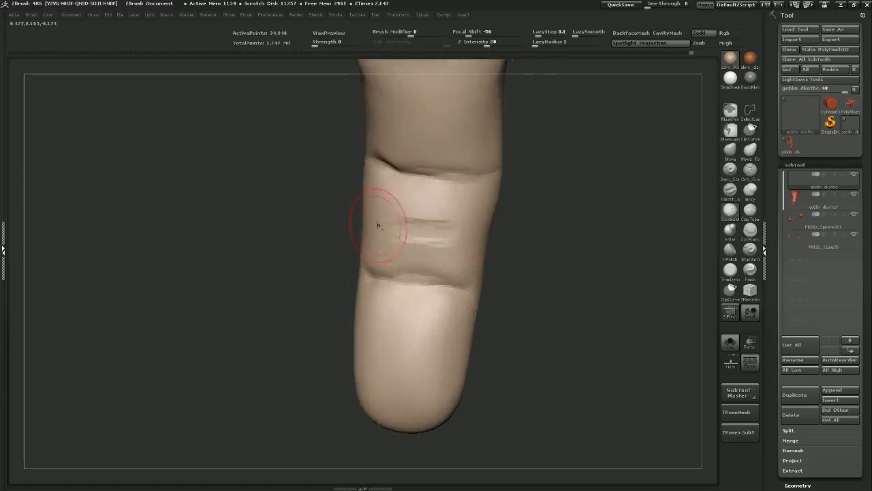
pyautogui.keyDown('shift'); pyautogui.moveTo(424, 231); pyautogui.dragTo(450, 239); pyautogui.keyUp('shift')
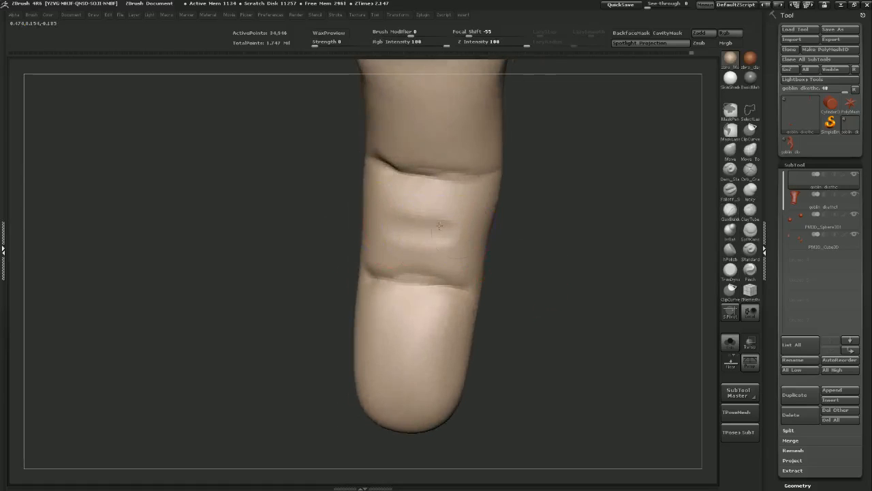
pyautogui.moveTo(504, 262)
pyautogui.mouseDown()
pyautogui.moveTo(520, 263)
pyautogui.moveTo(529, 251)
pyautogui.moveTo(534, 265)
pyautogui.mouseUp()
pyautogui.moveTo(496, 234); pyautogui.dragTo(431, 249)
pyautogui.moveTo(375, 216)
pyautogui.mouseDown()
pyautogui.moveTo(438, 206)
pyautogui.moveTo(402, 196)
pyautogui.mouseUp()
pyautogui.moveTo(457, 236)
pyautogui.mouseDown()
pyautogui.moveTo(431, 239)
pyautogui.moveTo(415, 200)
pyautogui.moveTo(429, 220)
pyautogui.moveTo(386, 198)
pyautogui.moveTo(439, 206)
pyautogui.mouseUp()
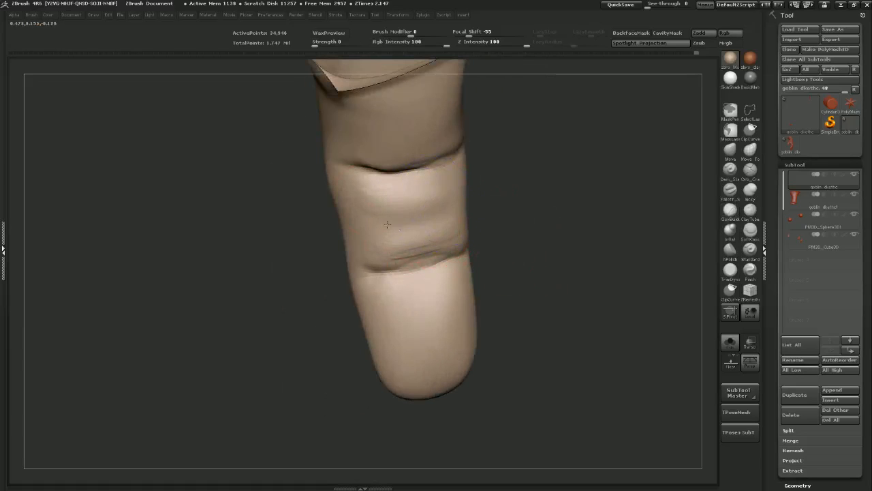
# Smooth the fleshy pad above the outermost joint's crease on the palm side of the finger
pyautogui.moveTo(518, 187); pyautogui.dragTo(446, 198)
pyautogui.keyDown('shift'); pyautogui.moveTo(469, 229); pyautogui.dragTo(417, 251); pyautogui.keyUp('shift')
pyautogui.moveTo(379, 327); pyautogui.dragTo(424, 321)
pyautogui.moveTo(567, 272)
pyautogui.mouseDown()
pyautogui.moveTo(554, 261)
pyautogui.moveTo(495, 296)
pyautogui.moveTo(544, 273)
pyautogui.mouseUp()
pyautogui.moveTo(485, 279); pyautogui.dragTo(448, 291)
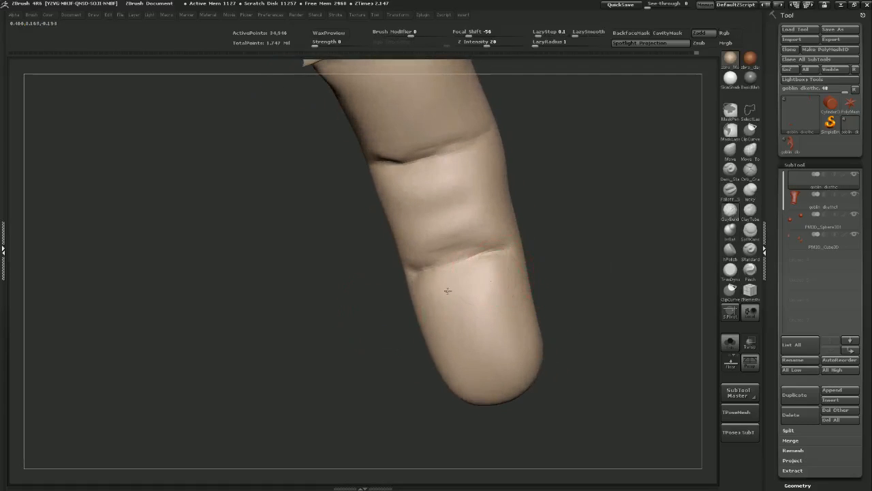
# Build up the fingertip's fleshy pad below the outermost crease with ClayBuildup and smooth it
pyautogui.moveTo(502, 267); pyautogui.dragTo(417, 297)
pyautogui.moveTo(477, 285)
pyautogui.keyDown('shift'); pyautogui.mouseDown()
pyautogui.moveTo(493, 286)
pyautogui.moveTo(463, 292)
pyautogui.mouseUp(); pyautogui.keyUp('shift')
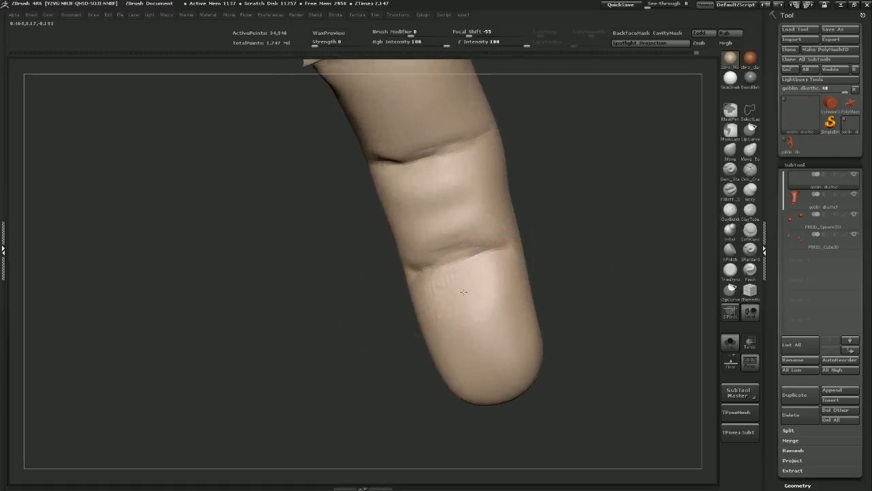
pyautogui.moveTo(561, 294)
pyautogui.mouseDown()
pyautogui.moveTo(604, 268)
pyautogui.moveTo(518, 255)
pyautogui.mouseUp()
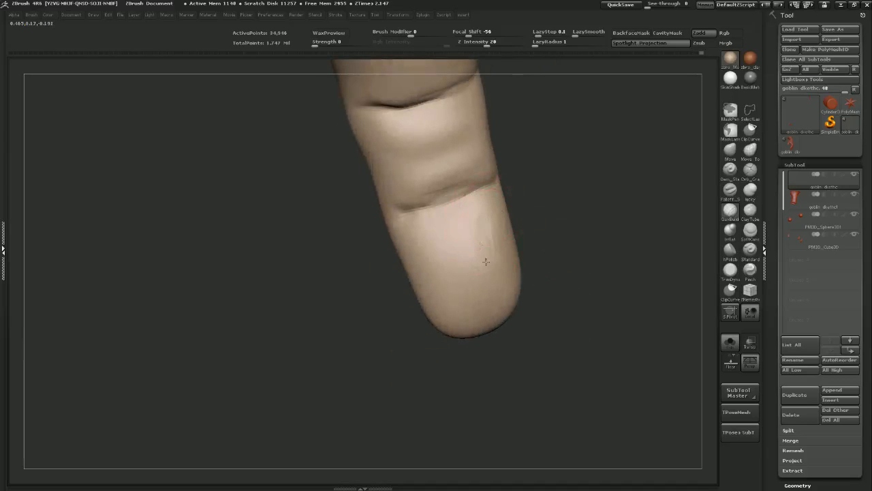
pyautogui.moveTo(428, 263)
pyautogui.keyDown('shift'); pyautogui.mouseDown()
pyautogui.moveTo(479, 236)
pyautogui.moveTo(471, 260)
pyautogui.mouseUp(); pyautogui.keyUp('shift')
pyautogui.moveTo(466, 360); pyautogui.dragTo(400, 370)
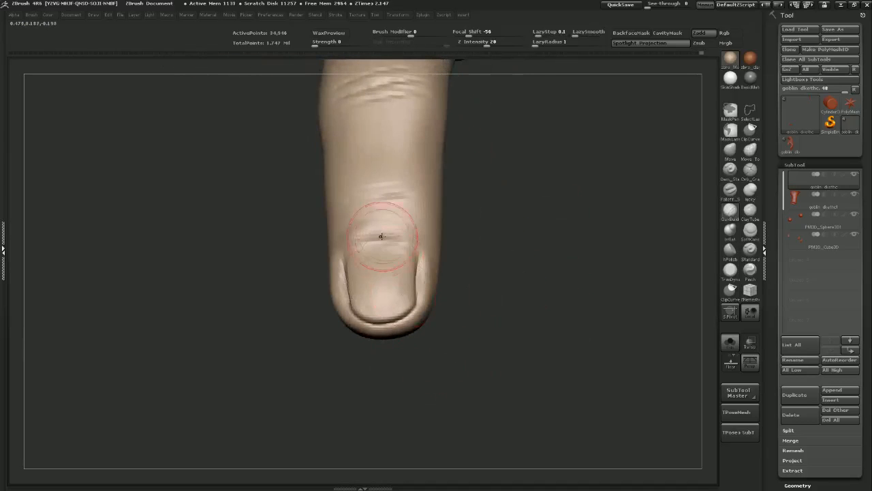
# Add volume around the base knuckle and the sides of the index finger with ClayBuildup, smoothing the strokes
pyautogui.moveTo(525, 195)
pyautogui.mouseDown()
pyautogui.moveTo(493, 255)
pyautogui.moveTo(433, 269)
pyautogui.mouseUp()
pyautogui.press('s')
pyautogui.moveTo(442, 210)
pyautogui.mouseDown()
pyautogui.moveTo(448, 238)
pyautogui.moveTo(429, 241)
pyautogui.mouseUp()
pyautogui.moveTo(447, 206)
pyautogui.mouseDown()
pyautogui.moveTo(455, 239)
pyautogui.moveTo(426, 278)
pyautogui.mouseUp()
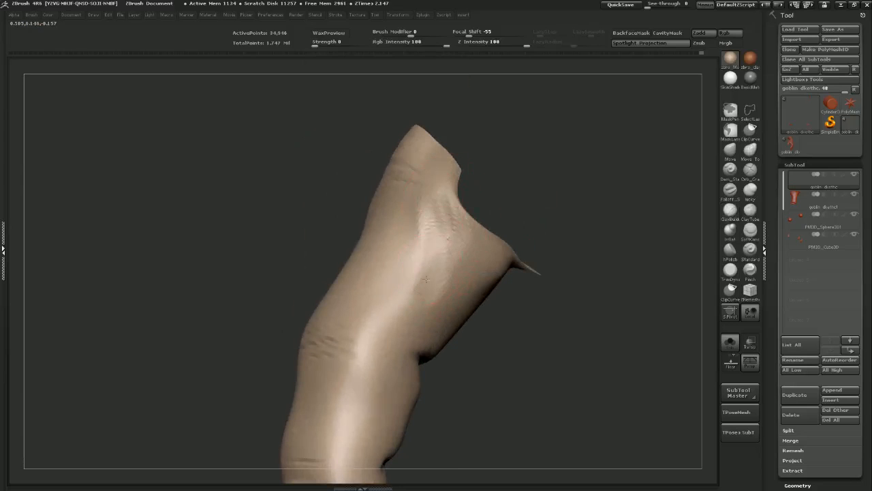
pyautogui.moveTo(512, 295); pyautogui.dragTo(591, 286)
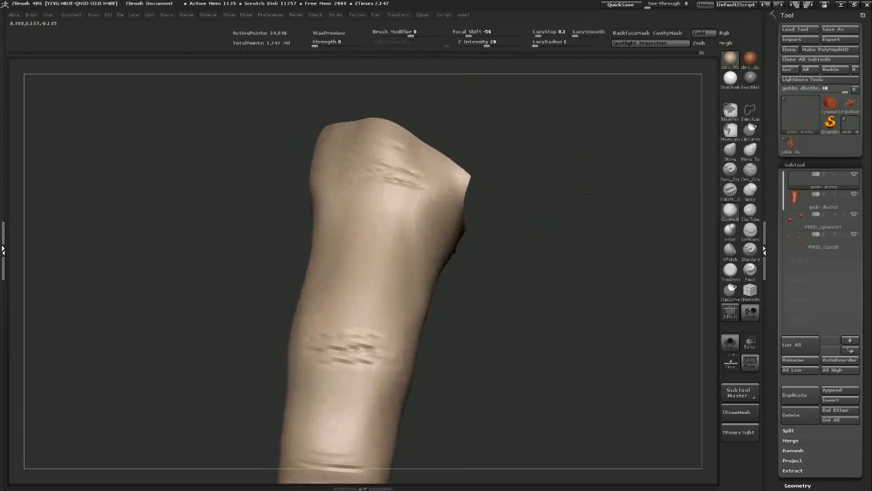
pyautogui.moveTo(458, 229)
pyautogui.keyDown('shift'); pyautogui.mouseDown()
pyautogui.moveTo(455, 263)
pyautogui.moveTo(572, 269)
pyautogui.mouseUp(); pyautogui.keyUp('shift')
pyautogui.moveTo(337, 249)
pyautogui.mouseDown()
pyautogui.moveTo(325, 198)
pyautogui.moveTo(341, 228)
pyautogui.moveTo(348, 204)
pyautogui.moveTo(335, 198)
pyautogui.mouseUp()
pyautogui.moveTo(322, 149)
pyautogui.keyDown('shift'); pyautogui.mouseDown()
pyautogui.moveTo(340, 191)
pyautogui.moveTo(362, 211)
pyautogui.moveTo(321, 193)
pyautogui.mouseUp(); pyautogui.keyUp('shift')
pyautogui.moveTo(535, 259)
pyautogui.mouseDown()
pyautogui.moveTo(475, 262)
pyautogui.moveTo(491, 229)
pyautogui.moveTo(477, 179)
pyautogui.mouseUp()
pyautogui.moveTo(473, 321)
pyautogui.mouseDown()
pyautogui.moveTo(471, 273)
pyautogui.moveTo(468, 280)
pyautogui.mouseUp()
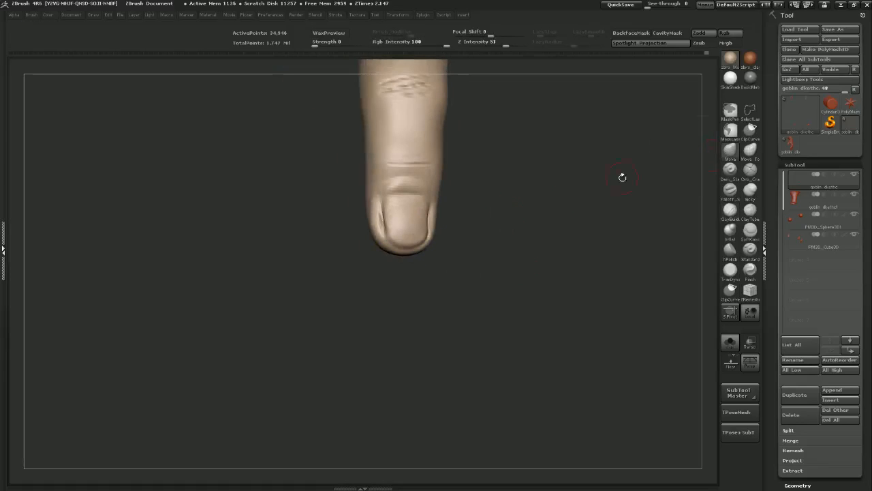
# Adjust the index finger's outline with the Move brush, varying the brush size
pyautogui.press('s')
pyautogui.moveTo(391, 267); pyautogui.dragTo(405, 260)
pyautogui.moveTo(446, 286)
pyautogui.mouseDown()
pyautogui.moveTo(409, 293)
pyautogui.moveTo(430, 252)
pyautogui.mouseUp()
pyautogui.moveTo(402, 295); pyautogui.dragTo(418, 298)
pyautogui.moveTo(376, 242); pyautogui.dragTo(379, 240)
pyautogui.moveTo(419, 299)
pyautogui.mouseDown()
pyautogui.moveTo(427, 302)
pyautogui.moveTo(430, 153)
pyautogui.moveTo(461, 290)
pyautogui.moveTo(481, 241)
pyautogui.moveTo(520, 253)
pyautogui.moveTo(436, 382)
pyautogui.moveTo(484, 261)
pyautogui.moveTo(453, 306)
pyautogui.moveTo(419, 319)
pyautogui.moveTo(388, 303)
pyautogui.moveTo(402, 318)
pyautogui.moveTo(436, 317)
pyautogui.mouseUp()
pyautogui.press('s')
# Build up the palm side of the index finger's base with ClayBuildup and smooth it into the finger
pyautogui.click(728, 214)
pyautogui.press('s')
pyautogui.moveTo(571, 300)
pyautogui.mouseDown()
pyautogui.moveTo(523, 284)
pyautogui.moveTo(458, 296)
pyautogui.mouseUp()
pyautogui.moveTo(475, 265)
pyautogui.keyDown('shift'); pyautogui.mouseDown()
pyautogui.moveTo(459, 289)
pyautogui.moveTo(418, 316)
pyautogui.mouseUp(); pyautogui.keyUp('shift')
pyautogui.moveTo(525, 336)
pyautogui.mouseDown()
pyautogui.moveTo(409, 344)
pyautogui.moveTo(443, 337)
pyautogui.mouseUp()
pyautogui.moveTo(463, 324)
pyautogui.keyDown('shift'); pyautogui.mouseDown()
pyautogui.moveTo(429, 308)
pyautogui.moveTo(444, 322)
pyautogui.moveTo(580, 293)
pyautogui.moveTo(424, 300)
pyautogui.mouseUp(); pyautogui.keyUp('shift')
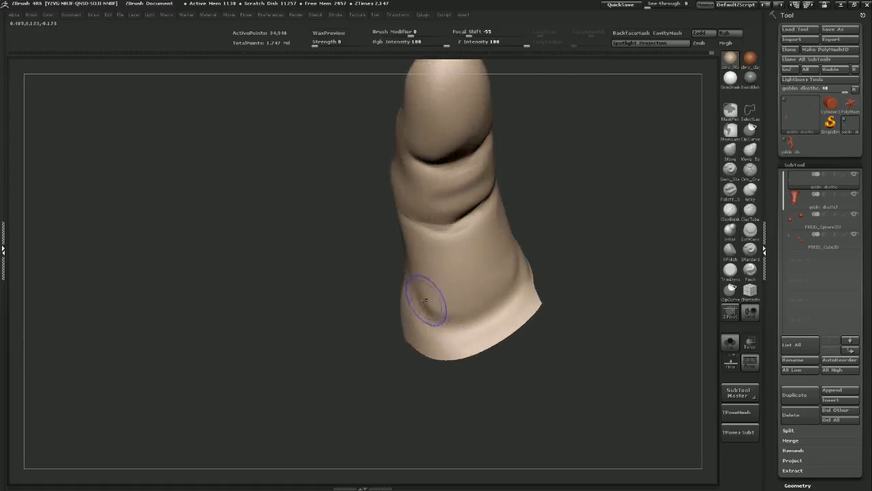
pyautogui.moveTo(584, 263)
pyautogui.mouseDown()
pyautogui.moveTo(577, 191)
pyautogui.moveTo(570, 298)
pyautogui.moveTo(480, 338)
pyautogui.moveTo(498, 336)
pyautogui.moveTo(591, 263)
pyautogui.moveTo(555, 259)
pyautogui.moveTo(556, 236)
pyautogui.mouseUp()
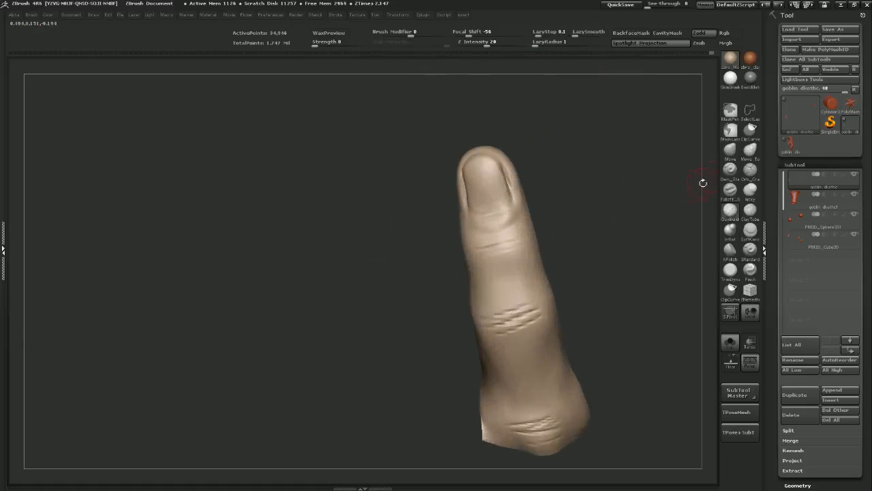
# Refine the sides of the index fingertip around the nail with the Move brush and light smoothing
pyautogui.click(730, 149)
pyautogui.press('s')
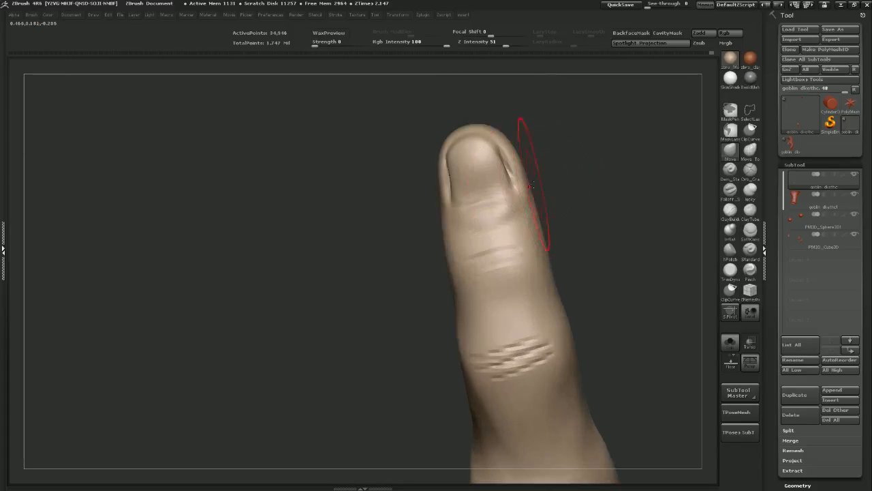
pyautogui.moveTo(535, 182); pyautogui.dragTo(557, 170)
pyautogui.press('s')
pyautogui.moveTo(483, 182); pyautogui.dragTo(468, 181)
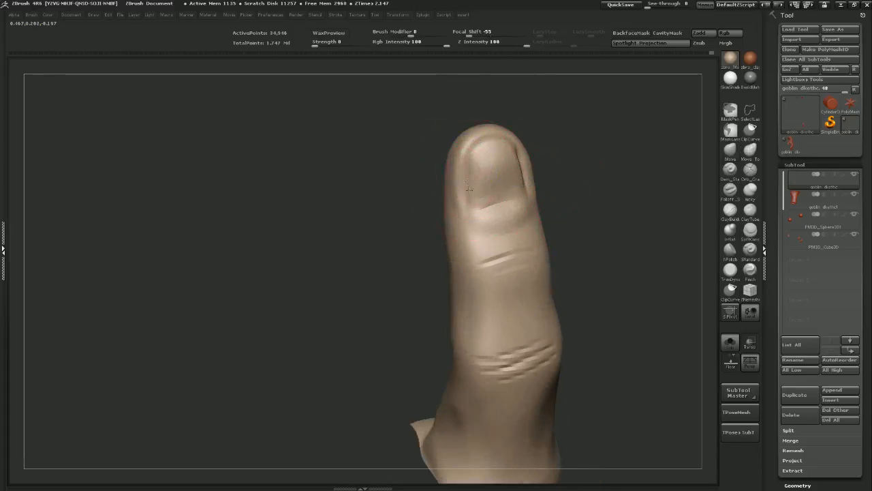
pyautogui.moveTo(549, 155); pyautogui.dragTo(528, 174)
pyautogui.moveTo(578, 162); pyautogui.dragTo(530, 258)
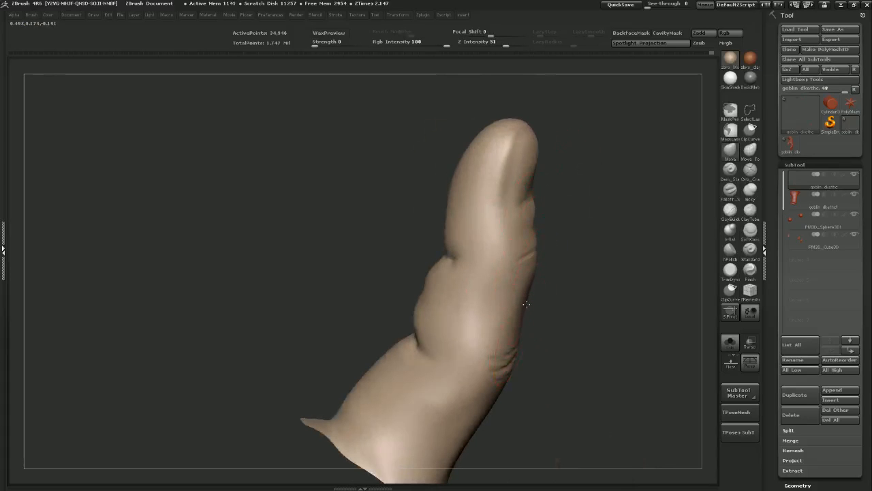
pyautogui.moveTo(567, 300); pyautogui.dragTo(554, 382)
# Unhide the whole goblin, then isolate the middle finger of the same hand
pyautogui.keyDown('ctrl'); pyautogui.keyDown('shift'); pyautogui.click(421, 265); pyautogui.keyUp('shift'); pyautogui.keyUp('ctrl')
pyautogui.press('f')
pyautogui.keyDown('alt'); pyautogui.moveTo(634, 273); pyautogui.dragTo(475, 206); pyautogui.keyUp('alt')
pyautogui.keyDown('alt'); pyautogui.moveTo(516, 297); pyautogui.dragTo(500, 169); pyautogui.keyUp('alt')
pyautogui.moveTo(514, 222); pyautogui.dragTo(443, 300)
pyautogui.moveTo(495, 226); pyautogui.dragTo(469, 223)
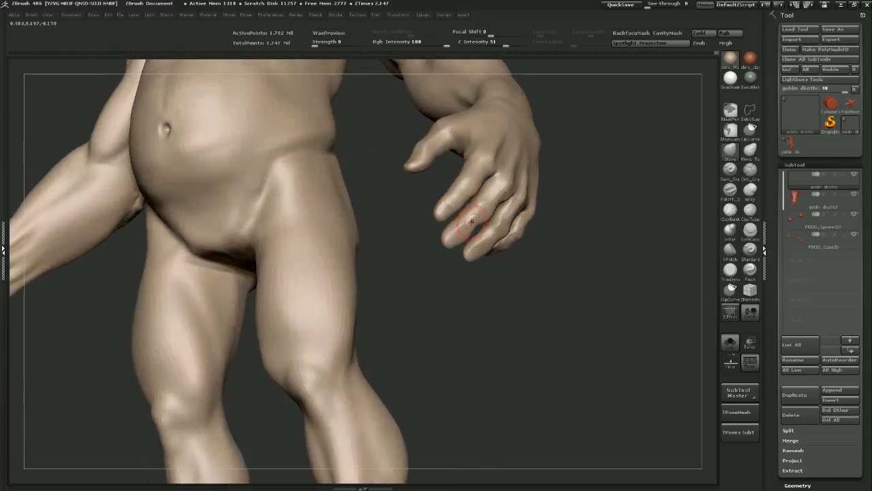
pyautogui.moveTo(505, 271); pyautogui.dragTo(353, 165)
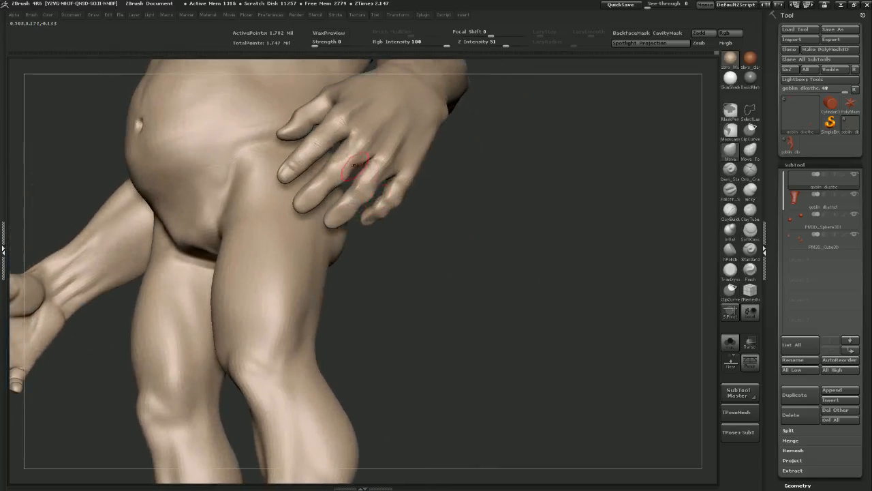
pyautogui.hotkey('ctrl', 'shift')
pyautogui.keyDown('ctrl'); pyautogui.keyDown('shift'); pyautogui.click(346, 193); pyautogui.keyUp('shift'); pyautogui.keyUp('ctrl')
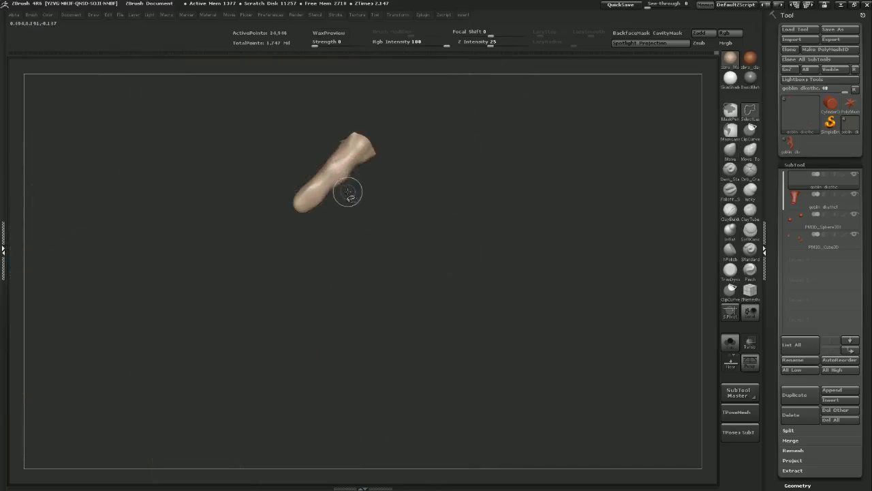
# Build up the base knuckle area of the middle finger with ClayBuildup and smooth the strokes
pyautogui.moveTo(430, 214); pyautogui.dragTo(485, 232)
pyautogui.click(730, 210)
pyautogui.moveTo(428, 205); pyautogui.dragTo(361, 157)
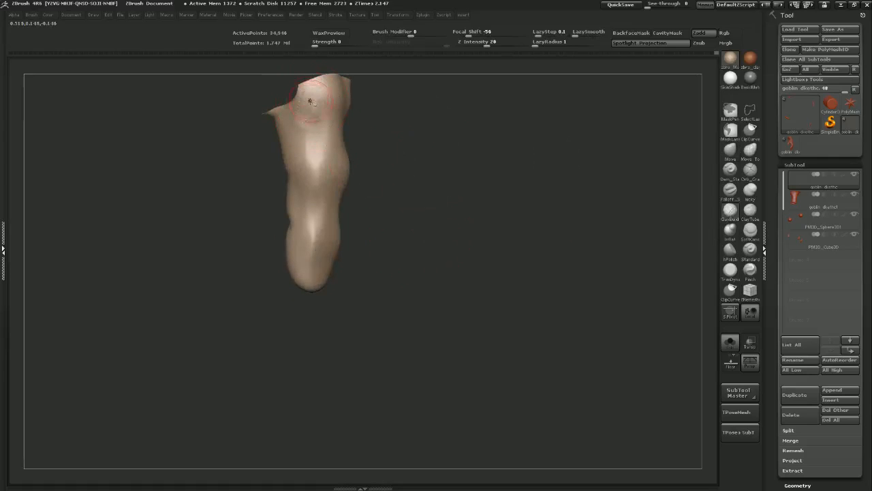
pyautogui.press('shift')
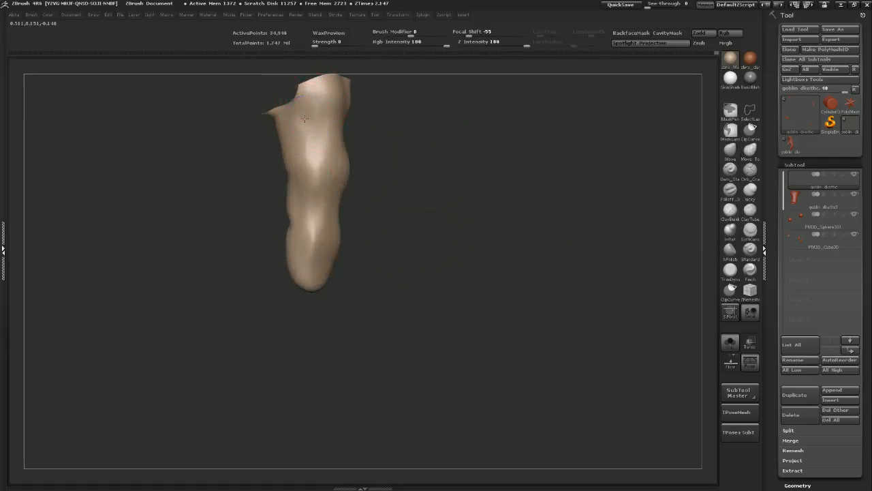
pyautogui.moveTo(415, 136); pyautogui.dragTo(359, 123)
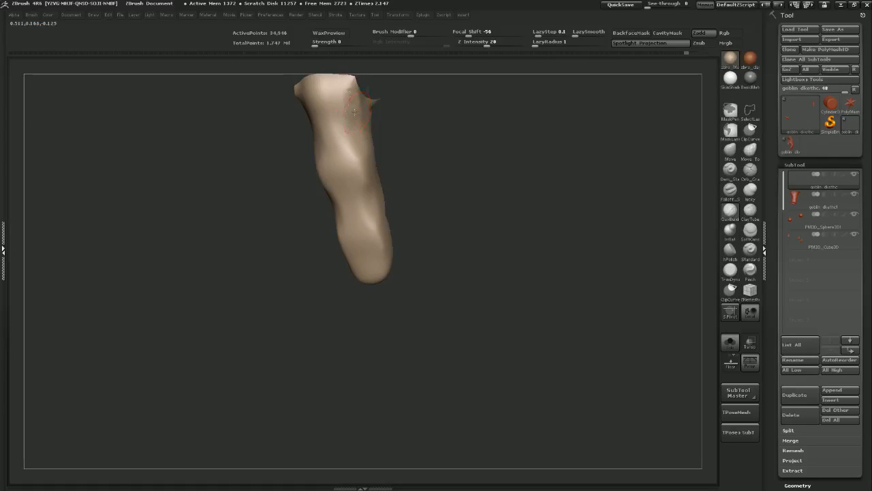
pyautogui.press('shift')
pyautogui.moveTo(427, 145)
pyautogui.mouseDown()
pyautogui.moveTo(379, 136)
pyautogui.moveTo(441, 139)
pyautogui.moveTo(467, 125)
pyautogui.moveTo(344, 163)
pyautogui.mouseUp()
# Lower the middle finger by three subdivision levels and reshape its tip with the Move brush
pyautogui.keyDown('alt'); pyautogui.moveTo(446, 138); pyautogui.dragTo(535, 218); pyautogui.keyUp('alt')
pyautogui.click(730, 150)
pyautogui.moveTo(576, 252); pyautogui.dragTo(650, 216)
pyautogui.press('s')
pyautogui.click(332, 328)
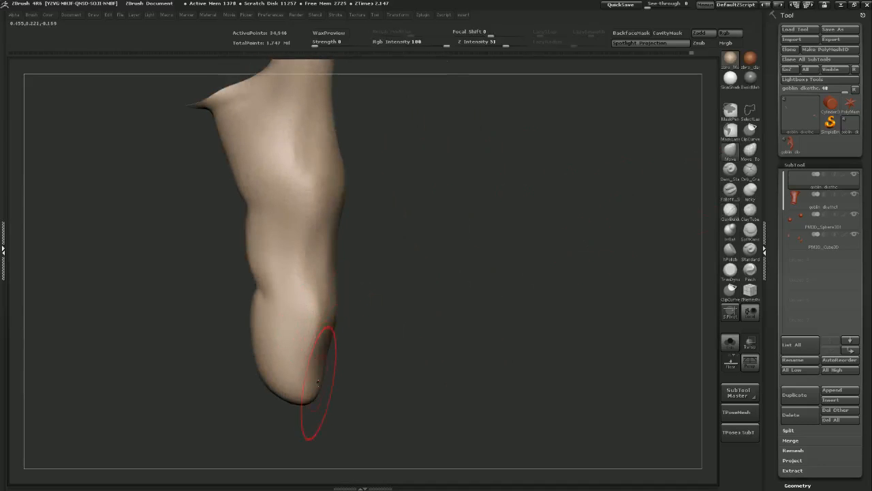
pyautogui.hotkey('shift', 'd')
pyautogui.hotkey('shift', 'd')
pyautogui.hotkey('shift', 'd')
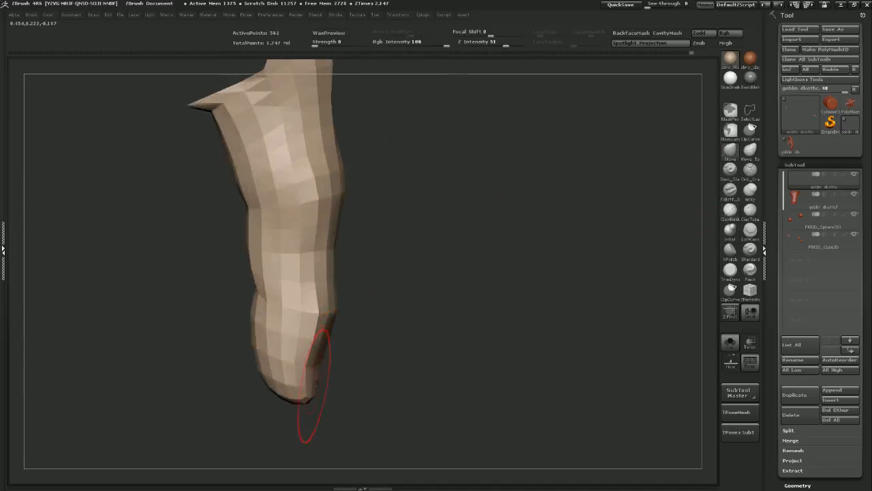
pyautogui.moveTo(370, 349); pyautogui.dragTo(263, 348)
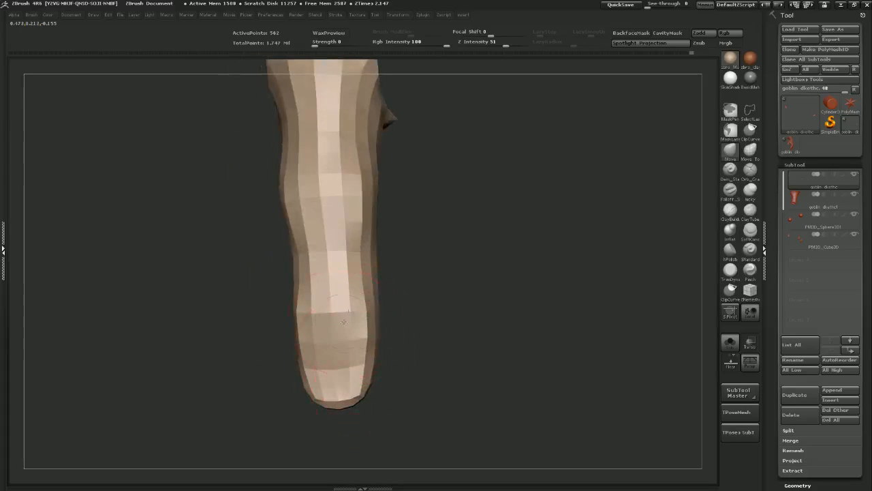
pyautogui.moveTo(402, 235); pyautogui.dragTo(438, 261)
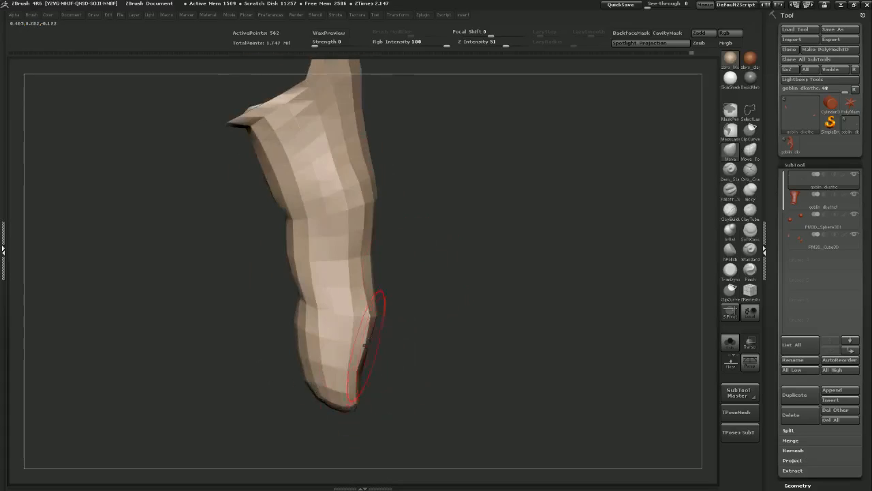
pyautogui.keyDown('alt'); pyautogui.moveTo(389, 382); pyautogui.dragTo(403, 334); pyautogui.keyUp('alt')
pyautogui.moveTo(419, 271)
pyautogui.mouseDown()
pyautogui.moveTo(450, 266)
pyautogui.moveTo(434, 269)
pyautogui.mouseUp()
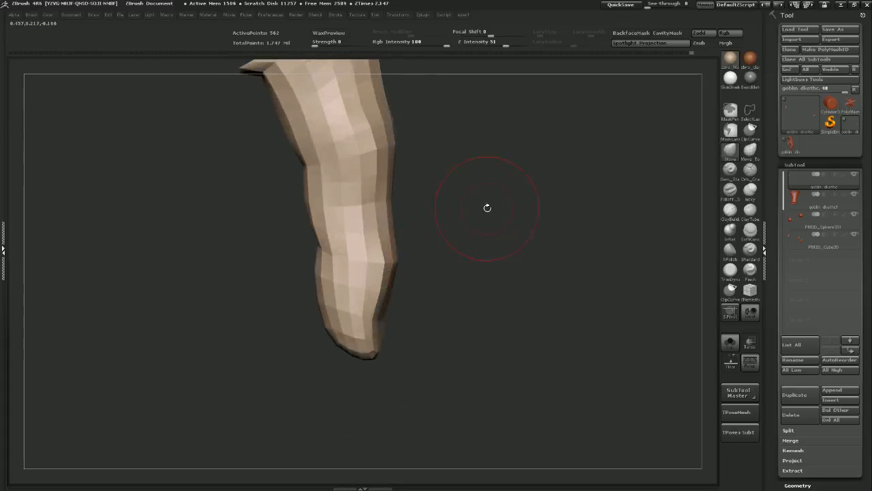
# Return the middle finger to a higher subdivision level and smooth its surface between the joints
pyautogui.press('d')
pyautogui.hotkey('ctrl', 'd')
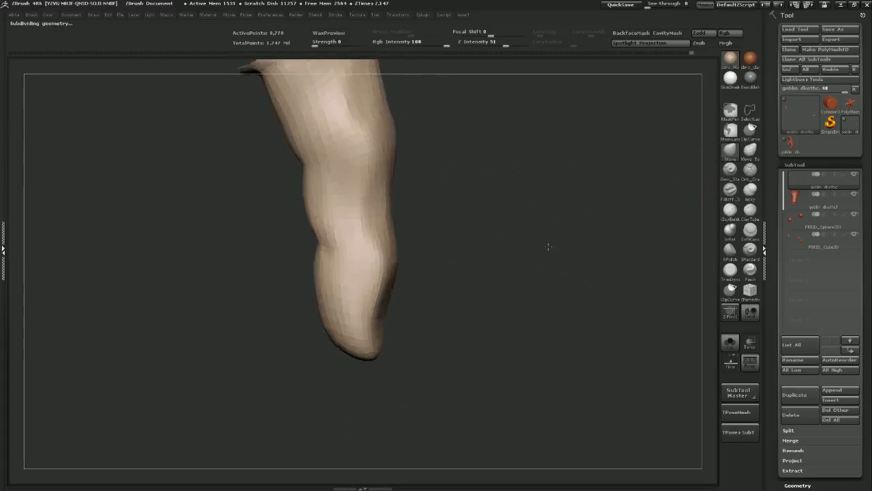
pyautogui.moveTo(549, 247); pyautogui.dragTo(477, 244)
pyautogui.press('s')
pyautogui.moveTo(343, 218); pyautogui.dragTo(334, 218)
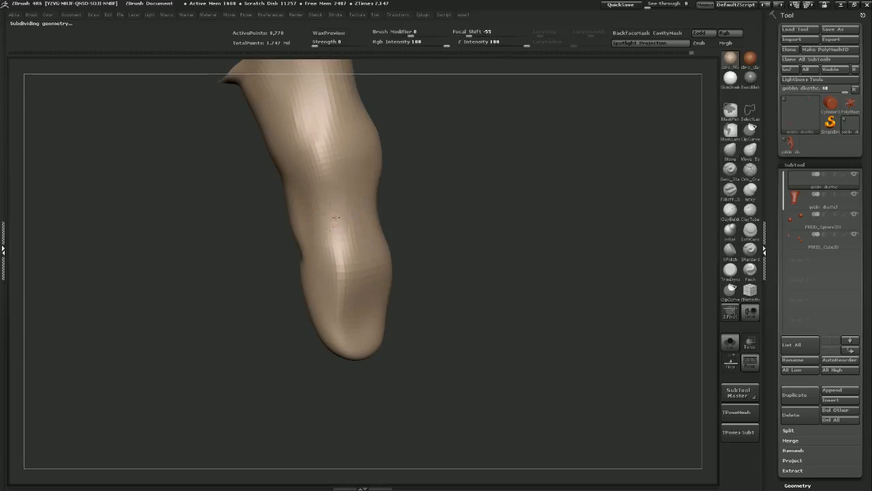
# Smooth the middle finger's surface around the end joint and between the joints
pyautogui.moveTo(436, 306); pyautogui.dragTo(404, 279)
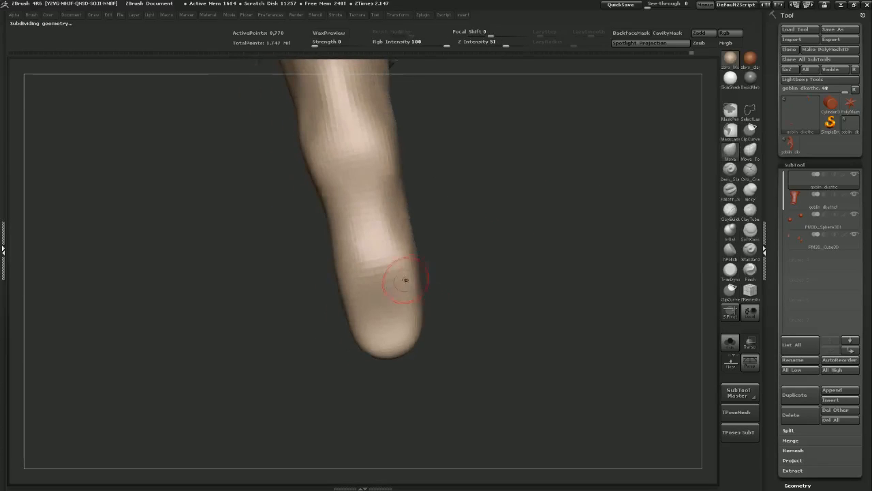
pyautogui.keyDown('shift'); pyautogui.moveTo(383, 235); pyautogui.dragTo(387, 196); pyautogui.keyUp('shift')
pyautogui.moveTo(439, 94)
pyautogui.keyDown('alt'); pyautogui.mouseDown()
pyautogui.moveTo(428, 237)
pyautogui.moveTo(441, 233)
pyautogui.mouseUp(); pyautogui.keyUp('alt')
pyautogui.moveTo(316, 220)
pyautogui.keyDown('shift'); pyautogui.mouseDown()
pyautogui.moveTo(289, 258)
pyautogui.moveTo(304, 257)
pyautogui.mouseUp(); pyautogui.keyUp('shift')
# Build up the underside of the middle finger between its two joints with ClayBuildup and smooth the strokes
pyautogui.moveTo(298, 324); pyautogui.dragTo(600, 220)
pyautogui.click(730, 209)
pyautogui.moveTo(549, 243)
pyautogui.mouseDown()
pyautogui.moveTo(452, 238)
pyautogui.moveTo(347, 160)
pyautogui.moveTo(342, 166)
pyautogui.moveTo(368, 175)
pyautogui.moveTo(396, 223)
pyautogui.moveTo(413, 218)
pyautogui.mouseUp()
pyautogui.press('s')
pyautogui.moveTo(288, 332)
pyautogui.mouseDown()
pyautogui.moveTo(264, 313)
pyautogui.moveTo(300, 292)
pyautogui.mouseUp()
pyautogui.press('s')
pyautogui.moveTo(257, 335); pyautogui.dragTo(213, 340)
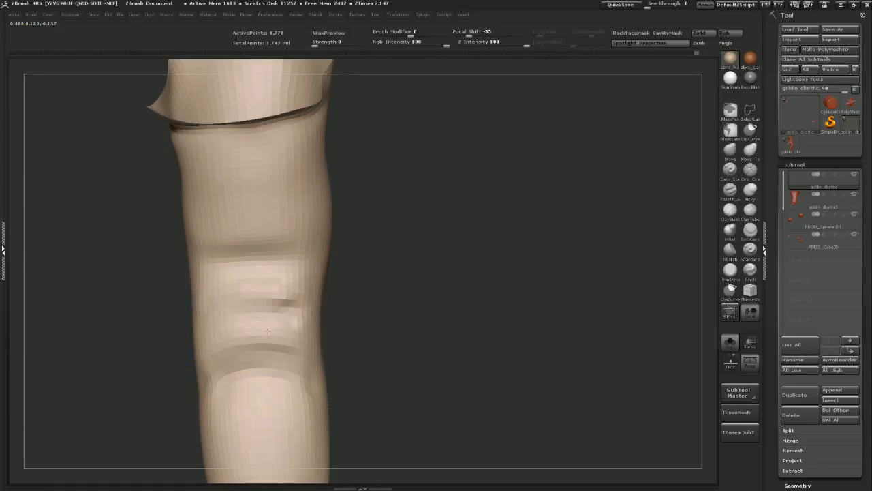
pyautogui.moveTo(374, 304)
pyautogui.mouseDown()
pyautogui.moveTo(321, 313)
pyautogui.moveTo(346, 308)
pyautogui.moveTo(385, 193)
pyautogui.moveTo(310, 266)
pyautogui.moveTo(321, 252)
pyautogui.mouseUp()
pyautogui.moveTo(471, 238); pyautogui.dragTo(366, 211)
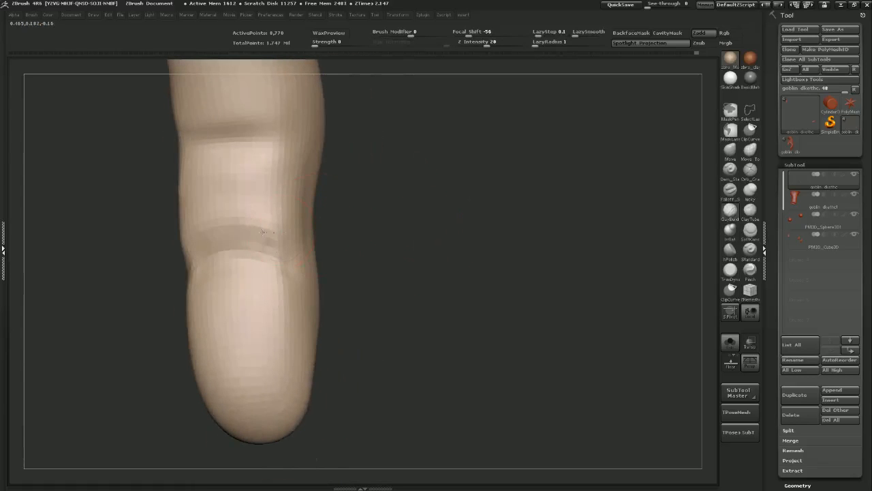
pyautogui.moveTo(263, 231); pyautogui.dragTo(189, 235)
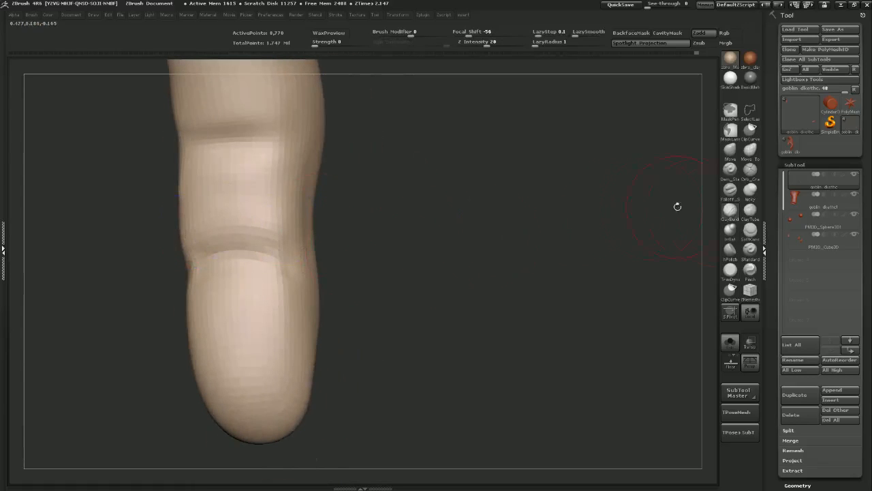
# Carve the crease under the middle finger's end joint with Dam_Standard, extending it around the sides
pyautogui.click(732, 172)
pyautogui.moveTo(586, 237)
pyautogui.mouseDown()
pyautogui.moveTo(351, 265)
pyautogui.moveTo(425, 248)
pyautogui.moveTo(501, 244)
pyautogui.mouseUp()
pyautogui.moveTo(365, 252)
pyautogui.mouseDown()
pyautogui.moveTo(339, 237)
pyautogui.moveTo(361, 243)
pyautogui.mouseUp()
pyautogui.moveTo(458, 244); pyautogui.dragTo(528, 235)
pyautogui.moveTo(315, 231); pyautogui.dragTo(293, 240)
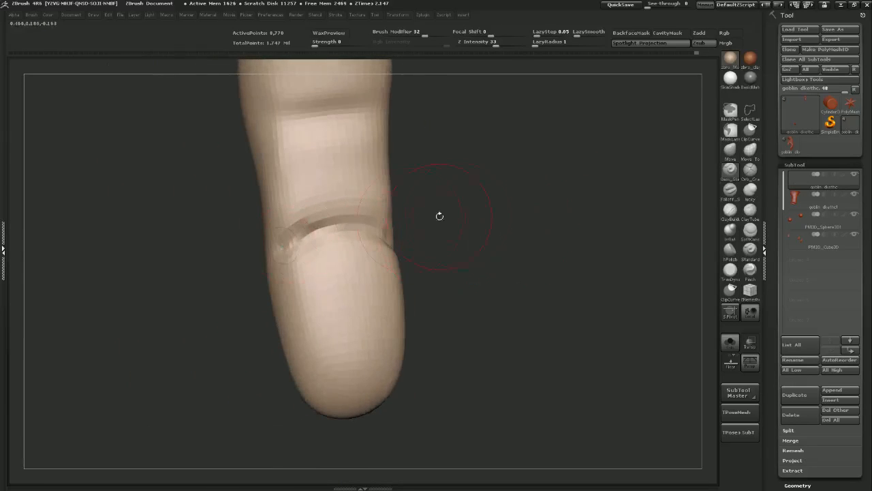
pyautogui.moveTo(440, 215); pyautogui.dragTo(497, 218)
pyautogui.moveTo(307, 242); pyautogui.dragTo(269, 247)
pyautogui.moveTo(346, 239)
pyautogui.mouseDown()
pyautogui.moveTo(378, 228)
pyautogui.moveTo(331, 233)
pyautogui.mouseUp()
# Carve the crease under the middle finger's second joint with Dam_Standard, continuing it around both sides
pyautogui.moveTo(243, 171)
pyautogui.mouseDown()
pyautogui.moveTo(294, 161)
pyautogui.moveTo(267, 166)
pyautogui.mouseUp()
pyautogui.moveTo(375, 154); pyautogui.dragTo(433, 146)
pyautogui.moveTo(291, 173)
pyautogui.mouseDown()
pyautogui.moveTo(232, 147)
pyautogui.moveTo(251, 167)
pyautogui.mouseUp()
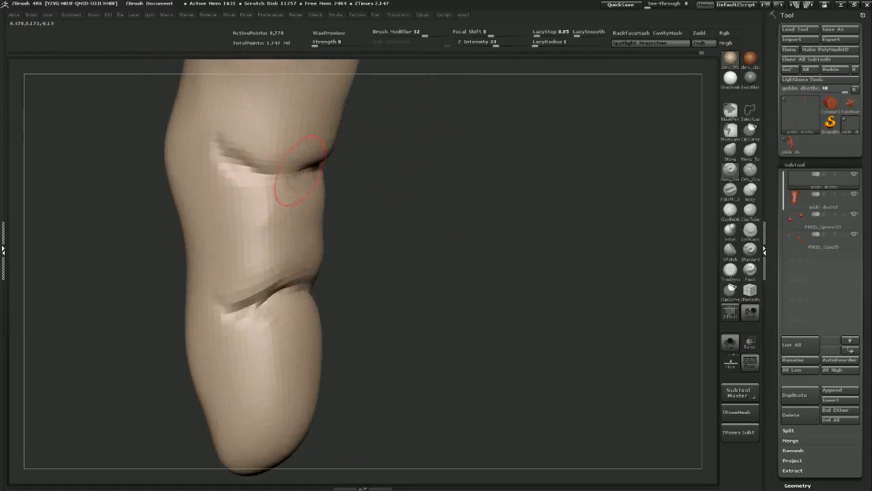
pyautogui.moveTo(378, 171); pyautogui.dragTo(327, 180)
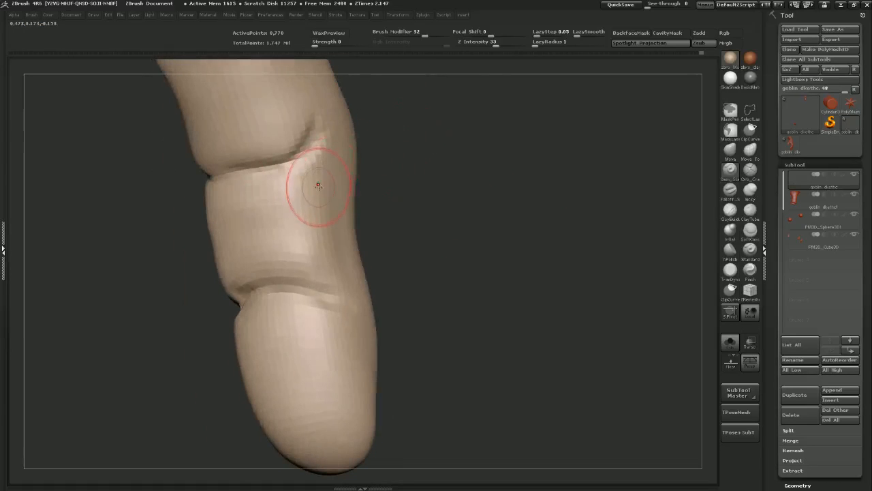
pyautogui.moveTo(351, 127)
pyautogui.mouseDown()
pyautogui.moveTo(362, 133)
pyautogui.moveTo(424, 110)
pyautogui.moveTo(413, 120)
pyautogui.mouseUp()
# Soften the ends of the second-joint crease and smooth the surrounding surface of the middle finger
pyautogui.keyDown('shift'); pyautogui.moveTo(263, 129); pyautogui.dragTo(252, 158); pyautogui.keyUp('shift')
pyautogui.moveTo(334, 145); pyautogui.dragTo(386, 175)
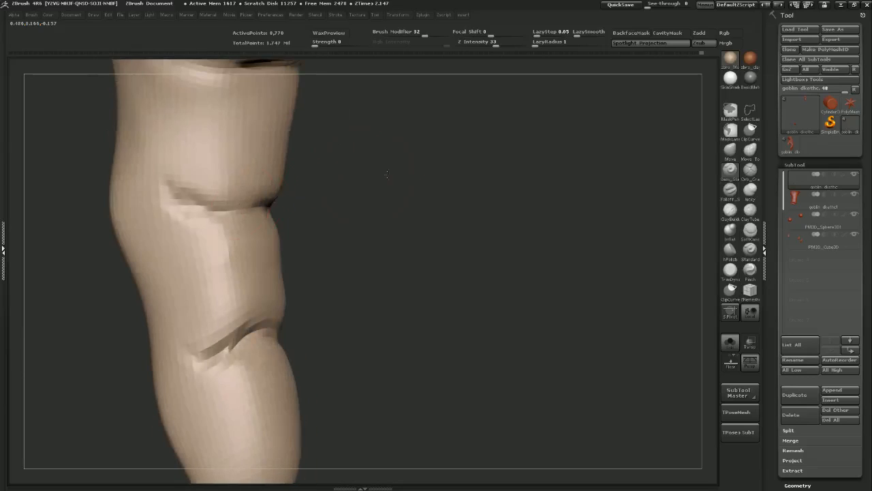
pyautogui.moveTo(195, 211)
pyautogui.keyDown('shift'); pyautogui.mouseDown()
pyautogui.moveTo(158, 191)
pyautogui.moveTo(210, 206)
pyautogui.mouseUp(); pyautogui.keyUp('shift')
pyautogui.moveTo(341, 187); pyautogui.dragTo(221, 212)
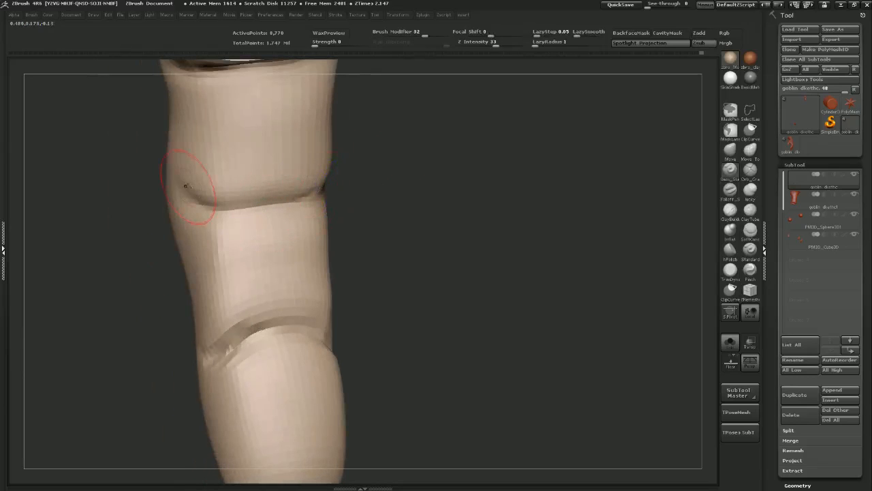
pyautogui.moveTo(348, 191)
pyautogui.mouseDown()
pyautogui.moveTo(238, 205)
pyautogui.moveTo(407, 186)
pyautogui.moveTo(357, 259)
pyautogui.moveTo(434, 255)
pyautogui.moveTo(424, 254)
pyautogui.mouseUp()
pyautogui.moveTo(375, 235); pyautogui.dragTo(317, 249)
pyautogui.keyDown('shift'); pyautogui.moveTo(267, 265); pyautogui.dragTo(238, 200); pyautogui.keyUp('shift')
pyautogui.moveTo(368, 211)
pyautogui.mouseDown()
pyautogui.moveTo(402, 250)
pyautogui.moveTo(450, 247)
pyautogui.moveTo(388, 250)
pyautogui.mouseUp()
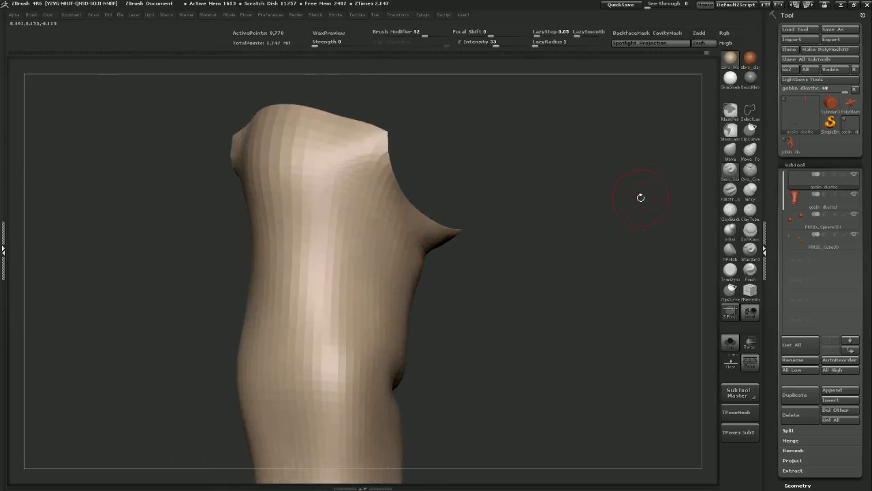
# Refine the base segment of the middle finger above the second-joint crease with ClayBuildup
pyautogui.click(732, 211)
pyautogui.moveTo(613, 253); pyautogui.dragTo(525, 259)
pyautogui.moveTo(338, 213)
pyautogui.mouseDown()
pyautogui.moveTo(396, 238)
pyautogui.moveTo(409, 257)
pyautogui.moveTo(354, 232)
pyautogui.moveTo(360, 264)
pyautogui.moveTo(418, 239)
pyautogui.mouseUp()
pyautogui.moveTo(354, 255)
pyautogui.mouseDown()
pyautogui.moveTo(389, 225)
pyautogui.moveTo(415, 257)
pyautogui.moveTo(337, 210)
pyautogui.moveTo(342, 190)
pyautogui.mouseUp()
pyautogui.moveTo(501, 302)
pyautogui.mouseDown()
pyautogui.moveTo(480, 304)
pyautogui.moveTo(413, 273)
pyautogui.mouseUp()
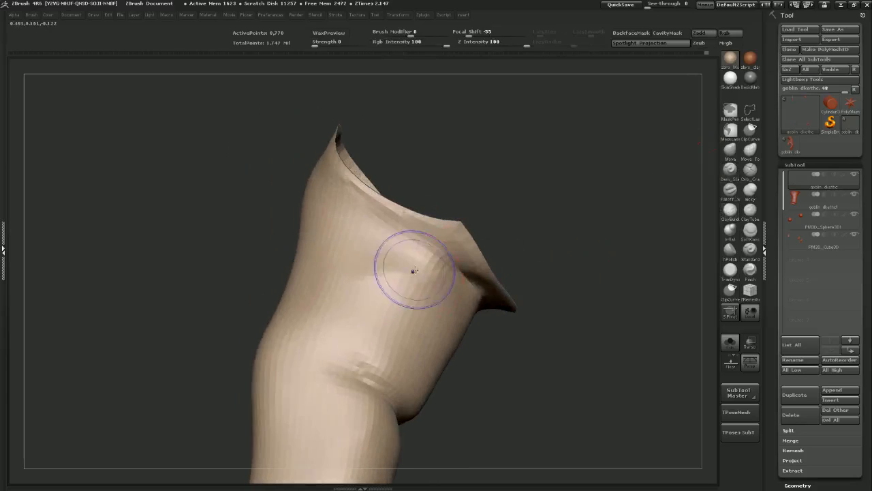
# Smooth the surface of the finger's upper segment just below its open base edge
pyautogui.moveTo(522, 353)
pyautogui.mouseDown()
pyautogui.moveTo(477, 292)
pyautogui.moveTo(442, 312)
pyautogui.mouseUp()
pyautogui.moveTo(503, 294)
pyautogui.mouseDown()
pyautogui.moveTo(422, 305)
pyautogui.moveTo(417, 285)
pyautogui.mouseUp()
pyautogui.moveTo(471, 274); pyautogui.dragTo(408, 289)
pyautogui.moveTo(480, 294)
pyautogui.mouseDown()
pyautogui.moveTo(430, 315)
pyautogui.moveTo(430, 332)
pyautogui.moveTo(453, 323)
pyautogui.moveTo(436, 360)
pyautogui.mouseUp()
pyautogui.moveTo(485, 317)
pyautogui.mouseDown()
pyautogui.moveTo(455, 360)
pyautogui.moveTo(439, 358)
pyautogui.moveTo(415, 305)
pyautogui.moveTo(510, 289)
pyautogui.mouseUp()
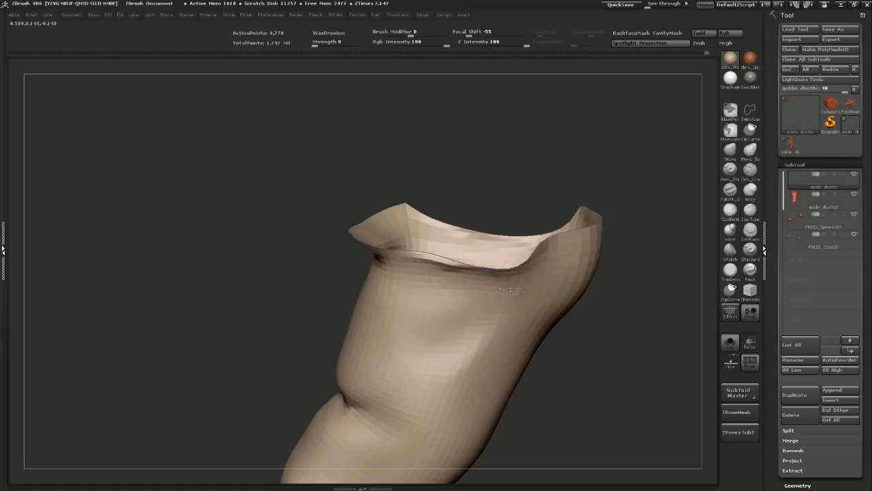
pyautogui.moveTo(593, 357); pyautogui.dragTo(507, 297)
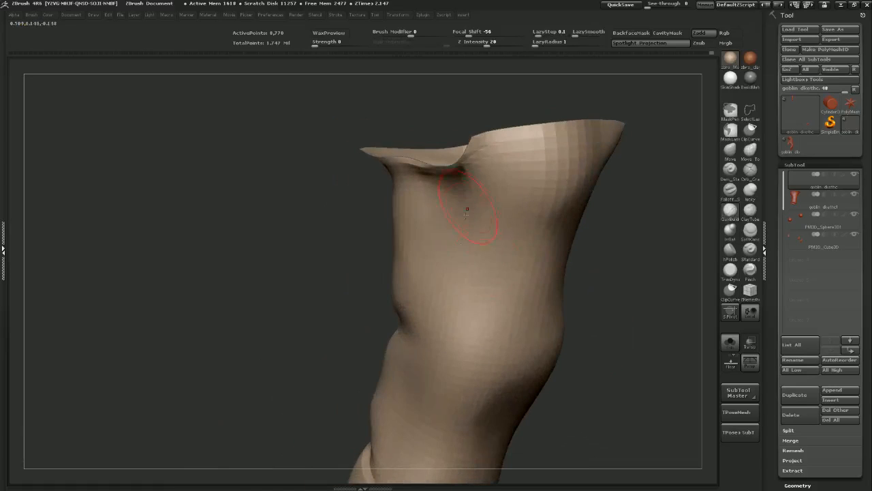
# Build up form on the finger's upper segment between the open base and the first joint crease
pyautogui.moveTo(346, 291)
pyautogui.mouseDown()
pyautogui.moveTo(403, 276)
pyautogui.moveTo(429, 219)
pyautogui.moveTo(435, 253)
pyautogui.mouseUp()
pyautogui.moveTo(538, 338); pyautogui.dragTo(436, 308)
pyautogui.moveTo(266, 300)
pyautogui.mouseDown()
pyautogui.moveTo(312, 302)
pyautogui.moveTo(402, 232)
pyautogui.mouseUp()
pyautogui.moveTo(414, 169)
pyautogui.mouseDown()
pyautogui.moveTo(400, 196)
pyautogui.moveTo(406, 204)
pyautogui.moveTo(405, 169)
pyautogui.moveTo(420, 236)
pyautogui.mouseUp()
pyautogui.moveTo(545, 247); pyautogui.dragTo(300, 266)
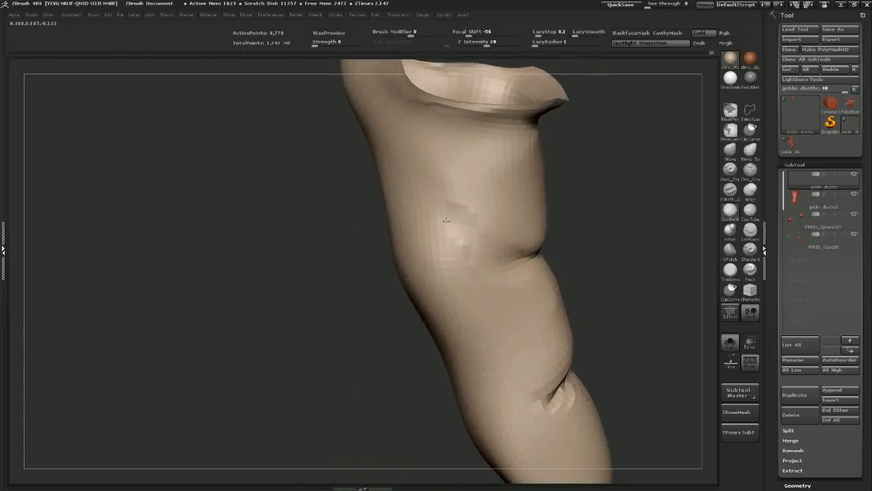
# Add clay to the side of the finger where the first joint crease fades out, and smooth the strokes
pyautogui.moveTo(481, 262); pyautogui.dragTo(452, 223)
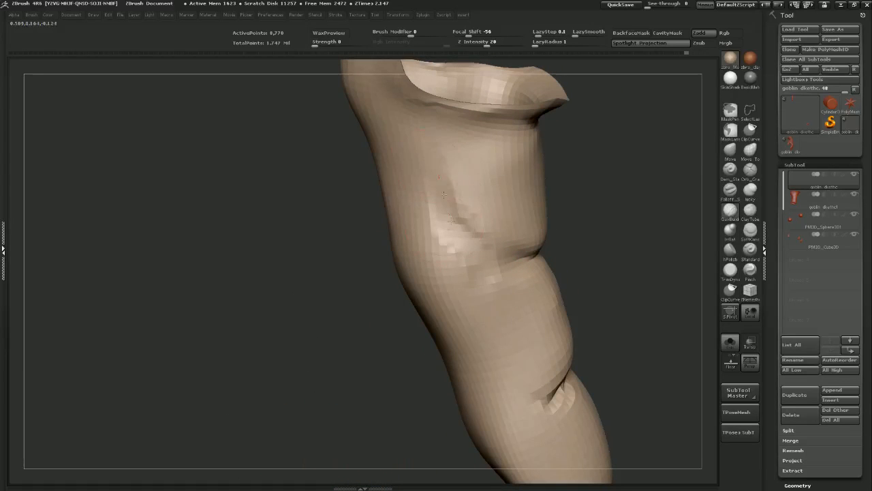
pyautogui.moveTo(445, 207)
pyautogui.mouseDown()
pyautogui.moveTo(452, 239)
pyautogui.moveTo(468, 244)
pyautogui.mouseUp()
pyautogui.keyDown('shift'); pyautogui.moveTo(472, 279); pyautogui.dragTo(489, 272); pyautogui.keyUp('shift')
pyautogui.moveTo(599, 228); pyautogui.dragTo(563, 236)
pyautogui.keyDown('shift'); pyautogui.moveTo(448, 200); pyautogui.dragTo(455, 225); pyautogui.keyUp('shift')
pyautogui.moveTo(417, 278); pyautogui.dragTo(467, 276)
pyautogui.moveTo(523, 236)
pyautogui.mouseDown()
pyautogui.moveTo(533, 261)
pyautogui.moveTo(529, 241)
pyautogui.mouseUp()
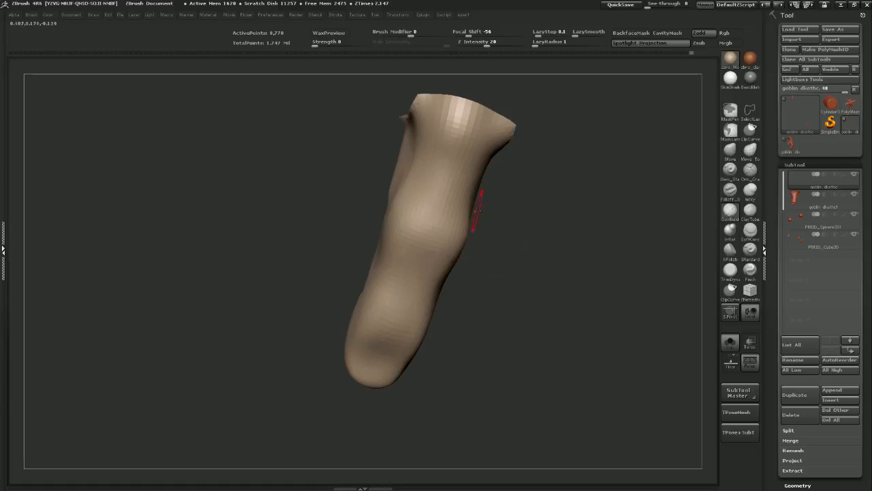
# Refine and smooth the surface of the fingertip with light clay strokes
pyautogui.moveTo(512, 281)
pyautogui.keyDown('alt'); pyautogui.mouseDown()
pyautogui.moveTo(516, 306)
pyautogui.moveTo(563, 224)
pyautogui.moveTo(536, 212)
pyautogui.moveTo(512, 221)
pyautogui.moveTo(533, 221)
pyautogui.moveTo(496, 222)
pyautogui.mouseUp(); pyautogui.keyUp('alt')
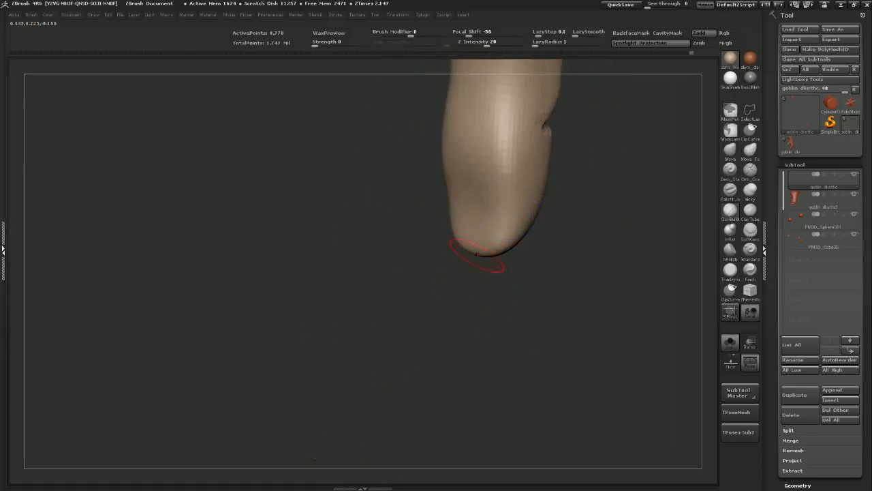
pyautogui.moveTo(489, 270); pyautogui.dragTo(512, 267)
pyautogui.keyDown('shift'); pyautogui.moveTo(463, 211); pyautogui.dragTo(471, 195); pyautogui.keyUp('shift')
pyautogui.moveTo(557, 246); pyautogui.dragTo(586, 238)
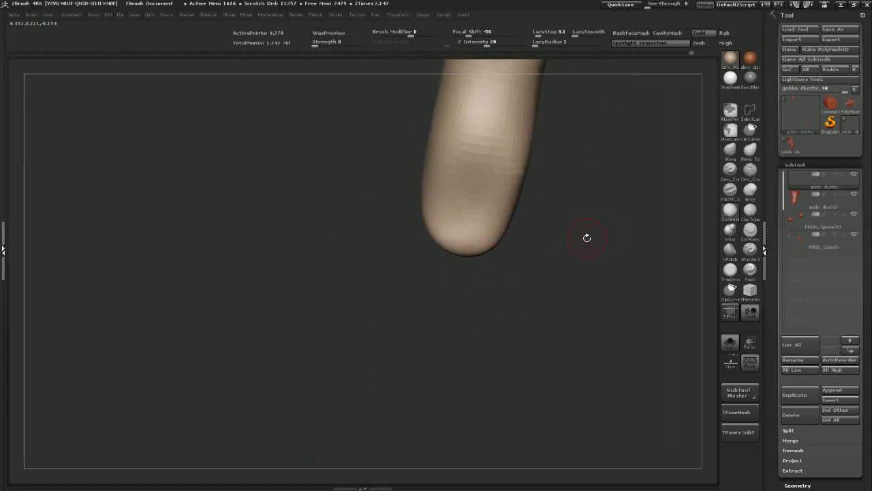
# Reshape the fingertip's silhouette with the Move brush, slightly lengthening the rounded end
pyautogui.click(730, 150)
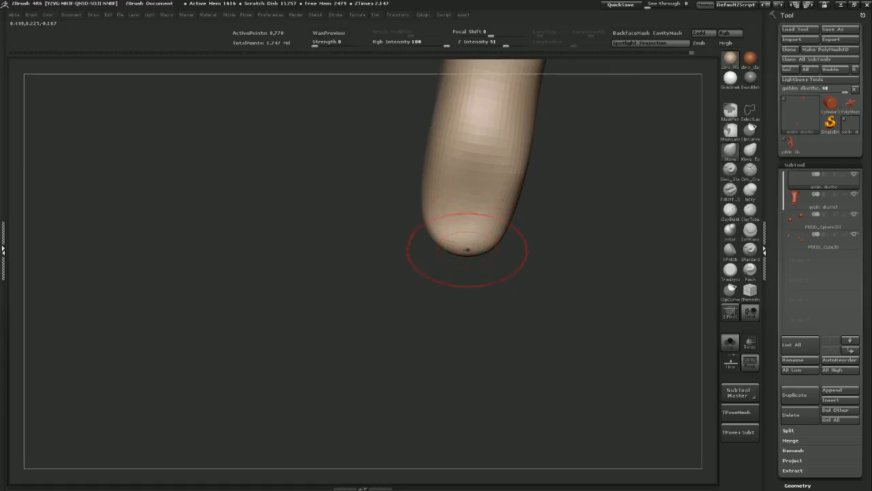
pyautogui.moveTo(464, 249); pyautogui.dragTo(468, 258)
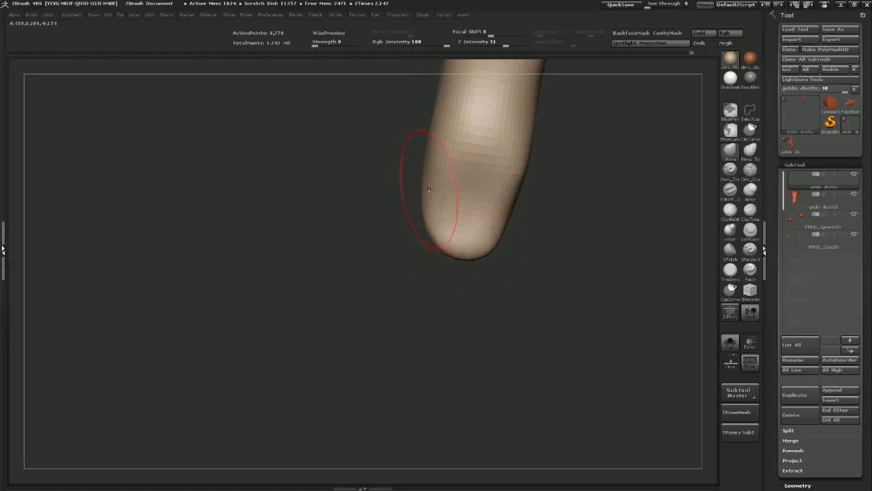
pyautogui.moveTo(540, 242); pyautogui.dragTo(548, 209)
pyautogui.press('s')
pyautogui.moveTo(495, 155)
pyautogui.mouseDown()
pyautogui.moveTo(487, 154)
pyautogui.moveTo(493, 160)
pyautogui.mouseUp()
pyautogui.moveTo(552, 201)
pyautogui.mouseDown()
pyautogui.moveTo(508, 185)
pyautogui.moveTo(527, 189)
pyautogui.moveTo(566, 172)
pyautogui.mouseUp()
# Build up the back of the fingertip with the ClayBuildup brush
pyautogui.click(731, 210)
pyautogui.moveTo(583, 204)
pyautogui.mouseDown()
pyautogui.moveTo(541, 193)
pyautogui.moveTo(524, 168)
pyautogui.mouseUp()
pyautogui.moveTo(461, 184)
pyautogui.mouseDown()
pyautogui.moveTo(481, 209)
pyautogui.moveTo(476, 221)
pyautogui.moveTo(464, 218)
pyautogui.moveTo(482, 203)
pyautogui.moveTo(490, 217)
pyautogui.moveTo(469, 189)
pyautogui.moveTo(491, 225)
pyautogui.mouseUp()
pyautogui.moveTo(543, 210)
pyautogui.mouseDown()
pyautogui.moveTo(563, 223)
pyautogui.moveTo(625, 207)
pyautogui.mouseUp()
# Subdivide the finger mesh once, carve the fingernail outline with the Dam_Standard brush, and smooth around it
pyautogui.click(733, 171)
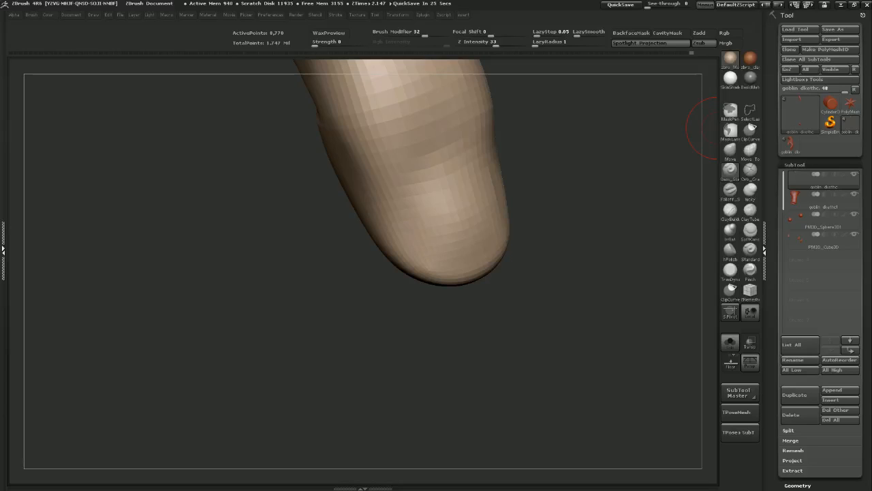
pyautogui.hotkey('ctrl', 'd')
pyautogui.moveTo(507, 182)
pyautogui.mouseDown()
pyautogui.moveTo(541, 175)
pyautogui.moveTo(462, 175)
pyautogui.moveTo(504, 225)
pyautogui.moveTo(485, 266)
pyautogui.moveTo(442, 271)
pyautogui.mouseUp()
pyautogui.moveTo(411, 200)
pyautogui.mouseDown()
pyautogui.moveTo(431, 259)
pyautogui.moveTo(452, 265)
pyautogui.moveTo(453, 242)
pyautogui.moveTo(473, 259)
pyautogui.moveTo(501, 241)
pyautogui.mouseUp()
pyautogui.moveTo(496, 179)
pyautogui.mouseDown()
pyautogui.moveTo(504, 222)
pyautogui.moveTo(495, 251)
pyautogui.moveTo(472, 264)
pyautogui.moveTo(442, 263)
pyautogui.moveTo(412, 203)
pyautogui.mouseUp()
pyautogui.moveTo(423, 237); pyautogui.dragTo(410, 193)
pyautogui.keyDown('shift'); pyautogui.moveTo(477, 160); pyautogui.dragTo(504, 191); pyautogui.keyUp('shift')
# Swell the flesh along both sides of the fingernail with the Inflate brush
pyautogui.moveTo(613, 235)
pyautogui.mouseDown()
pyautogui.moveTo(594, 263)
pyautogui.moveTo(629, 234)
pyautogui.moveTo(612, 223)
pyautogui.moveTo(590, 235)
pyautogui.mouseUp()
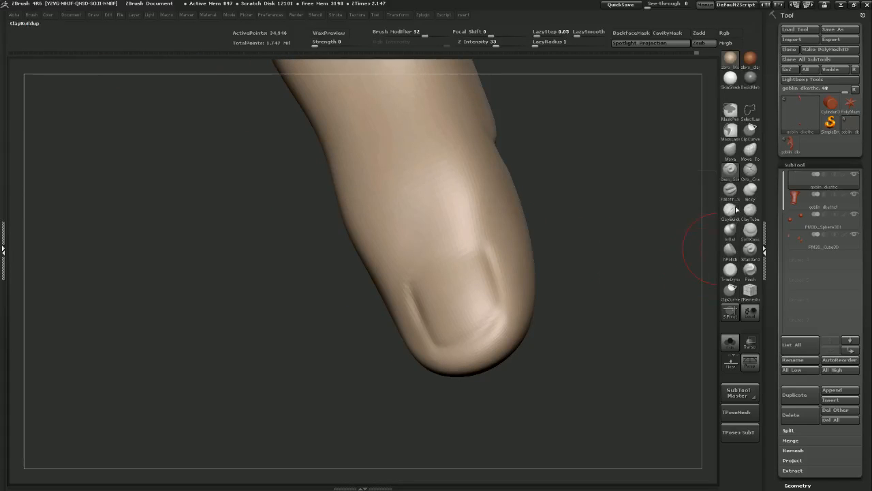
pyautogui.click(730, 232)
pyautogui.moveTo(635, 281); pyautogui.dragTo(586, 283)
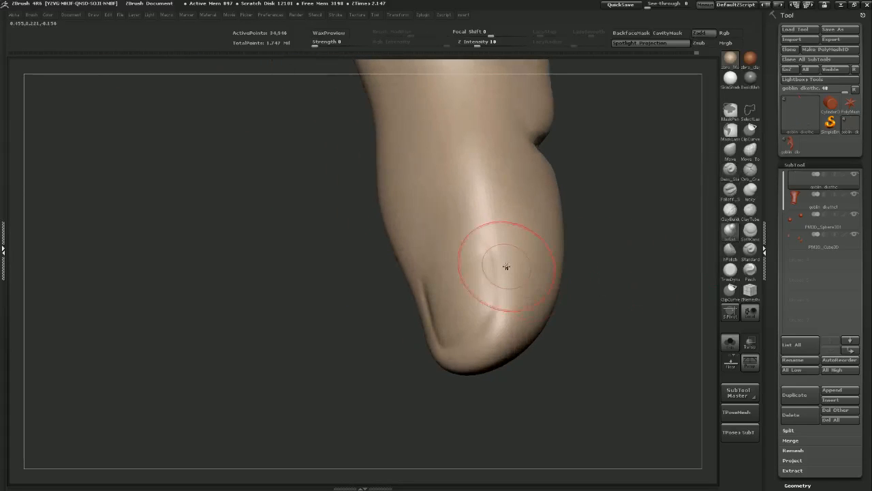
pyautogui.moveTo(509, 278); pyautogui.dragTo(506, 308)
pyautogui.moveTo(572, 324)
pyautogui.mouseDown()
pyautogui.moveTo(604, 327)
pyautogui.moveTo(600, 340)
pyautogui.mouseUp()
pyautogui.moveTo(411, 304); pyautogui.dragTo(420, 337)
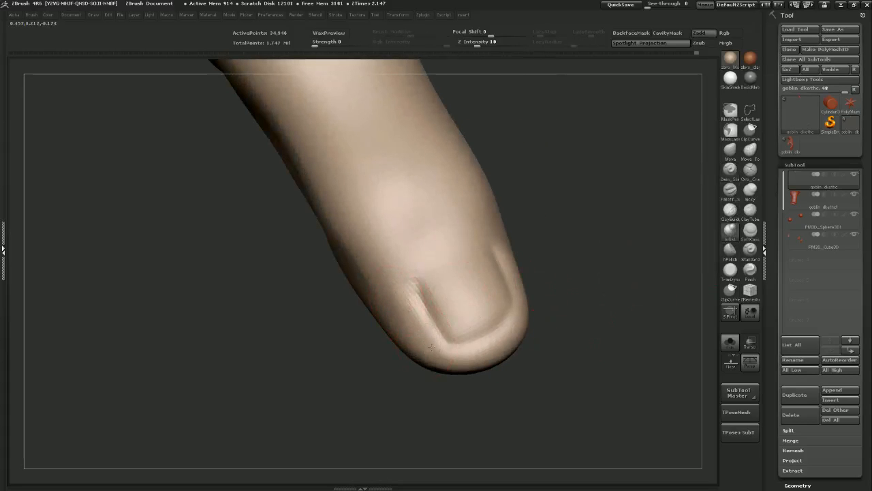
# Inflate skin folds across the base of the fingernail and soften them by smoothing
pyautogui.moveTo(409, 409); pyautogui.dragTo(444, 405)
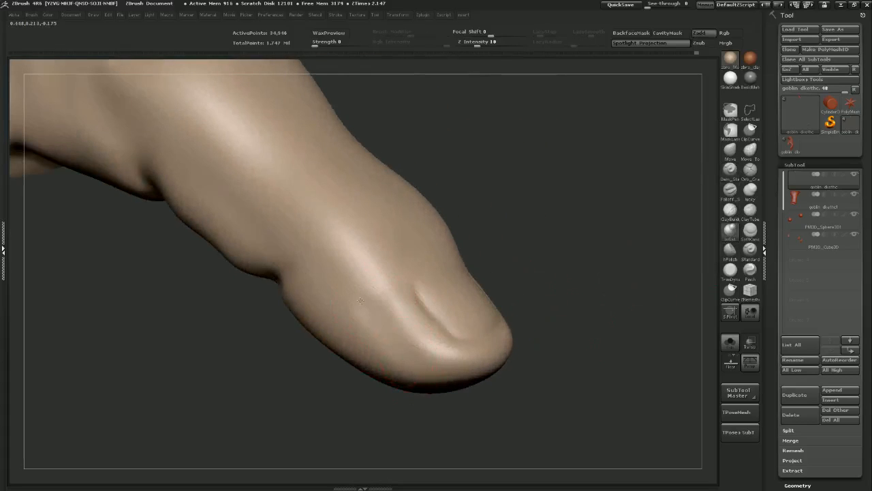
pyautogui.moveTo(539, 327)
pyautogui.mouseDown()
pyautogui.moveTo(554, 341)
pyautogui.moveTo(583, 320)
pyautogui.moveTo(528, 326)
pyautogui.moveTo(494, 310)
pyautogui.mouseUp()
pyautogui.moveTo(411, 386); pyautogui.dragTo(396, 382)
pyautogui.moveTo(415, 219)
pyautogui.mouseDown()
pyautogui.moveTo(407, 290)
pyautogui.moveTo(401, 242)
pyautogui.moveTo(386, 245)
pyautogui.moveTo(354, 284)
pyautogui.mouseUp()
pyautogui.moveTo(402, 233); pyautogui.dragTo(353, 310)
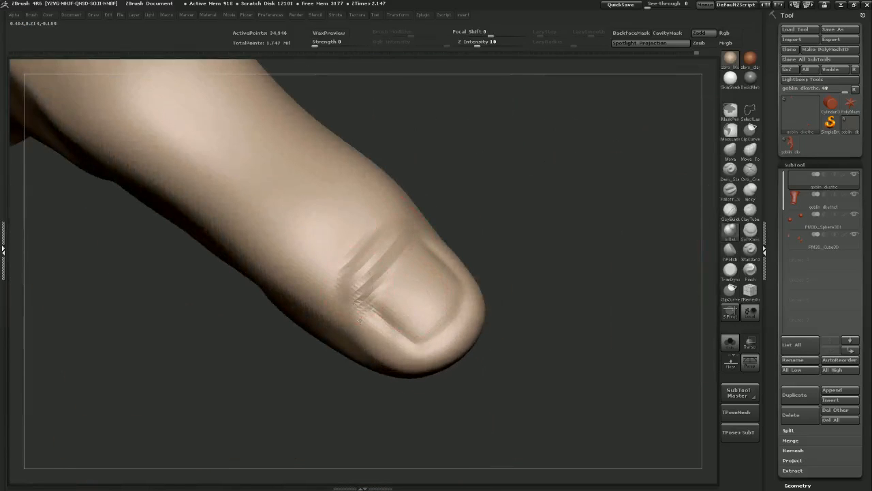
pyautogui.moveTo(492, 235); pyautogui.dragTo(423, 232)
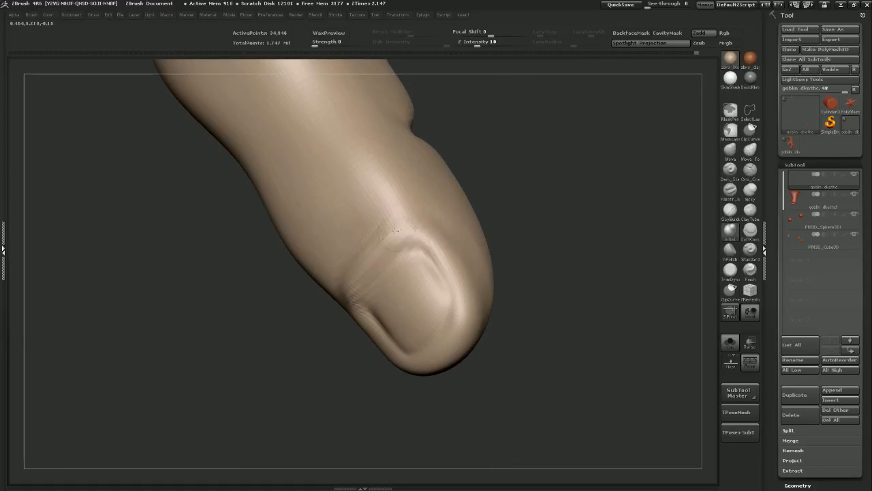
pyautogui.moveTo(497, 206)
pyautogui.mouseDown()
pyautogui.moveTo(523, 222)
pyautogui.moveTo(423, 263)
pyautogui.mouseUp()
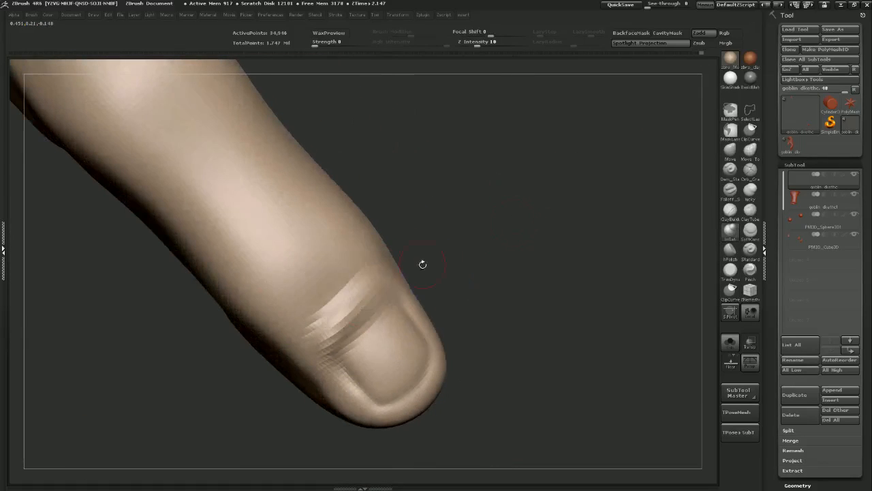
pyautogui.keyDown('shift'); pyautogui.moveTo(373, 277); pyautogui.dragTo(344, 303); pyautogui.keyUp('shift')
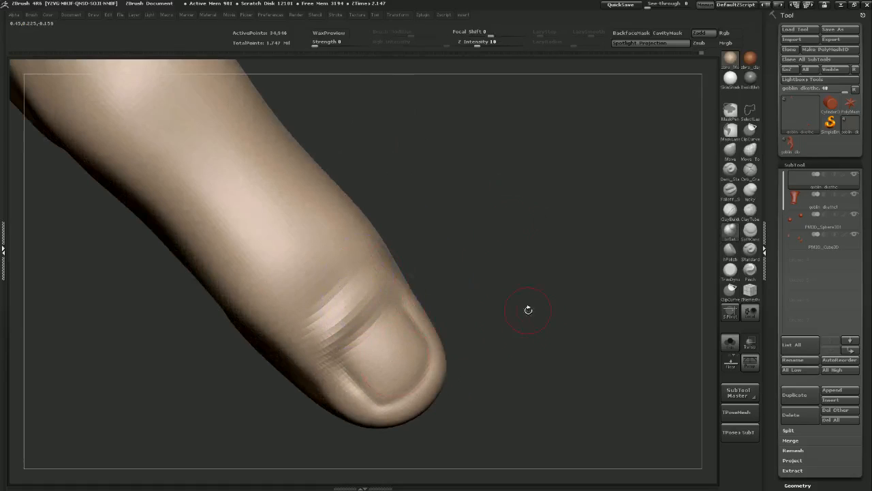
pyautogui.keyDown('alt'); pyautogui.moveTo(528, 309); pyautogui.dragTo(672, 153); pyautogui.keyUp('alt')
# Carve the groove between the cuticle fold and the nail with the Dam_Standard brush
pyautogui.click(730, 171)
pyautogui.moveTo(617, 169)
pyautogui.mouseDown()
pyautogui.moveTo(614, 181)
pyautogui.moveTo(578, 183)
pyautogui.mouseUp()
pyautogui.moveTo(477, 246); pyautogui.dragTo(438, 282)
pyautogui.moveTo(540, 204)
pyautogui.mouseDown()
pyautogui.moveTo(566, 211)
pyautogui.moveTo(548, 249)
pyautogui.mouseUp()
# Adjust the base edge of the fingernail under the cuticle fold with the Move brush
pyautogui.click(732, 152)
pyautogui.press('s')
pyautogui.moveTo(457, 283)
pyautogui.mouseDown()
pyautogui.moveTo(468, 283)
pyautogui.moveTo(443, 259)
pyautogui.mouseUp()
pyautogui.moveTo(490, 335)
pyautogui.mouseDown()
pyautogui.moveTo(499, 337)
pyautogui.moveTo(499, 326)
pyautogui.mouseUp()
pyautogui.moveTo(450, 270); pyautogui.dragTo(443, 263)
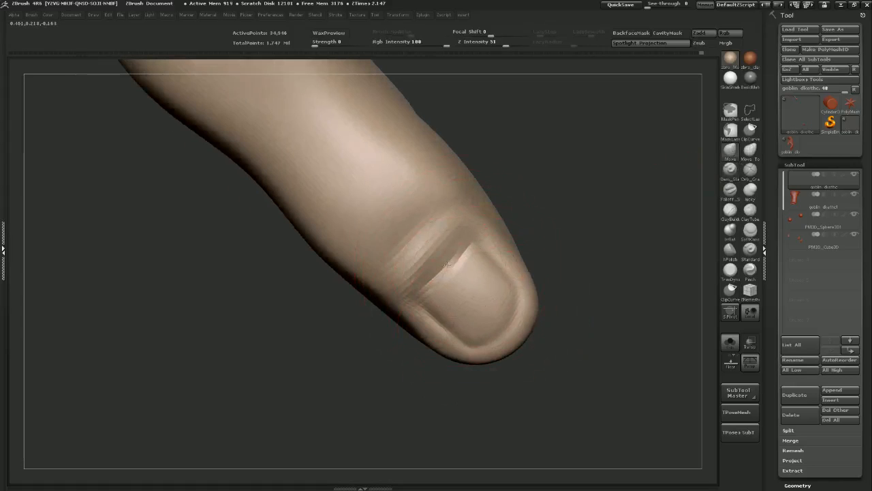
pyautogui.moveTo(556, 195); pyautogui.dragTo(541, 202)
# Reshape the crease nearest the fingertip with the Move brush from both sides of the finger
pyautogui.moveTo(585, 220)
pyautogui.mouseDown()
pyautogui.moveTo(537, 239)
pyautogui.moveTo(583, 183)
pyautogui.moveTo(554, 255)
pyautogui.moveTo(536, 199)
pyautogui.moveTo(545, 280)
pyautogui.mouseUp()
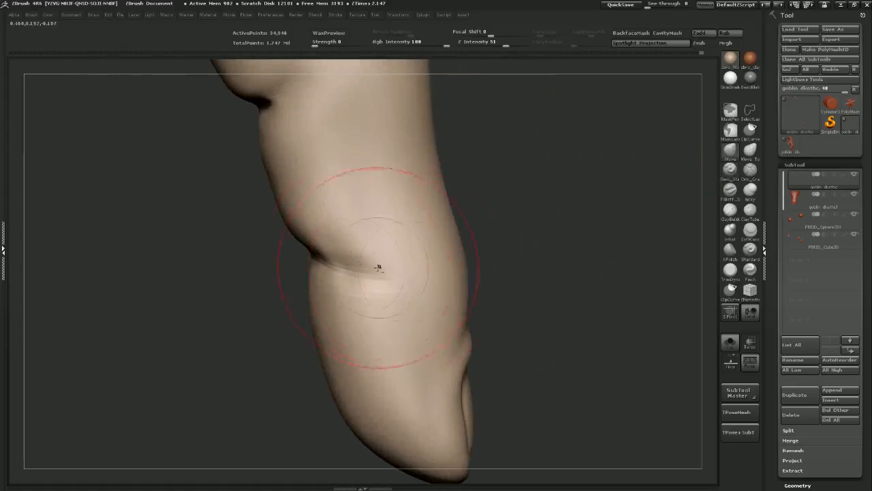
pyautogui.moveTo(375, 278); pyautogui.dragTo(366, 257)
pyautogui.moveTo(256, 300); pyautogui.dragTo(349, 292)
pyautogui.moveTo(311, 261); pyautogui.dragTo(311, 254)
pyautogui.moveTo(397, 246); pyautogui.dragTo(471, 255)
pyautogui.moveTo(285, 278); pyautogui.dragTo(280, 268)
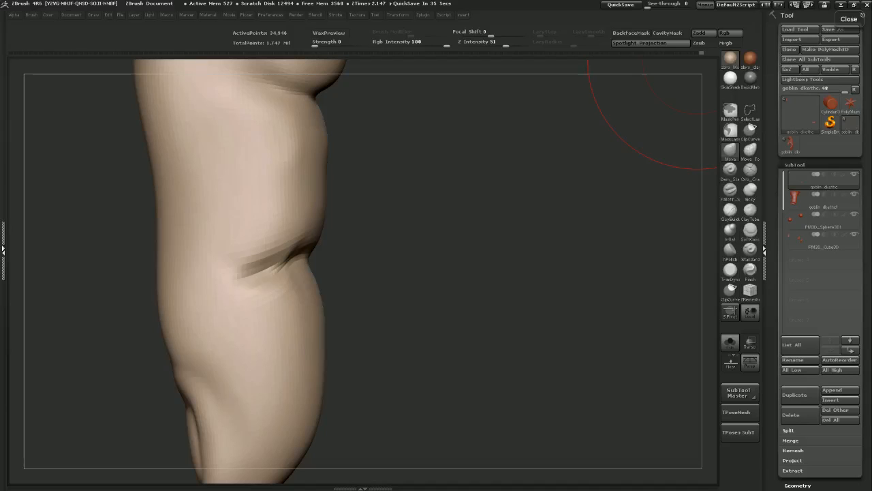
# Adjust the profile of the middle finger pad between the two creases and smooth its surface
pyautogui.moveTo(384, 228)
pyautogui.mouseDown()
pyautogui.moveTo(413, 211)
pyautogui.moveTo(420, 223)
pyautogui.mouseUp()
pyautogui.press('s')
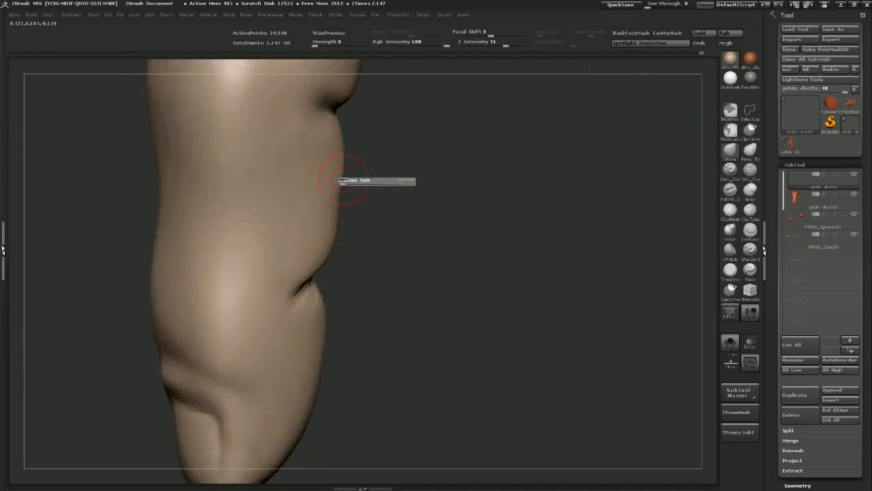
pyautogui.moveTo(402, 187); pyautogui.dragTo(381, 194)
pyautogui.keyDown('shift'); pyautogui.moveTo(325, 179); pyautogui.dragTo(310, 174); pyautogui.keyUp('shift')
pyautogui.moveTo(389, 184)
pyautogui.mouseDown()
pyautogui.moveTo(405, 209)
pyautogui.moveTo(436, 218)
pyautogui.mouseUp()
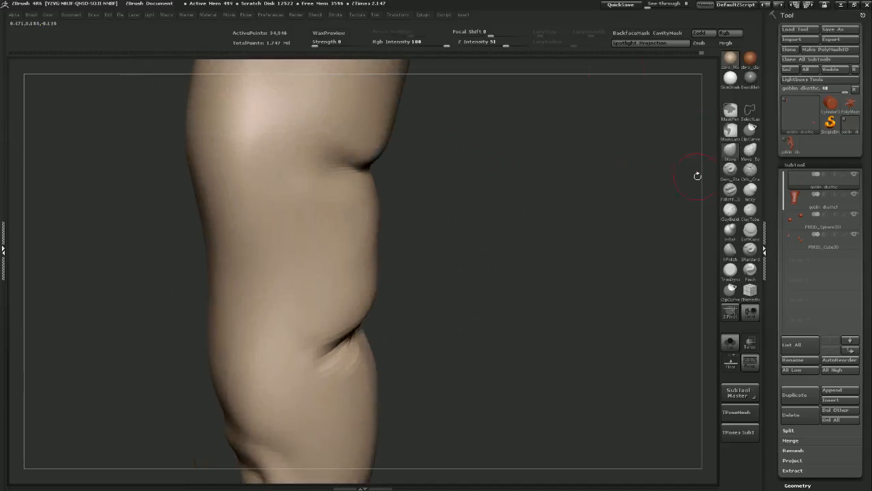
# Build up the underside of the middle segment with ClayBuildup strokes across the pad between the two creases
pyautogui.click(731, 207)
pyautogui.moveTo(599, 235); pyautogui.dragTo(470, 253)
pyautogui.moveTo(483, 218)
pyautogui.mouseDown()
pyautogui.moveTo(379, 259)
pyautogui.moveTo(407, 239)
pyautogui.mouseUp()
pyautogui.moveTo(593, 210); pyautogui.dragTo(510, 214)
pyautogui.moveTo(470, 214); pyautogui.dragTo(537, 208)
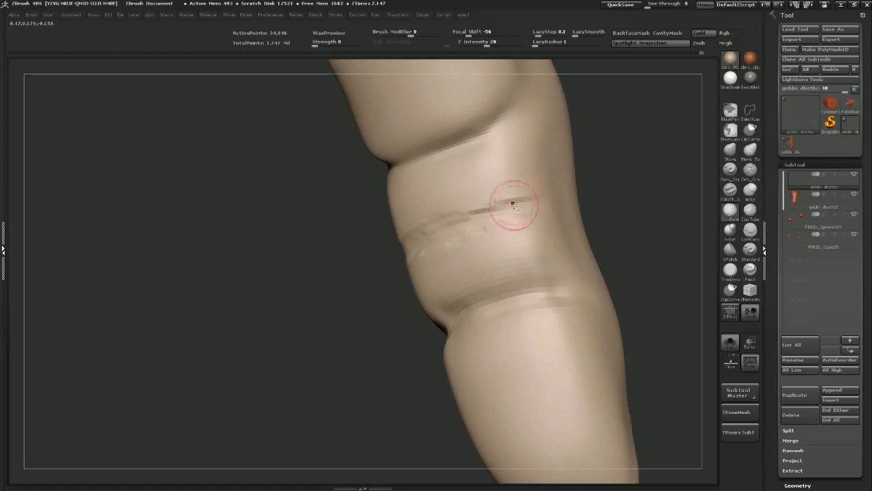
pyautogui.moveTo(629, 171); pyautogui.dragTo(522, 195)
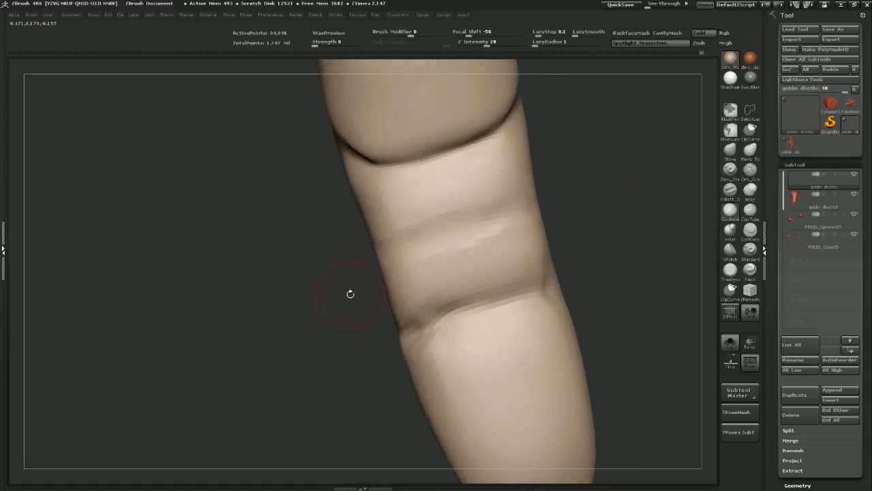
pyautogui.moveTo(580, 199); pyautogui.dragTo(508, 255)
pyautogui.moveTo(529, 216)
pyautogui.mouseDown()
pyautogui.moveTo(516, 211)
pyautogui.moveTo(503, 270)
pyautogui.moveTo(479, 266)
pyautogui.moveTo(462, 229)
pyautogui.mouseUp()
pyautogui.moveTo(432, 187)
pyautogui.mouseDown()
pyautogui.moveTo(425, 233)
pyautogui.moveTo(443, 222)
pyautogui.moveTo(452, 246)
pyautogui.moveTo(451, 206)
pyautogui.moveTo(433, 214)
pyautogui.moveTo(441, 230)
pyautogui.mouseUp()
# Sculpt tendon ridges along the back of the upper segment and wrinkles over the knuckle, softening the knuckle strokes
pyautogui.moveTo(516, 160)
pyautogui.keyDown('alt'); pyautogui.mouseDown()
pyautogui.moveTo(516, 258)
pyautogui.moveTo(529, 232)
pyautogui.mouseUp(); pyautogui.keyUp('alt')
pyautogui.moveTo(447, 169); pyautogui.dragTo(442, 198)
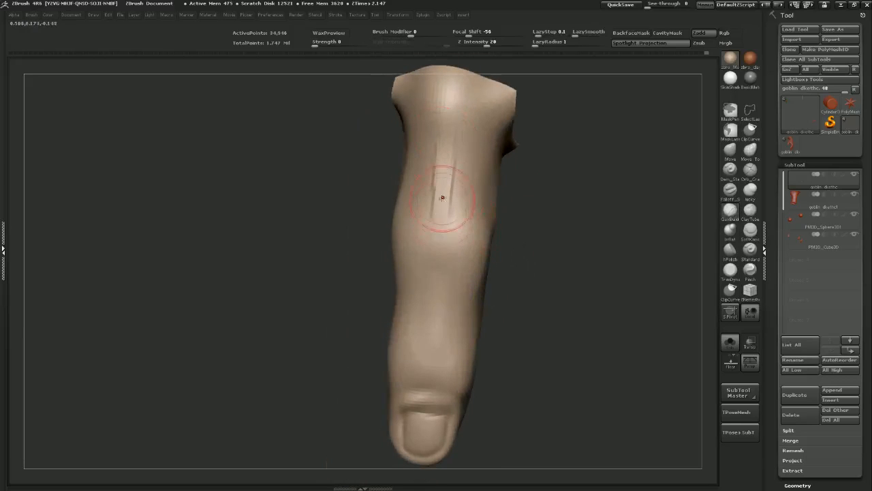
pyautogui.press('s')
pyautogui.moveTo(443, 230); pyautogui.dragTo(432, 260)
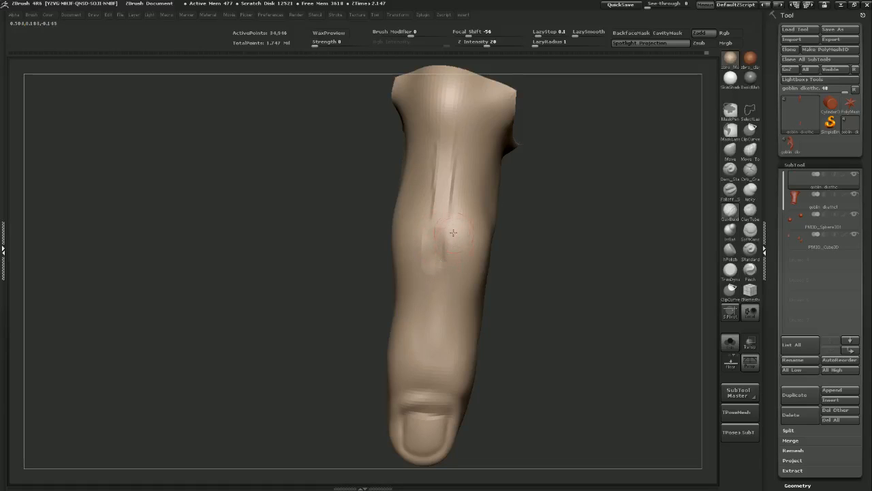
pyautogui.moveTo(535, 254)
pyautogui.mouseDown()
pyautogui.moveTo(547, 255)
pyautogui.moveTo(399, 236)
pyautogui.mouseUp()
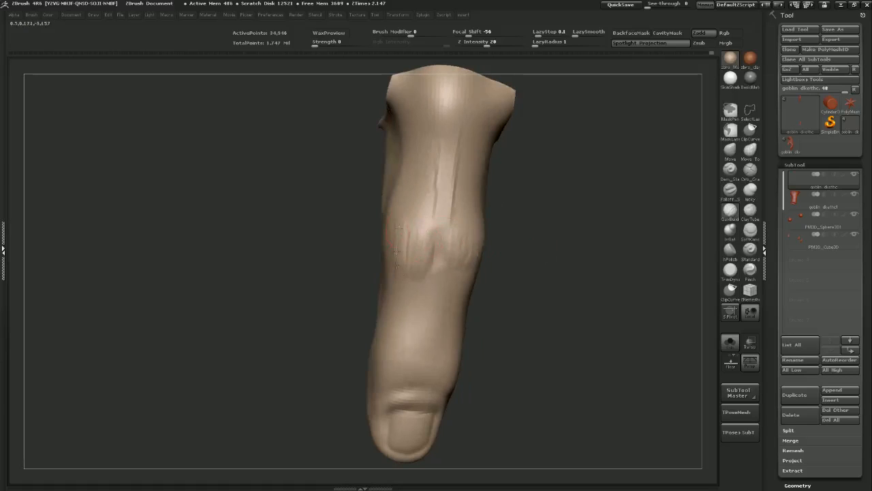
pyautogui.moveTo(400, 265)
pyautogui.mouseDown()
pyautogui.moveTo(409, 242)
pyautogui.moveTo(414, 254)
pyautogui.moveTo(442, 236)
pyautogui.mouseUp()
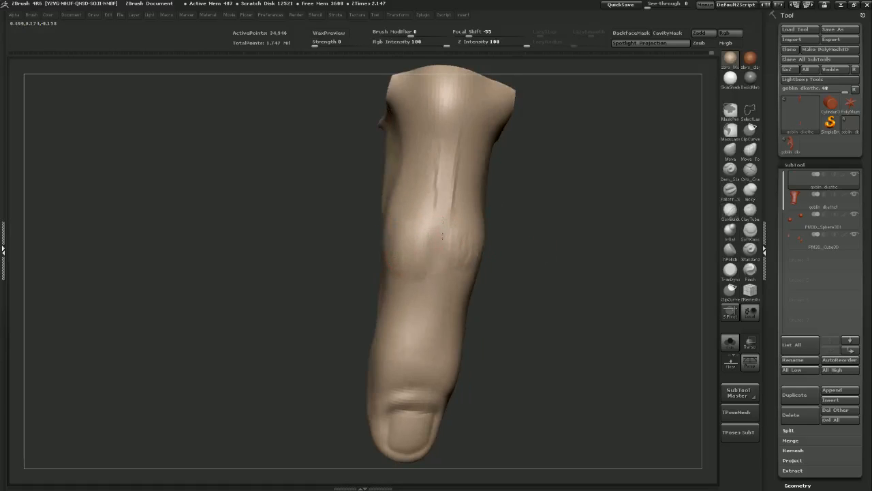
# Refine and smooth the sides of the upper segment and knuckle
pyautogui.moveTo(528, 266); pyautogui.dragTo(410, 266)
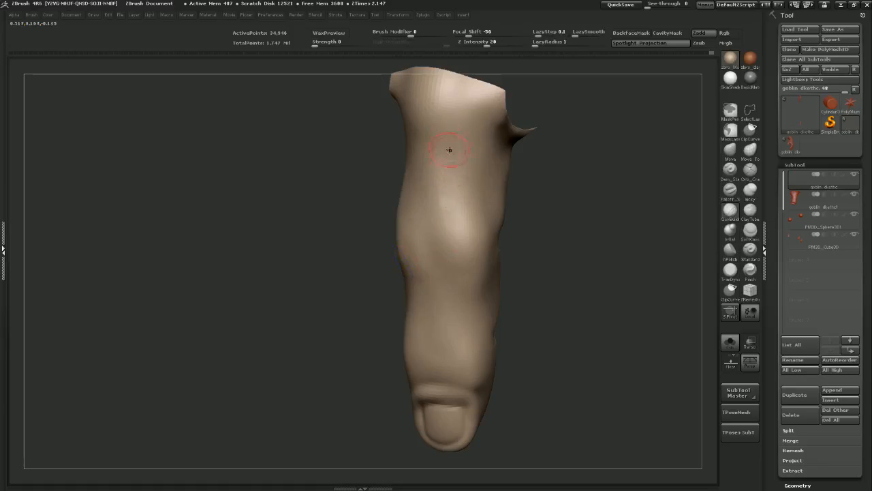
pyautogui.moveTo(520, 224); pyautogui.dragTo(613, 228)
pyautogui.moveTo(418, 179); pyautogui.dragTo(423, 205)
pyautogui.keyDown('shift'); pyautogui.moveTo(449, 160); pyautogui.dragTo(454, 174); pyautogui.keyUp('shift')
pyautogui.moveTo(490, 266)
pyautogui.mouseDown()
pyautogui.moveTo(493, 204)
pyautogui.moveTo(432, 202)
pyautogui.mouseUp()
pyautogui.keyDown('alt'); pyautogui.moveTo(509, 163); pyautogui.dragTo(488, 286); pyautogui.keyUp('alt')
pyautogui.moveTo(538, 225)
pyautogui.mouseDown()
pyautogui.moveTo(500, 183)
pyautogui.moveTo(482, 180)
pyautogui.moveTo(433, 226)
pyautogui.mouseUp()
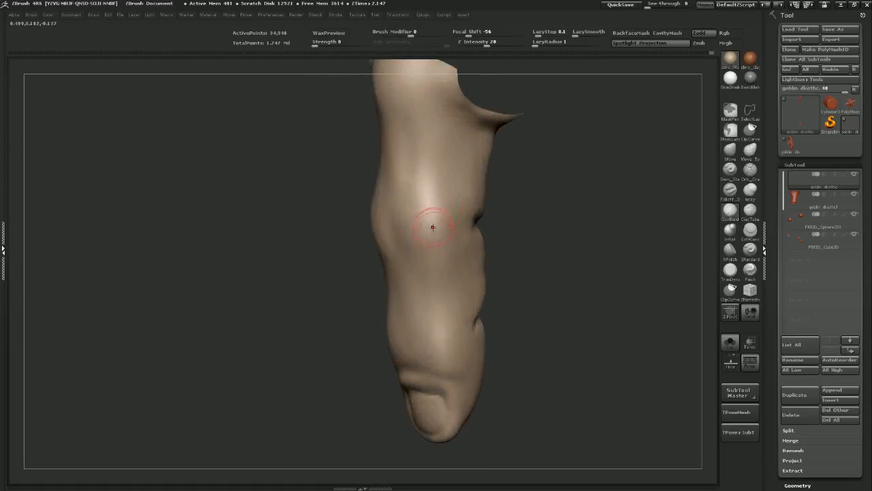
# Adjust the finger's overall shape around the upper joint with the Move brush
pyautogui.click(730, 149)
pyautogui.press('s')
pyautogui.moveTo(502, 235)
pyautogui.mouseDown()
pyautogui.moveTo(545, 228)
pyautogui.moveTo(495, 209)
pyautogui.moveTo(466, 153)
pyautogui.mouseUp()
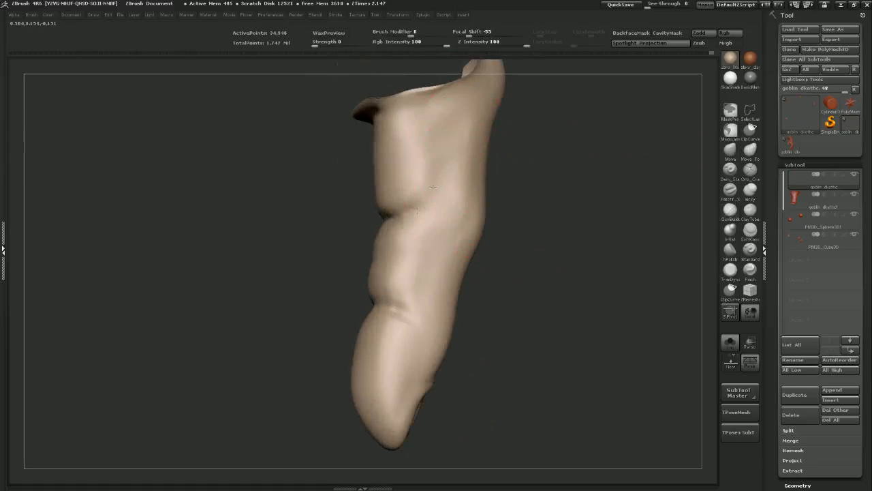
pyautogui.moveTo(508, 208); pyautogui.dragTo(641, 208)
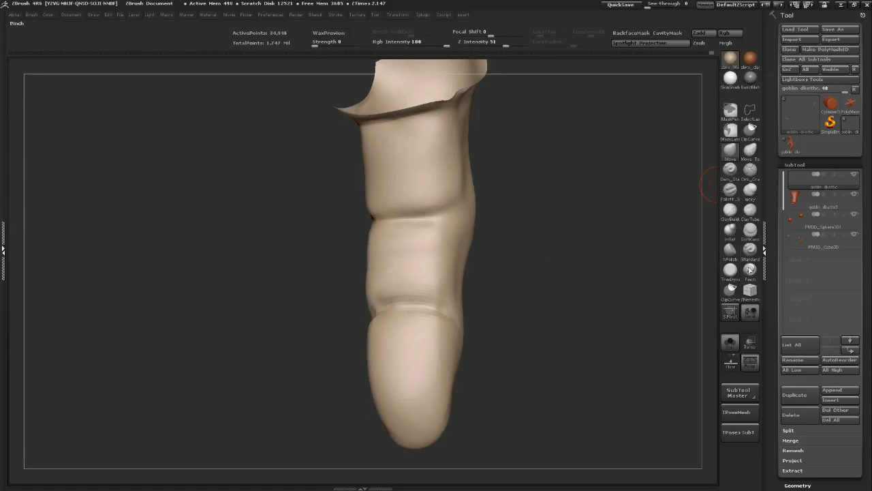
# Sharpen the creases on the underside of the finger with the Pinch brush and smooth around them
pyautogui.click(749, 270)
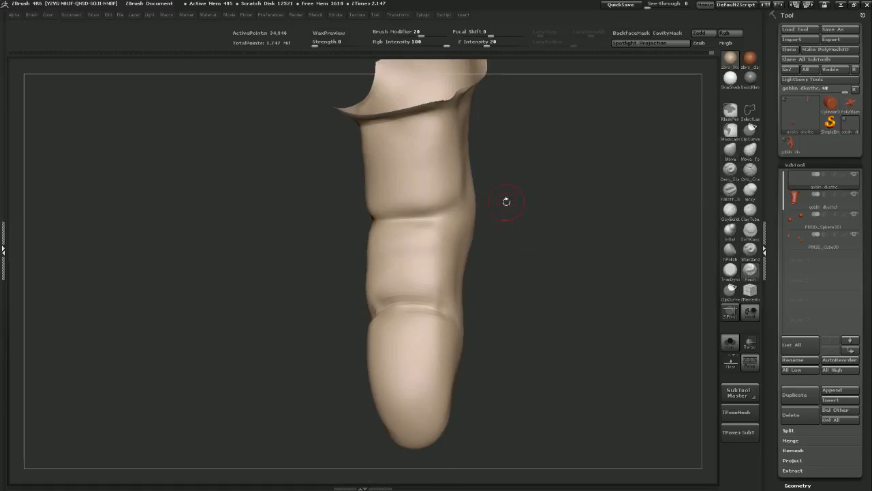
pyautogui.keyDown('alt'); pyautogui.moveTo(507, 202); pyautogui.dragTo(506, 229); pyautogui.keyUp('alt')
pyautogui.press('s')
pyautogui.click(420, 247)
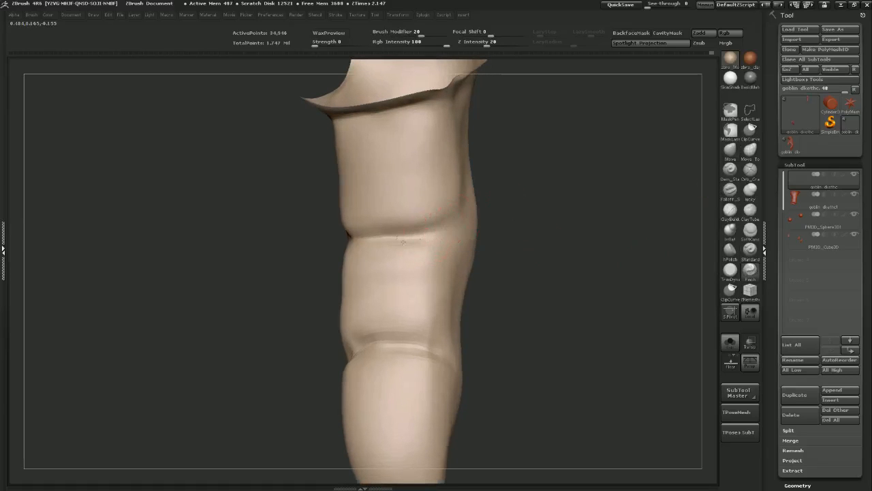
pyautogui.moveTo(481, 190); pyautogui.dragTo(416, 228)
pyautogui.moveTo(344, 237); pyautogui.dragTo(417, 230)
pyautogui.moveTo(467, 246); pyautogui.dragTo(499, 257)
pyautogui.moveTo(407, 326)
pyautogui.mouseDown()
pyautogui.moveTo(431, 336)
pyautogui.moveTo(511, 282)
pyautogui.moveTo(465, 319)
pyautogui.moveTo(433, 328)
pyautogui.moveTo(399, 294)
pyautogui.mouseUp()
pyautogui.moveTo(455, 300); pyautogui.dragTo(502, 302)
pyautogui.moveTo(363, 291)
pyautogui.keyDown('shift'); pyautogui.mouseDown()
pyautogui.moveTo(448, 282)
pyautogui.moveTo(361, 313)
pyautogui.moveTo(399, 266)
pyautogui.moveTo(447, 269)
pyautogui.moveTo(470, 164)
pyautogui.moveTo(486, 279)
pyautogui.moveTo(499, 299)
pyautogui.mouseUp(); pyautogui.keyUp('shift')
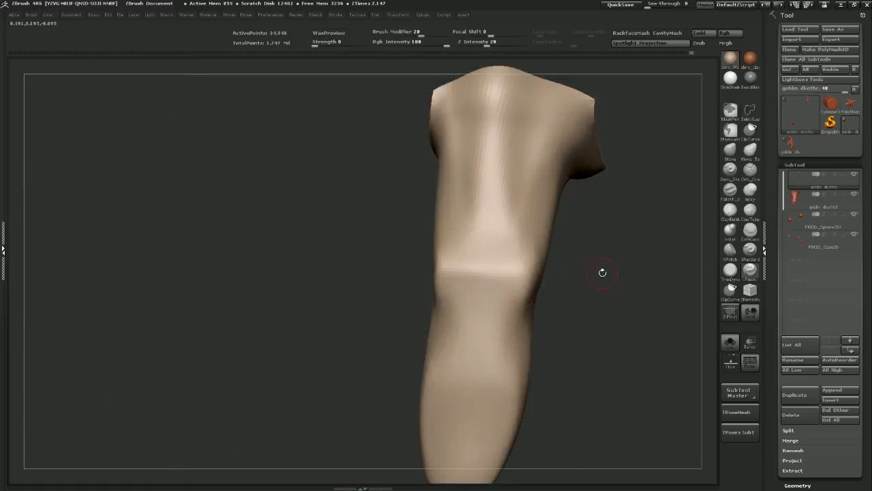
# Lower the subdivision level by one and smooth the back and sides of the upper segment and knuckle
pyautogui.moveTo(602, 271)
pyautogui.mouseDown()
pyautogui.moveTo(544, 214)
pyautogui.moveTo(516, 232)
pyautogui.moveTo(426, 220)
pyautogui.moveTo(429, 239)
pyautogui.mouseUp()
pyautogui.press('s')
pyautogui.hotkey('shift', 'd')
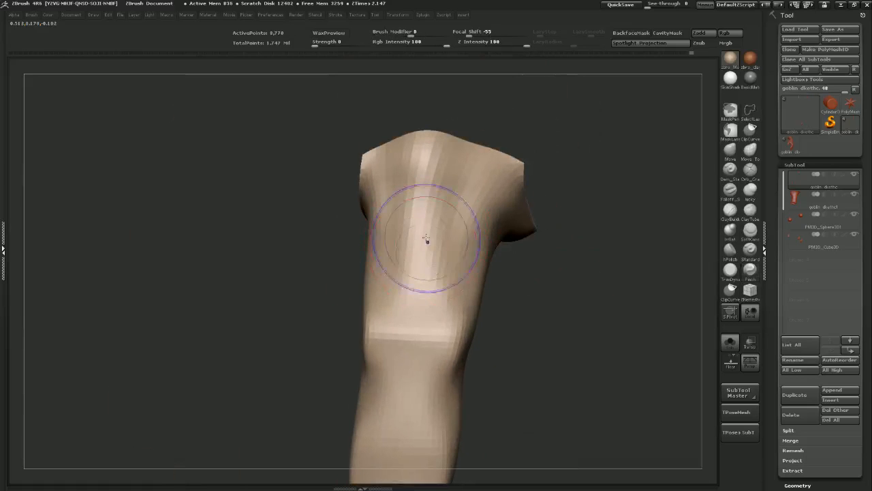
pyautogui.moveTo(525, 328)
pyautogui.mouseDown()
pyautogui.moveTo(455, 321)
pyautogui.moveTo(470, 328)
pyautogui.mouseUp()
pyautogui.moveTo(299, 319); pyautogui.dragTo(376, 306)
pyautogui.keyDown('shift'); pyautogui.moveTo(372, 336); pyautogui.dragTo(361, 337); pyautogui.keyUp('shift')
pyautogui.keyDown('shift'); pyautogui.moveTo(375, 366); pyautogui.dragTo(386, 381); pyautogui.keyUp('shift')
pyautogui.keyDown('shift'); pyautogui.moveTo(408, 320); pyautogui.dragTo(402, 362); pyautogui.keyUp('shift')
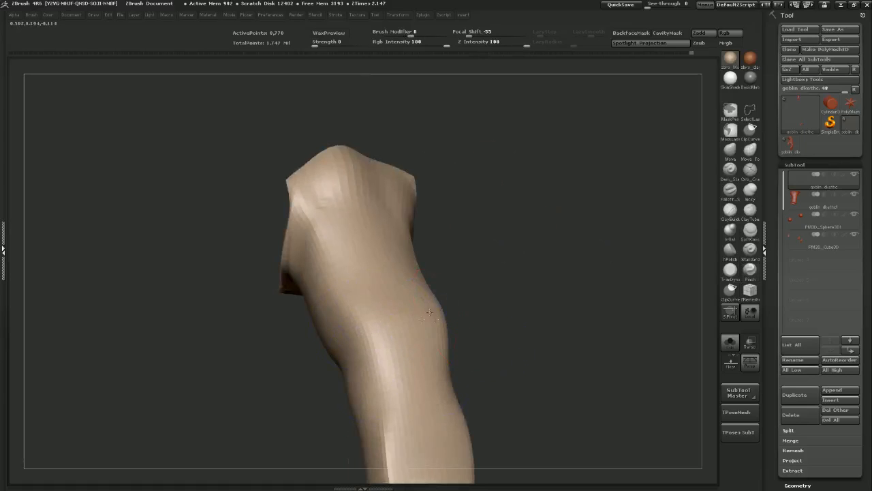
pyautogui.keyDown('alt'); pyautogui.moveTo(493, 393); pyautogui.dragTo(496, 181); pyautogui.keyUp('alt')
pyautogui.keyDown('shift'); pyautogui.moveTo(391, 225); pyautogui.dragTo(411, 317); pyautogui.keyUp('shift')
# Reshape the profile of the outer joint and the back of the finger with the Move brush
pyautogui.moveTo(365, 303)
pyautogui.mouseDown()
pyautogui.moveTo(496, 290)
pyautogui.moveTo(459, 284)
pyautogui.mouseUp()
pyautogui.press('s')
pyautogui.moveTo(402, 227); pyautogui.dragTo(407, 227)
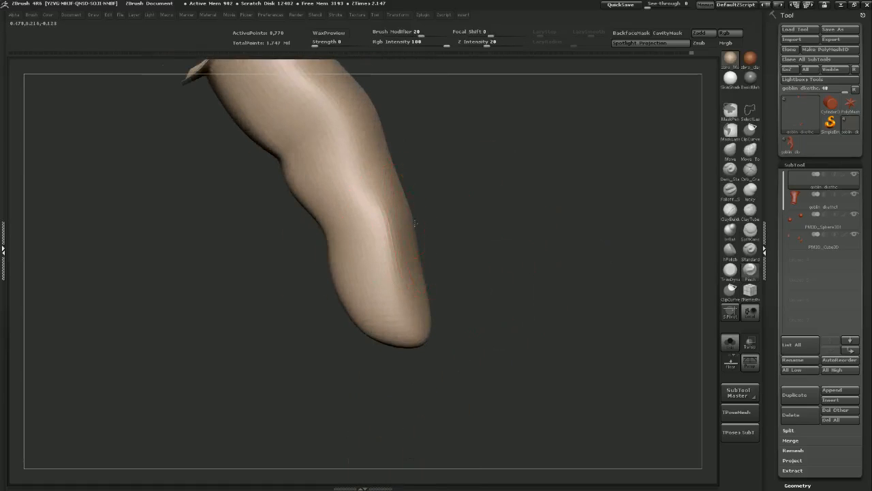
pyautogui.click(728, 151)
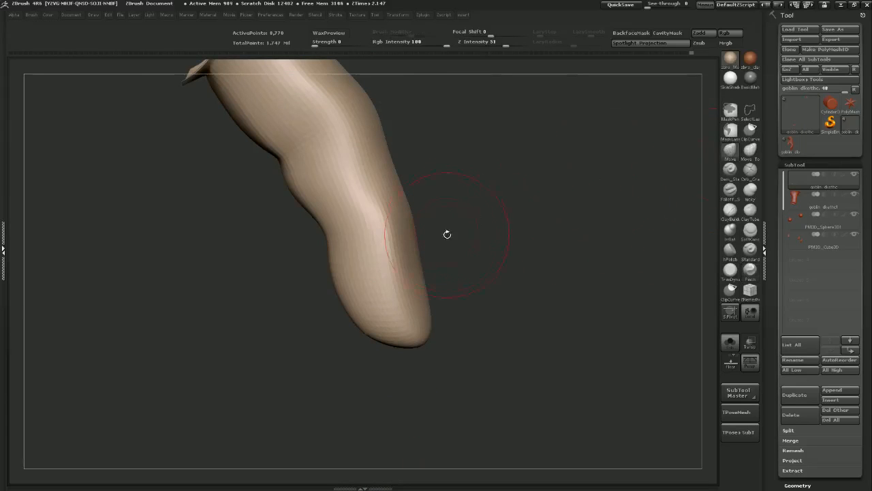
pyautogui.moveTo(415, 231)
pyautogui.mouseDown()
pyautogui.moveTo(364, 251)
pyautogui.moveTo(414, 219)
pyautogui.moveTo(417, 175)
pyautogui.mouseUp()
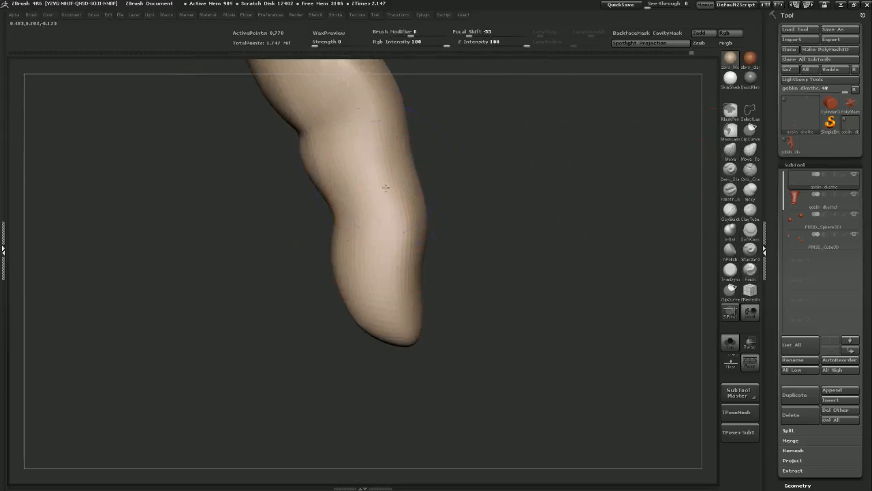
pyautogui.moveTo(499, 164)
pyautogui.mouseDown()
pyautogui.moveTo(489, 220)
pyautogui.moveTo(414, 164)
pyautogui.mouseUp()
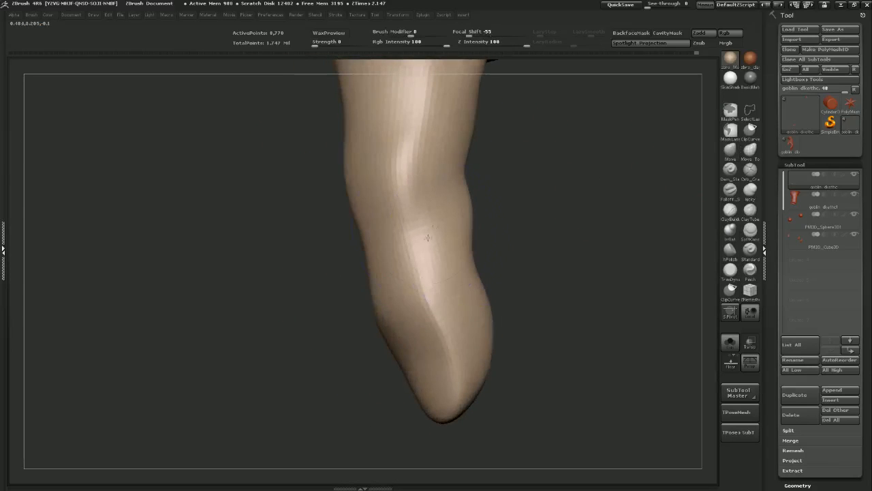
# Refine the fingertip's shape and flatten the nail area with the Move brush
pyautogui.moveTo(568, 271)
pyautogui.mouseDown()
pyautogui.moveTo(585, 195)
pyautogui.moveTo(535, 272)
pyautogui.moveTo(497, 305)
pyautogui.mouseUp()
pyautogui.keyDown('alt'); pyautogui.moveTo(586, 250); pyautogui.dragTo(595, 269); pyautogui.keyUp('alt')
pyautogui.moveTo(472, 314); pyautogui.dragTo(443, 224)
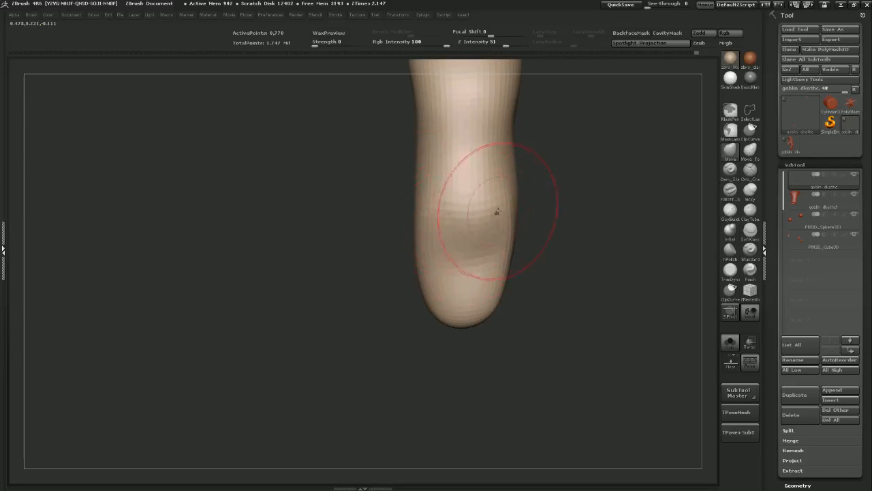
pyautogui.moveTo(532, 253); pyautogui.dragTo(509, 254)
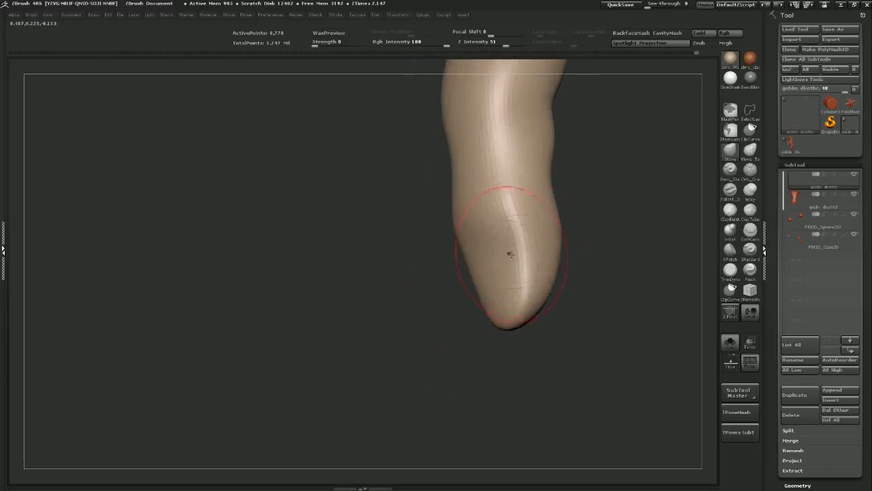
pyautogui.moveTo(471, 323)
pyautogui.mouseDown()
pyautogui.moveTo(500, 311)
pyautogui.moveTo(530, 253)
pyautogui.moveTo(532, 184)
pyautogui.moveTo(551, 238)
pyautogui.moveTo(545, 229)
pyautogui.moveTo(533, 245)
pyautogui.mouseUp()
pyautogui.moveTo(489, 227)
pyautogui.mouseDown()
pyautogui.moveTo(498, 218)
pyautogui.moveTo(433, 232)
pyautogui.moveTo(436, 273)
pyautogui.moveTo(459, 291)
pyautogui.mouseUp()
pyautogui.press('s')
pyautogui.moveTo(452, 254)
pyautogui.mouseDown()
pyautogui.moveTo(511, 265)
pyautogui.moveTo(561, 232)
pyautogui.moveTo(545, 275)
pyautogui.moveTo(517, 276)
pyautogui.moveTo(494, 296)
pyautogui.mouseUp()
# Cut the crease below the fingertip pad across the underside with the Dam_Standard brush
pyautogui.click(732, 176)
pyautogui.press('s')
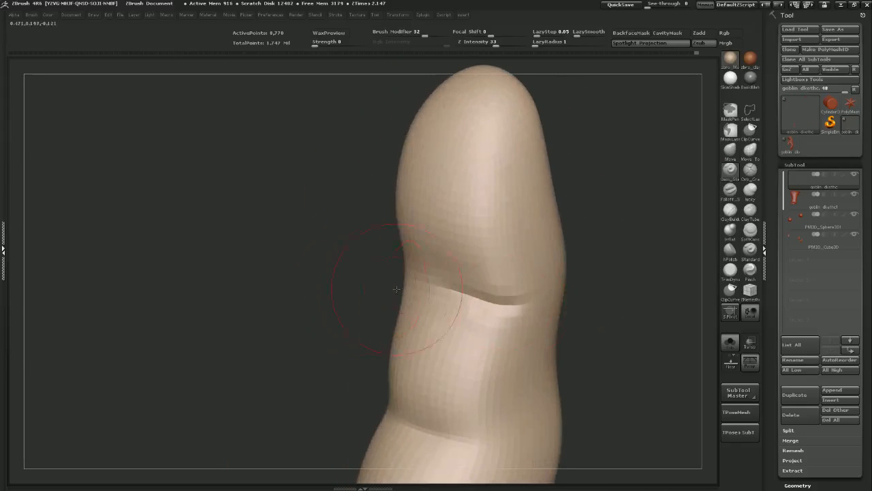
pyautogui.moveTo(396, 289); pyautogui.dragTo(399, 284)
pyautogui.moveTo(482, 290); pyautogui.dragTo(377, 271)
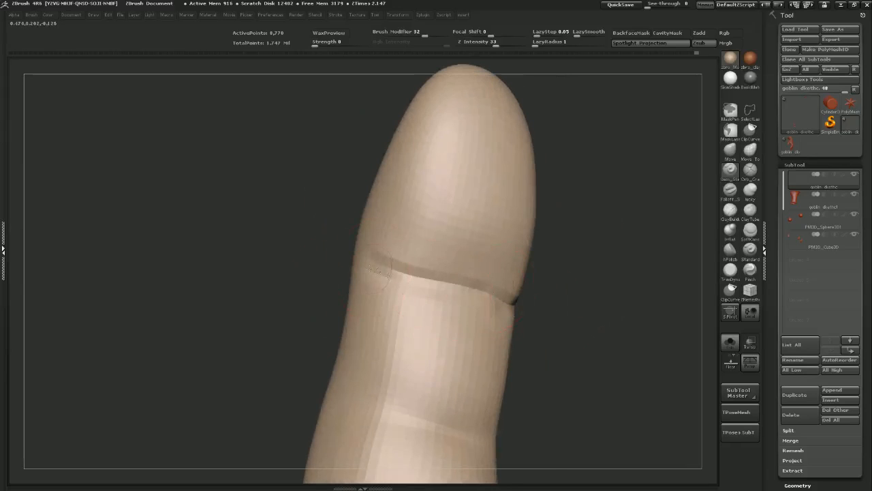
pyautogui.moveTo(566, 296); pyautogui.dragTo(404, 287)
pyautogui.moveTo(494, 303)
pyautogui.mouseDown()
pyautogui.moveTo(565, 311)
pyautogui.moveTo(593, 302)
pyautogui.moveTo(627, 214)
pyautogui.moveTo(500, 320)
pyautogui.moveTo(402, 295)
pyautogui.mouseUp()
pyautogui.moveTo(334, 295)
pyautogui.mouseDown()
pyautogui.moveTo(484, 300)
pyautogui.moveTo(383, 284)
pyautogui.mouseUp()
# Extend the joint creases around the sides of the finger with the Dam_Standard brush
pyautogui.moveTo(529, 335); pyautogui.dragTo(591, 314)
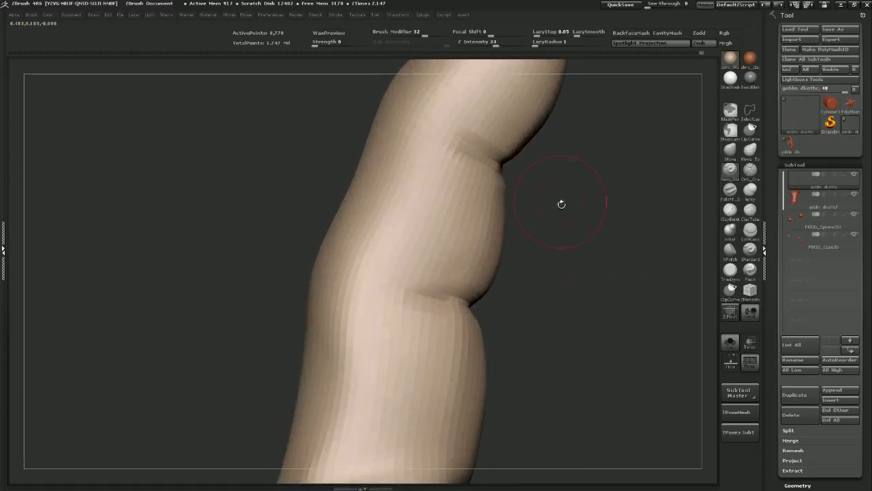
pyautogui.moveTo(592, 249)
pyautogui.mouseDown()
pyautogui.moveTo(576, 257)
pyautogui.moveTo(464, 248)
pyautogui.moveTo(401, 255)
pyautogui.moveTo(512, 237)
pyautogui.moveTo(436, 251)
pyautogui.mouseUp()
pyautogui.moveTo(331, 262); pyautogui.dragTo(417, 276)
# Raise the subdivision level and carve the fingernail outline into the fingertip, undoing unwanted strokes
pyautogui.keyDown('alt'); pyautogui.moveTo(623, 232); pyautogui.dragTo(529, 321); pyautogui.keyUp('alt')
pyautogui.moveTo(567, 211); pyautogui.dragTo(566, 232)
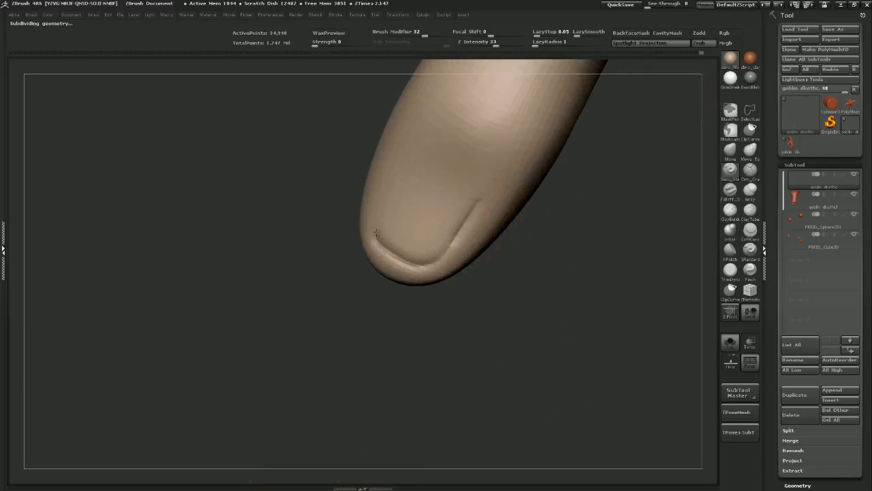
pyautogui.hotkey('ctrl', 'z')
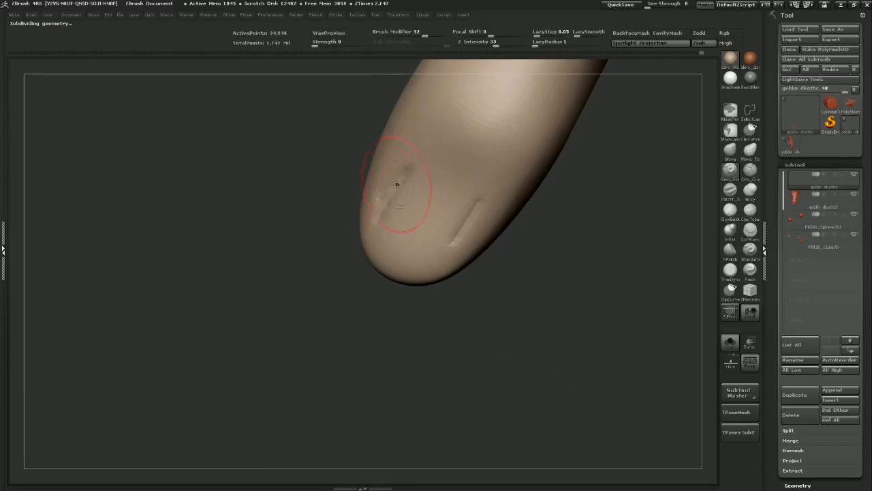
pyautogui.moveTo(374, 236)
pyautogui.mouseDown()
pyautogui.moveTo(404, 259)
pyautogui.moveTo(433, 257)
pyautogui.moveTo(428, 262)
pyautogui.moveTo(470, 198)
pyautogui.moveTo(417, 167)
pyautogui.moveTo(383, 239)
pyautogui.moveTo(431, 264)
pyautogui.moveTo(452, 174)
pyautogui.moveTo(423, 194)
pyautogui.mouseUp()
pyautogui.hotkey('ctrl', 'z')
pyautogui.moveTo(559, 280); pyautogui.dragTo(525, 264)
# Puff up the skin folds around the fingernail with the Inflate brush and smooth them
pyautogui.click(730, 231)
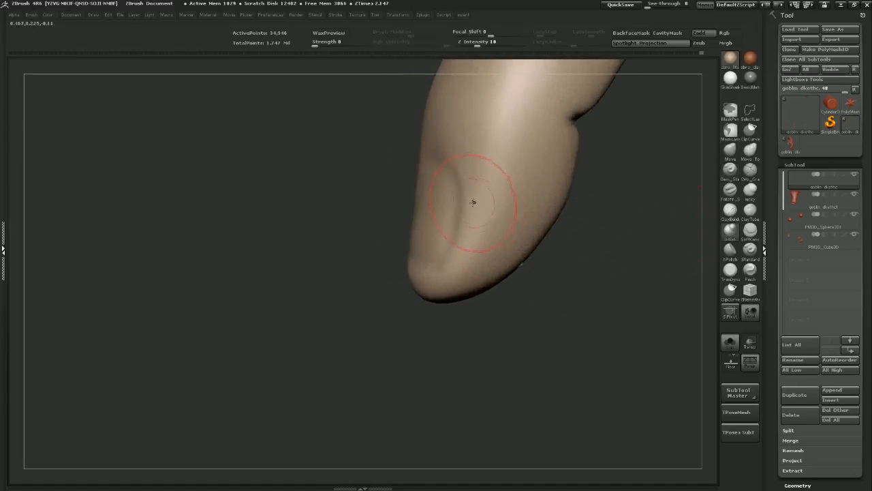
pyautogui.press('s')
pyautogui.moveTo(482, 233); pyautogui.dragTo(474, 233)
pyautogui.press('s')
pyautogui.keyDown('shift'); pyautogui.moveTo(471, 238); pyautogui.dragTo(491, 176); pyautogui.keyUp('shift')
pyautogui.moveTo(490, 338); pyautogui.dragTo(519, 320)
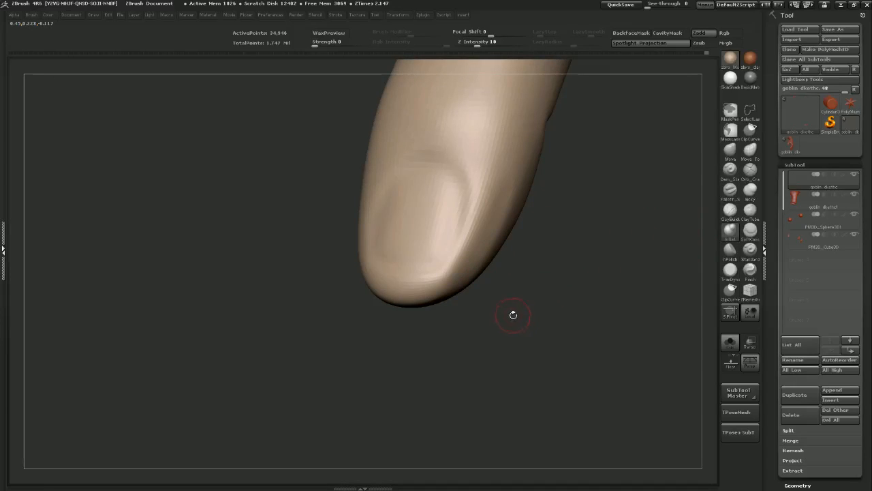
pyautogui.moveTo(503, 311)
pyautogui.mouseDown()
pyautogui.moveTo(522, 321)
pyautogui.moveTo(500, 331)
pyautogui.mouseUp()
# Inflate the flesh along the sides and front edge of the fingernail
pyautogui.press('s')
pyautogui.press('shift')
pyautogui.press('s')
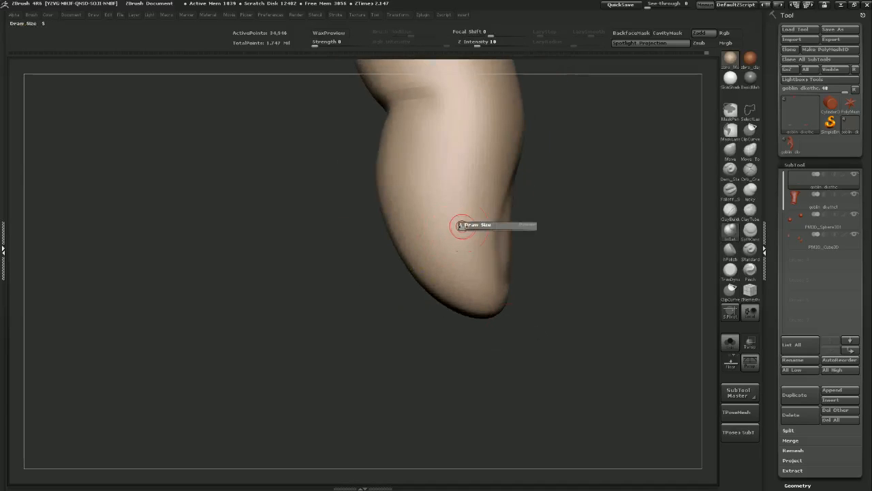
pyautogui.moveTo(470, 346); pyautogui.dragTo(471, 264)
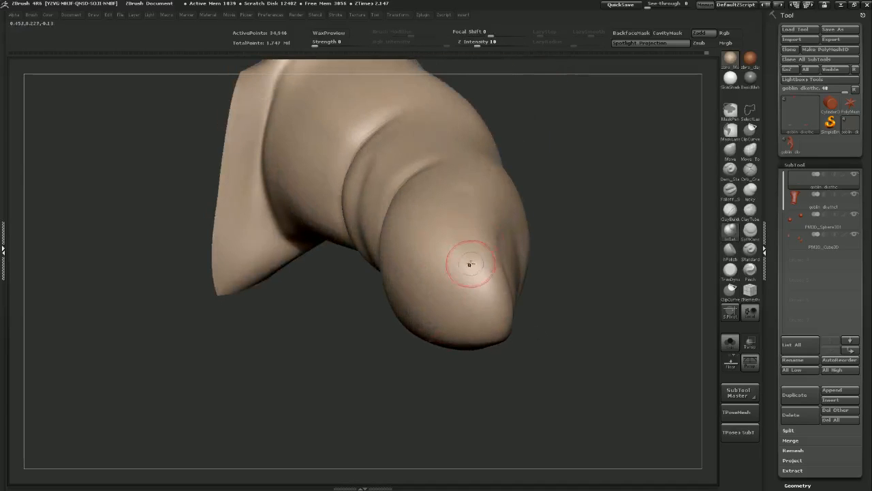
pyautogui.moveTo(566, 257); pyautogui.dragTo(409, 256)
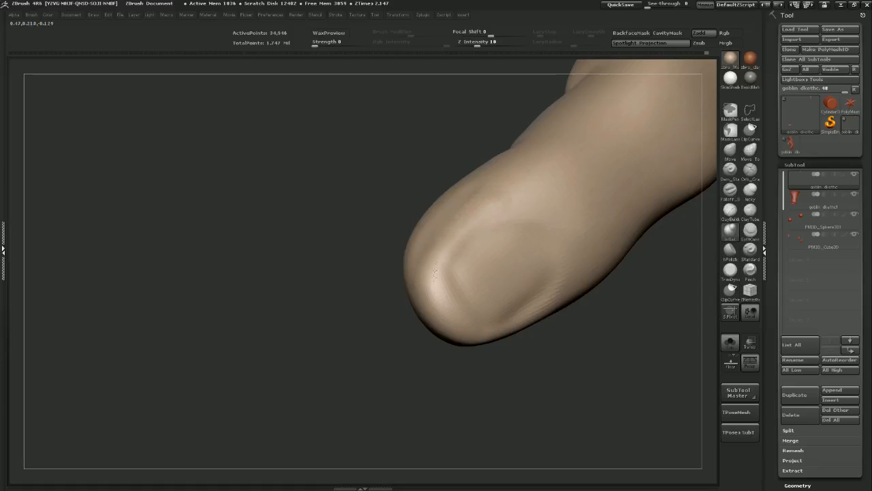
pyautogui.moveTo(490, 353); pyautogui.dragTo(467, 337)
# Build up the cuticle fold at the base of the nail with the Inflate brush and smooth the nail surface
pyautogui.moveTo(523, 325)
pyautogui.mouseDown()
pyautogui.moveTo(566, 276)
pyautogui.moveTo(549, 215)
pyautogui.moveTo(475, 223)
pyautogui.mouseUp()
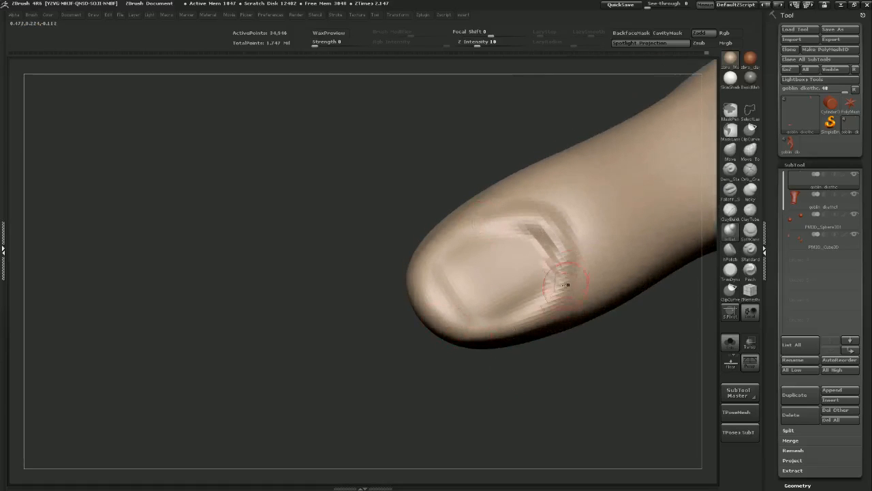
pyautogui.moveTo(536, 214)
pyautogui.keyDown('shift'); pyautogui.mouseDown()
pyautogui.moveTo(552, 261)
pyautogui.moveTo(513, 219)
pyautogui.mouseUp(); pyautogui.keyUp('shift')
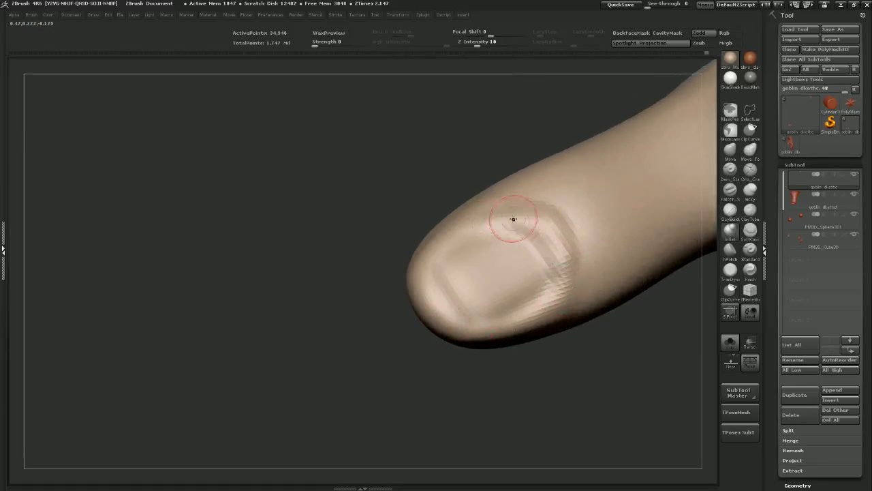
pyautogui.moveTo(571, 257); pyautogui.dragTo(572, 291)
pyautogui.moveTo(595, 329)
pyautogui.mouseDown()
pyautogui.moveTo(549, 353)
pyautogui.moveTo(553, 340)
pyautogui.mouseUp()
pyautogui.moveTo(481, 277)
pyautogui.keyDown('shift'); pyautogui.mouseDown()
pyautogui.moveTo(468, 237)
pyautogui.moveTo(438, 244)
pyautogui.moveTo(485, 256)
pyautogui.moveTo(422, 252)
pyautogui.moveTo(468, 246)
pyautogui.moveTo(458, 253)
pyautogui.mouseUp(); pyautogui.keyUp('shift')
# Adjust the outline of the fingertip and nail with the Move brush and smooth the result
pyautogui.click(734, 153)
pyautogui.press('s')
pyautogui.press('s')
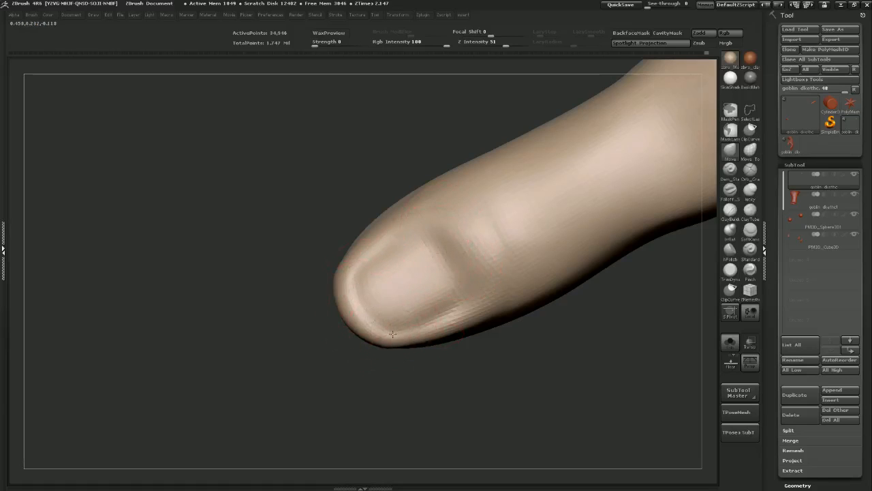
pyautogui.press('s')
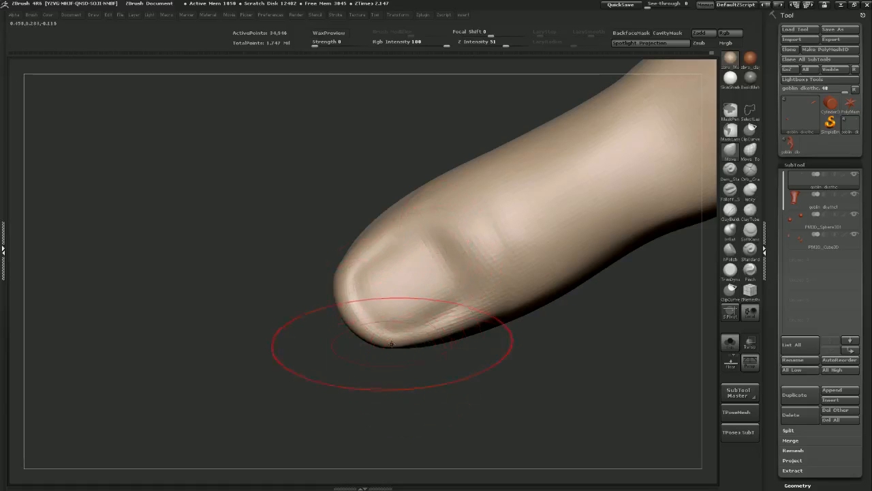
pyautogui.moveTo(362, 328); pyautogui.dragTo(359, 332)
pyautogui.moveTo(431, 342); pyautogui.dragTo(433, 336)
pyautogui.moveTo(440, 382)
pyautogui.mouseDown()
pyautogui.moveTo(461, 375)
pyautogui.moveTo(450, 362)
pyautogui.mouseUp()
pyautogui.moveTo(327, 163); pyautogui.dragTo(483, 195)
pyautogui.moveTo(486, 325)
pyautogui.keyDown('shift'); pyautogui.mouseDown()
pyautogui.moveTo(461, 326)
pyautogui.moveTo(485, 304)
pyautogui.mouseUp(); pyautogui.keyUp('shift')
# Refine the side folds of the nail and smooth the side of the fingertip
pyautogui.press('s')
pyautogui.moveTo(597, 235)
pyautogui.mouseDown()
pyautogui.moveTo(548, 242)
pyautogui.moveTo(518, 269)
pyautogui.mouseUp()
pyautogui.moveTo(413, 337)
pyautogui.mouseDown()
pyautogui.moveTo(514, 250)
pyautogui.moveTo(508, 260)
pyautogui.mouseUp()
pyautogui.moveTo(488, 291)
pyautogui.mouseDown()
pyautogui.moveTo(521, 308)
pyautogui.moveTo(482, 291)
pyautogui.mouseUp()
pyautogui.press('s')
pyautogui.moveTo(442, 323); pyautogui.dragTo(414, 323)
pyautogui.press('shift')
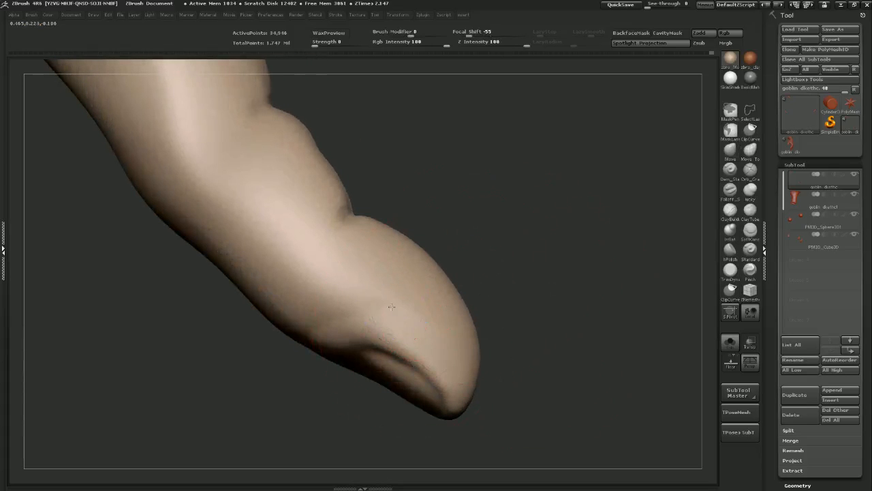
# Adjust the finger's side profile around the outer joint with a larger Move brush
pyautogui.moveTo(496, 272)
pyautogui.mouseDown()
pyautogui.moveTo(526, 225)
pyautogui.moveTo(483, 283)
pyautogui.mouseUp()
pyautogui.press('s')
pyautogui.moveTo(413, 289); pyautogui.dragTo(421, 289)
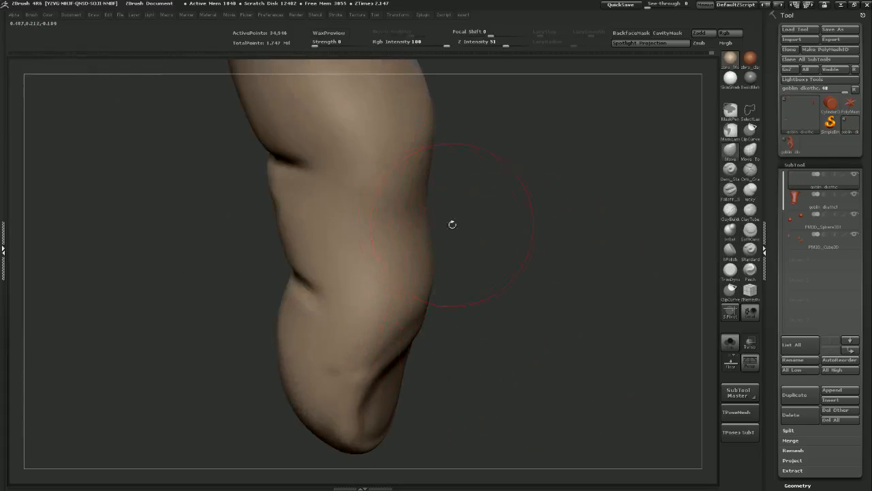
pyautogui.moveTo(452, 224); pyautogui.dragTo(421, 225)
pyautogui.moveTo(501, 277)
pyautogui.mouseDown()
pyautogui.moveTo(568, 265)
pyautogui.moveTo(547, 238)
pyautogui.moveTo(540, 166)
pyautogui.moveTo(499, 204)
pyautogui.moveTo(439, 205)
pyautogui.moveTo(415, 190)
pyautogui.moveTo(443, 266)
pyautogui.mouseUp()
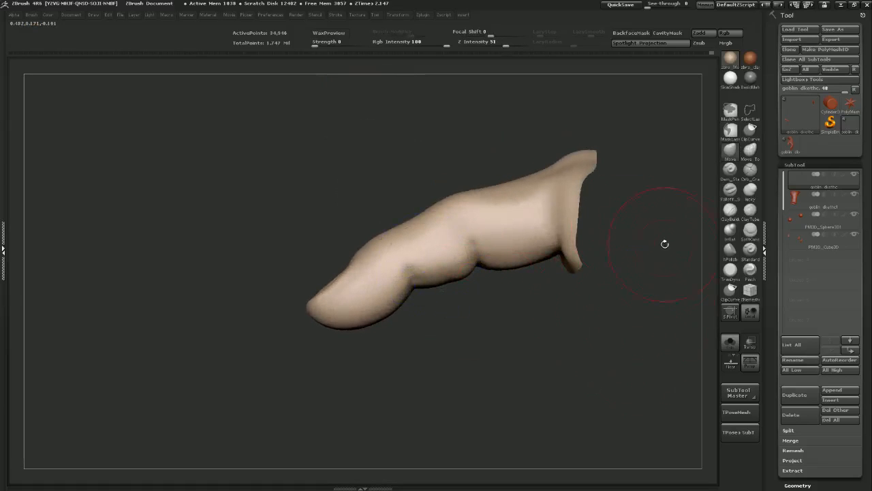
# Deepen the upper joint crease across the underside and around its sides with the Dam_Standard brush
pyautogui.click(733, 176)
pyautogui.moveTo(538, 317)
pyautogui.keyDown('alt'); pyautogui.mouseDown()
pyautogui.moveTo(529, 347)
pyautogui.moveTo(523, 254)
pyautogui.moveTo(531, 244)
pyautogui.mouseUp(); pyautogui.keyUp('alt')
pyautogui.press('s')
pyautogui.moveTo(529, 240); pyautogui.dragTo(517, 216)
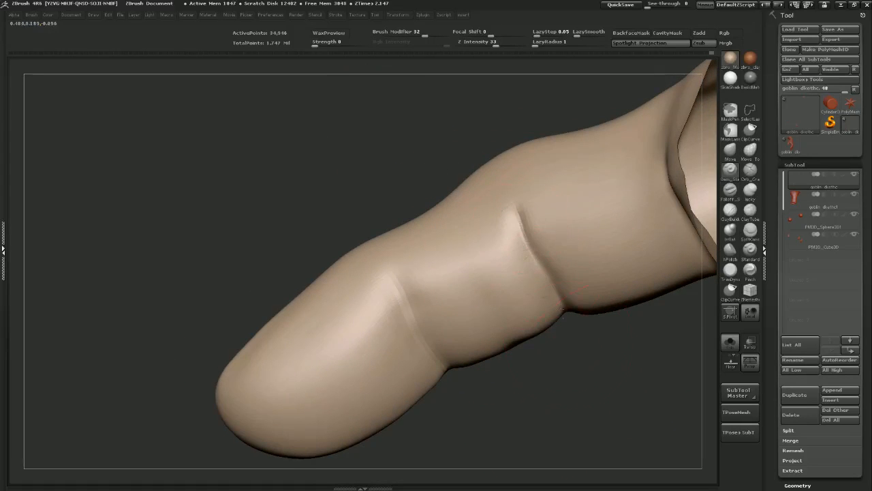
pyautogui.moveTo(578, 377); pyautogui.dragTo(561, 321)
pyautogui.moveTo(623, 379); pyautogui.dragTo(586, 341)
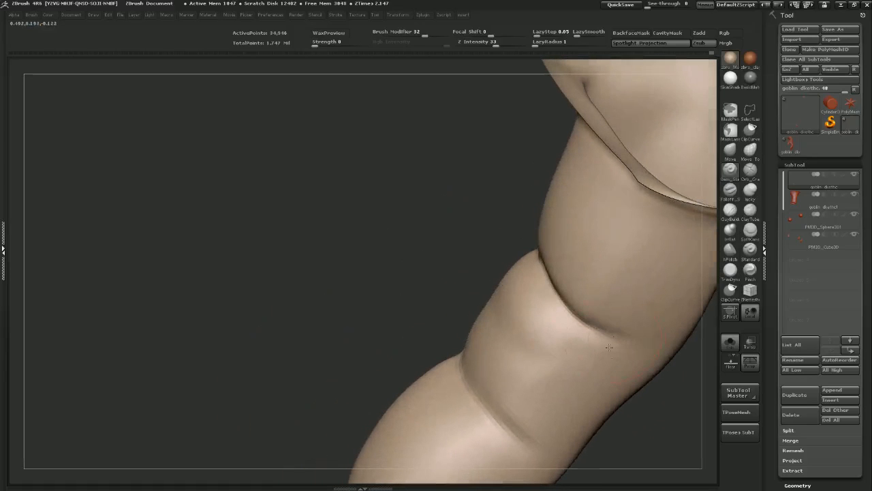
# Deepen the lower joint crease across the underside and around its sides with the Dam_Standard brush
pyautogui.moveTo(480, 223); pyautogui.dragTo(422, 345)
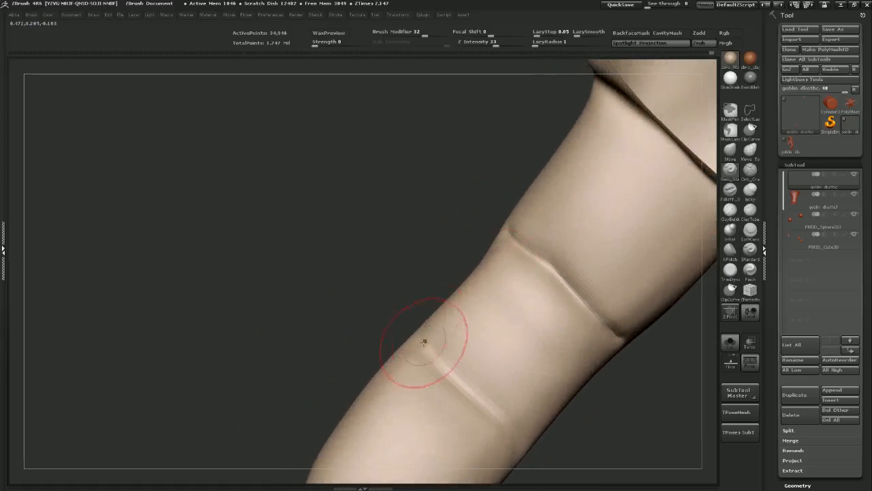
pyautogui.moveTo(570, 450); pyautogui.dragTo(425, 343)
pyautogui.moveTo(471, 382); pyautogui.dragTo(470, 375)
pyautogui.moveTo(527, 398)
pyautogui.mouseDown()
pyautogui.moveTo(564, 439)
pyautogui.moveTo(580, 436)
pyautogui.mouseUp()
pyautogui.moveTo(432, 303); pyautogui.dragTo(414, 291)
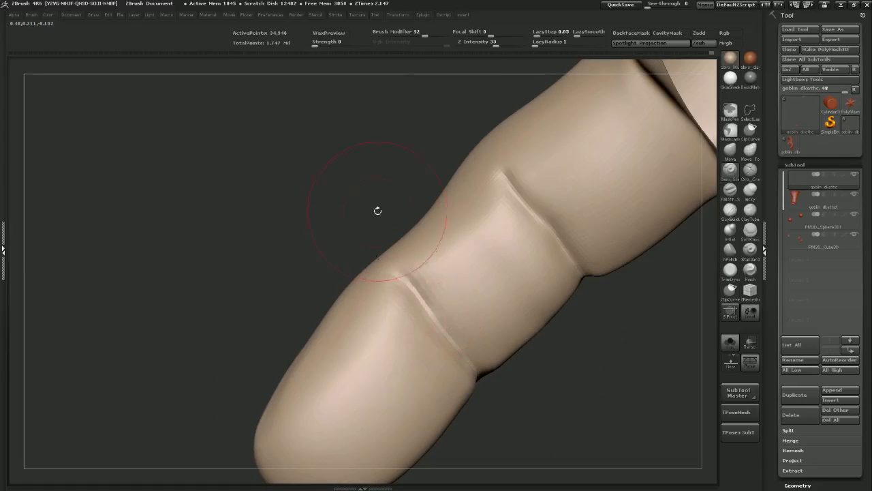
pyautogui.moveTo(377, 211); pyautogui.dragTo(408, 302)
pyautogui.moveTo(485, 346)
pyautogui.mouseDown()
pyautogui.moveTo(437, 323)
pyautogui.moveTo(470, 321)
pyautogui.mouseUp()
pyautogui.moveTo(601, 333); pyautogui.dragTo(640, 321)
pyautogui.moveTo(631, 353)
pyautogui.mouseDown()
pyautogui.moveTo(571, 282)
pyautogui.moveTo(655, 270)
pyautogui.mouseUp()
# Adjust the shape of the finger's upper segment with the Move brush
pyautogui.click(732, 151)
pyautogui.press('b')
pyautogui.moveTo(623, 155)
pyautogui.mouseDown()
pyautogui.moveTo(607, 191)
pyautogui.moveTo(555, 228)
pyautogui.moveTo(563, 236)
pyautogui.mouseUp()
pyautogui.press('s')
pyautogui.press('s')
pyautogui.moveTo(574, 290); pyautogui.dragTo(590, 327)
pyautogui.moveTo(592, 223)
pyautogui.mouseDown()
pyautogui.moveTo(598, 183)
pyautogui.moveTo(600, 263)
pyautogui.mouseUp()
# Drop to the lowest subdivision level and adjust the finger's overall contour with the Move brush
pyautogui.hotkey('shift', 'd')
pyautogui.hotkey('shift', 'd')
pyautogui.hotkey('shift', 'd')
pyautogui.hotkey('shift', 'd')
pyautogui.moveTo(555, 221); pyautogui.dragTo(579, 199)
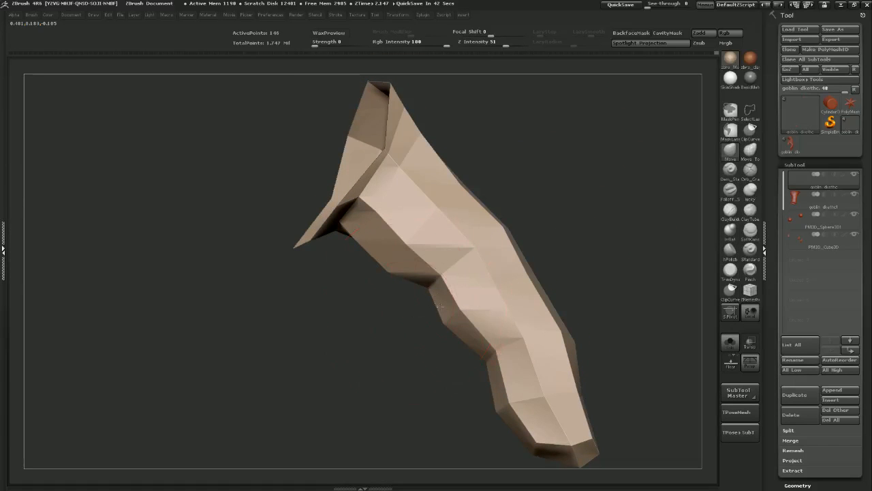
pyautogui.moveTo(440, 306); pyautogui.dragTo(436, 295)
pyautogui.moveTo(521, 237); pyautogui.dragTo(554, 225)
pyautogui.moveTo(586, 174)
pyautogui.mouseDown()
pyautogui.moveTo(539, 218)
pyautogui.moveTo(504, 272)
pyautogui.moveTo(498, 311)
pyautogui.moveTo(473, 321)
pyautogui.moveTo(542, 207)
pyautogui.mouseUp()
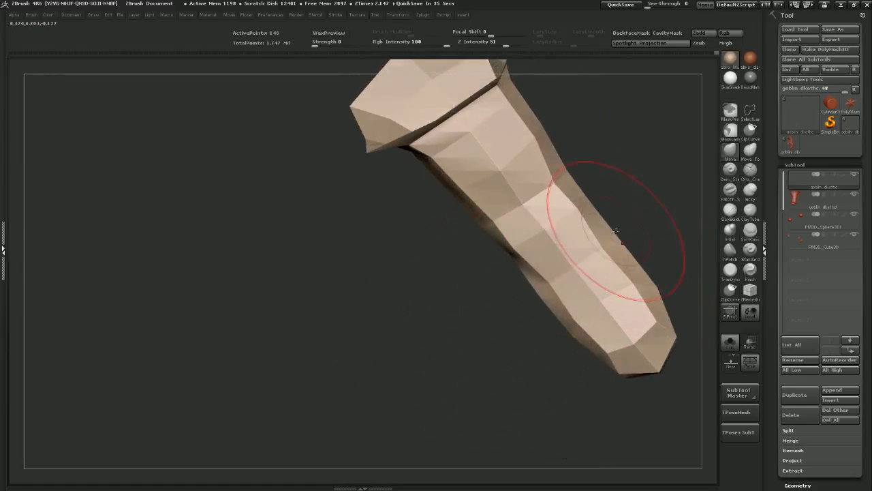
pyautogui.moveTo(621, 242); pyautogui.dragTo(615, 240)
# Unhide the rest of the goblin's mesh and view the finger together with the whole hand
pyautogui.moveTo(653, 269); pyautogui.dragTo(536, 300)
pyautogui.keyDown('ctrl'); pyautogui.keyDown('shift'); pyautogui.click(546, 300); pyautogui.keyUp('shift'); pyautogui.keyUp('ctrl')
pyautogui.moveTo(494, 402); pyautogui.dragTo(458, 383)
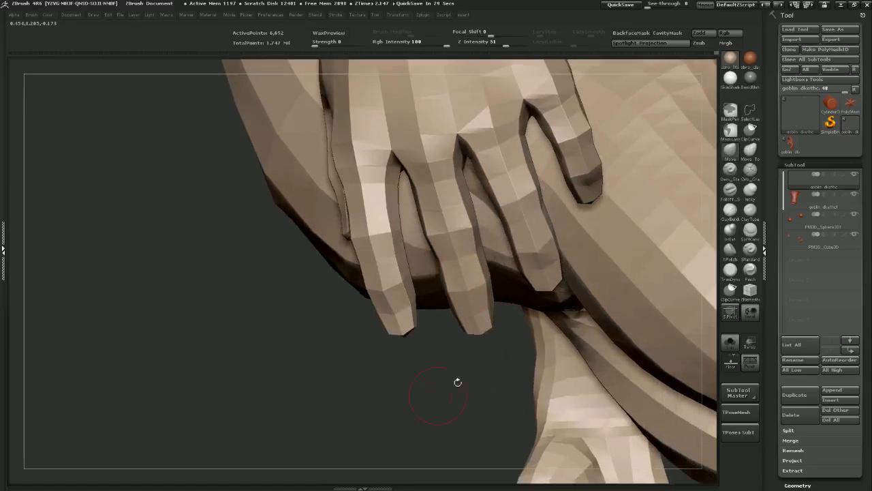
# Isolate the outermost short finger by hiding the rest of the goblin's mesh
pyautogui.keyDown('ctrl'); pyautogui.keyDown('shift'); pyautogui.click(535, 240); pyautogui.keyUp('shift'); pyautogui.keyUp('ctrl')
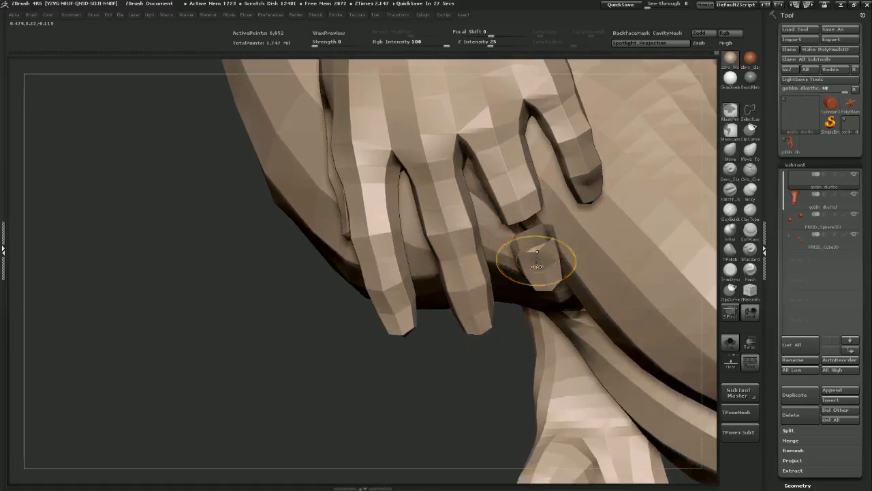
pyautogui.hotkey('ctrl', 'z')
pyautogui.keyDown('ctrl'); pyautogui.keyDown('shift'); pyautogui.click(584, 174); pyautogui.keyUp('shift'); pyautogui.keyUp('ctrl')
pyautogui.hotkey('ctrl', 'z')
pyautogui.keyDown('ctrl'); pyautogui.keyDown('shift'); pyautogui.click(586, 175); pyautogui.keyUp('shift'); pyautogui.keyUp('ctrl')
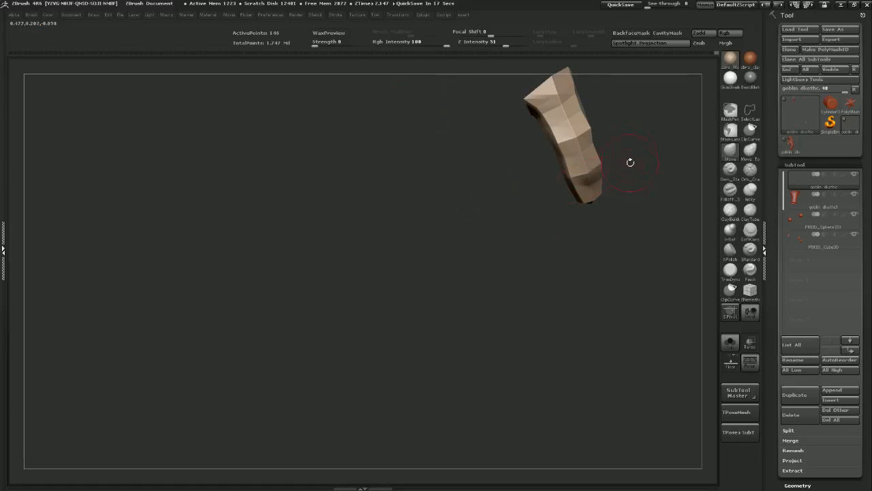
pyautogui.keyDown('alt'); pyautogui.moveTo(630, 162); pyautogui.dragTo(568, 264); pyautogui.keyUp('alt')
pyautogui.moveTo(537, 328); pyautogui.dragTo(555, 387)
pyautogui.moveTo(587, 320)
pyautogui.mouseDown()
pyautogui.moveTo(572, 341)
pyautogui.moveTo(558, 316)
pyautogui.moveTo(588, 300)
pyautogui.moveTo(493, 314)
pyautogui.moveTo(481, 347)
pyautogui.moveTo(422, 369)
pyautogui.moveTo(473, 341)
pyautogui.mouseUp()
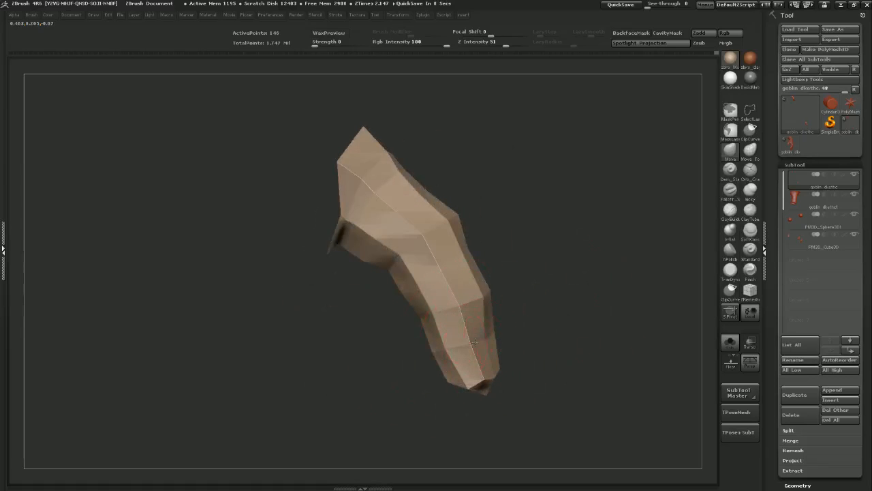
# Drop the isolated finger to its lowest subdivision level and adjust its blocky contour with the Move brush
pyautogui.moveTo(551, 308); pyautogui.dragTo(547, 250)
pyautogui.hotkey('shift', 'd')
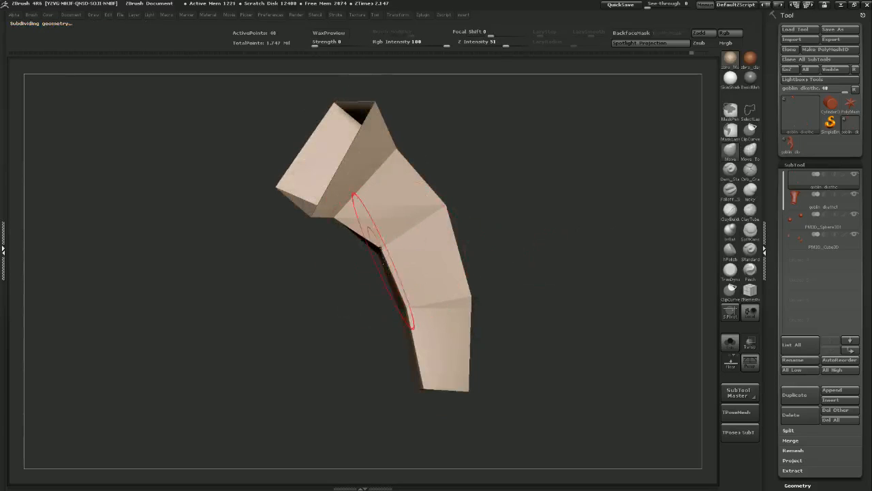
pyautogui.moveTo(363, 294); pyautogui.dragTo(400, 267)
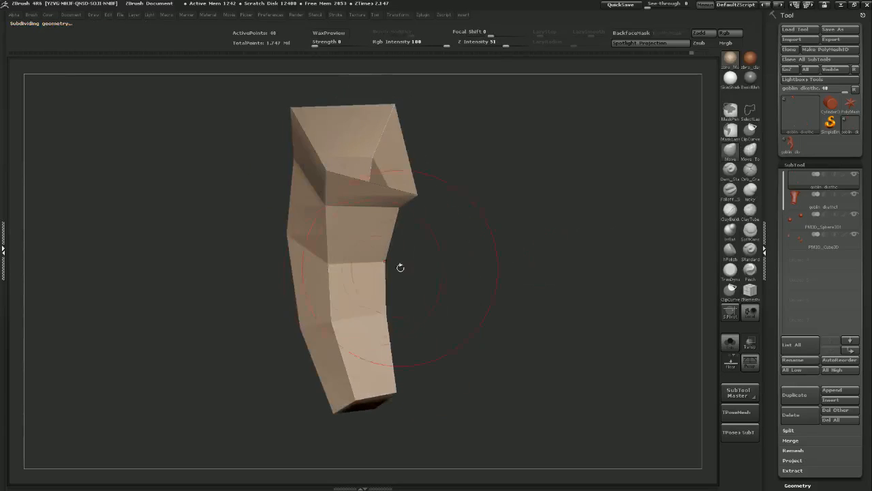
pyautogui.moveTo(342, 280)
pyautogui.mouseDown()
pyautogui.moveTo(396, 245)
pyautogui.moveTo(409, 214)
pyautogui.moveTo(454, 209)
pyautogui.mouseUp()
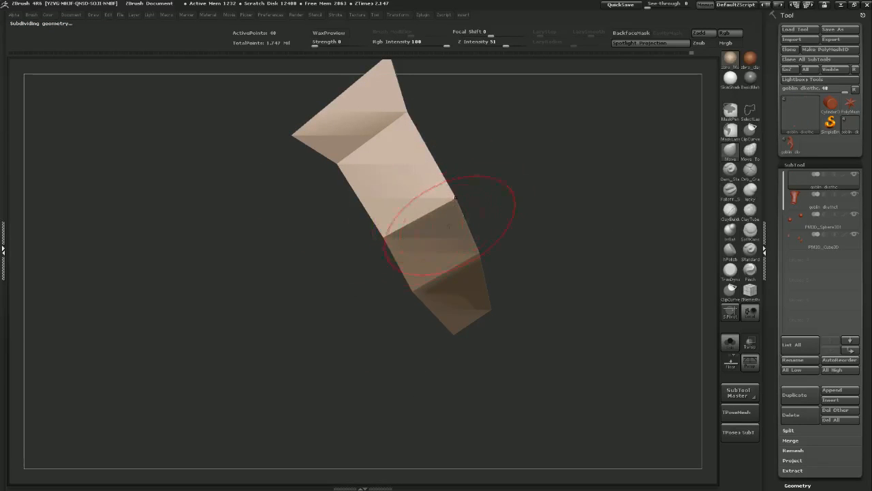
pyautogui.moveTo(404, 237); pyautogui.dragTo(469, 223)
# Raise the finger two subdivision levels and shape its knuckles and side profile with the Move brush
pyautogui.hotkey('ctrl', 'd')
pyautogui.hotkey('ctrl', 'd')
pyautogui.moveTo(350, 206); pyautogui.dragTo(355, 201)
pyautogui.moveTo(508, 191)
pyautogui.mouseDown()
pyautogui.moveTo(446, 192)
pyautogui.moveTo(440, 170)
pyautogui.mouseUp()
pyautogui.press('s')
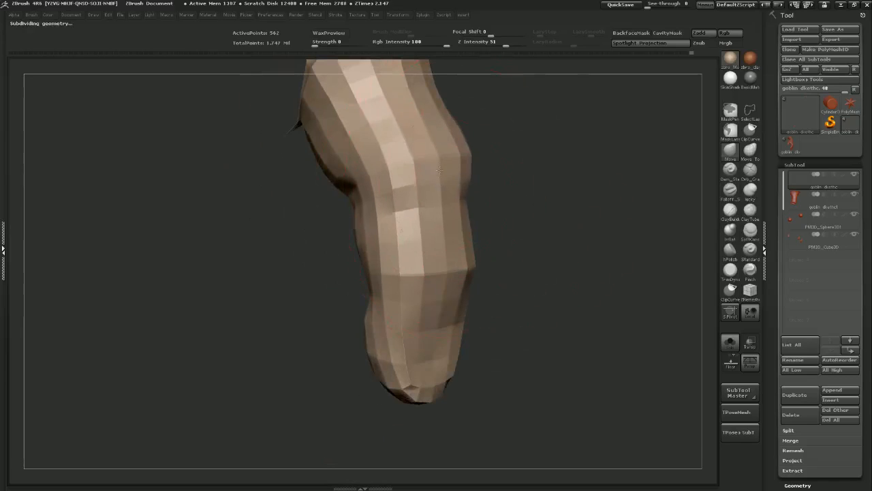
pyautogui.moveTo(458, 218); pyautogui.dragTo(485, 248)
pyautogui.press('s')
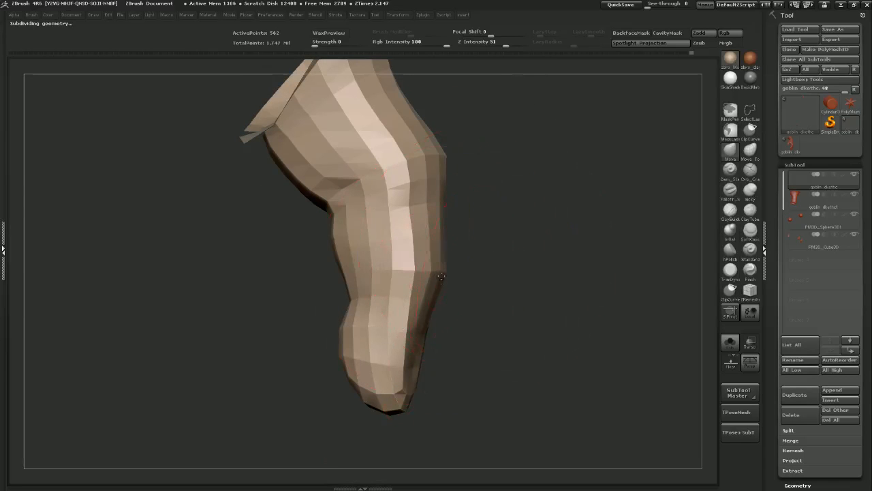
# Refine the bend and thickness of the finger's middle and end segments with the Move brush
pyautogui.moveTo(417, 295); pyautogui.dragTo(425, 288)
pyautogui.moveTo(500, 273)
pyautogui.mouseDown()
pyautogui.moveTo(594, 274)
pyautogui.moveTo(508, 240)
pyautogui.mouseUp()
pyautogui.moveTo(471, 261)
pyautogui.mouseDown()
pyautogui.moveTo(461, 244)
pyautogui.moveTo(444, 255)
pyautogui.mouseUp()
pyautogui.moveTo(507, 218); pyautogui.dragTo(590, 229)
pyautogui.moveTo(488, 307); pyautogui.dragTo(492, 299)
pyautogui.moveTo(583, 247)
pyautogui.mouseDown()
pyautogui.moveTo(448, 240)
pyautogui.moveTo(477, 225)
pyautogui.mouseUp()
pyautogui.moveTo(530, 199); pyautogui.dragTo(499, 220)
# Adjust the finger's underside around the joints with a resized Move brush
pyautogui.press('s')
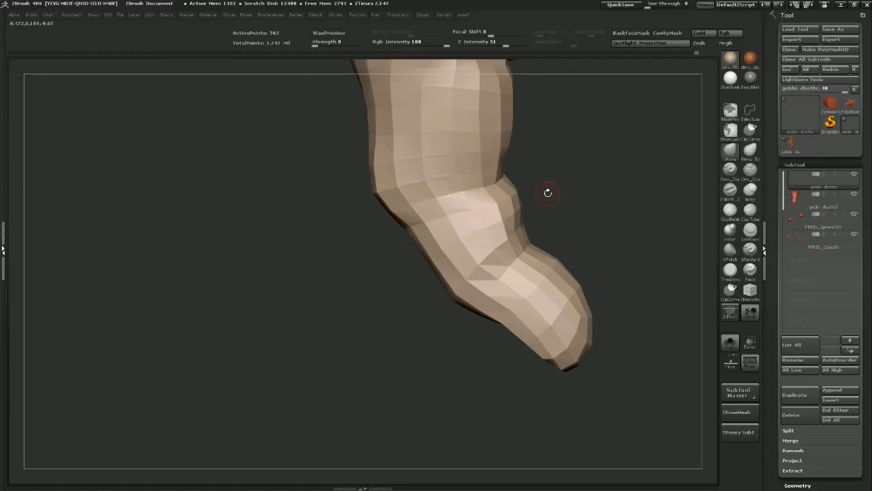
pyautogui.press('s')
pyautogui.moveTo(492, 218)
pyautogui.mouseDown()
pyautogui.moveTo(569, 175)
pyautogui.moveTo(538, 199)
pyautogui.mouseUp()
pyautogui.moveTo(493, 236)
pyautogui.mouseDown()
pyautogui.moveTo(576, 218)
pyautogui.moveTo(570, 198)
pyautogui.moveTo(630, 184)
pyautogui.moveTo(558, 204)
pyautogui.mouseUp()
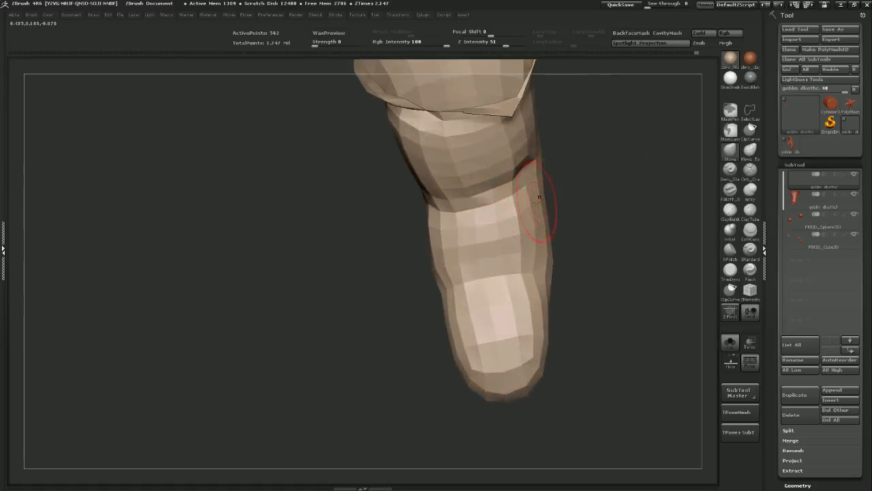
# Subdivide the finger once more and carve the joint creases across its underside with the Dam_Standard brush
pyautogui.click(730, 172)
pyautogui.hotkey('ctrl', 'd')
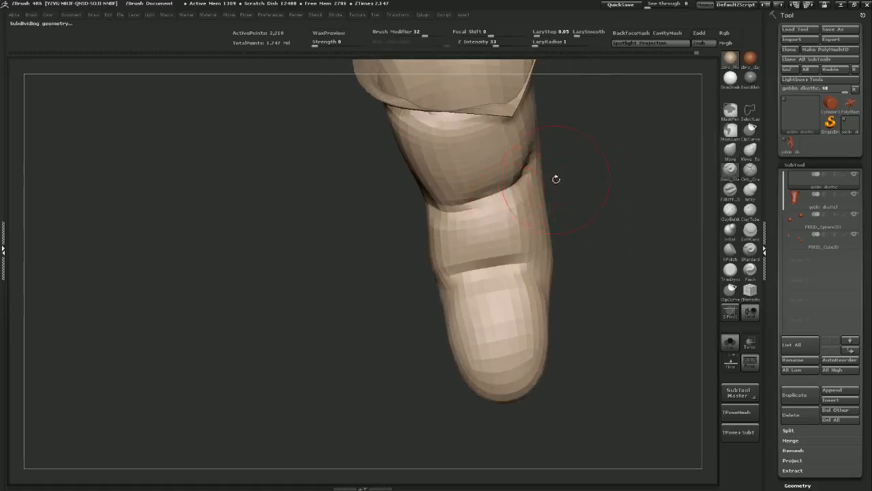
pyautogui.moveTo(555, 177); pyautogui.dragTo(544, 174)
pyautogui.moveTo(412, 248); pyautogui.dragTo(514, 205)
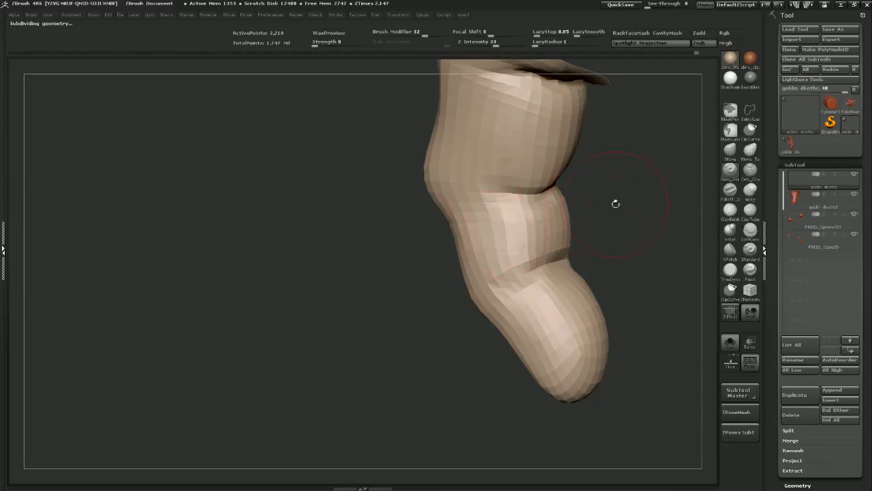
pyautogui.moveTo(616, 204); pyautogui.dragTo(666, 187)
# Reshape the finger's side profile around the creased joints with an enlarged Move brush
pyautogui.click(732, 153)
pyautogui.press('s')
pyautogui.moveTo(416, 265)
pyautogui.mouseDown()
pyautogui.moveTo(407, 258)
pyautogui.moveTo(429, 232)
pyautogui.mouseUp()
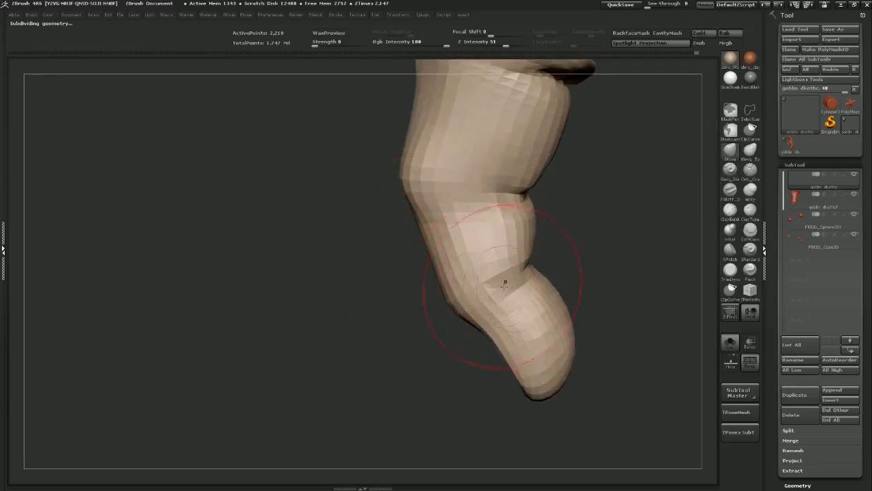
pyautogui.moveTo(505, 365)
pyautogui.mouseDown()
pyautogui.moveTo(516, 375)
pyautogui.moveTo(526, 362)
pyautogui.moveTo(520, 296)
pyautogui.moveTo(481, 292)
pyautogui.mouseUp()
# Build up the top of the fingertip below the last knuckle with the ClayBuildup brush
pyautogui.click(728, 208)
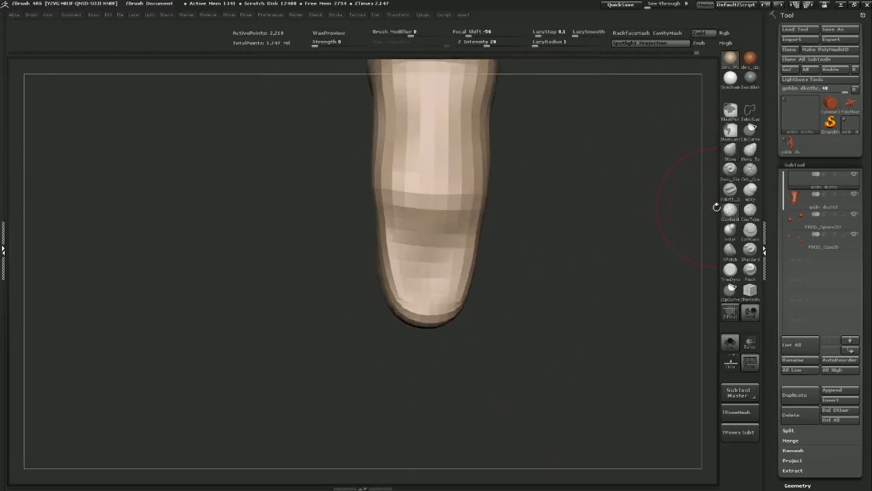
pyautogui.moveTo(574, 238)
pyautogui.mouseDown()
pyautogui.moveTo(565, 293)
pyautogui.moveTo(598, 214)
pyautogui.mouseUp()
pyautogui.press('s')
pyautogui.moveTo(502, 214); pyautogui.dragTo(484, 202)
pyautogui.moveTo(497, 172)
pyautogui.mouseDown()
pyautogui.moveTo(512, 208)
pyautogui.moveTo(481, 242)
pyautogui.moveTo(464, 170)
pyautogui.moveTo(493, 178)
pyautogui.mouseUp()
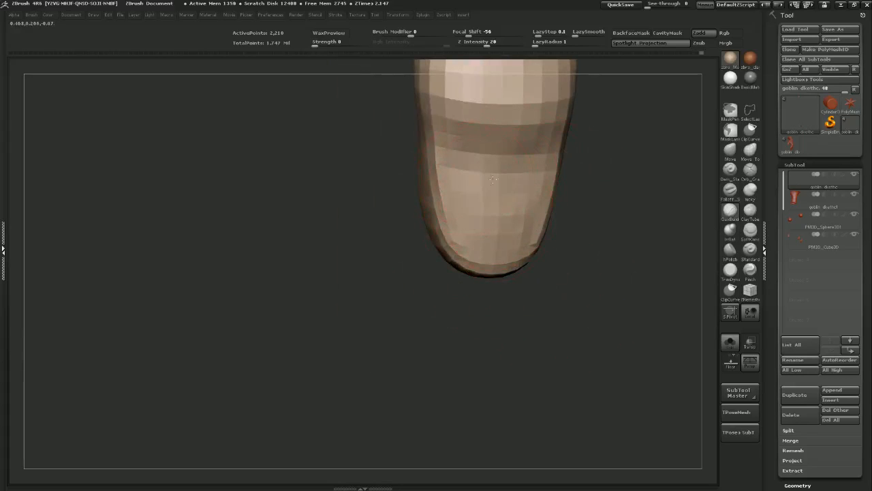
pyautogui.moveTo(577, 251)
pyautogui.mouseDown()
pyautogui.moveTo(497, 248)
pyautogui.moveTo(569, 246)
pyautogui.mouseUp()
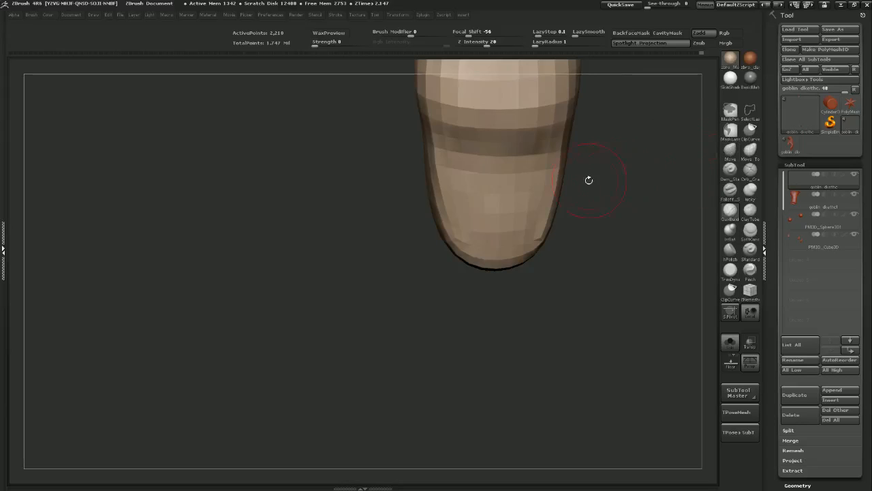
# Raise the finger two subdivision levels and smooth the surface around its joints
pyautogui.press('d')
pyautogui.press('d')
pyautogui.moveTo(564, 238); pyautogui.dragTo(530, 241)
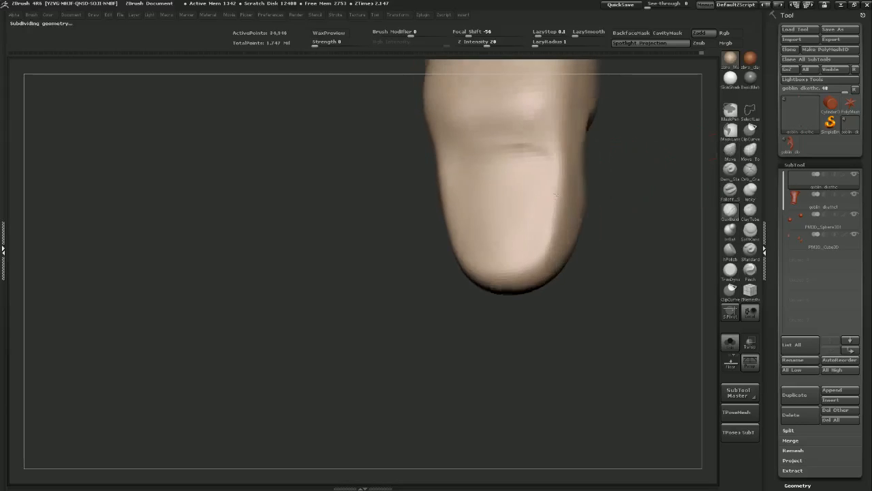
pyautogui.keyDown('alt'); pyautogui.moveTo(401, 187); pyautogui.dragTo(417, 337); pyautogui.keyUp('alt')
pyautogui.moveTo(451, 248); pyautogui.dragTo(475, 250, button='right')
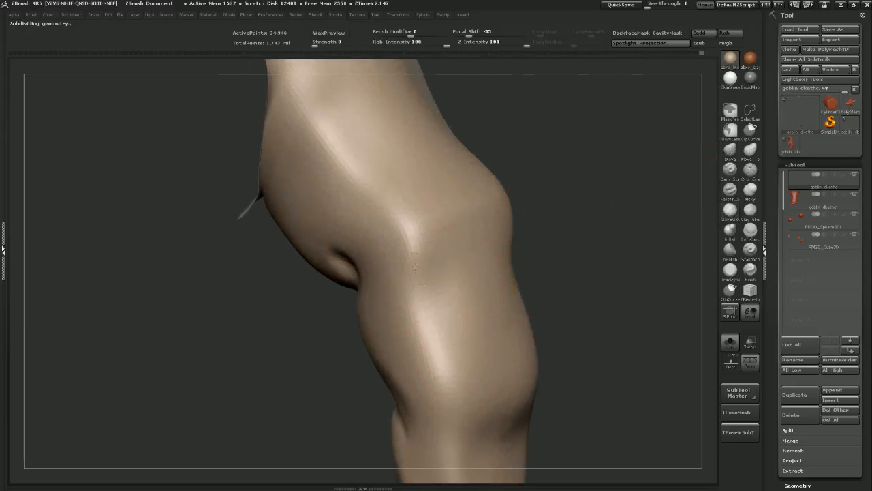
pyautogui.moveTo(438, 334); pyautogui.dragTo(531, 216, button='right')
pyautogui.moveTo(667, 280)
pyautogui.keyDown('ctrl'); pyautogui.mouseDown(button='right')
pyautogui.moveTo(593, 208)
pyautogui.moveTo(532, 213)
pyautogui.moveTo(539, 205)
pyautogui.mouseUp(button='right'); pyautogui.keyUp('ctrl')
pyautogui.keyDown('shift'); pyautogui.moveTo(543, 149); pyautogui.dragTo(537, 161); pyautogui.keyUp('shift')
pyautogui.moveTo(596, 167)
pyautogui.mouseDown(button='right')
pyautogui.moveTo(604, 181)
pyautogui.moveTo(654, 152)
pyautogui.moveTo(673, 181)
pyautogui.moveTo(637, 179)
pyautogui.mouseUp(button='right')
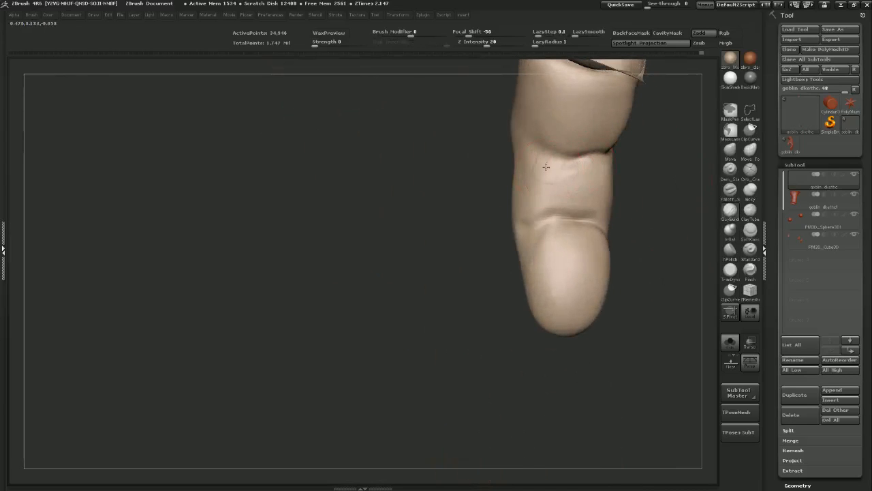
# Adjust the upper joint crease on the finger's underside with the Move brush
pyautogui.click(730, 150)
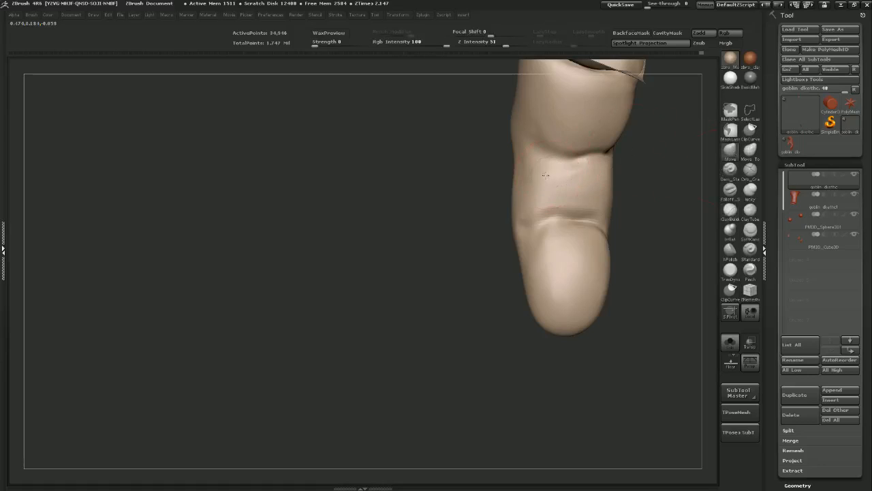
pyautogui.moveTo(550, 164); pyautogui.dragTo(574, 162)
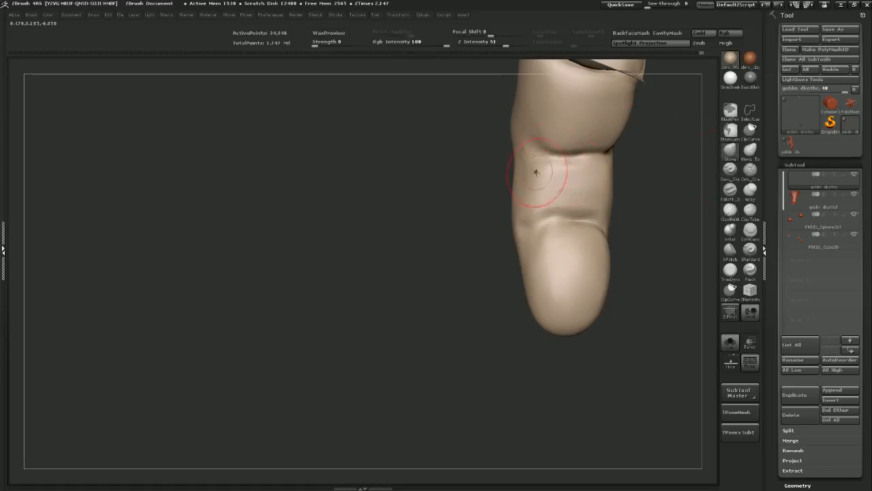
pyautogui.moveTo(538, 166); pyautogui.dragTo(713, 184, button='right')
# Build up the side of the finger's base near the webbing with the ClayBuildup brush and smooth the strokes
pyautogui.click(729, 210)
pyautogui.keyDown('alt'); pyautogui.moveTo(423, 254); pyautogui.dragTo(430, 360, button='right'); pyautogui.keyUp('alt')
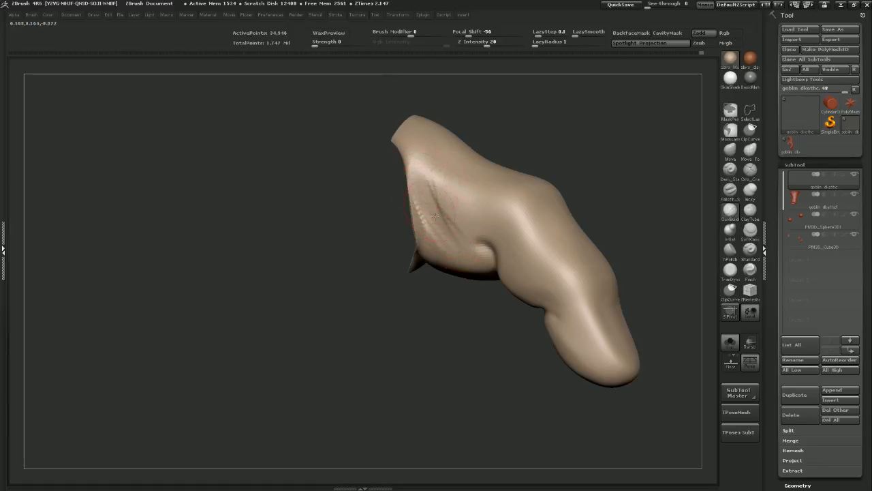
pyautogui.keyDown('shift'); pyautogui.moveTo(464, 231); pyautogui.dragTo(437, 210); pyautogui.keyUp('shift')
# Add volume to the finger's upper segment and first knuckle with the ClayBuildup brush and smooth it
pyautogui.moveTo(627, 171); pyautogui.dragTo(512, 176)
pyautogui.moveTo(524, 140)
pyautogui.mouseDown()
pyautogui.moveTo(533, 175)
pyautogui.moveTo(528, 158)
pyautogui.moveTo(543, 170)
pyautogui.moveTo(535, 112)
pyautogui.mouseUp()
pyautogui.moveTo(526, 166)
pyautogui.keyDown('shift'); pyautogui.mouseDown()
pyautogui.moveTo(515, 136)
pyautogui.moveTo(540, 156)
pyautogui.mouseUp(); pyautogui.keyUp('shift')
pyautogui.moveTo(511, 123)
pyautogui.mouseDown()
pyautogui.moveTo(510, 176)
pyautogui.moveTo(549, 189)
pyautogui.mouseUp()
pyautogui.moveTo(612, 218)
pyautogui.mouseDown()
pyautogui.moveTo(579, 202)
pyautogui.moveTo(553, 169)
pyautogui.mouseUp()
pyautogui.press('shift')
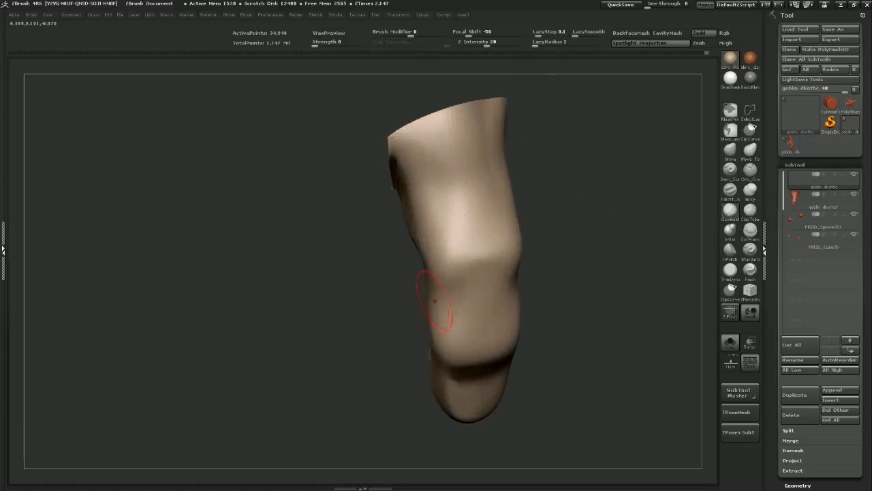
# Build up and smooth the sides of the finger's middle segment between the two joints
pyautogui.keyDown('alt'); pyautogui.moveTo(580, 325); pyautogui.dragTo(573, 286); pyautogui.keyUp('alt')
pyautogui.moveTo(581, 281); pyautogui.dragTo(427, 308)
pyautogui.moveTo(413, 268); pyautogui.dragTo(469, 255)
pyautogui.press('shift')
pyautogui.moveTo(446, 209); pyautogui.dragTo(493, 171)
pyautogui.moveTo(473, 216)
pyautogui.mouseDown()
pyautogui.moveTo(360, 267)
pyautogui.moveTo(327, 267)
pyautogui.moveTo(370, 267)
pyautogui.mouseUp()
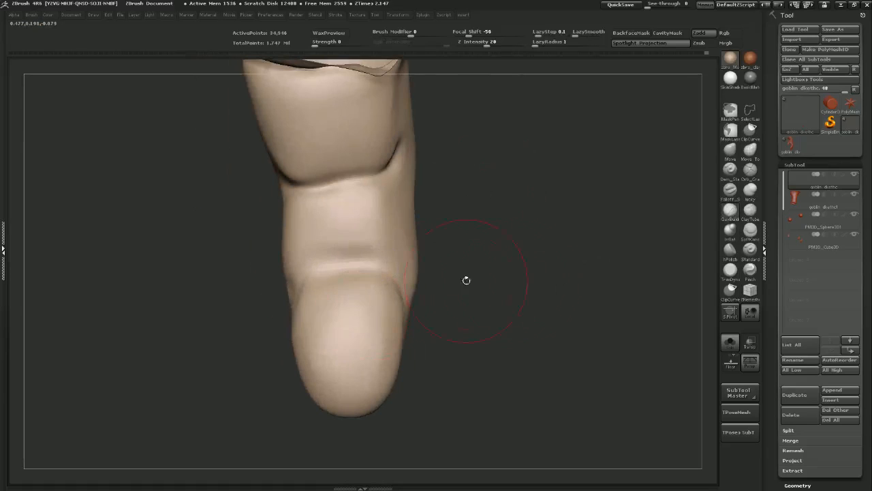
# Drop the finger two subdivision levels and reshape the fingertip pad and lower joint with the Move brush
pyautogui.moveTo(465, 279); pyautogui.dragTo(538, 288)
pyautogui.click(728, 153)
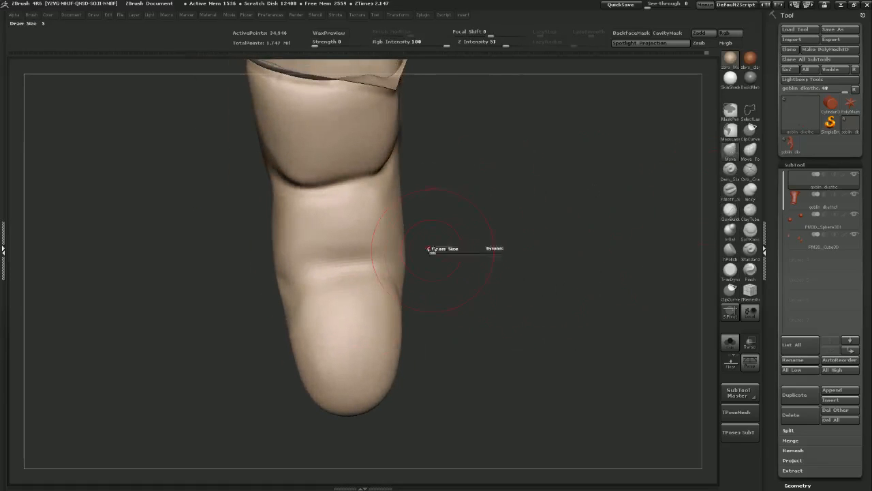
pyautogui.moveTo(435, 259); pyautogui.dragTo(415, 269)
pyautogui.hotkey('shift', 'd')
pyautogui.moveTo(443, 266); pyautogui.dragTo(302, 263)
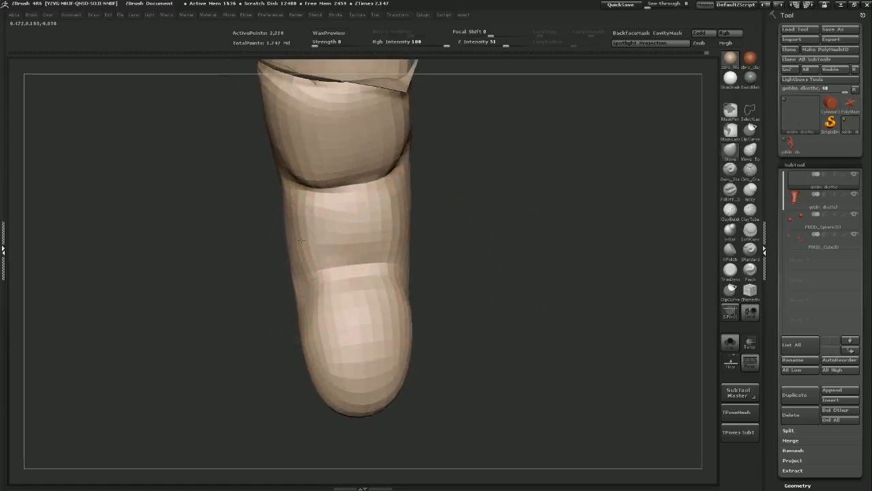
pyautogui.moveTo(446, 308); pyautogui.dragTo(477, 308)
pyautogui.moveTo(366, 300); pyautogui.dragTo(367, 293)
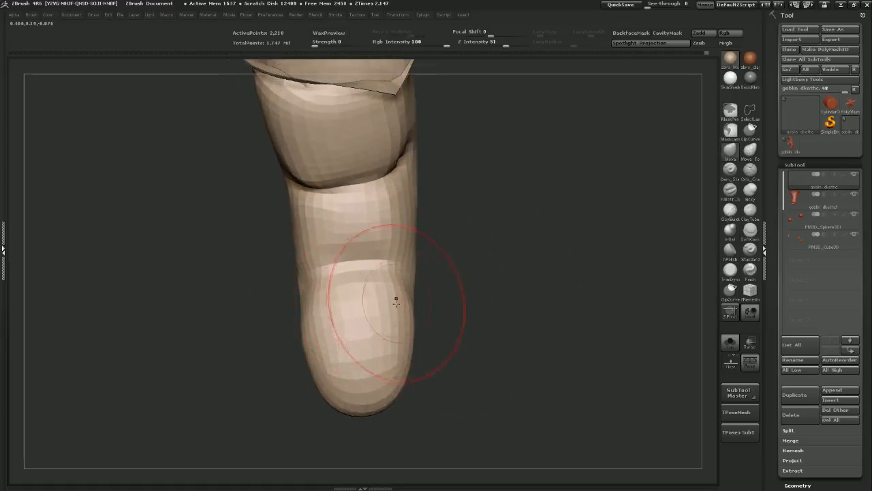
pyautogui.moveTo(323, 319); pyautogui.dragTo(364, 290)
# Adjust the underside creases at both joints in profile with the Move brush
pyautogui.moveTo(477, 304); pyautogui.dragTo(405, 305)
pyautogui.moveTo(380, 251); pyautogui.dragTo(381, 256)
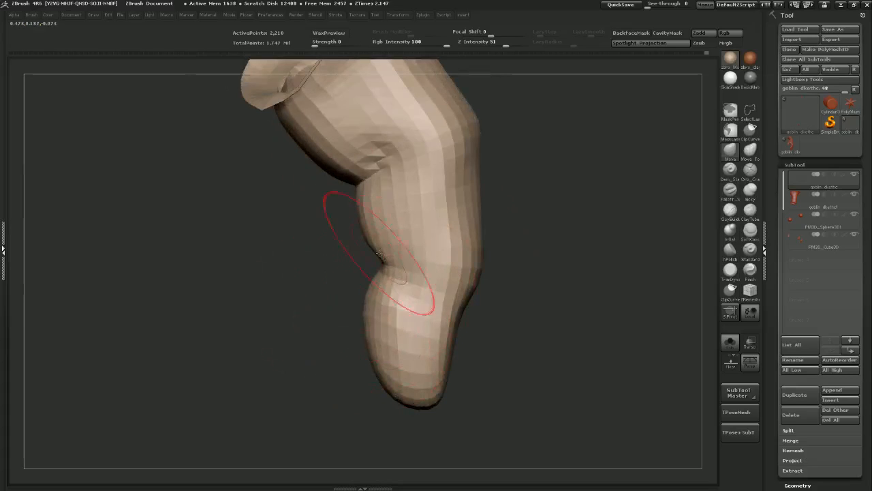
pyautogui.moveTo(358, 188); pyautogui.dragTo(361, 194)
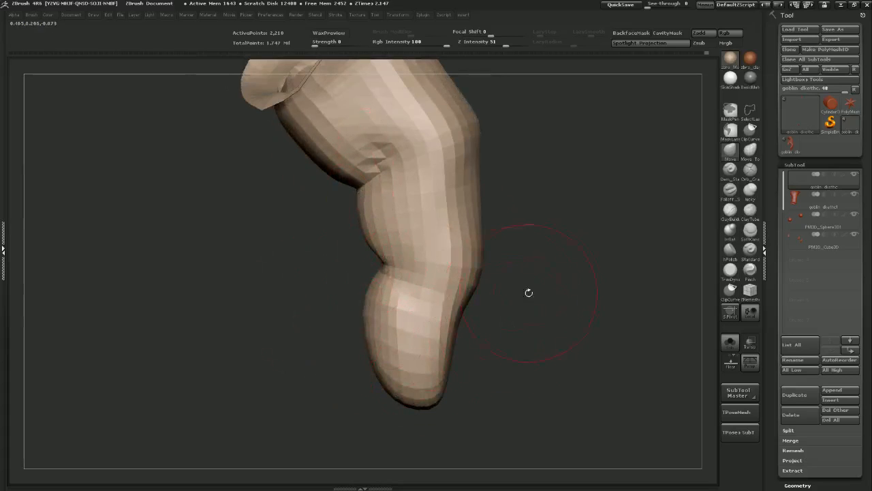
pyautogui.moveTo(529, 293); pyautogui.dragTo(498, 288)
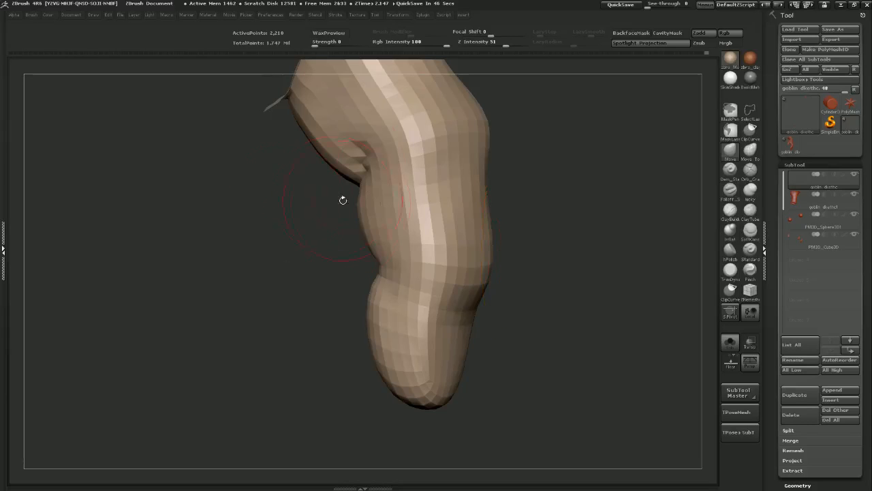
# Finish the fingertip's contour with the Move brush and unhide the rest of the goblin's mesh
pyautogui.moveTo(564, 232); pyautogui.dragTo(538, 216)
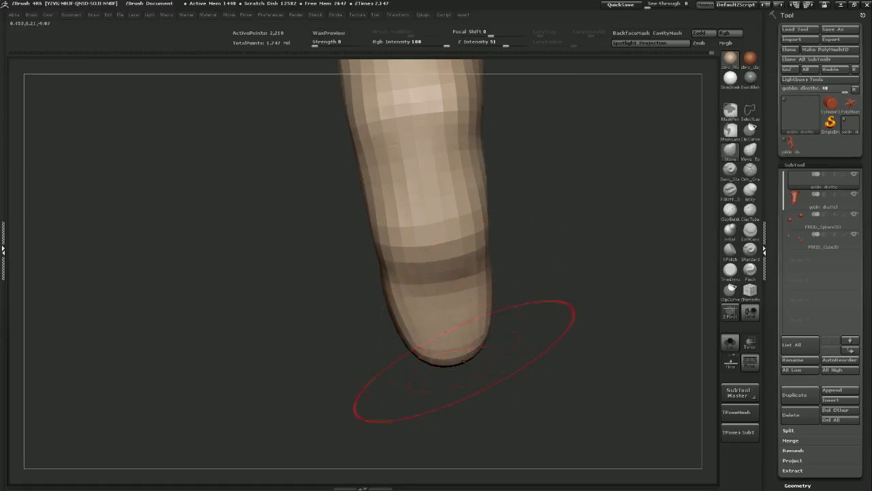
pyautogui.moveTo(543, 282); pyautogui.dragTo(497, 292)
pyautogui.keyDown('alt'); pyautogui.moveTo(524, 218); pyautogui.dragTo(520, 331); pyautogui.keyUp('alt')
pyautogui.keyDown('ctrl'); pyautogui.keyDown('shift'); pyautogui.click(551, 290); pyautogui.keyUp('shift'); pyautogui.keyUp('ctrl')
pyautogui.moveTo(552, 293); pyautogui.dragTo(617, 316)
# Raise the whole mesh to its highest subdivision level, smooth the finger and its base, and view the full figure
pyautogui.hotkey('ctrl', 'd')
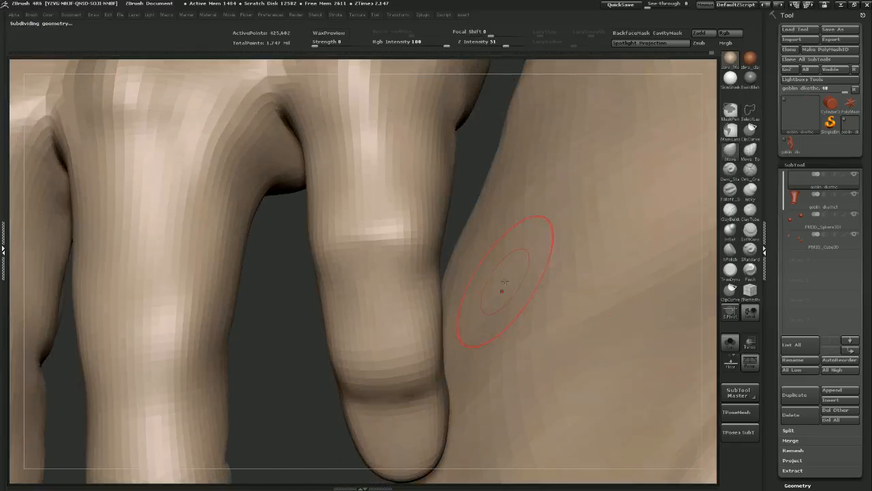
pyautogui.press('d')
pyautogui.press('f')
pyautogui.moveTo(483, 287)
pyautogui.keyDown('shift'); pyautogui.mouseDown()
pyautogui.moveTo(504, 296)
pyautogui.moveTo(499, 246)
pyautogui.moveTo(415, 290)
pyautogui.moveTo(398, 288)
pyautogui.moveTo(432, 256)
pyautogui.moveTo(424, 223)
pyautogui.moveTo(415, 272)
pyautogui.mouseUp(); pyautogui.keyUp('shift')
pyautogui.keyDown('shift'); pyautogui.moveTo(318, 156); pyautogui.dragTo(318, 162); pyautogui.keyUp('shift')
pyautogui.moveTo(480, 145); pyautogui.dragTo(442, 167)
pyautogui.moveTo(443, 242)
pyautogui.keyDown('alt'); pyautogui.mouseDown()
pyautogui.moveTo(384, 181)
pyautogui.moveTo(419, 212)
pyautogui.mouseUp(); pyautogui.keyUp('alt')
pyautogui.press('shift')
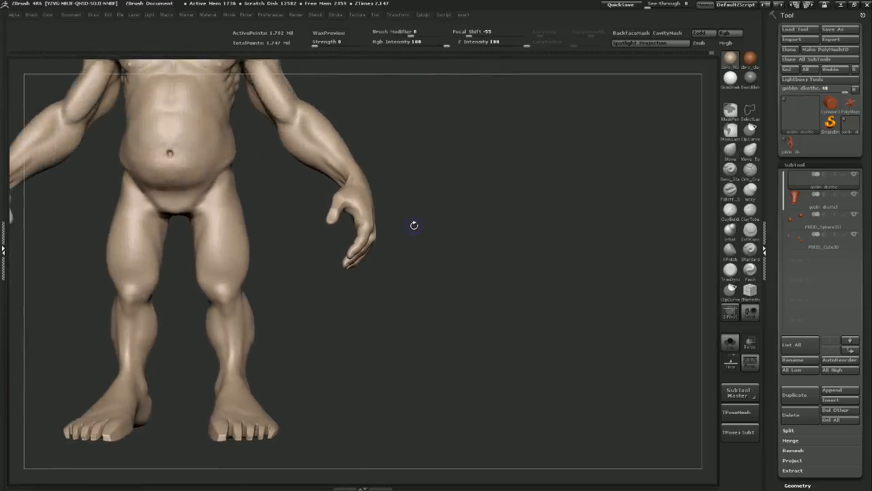
# Drop the mesh to a low subdivision level, isolate one forearm with its hand, and subdivide the isolated part
pyautogui.hotkey('shift', 'd')
pyautogui.hotkey('shift', 'd')
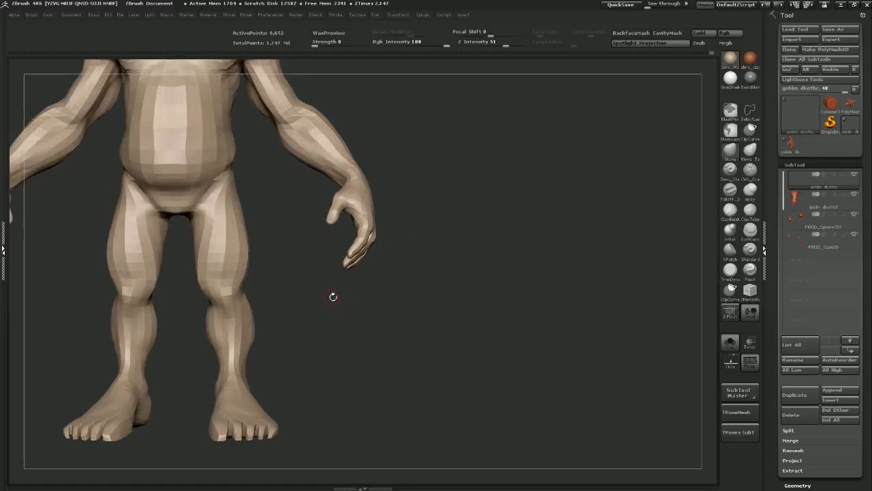
pyautogui.moveTo(334, 264)
pyautogui.keyDown('ctrl'); pyautogui.keyDown('shift'); pyautogui.mouseDown()
pyautogui.moveTo(364, 292)
pyautogui.moveTo(315, 249)
pyautogui.moveTo(451, 207)
pyautogui.mouseUp(); pyautogui.keyUp('shift'); pyautogui.keyUp('ctrl')
pyautogui.moveTo(438, 239)
pyautogui.mouseDown()
pyautogui.moveTo(458, 205)
pyautogui.moveTo(459, 143)
pyautogui.moveTo(510, 190)
pyautogui.mouseUp()
pyautogui.moveTo(223, 99)
pyautogui.keyDown('ctrl'); pyautogui.keyDown('alt'); pyautogui.keyDown('shift'); pyautogui.mouseDown()
pyautogui.moveTo(237, 158)
pyautogui.moveTo(286, 143)
pyautogui.moveTo(344, 108)
pyautogui.moveTo(325, 118)
pyautogui.mouseUp(); pyautogui.keyUp('shift'); pyautogui.keyUp('alt'); pyautogui.keyUp('ctrl')
pyautogui.keyDown('alt'); pyautogui.moveTo(535, 220); pyautogui.dragTo(559, 259); pyautogui.keyUp('alt')
pyautogui.hotkey('ctrl', 'd')
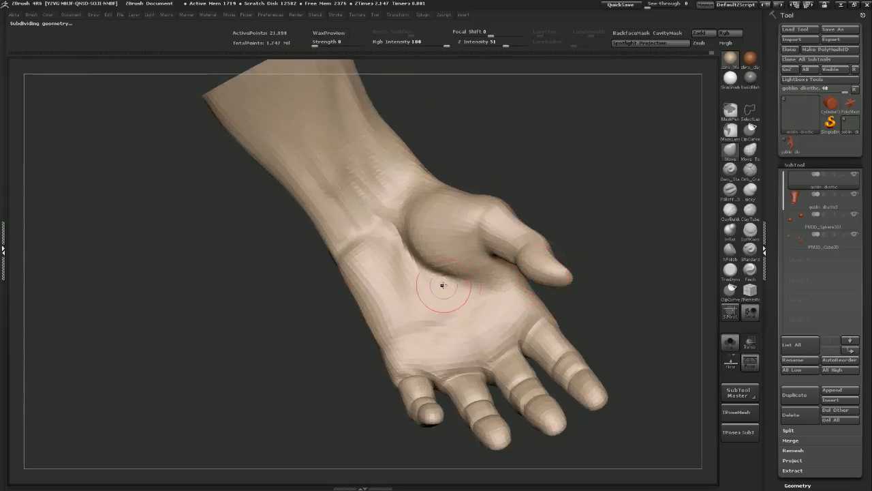
# Switch the hand to the grey basic material and smooth the crease where the palm meets the wrist
pyautogui.moveTo(327, 346); pyautogui.dragTo(592, 207)
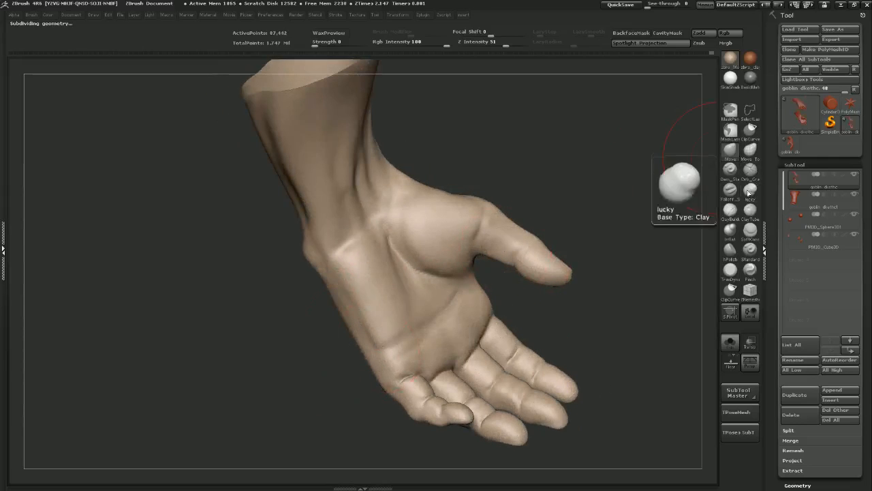
pyautogui.click(751, 82)
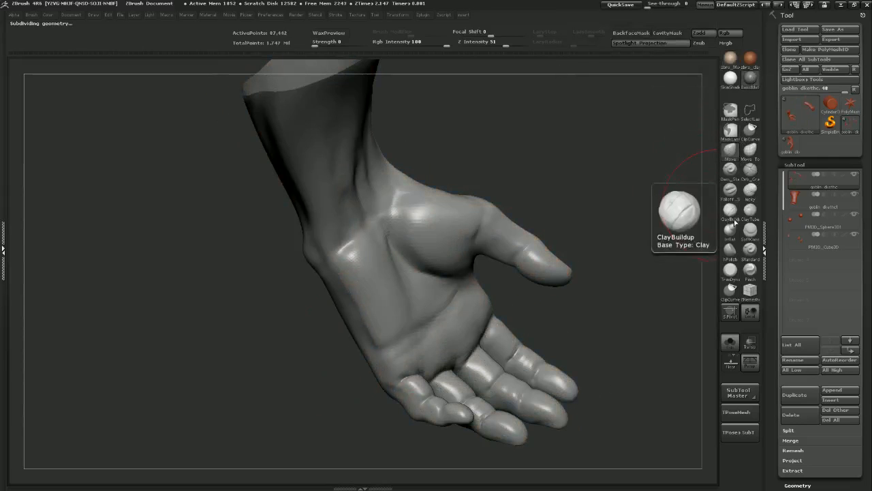
pyautogui.click(730, 169)
pyautogui.moveTo(633, 228); pyautogui.dragTo(580, 286)
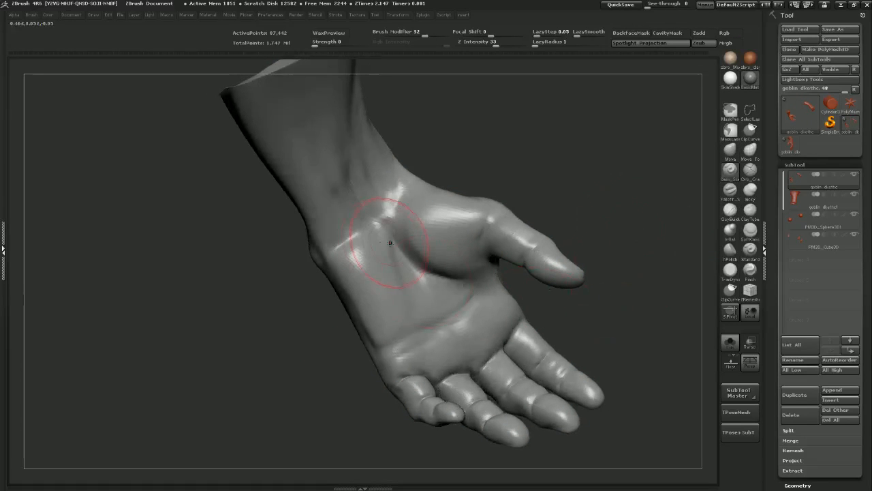
pyautogui.moveTo(389, 241)
pyautogui.keyDown('shift'); pyautogui.mouseDown()
pyautogui.moveTo(394, 228)
pyautogui.moveTo(400, 252)
pyautogui.moveTo(374, 236)
pyautogui.moveTo(348, 250)
pyautogui.mouseUp(); pyautogui.keyUp('shift')
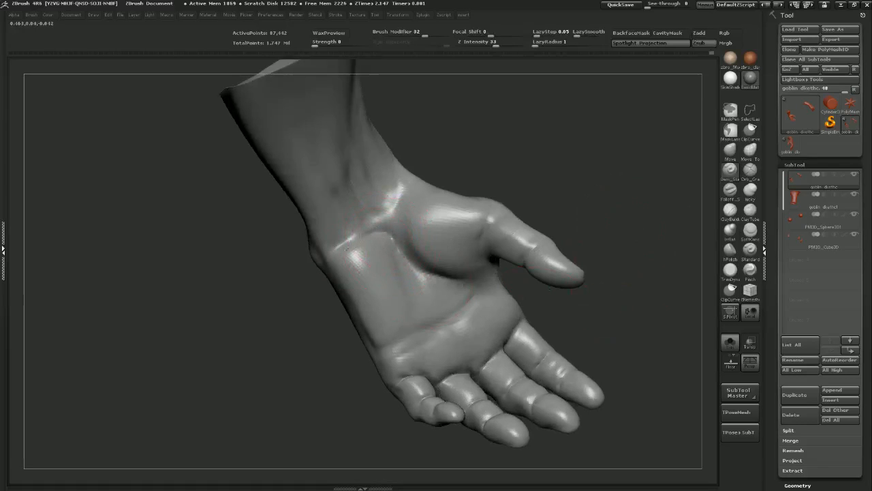
pyautogui.moveTo(341, 300); pyautogui.dragTo(360, 261)
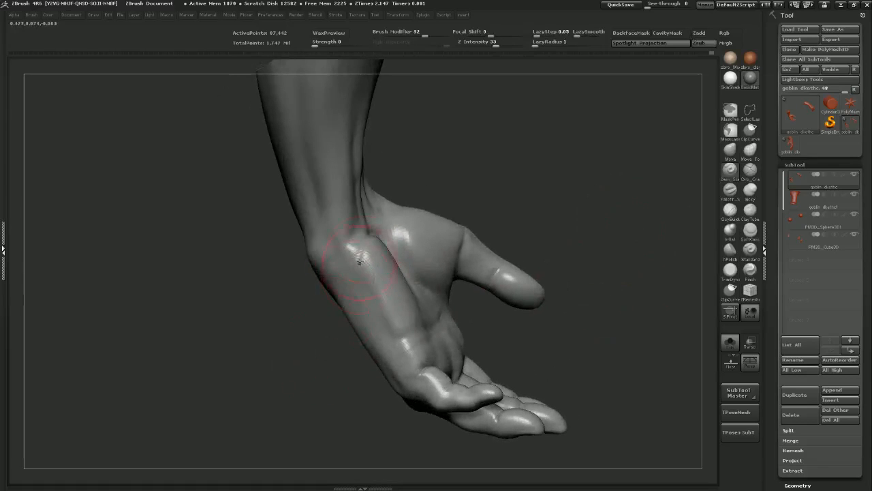
# Carve the inner crease of the palm pad on the little-finger side with the Dam_Standard brush
pyautogui.moveTo(545, 161)
pyautogui.mouseDown()
pyautogui.moveTo(528, 164)
pyautogui.moveTo(564, 178)
pyautogui.moveTo(557, 181)
pyautogui.mouseUp()
pyautogui.moveTo(400, 262); pyautogui.dragTo(394, 353)
pyautogui.moveTo(408, 288); pyautogui.dragTo(390, 383)
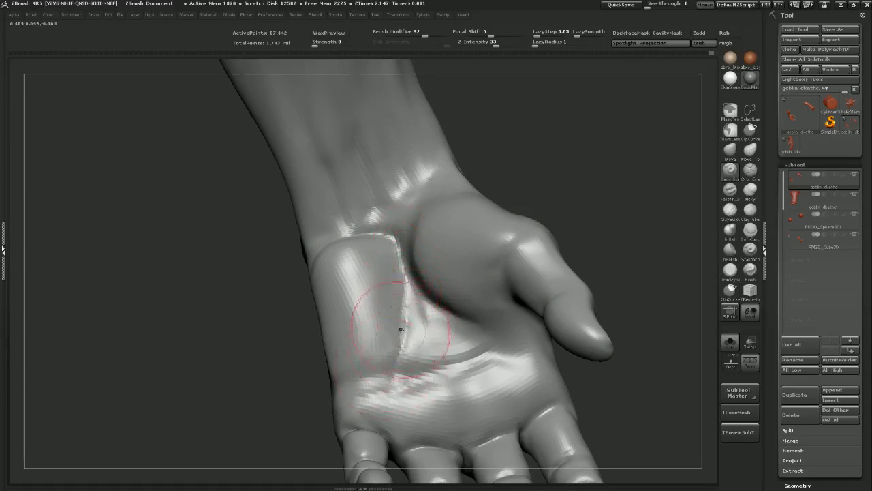
pyautogui.press('shift')
pyautogui.moveTo(555, 177)
pyautogui.mouseDown()
pyautogui.moveTo(568, 102)
pyautogui.moveTo(541, 116)
pyautogui.moveTo(441, 324)
pyautogui.mouseUp()
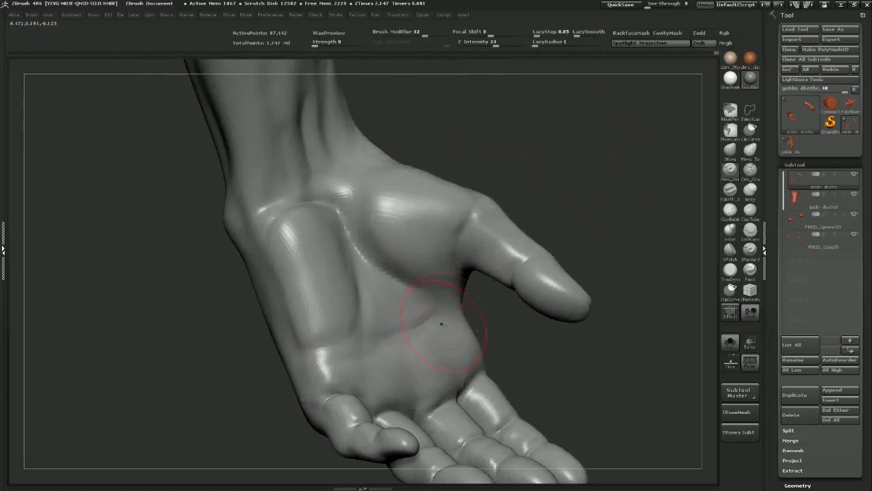
# Carve the crease separating the lower end of the palm pad from the little finger's base
pyautogui.moveTo(388, 345); pyautogui.dragTo(303, 367)
pyautogui.moveTo(364, 320); pyautogui.dragTo(319, 354)
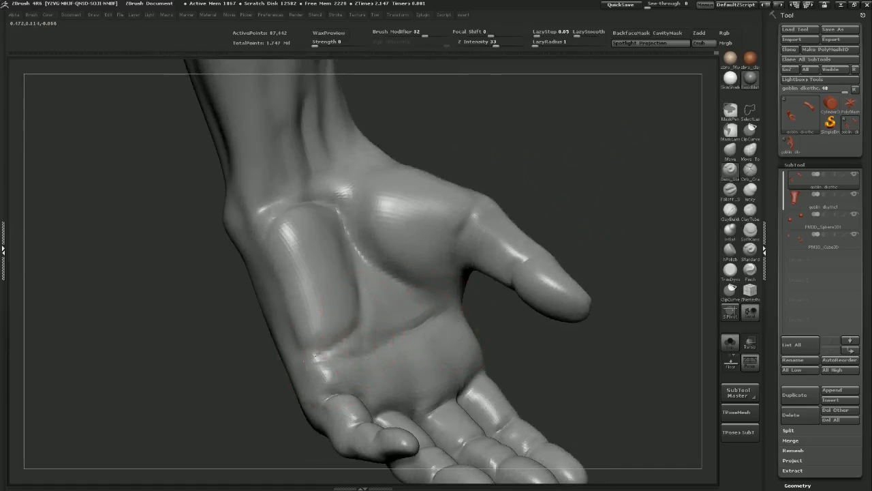
pyautogui.moveTo(436, 129); pyautogui.dragTo(511, 136)
pyautogui.moveTo(358, 350); pyautogui.dragTo(336, 370)
# Subdivide the isolated hand and smooth the outer palm edge just above the little finger
pyautogui.keyDown('alt'); pyautogui.moveTo(524, 340); pyautogui.dragTo(469, 286); pyautogui.keyUp('alt')
pyautogui.hotkey('ctrl', 'd')
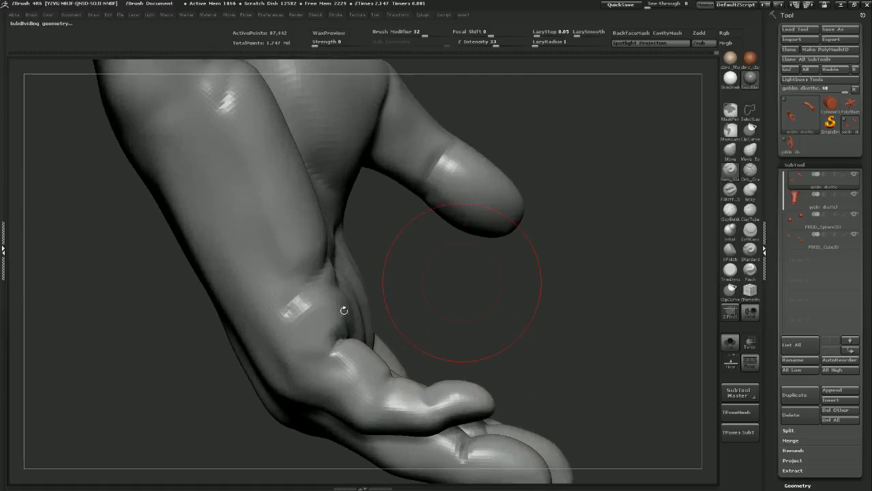
pyautogui.moveTo(375, 304)
pyautogui.mouseDown()
pyautogui.moveTo(318, 293)
pyautogui.moveTo(329, 289)
pyautogui.moveTo(273, 313)
pyautogui.mouseUp()
pyautogui.press('s')
pyautogui.moveTo(248, 371); pyautogui.dragTo(328, 367)
pyautogui.keyDown('shift'); pyautogui.moveTo(306, 296); pyautogui.dragTo(290, 307); pyautogui.keyUp('shift')
pyautogui.moveTo(464, 222)
pyautogui.mouseDown()
pyautogui.moveTo(410, 217)
pyautogui.moveTo(350, 303)
pyautogui.mouseUp()
# Build up the palm at the little finger's base with the ClayBuildup brush and smooth it into the crease
pyautogui.click(730, 210)
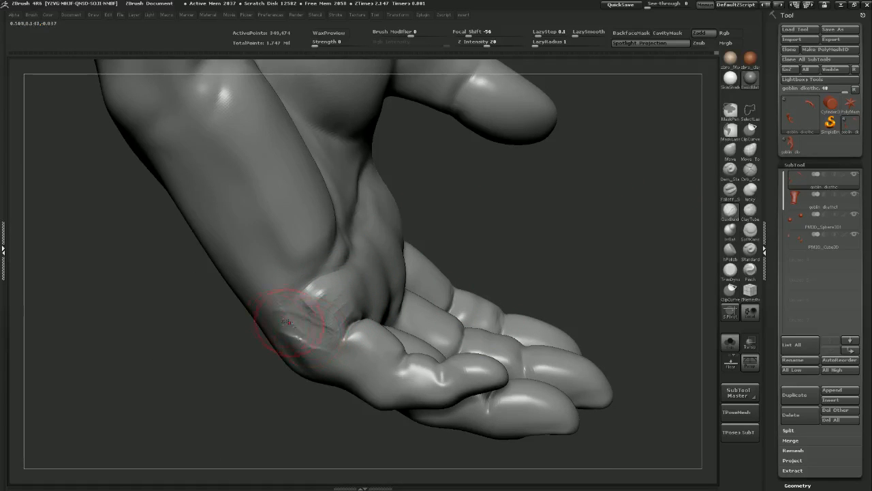
pyautogui.moveTo(261, 407)
pyautogui.mouseDown()
pyautogui.moveTo(319, 363)
pyautogui.moveTo(296, 352)
pyautogui.moveTo(310, 334)
pyautogui.moveTo(374, 306)
pyautogui.moveTo(297, 370)
pyautogui.mouseUp()
pyautogui.moveTo(422, 289); pyautogui.dragTo(384, 302)
pyautogui.keyDown('shift'); pyautogui.moveTo(327, 299); pyautogui.dragTo(287, 304); pyautogui.keyUp('shift')
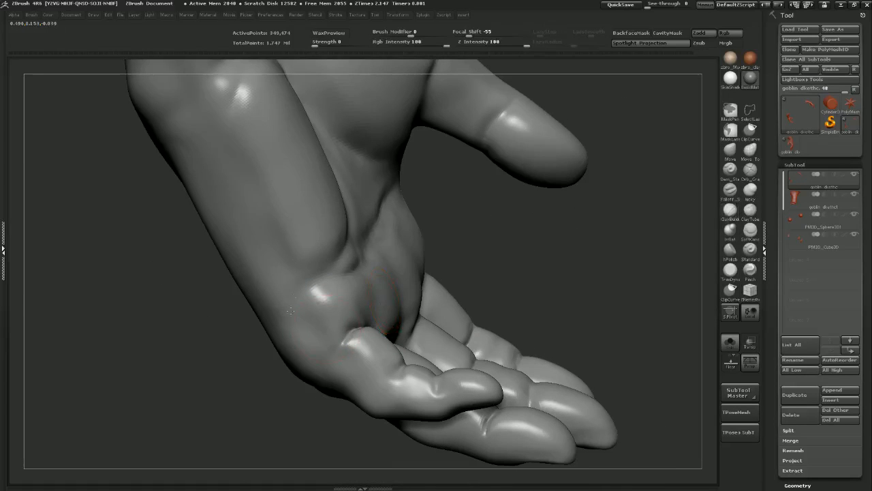
pyautogui.keyDown('shift'); pyautogui.moveTo(329, 254); pyautogui.dragTo(344, 257); pyautogui.keyUp('shift')
pyautogui.moveTo(436, 255); pyautogui.dragTo(349, 261)
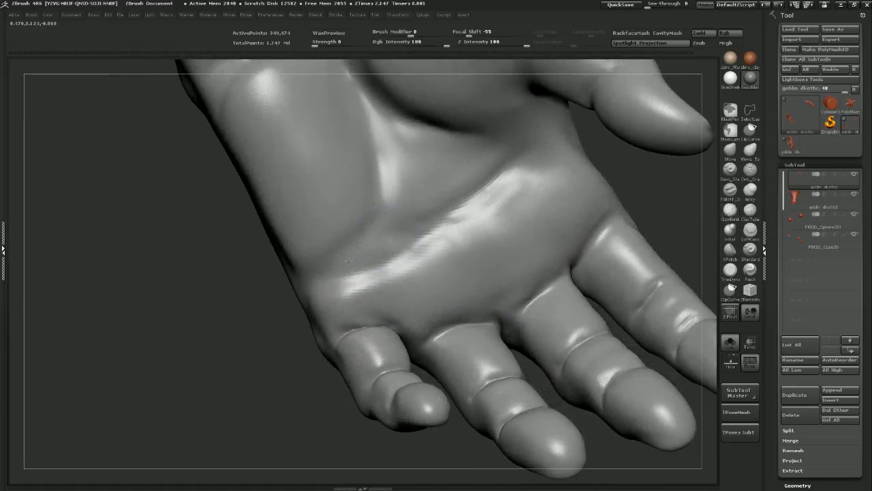
# Add ClayBuildup strokes across the fleshy pad on the little-finger side of the palm and smooth them out
pyautogui.moveTo(370, 204)
pyautogui.mouseDown()
pyautogui.moveTo(334, 256)
pyautogui.moveTo(320, 254)
pyautogui.moveTo(341, 179)
pyautogui.mouseUp()
pyautogui.moveTo(374, 155)
pyautogui.mouseDown()
pyautogui.moveTo(310, 178)
pyautogui.moveTo(284, 167)
pyautogui.mouseUp()
pyautogui.moveTo(235, 225); pyautogui.dragTo(266, 292)
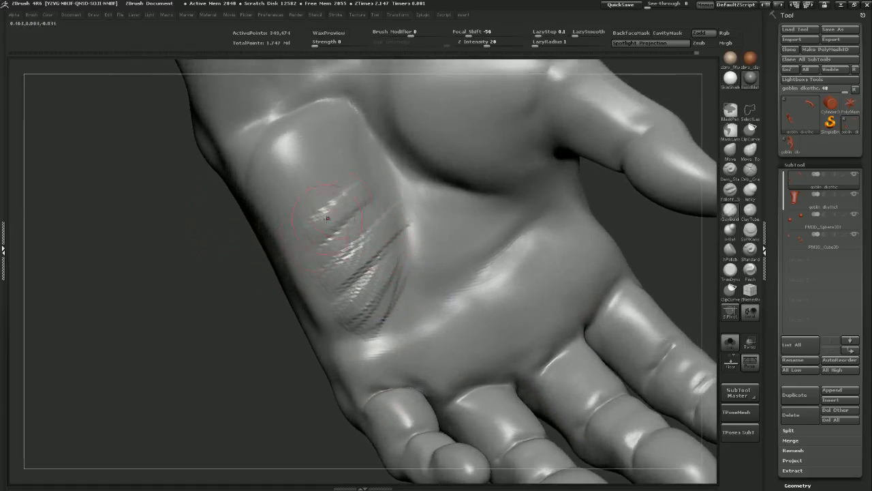
pyautogui.moveTo(253, 238); pyautogui.dragTo(269, 243)
pyautogui.moveTo(310, 147)
pyautogui.mouseDown()
pyautogui.moveTo(311, 180)
pyautogui.moveTo(319, 155)
pyautogui.moveTo(318, 204)
pyautogui.moveTo(361, 225)
pyautogui.moveTo(402, 284)
pyautogui.moveTo(365, 261)
pyautogui.moveTo(300, 181)
pyautogui.mouseUp()
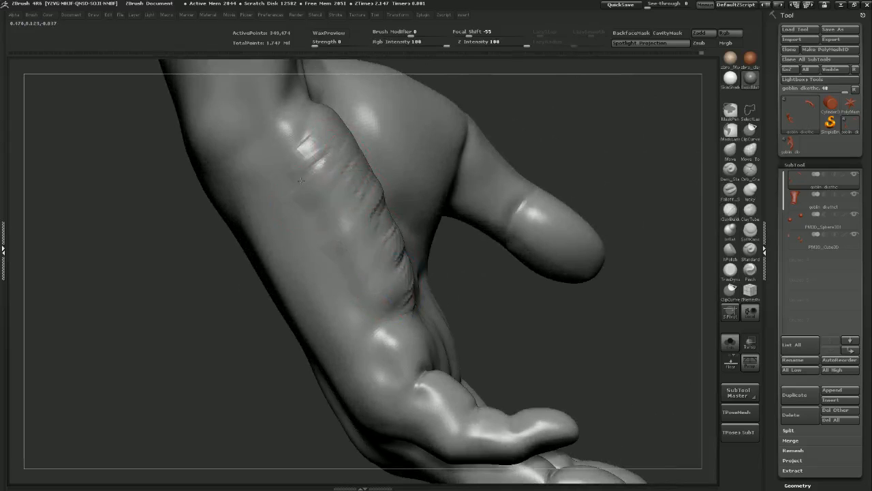
pyautogui.moveTo(389, 170); pyautogui.dragTo(405, 185, button='right')
pyautogui.moveTo(409, 244)
pyautogui.keyDown('shift'); pyautogui.mouseDown()
pyautogui.moveTo(397, 225)
pyautogui.moveTo(428, 226)
pyautogui.mouseUp(); pyautogui.keyUp('shift')
pyautogui.keyDown('shift'); pyautogui.moveTo(407, 134); pyautogui.dragTo(393, 227); pyautogui.keyUp('shift')
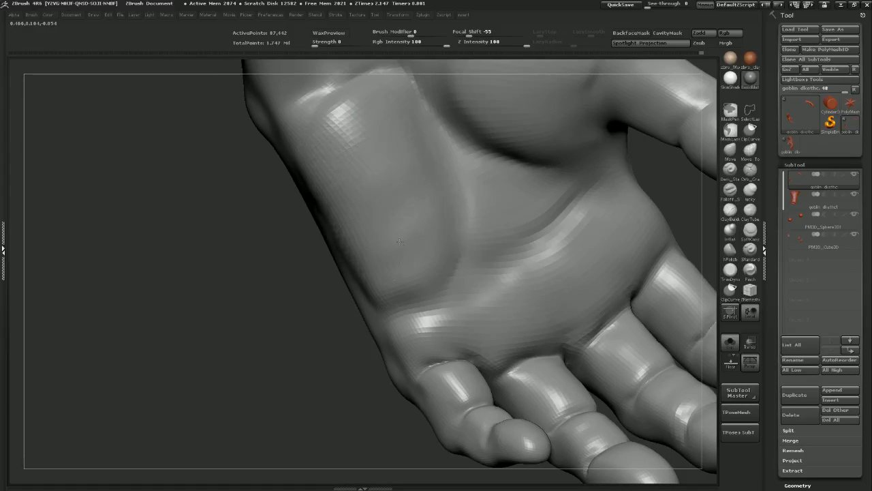
# Build up the outer side of the palm pad with long strokes at a lower subdivision level and smooth them
pyautogui.press('s')
pyautogui.moveTo(366, 223); pyautogui.dragTo(371, 226)
pyautogui.moveTo(334, 140)
pyautogui.mouseDown()
pyautogui.moveTo(349, 225)
pyautogui.moveTo(365, 269)
pyautogui.moveTo(375, 266)
pyautogui.mouseUp()
pyautogui.moveTo(377, 147); pyautogui.dragTo(407, 251)
pyautogui.moveTo(396, 121)
pyautogui.keyDown('shift'); pyautogui.mouseDown()
pyautogui.moveTo(418, 259)
pyautogui.moveTo(386, 238)
pyautogui.mouseUp(); pyautogui.keyUp('shift')
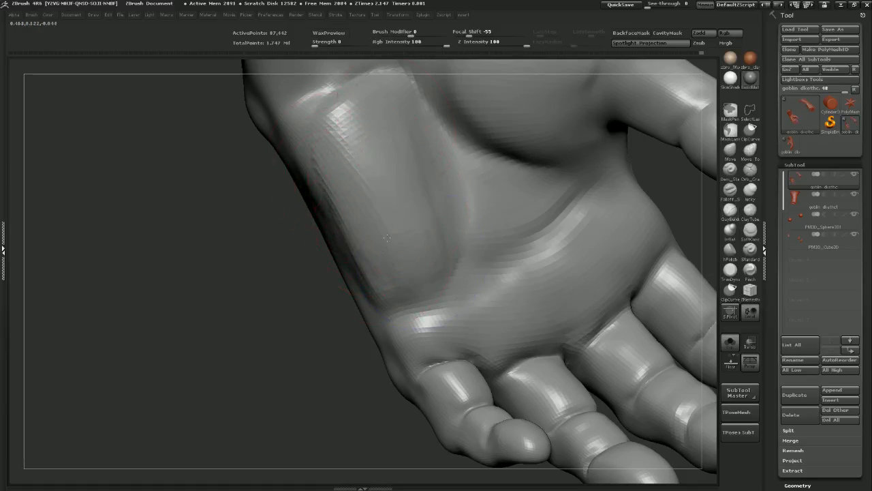
# Refine and smooth the outer edge of the palm in profile, from the wrist to the little finger
pyautogui.moveTo(288, 296); pyautogui.dragTo(319, 277)
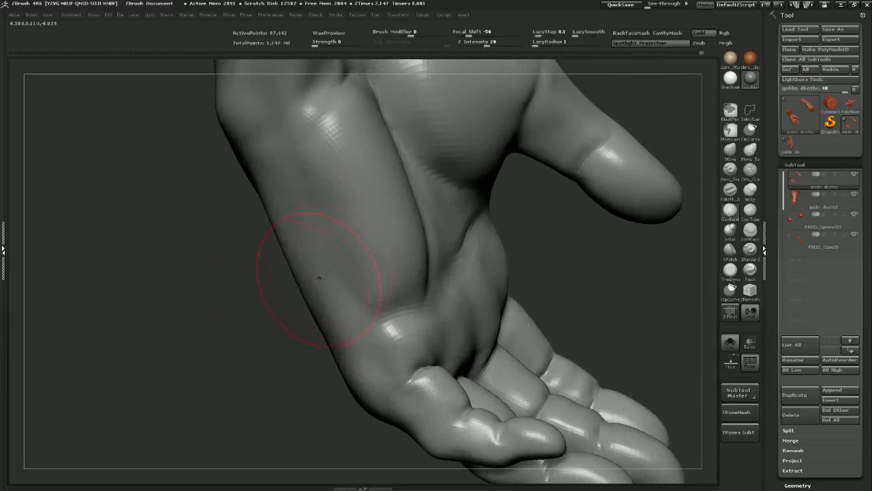
pyautogui.moveTo(612, 274); pyautogui.dragTo(429, 218)
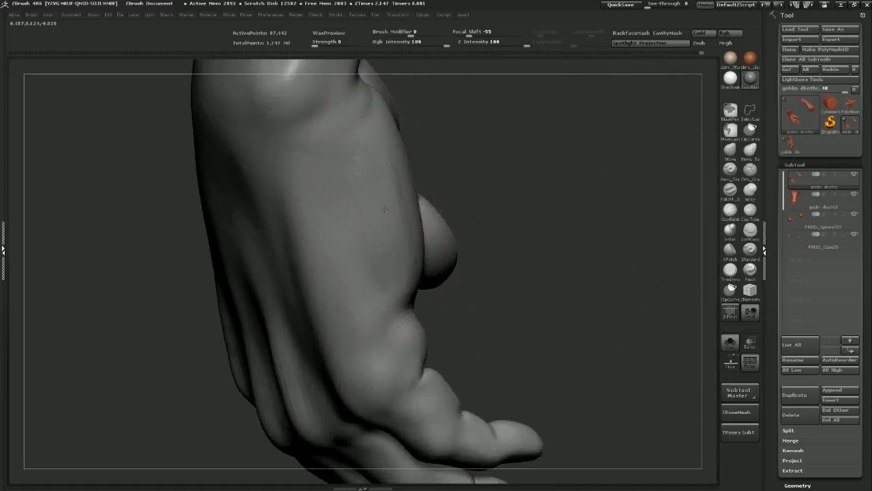
pyautogui.moveTo(436, 140)
pyautogui.mouseDown()
pyautogui.moveTo(450, 171)
pyautogui.moveTo(345, 315)
pyautogui.moveTo(319, 300)
pyautogui.moveTo(296, 354)
pyautogui.mouseUp()
pyautogui.press('s')
pyautogui.click(318, 297)
# Recarve the palm pad's inner crease and deepen the creases at the finger bases with the Dam_Standard brush
pyautogui.click(728, 170)
pyautogui.keyDown('alt'); pyautogui.moveTo(681, 110); pyautogui.dragTo(629, 122); pyautogui.keyUp('alt')
pyautogui.moveTo(358, 203)
pyautogui.mouseDown()
pyautogui.moveTo(364, 321)
pyautogui.moveTo(348, 349)
pyautogui.mouseUp()
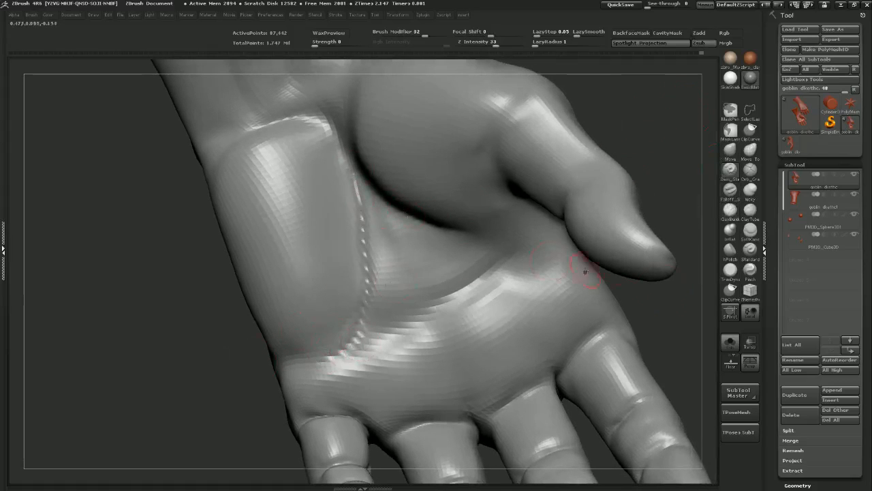
pyautogui.moveTo(688, 300)
pyautogui.mouseDown()
pyautogui.moveTo(477, 341)
pyautogui.moveTo(408, 364)
pyautogui.moveTo(668, 245)
pyautogui.moveTo(681, 266)
pyautogui.moveTo(594, 278)
pyautogui.mouseUp()
pyautogui.moveTo(489, 335); pyautogui.dragTo(564, 325)
pyautogui.moveTo(622, 290); pyautogui.dragTo(665, 315)
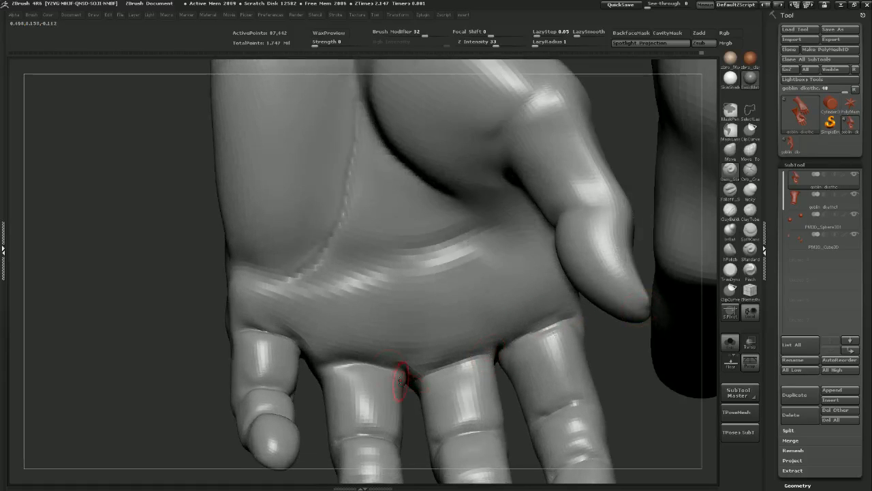
# Lower the subdivision level and reshape the webs on both sides of the ring finger with the Move Topological brush
pyautogui.keyDown('alt'); pyautogui.moveTo(156, 338); pyautogui.dragTo(191, 271); pyautogui.keyUp('alt')
pyautogui.click(747, 151)
pyautogui.hotkey('shift', 'd')
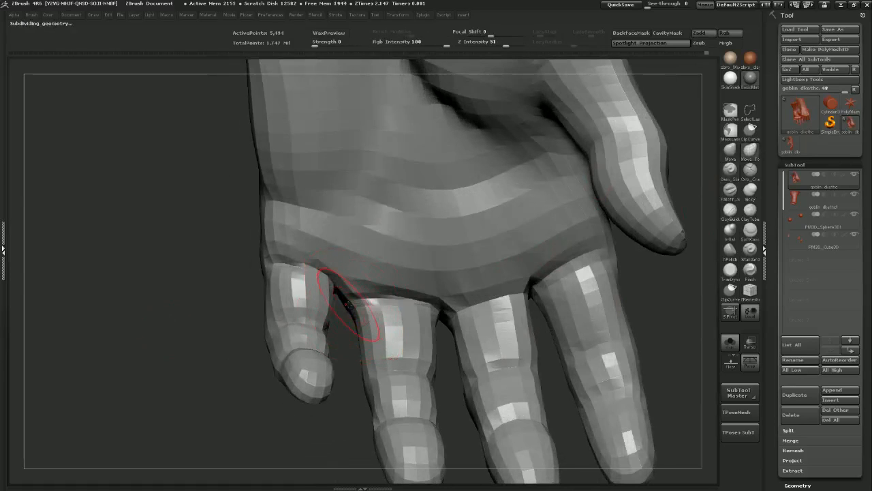
pyautogui.moveTo(338, 291)
pyautogui.mouseDown()
pyautogui.moveTo(340, 302)
pyautogui.moveTo(362, 298)
pyautogui.mouseUp()
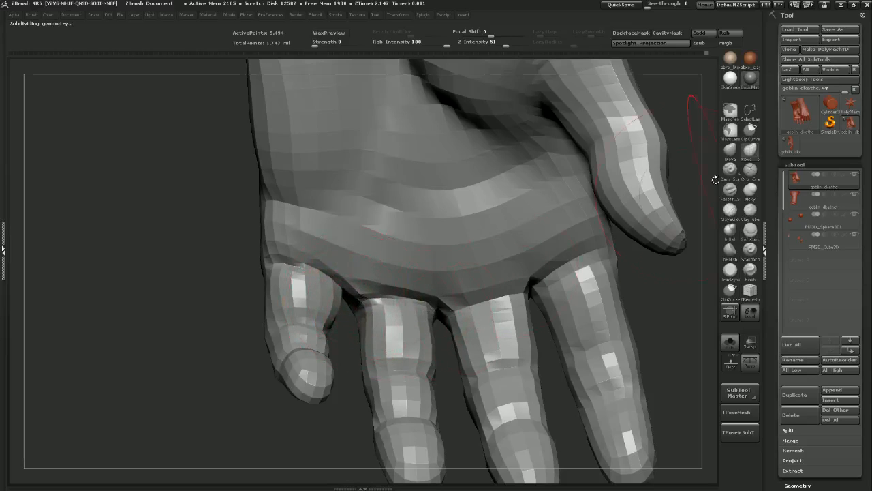
pyautogui.moveTo(664, 312); pyautogui.dragTo(613, 319)
pyautogui.moveTo(177, 382)
pyautogui.mouseDown()
pyautogui.moveTo(160, 368)
pyautogui.moveTo(290, 406)
pyautogui.moveTo(265, 360)
pyautogui.moveTo(400, 273)
pyautogui.mouseUp()
pyautogui.press('s')
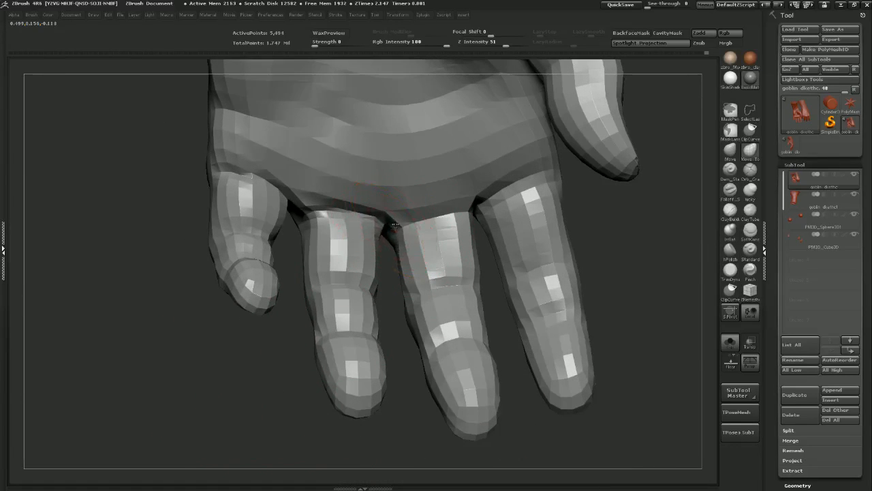
# Adjust the web between the index and middle fingers and the finger gaps on the back of the hand
pyautogui.moveTo(489, 267); pyautogui.dragTo(477, 263)
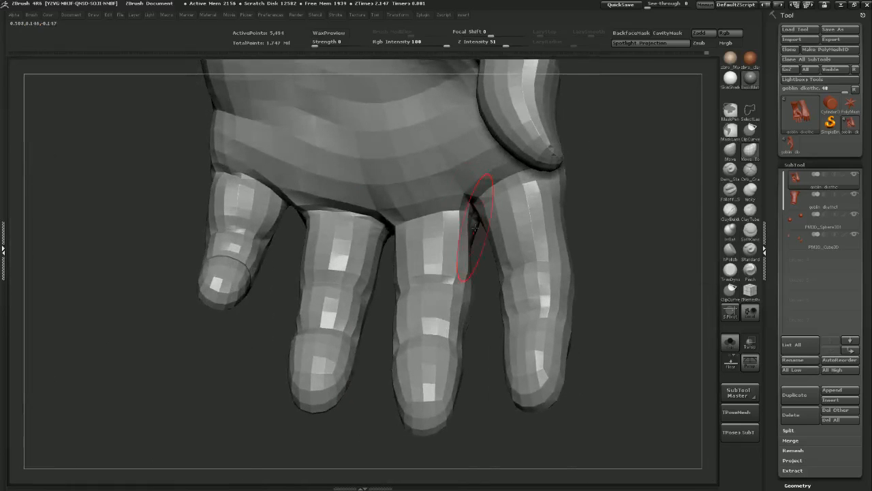
pyautogui.moveTo(595, 213); pyautogui.dragTo(611, 205)
pyautogui.moveTo(486, 214); pyautogui.dragTo(479, 210)
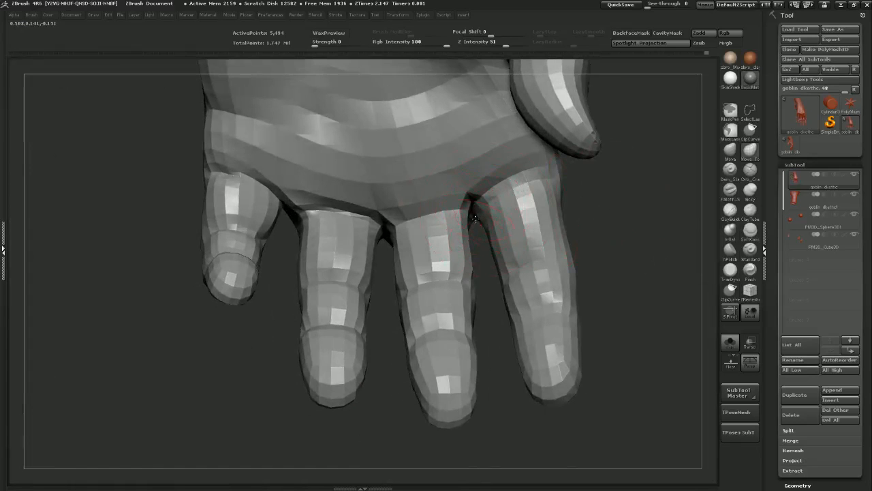
pyautogui.moveTo(627, 251); pyautogui.dragTo(651, 262)
pyautogui.moveTo(630, 225); pyautogui.dragTo(478, 238)
pyautogui.moveTo(383, 235); pyautogui.dragTo(433, 188)
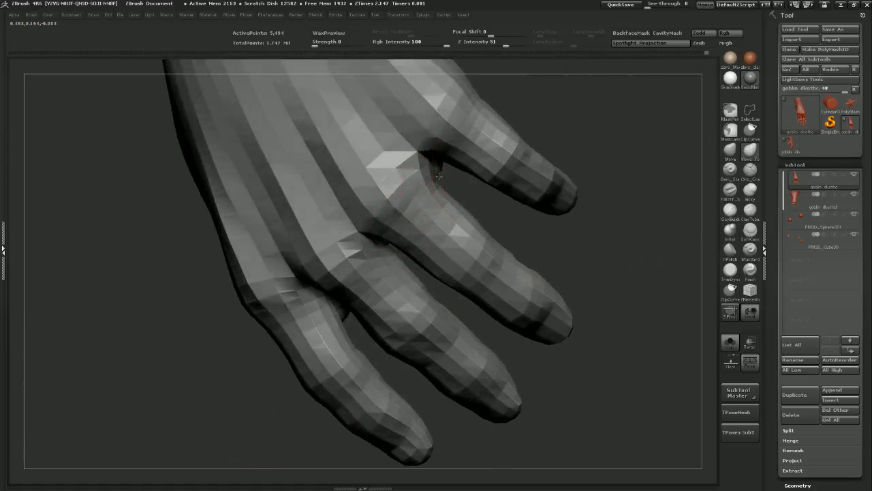
pyautogui.moveTo(565, 118); pyautogui.dragTo(539, 210)
pyautogui.press('r')
pyautogui.keyDown('ctrl'); pyautogui.moveTo(382, 219); pyautogui.dragTo(403, 247); pyautogui.keyUp('ctrl')
pyautogui.moveTo(480, 200); pyautogui.dragTo(384, 282)
pyautogui.moveTo(424, 263)
pyautogui.mouseDown()
pyautogui.moveTo(407, 195)
pyautogui.moveTo(417, 193)
pyautogui.mouseUp()
pyautogui.hotkey('ctrl', 'z')
# Rotate a finger at its base using a blurred mask and a Transpose line, and return to Draw mode
pyautogui.moveTo(413, 270)
pyautogui.keyDown('ctrl'); pyautogui.mouseDown()
pyautogui.moveTo(378, 283)
pyautogui.moveTo(330, 337)
pyautogui.mouseUp(); pyautogui.keyUp('ctrl')
pyautogui.keyDown('ctrl'); pyautogui.click(329, 339); pyautogui.keyUp('ctrl')
pyautogui.moveTo(372, 286)
pyautogui.mouseDown()
pyautogui.moveTo(326, 252)
pyautogui.moveTo(339, 244)
pyautogui.mouseUp()
pyautogui.moveTo(368, 195); pyautogui.dragTo(500, 178)
pyautogui.keyDown('ctrl'); pyautogui.click(502, 263); pyautogui.keyUp('ctrl')
pyautogui.keyDown('alt'); pyautogui.moveTo(505, 215); pyautogui.dragTo(507, 263); pyautogui.keyUp('alt')
pyautogui.press('q')
pyautogui.keyDown('alt'); pyautogui.moveTo(492, 327); pyautogui.dragTo(544, 242); pyautogui.keyUp('alt')
# Raise the hand to its detailed subdivision level and nudge the middle finger's nail tip with Move Topological
pyautogui.hotkey('ctrl', 'd')
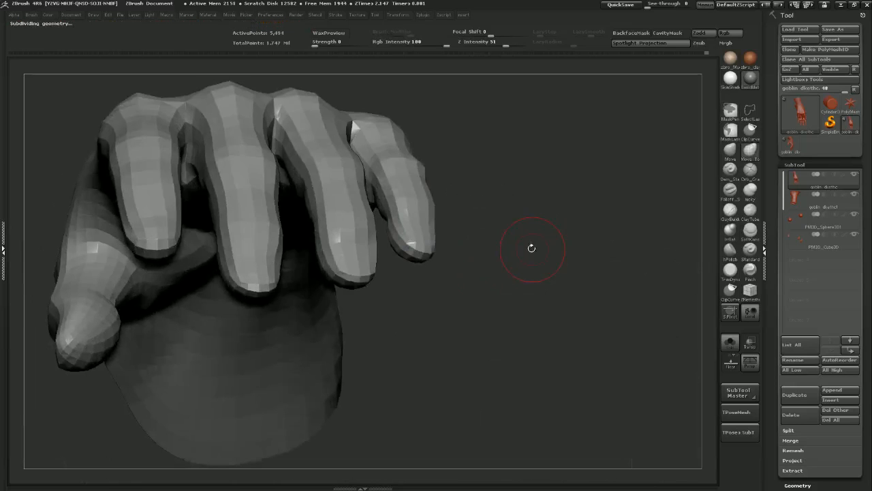
pyautogui.press('d')
pyautogui.press('d')
pyautogui.moveTo(497, 218); pyautogui.dragTo(505, 255)
pyautogui.keyDown('alt'); pyautogui.moveTo(503, 341); pyautogui.dragTo(607, 197); pyautogui.keyUp('alt')
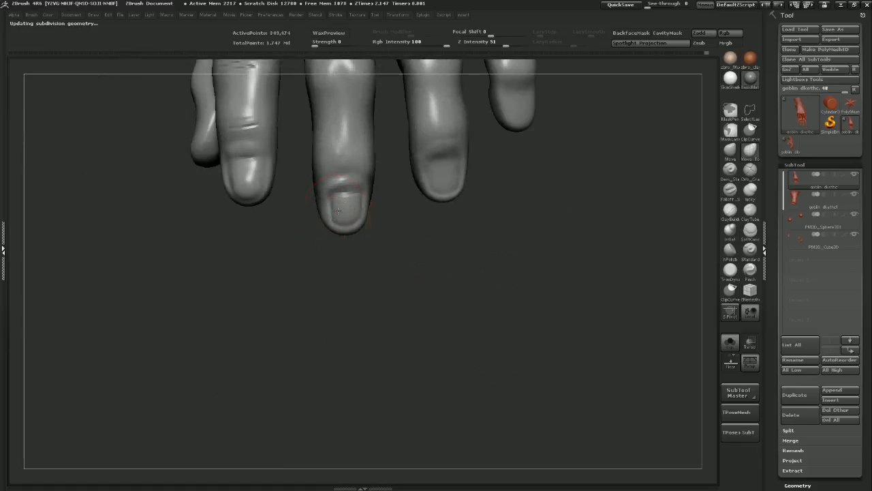
pyautogui.moveTo(345, 224); pyautogui.dragTo(346, 231)
pyautogui.moveTo(423, 244); pyautogui.dragTo(392, 253)
pyautogui.moveTo(545, 239); pyautogui.dragTo(401, 377)
pyautogui.moveTo(428, 249); pyautogui.dragTo(425, 227)
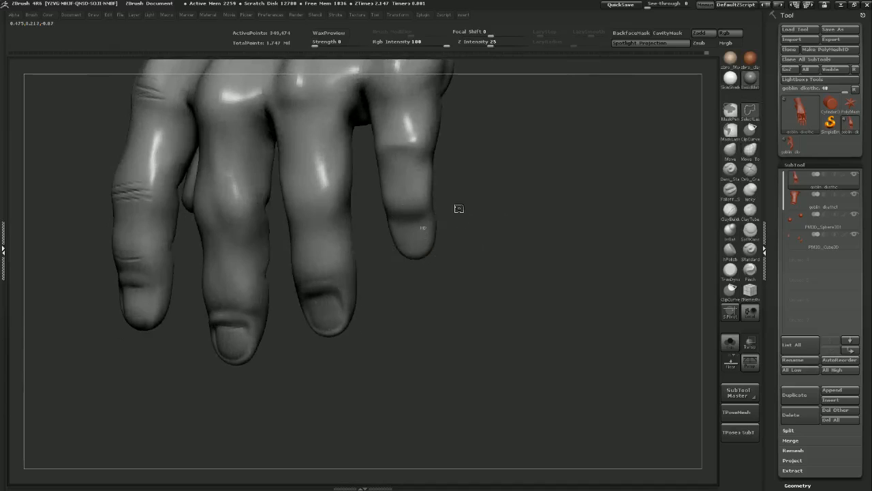
pyautogui.keyDown('ctrl'); pyautogui.keyDown('shift'); pyautogui.click(418, 195); pyautogui.keyUp('shift'); pyautogui.keyUp('ctrl')
pyautogui.hotkey('ctrl', 'z')
pyautogui.hotkey('ctrl', 'shift', 'z')
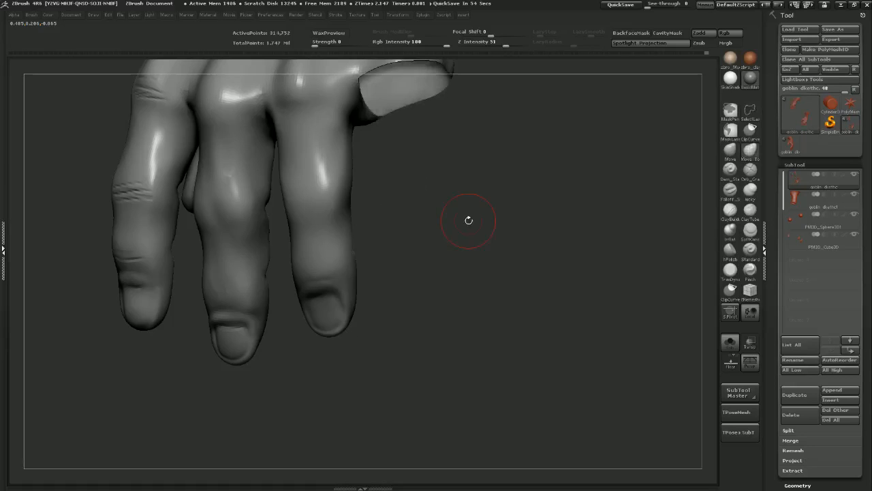
pyautogui.moveTo(395, 290); pyautogui.dragTo(313, 306)
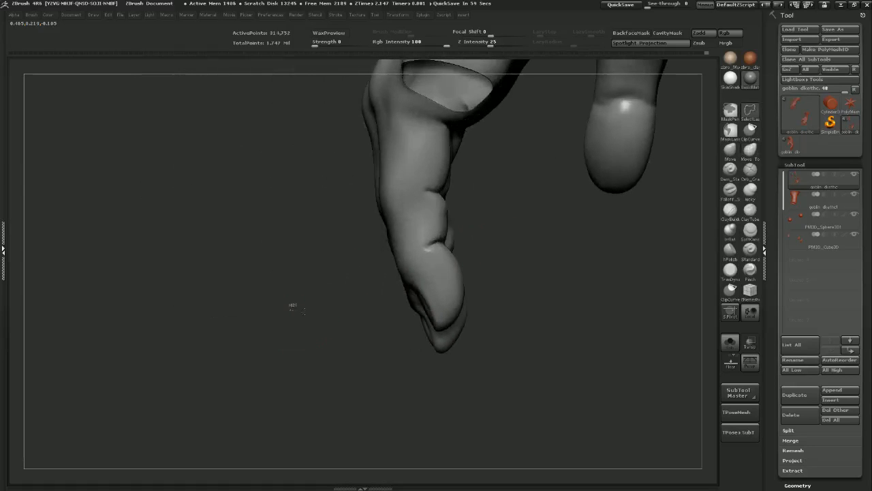
# Unhide the whole goblin mesh and isolate the little finger
pyautogui.keyDown('ctrl'); pyautogui.keyDown('shift'); pyautogui.click(295, 308); pyautogui.keyUp('shift'); pyautogui.keyUp('ctrl')
pyautogui.moveTo(321, 339); pyautogui.dragTo(379, 287)
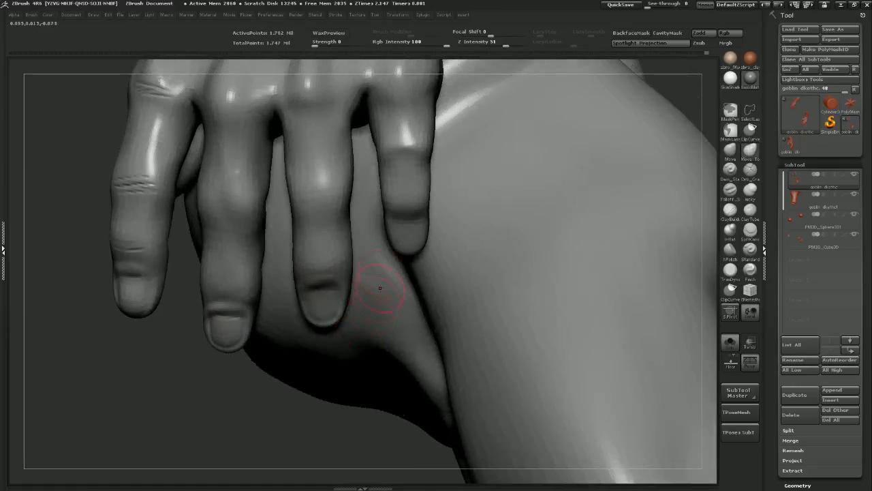
pyautogui.keyDown('ctrl'); pyautogui.keyDown('shift'); pyautogui.click(412, 212); pyautogui.keyUp('shift'); pyautogui.keyUp('ctrl')
pyautogui.moveTo(487, 205)
pyautogui.mouseDown()
pyautogui.moveTo(485, 189)
pyautogui.moveTo(505, 207)
pyautogui.moveTo(516, 205)
pyautogui.moveTo(524, 281)
pyautogui.mouseUp()
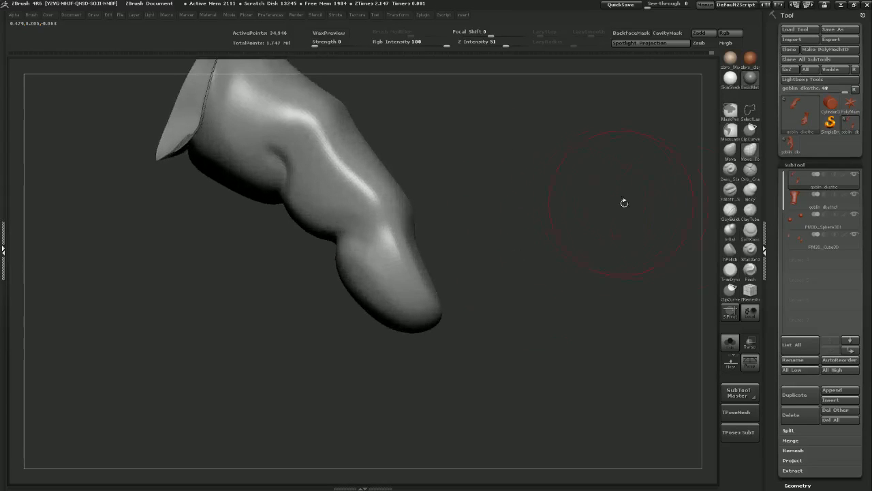
# Build up the little finger's end segment with the ClayBuildup brush and smooth the form around its end joint and tip
pyautogui.click(730, 210)
pyautogui.moveTo(563, 255)
pyautogui.mouseDown()
pyautogui.moveTo(502, 259)
pyautogui.moveTo(467, 289)
pyautogui.mouseUp()
pyautogui.press('s')
pyautogui.moveTo(399, 276); pyautogui.dragTo(396, 276)
pyautogui.press('s')
pyautogui.moveTo(365, 232); pyautogui.dragTo(351, 258)
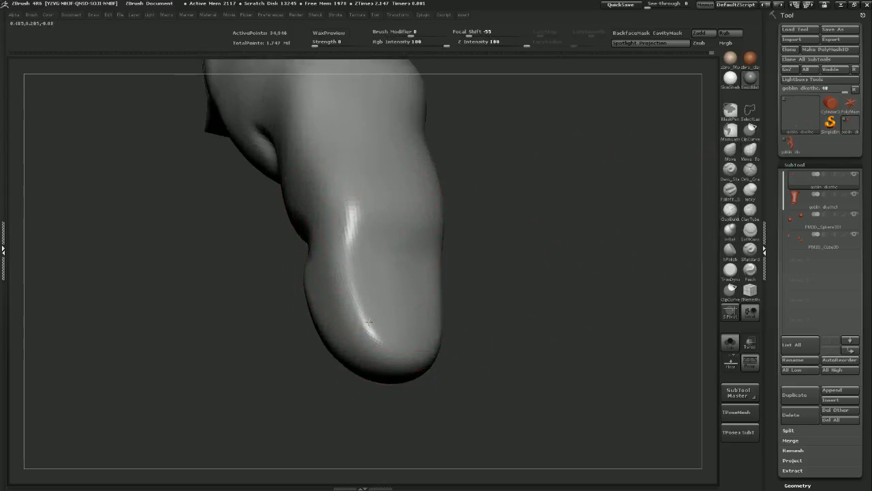
pyautogui.moveTo(433, 342); pyautogui.dragTo(440, 275)
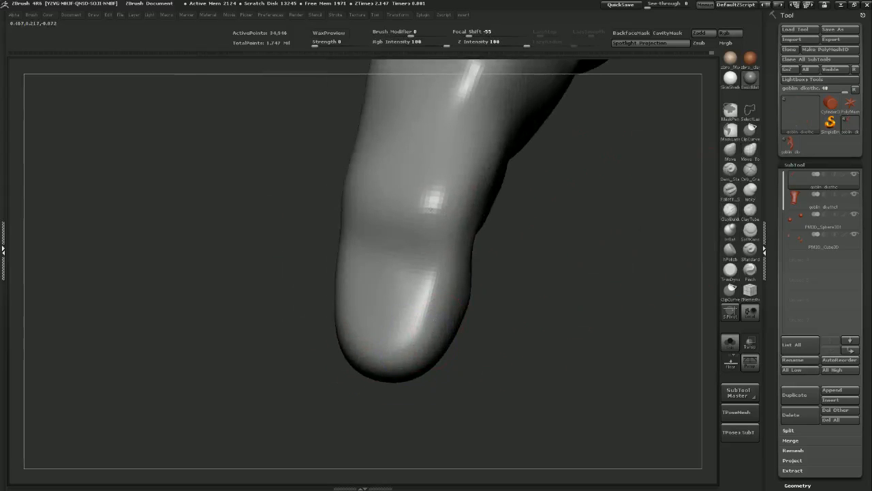
# Build up the back of the little finger's base segment with ClayBuildup, blending it towards the first joint and knuckle
pyautogui.moveTo(558, 156)
pyautogui.keyDown('alt'); pyautogui.mouseDown()
pyautogui.moveTo(506, 316)
pyautogui.moveTo(520, 299)
pyautogui.mouseUp(); pyautogui.keyUp('alt')
pyautogui.moveTo(586, 147)
pyautogui.keyDown('alt'); pyautogui.mouseDown()
pyautogui.moveTo(525, 284)
pyautogui.moveTo(443, 288)
pyautogui.moveTo(452, 296)
pyautogui.mouseUp(); pyautogui.keyUp('alt')
pyautogui.press('s')
pyautogui.moveTo(407, 267)
pyautogui.mouseDown()
pyautogui.moveTo(375, 319)
pyautogui.moveTo(424, 273)
pyautogui.moveTo(407, 315)
pyautogui.moveTo(450, 246)
pyautogui.moveTo(414, 239)
pyautogui.moveTo(438, 217)
pyautogui.moveTo(439, 194)
pyautogui.moveTo(410, 204)
pyautogui.moveTo(411, 273)
pyautogui.moveTo(355, 300)
pyautogui.moveTo(388, 265)
pyautogui.moveTo(351, 313)
pyautogui.moveTo(385, 243)
pyautogui.mouseUp()
pyautogui.moveTo(522, 164); pyautogui.dragTo(577, 178)
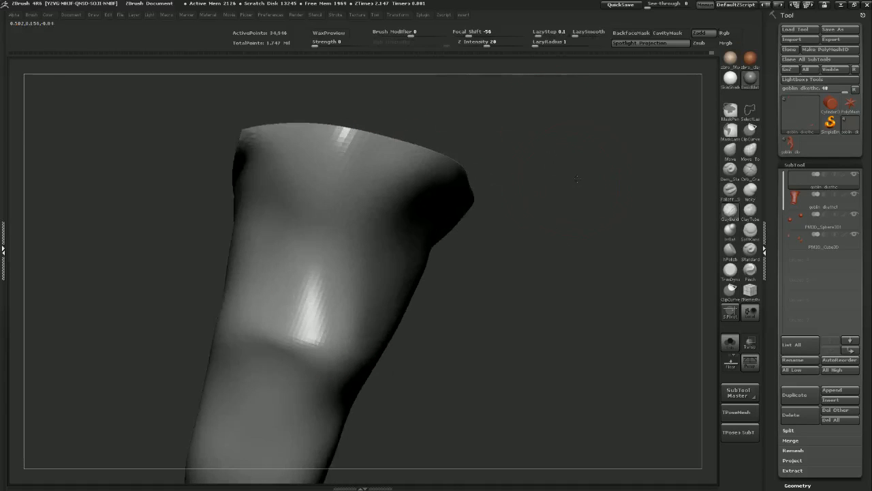
pyautogui.moveTo(536, 223); pyautogui.dragTo(567, 228)
pyautogui.moveTo(295, 217)
pyautogui.mouseDown()
pyautogui.moveTo(283, 249)
pyautogui.moveTo(239, 235)
pyautogui.moveTo(305, 191)
pyautogui.moveTo(278, 258)
pyautogui.moveTo(293, 212)
pyautogui.mouseUp()
pyautogui.moveTo(432, 257); pyautogui.dragTo(478, 287)
# Adjust the side outline of the little finger's base segment with the Move brush
pyautogui.click(730, 151)
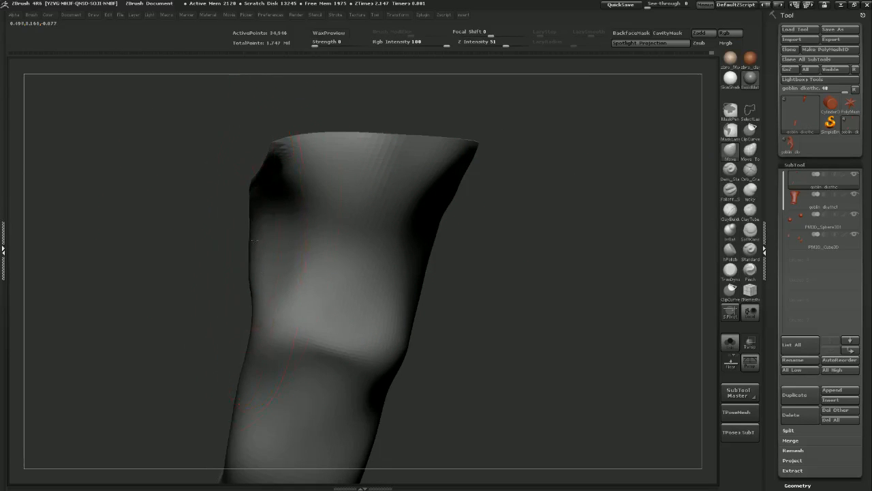
pyautogui.press('s')
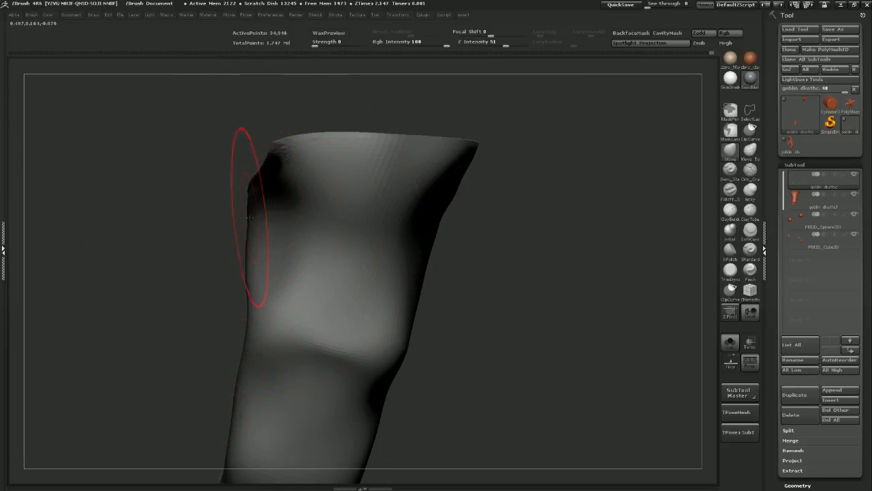
pyautogui.keyDown('alt'); pyautogui.moveTo(530, 349); pyautogui.dragTo(462, 225); pyautogui.keyUp('alt')
# Reshape the silhouette of the little finger's end segment and tip with the Move brush at varied draw sizes
pyautogui.press('s')
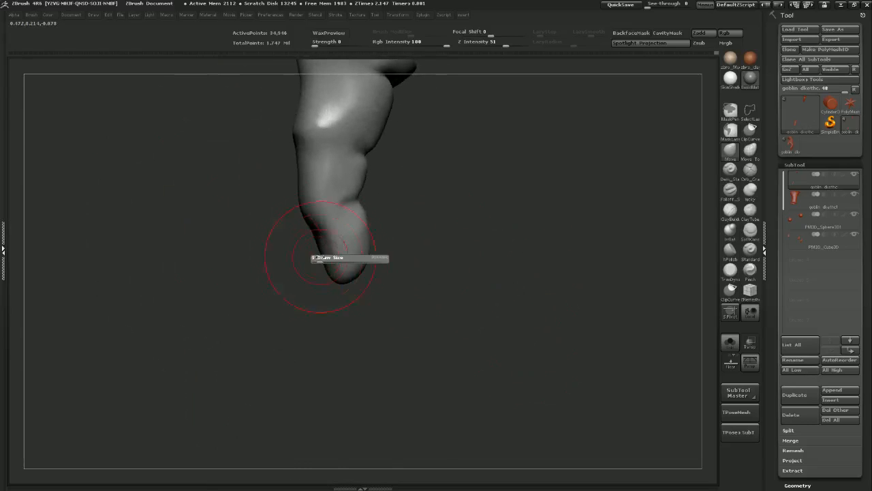
pyautogui.moveTo(324, 256); pyautogui.dragTo(309, 257)
pyautogui.moveTo(309, 214); pyautogui.dragTo(315, 220)
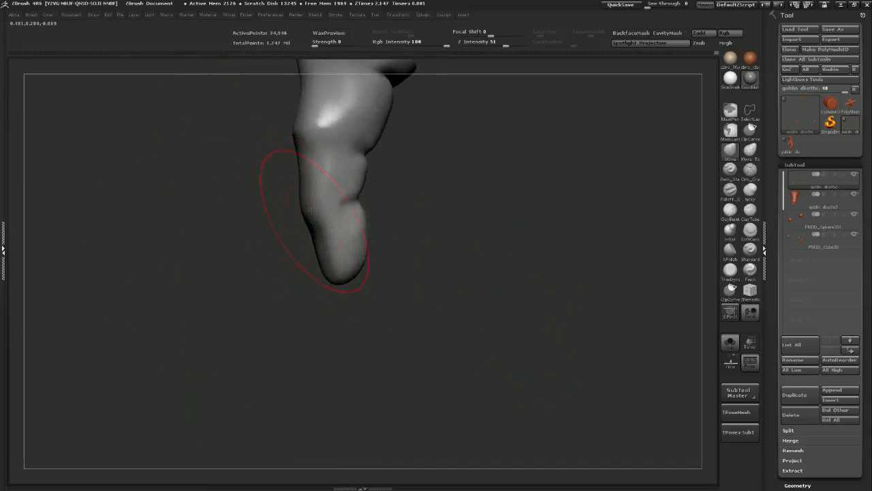
pyautogui.moveTo(335, 263); pyautogui.dragTo(328, 263)
pyautogui.moveTo(375, 313)
pyautogui.mouseDown()
pyautogui.moveTo(416, 310)
pyautogui.moveTo(454, 291)
pyautogui.mouseUp()
pyautogui.moveTo(329, 278); pyautogui.dragTo(325, 280)
pyautogui.moveTo(278, 266)
pyautogui.mouseDown()
pyautogui.moveTo(315, 267)
pyautogui.moveTo(332, 253)
pyautogui.moveTo(334, 286)
pyautogui.mouseUp()
pyautogui.press('s')
pyautogui.moveTo(311, 207); pyautogui.dragTo(306, 204)
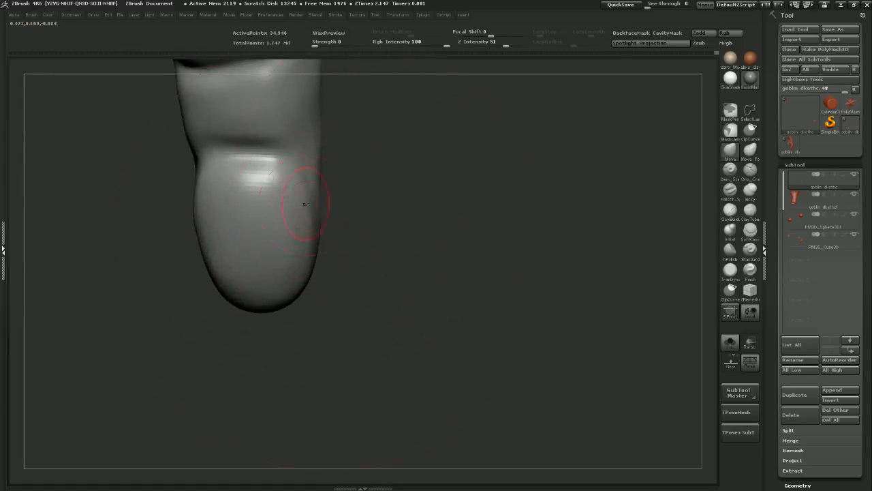
# Smooth the pad on the underside of the little finger's tip and the edge along its crease
pyautogui.moveTo(266, 163)
pyautogui.keyDown('shift'); pyautogui.mouseDown()
pyautogui.moveTo(231, 187)
pyautogui.moveTo(364, 225)
pyautogui.moveTo(356, 225)
pyautogui.mouseUp(); pyautogui.keyUp('shift')
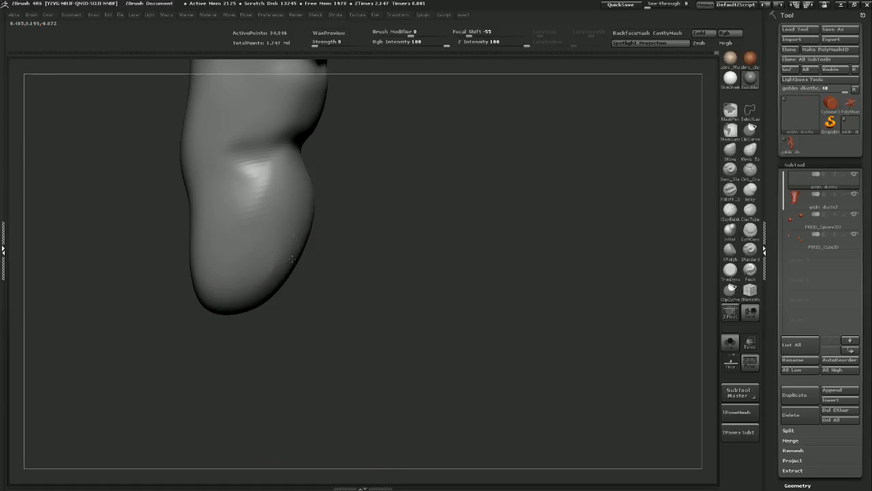
pyautogui.moveTo(364, 220); pyautogui.dragTo(337, 206)
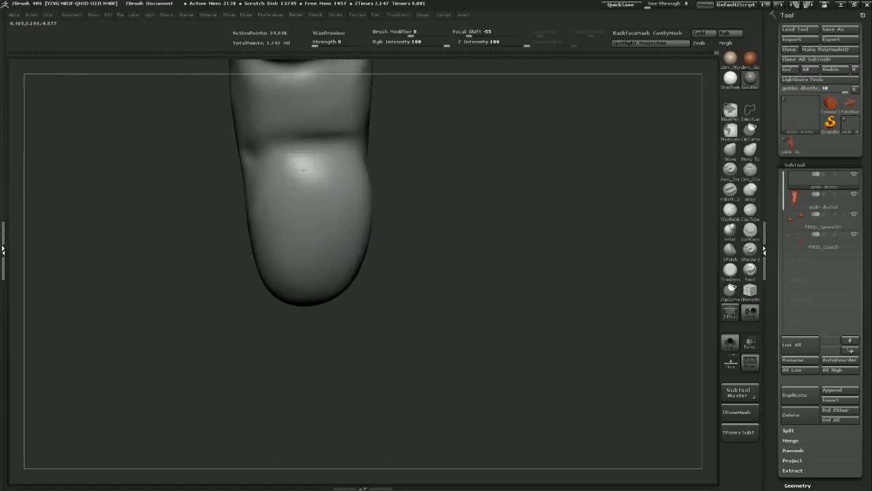
pyautogui.moveTo(447, 161)
pyautogui.mouseDown()
pyautogui.moveTo(464, 156)
pyautogui.moveTo(464, 195)
pyautogui.moveTo(399, 189)
pyautogui.mouseUp()
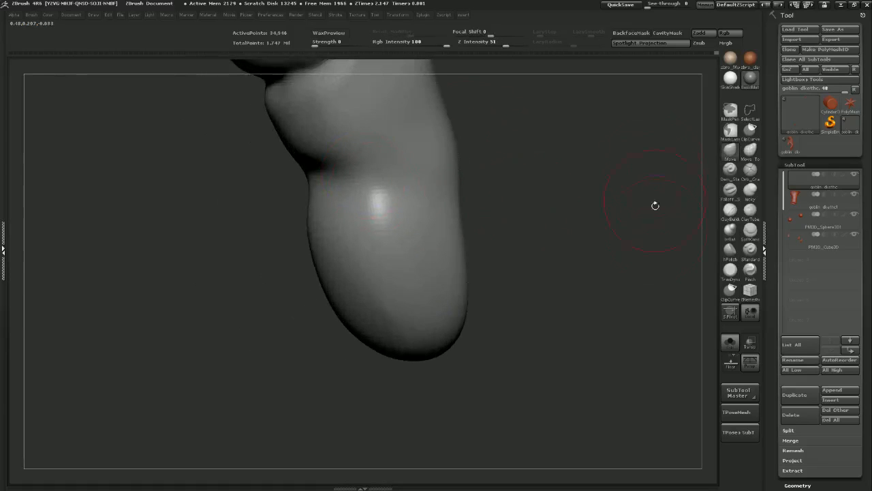
# Carve a sharp crease across the underside of the little finger's end joint with the Dam_Standard brush
pyautogui.click(736, 174)
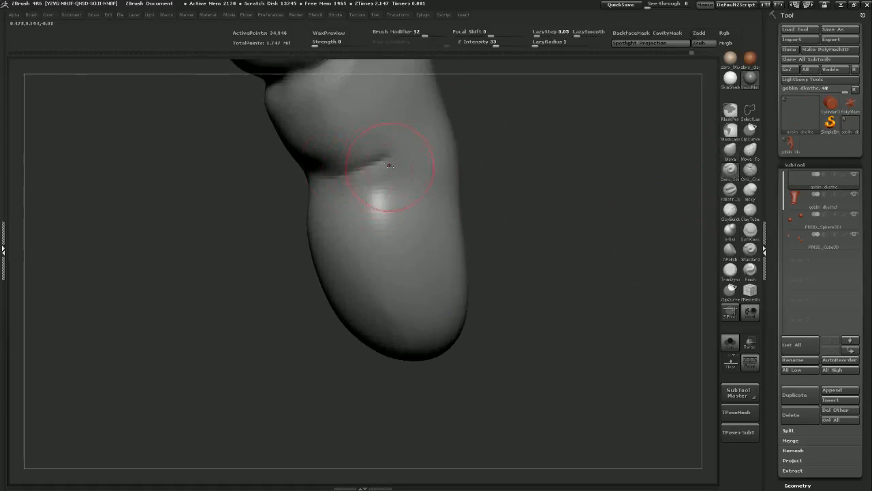
pyautogui.moveTo(250, 206)
pyautogui.mouseDown()
pyautogui.moveTo(370, 174)
pyautogui.moveTo(279, 167)
pyautogui.mouseUp()
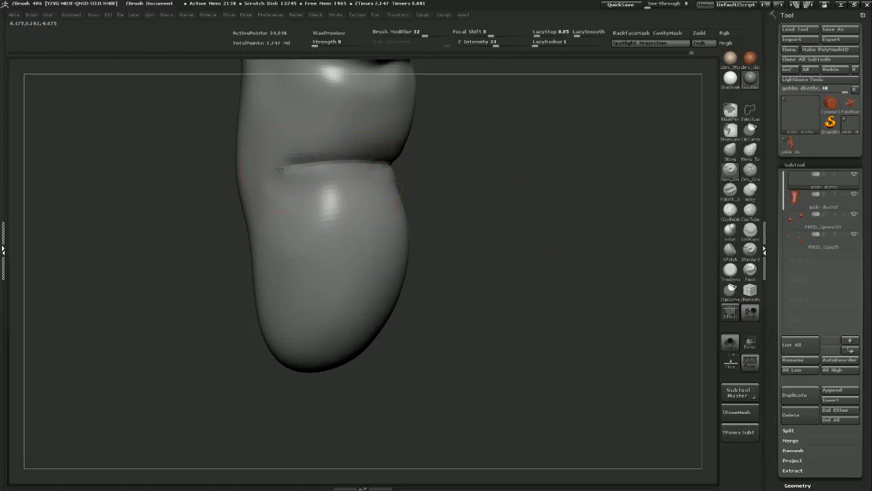
pyautogui.moveTo(457, 201); pyautogui.dragTo(602, 221)
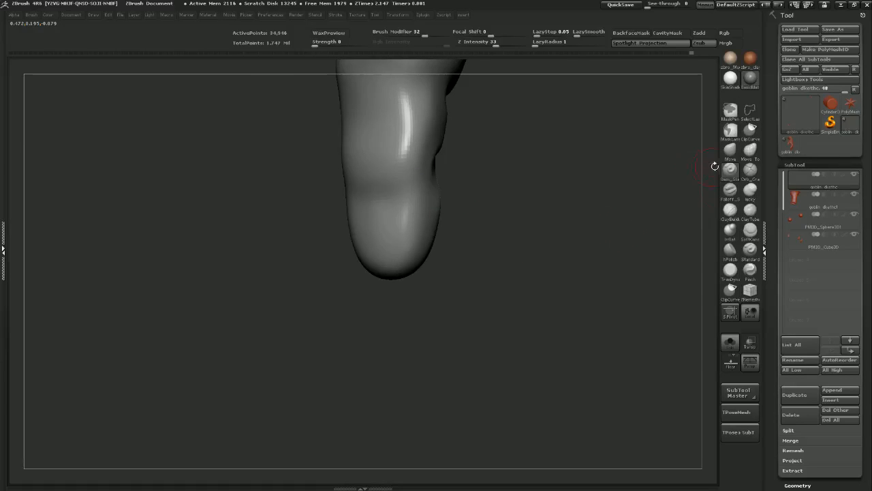
# Swell the little finger's underside pads with the Inflate brush and smooth out the crease ends along its side
pyautogui.click(730, 229)
pyautogui.moveTo(527, 323)
pyautogui.mouseDown()
pyautogui.moveTo(561, 239)
pyautogui.moveTo(576, 240)
pyautogui.moveTo(588, 261)
pyautogui.moveTo(548, 323)
pyautogui.moveTo(463, 263)
pyautogui.mouseUp()
pyautogui.press('shift')
pyautogui.moveTo(463, 337)
pyautogui.mouseDown()
pyautogui.moveTo(501, 312)
pyautogui.moveTo(493, 330)
pyautogui.mouseUp()
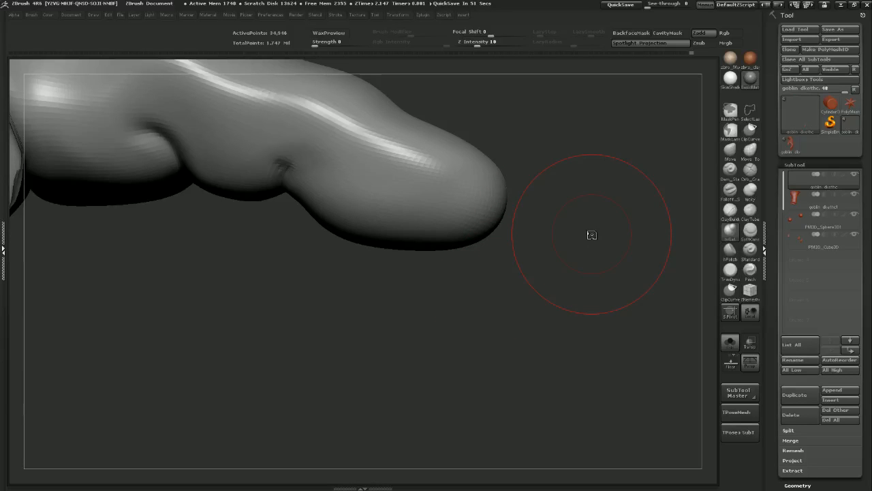
pyautogui.moveTo(412, 300)
pyautogui.mouseDown()
pyautogui.moveTo(414, 317)
pyautogui.moveTo(340, 247)
pyautogui.mouseUp()
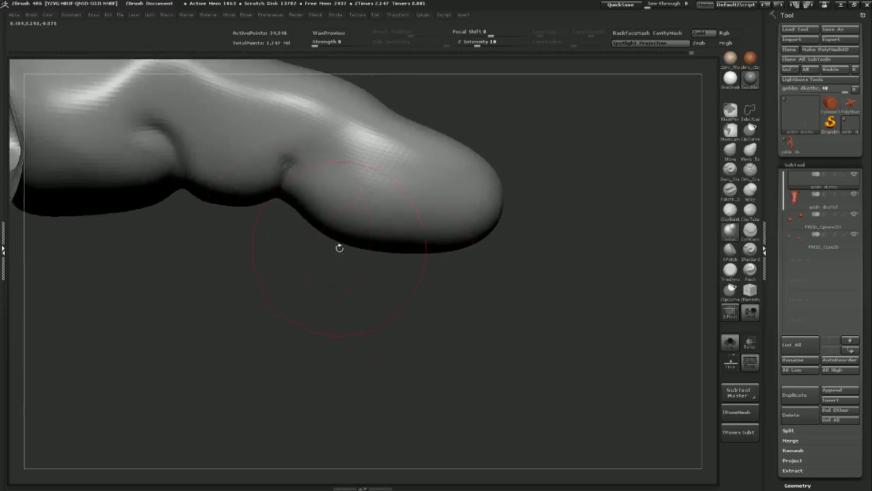
pyautogui.moveTo(186, 172)
pyautogui.mouseDown()
pyautogui.moveTo(170, 159)
pyautogui.moveTo(179, 175)
pyautogui.mouseUp()
pyautogui.keyDown('shift'); pyautogui.moveTo(164, 145); pyautogui.dragTo(160, 141); pyautogui.keyUp('shift')
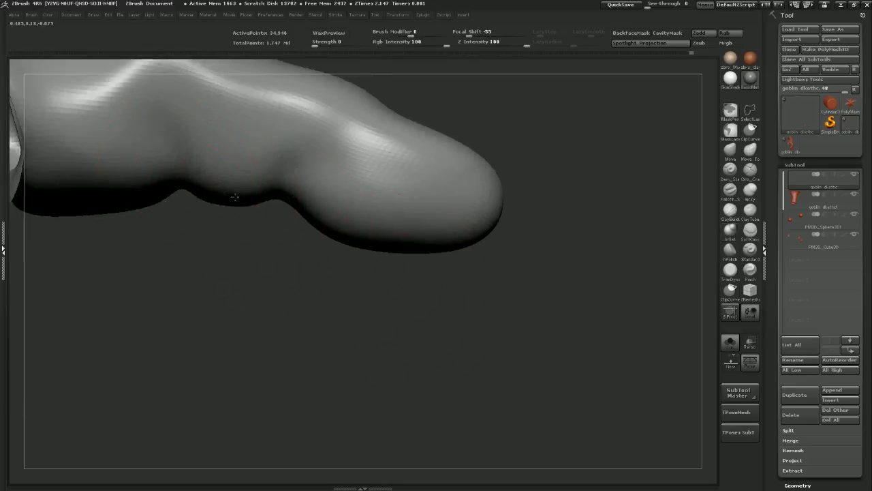
pyautogui.moveTo(327, 279); pyautogui.dragTo(316, 323)
pyautogui.moveTo(477, 215); pyautogui.dragTo(474, 308)
# Refine the outline of the little finger's tip with the Move brush
pyautogui.click(730, 150)
pyautogui.moveTo(436, 327); pyautogui.dragTo(441, 330)
pyautogui.moveTo(492, 351)
pyautogui.mouseDown()
pyautogui.moveTo(447, 361)
pyautogui.moveTo(447, 330)
pyautogui.mouseUp()
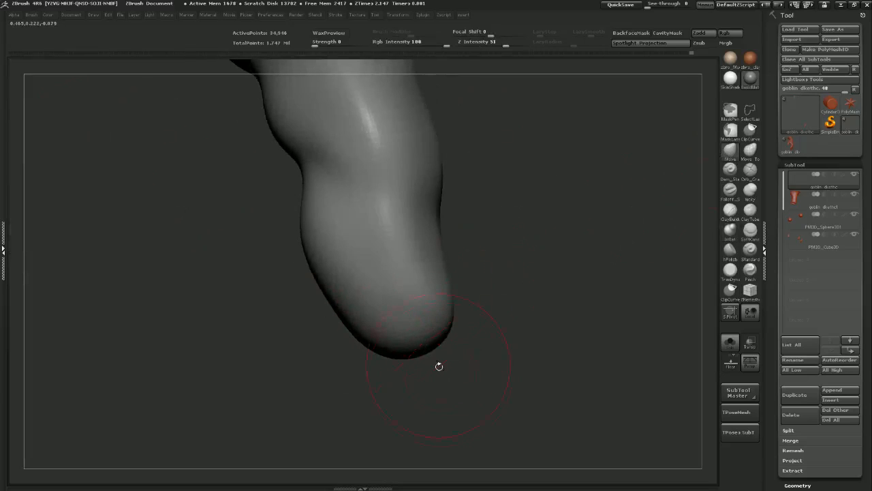
pyautogui.moveTo(439, 366); pyautogui.dragTo(418, 360)
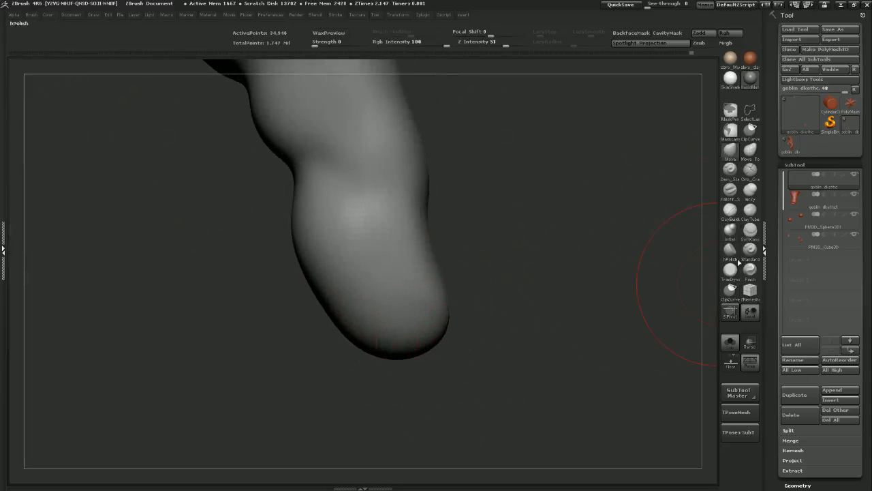
# Tighten the edges around the little finger's tip with the Pinch brush
pyautogui.click(749, 269)
pyautogui.moveTo(512, 336); pyautogui.dragTo(483, 273)
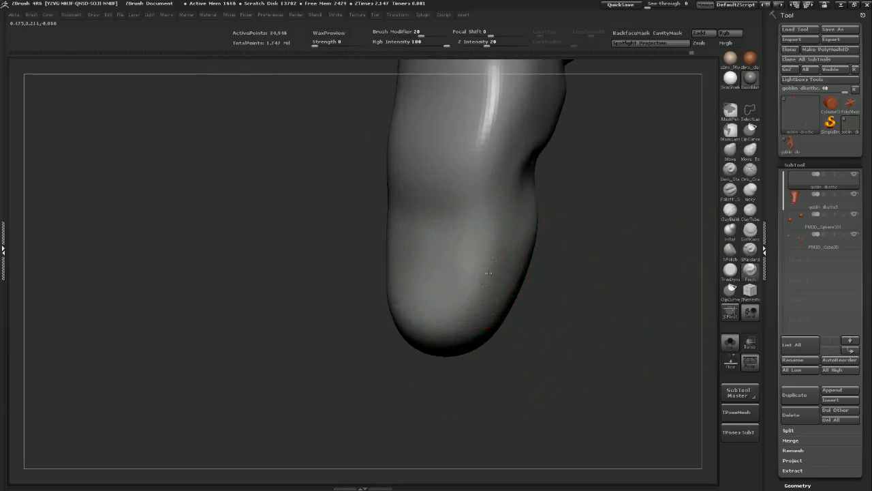
pyautogui.moveTo(383, 350); pyautogui.dragTo(429, 336)
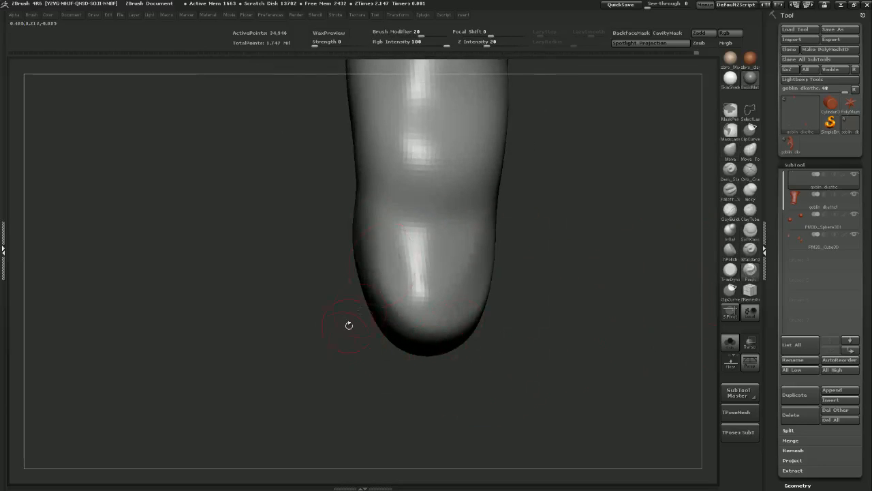
pyautogui.moveTo(347, 325); pyautogui.dragTo(418, 329)
pyautogui.moveTo(491, 338); pyautogui.dragTo(508, 284)
pyautogui.moveTo(580, 303); pyautogui.dragTo(553, 248)
# Lower the little finger by two subdivision levels, smooth its end joint, and raise the subdivision again
pyautogui.hotkey('shift', 'd')
pyautogui.hotkey('shift', 'd')
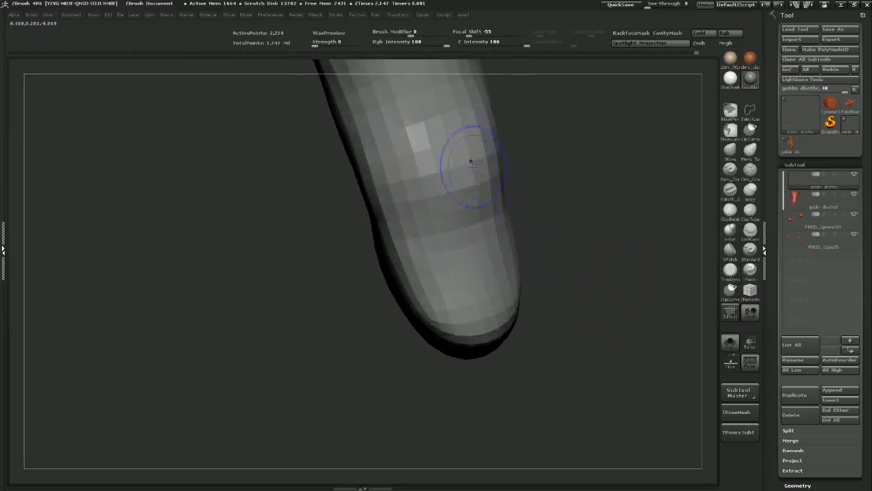
pyautogui.press('d')
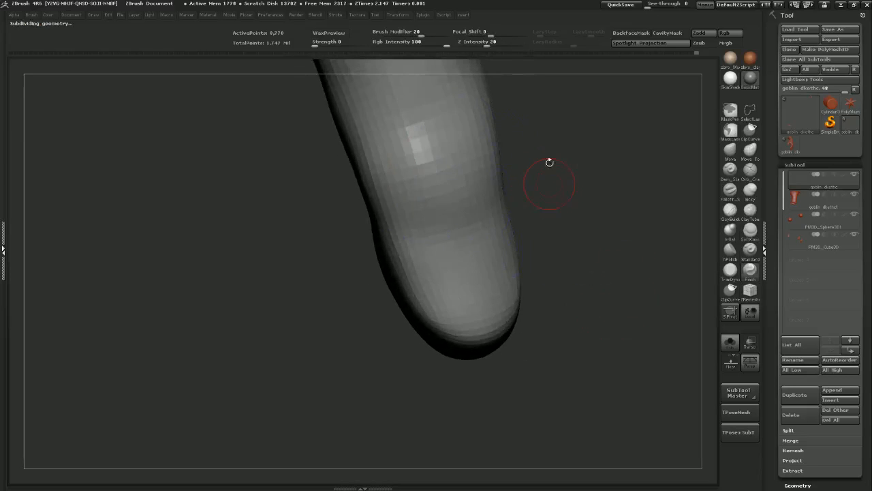
pyautogui.moveTo(561, 219); pyautogui.dragTo(696, 216)
# Stroke ClayBuildup lengthwise across the back of the little finger's end joint and blend in the added volume
pyautogui.click(731, 211)
pyautogui.moveTo(577, 273); pyautogui.dragTo(563, 277)
pyautogui.moveTo(462, 227)
pyautogui.mouseDown()
pyautogui.moveTo(475, 249)
pyautogui.moveTo(468, 284)
pyautogui.mouseUp()
pyautogui.moveTo(401, 241); pyautogui.dragTo(410, 296)
pyautogui.moveTo(351, 320); pyautogui.dragTo(402, 310)
pyautogui.moveTo(390, 247); pyautogui.dragTo(398, 292)
pyautogui.moveTo(366, 222)
pyautogui.mouseDown()
pyautogui.moveTo(371, 280)
pyautogui.moveTo(357, 289)
pyautogui.mouseUp()
pyautogui.moveTo(364, 240); pyautogui.dragTo(372, 294)
pyautogui.moveTo(499, 278); pyautogui.dragTo(448, 268)
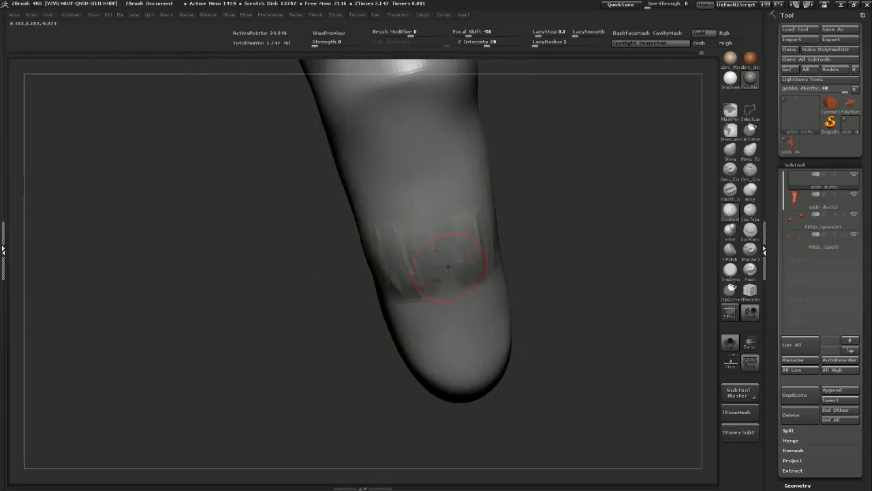
pyautogui.moveTo(544, 258)
pyautogui.mouseDown()
pyautogui.moveTo(504, 236)
pyautogui.moveTo(500, 251)
pyautogui.moveTo(426, 249)
pyautogui.moveTo(443, 194)
pyautogui.mouseUp()
pyautogui.keyDown('alt'); pyautogui.moveTo(532, 244); pyautogui.dragTo(557, 171); pyautogui.keyUp('alt')
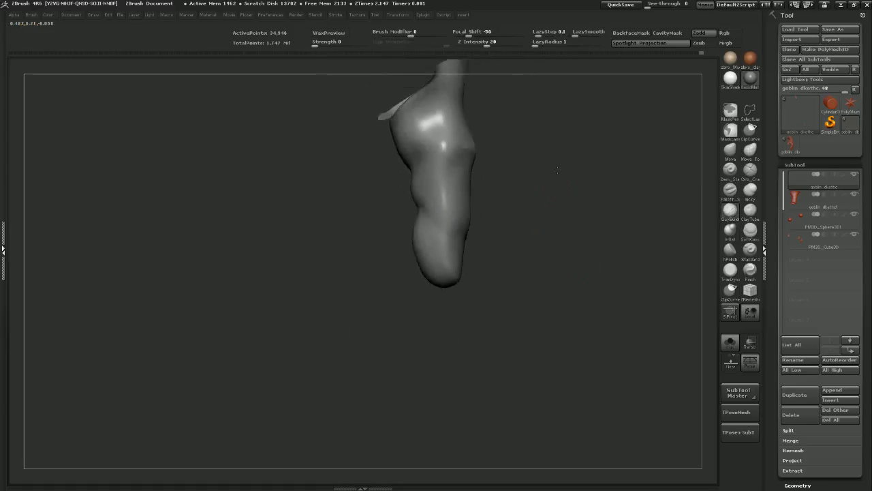
# Unhide the whole mesh, smooth the back of the little finger's middle joint at a lower subdivision level, and step back up
pyautogui.moveTo(558, 239); pyautogui.dragTo(553, 232)
pyautogui.keyDown('ctrl'); pyautogui.keyDown('shift'); pyautogui.click(593, 202); pyautogui.keyUp('shift'); pyautogui.keyUp('ctrl')
pyautogui.moveTo(565, 185); pyautogui.dragTo(489, 156)
pyautogui.hotkey('shift', 'd')
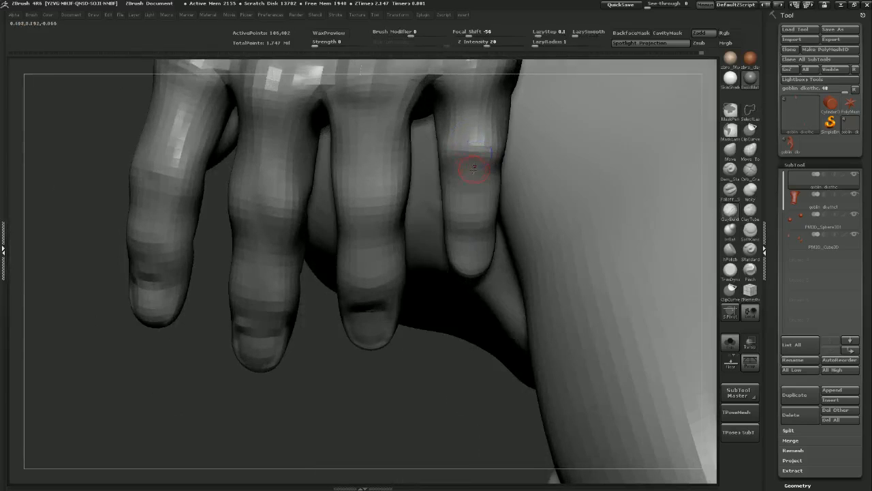
pyautogui.moveTo(465, 164)
pyautogui.keyDown('shift'); pyautogui.mouseDown()
pyautogui.moveTo(490, 158)
pyautogui.moveTo(475, 198)
pyautogui.mouseUp(); pyautogui.keyUp('shift')
pyautogui.moveTo(430, 342); pyautogui.dragTo(415, 387)
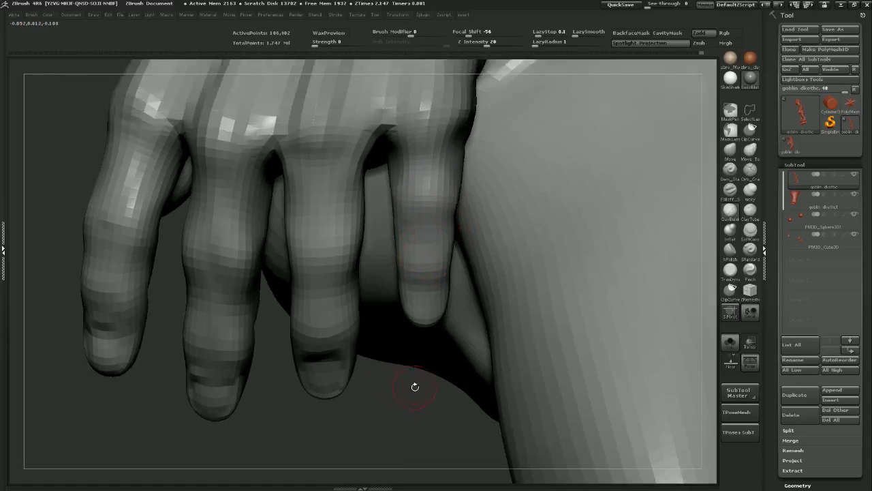
pyautogui.press('d')
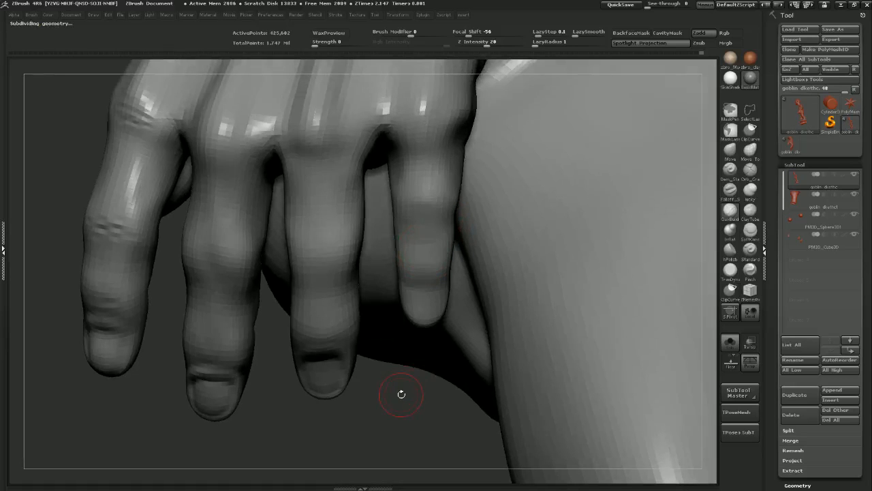
# Bring the thumb into focus, lower the mesh's subdivision level, and smooth the thumb tip
pyautogui.press('f')
pyautogui.moveTo(463, 246)
pyautogui.mouseDown()
pyautogui.moveTo(456, 253)
pyautogui.moveTo(507, 256)
pyautogui.moveTo(509, 223)
pyautogui.moveTo(625, 267)
pyautogui.moveTo(521, 199)
pyautogui.mouseUp()
pyautogui.moveTo(455, 304); pyautogui.dragTo(465, 390)
pyautogui.press('shift')
pyautogui.hotkey('shift', 'd')
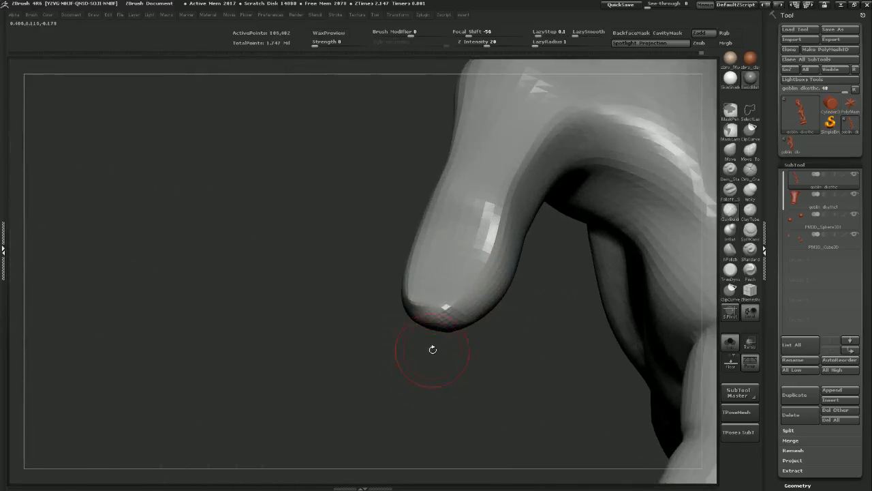
pyautogui.moveTo(417, 276)
pyautogui.keyDown('shift'); pyautogui.mouseDown()
pyautogui.moveTo(433, 327)
pyautogui.moveTo(449, 236)
pyautogui.moveTo(423, 383)
pyautogui.moveTo(439, 285)
pyautogui.mouseUp(); pyautogui.keyUp('shift')
# Isolate the hand and forearm and activate the ClayBuildup brush for the thumb
pyautogui.moveTo(444, 424)
pyautogui.keyDown('ctrl'); pyautogui.keyDown('shift'); pyautogui.mouseDown()
pyautogui.moveTo(593, 220)
pyautogui.moveTo(292, 230)
pyautogui.moveTo(377, 378)
pyautogui.mouseUp(); pyautogui.keyUp('shift'); pyautogui.keyUp('ctrl')
pyautogui.keyDown('alt'); pyautogui.moveTo(413, 324); pyautogui.dragTo(448, 296); pyautogui.keyUp('alt')
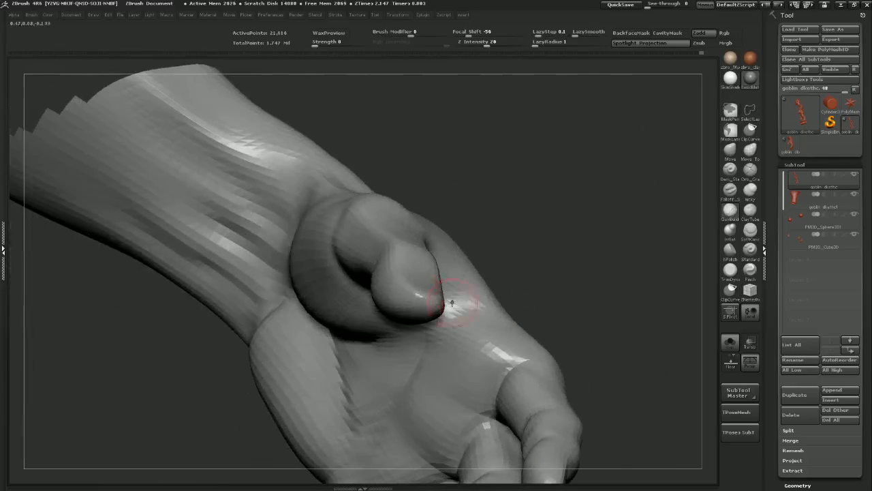
pyautogui.press('b')
pyautogui.press('c')
pyautogui.press('b')
pyautogui.moveTo(543, 249)
pyautogui.mouseDown()
pyautogui.moveTo(446, 259)
pyautogui.moveTo(531, 257)
pyautogui.moveTo(522, 309)
pyautogui.moveTo(418, 302)
pyautogui.mouseUp()
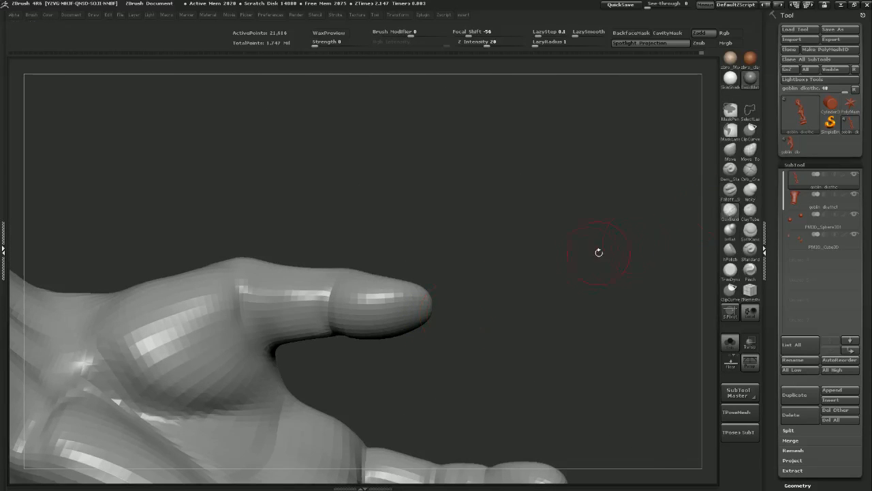
# Reshape the thumb's end segment, pad and joint outline from several angles with the Move brush
pyautogui.click(736, 150)
pyautogui.keyDown('alt'); pyautogui.moveTo(535, 229); pyautogui.dragTo(536, 280); pyautogui.keyUp('alt')
pyautogui.press('s')
pyautogui.moveTo(383, 331); pyautogui.dragTo(391, 331)
pyautogui.moveTo(413, 325); pyautogui.dragTo(421, 312)
pyautogui.moveTo(488, 300); pyautogui.dragTo(482, 340)
pyautogui.moveTo(423, 322); pyautogui.dragTo(423, 316)
pyautogui.moveTo(340, 337); pyautogui.dragTo(338, 332)
pyautogui.moveTo(467, 302); pyautogui.dragTo(441, 297)
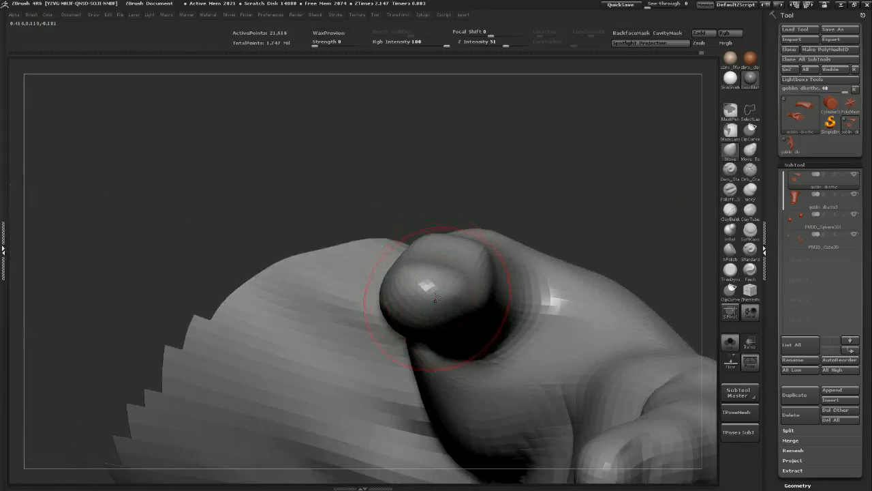
pyautogui.moveTo(437, 328); pyautogui.dragTo(442, 333)
# Isolate the thumb by hiding the rest of the hand
pyautogui.moveTo(553, 192)
pyautogui.mouseDown()
pyautogui.moveTo(508, 203)
pyautogui.moveTo(508, 245)
pyautogui.moveTo(531, 290)
pyautogui.mouseUp()
pyautogui.moveTo(606, 240); pyautogui.dragTo(520, 264)
pyautogui.moveTo(544, 292); pyautogui.dragTo(510, 385)
pyautogui.keyDown('ctrl'); pyautogui.keyDown('shift'); pyautogui.click(467, 301); pyautogui.keyUp('shift'); pyautogui.keyUp('ctrl')
pyautogui.keyDown('ctrl'); pyautogui.keyDown('shift'); pyautogui.click(572, 298); pyautogui.keyUp('shift'); pyautogui.keyUp('ctrl')
# Refine the rounded outline of the isolated thumb's tip with the Move brush
pyautogui.moveTo(493, 345); pyautogui.dragTo(511, 349)
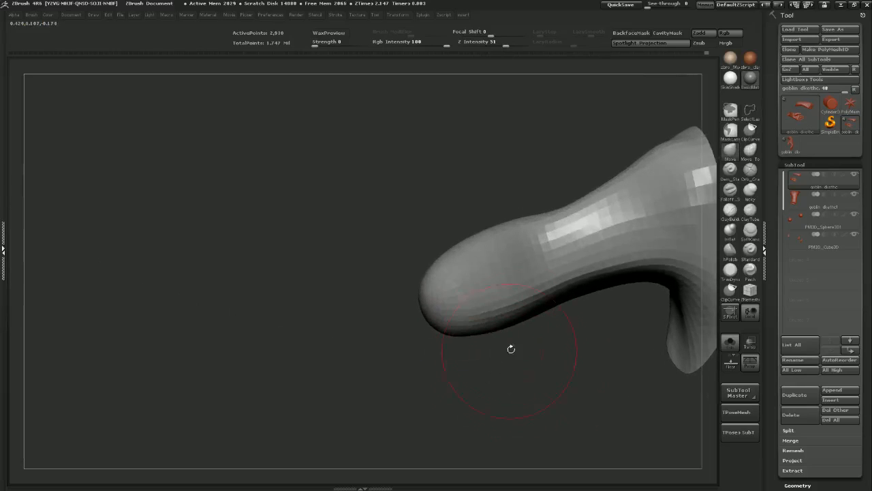
pyautogui.moveTo(464, 331); pyautogui.dragTo(461, 325)
pyautogui.moveTo(448, 251); pyautogui.dragTo(453, 257)
pyautogui.moveTo(538, 357); pyautogui.dragTo(567, 312)
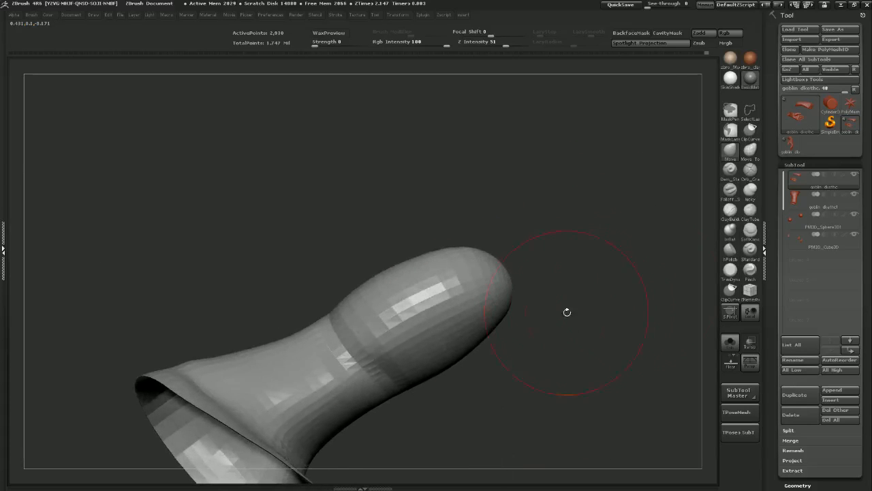
# Raise the isolated thumb's subdivision by two levels and carve its joint crease with the Dam_Standard brush
pyautogui.click(730, 169)
pyautogui.hotkey('ctrl', 'd')
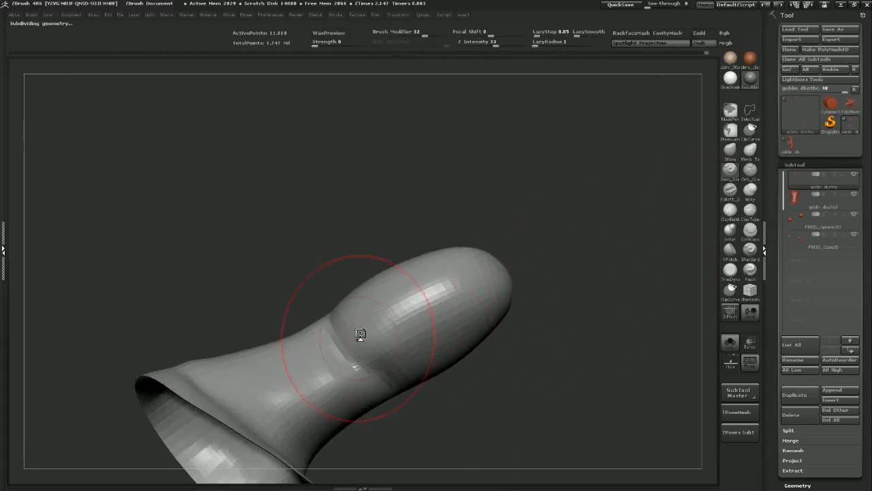
pyautogui.hotkey('ctrl', 'd')
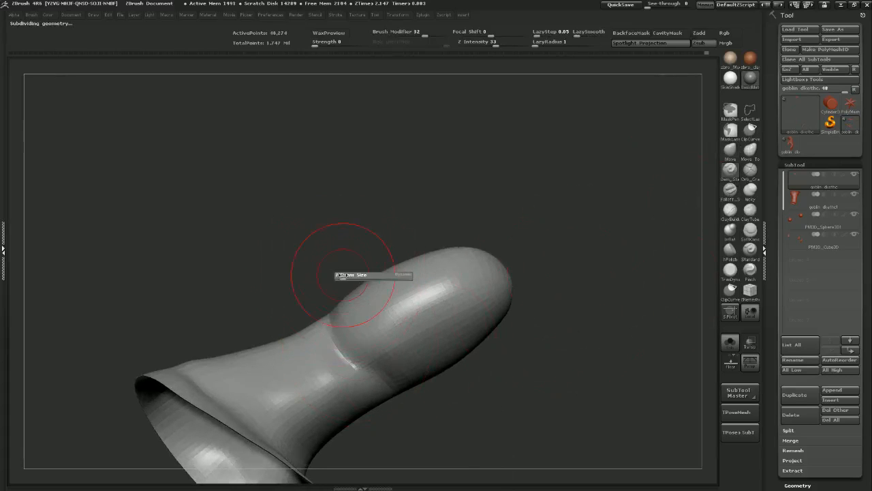
pyautogui.moveTo(329, 330)
pyautogui.mouseDown()
pyautogui.moveTo(349, 372)
pyautogui.moveTo(383, 400)
pyautogui.mouseUp()
pyautogui.moveTo(403, 435); pyautogui.dragTo(368, 402)
pyautogui.moveTo(465, 364); pyautogui.dragTo(523, 225)
# Adjust the thumb's silhouette around the joint and back of the tip with the Move brush
pyautogui.click(732, 152)
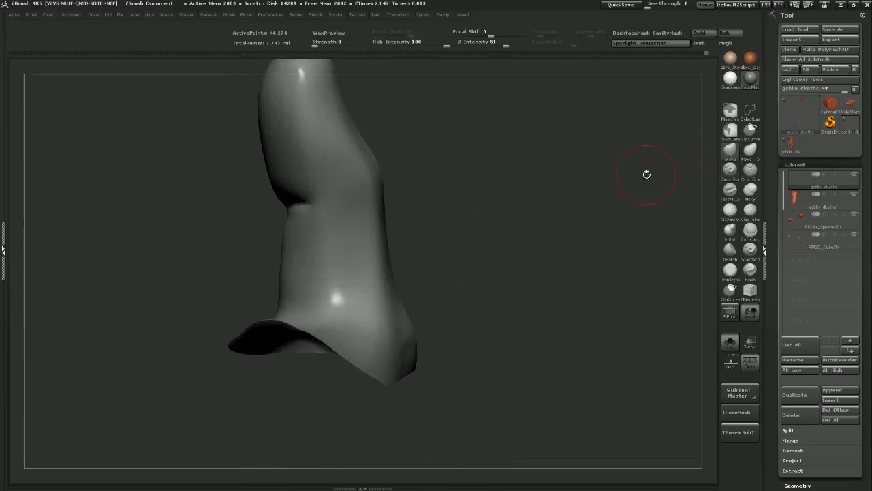
pyautogui.moveTo(443, 271); pyautogui.dragTo(424, 284)
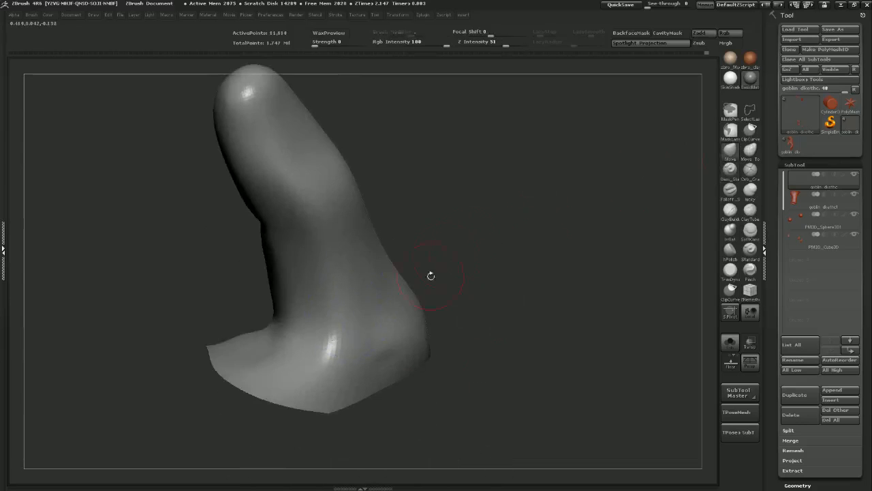
pyautogui.moveTo(430, 275); pyautogui.dragTo(448, 250)
pyautogui.moveTo(489, 204); pyautogui.dragTo(498, 192)
pyautogui.moveTo(405, 268)
pyautogui.keyDown('shift'); pyautogui.mouseDown()
pyautogui.moveTo(424, 272)
pyautogui.moveTo(301, 135)
pyautogui.mouseUp(); pyautogui.keyUp('shift')
pyautogui.moveTo(451, 148); pyautogui.dragTo(330, 260)
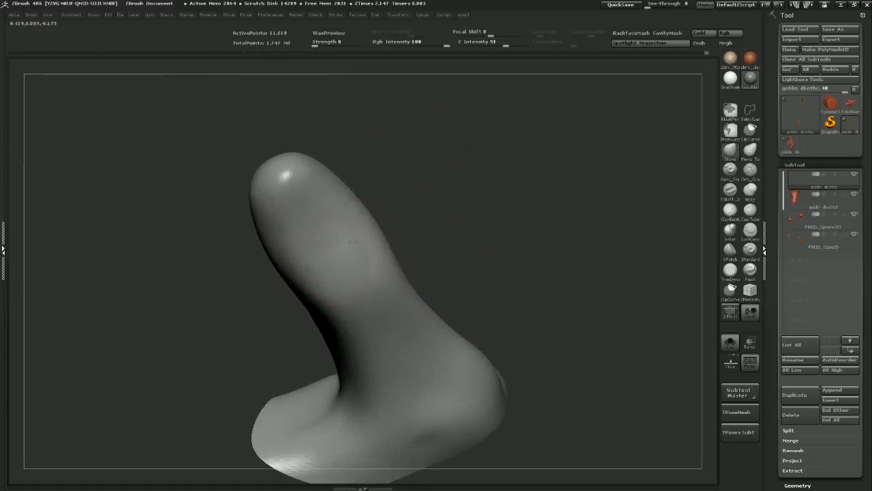
# Carve the four-sided outline of the thumbnail on the back of the thumb tip with the Dam_Standard brush
pyautogui.click(730, 169)
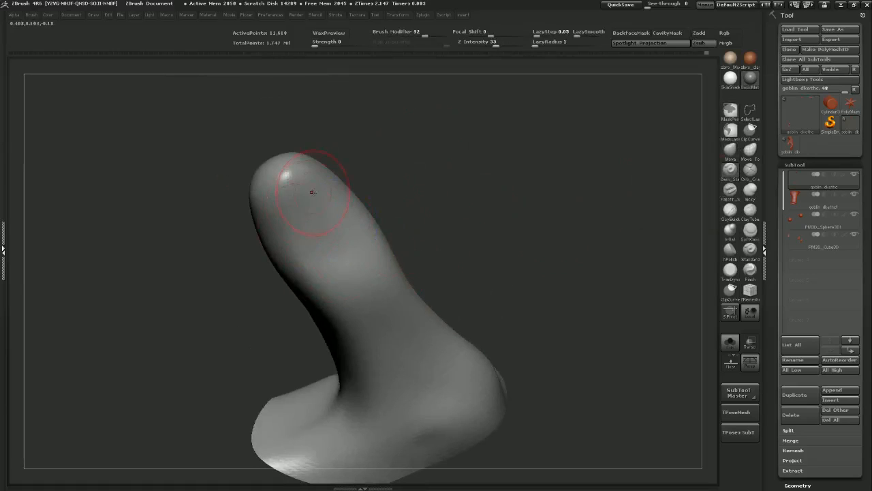
pyautogui.moveTo(286, 199)
pyautogui.mouseDown()
pyautogui.moveTo(304, 192)
pyautogui.moveTo(277, 212)
pyautogui.moveTo(326, 178)
pyautogui.mouseUp()
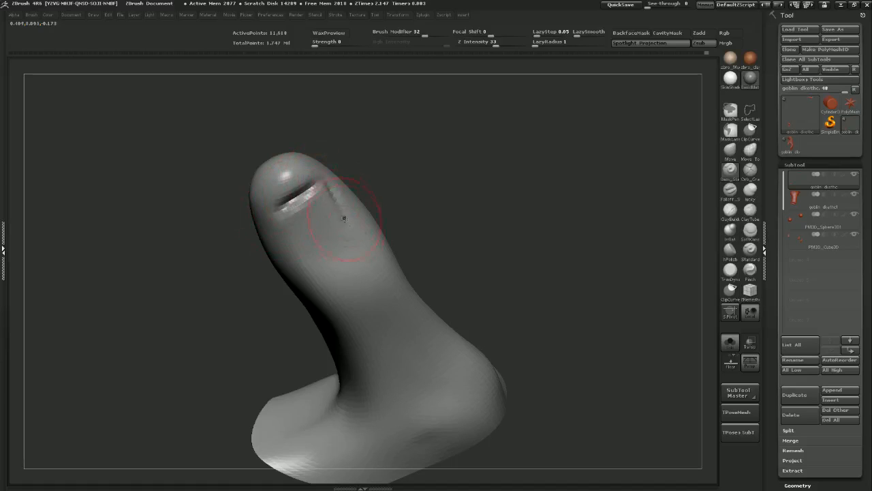
pyautogui.moveTo(349, 228); pyautogui.dragTo(293, 247)
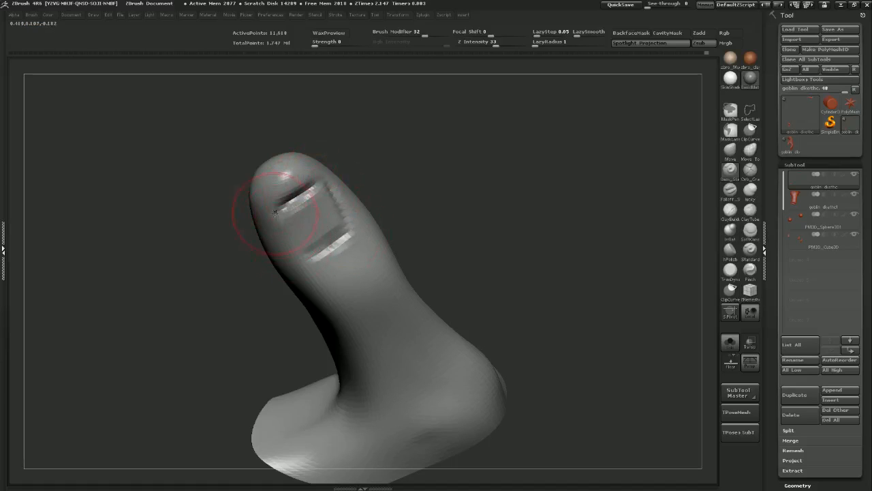
pyautogui.moveTo(275, 212); pyautogui.dragTo(294, 239)
pyautogui.moveTo(385, 164); pyautogui.dragTo(384, 151)
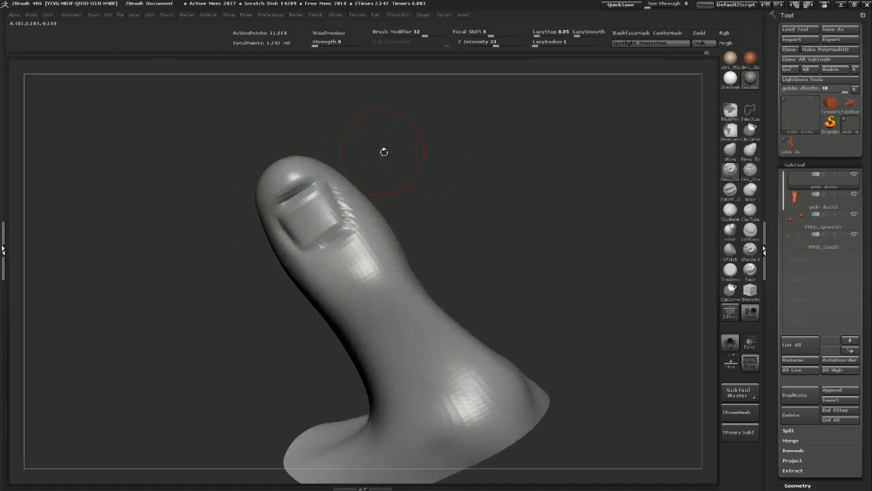
# Shape the thumbnail's sides and corners with the Move brush and smooth its front edge
pyautogui.click(724, 149)
pyautogui.moveTo(297, 203)
pyautogui.mouseDown()
pyautogui.moveTo(278, 199)
pyautogui.moveTo(306, 180)
pyautogui.moveTo(277, 186)
pyautogui.mouseUp()
pyautogui.moveTo(282, 219); pyautogui.dragTo(287, 238)
pyautogui.moveTo(340, 210); pyautogui.dragTo(343, 205)
pyautogui.moveTo(349, 152); pyautogui.dragTo(366, 148)
pyautogui.press('s')
pyautogui.click(305, 177)
pyautogui.keyDown('shift'); pyautogui.moveTo(311, 178); pyautogui.dragTo(293, 191); pyautogui.keyUp('shift')
# Extend the nail toward the fingertip and adjust its cuticle edge with a resized Move brush
pyautogui.moveTo(356, 165); pyautogui.dragTo(381, 164)
pyautogui.press('s')
pyautogui.click(305, 187)
pyautogui.moveTo(307, 187); pyautogui.dragTo(306, 170)
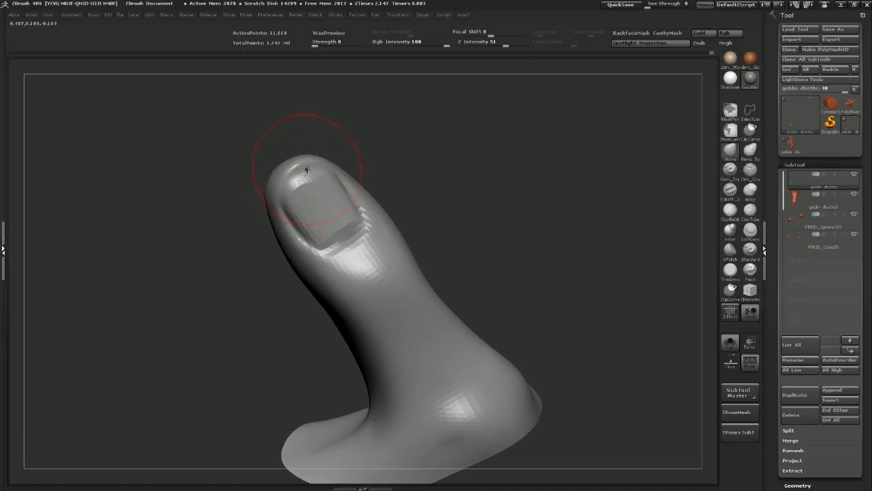
pyautogui.moveTo(401, 187); pyautogui.dragTo(396, 175)
pyautogui.moveTo(342, 238)
pyautogui.mouseDown()
pyautogui.moveTo(360, 216)
pyautogui.moveTo(331, 237)
pyautogui.mouseUp()
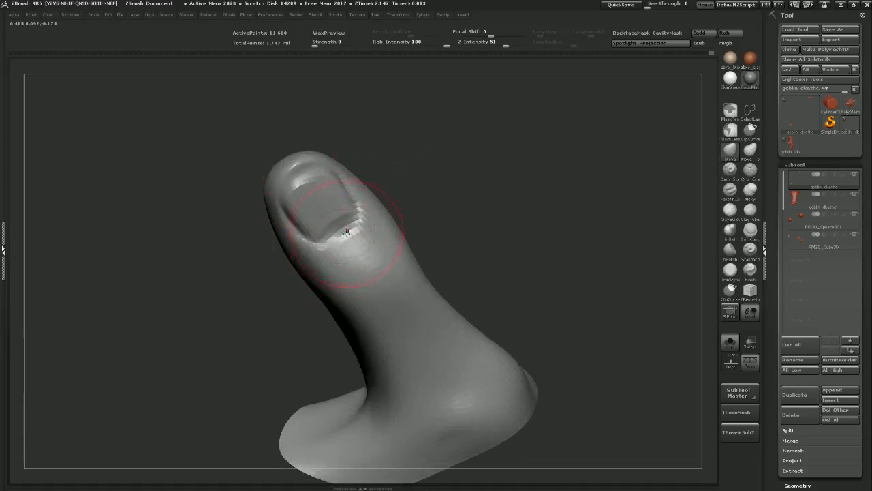
# Correct the thumb tip and nail profile from the side and front with the Move brush
pyautogui.moveTo(402, 161); pyautogui.dragTo(451, 193)
pyautogui.moveTo(473, 236)
pyautogui.mouseDown()
pyautogui.moveTo(351, 190)
pyautogui.moveTo(345, 214)
pyautogui.moveTo(390, 184)
pyautogui.mouseUp()
pyautogui.press('s')
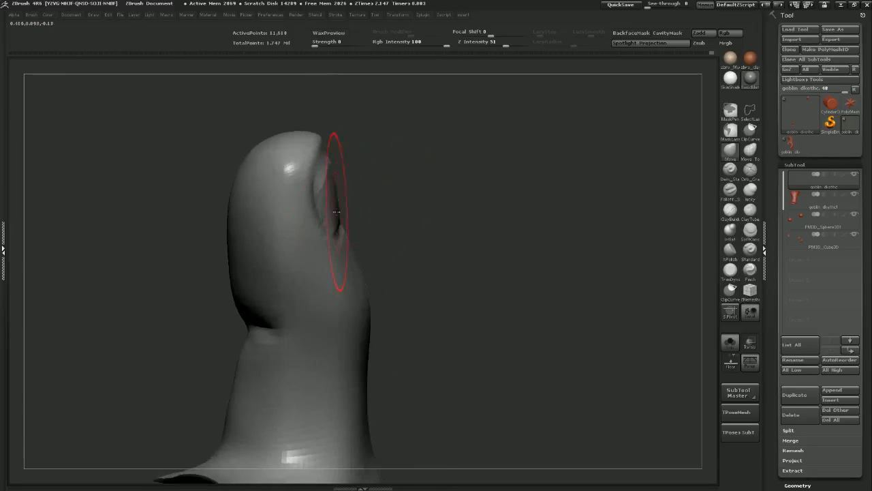
pyautogui.moveTo(334, 129)
pyautogui.mouseDown()
pyautogui.moveTo(306, 142)
pyautogui.moveTo(343, 121)
pyautogui.mouseUp()
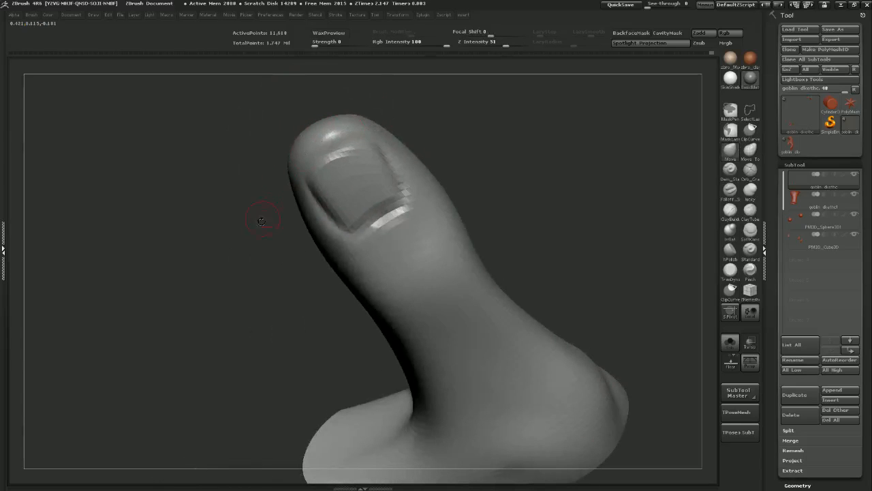
pyautogui.moveTo(264, 209); pyautogui.dragTo(312, 167)
pyautogui.moveTo(355, 120); pyautogui.dragTo(507, 100)
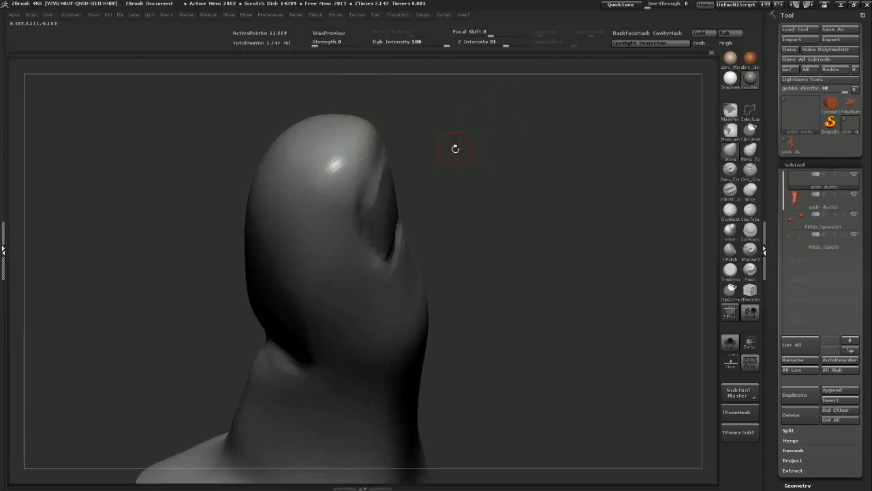
# Refine the thumb tip's rounded contour and the skin edges around the nail with the Move brush
pyautogui.moveTo(503, 180)
pyautogui.mouseDown()
pyautogui.moveTo(481, 164)
pyautogui.moveTo(377, 152)
pyautogui.moveTo(364, 183)
pyautogui.mouseUp()
pyautogui.press('s')
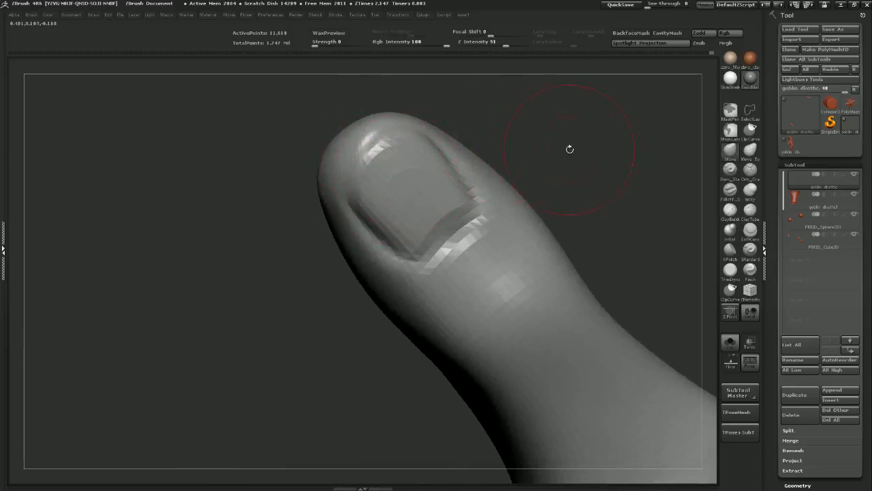
pyautogui.moveTo(570, 149); pyautogui.dragTo(568, 152)
pyautogui.press('s')
pyautogui.moveTo(316, 182); pyautogui.dragTo(341, 164)
pyautogui.moveTo(371, 126); pyautogui.dragTo(374, 124)
pyautogui.moveTo(474, 188); pyautogui.dragTo(482, 196)
# Adjust the bulge at the thumb's base from several angles with the Move brush
pyautogui.moveTo(636, 214); pyautogui.dragTo(589, 255)
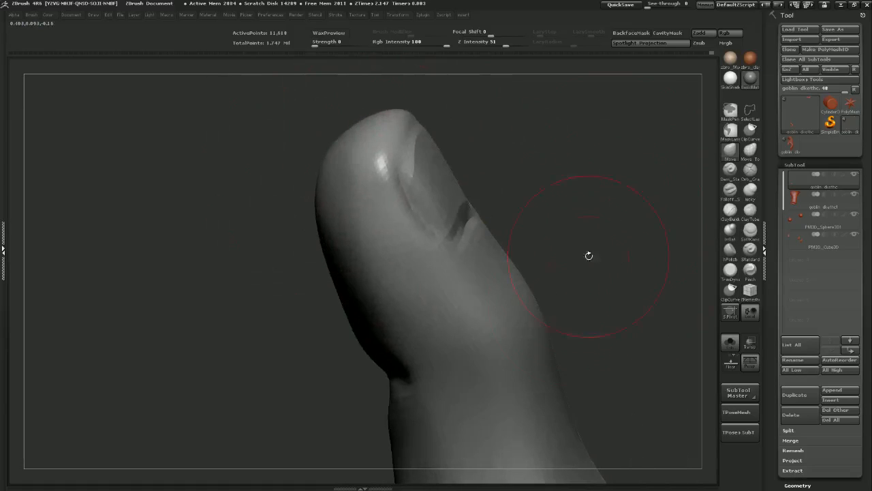
pyautogui.moveTo(560, 311)
pyautogui.mouseDown()
pyautogui.moveTo(588, 200)
pyautogui.moveTo(523, 270)
pyautogui.moveTo(559, 355)
pyautogui.moveTo(549, 395)
pyautogui.moveTo(506, 380)
pyautogui.mouseUp()
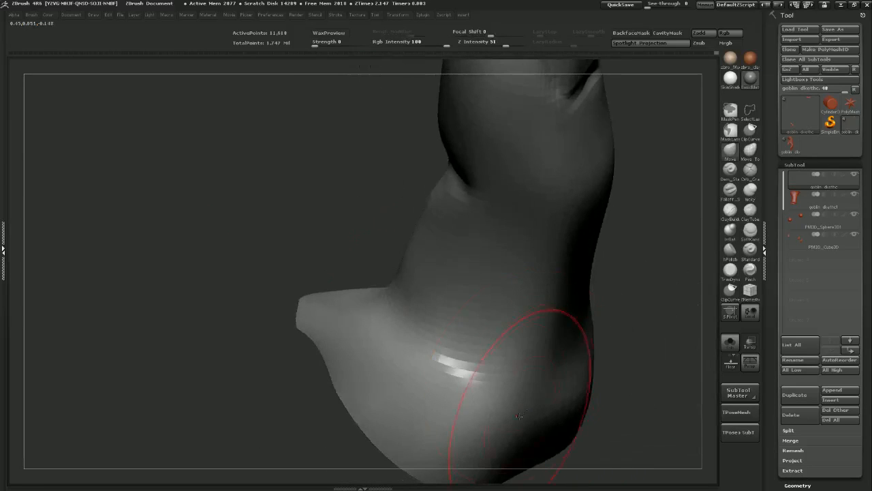
pyautogui.moveTo(593, 300)
pyautogui.mouseDown()
pyautogui.moveTo(569, 201)
pyautogui.moveTo(532, 281)
pyautogui.mouseUp()
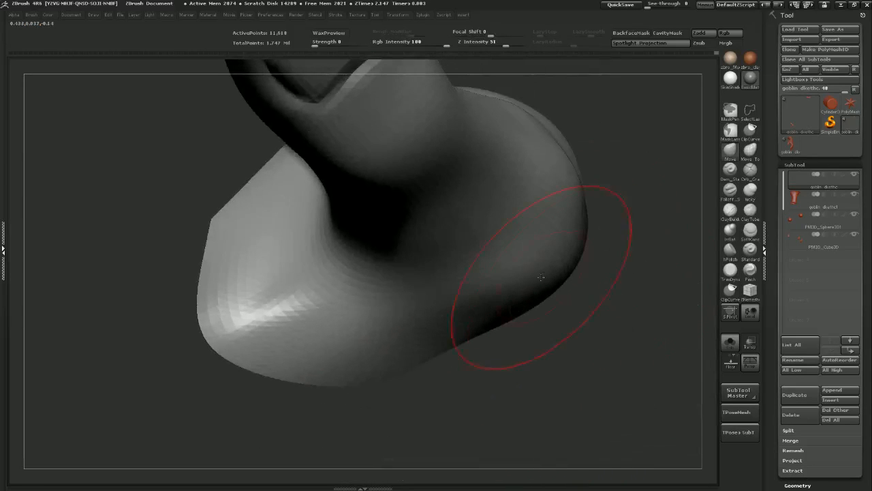
pyautogui.moveTo(588, 167); pyautogui.dragTo(531, 150)
# Unhide and frame the whole goblin body, and save the tool to file
pyautogui.keyDown('ctrl'); pyautogui.keyDown('shift'); pyautogui.click(434, 326); pyautogui.keyUp('shift'); pyautogui.keyUp('ctrl')
pyautogui.press('f')
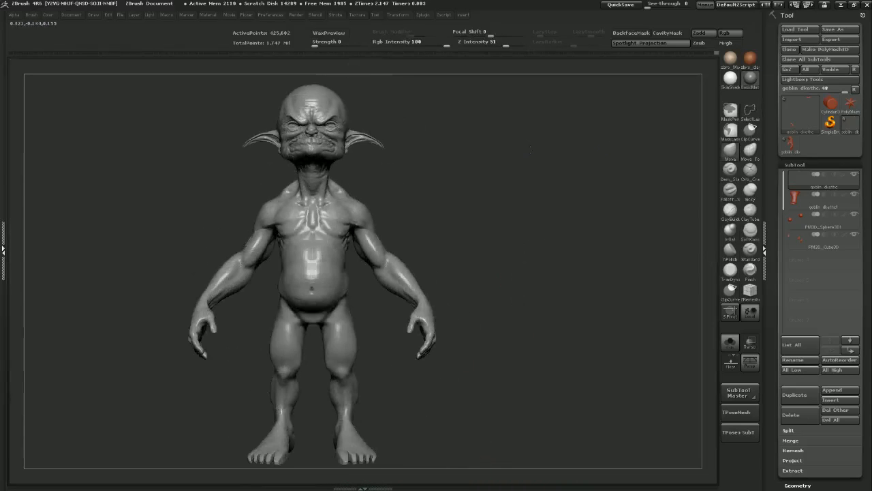
pyautogui.click(832, 29)
pyautogui.click(364, 232)
pyautogui.click(458, 254)
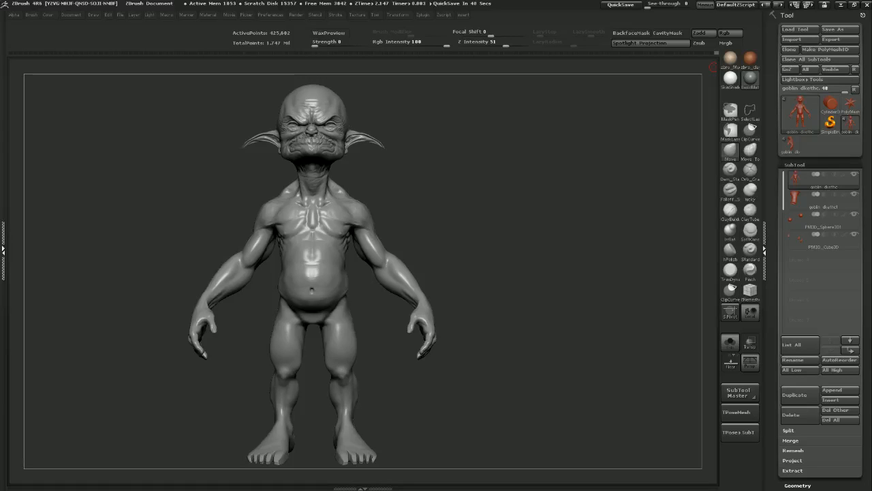
# Drop the goblin body to its lowest subdivision level for work on the hand
pyautogui.moveTo(445, 191); pyautogui.dragTo(483, 214)
pyautogui.keyDown('alt'); pyautogui.moveTo(496, 299); pyautogui.dragTo(518, 262); pyautogui.keyUp('alt')
pyautogui.keyDown('shift'); pyautogui.moveTo(416, 266); pyautogui.dragTo(414, 265); pyautogui.keyUp('shift')
pyautogui.moveTo(416, 338); pyautogui.dragTo(423, 300)
pyautogui.keyDown('shift'); pyautogui.moveTo(438, 207); pyautogui.dragTo(424, 217); pyautogui.keyUp('shift')
pyautogui.moveTo(536, 208); pyautogui.dragTo(511, 253)
pyautogui.hotkey('shift', 'd')
pyautogui.hotkey('shift', 'd')
pyautogui.hotkey('shift', 'd')
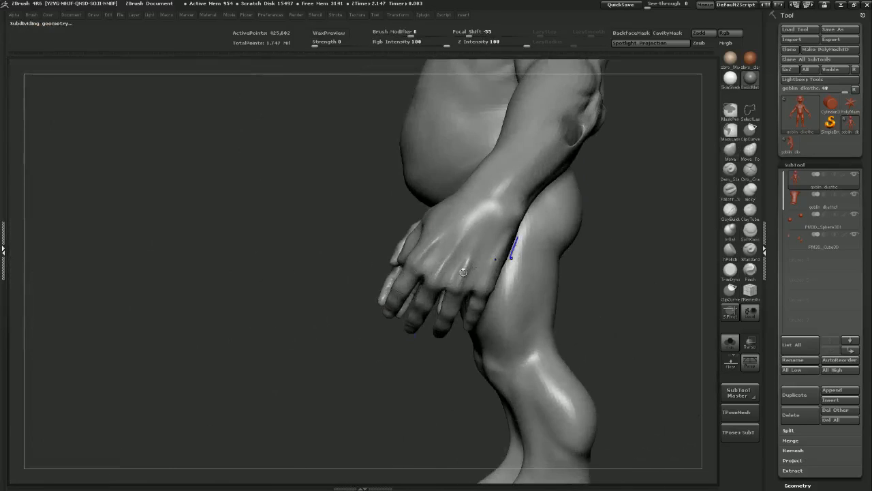
pyautogui.hotkey('shift', 'd')
pyautogui.moveTo(396, 395); pyautogui.dragTo(404, 369)
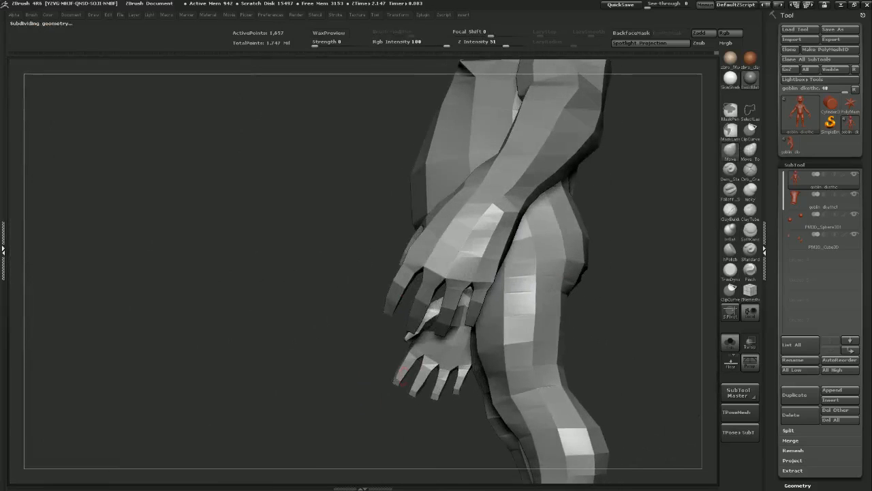
# Try to mask part of the low-resolution hand and reposition the fingers with a Transpose line
pyautogui.press('w')
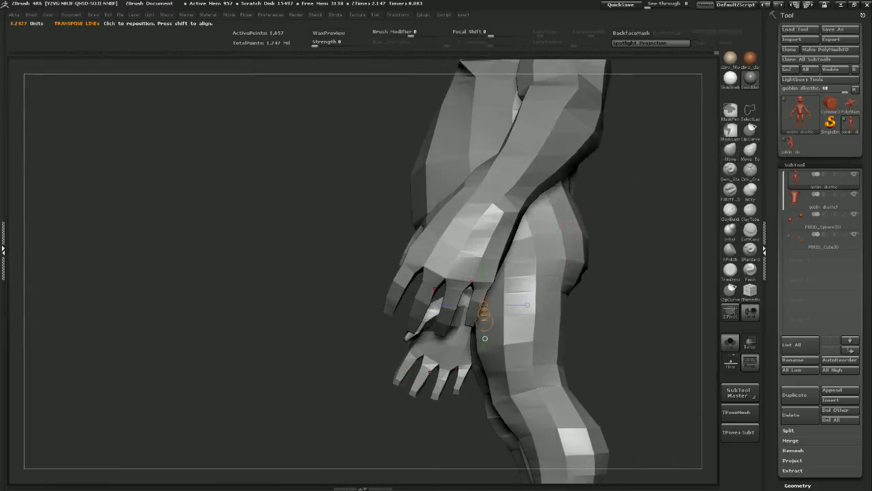
pyautogui.keyDown('ctrl'); pyautogui.moveTo(422, 247); pyautogui.dragTo(409, 265); pyautogui.keyUp('ctrl')
pyautogui.hotkey('ctrl', 'z')
pyautogui.moveTo(340, 331)
pyautogui.mouseDown()
pyautogui.moveTo(402, 321)
pyautogui.moveTo(407, 285)
pyautogui.moveTo(420, 268)
pyautogui.moveTo(401, 288)
pyautogui.mouseUp()
pyautogui.moveTo(508, 304); pyautogui.dragTo(556, 314)
pyautogui.moveTo(464, 245); pyautogui.dragTo(578, 247)
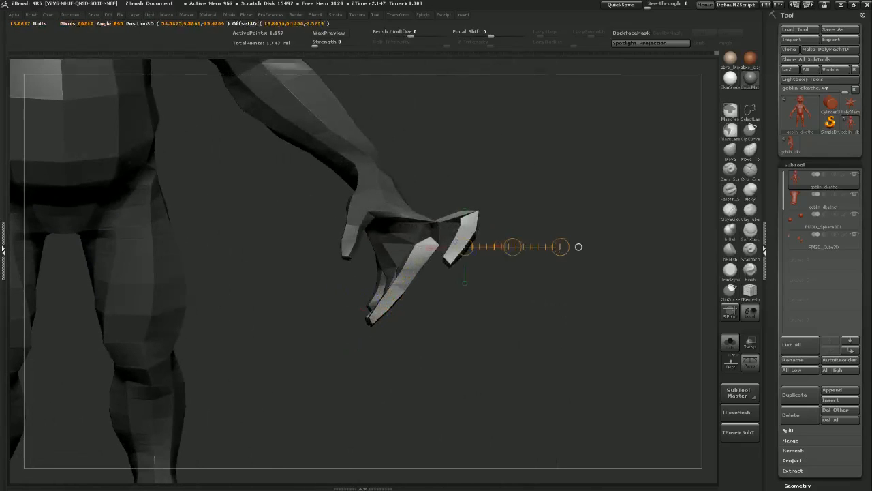
pyautogui.moveTo(514, 249)
pyautogui.mouseDown()
pyautogui.moveTo(434, 298)
pyautogui.moveTo(454, 260)
pyautogui.mouseUp()
pyautogui.moveTo(500, 302); pyautogui.dragTo(437, 232)
pyautogui.moveTo(455, 150); pyautogui.dragTo(525, 255)
pyautogui.hotkey('ctrl', 'z')
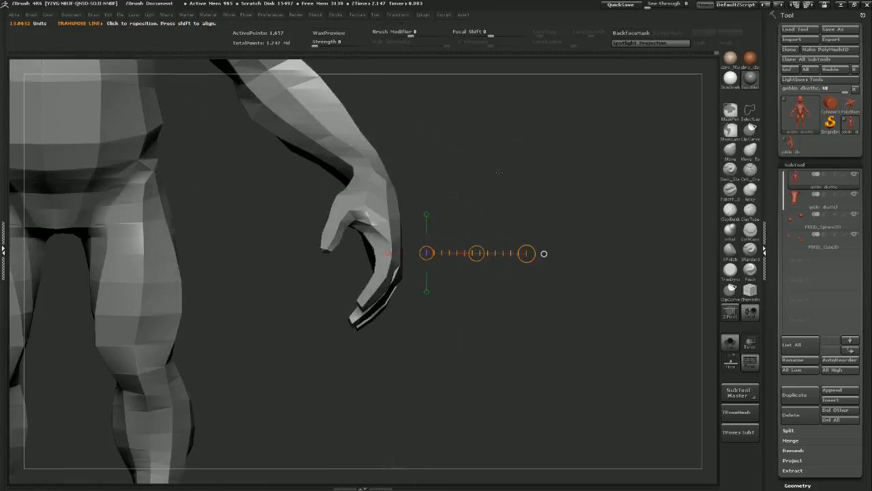
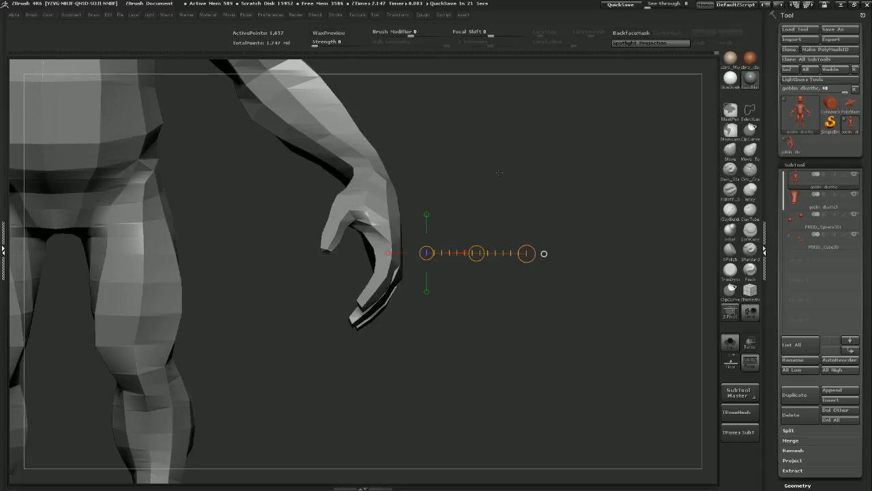
# Return to Draw mode with the Move brush and raise the body's subdivision by three levels
pyautogui.press('q')
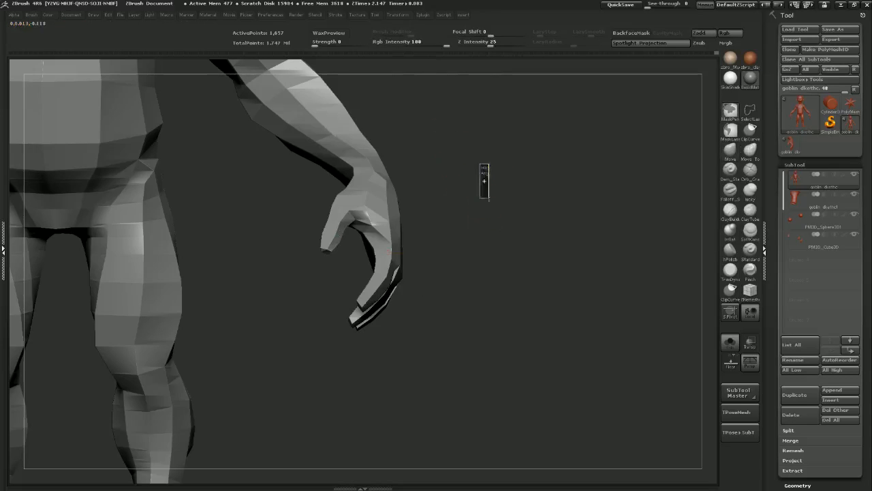
pyautogui.moveTo(516, 232)
pyautogui.mouseDown()
pyautogui.moveTo(478, 215)
pyautogui.moveTo(487, 208)
pyautogui.moveTo(468, 274)
pyautogui.moveTo(364, 246)
pyautogui.moveTo(461, 224)
pyautogui.moveTo(491, 253)
pyautogui.moveTo(481, 289)
pyautogui.moveTo(507, 229)
pyautogui.mouseUp()
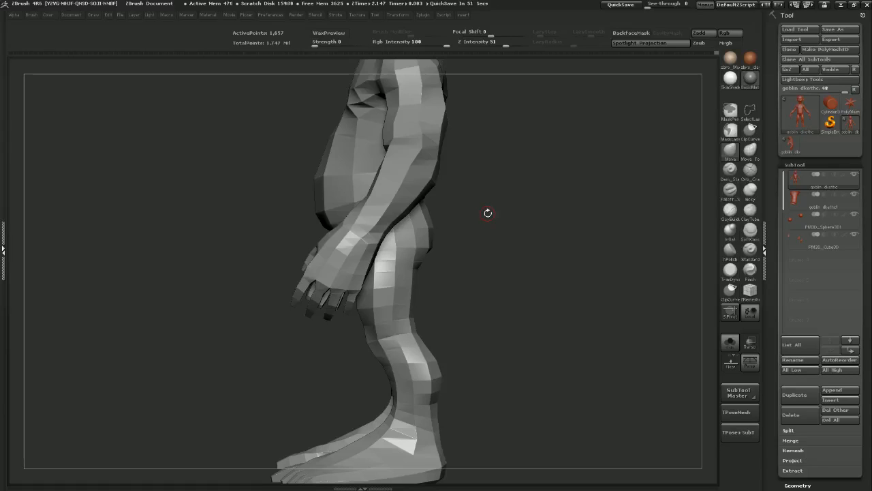
pyautogui.moveTo(531, 204)
pyautogui.mouseDown()
pyautogui.moveTo(511, 211)
pyautogui.moveTo(494, 234)
pyautogui.moveTo(520, 265)
pyautogui.moveTo(569, 238)
pyautogui.mouseUp()
pyautogui.press('s')
pyautogui.moveTo(574, 136)
pyautogui.mouseDown()
pyautogui.moveTo(542, 237)
pyautogui.moveTo(578, 239)
pyautogui.mouseUp()
pyautogui.keyDown('alt'); pyautogui.moveTo(542, 184); pyautogui.dragTo(539, 246); pyautogui.keyUp('alt')
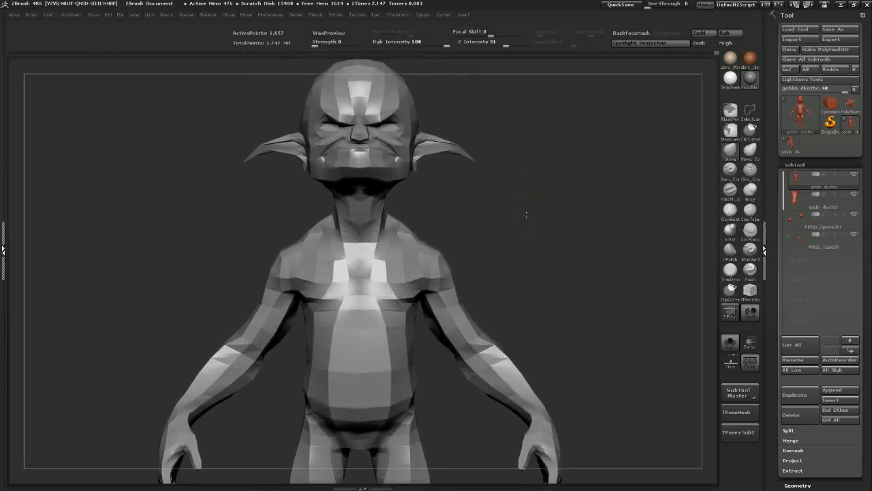
pyautogui.press('d')
pyautogui.press('d')
pyautogui.press('d')
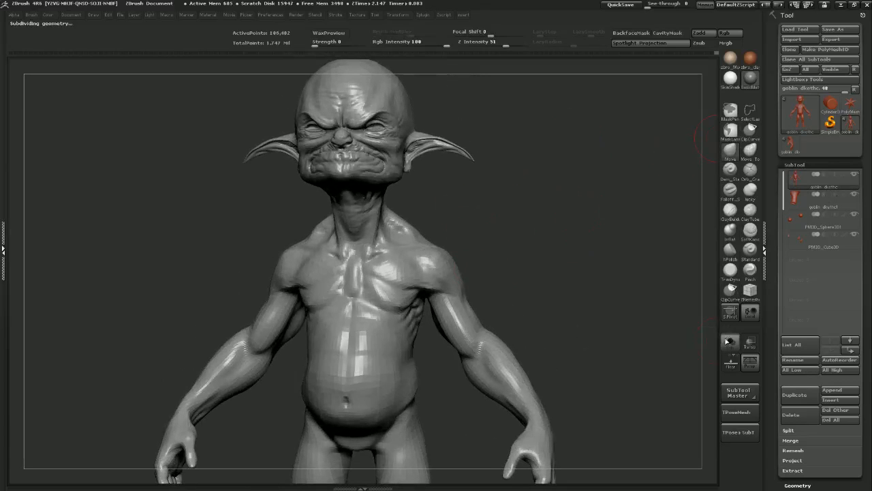
# Turn off Solo mode to display the goblin's pants together with the body
pyautogui.moveTo(574, 186); pyautogui.dragTo(686, 327)
pyautogui.moveTo(524, 202); pyautogui.dragTo(546, 218)
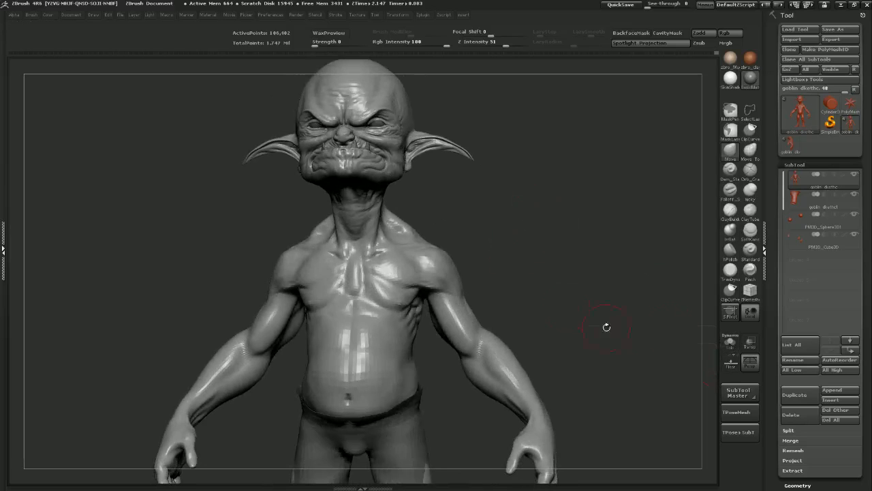
pyautogui.moveTo(581, 279); pyautogui.dragTo(617, 179)
pyautogui.keyDown('alt'); pyautogui.moveTo(617, 236); pyautogui.dragTo(636, 161); pyautogui.keyUp('alt')
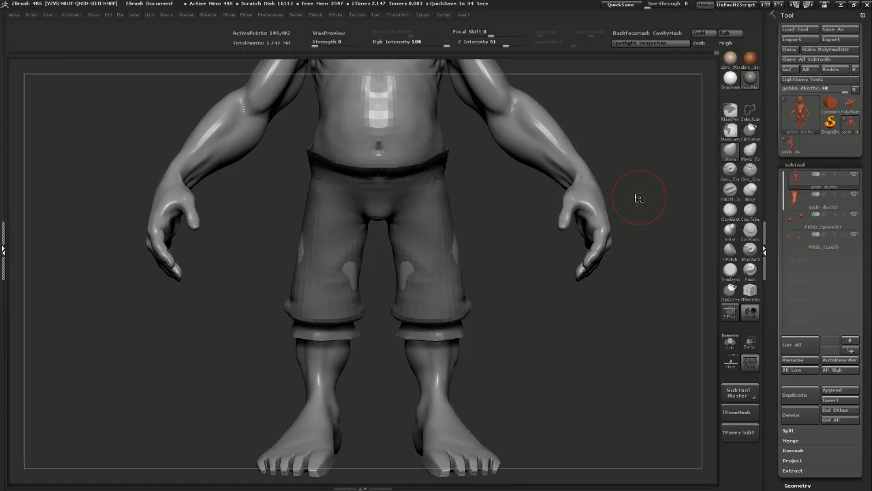
# Lower the body's subdivision by two levels and reshape the back of the elbow with the Move brush
pyautogui.keyDown('alt'); pyautogui.moveTo(642, 113); pyautogui.dragTo(617, 195); pyautogui.keyUp('alt')
pyautogui.keyDown('alt'); pyautogui.moveTo(685, 72); pyautogui.dragTo(576, 211); pyautogui.keyUp('alt')
pyautogui.keyDown('alt'); pyautogui.moveTo(647, 143); pyautogui.dragTo(589, 245); pyautogui.keyUp('alt')
pyautogui.moveTo(596, 165)
pyautogui.mouseDown()
pyautogui.moveTo(546, 193)
pyautogui.moveTo(536, 250)
pyautogui.moveTo(566, 205)
pyautogui.moveTo(493, 209)
pyautogui.moveTo(503, 188)
pyautogui.moveTo(488, 220)
pyautogui.moveTo(450, 220)
pyautogui.moveTo(438, 283)
pyautogui.moveTo(420, 293)
pyautogui.mouseUp()
pyautogui.press('b')
pyautogui.press('m')
pyautogui.press('v')
pyautogui.hotkey('shift', 'd')
pyautogui.hotkey('shift', 'd')
pyautogui.press('s')
pyautogui.moveTo(323, 241)
pyautogui.mouseDown()
pyautogui.moveTo(312, 241)
pyautogui.moveTo(312, 252)
pyautogui.mouseUp()
# Lower the body's subdivision by one level and undo the last change to the forearm
pyautogui.press('d')
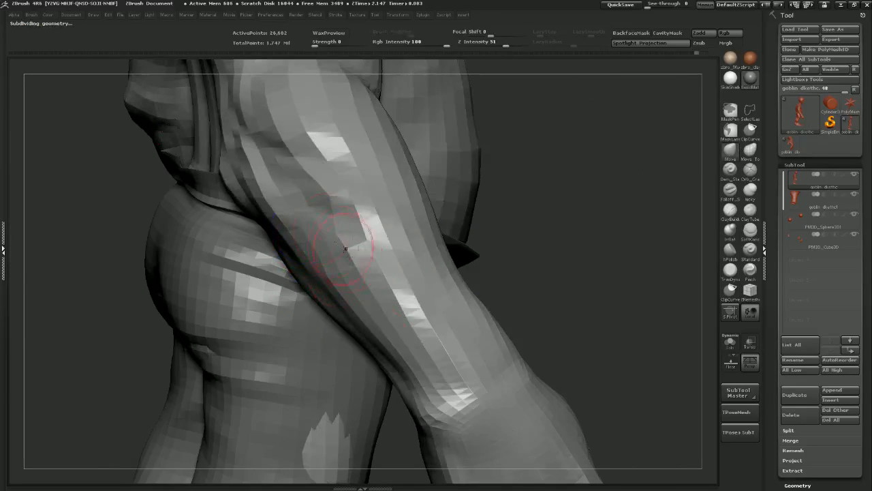
pyautogui.hotkey('shift', 'd')
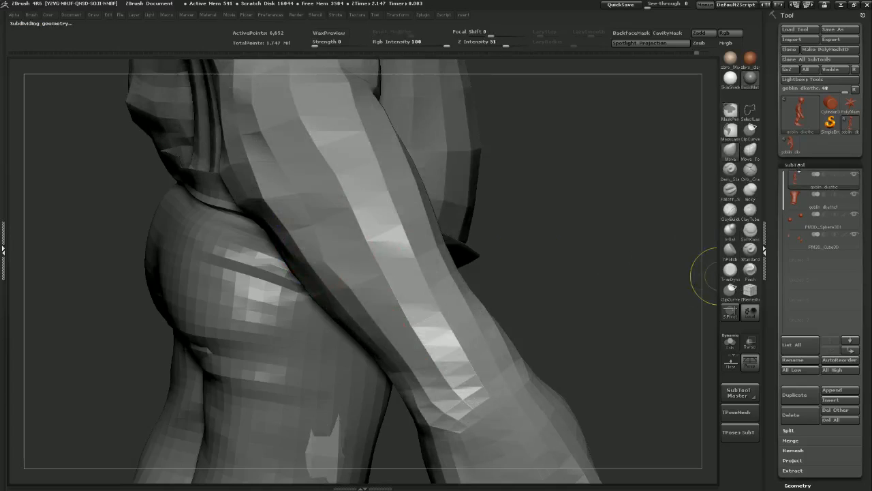
pyautogui.hotkey('ctrl', 'z')
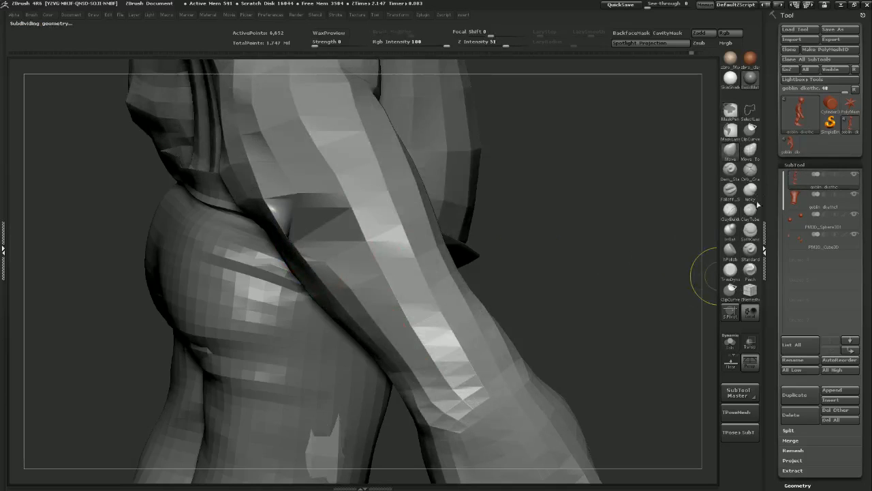
# Try to repair the dented forearm with the Morph brush at a higher subdivision level, and check the Morph Target settings
pyautogui.click(734, 292)
pyautogui.click(730, 272)
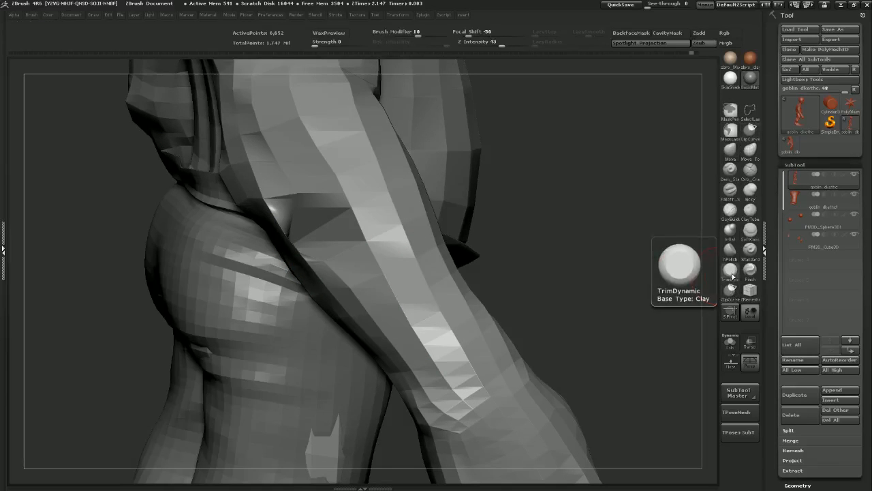
pyautogui.press('b')
pyautogui.press('m')
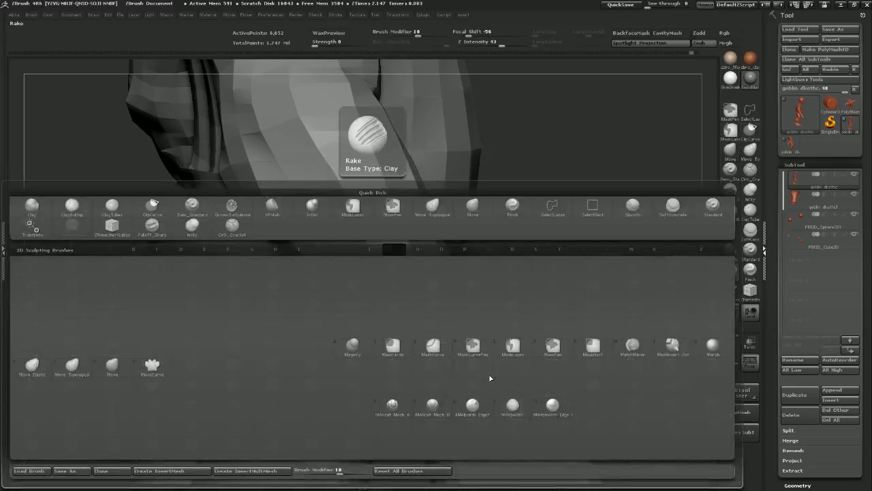
pyautogui.press('v')
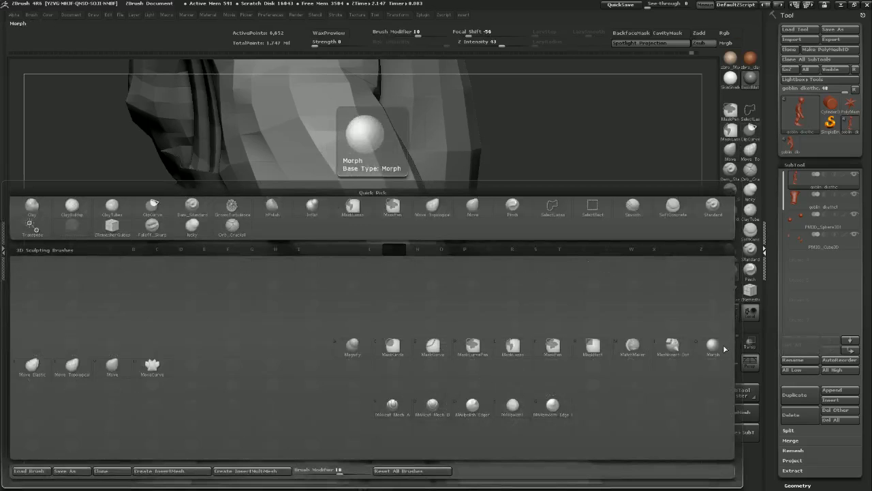
pyautogui.hotkey('ctrl', 'd')
pyautogui.hotkey('ctrl', 'd')
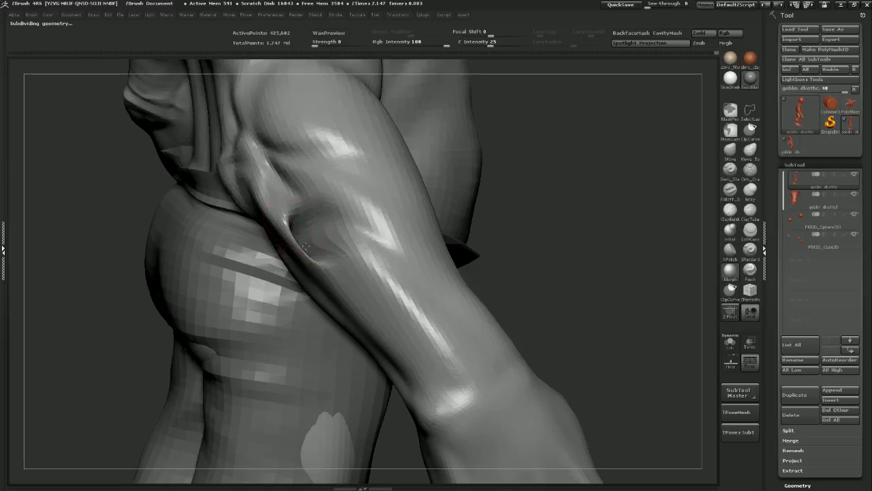
pyautogui.click(801, 164)
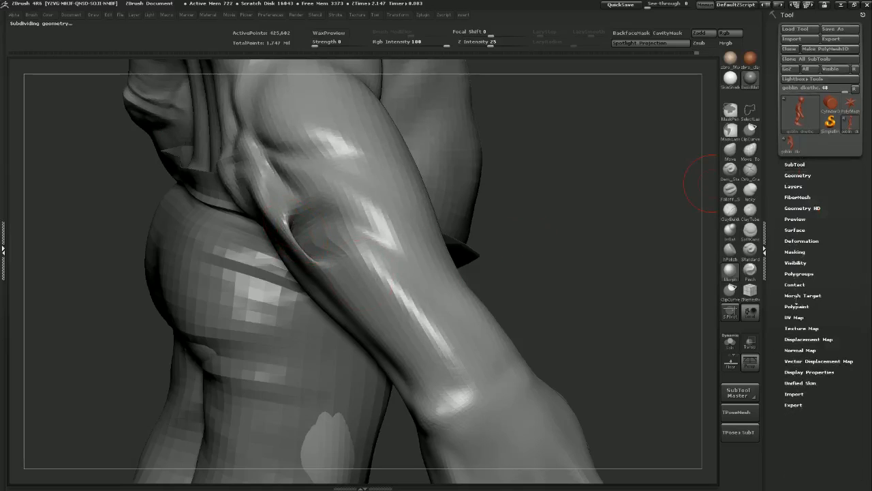
pyautogui.click(799, 295)
pyautogui.click(799, 295)
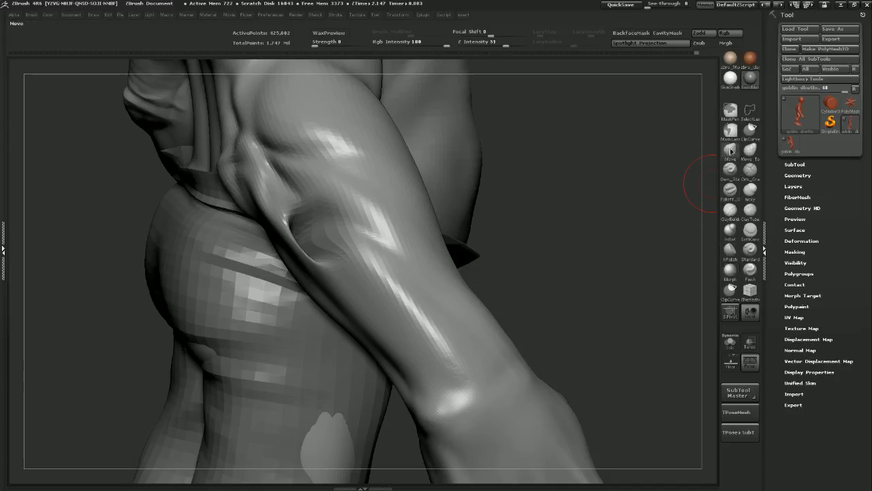
# Lower the body's subdivision by three levels and fill the dent below the elbow with the Move brush and smoothing
pyautogui.hotkey('shift', 'd')
pyautogui.hotkey('shift', 'd')
pyautogui.hotkey('shift', 'd')
pyautogui.hotkey('shift', 'd')
pyautogui.moveTo(553, 256); pyautogui.dragTo(321, 224)
pyautogui.press('d')
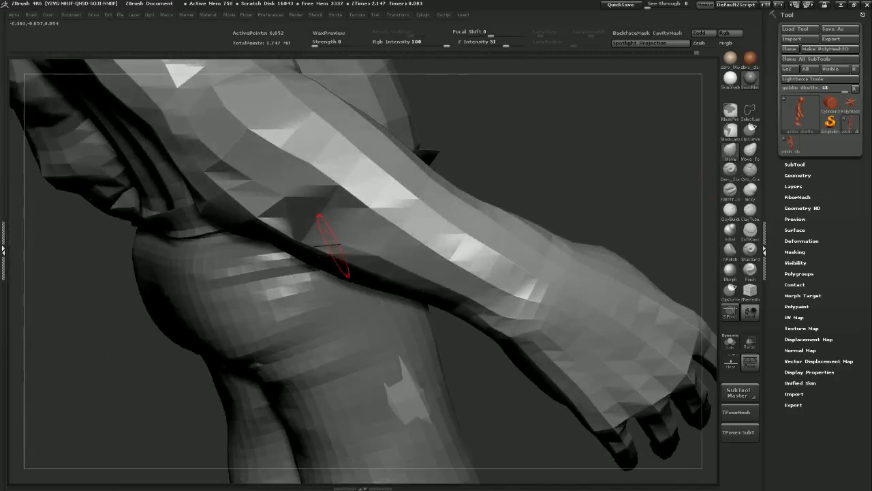
pyautogui.moveTo(491, 127); pyautogui.dragTo(349, 196)
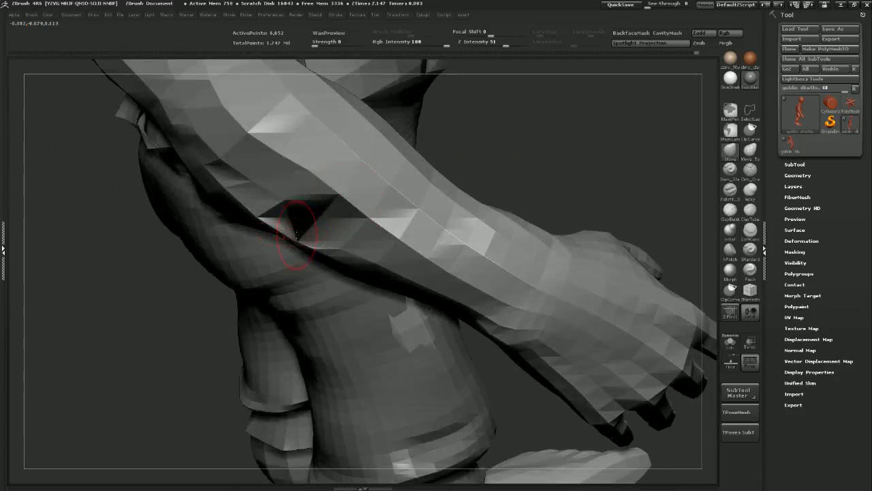
pyautogui.keyDown('shift'); pyautogui.moveTo(297, 235); pyautogui.dragTo(312, 234); pyautogui.keyUp('shift')
pyautogui.moveTo(501, 136); pyautogui.dragTo(526, 140)
pyautogui.moveTo(332, 237); pyautogui.dragTo(326, 235)
pyautogui.moveTo(417, 210)
pyautogui.mouseDown()
pyautogui.moveTo(300, 238)
pyautogui.moveTo(280, 255)
pyautogui.moveTo(354, 252)
pyautogui.moveTo(333, 227)
pyautogui.moveTo(358, 230)
pyautogui.moveTo(355, 205)
pyautogui.moveTo(366, 212)
pyautogui.mouseUp()
# Raise the body's subdivision by four levels
pyautogui.hotkey('ctrl', 'd')
pyautogui.press('d')
pyautogui.hotkey('ctrl', 'd')
pyautogui.press('d')
pyautogui.moveTo(550, 159)
pyautogui.mouseDown()
pyautogui.moveTo(570, 160)
pyautogui.moveTo(555, 165)
pyautogui.mouseUp()
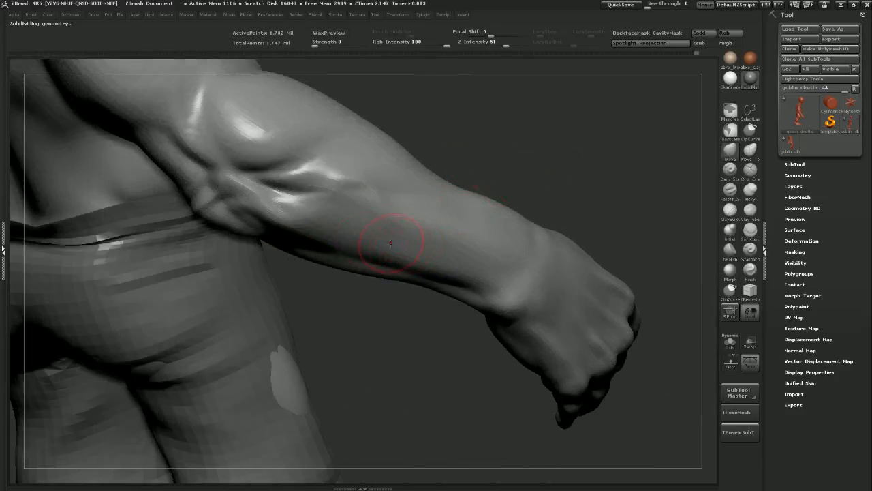
# Lower the body's subdivision by two levels and define the outer forearm's muscle lines below the elbow with the Dam_Standard brush
pyautogui.click(730, 169)
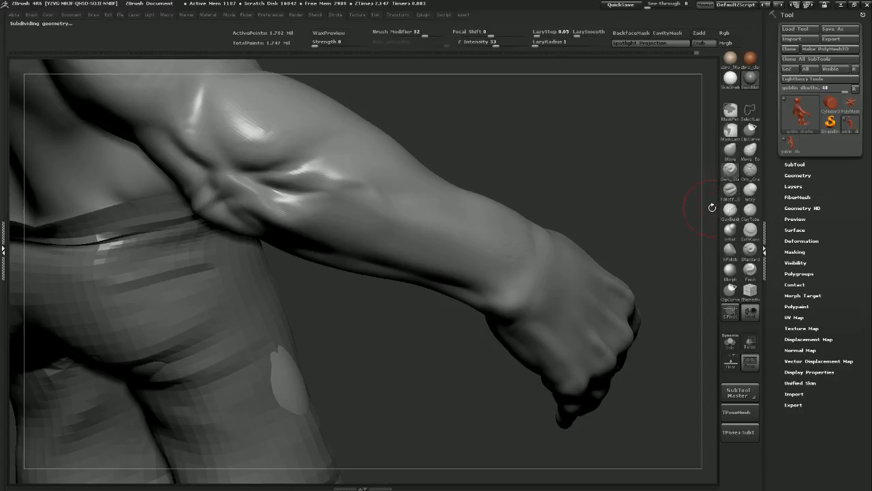
pyautogui.moveTo(523, 144)
pyautogui.mouseDown()
pyautogui.moveTo(453, 153)
pyautogui.moveTo(503, 156)
pyautogui.moveTo(406, 204)
pyautogui.moveTo(297, 198)
pyautogui.mouseUp()
pyautogui.hotkey('shift', 'd')
pyautogui.hotkey('shift', 'd')
pyautogui.moveTo(381, 184)
pyautogui.mouseDown()
pyautogui.moveTo(291, 194)
pyautogui.moveTo(418, 181)
pyautogui.moveTo(298, 201)
pyautogui.moveTo(408, 182)
pyautogui.moveTo(327, 195)
pyautogui.moveTo(402, 184)
pyautogui.moveTo(356, 184)
pyautogui.mouseUp()
pyautogui.moveTo(460, 138); pyautogui.dragTo(436, 150)
pyautogui.moveTo(453, 113)
pyautogui.mouseDown()
pyautogui.moveTo(354, 153)
pyautogui.moveTo(279, 170)
pyautogui.moveTo(342, 165)
pyautogui.mouseUp()
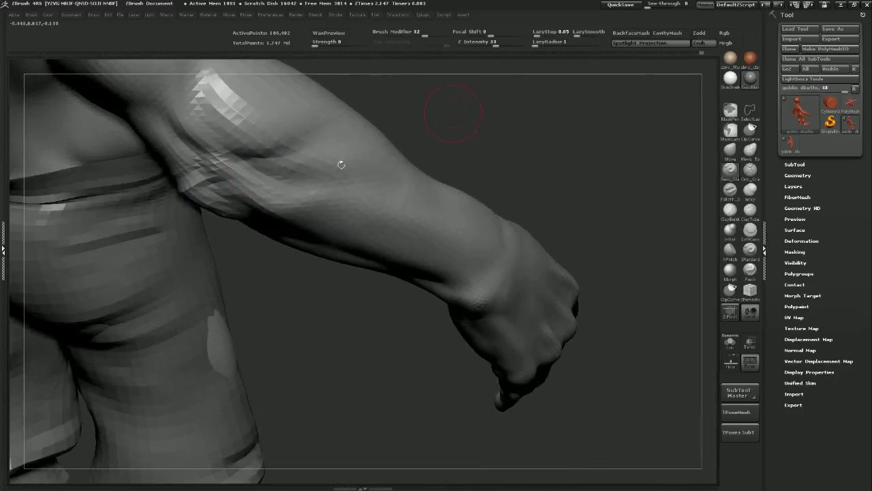
# Raise the body's subdivision by two levels and sharpen the tendon grooves beside the elbow with the Dam_Standard brush
pyautogui.hotkey('ctrl', 'd')
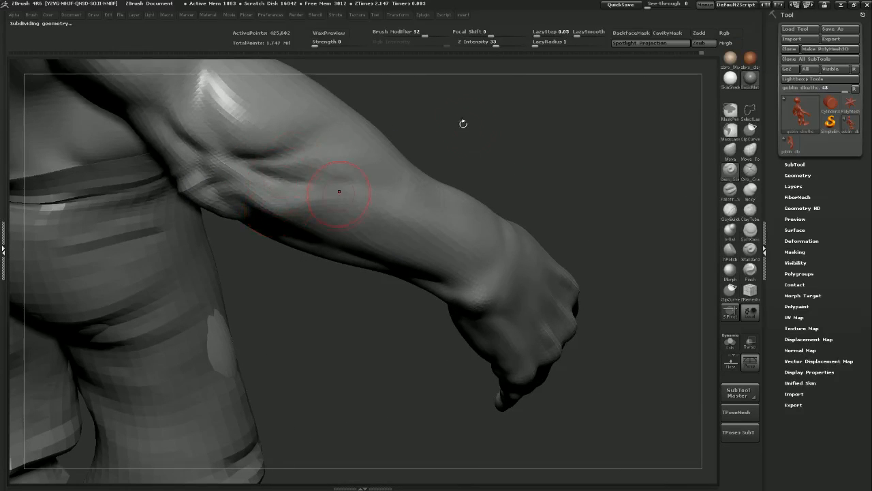
pyautogui.moveTo(477, 145); pyautogui.dragTo(300, 190)
pyautogui.moveTo(241, 168); pyautogui.dragTo(318, 184)
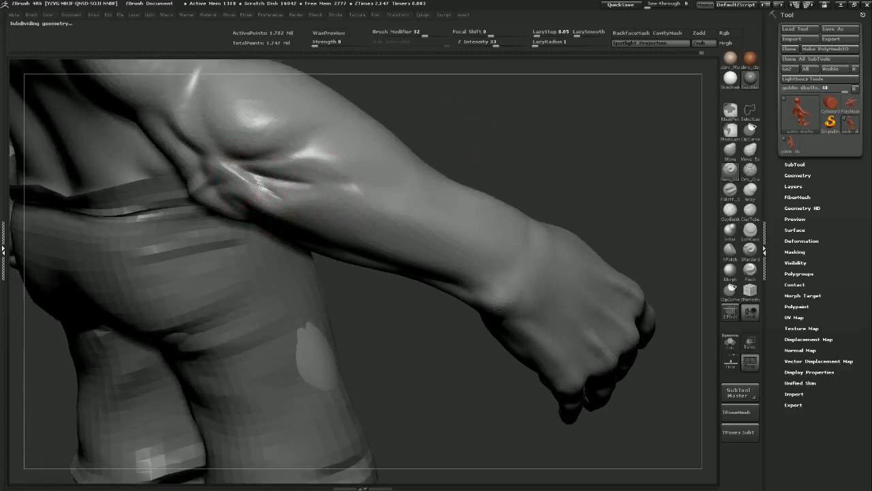
pyautogui.moveTo(313, 219); pyautogui.dragTo(251, 178)
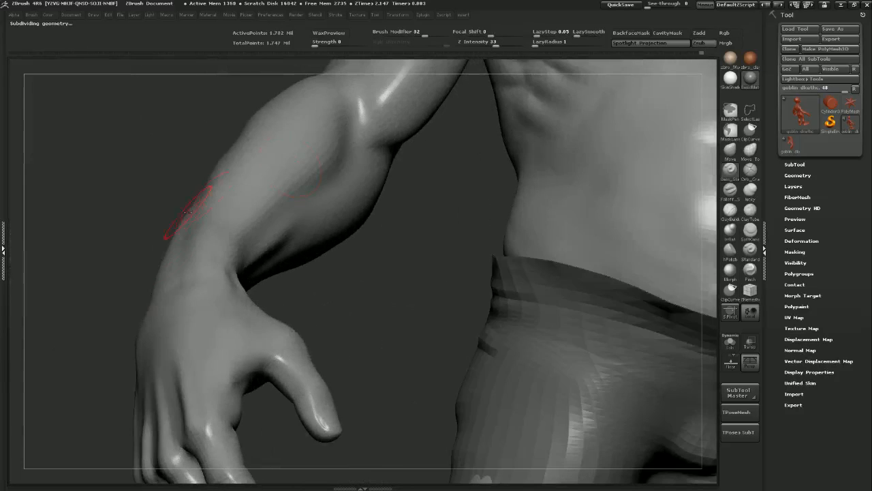
# Lower the body's subdivision by two levels and smooth the muscle forms along the outer forearm
pyautogui.moveTo(185, 214)
pyautogui.mouseDown()
pyautogui.moveTo(157, 280)
pyautogui.moveTo(233, 239)
pyautogui.mouseUp()
pyautogui.hotkey('shift', 'd')
pyautogui.hotkey('shift', 'd')
pyautogui.keyDown('shift'); pyautogui.moveTo(256, 196); pyautogui.dragTo(300, 197); pyautogui.keyUp('shift')
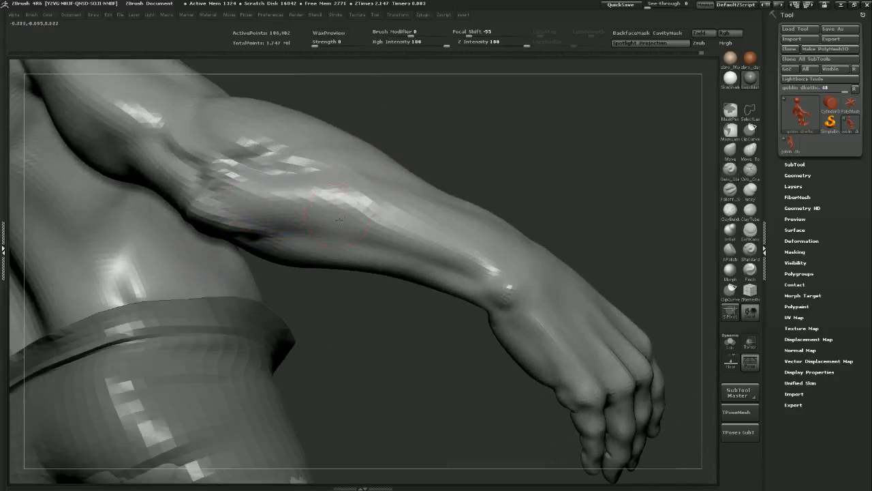
pyautogui.moveTo(446, 122)
pyautogui.mouseDown()
pyautogui.moveTo(452, 137)
pyautogui.moveTo(423, 147)
pyautogui.mouseUp()
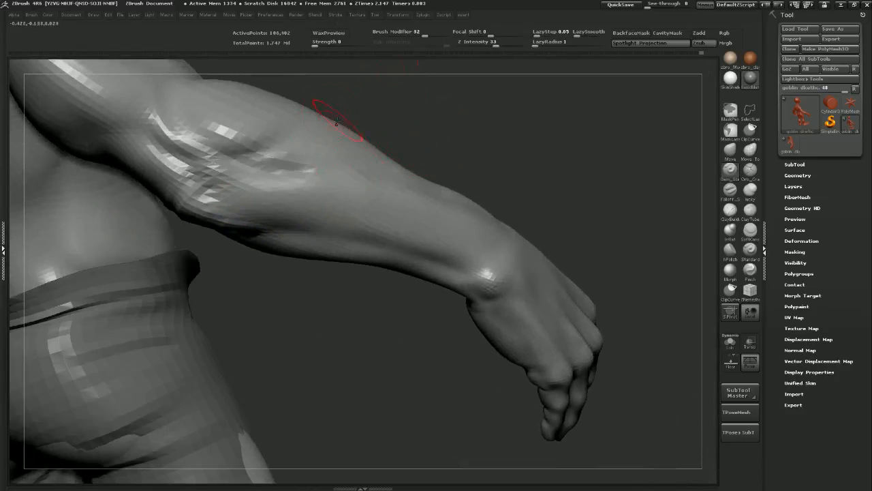
# Raise the body's subdivision by two levels and adjust the forms around the elbow with the Move brush, undoing the last stroke
pyautogui.press('d')
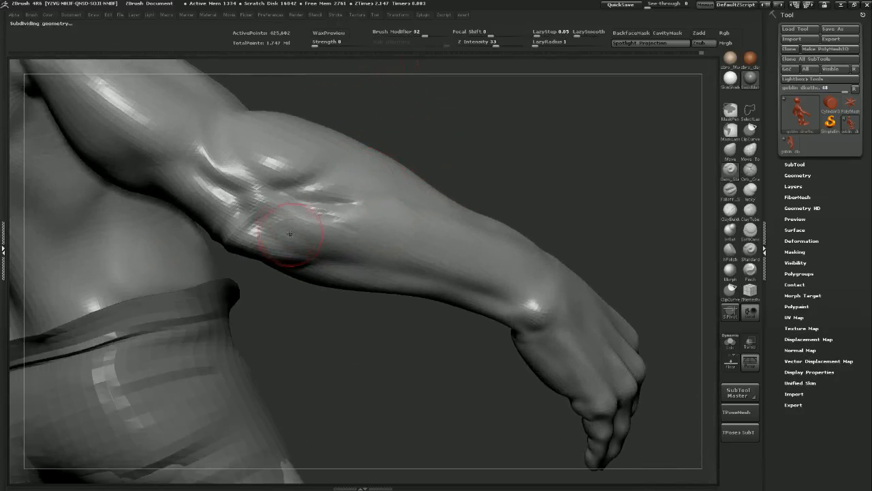
pyautogui.press('d')
pyautogui.moveTo(391, 94)
pyautogui.mouseDown()
pyautogui.moveTo(294, 116)
pyautogui.moveTo(513, 118)
pyautogui.moveTo(402, 120)
pyautogui.mouseUp()
pyautogui.click(726, 156)
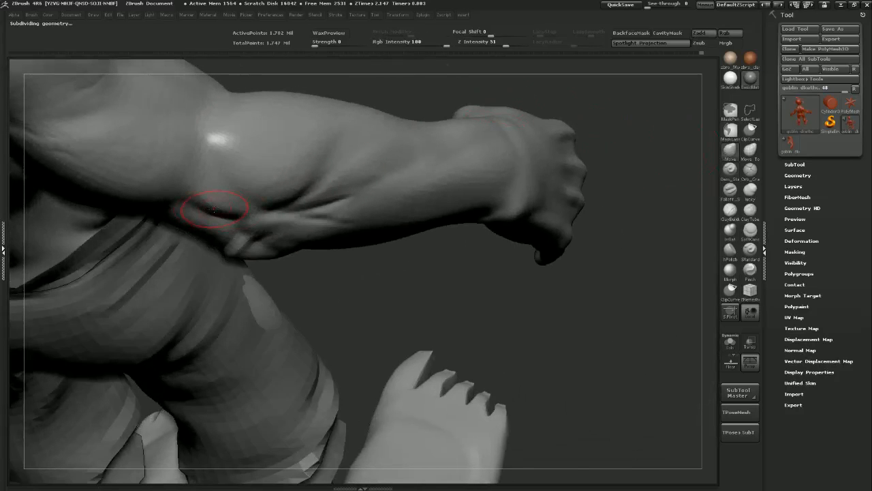
pyautogui.moveTo(307, 261)
pyautogui.mouseDown()
pyautogui.moveTo(392, 292)
pyautogui.moveTo(423, 259)
pyautogui.moveTo(420, 212)
pyautogui.moveTo(470, 198)
pyautogui.moveTo(411, 227)
pyautogui.moveTo(423, 228)
pyautogui.moveTo(373, 196)
pyautogui.moveTo(351, 238)
pyautogui.mouseUp()
pyautogui.moveTo(311, 193); pyautogui.dragTo(288, 208)
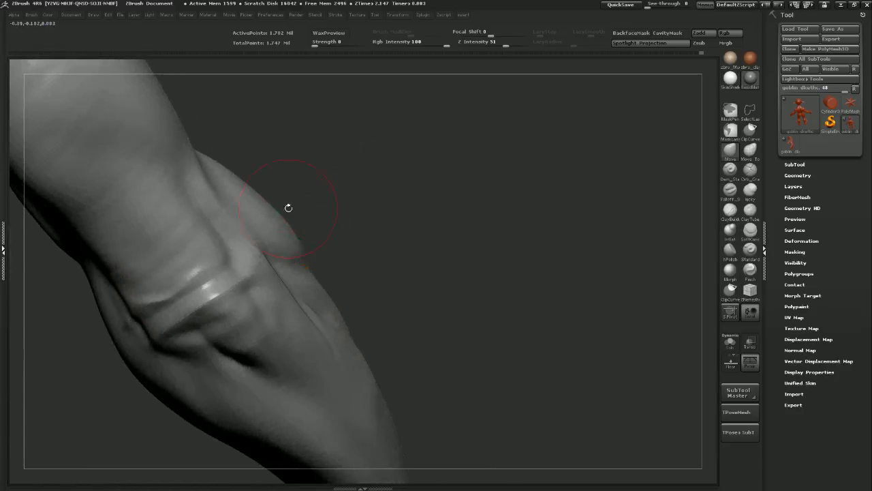
pyautogui.moveTo(235, 263); pyautogui.dragTo(208, 283)
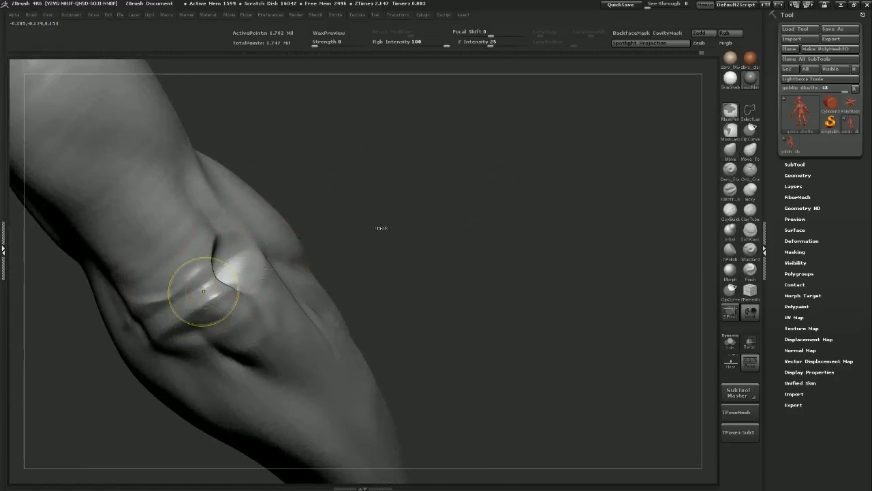
pyautogui.hotkey('ctrl', 'z')
# Carve skin wrinkles across the back of the elbow with the Dam_Standard brush and soften them by smoothing
pyautogui.click(730, 171)
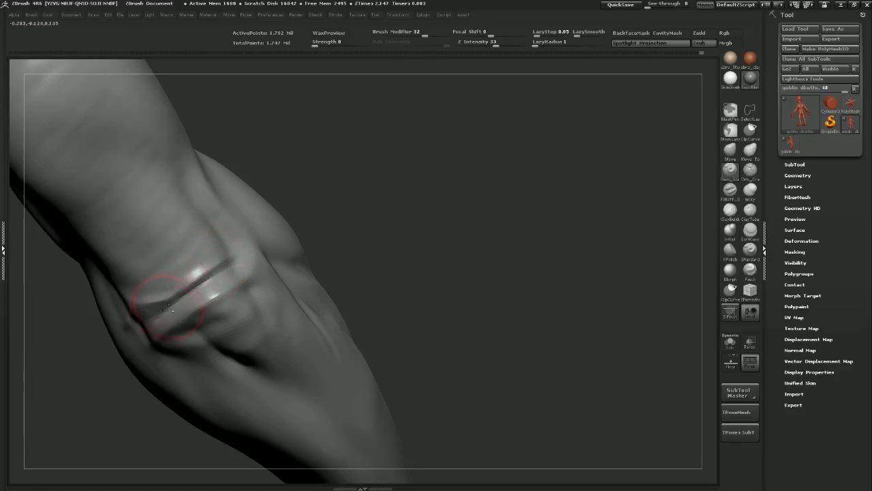
pyautogui.moveTo(161, 290); pyautogui.dragTo(233, 245)
pyautogui.moveTo(203, 276)
pyautogui.mouseDown()
pyautogui.moveTo(140, 314)
pyautogui.moveTo(221, 258)
pyautogui.mouseUp()
pyautogui.moveTo(409, 222)
pyautogui.mouseDown()
pyautogui.moveTo(420, 177)
pyautogui.moveTo(391, 172)
pyautogui.moveTo(218, 290)
pyautogui.moveTo(252, 273)
pyautogui.moveTo(205, 325)
pyautogui.mouseUp()
pyautogui.moveTo(285, 268); pyautogui.dragTo(238, 318)
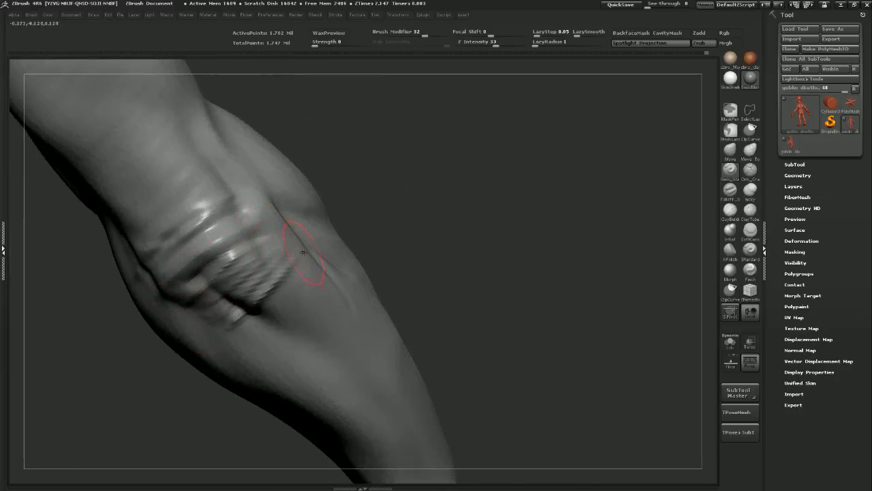
pyautogui.moveTo(403, 197); pyautogui.dragTo(357, 205)
pyautogui.keyDown('shift'); pyautogui.moveTo(280, 273); pyautogui.dragTo(228, 315); pyautogui.keyUp('shift')
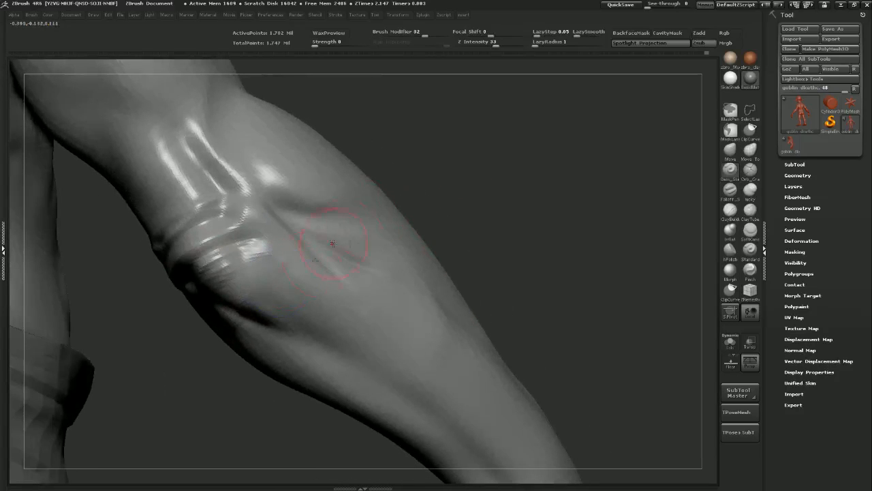
# Carve a long groove along the forearm muscle below the elbow with the Dam_Standard brush and smooth its edges
pyautogui.moveTo(533, 233)
pyautogui.mouseDown()
pyautogui.moveTo(502, 159)
pyautogui.moveTo(522, 180)
pyautogui.mouseUp()
pyautogui.moveTo(473, 146); pyautogui.dragTo(554, 458)
pyautogui.moveTo(330, 236); pyautogui.dragTo(401, 376)
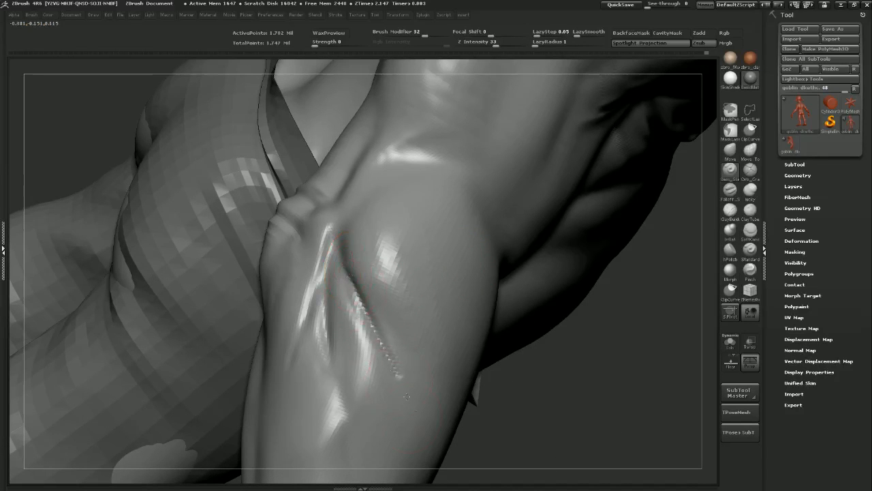
pyautogui.moveTo(510, 416)
pyautogui.mouseDown()
pyautogui.moveTo(271, 210)
pyautogui.moveTo(487, 180)
pyautogui.moveTo(406, 181)
pyautogui.moveTo(469, 178)
pyautogui.moveTo(505, 208)
pyautogui.moveTo(516, 232)
pyautogui.mouseUp()
pyautogui.moveTo(499, 195)
pyautogui.keyDown('shift'); pyautogui.mouseDown()
pyautogui.moveTo(495, 181)
pyautogui.moveTo(393, 190)
pyautogui.mouseUp(); pyautogui.keyUp('shift')
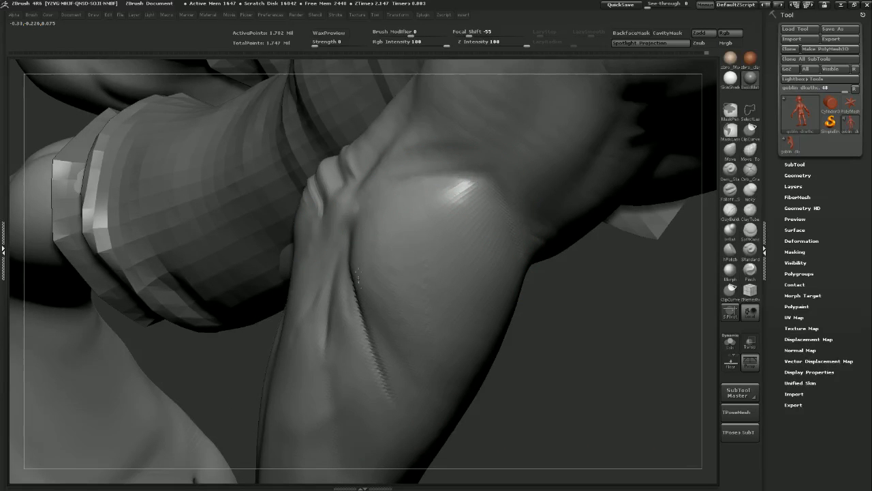
# Smooth the inner forearm surface below the elbow crease on the front of the arm
pyautogui.keyDown('alt'); pyautogui.moveTo(531, 402); pyautogui.dragTo(372, 263); pyautogui.keyUp('alt')
pyautogui.keyDown('alt'); pyautogui.moveTo(405, 227); pyautogui.dragTo(317, 262); pyautogui.keyUp('alt')
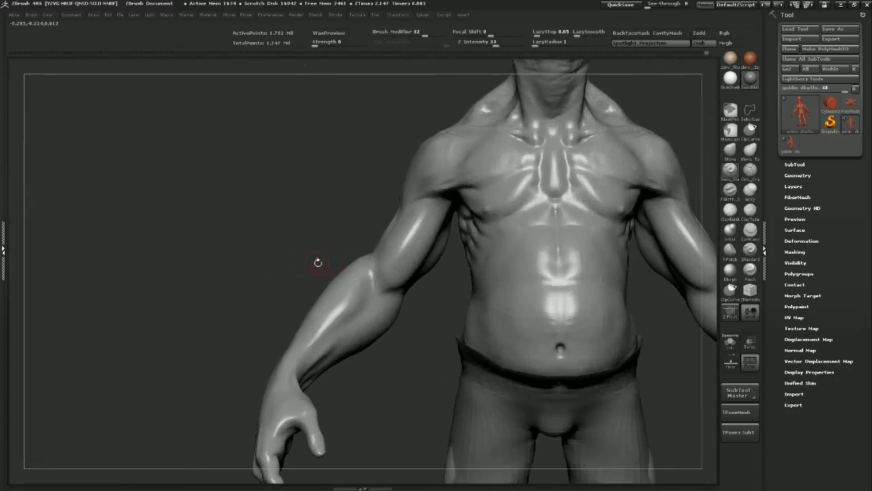
pyautogui.moveTo(293, 232); pyautogui.dragTo(336, 326)
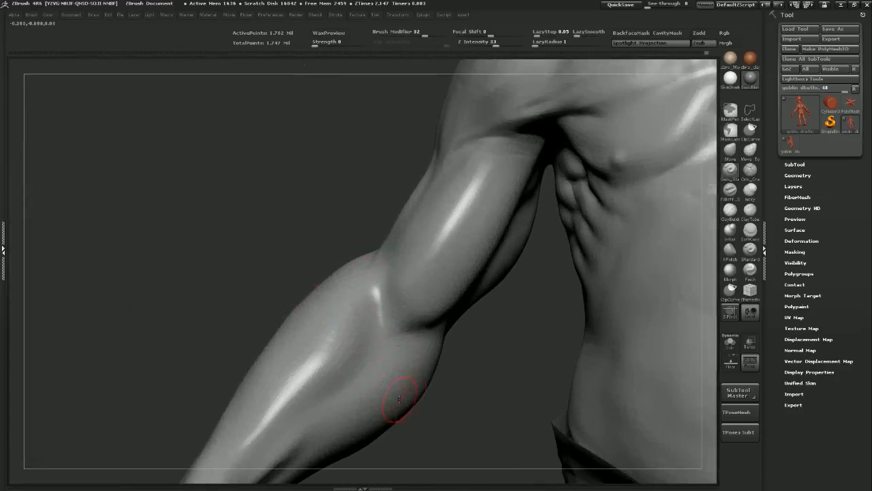
pyautogui.keyDown('shift'); pyautogui.moveTo(352, 366); pyautogui.dragTo(349, 361); pyautogui.keyUp('shift')
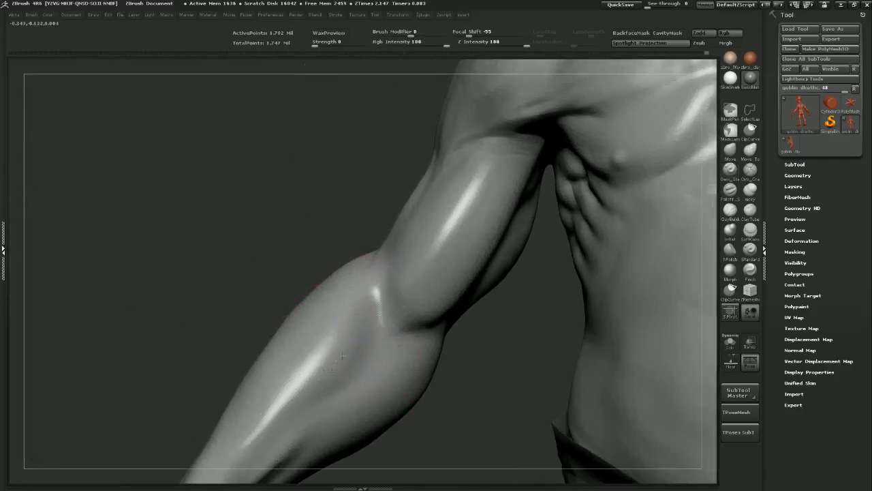
pyautogui.keyDown('shift'); pyautogui.moveTo(344, 446); pyautogui.dragTo(355, 438); pyautogui.keyUp('shift')
# Lower the body's subdivision by two levels and smooth the front of the forearm from the elbow towards the wrist
pyautogui.moveTo(462, 381)
pyautogui.keyDown('alt'); pyautogui.mouseDown()
pyautogui.moveTo(470, 276)
pyautogui.moveTo(475, 321)
pyautogui.moveTo(380, 348)
pyautogui.moveTo(307, 345)
pyautogui.moveTo(285, 331)
pyautogui.moveTo(313, 296)
pyautogui.mouseUp(); pyautogui.keyUp('alt')
pyautogui.hotkey('shift', 'd')
pyautogui.hotkey('shift', 'd')
pyautogui.keyDown('shift'); pyautogui.moveTo(353, 238); pyautogui.dragTo(295, 327); pyautogui.keyUp('shift')
pyautogui.keyDown('shift'); pyautogui.moveTo(348, 211); pyautogui.dragTo(294, 341); pyautogui.keyUp('shift')
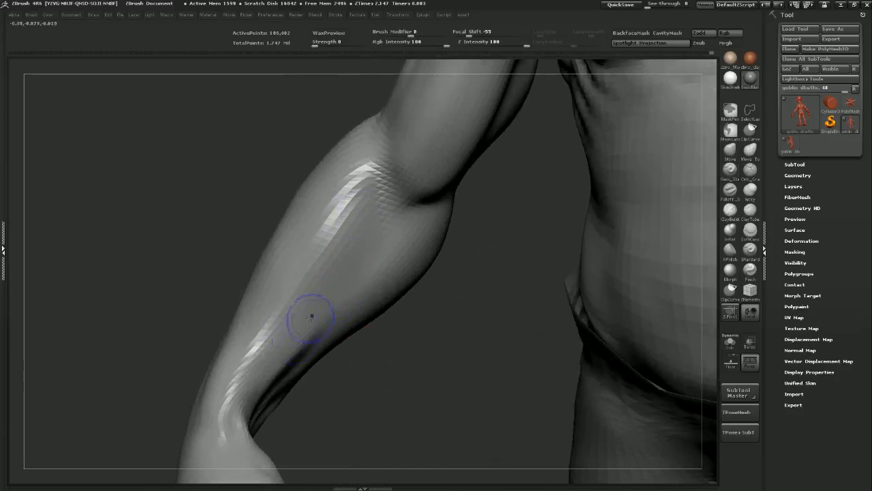
# Raise the body's subdivision by two levels and carve the crease at the inner elbow with the Dam_Standard brush
pyautogui.hotkey('ctrl', 'd')
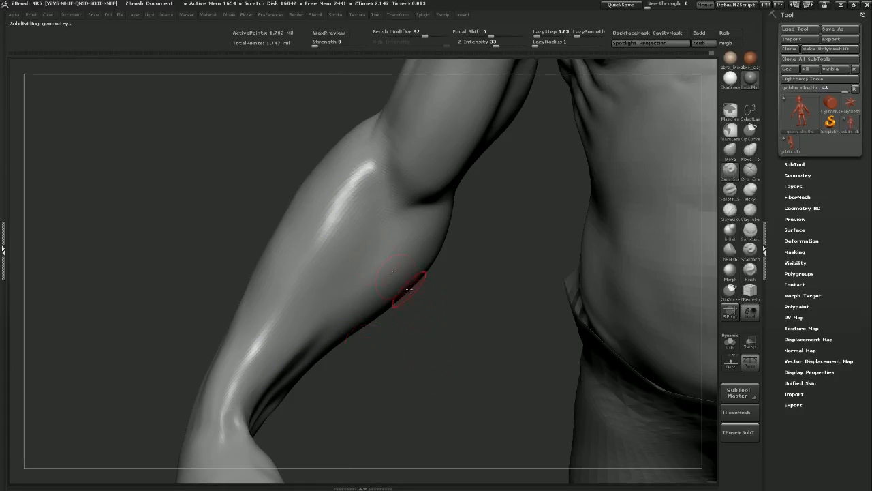
pyautogui.moveTo(442, 315)
pyautogui.mouseDown()
pyautogui.moveTo(444, 343)
pyautogui.moveTo(486, 323)
pyautogui.moveTo(466, 335)
pyautogui.moveTo(459, 300)
pyautogui.moveTo(452, 307)
pyautogui.moveTo(421, 293)
pyautogui.mouseUp()
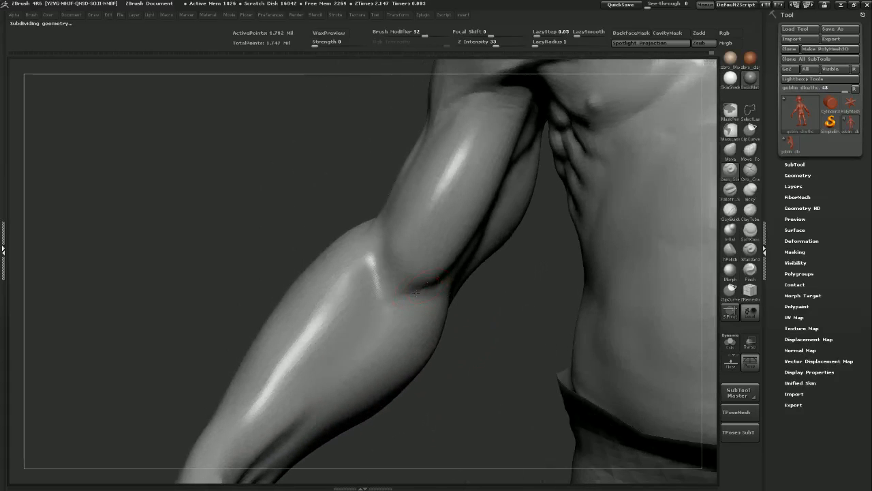
pyautogui.moveTo(372, 253); pyautogui.dragTo(406, 295)
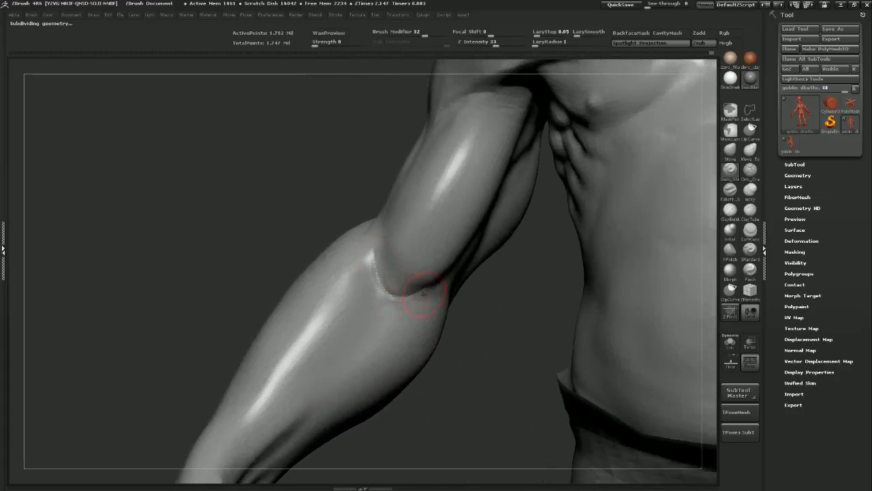
# Smooth the carved crease at the inner elbow to soften its outer end
pyautogui.keyDown('shift'); pyautogui.moveTo(378, 263); pyautogui.dragTo(397, 298); pyautogui.keyUp('shift')
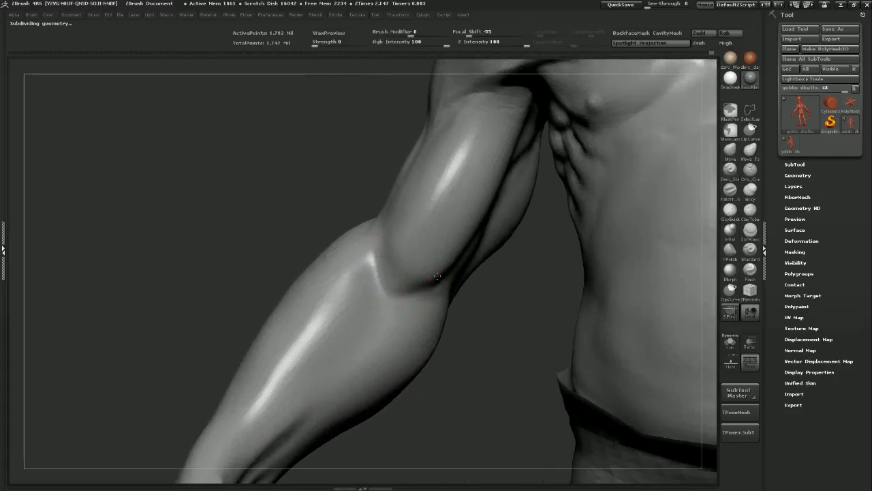
pyautogui.moveTo(477, 343)
pyautogui.keyDown('alt'); pyautogui.mouseDown()
pyautogui.moveTo(437, 283)
pyautogui.moveTo(504, 259)
pyautogui.moveTo(432, 274)
pyautogui.mouseUp(); pyautogui.keyUp('alt')
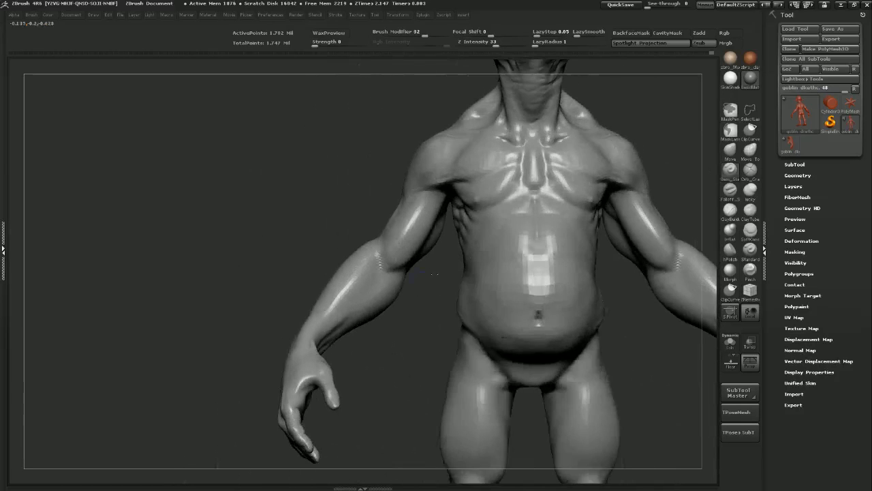
pyautogui.moveTo(650, 160)
pyautogui.keyDown('alt'); pyautogui.mouseDown()
pyautogui.moveTo(550, 168)
pyautogui.moveTo(576, 181)
pyautogui.mouseUp(); pyautogui.keyUp('alt')
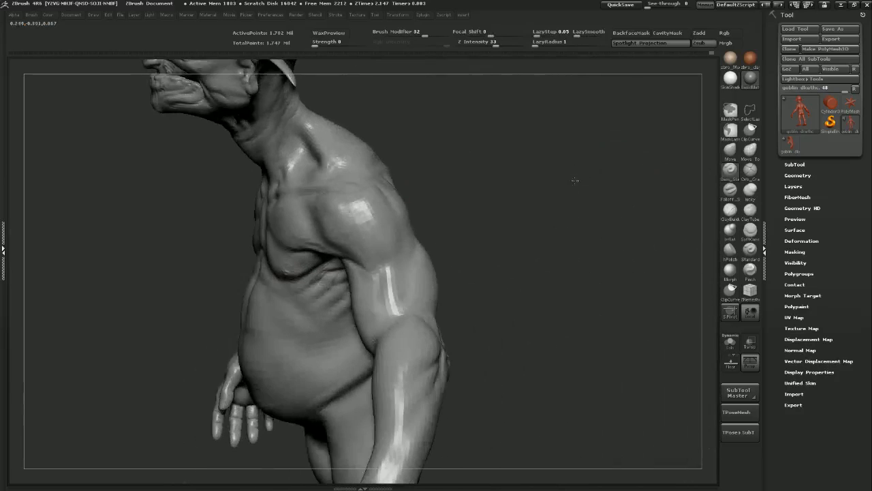
pyautogui.keyDown('alt'); pyautogui.moveTo(512, 239); pyautogui.dragTo(637, 178); pyautogui.keyUp('alt')
# Lower the body's subdivision by five levels and adjust the upper arm's contour beside the torso with the Move brush
pyautogui.hotkey('shift', 'd')
pyautogui.hotkey('shift', 'd')
pyautogui.hotkey('shift', 'd')
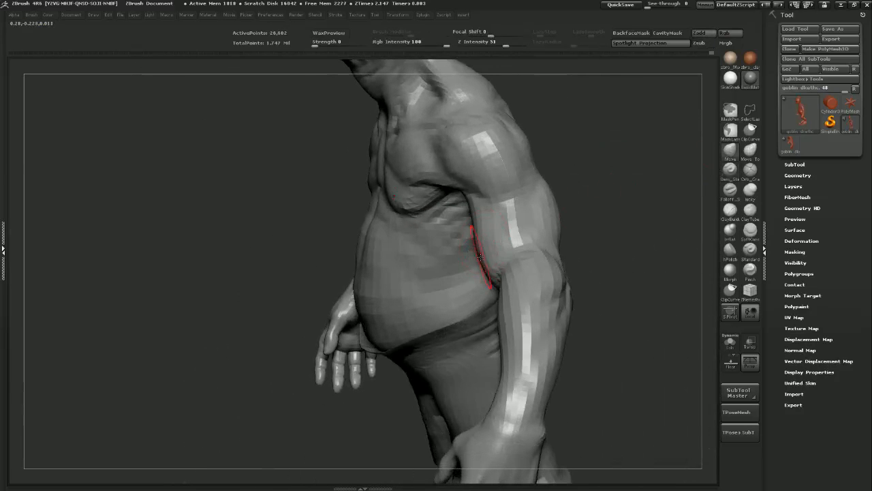
pyautogui.moveTo(617, 208)
pyautogui.keyDown('alt'); pyautogui.mouseDown()
pyautogui.moveTo(626, 251)
pyautogui.moveTo(617, 290)
pyautogui.moveTo(559, 272)
pyautogui.mouseUp(); pyautogui.keyUp('alt')
pyautogui.hotkey('shift', 'd')
pyautogui.hotkey('shift', 'd')
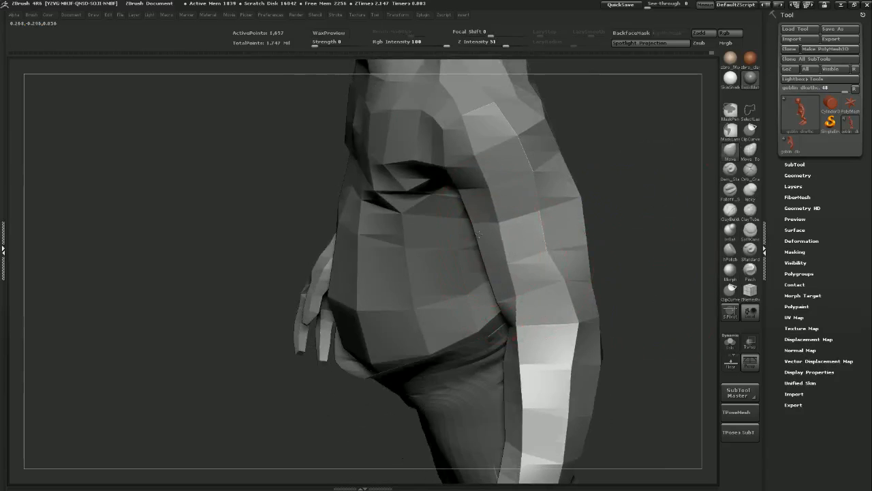
pyautogui.moveTo(593, 254); pyautogui.dragTo(629, 252)
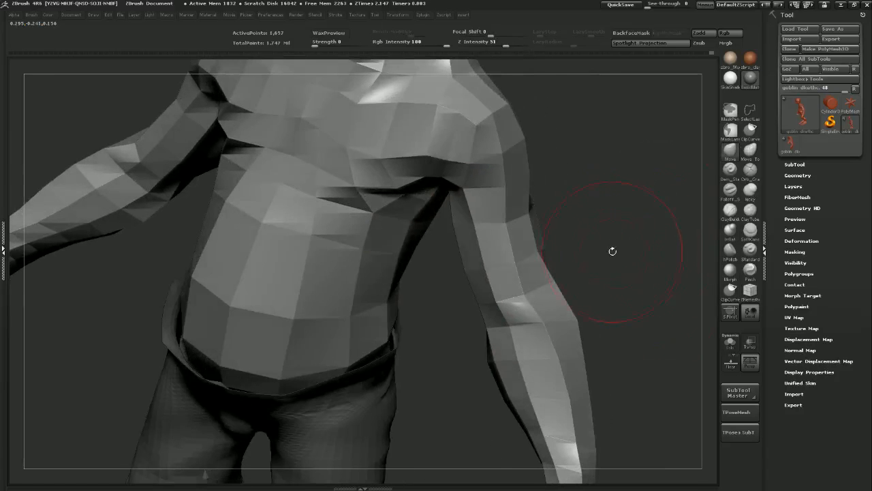
# Raise the body's subdivision by four levels, refining the back contour of the arm with the Move brush
pyautogui.press('d')
pyautogui.press('d')
pyautogui.moveTo(561, 227); pyautogui.dragTo(586, 228)
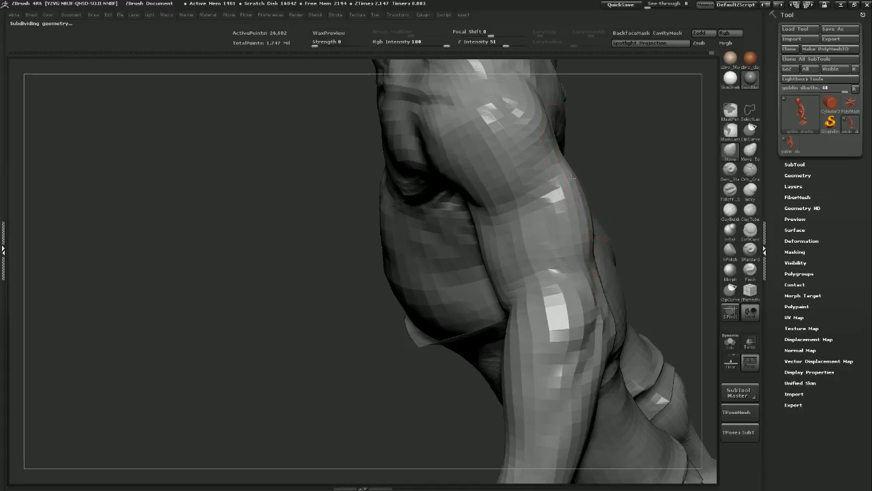
pyautogui.moveTo(651, 200); pyautogui.dragTo(518, 230)
pyautogui.moveTo(605, 193)
pyautogui.mouseDown()
pyautogui.moveTo(654, 197)
pyautogui.moveTo(644, 232)
pyautogui.moveTo(622, 184)
pyautogui.moveTo(627, 236)
pyautogui.moveTo(654, 225)
pyautogui.moveTo(635, 203)
pyautogui.moveTo(635, 217)
pyautogui.mouseUp()
pyautogui.press('d')
pyautogui.press('d')
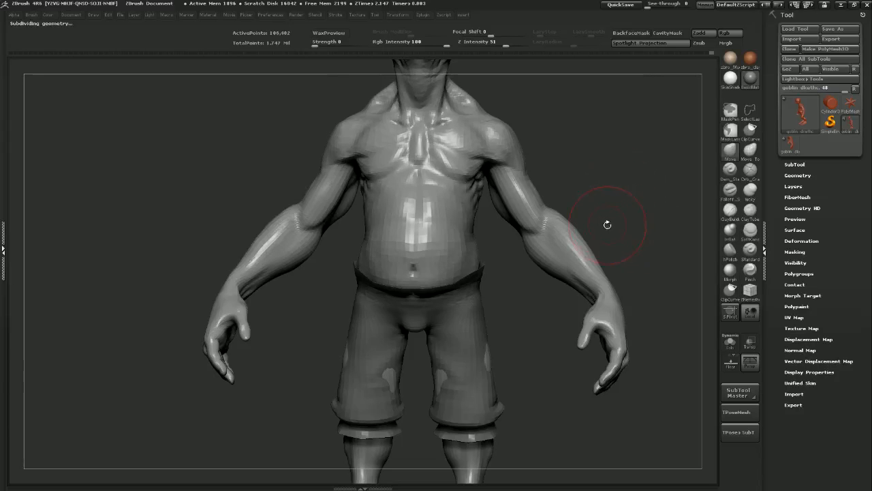
# Build up the inner elbow with a resized ClayBuildup brush and smooth the crease into the surrounding muscles
pyautogui.keyDown('alt'); pyautogui.moveTo(634, 155); pyautogui.dragTo(580, 268); pyautogui.keyUp('alt')
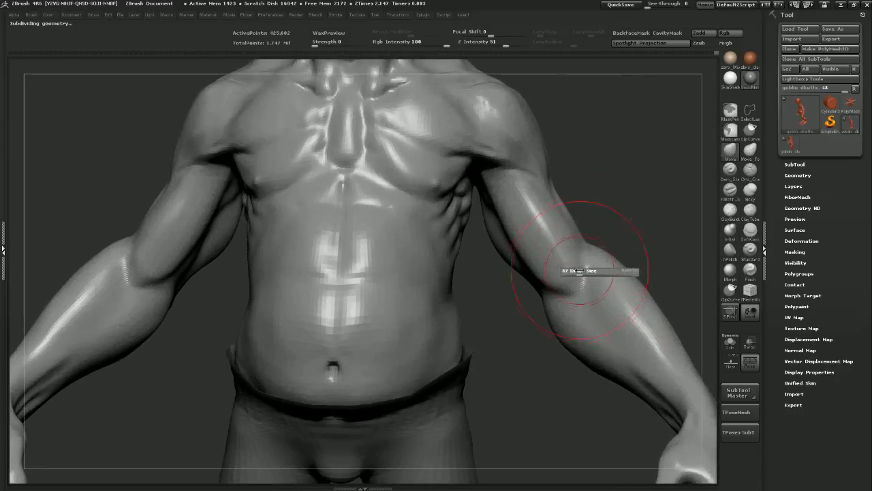
pyautogui.click(731, 217)
pyautogui.moveTo(650, 208)
pyautogui.keyDown('alt'); pyautogui.mouseDown()
pyautogui.moveTo(645, 229)
pyautogui.moveTo(629, 182)
pyautogui.moveTo(598, 136)
pyautogui.mouseUp(); pyautogui.keyUp('alt')
pyautogui.press('s')
pyautogui.moveTo(576, 268); pyautogui.dragTo(521, 276)
pyautogui.moveTo(528, 290)
pyautogui.keyDown('shift'); pyautogui.mouseDown()
pyautogui.moveTo(556, 264)
pyautogui.moveTo(550, 286)
pyautogui.moveTo(554, 259)
pyautogui.moveTo(580, 334)
pyautogui.moveTo(554, 292)
pyautogui.moveTo(558, 260)
pyautogui.moveTo(537, 260)
pyautogui.mouseUp(); pyautogui.keyUp('shift')
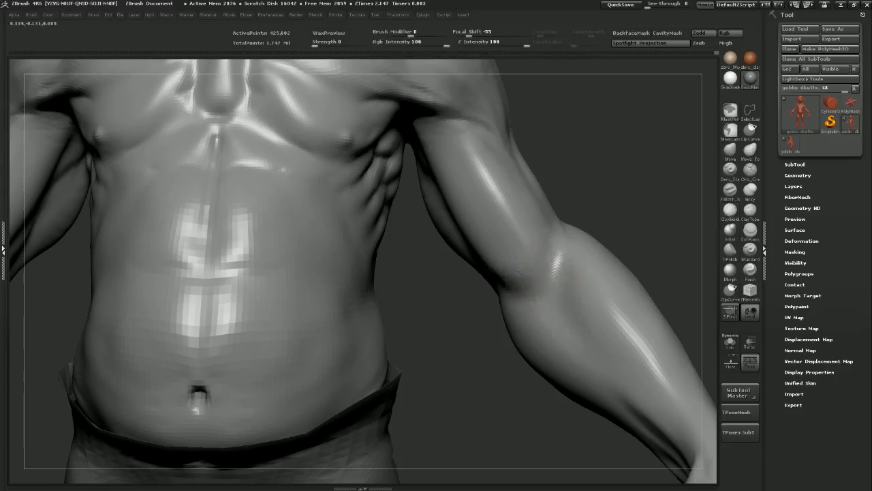
# Smooth the front of the biceps and add a little volume to its lower end above the elbow
pyautogui.keyDown('shift'); pyautogui.moveTo(480, 167); pyautogui.dragTo(520, 224); pyautogui.keyUp('shift')
pyautogui.moveTo(624, 170)
pyautogui.mouseDown()
pyautogui.moveTo(542, 167)
pyautogui.moveTo(523, 186)
pyautogui.mouseUp()
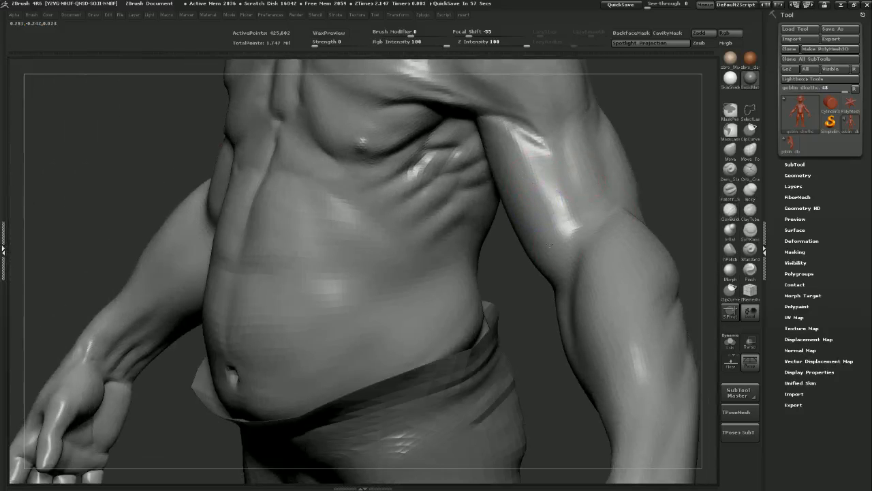
pyautogui.moveTo(682, 159); pyautogui.dragTo(629, 175)
pyautogui.moveTo(573, 218)
pyautogui.mouseDown()
pyautogui.moveTo(582, 182)
pyautogui.moveTo(611, 171)
pyautogui.moveTo(610, 134)
pyautogui.moveTo(601, 152)
pyautogui.moveTo(606, 189)
pyautogui.moveTo(569, 141)
pyautogui.moveTo(576, 204)
pyautogui.mouseUp()
pyautogui.keyDown('alt'); pyautogui.moveTo(572, 170); pyautogui.dragTo(554, 195); pyautogui.keyUp('alt')
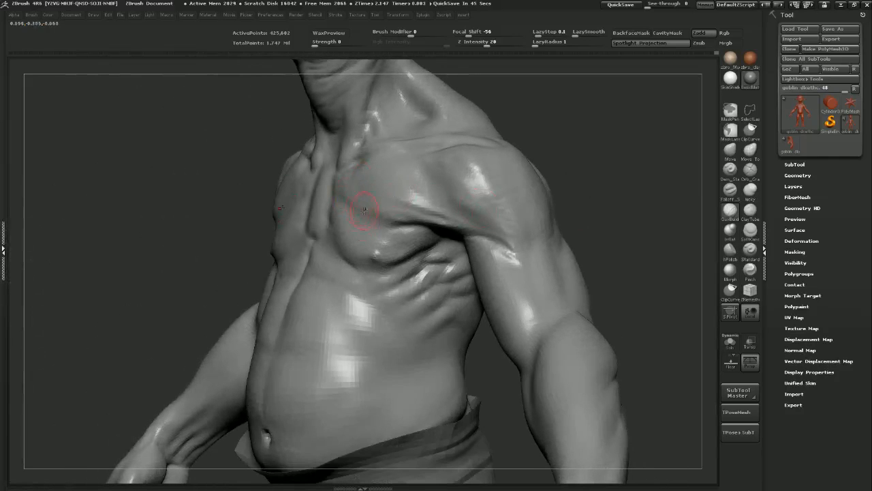
# Build up the sternum between the pectorals with the ClayBuildup brush
pyautogui.moveTo(543, 113); pyautogui.dragTo(517, 143)
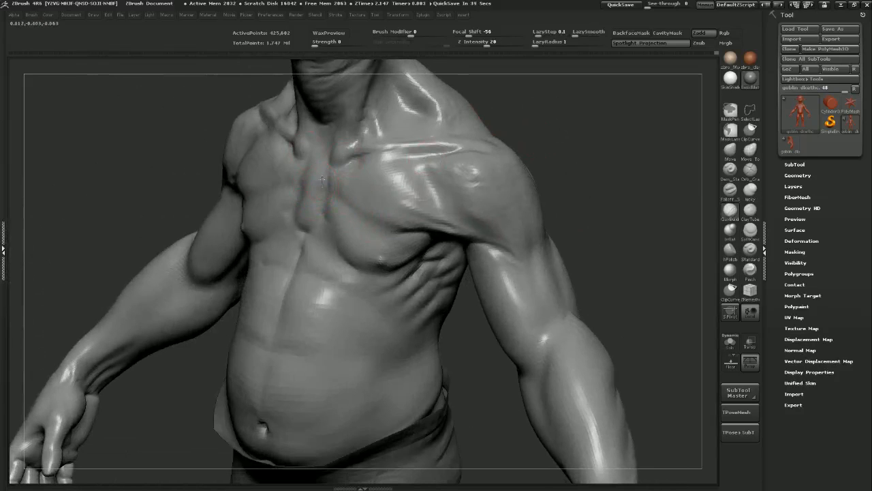
pyautogui.moveTo(323, 200)
pyautogui.mouseDown()
pyautogui.moveTo(319, 214)
pyautogui.moveTo(323, 196)
pyautogui.moveTo(331, 224)
pyautogui.mouseUp()
pyautogui.moveTo(565, 140); pyautogui.dragTo(563, 191)
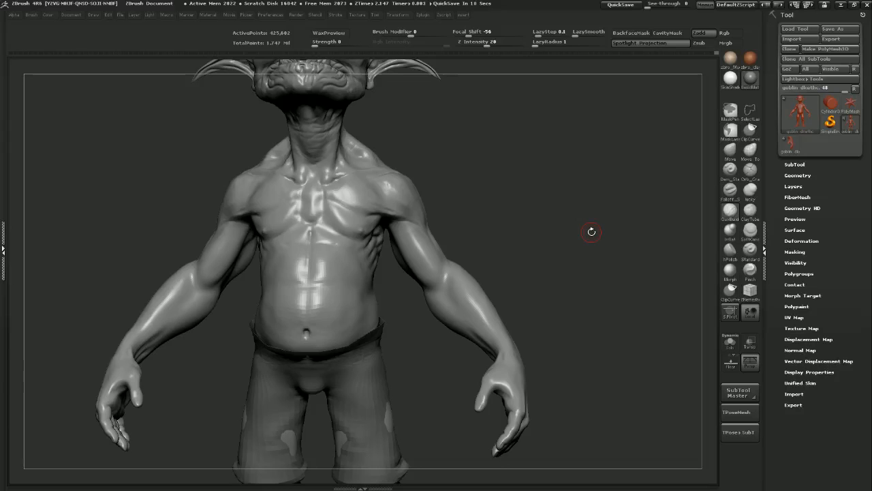
pyautogui.moveTo(518, 219)
pyautogui.mouseDown()
pyautogui.moveTo(520, 249)
pyautogui.moveTo(570, 243)
pyautogui.mouseUp()
# Adjust the inner contour of the forearm below the elbow with the Move brush at one lower subdivision level
pyautogui.click(726, 157)
pyautogui.keyDown('alt'); pyautogui.moveTo(618, 266); pyautogui.dragTo(573, 228); pyautogui.keyUp('alt')
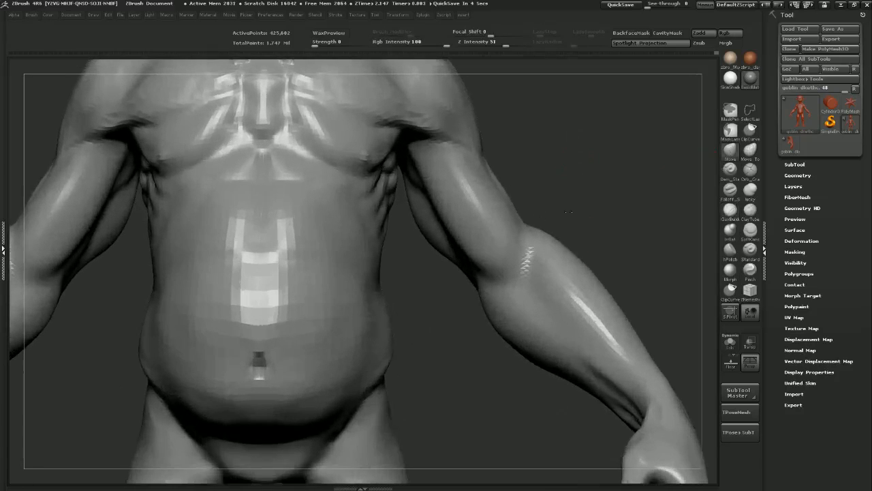
pyautogui.hotkey('shift', 'd')
pyautogui.press('s')
pyautogui.moveTo(486, 329); pyautogui.dragTo(493, 330)
# Push in the outer contour of the forearm from the back with a resized Move brush and smooth the surface
pyautogui.moveTo(655, 258)
pyautogui.keyDown('alt'); pyautogui.mouseDown()
pyautogui.moveTo(606, 206)
pyautogui.moveTo(619, 220)
pyautogui.moveTo(508, 286)
pyautogui.moveTo(485, 312)
pyautogui.moveTo(447, 289)
pyautogui.mouseUp(); pyautogui.keyUp('alt')
pyautogui.press('s')
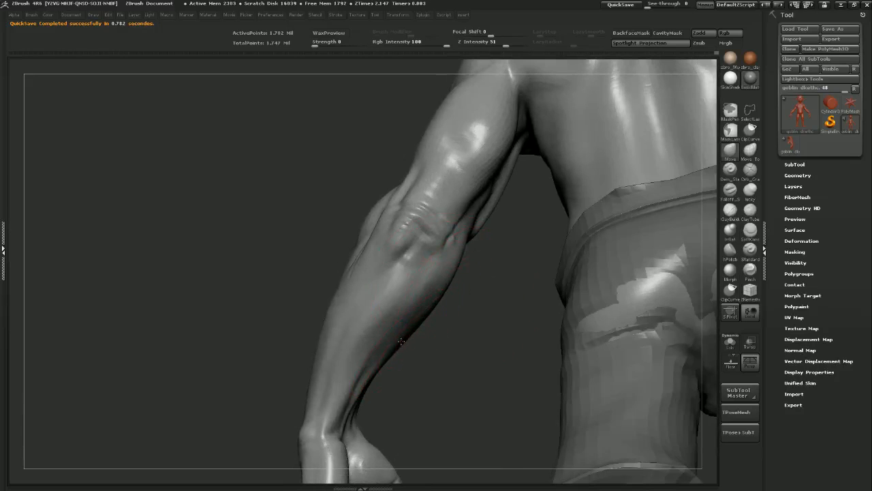
pyautogui.press('s')
pyautogui.moveTo(321, 333); pyautogui.dragTo(332, 324)
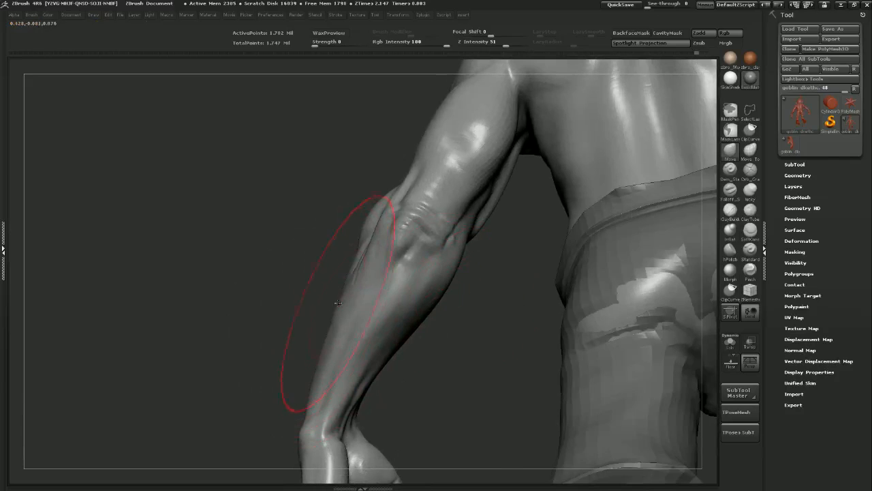
pyautogui.moveTo(334, 294)
pyautogui.mouseDown()
pyautogui.moveTo(372, 293)
pyautogui.moveTo(357, 291)
pyautogui.mouseUp()
pyautogui.press('s')
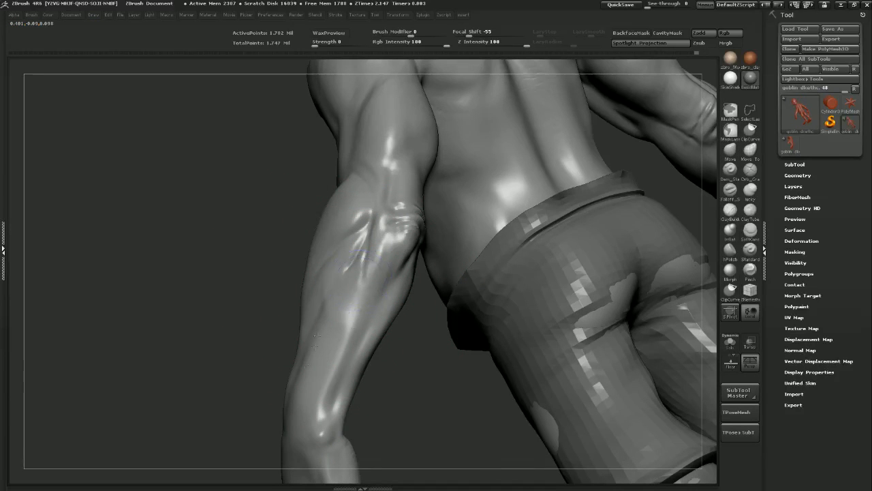
pyautogui.moveTo(276, 343); pyautogui.dragTo(312, 373)
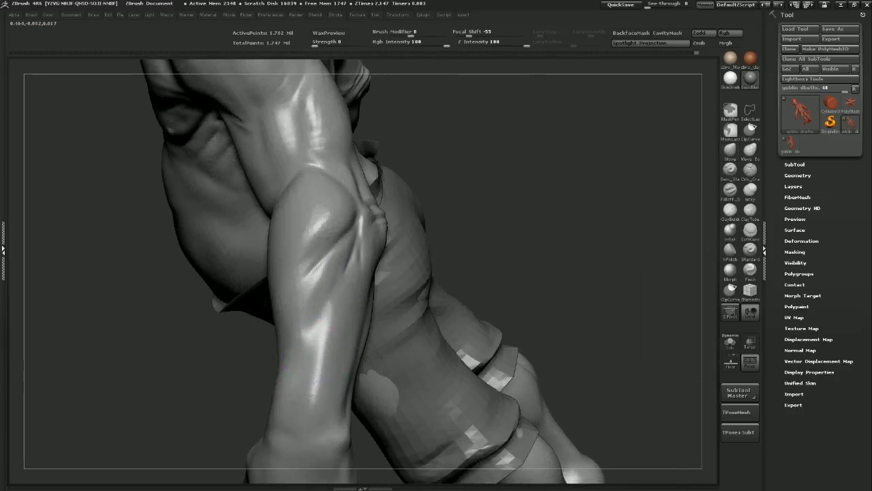
# Build up the outer forearm above the wrist with the ClayBuildup brush and smooth the strokes
pyautogui.moveTo(549, 224)
pyautogui.mouseDown()
pyautogui.moveTo(693, 197)
pyautogui.moveTo(624, 206)
pyautogui.mouseUp()
pyautogui.click(730, 211)
pyautogui.moveTo(378, 224)
pyautogui.mouseDown()
pyautogui.moveTo(371, 284)
pyautogui.moveTo(377, 241)
pyautogui.mouseUp()
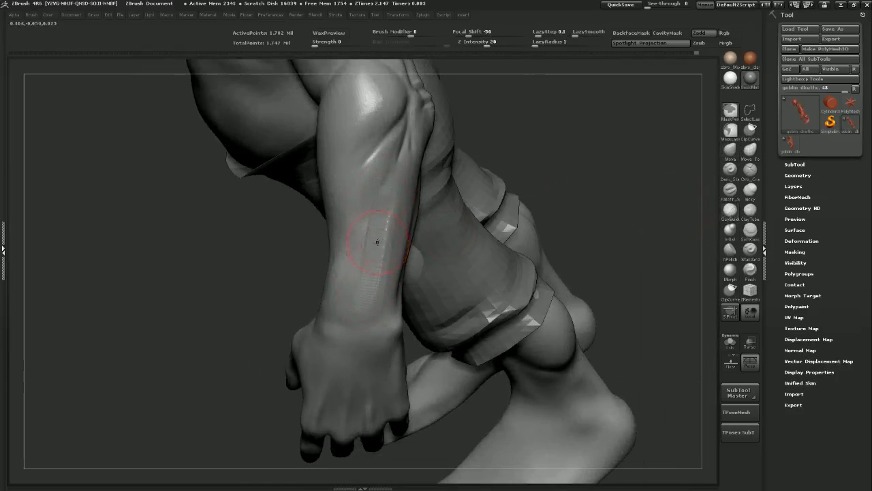
pyautogui.keyDown('shift'); pyautogui.moveTo(385, 211); pyautogui.dragTo(378, 236); pyautogui.keyUp('shift')
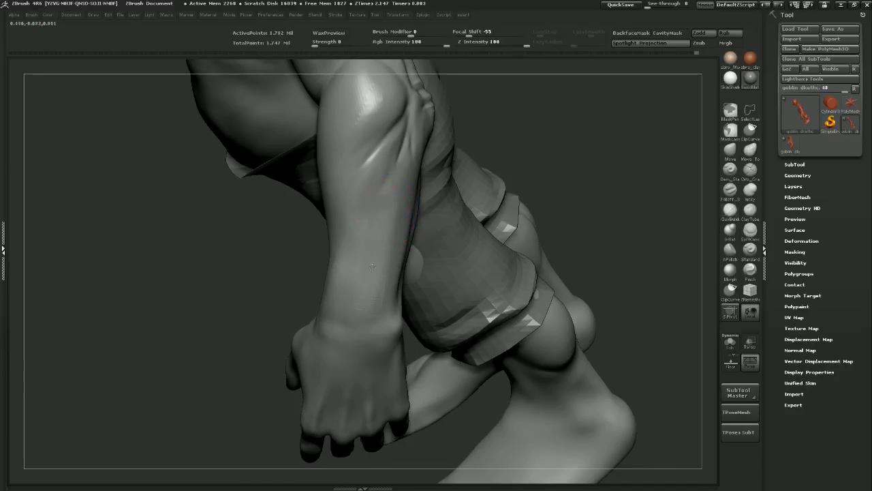
# Shape the long muscles along the outer forearm with repeated strokes from the elbow towards the wrist
pyautogui.moveTo(374, 168); pyautogui.dragTo(337, 250)
pyautogui.moveTo(391, 140); pyautogui.dragTo(372, 204)
pyautogui.moveTo(384, 156); pyautogui.dragTo(354, 255)
pyautogui.moveTo(366, 189)
pyautogui.mouseDown()
pyautogui.moveTo(343, 251)
pyautogui.moveTo(374, 156)
pyautogui.mouseUp()
pyautogui.moveTo(481, 144); pyautogui.dragTo(466, 238)
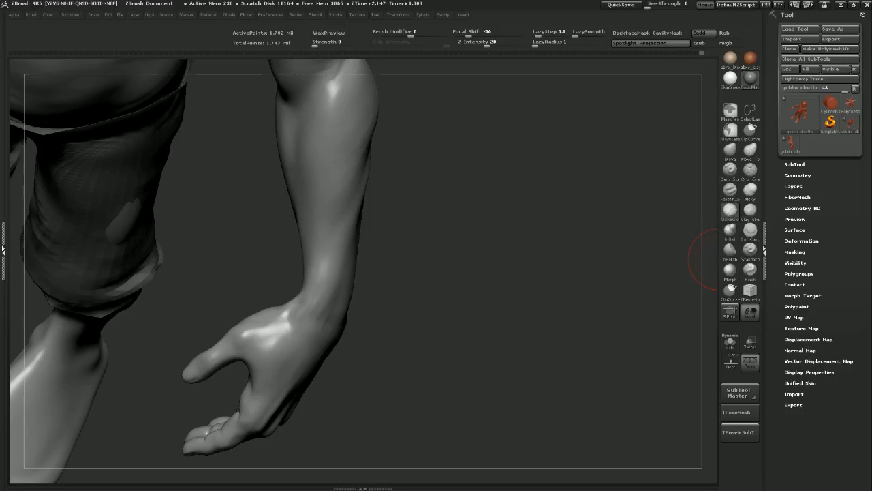
# Save the tool over the existing file goblin dkethc.ZTL in the zsketches folder
pyautogui.click(832, 29)
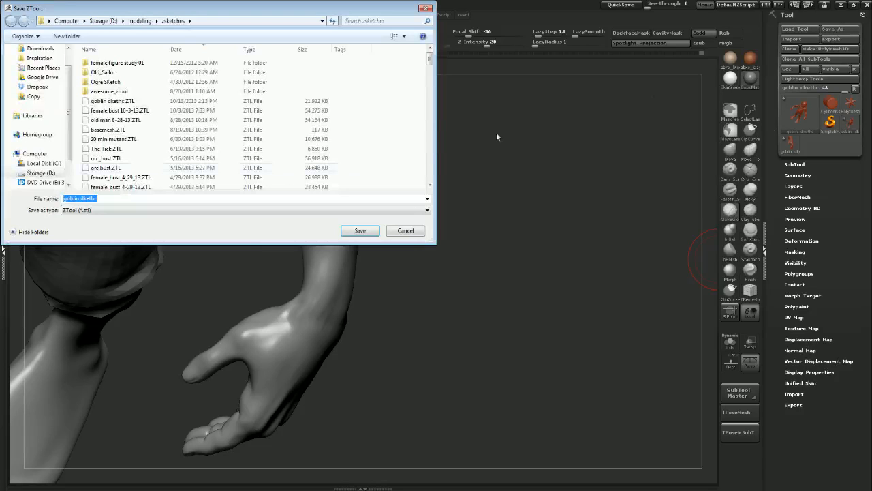
pyautogui.click(362, 230)
pyautogui.click(471, 252)
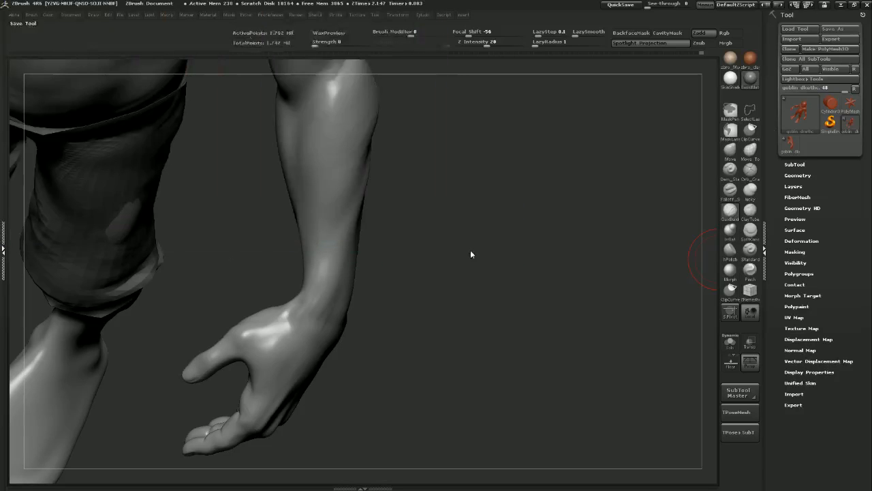
# Frame the whole goblin, lower the body's subdivision and export the mesh as goblin dkethc in OBJ format to the zsketches folder
pyautogui.moveTo(530, 332)
pyautogui.mouseDown()
pyautogui.moveTo(522, 260)
pyautogui.moveTo(529, 315)
pyautogui.mouseUp()
pyautogui.press('f')
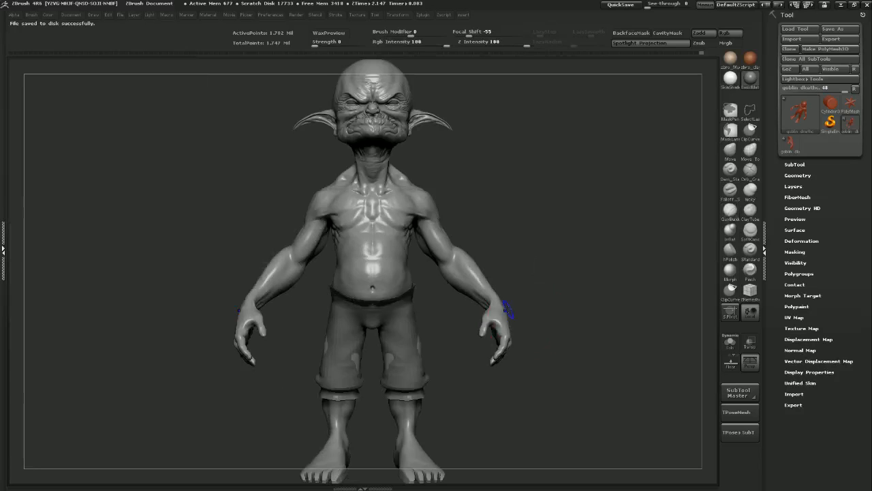
pyautogui.moveTo(516, 300); pyautogui.dragTo(515, 299)
pyautogui.press('b')
pyautogui.press('c')
pyautogui.press('b')
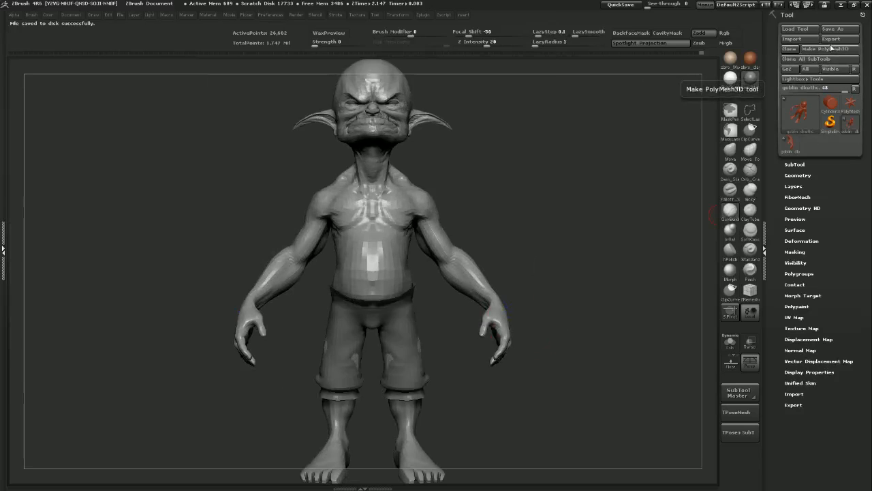
pyautogui.moveTo(800, 119)
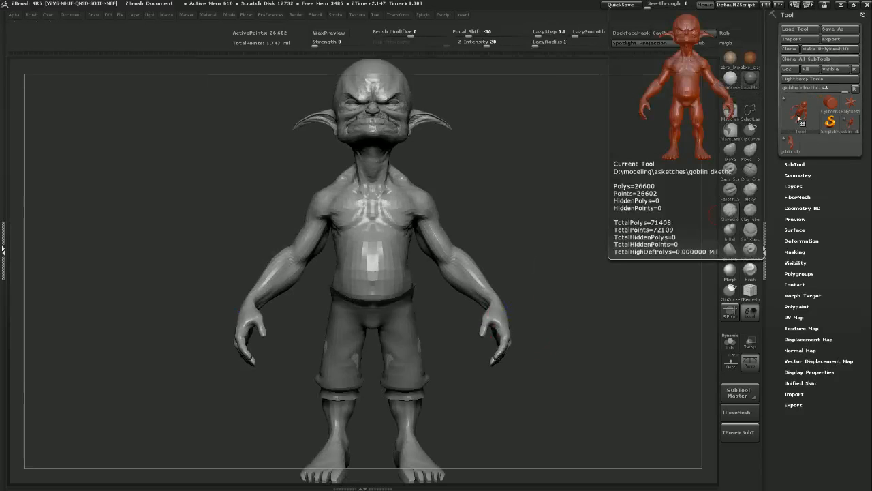
pyautogui.moveTo(602, 171)
pyautogui.mouseDown()
pyautogui.moveTo(601, 189)
pyautogui.moveTo(516, 191)
pyautogui.moveTo(612, 182)
pyautogui.mouseUp()
pyautogui.click(832, 39)
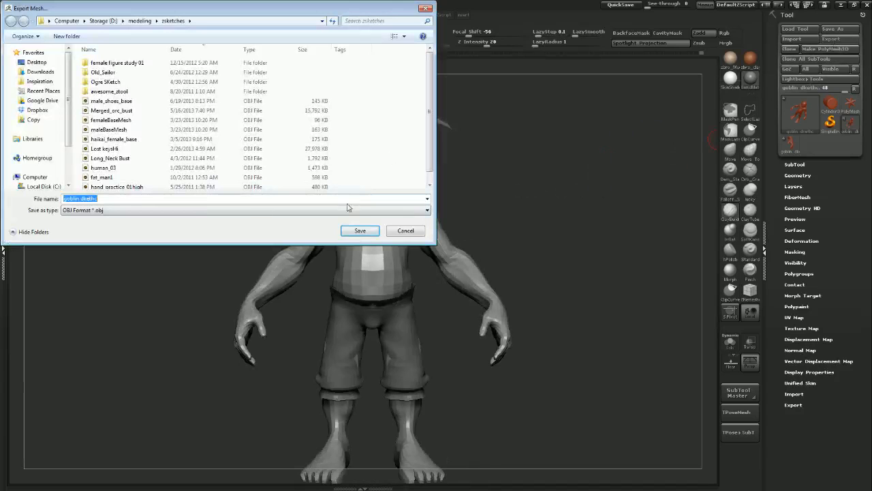
pyautogui.click(360, 230)
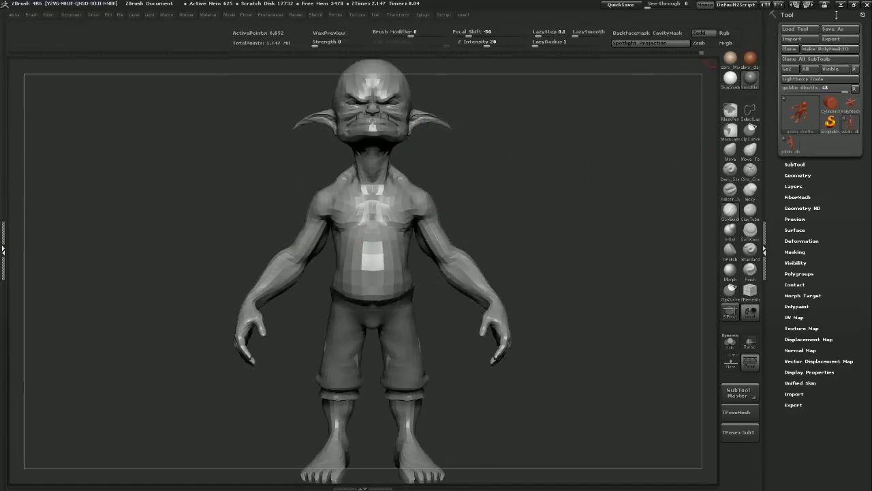
# Minimize ZBrush and start modo 701 from the desktop
pyautogui.click(843, 8)
pyautogui.doubleClick(605, 465)
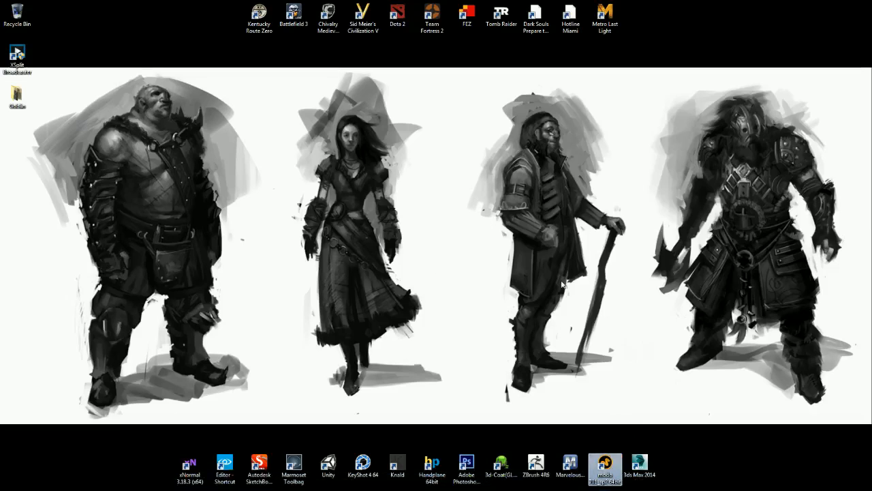
# Switch to the next desktop background twice
pyautogui.click(233, 222)
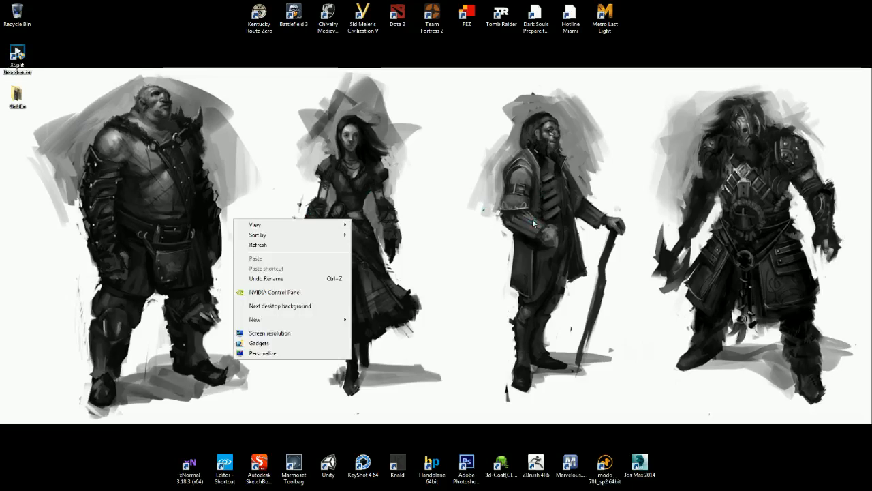
pyautogui.click(327, 305)
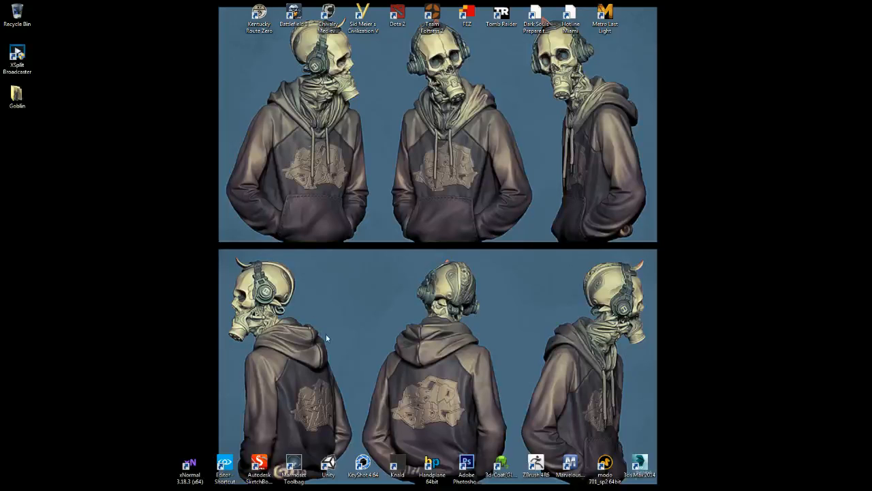
pyautogui.rightClick(466, 222)
pyautogui.click(498, 311)
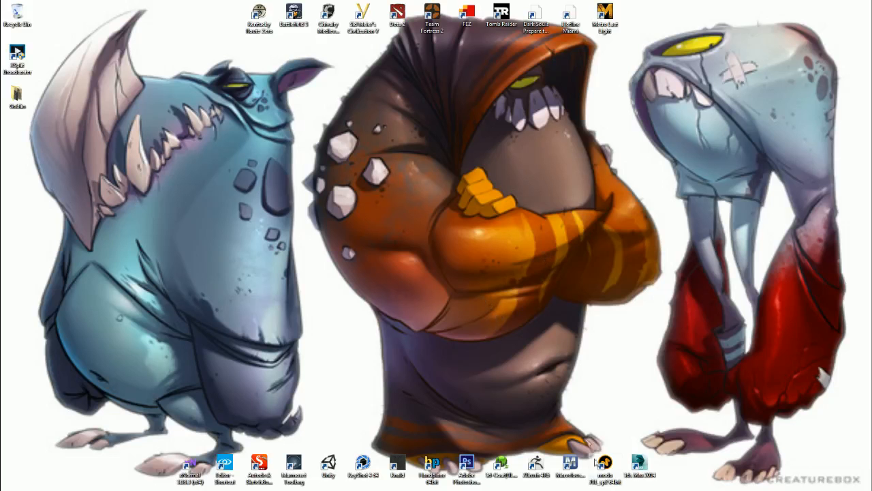
# Launch modo 701 again to work in a new, empty scene
pyautogui.moveTo(156, 483)
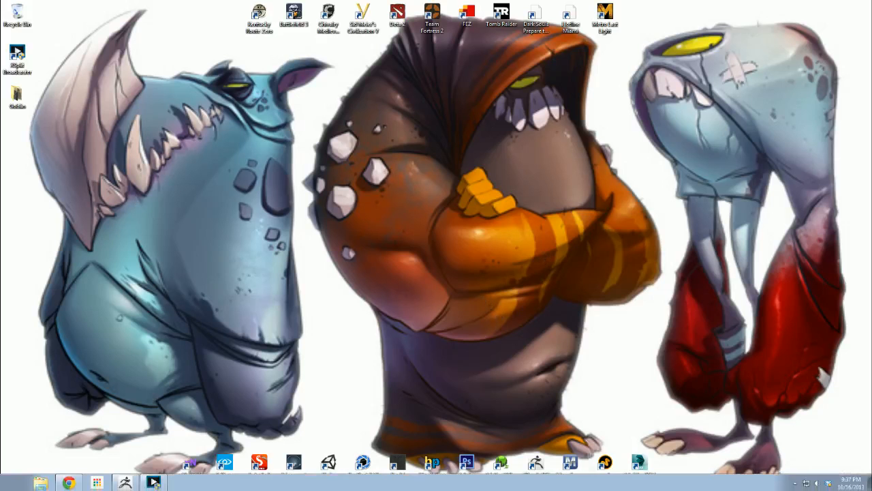
pyautogui.doubleClick(606, 463)
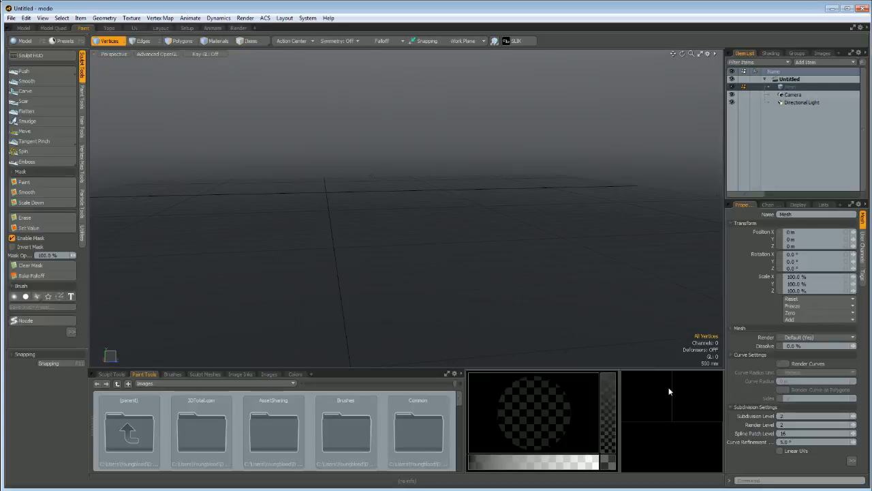
# Switch to the Model layout and load goblin dkethc.OBJ from D:\modeling\zsketches, declining replacements for all missing image files
pyautogui.click(27, 29)
pyautogui.keyDown('alt'); pyautogui.moveTo(512, 189); pyautogui.dragTo(272, 189); pyautogui.keyUp('alt')
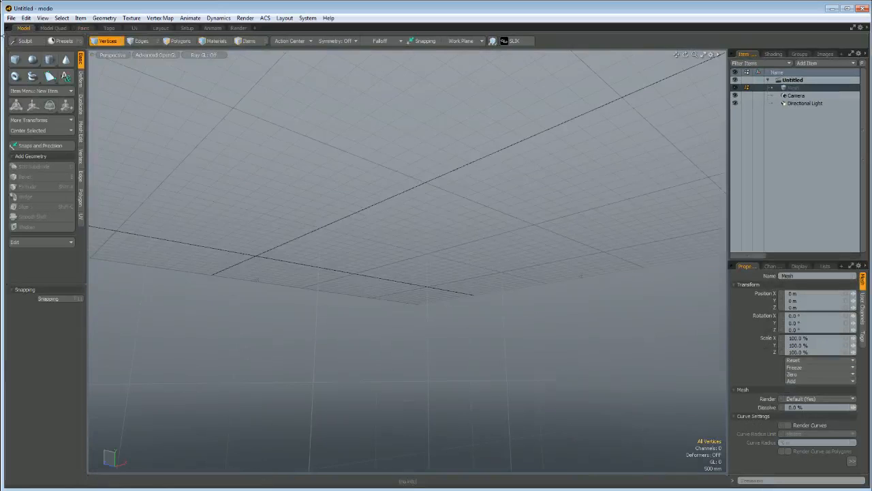
pyautogui.click(11, 18)
pyautogui.click(21, 36)
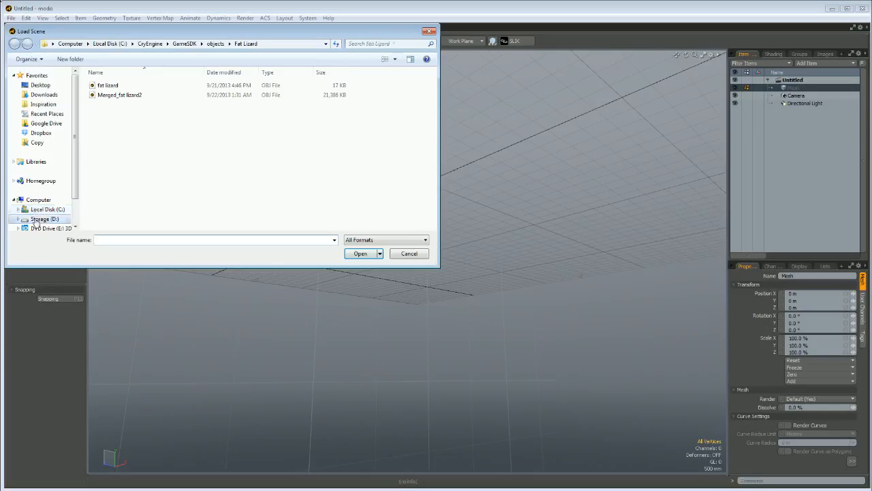
pyautogui.click(42, 219)
pyautogui.doubleClick(112, 96)
pyautogui.press('BackSpace')
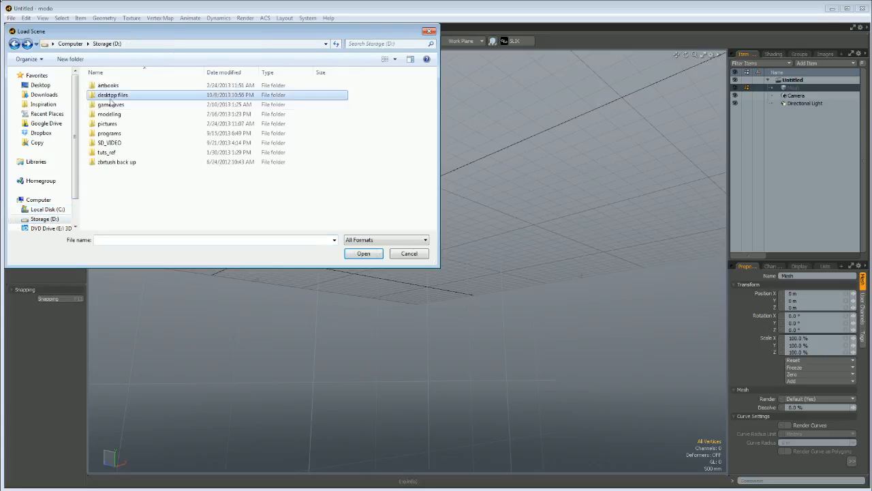
pyautogui.doubleClick(109, 114)
pyautogui.doubleClick(164, 97)
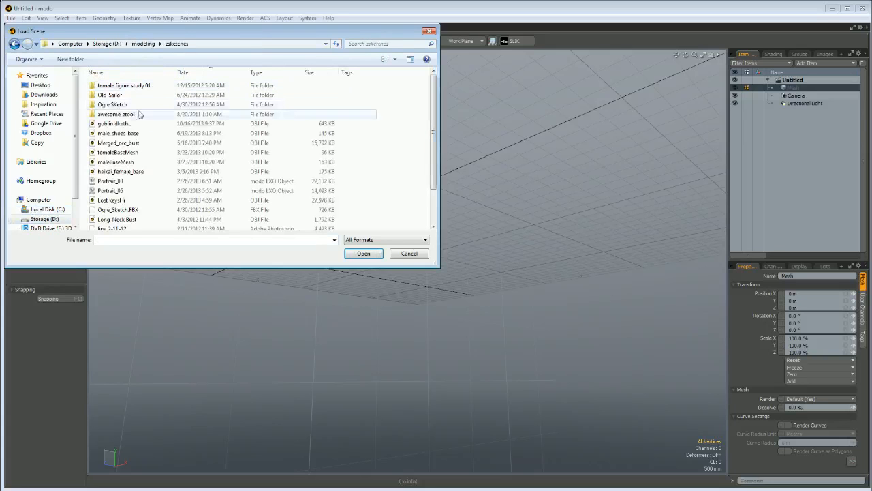
pyautogui.click(117, 125)
pyautogui.click(364, 254)
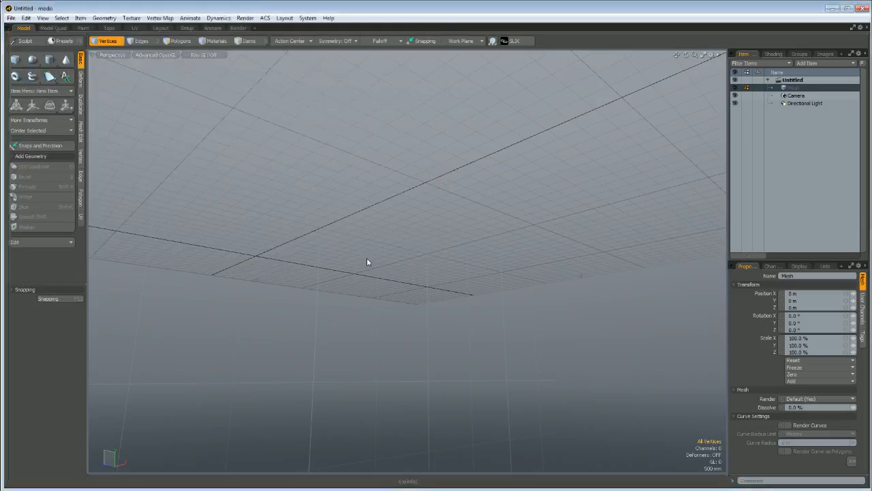
pyautogui.click(581, 250)
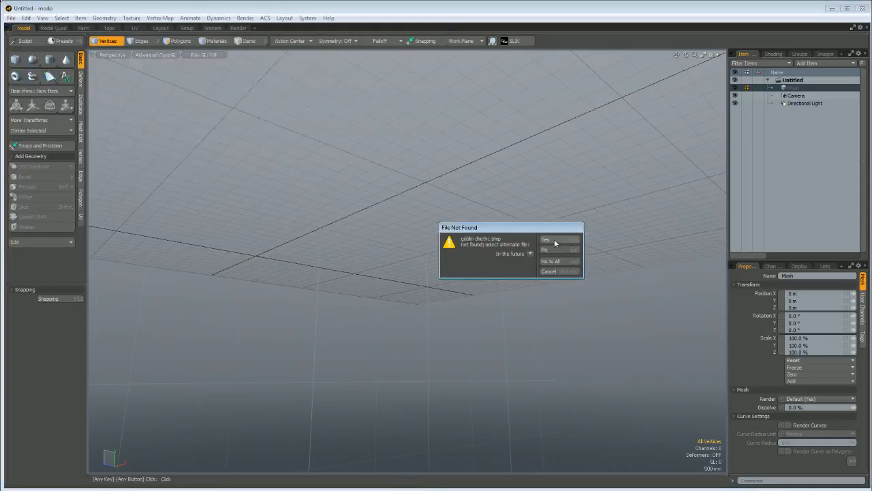
pyautogui.click(556, 262)
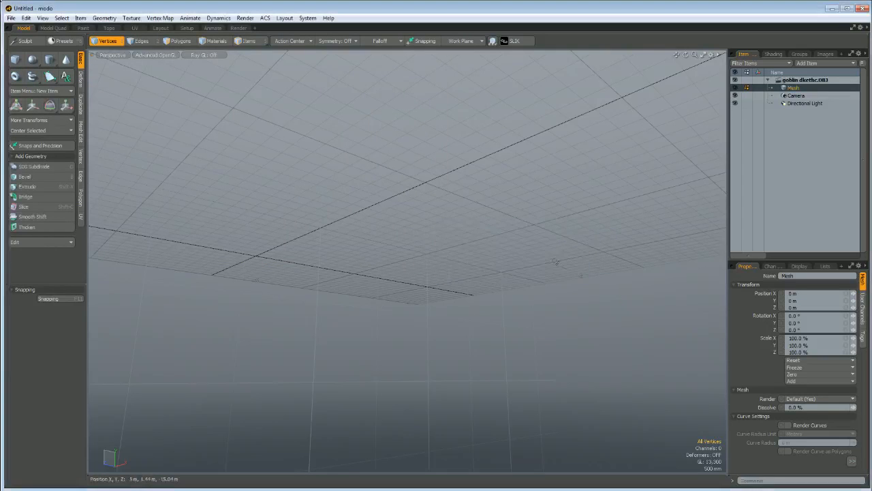
# Examine the imported goblin mesh and its polygon flow from several angles and in close-up
pyautogui.keyDown('alt'); pyautogui.moveTo(481, 256); pyautogui.dragTo(499, 267); pyautogui.keyUp('alt')
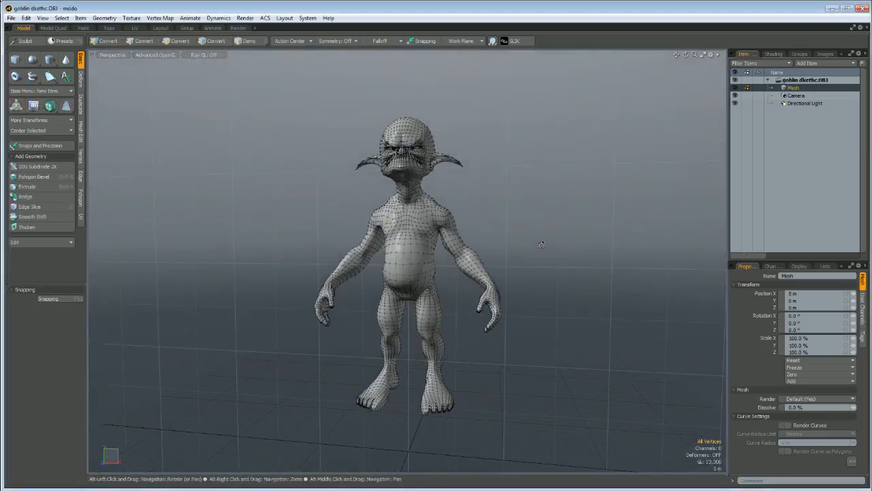
pyautogui.scroll(-3, 499, 267)
pyautogui.keyDown('alt'); pyautogui.moveTo(455, 293); pyautogui.dragTo(529, 195); pyautogui.keyUp('alt')
pyautogui.press('1')
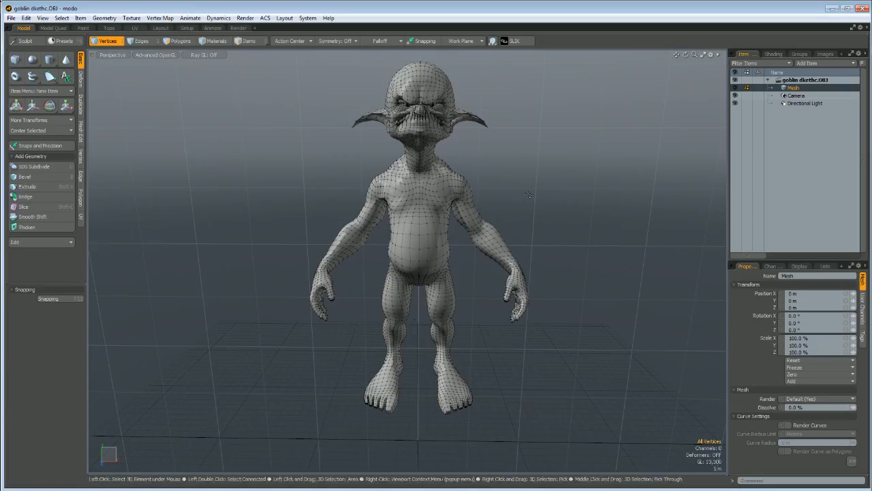
pyautogui.keyDown('alt'); pyautogui.moveTo(563, 201); pyautogui.dragTo(592, 239); pyautogui.keyUp('alt')
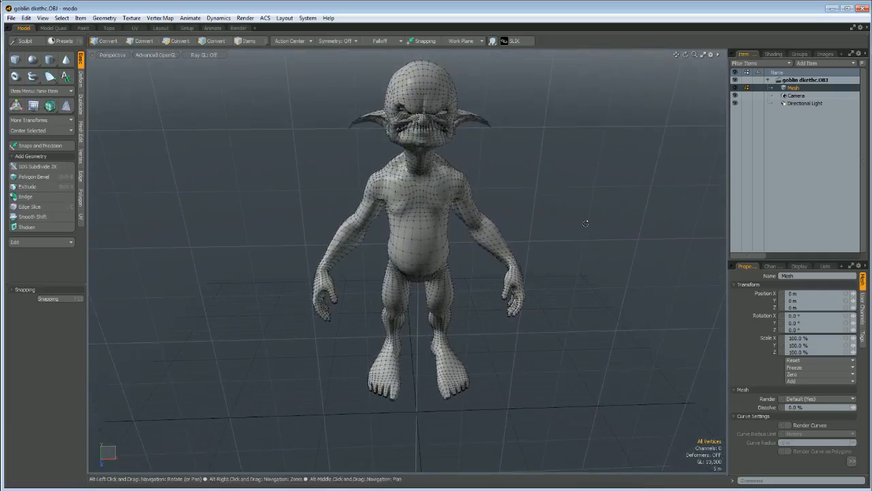
pyautogui.keyDown('alt'); pyautogui.moveTo(586, 222); pyautogui.dragTo(618, 272, button='middle'); pyautogui.keyUp('alt')
pyautogui.keyDown('alt'); pyautogui.moveTo(501, 234); pyautogui.dragTo(533, 215, button='right'); pyautogui.keyUp('alt')
pyautogui.keyDown('alt'); pyautogui.moveTo(487, 277); pyautogui.dragTo(479, 244); pyautogui.keyUp('alt')
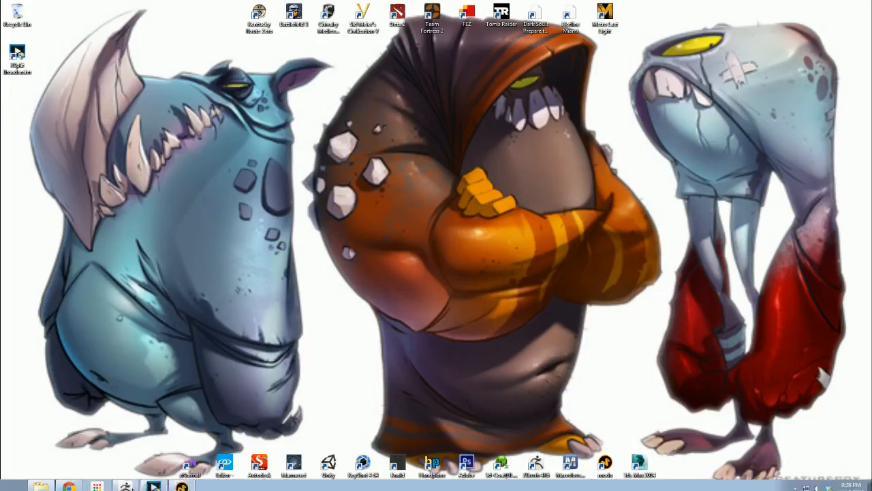
pyautogui.click(164, 482)
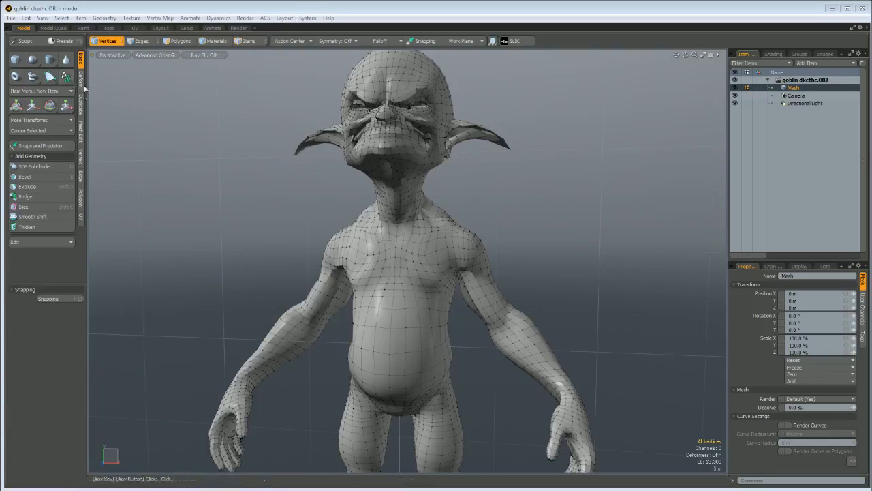
pyautogui.click(15, 59)
pyautogui.moveTo(285, 207); pyautogui.dragTo(343, 278)
pyautogui.keyDown('alt'); pyautogui.moveTo(286, 273); pyautogui.dragTo(346, 266); pyautogui.keyUp('alt')
pyautogui.press('space')
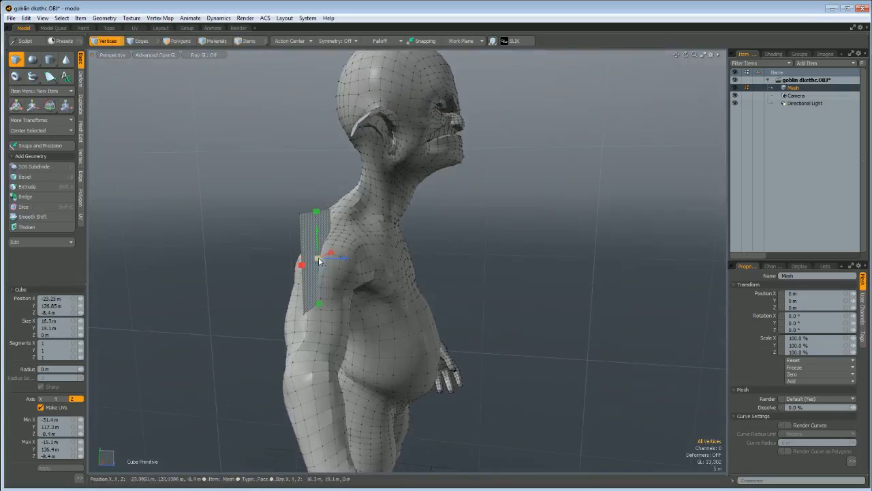
pyautogui.press('e')
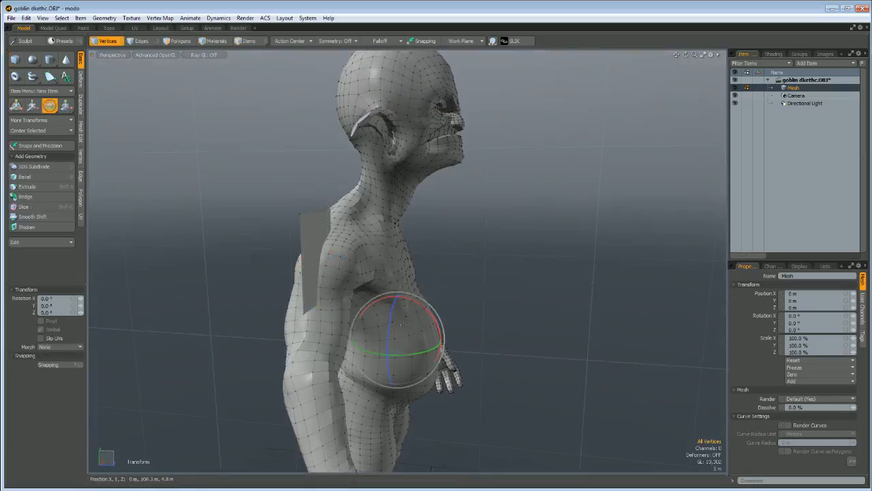
pyautogui.hotkey('ctrl', 'z')
pyautogui.hotkey('ctrl', 'z')
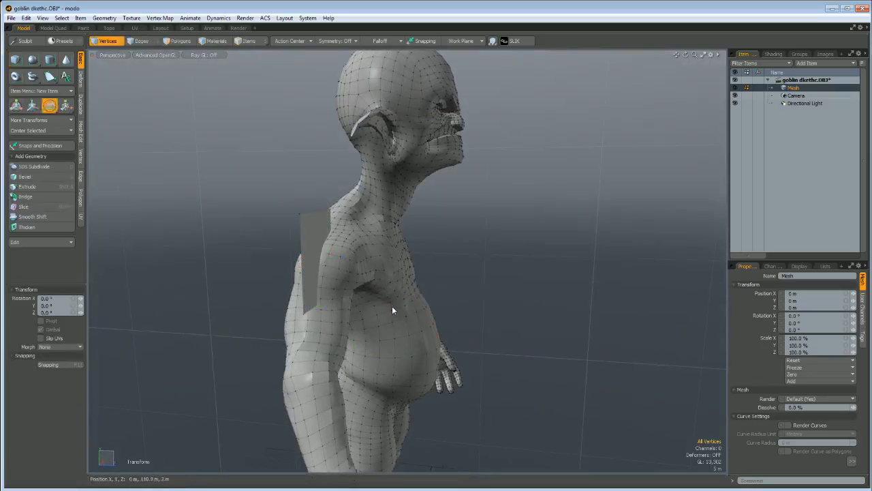
pyautogui.hotkey('ctrl', 'z')
# Create a box about 5.4 by 16.2 by 16.6 m beside the goblin's right shoulder and check its placement from side and front
pyautogui.keyDown('alt'); pyautogui.moveTo(251, 254); pyautogui.dragTo(473, 219); pyautogui.keyUp('alt')
pyautogui.keyDown('alt'); pyautogui.moveTo(545, 235); pyautogui.dragTo(357, 254); pyautogui.keyUp('alt')
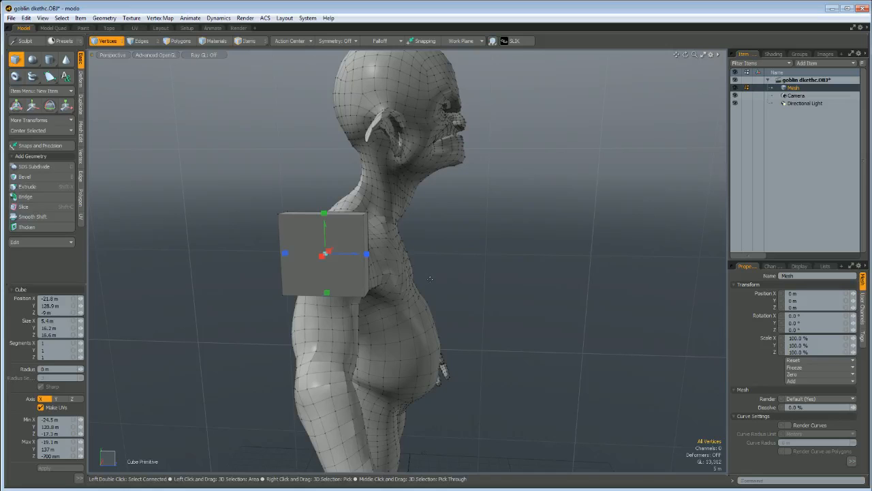
pyautogui.keyDown('alt'); pyautogui.moveTo(431, 279); pyautogui.dragTo(451, 249); pyautogui.keyUp('alt')
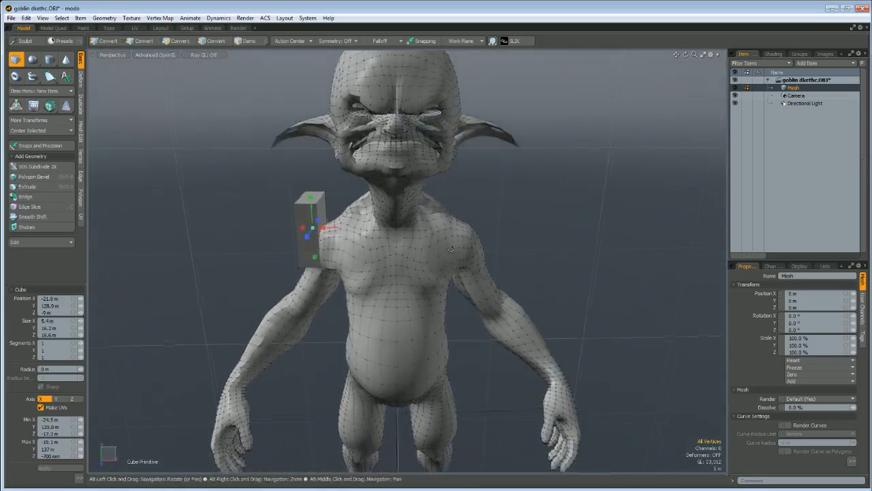
# Finish the box primitive and cut it from the goblin mesh, pasting it into a new mesh item
pyautogui.press('q')
pyautogui.keyDown('alt'); pyautogui.moveTo(243, 230); pyautogui.dragTo(244, 327); pyautogui.keyUp('alt')
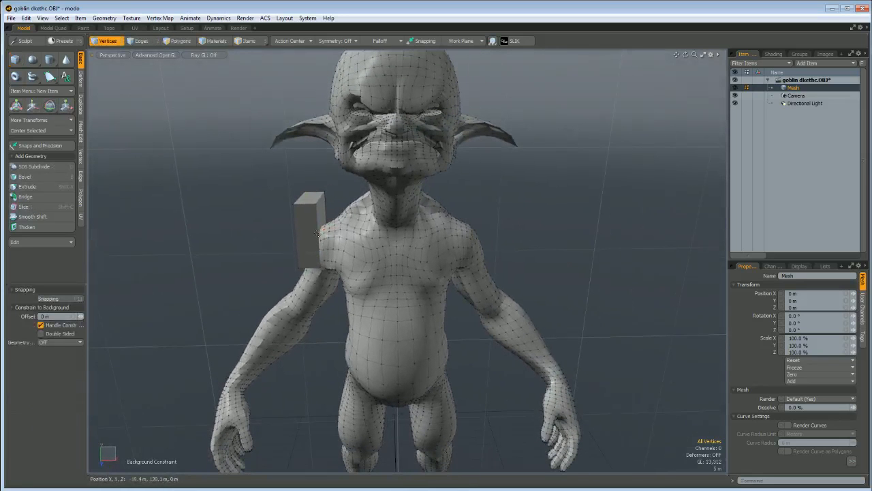
pyautogui.keyDown('alt'); pyautogui.moveTo(317, 234); pyautogui.dragTo(378, 189); pyautogui.keyUp('alt')
pyautogui.keyDown('alt'); pyautogui.scroll(2, 379, 189); pyautogui.keyUp('alt')
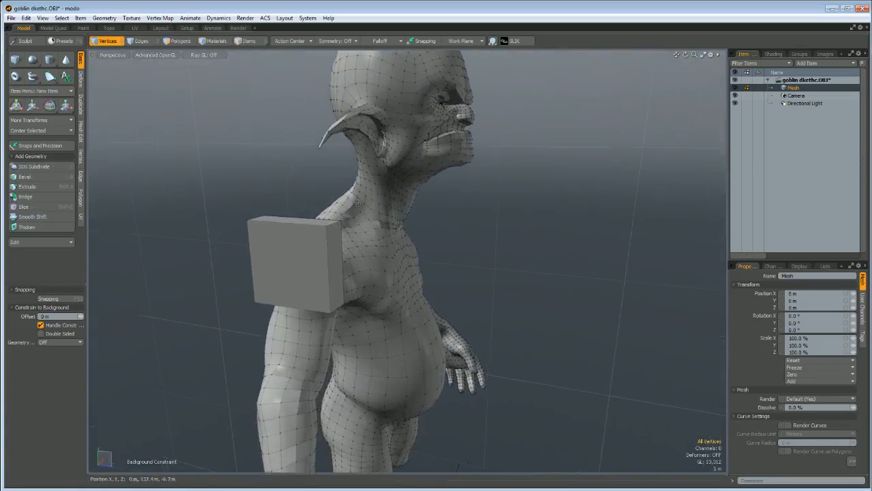
pyautogui.press('space')
pyautogui.press('space')
pyautogui.doubleClick(340, 254)
pyautogui.keyDown('alt'); pyautogui.moveTo(340, 252); pyautogui.dragTo(419, 243); pyautogui.keyUp('alt')
pyautogui.press('Delete')
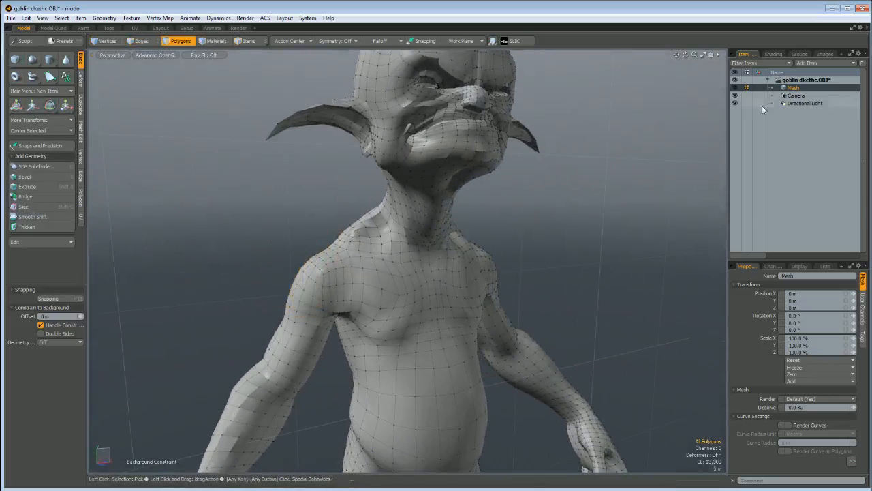
pyautogui.press('n')
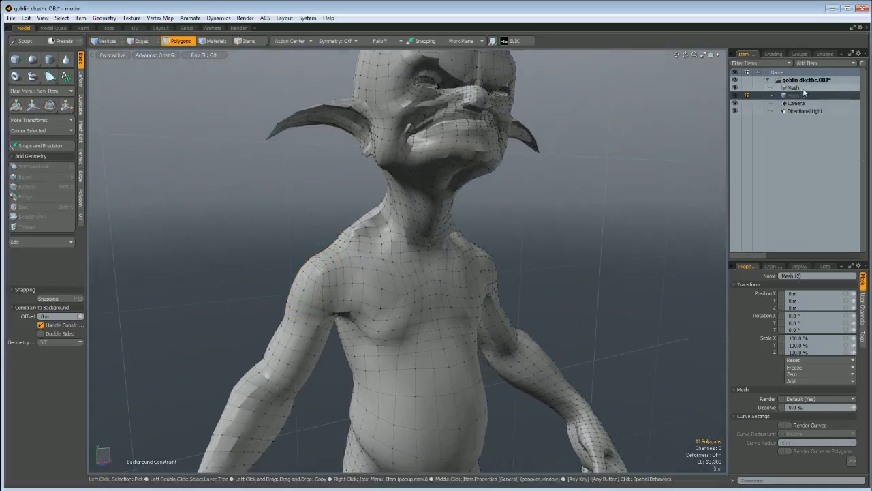
pyautogui.hotkey('ctrl', 'v')
# Rotate the whole box about -37° around Z to follow the slope of the goblin's shoulder
pyautogui.keyDown('alt'); pyautogui.moveTo(491, 265); pyautogui.dragTo(381, 276); pyautogui.keyUp('alt')
pyautogui.doubleClick(310, 266)
pyautogui.press('w')
pyautogui.press('q')
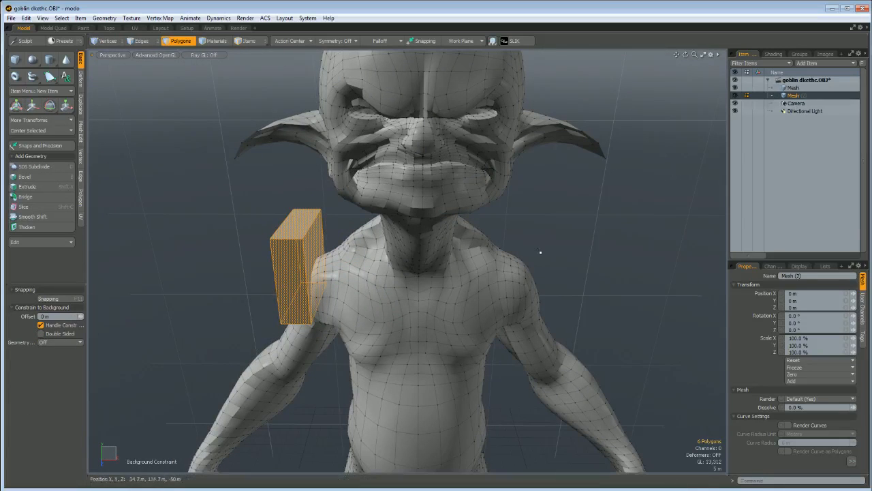
pyautogui.keyDown('alt'); pyautogui.moveTo(341, 280); pyautogui.dragTo(315, 264); pyautogui.keyUp('alt')
pyautogui.press('w')
pyautogui.press('e')
pyautogui.moveTo(302, 232); pyautogui.dragTo(319, 241)
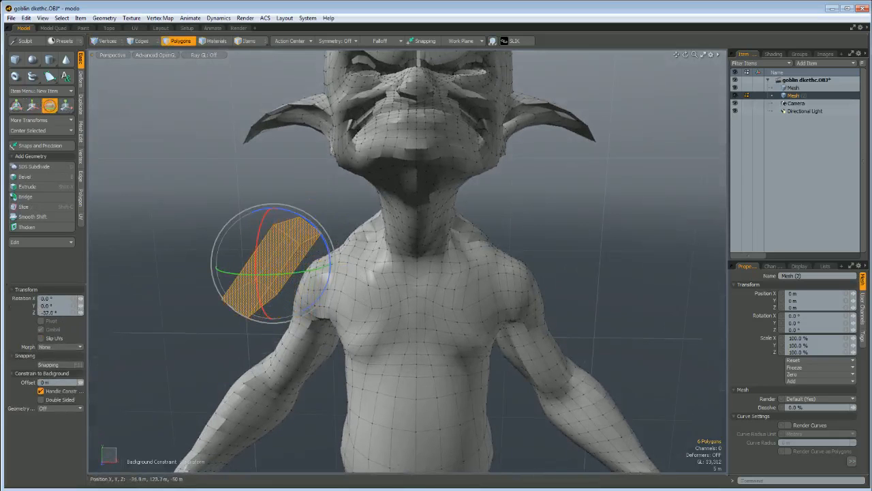
# Set the action center to Local and move the box's shoulder-facing side inward to thin it into a slab
pyautogui.scroll(-3, 305, 242)
pyautogui.scroll(8, 306, 242)
pyautogui.keyDown('alt'); pyautogui.keyDown('shift'); pyautogui.moveTo(305, 242); pyautogui.dragTo(421, 263); pyautogui.keyUp('shift'); pyautogui.keyUp('alt')
pyautogui.press('q')
pyautogui.click(386, 264)
pyautogui.press('w')
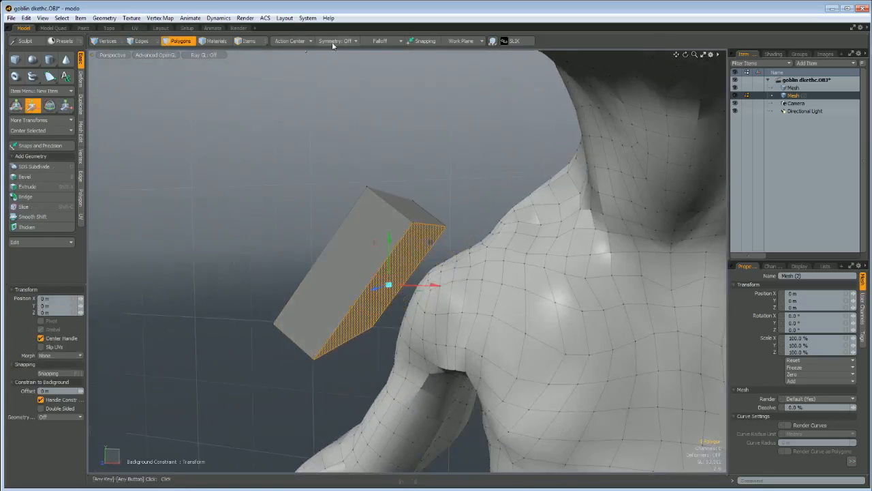
pyautogui.click(302, 42)
pyautogui.click(291, 103)
pyautogui.moveTo(413, 305); pyautogui.dragTo(436, 281)
pyautogui.press('space')
# Select the whole thin slab and move it down against the outside of the shoulder
pyautogui.click(334, 281)
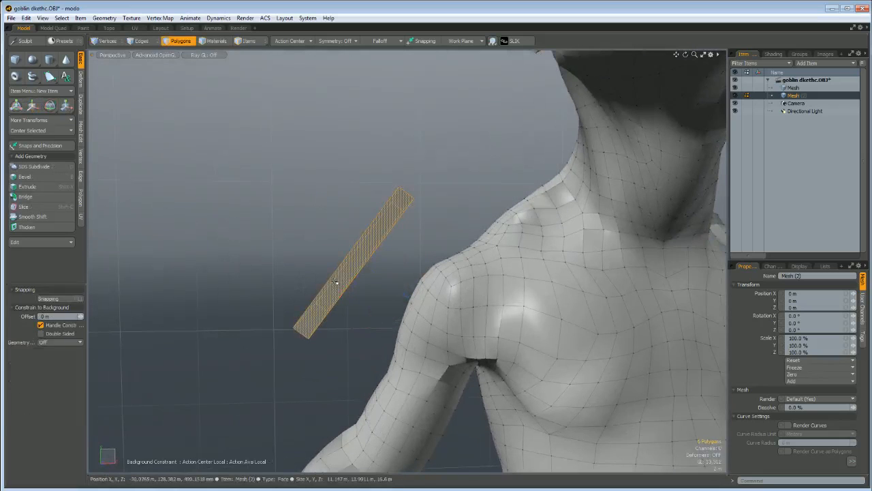
pyautogui.press('w')
pyautogui.moveTo(390, 284); pyautogui.dragTo(356, 259)
pyautogui.moveTo(433, 315); pyautogui.dragTo(394, 326)
pyautogui.press('space')
pyautogui.moveTo(408, 338); pyautogui.dragTo(404, 365)
# Loop slice the slab lengthwise and move the new middle edge loop outward to form a ridge
pyautogui.hotkey('alt', 'c')
pyautogui.click(403, 327)
pyautogui.keyDown('alt'); pyautogui.moveTo(403, 300); pyautogui.dragTo(300, 336); pyautogui.keyUp('alt')
pyautogui.press('space')
pyautogui.press('2')
pyautogui.doubleClick(407, 307)
pyautogui.press('w')
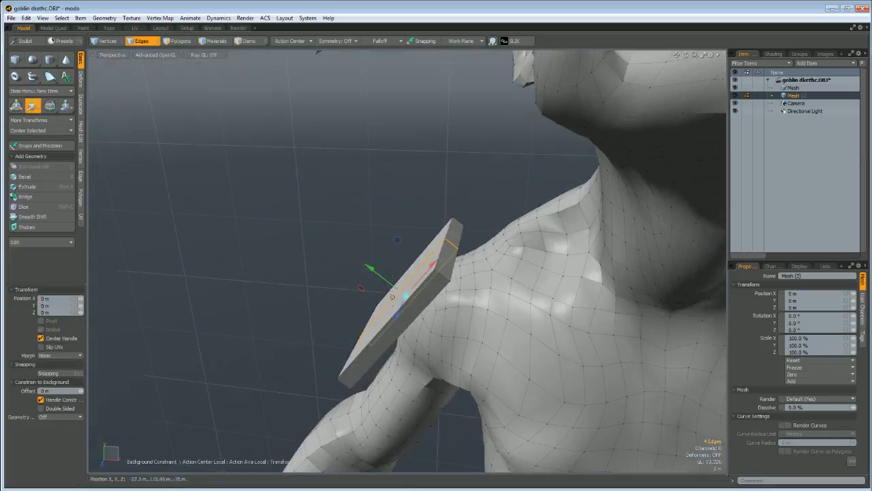
pyautogui.moveTo(386, 281); pyautogui.dragTo(383, 278)
pyautogui.keyDown('alt'); pyautogui.moveTo(372, 271); pyautogui.dragTo(409, 316); pyautogui.keyUp('alt')
pyautogui.press('q')
# Loop slice the slab across its length and push the new edge loop about 950 mm outward, bending the plate
pyautogui.click(407, 309)
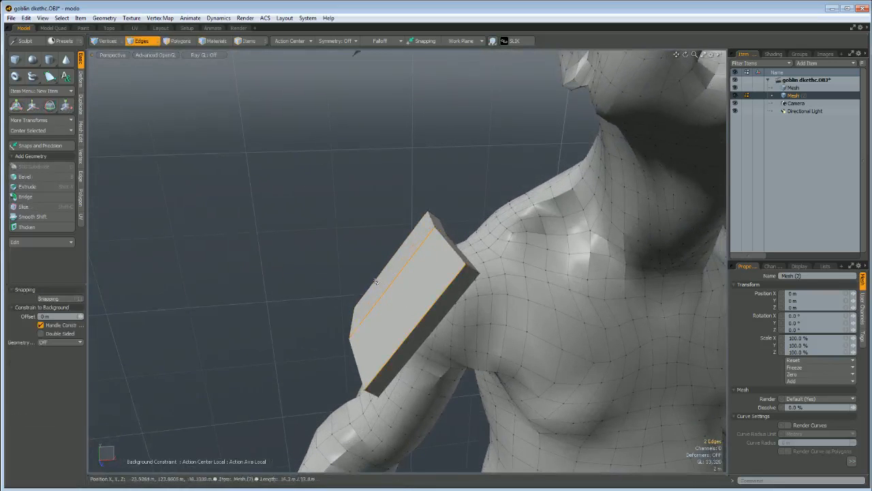
pyautogui.hotkey('alt', 'c')
pyautogui.keyDown('alt'); pyautogui.moveTo(373, 274); pyautogui.dragTo(362, 249); pyautogui.keyUp('alt')
pyautogui.press('q')
pyautogui.press('w')
pyautogui.keyDown('alt'); pyautogui.moveTo(395, 294); pyautogui.dragTo(433, 317); pyautogui.keyUp('alt')
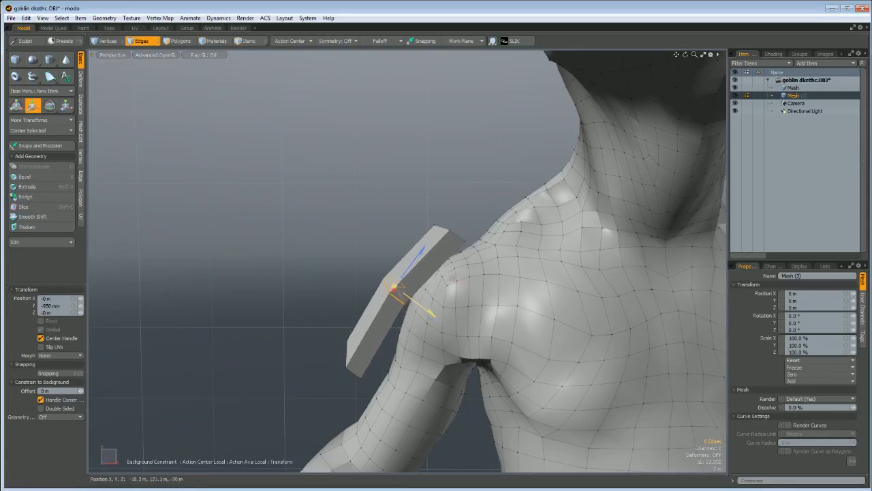
pyautogui.press('q')
pyautogui.click(302, 248)
pyautogui.keyDown('alt'); pyautogui.moveTo(303, 247); pyautogui.dragTo(333, 265); pyautogui.keyUp('alt')
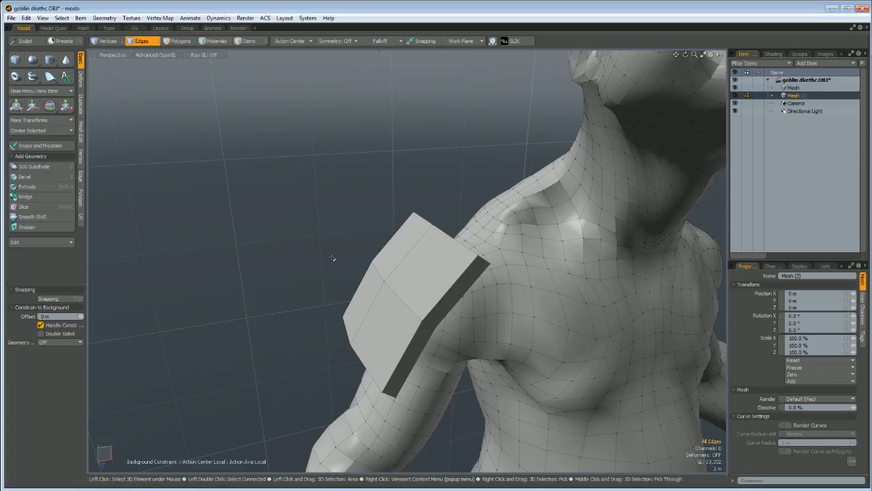
# Move the entire bent plate about 2.5 m closer to the shoulder and rotate it slightly to align with the arm
pyautogui.press('3')
pyautogui.keyDown('alt'); pyautogui.moveTo(401, 293); pyautogui.dragTo(335, 249); pyautogui.keyUp('alt')
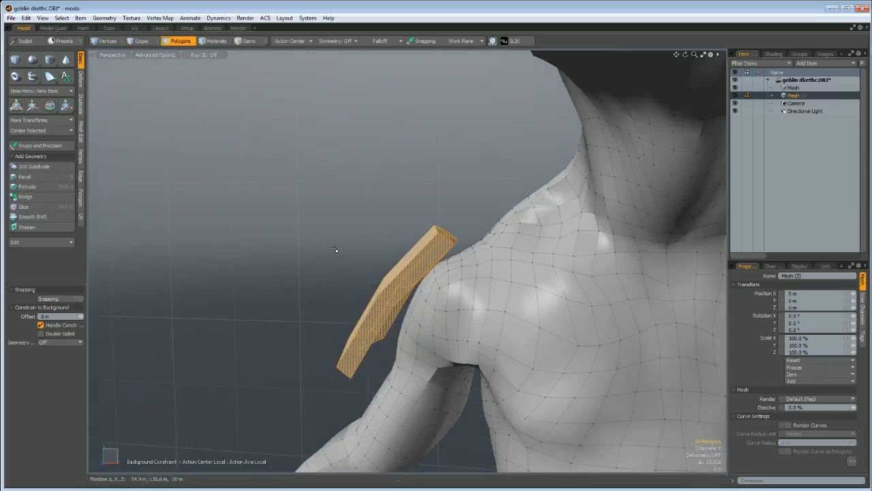
pyautogui.press('w')
pyautogui.moveTo(400, 291); pyautogui.dragTo(428, 251)
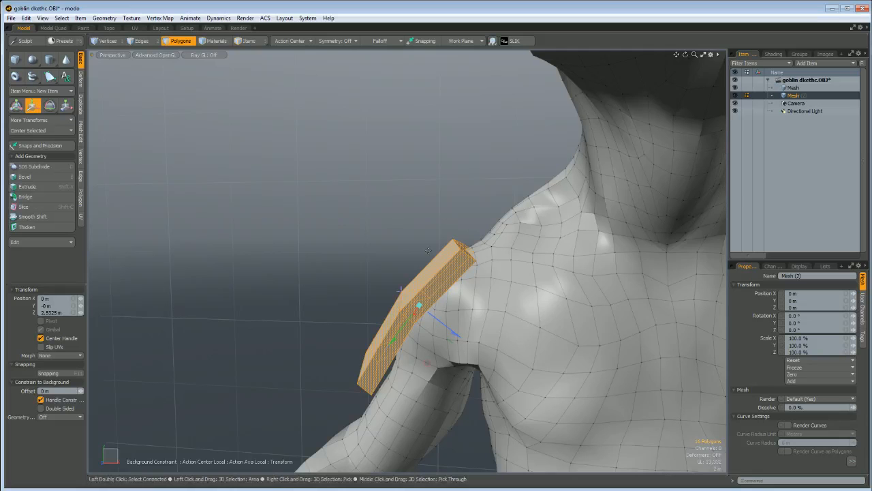
pyautogui.keyDown('alt'); pyautogui.moveTo(431, 247); pyautogui.dragTo(442, 332); pyautogui.keyUp('alt')
pyautogui.press('e')
pyautogui.moveTo(453, 288); pyautogui.dragTo(458, 298)
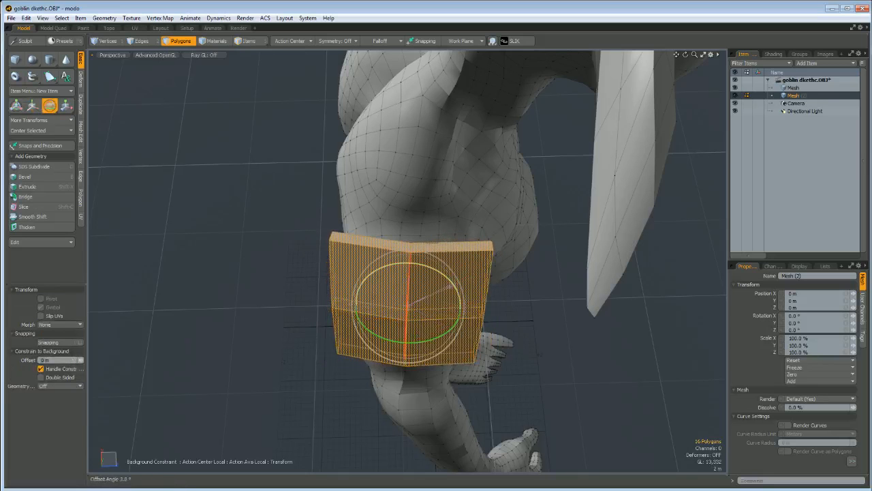
pyautogui.press('q')
# Extend the plate's bottom middle edge down along the arm into a point
pyautogui.keyDown('alt'); pyautogui.moveTo(583, 334); pyautogui.dragTo(597, 226); pyautogui.keyUp('alt')
pyautogui.keyDown('alt'); pyautogui.moveTo(565, 286); pyautogui.dragTo(561, 273); pyautogui.keyUp('alt')
pyautogui.press('1')
pyautogui.press('2')
pyautogui.click(447, 285)
pyautogui.press('w')
pyautogui.keyDown('alt'); pyautogui.moveTo(447, 285); pyautogui.dragTo(349, 319); pyautogui.keyUp('alt')
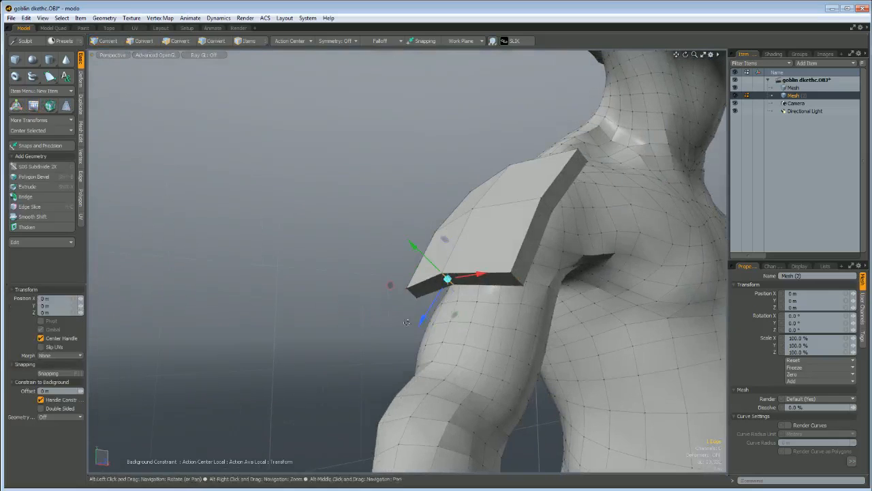
pyautogui.moveTo(424, 319); pyautogui.dragTo(408, 343)
pyautogui.press('q')
# Pull the plate's bottom middle edge back up by about 3.17 m
pyautogui.keyDown('alt'); pyautogui.moveTo(327, 334); pyautogui.dragTo(566, 331); pyautogui.keyUp('alt')
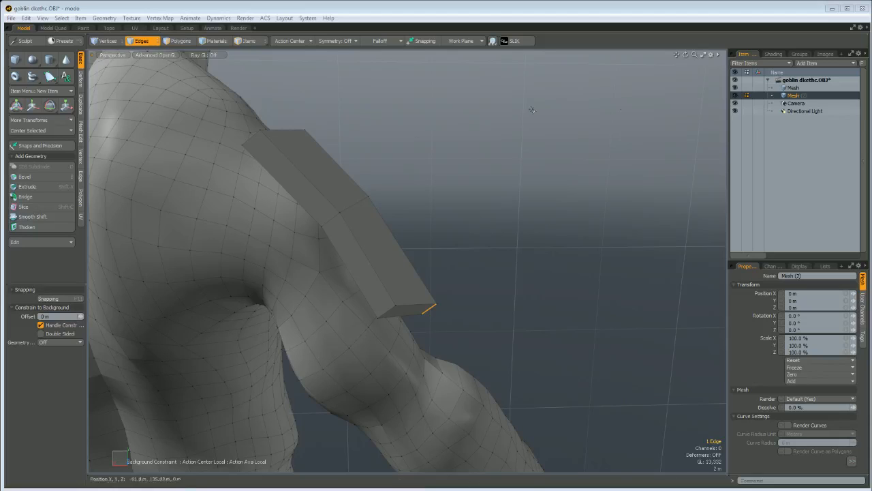
pyautogui.keyDown('alt'); pyautogui.moveTo(634, 198); pyautogui.dragTo(403, 171); pyautogui.keyUp('alt')
pyautogui.press('w')
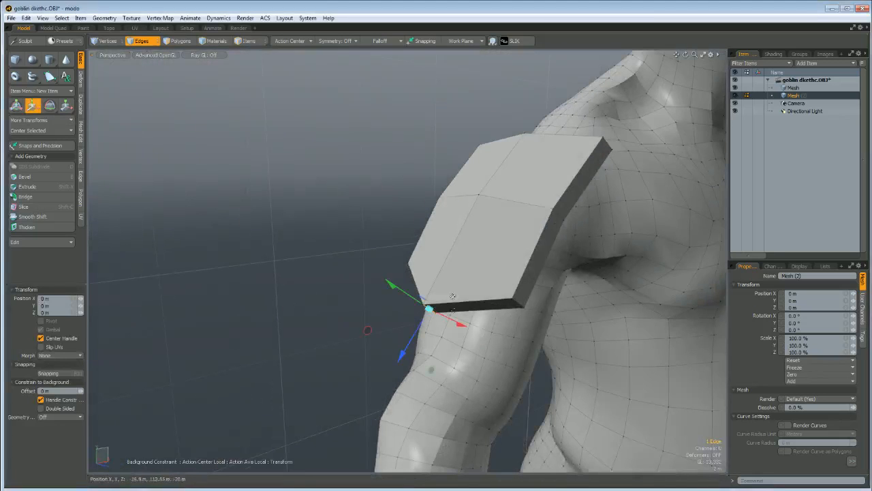
pyautogui.moveTo(404, 354); pyautogui.dragTo(420, 327)
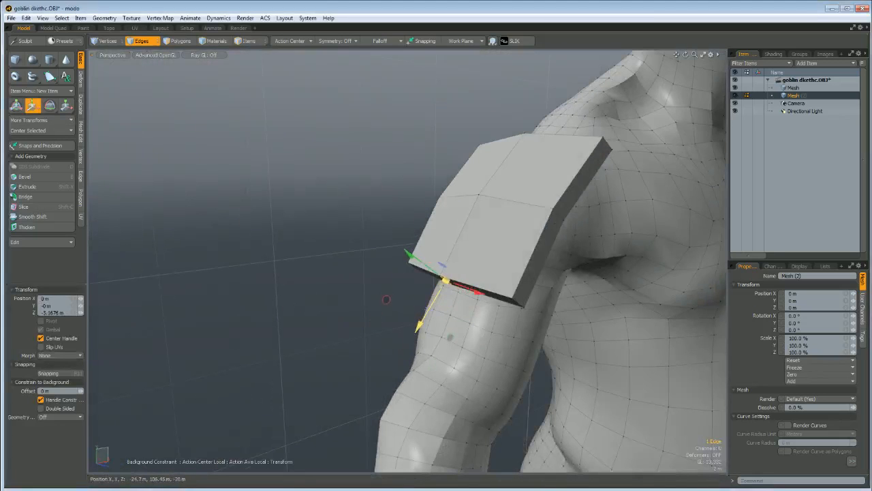
pyautogui.press('q')
# Move the middle edge at the plate's neck-side end outward to form a pointed tip
pyautogui.keyDown('alt'); pyautogui.moveTo(370, 181); pyautogui.dragTo(345, 179); pyautogui.keyUp('alt')
pyautogui.click(595, 181)
pyautogui.press('w')
pyautogui.moveTo(595, 185)
pyautogui.keyDown('alt'); pyautogui.mouseDown()
pyautogui.moveTo(585, 212)
pyautogui.moveTo(599, 185)
pyautogui.mouseUp(); pyautogui.keyUp('alt')
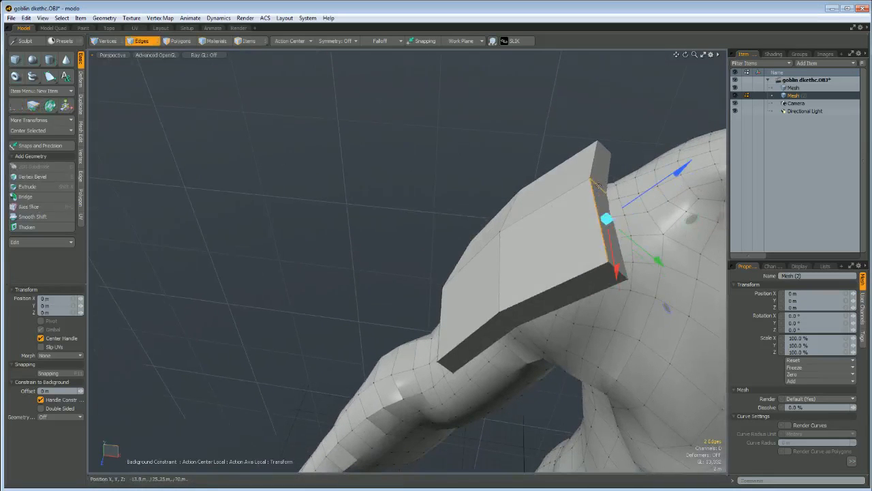
pyautogui.press('space')
pyautogui.click(599, 194)
pyautogui.press('w')
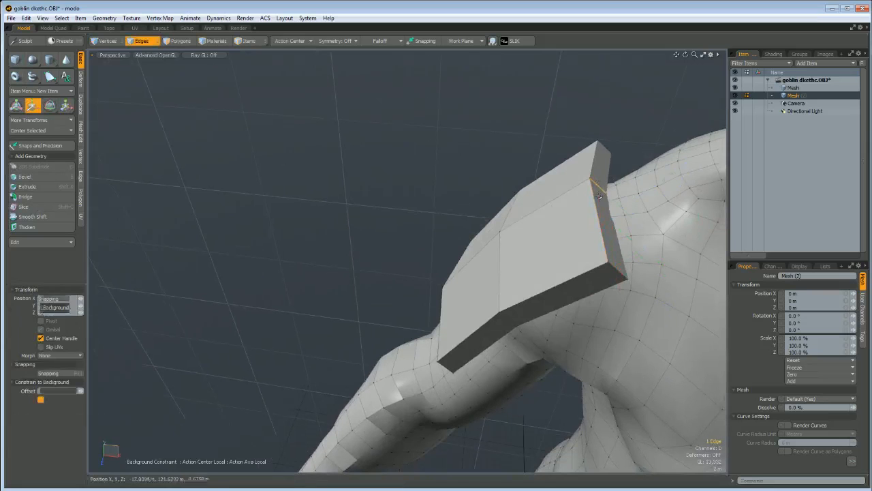
pyautogui.moveTo(668, 137); pyautogui.dragTo(689, 126)
pyautogui.moveTo(616, 172); pyautogui.dragTo(469, 263)
pyautogui.press('space')
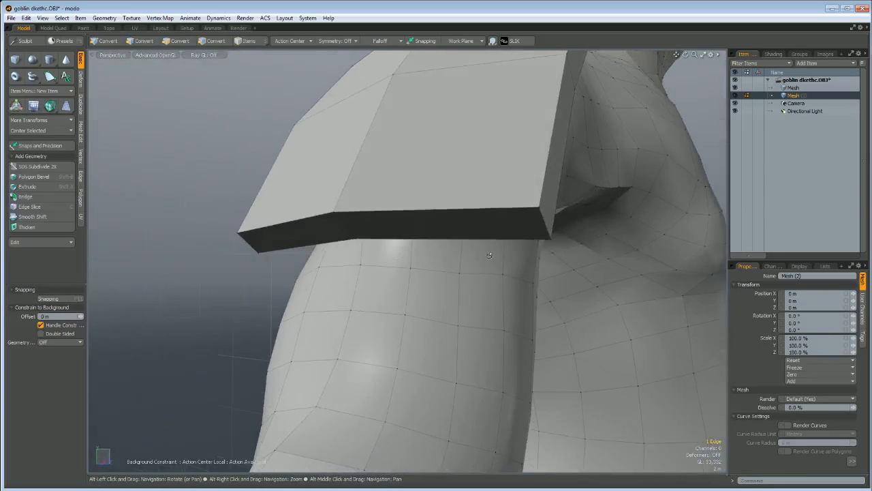
# Select the plate's three short bottom edges and scale them inward with the action center set to Auto, tapering that end
pyautogui.click(423, 230)
pyautogui.click(547, 215)
pyautogui.keyDown('shift'); pyautogui.click(345, 225); pyautogui.keyUp('shift')
pyautogui.keyDown('shift'); pyautogui.click(247, 243); pyautogui.keyUp('shift')
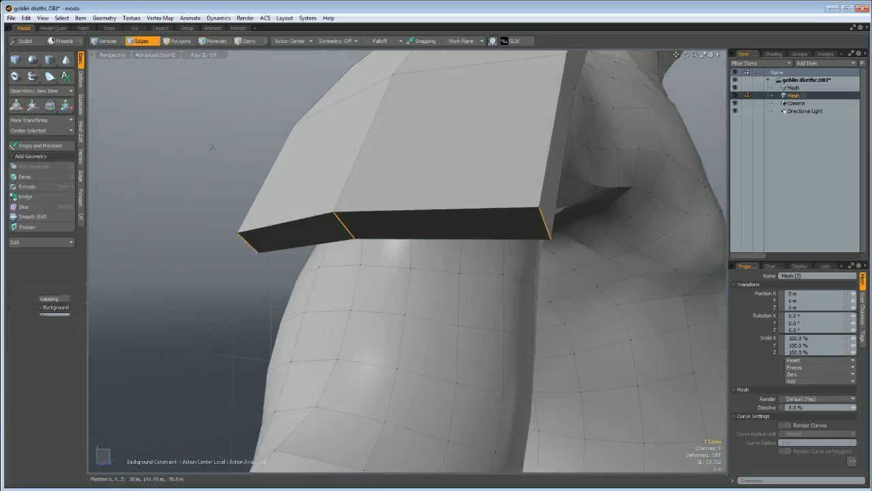
pyautogui.press('r')
pyautogui.keyDown('alt'); pyautogui.moveTo(268, 192); pyautogui.dragTo(331, 237); pyautogui.keyUp('alt')
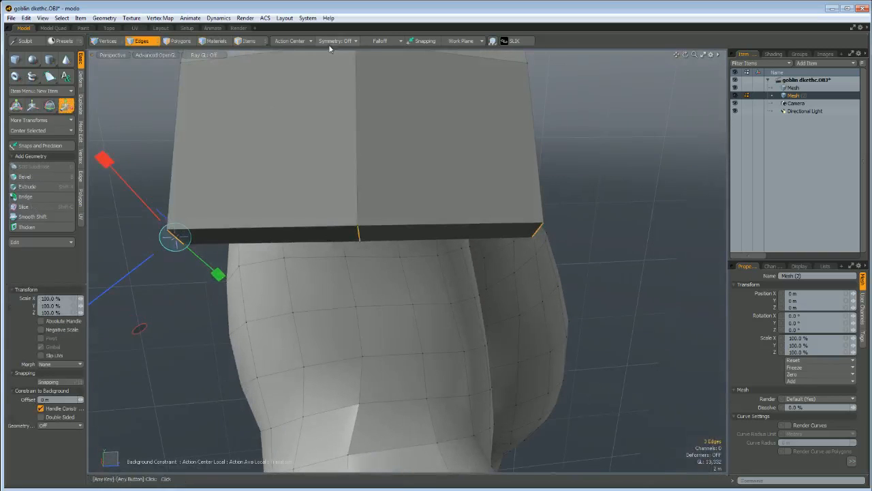
pyautogui.click(289, 44)
pyautogui.click(289, 59)
pyautogui.moveTo(479, 229); pyautogui.dragTo(440, 229)
pyautogui.press('q')
# Loop slice across the plate's tapered lower section, positioning the cut at about 38.5%
pyautogui.keyDown('alt'); pyautogui.moveTo(643, 209); pyautogui.dragTo(470, 256); pyautogui.keyUp('alt')
pyautogui.scroll(-5, 417, 233)
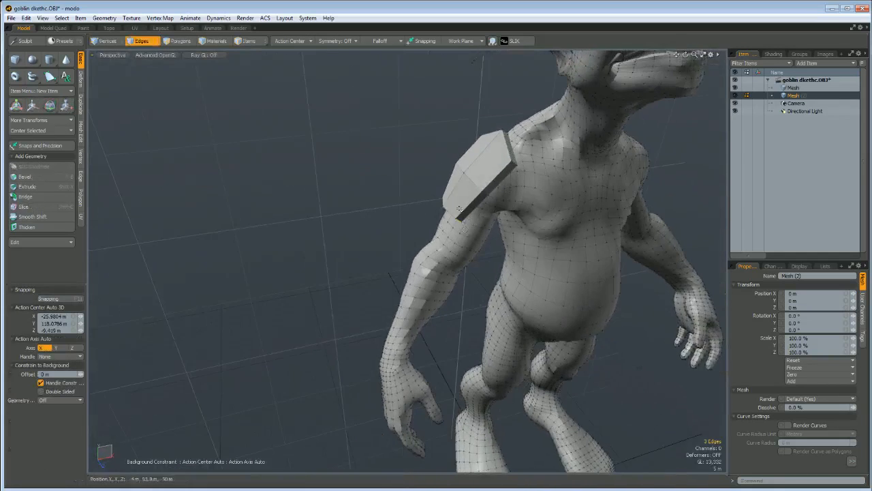
pyautogui.scroll(5, 460, 193)
pyautogui.keyDown('alt'); pyautogui.moveTo(460, 192); pyautogui.dragTo(524, 183); pyautogui.keyUp('alt')
pyautogui.press('2')
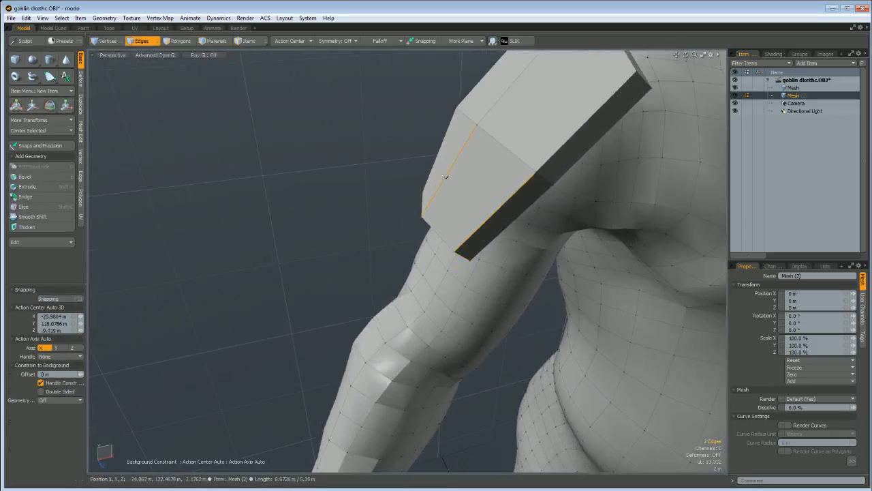
pyautogui.hotkey('alt', 'c')
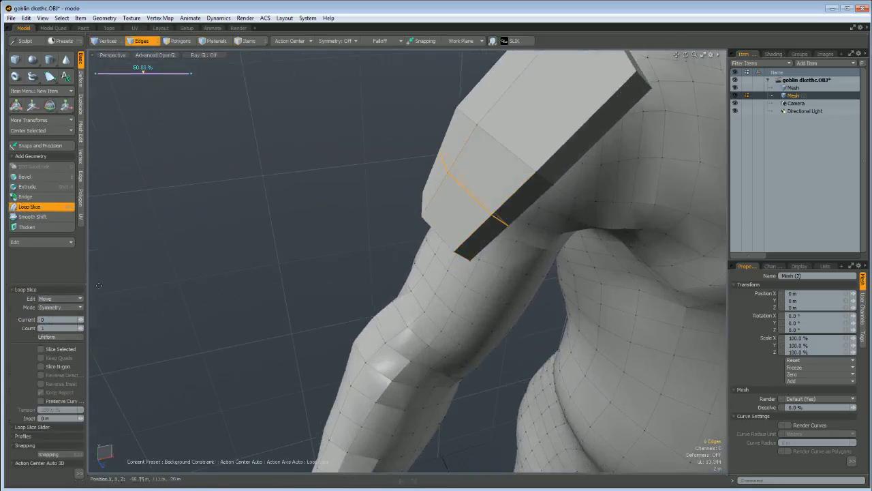
pyautogui.moveTo(144, 72)
pyautogui.mouseDown()
pyautogui.moveTo(152, 72)
pyautogui.moveTo(132, 72)
pyautogui.mouseUp()
pyautogui.press('q')
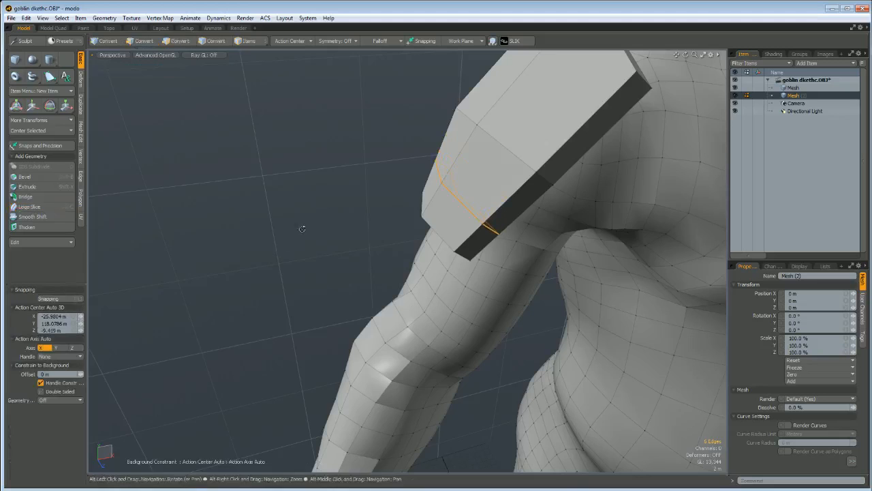
# Scale the new edge loop in the lower section inward to narrow the plate there
pyautogui.keyDown('alt'); pyautogui.moveTo(302, 230); pyautogui.dragTo(331, 253); pyautogui.keyUp('alt')
pyautogui.press('r')
pyautogui.moveTo(502, 222)
pyautogui.mouseDown()
pyautogui.moveTo(490, 228)
pyautogui.moveTo(493, 217)
pyautogui.mouseUp()
pyautogui.press('space')
# Try a 38.5% loop slice through the polygons on the plate's front half, then undo it
pyautogui.keyDown('alt'); pyautogui.moveTo(428, 237); pyautogui.dragTo(495, 245); pyautogui.keyUp('alt')
pyautogui.press('3')
pyautogui.hotkey('alt', 'c')
pyautogui.click(649, 241)
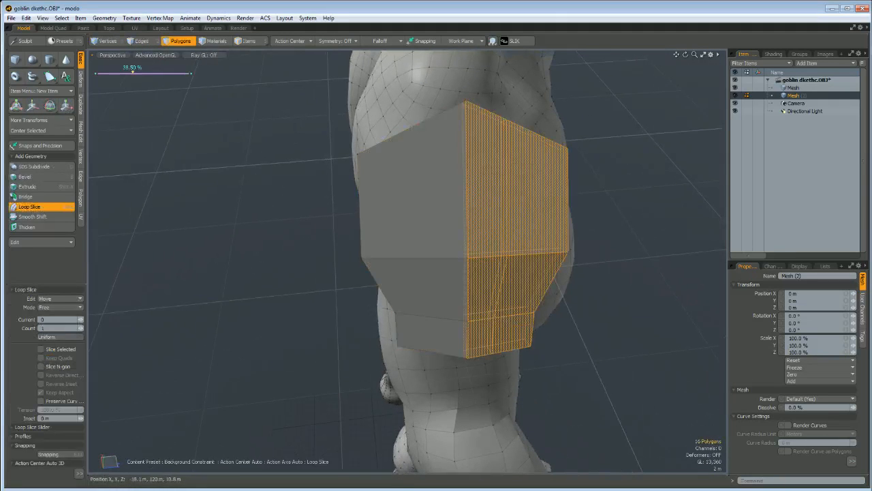
pyautogui.hotkey('ctrl', 'z')
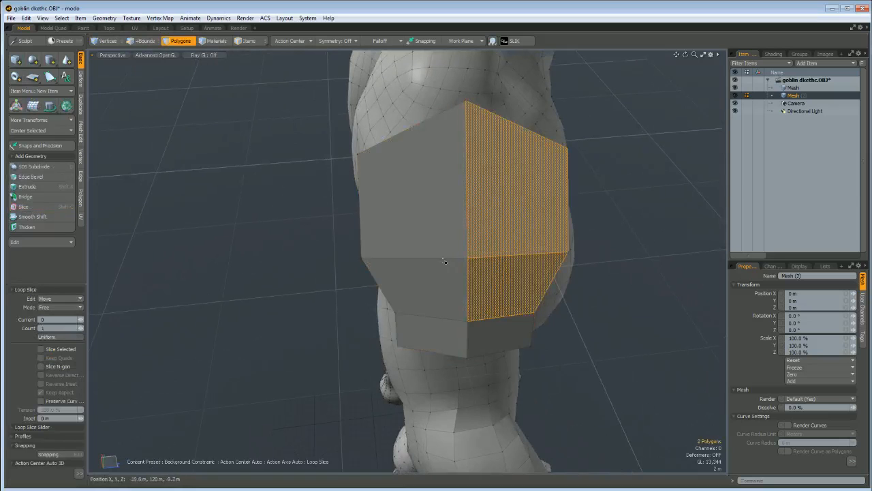
pyautogui.press('q')
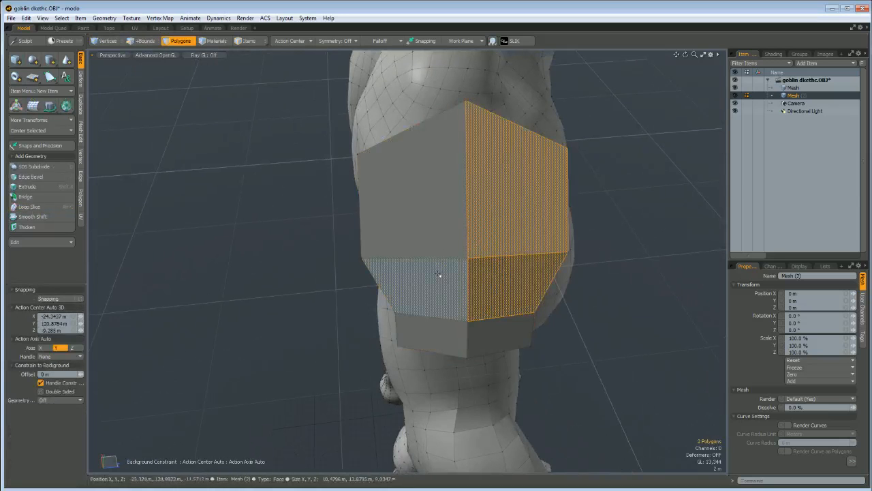
# Try loop slicing the plate with polygons on both halves selected, then discard the cuts and selection
pyautogui.keyDown('shift'); pyautogui.moveTo(440, 277); pyautogui.dragTo(443, 240); pyautogui.keyUp('shift')
pyautogui.hotkey('alt', 'c')
pyautogui.click(640, 252)
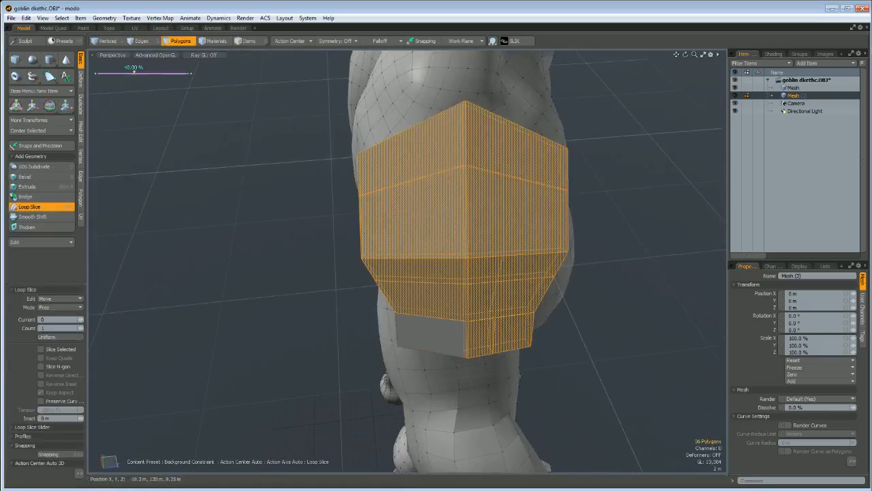
pyautogui.hotkey('ctrl', 'z')
pyautogui.click(612, 276)
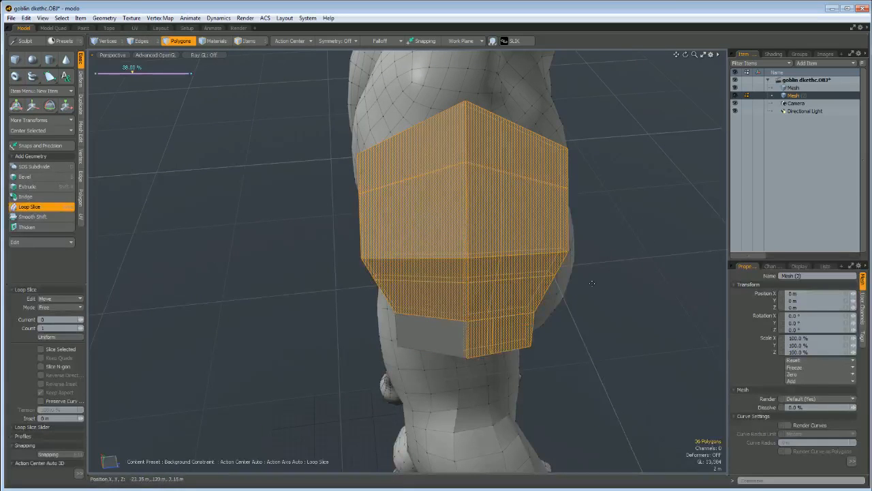
pyautogui.press('space')
pyautogui.press('1')
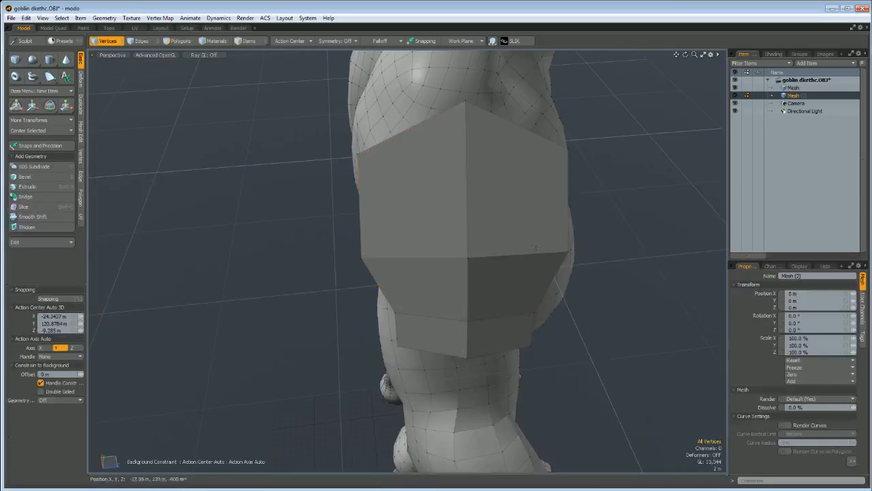
# Select two adjoining outer polygons on the plate's front half and loop slice them at 38.5%
pyautogui.press('3')
pyautogui.moveTo(522, 274); pyautogui.dragTo(500, 249)
pyautogui.hotkey('alt', 'c')
pyautogui.click(610, 272)
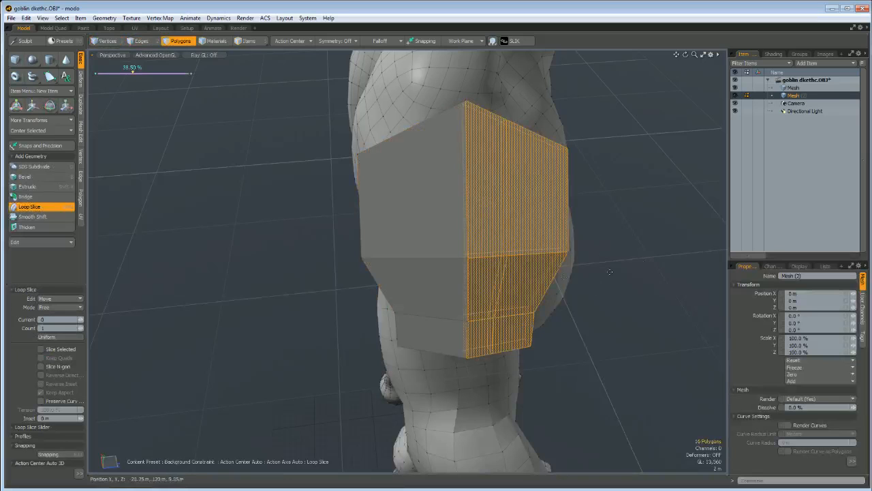
# Switch the front half's loop slice to Symmetry mode and apply the cut
pyautogui.click(59, 306)
pyautogui.click(59, 324)
pyautogui.press('space')
# Add a matching symmetric loop slice at 50% down the plate's other half and clear the selection
pyautogui.click(421, 266)
pyautogui.hotkey('alt', 'c')
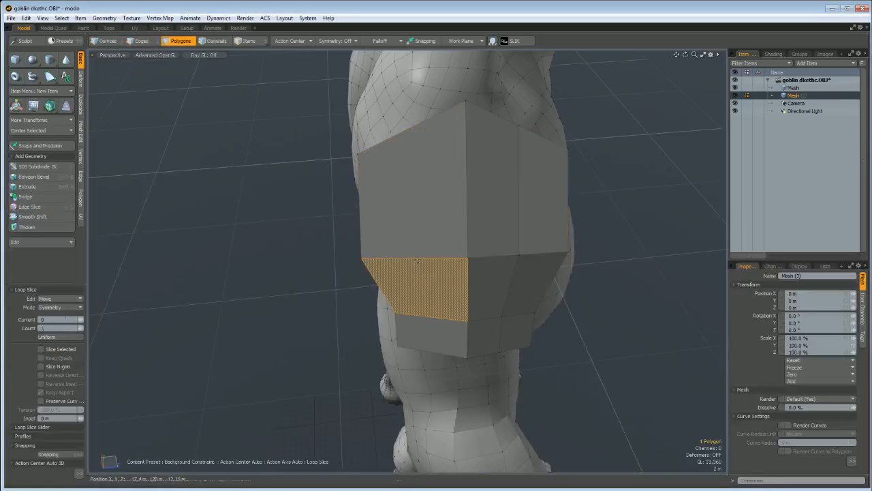
pyautogui.click(419, 263)
pyautogui.hotkey('ctrl', 'z')
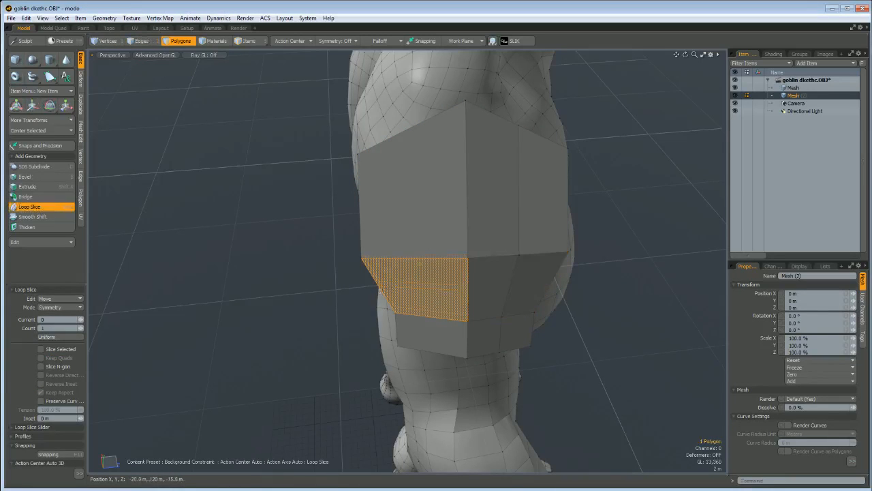
pyautogui.press('space')
pyautogui.moveTo(404, 270); pyautogui.dragTo(414, 257)
pyautogui.hotkey('alt', 'c')
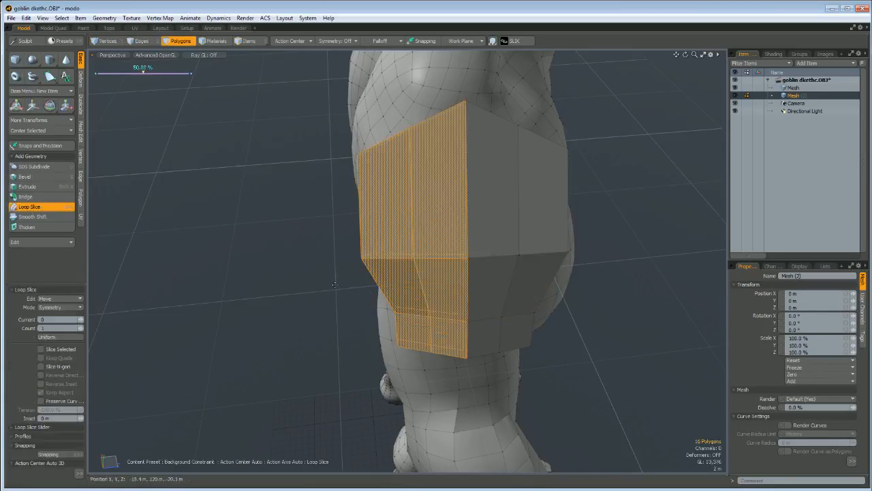
pyautogui.press('space')
pyautogui.click(344, 288)
# Move the two short edges where the new cuts meet the plate's upper rim 800 mm along Z
pyautogui.keyDown('alt'); pyautogui.moveTo(345, 289); pyautogui.dragTo(384, 227); pyautogui.keyUp('alt')
pyautogui.press('2')
pyautogui.click(372, 211)
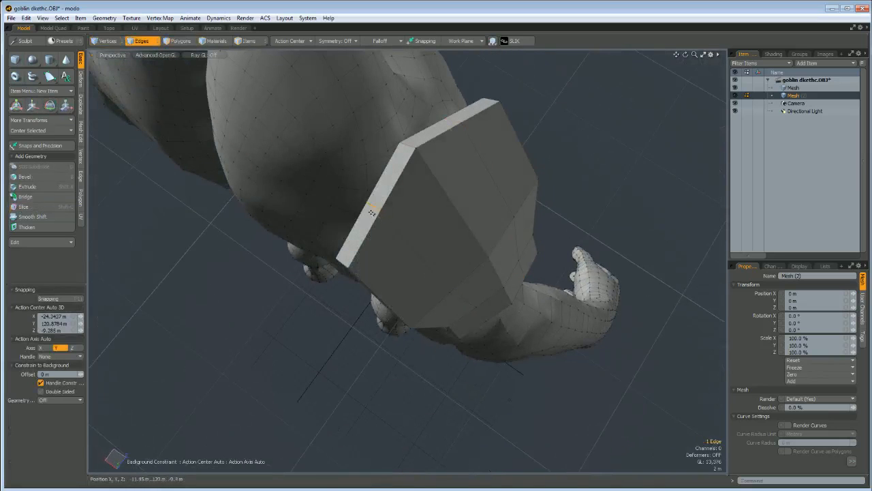
pyautogui.press('w')
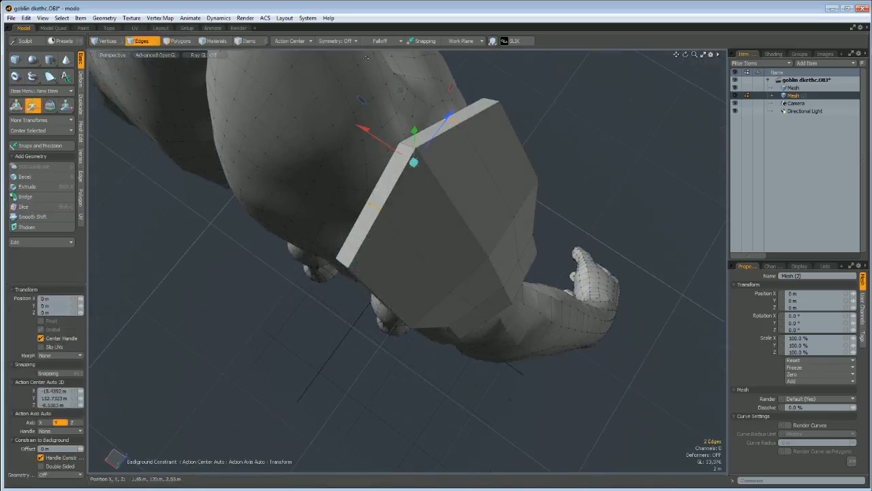
pyautogui.keyDown('alt'); pyautogui.moveTo(285, 94); pyautogui.dragTo(343, 208); pyautogui.keyUp('alt')
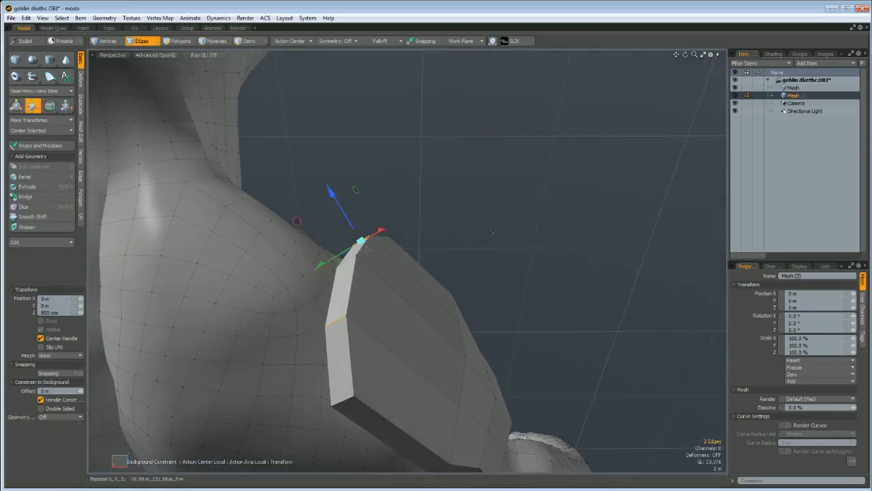
pyautogui.press('q')
# Select the 12 polygons of the plate's outer face and move them about -893 mm along local Z
pyautogui.keyDown('alt'); pyautogui.moveTo(569, 266); pyautogui.dragTo(539, 253); pyautogui.keyUp('alt')
pyautogui.keyDown('alt'); pyautogui.moveTo(602, 308); pyautogui.dragTo(559, 230); pyautogui.keyUp('alt')
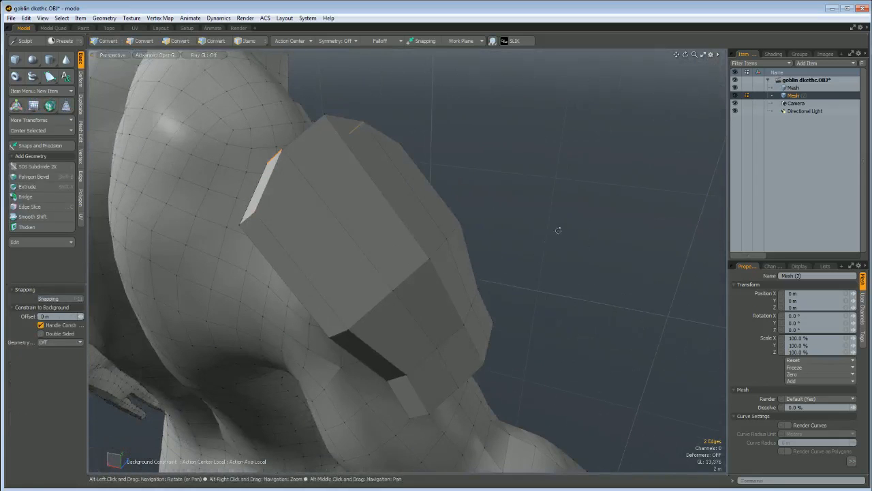
pyautogui.press('3')
pyautogui.moveTo(404, 236)
pyautogui.keyDown('alt'); pyautogui.mouseDown()
pyautogui.moveTo(458, 257)
pyautogui.moveTo(395, 225)
pyautogui.moveTo(315, 309)
pyautogui.moveTo(461, 316)
pyautogui.moveTo(416, 368)
pyautogui.moveTo(370, 366)
pyautogui.moveTo(451, 295)
pyautogui.moveTo(440, 249)
pyautogui.moveTo(453, 214)
pyautogui.moveTo(444, 219)
pyautogui.mouseUp(); pyautogui.keyUp('alt')
pyautogui.press('y')
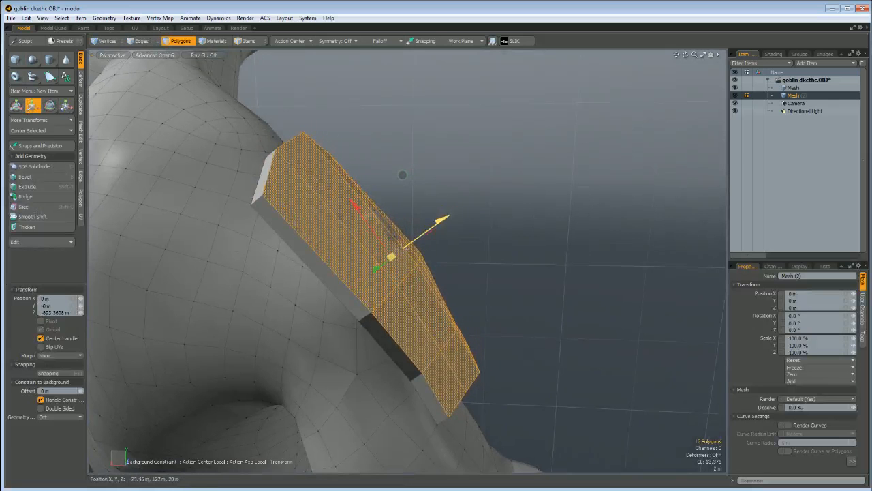
pyautogui.press('q')
# Bevel the grouped outer face polygons with an inset of about 730 mm to form a border
pyautogui.keyDown('alt'); pyautogui.moveTo(552, 268); pyautogui.dragTo(499, 309); pyautogui.keyUp('alt')
pyautogui.press('b')
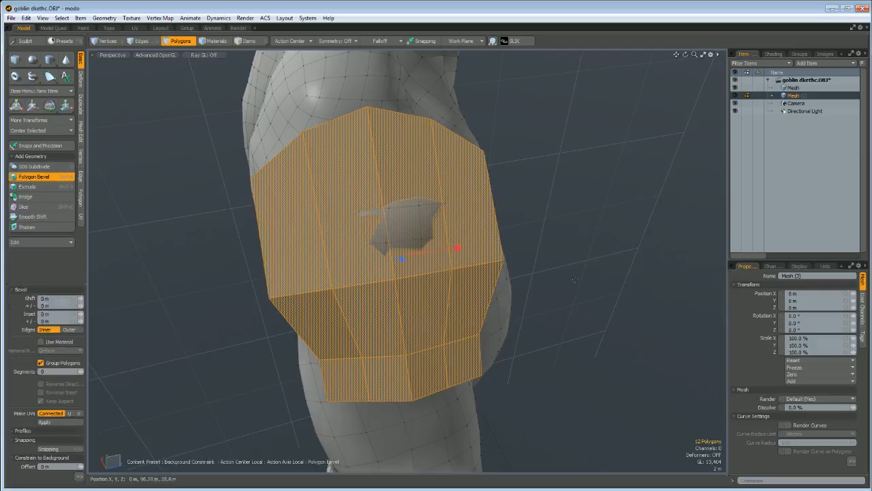
pyautogui.moveTo(445, 249); pyautogui.dragTo(415, 253)
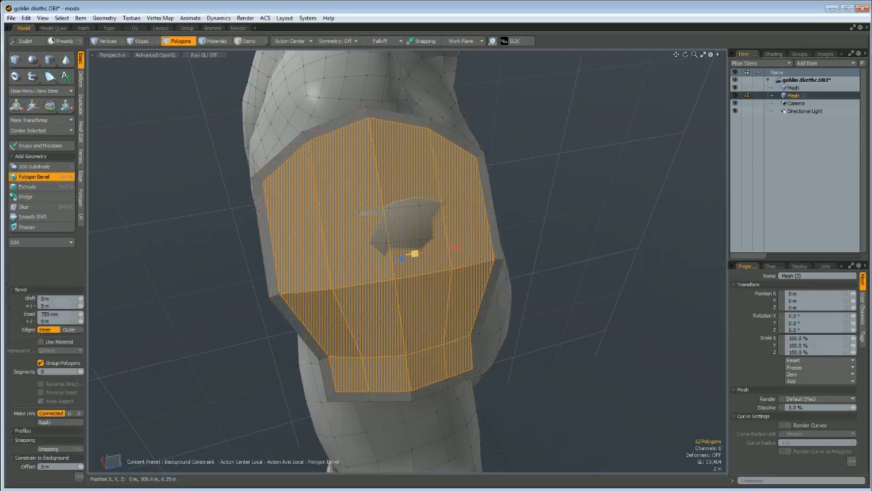
pyautogui.keyDown('alt'); pyautogui.moveTo(609, 269); pyautogui.dragTo(467, 217); pyautogui.keyUp('alt')
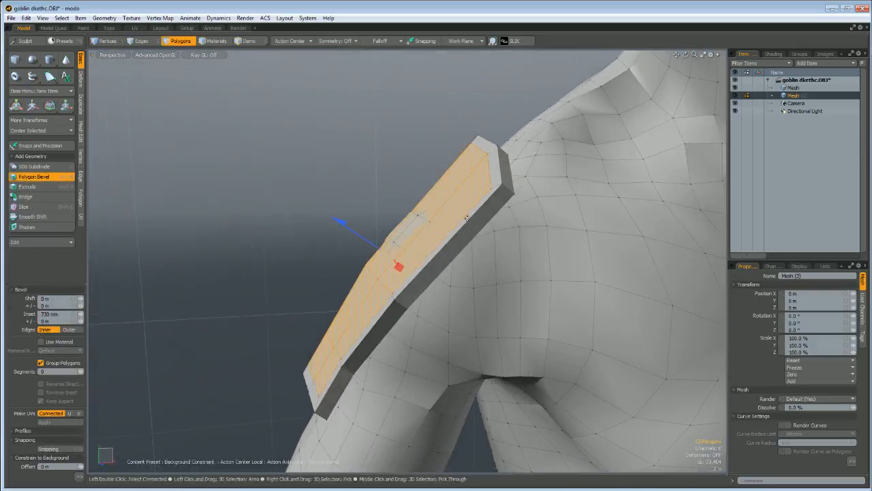
pyautogui.press('q')
# Deselect the outer face and check the plate's shape with subdivision smoothing toggled on and off
pyautogui.keyDown('alt'); pyautogui.moveTo(279, 270); pyautogui.dragTo(412, 279); pyautogui.keyUp('alt')
pyautogui.click(557, 260)
pyautogui.press('Tab')
pyautogui.press('Tab')
pyautogui.press('Tab')
pyautogui.press('Tab')
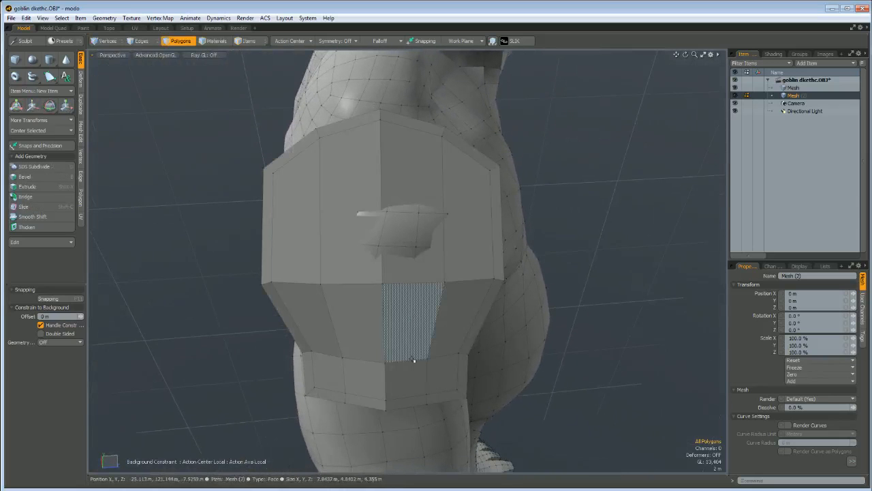
# Try a bevel with a 1.09 m inset using the edge loop above the plate's lower band, then undo it
pyautogui.press('2')
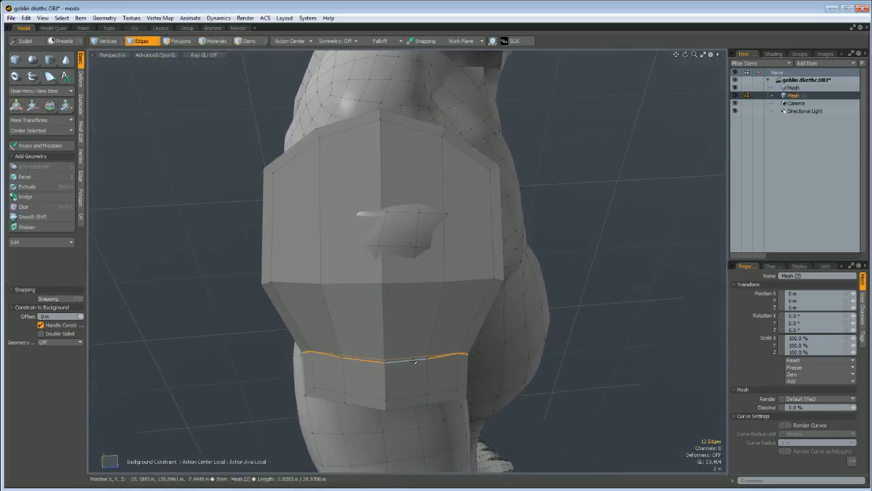
pyautogui.press('b')
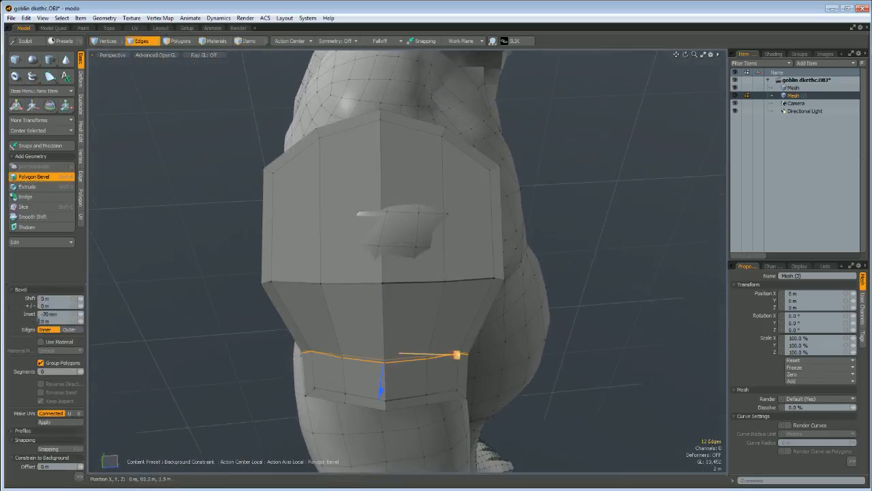
pyautogui.moveTo(407, 354); pyautogui.dragTo(388, 352)
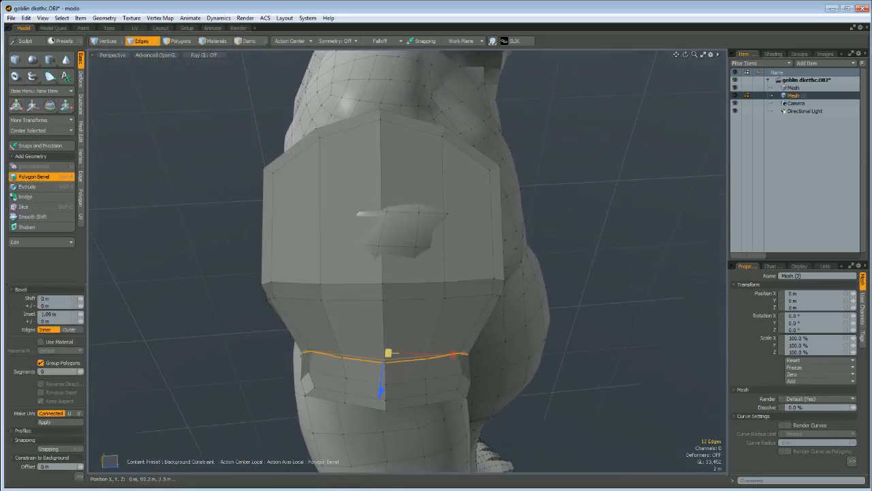
pyautogui.hotkey('ctrl', 'z')
pyautogui.hotkey('ctrl', 'z')
# Edge-bevel the loop above the plate's lower band by 130 mm and preview the result with subdivision smoothing
pyautogui.keyDown('alt'); pyautogui.moveTo(652, 339); pyautogui.dragTo(291, 306); pyautogui.keyUp('alt')
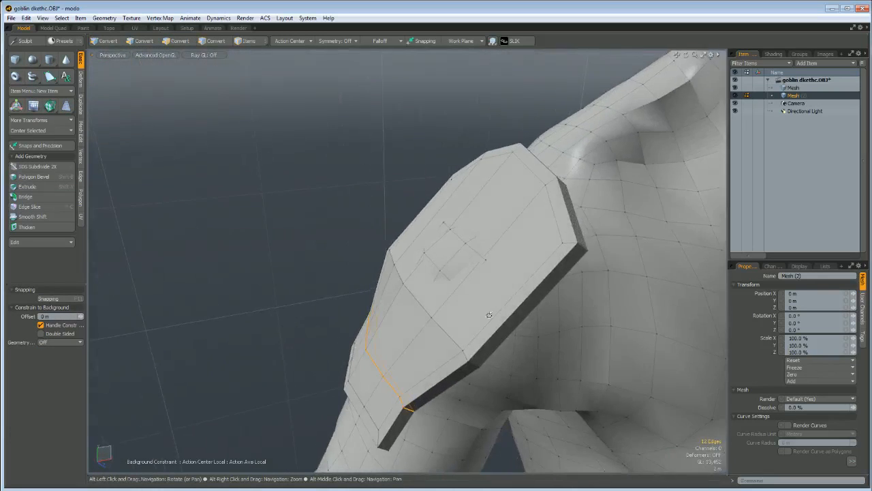
pyautogui.press('b')
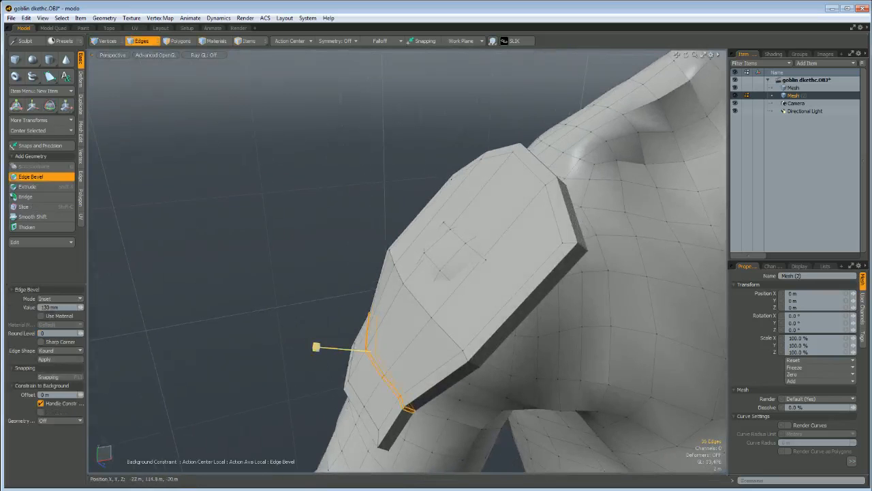
pyautogui.press('space')
pyautogui.click(311, 305)
pyautogui.keyDown('alt'); pyautogui.moveTo(311, 306); pyautogui.dragTo(469, 370); pyautogui.keyUp('alt')
pyautogui.press('Tab')
pyautogui.press('Tab')
# Loop slice the polygon strip that forms the border around the plate's outer face
pyautogui.press('2')
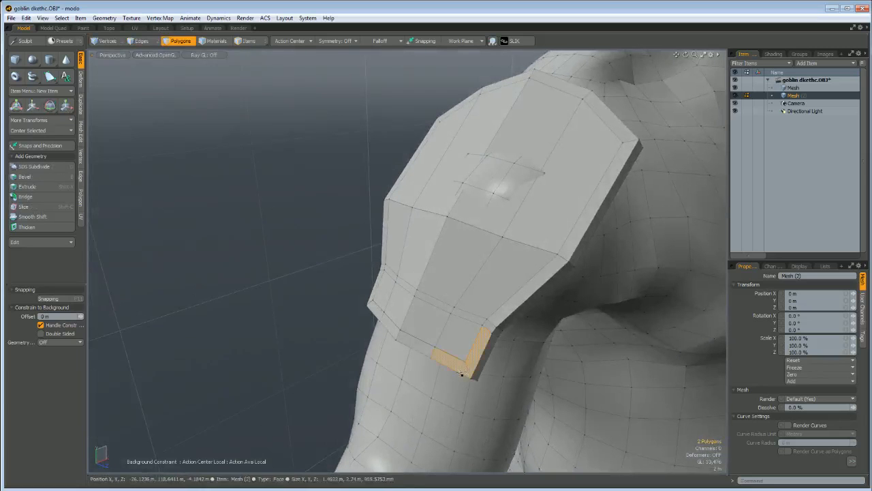
pyautogui.hotkey('alt', 'c')
pyautogui.click(289, 321)
pyautogui.press('q')
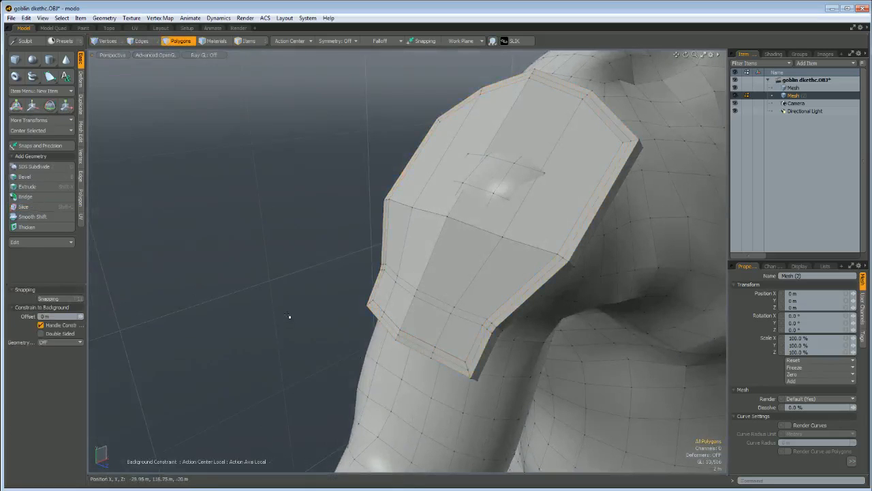
# Preview the plate with subdivision smoothing, then run Mesh Cleanup on it with all options enabled
pyautogui.press('Tab')
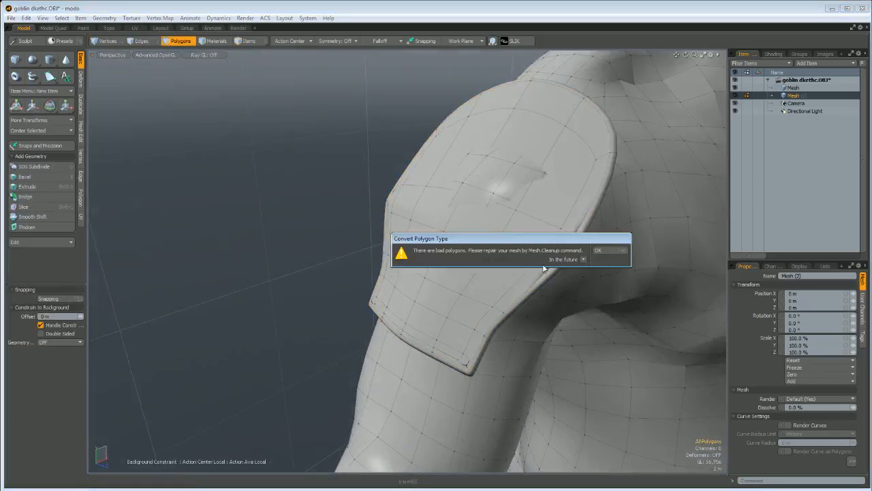
pyautogui.click(599, 254)
pyautogui.press('Tab')
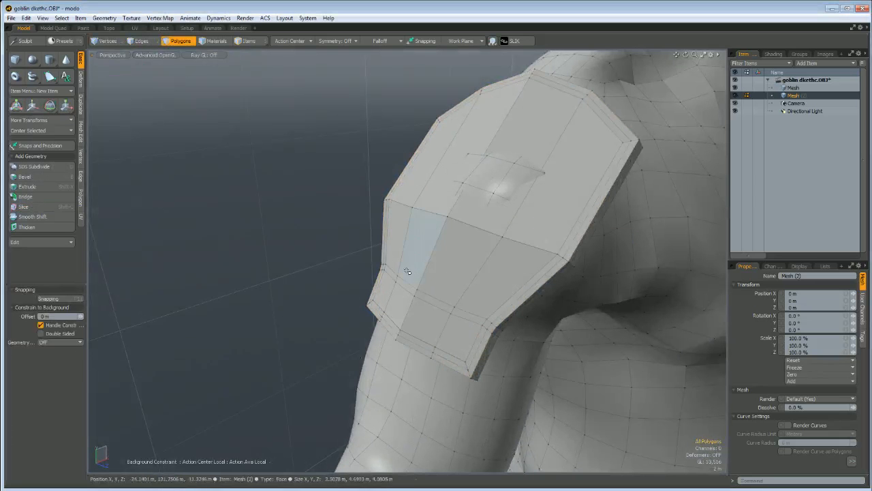
pyautogui.keyDown('alt'); pyautogui.moveTo(407, 271); pyautogui.dragTo(574, 241); pyautogui.keyUp('alt')
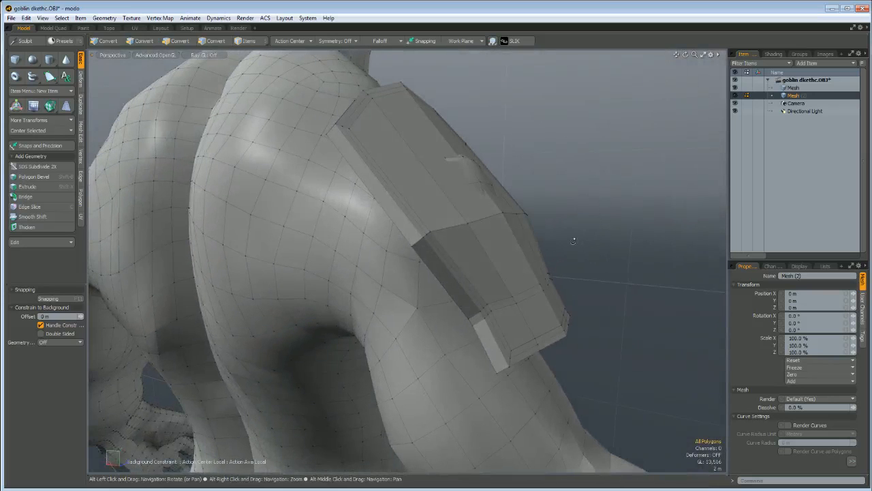
pyautogui.click(190, 17)
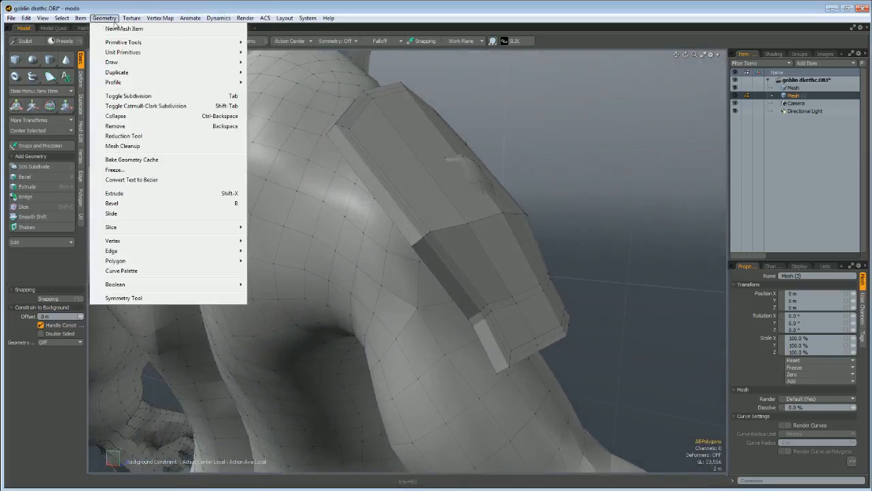
pyautogui.click(129, 146)
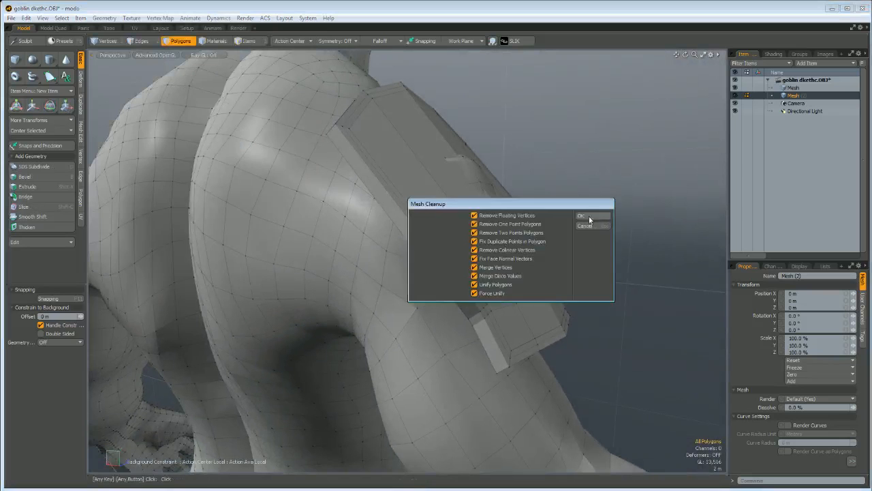
pyautogui.click(589, 217)
pyautogui.click(546, 228)
# Inspect the cleaned-up plate with subdivision smoothing toggled on and off
pyautogui.keyDown('alt'); pyautogui.moveTo(619, 227); pyautogui.dragTo(536, 231); pyautogui.keyUp('alt')
pyautogui.press('Tab')
pyautogui.press('Tab')
pyautogui.press('Tab')
pyautogui.press('Tab')
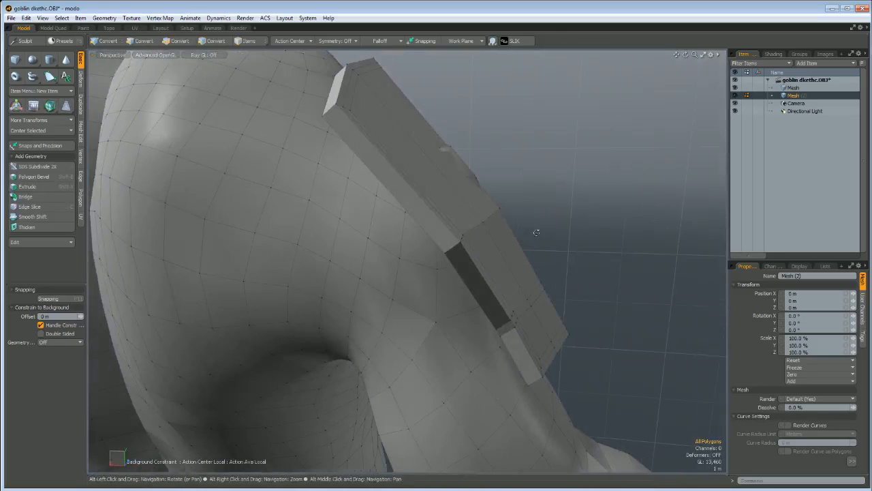
# Loop slice the polygons around the plate's side wall with two symmetric cuts and preview the smoothed result
pyautogui.moveTo(471, 276); pyautogui.dragTo(440, 233)
pyautogui.hotkey('alt', 'c')
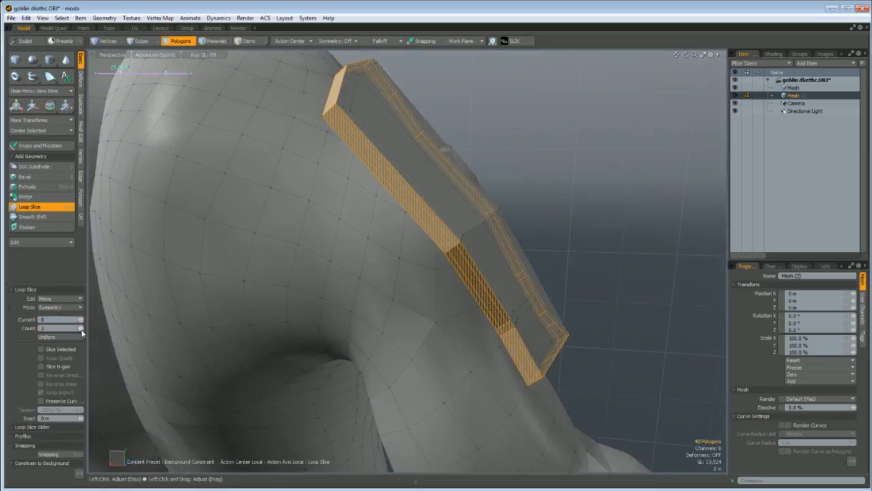
pyautogui.press('space')
pyautogui.click(652, 239)
pyautogui.keyDown('alt'); pyautogui.moveTo(652, 240); pyautogui.dragTo(694, 225); pyautogui.keyUp('alt')
pyautogui.press('Tab')
pyautogui.press('Tab')
# Select all 16 polygons inside the outer face's border and bevel them with a 280 mm inset
pyautogui.keyDown('alt'); pyautogui.moveTo(584, 224); pyautogui.dragTo(469, 253); pyautogui.keyUp('alt')
pyautogui.press('3')
pyautogui.moveTo(545, 259)
pyautogui.mouseDown()
pyautogui.moveTo(539, 202)
pyautogui.moveTo(400, 189)
pyautogui.moveTo(431, 270)
pyautogui.moveTo(503, 263)
pyautogui.mouseUp()
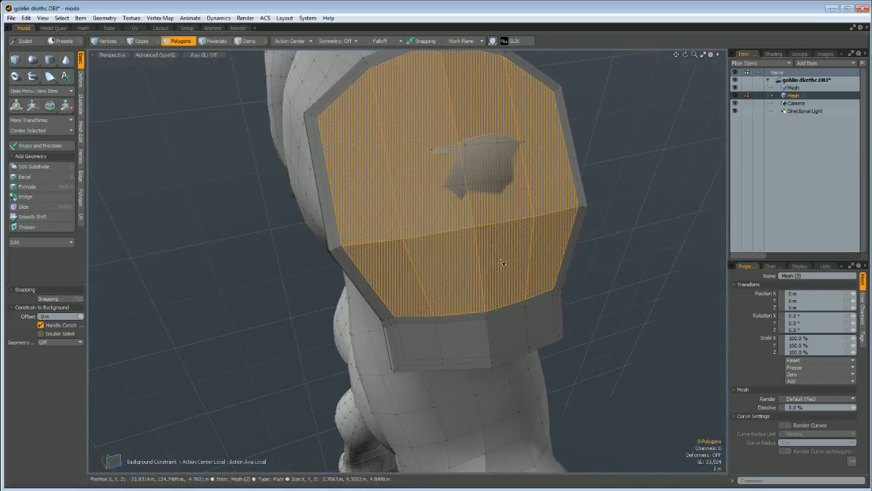
pyautogui.moveTo(535, 293)
pyautogui.mouseDown()
pyautogui.moveTo(514, 330)
pyautogui.moveTo(426, 331)
pyautogui.mouseUp()
pyautogui.moveTo(595, 310); pyautogui.dragTo(504, 279, button='middle')
pyautogui.press('b')
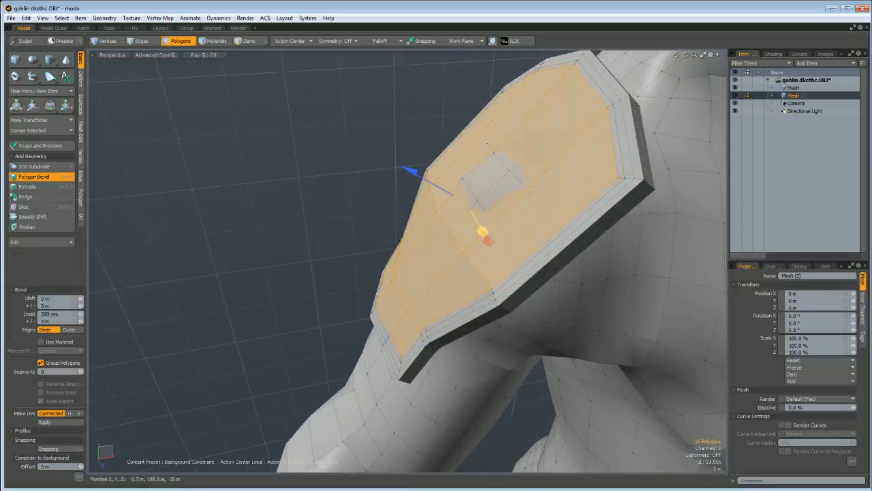
# Try raising the inset face with a 1.86 m bevel shift and transforming the raised polygons
pyautogui.keyDown('shift'); pyautogui.click(387, 203); pyautogui.keyUp('shift')
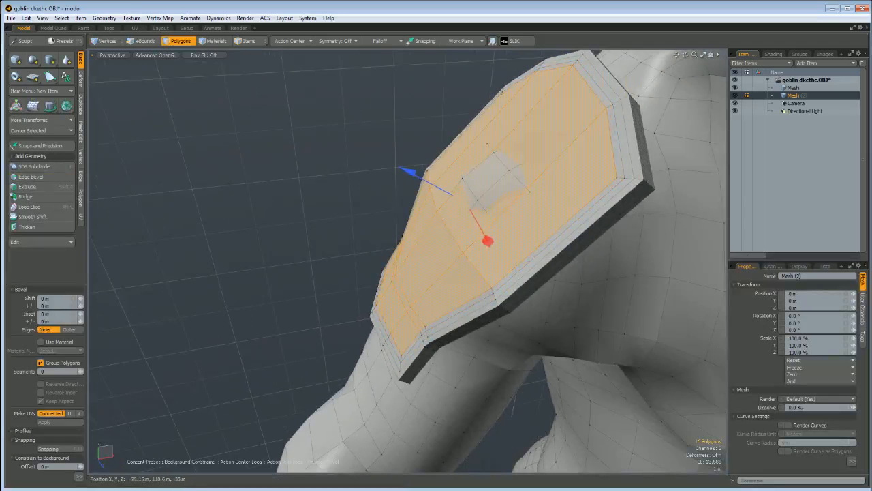
pyautogui.keyDown('shift'); pyautogui.click(412, 172); pyautogui.keyUp('shift')
pyautogui.moveTo(412, 171); pyautogui.dragTo(382, 188)
pyautogui.hotkey('ctrl', 'z')
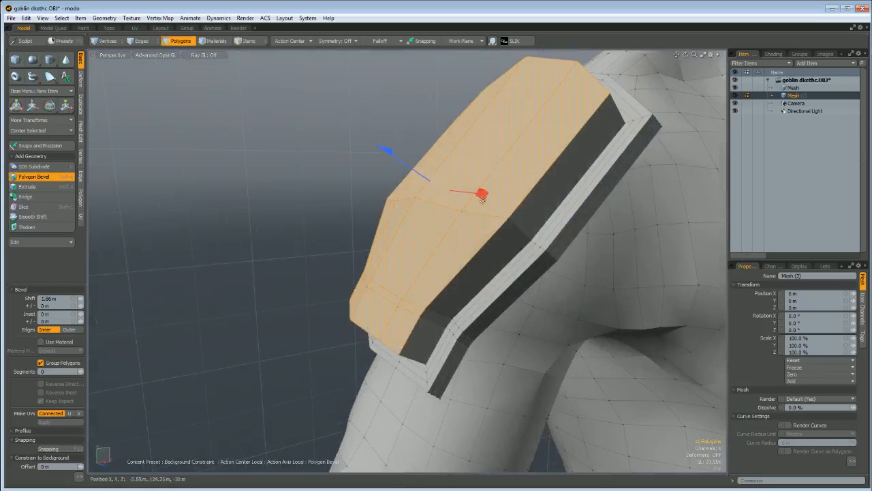
pyautogui.press('y')
pyautogui.moveTo(445, 188); pyautogui.dragTo(426, 189)
pyautogui.keyDown('alt'); pyautogui.moveTo(384, 230); pyautogui.dragTo(372, 261); pyautogui.keyUp('alt')
pyautogui.press('space')
pyautogui.click(589, 274)
# Preview the raised face with subdivision smoothing, then undo the raise and its transform
pyautogui.press('Tab')
pyautogui.press('Tab')
pyautogui.hotkey('ctrl', 'z')
pyautogui.hotkey('ctrl', 'z')
pyautogui.hotkey('ctrl', 'z')
pyautogui.hotkey('ctrl', 'z')
pyautogui.hotkey('ctrl', 'z')
pyautogui.press('b')
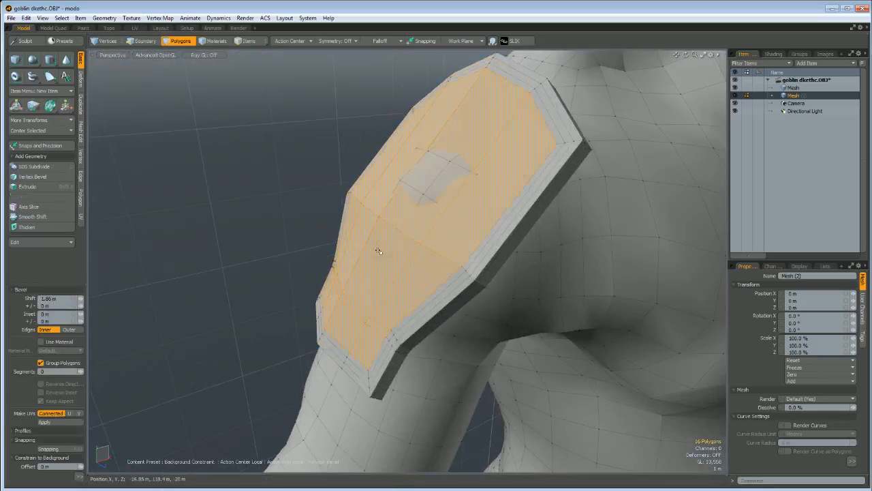
pyautogui.press('space')
# Bevel the eight outer face polygons above the lower band twice to inset them and raise a central panel
pyautogui.moveTo(378, 263)
pyautogui.keyDown('alt'); pyautogui.mouseDown()
pyautogui.moveTo(478, 245)
pyautogui.moveTo(452, 210)
pyautogui.moveTo(339, 230)
pyautogui.moveTo(331, 214)
pyautogui.moveTo(456, 242)
pyautogui.mouseUp(); pyautogui.keyUp('alt')
pyautogui.press('b')
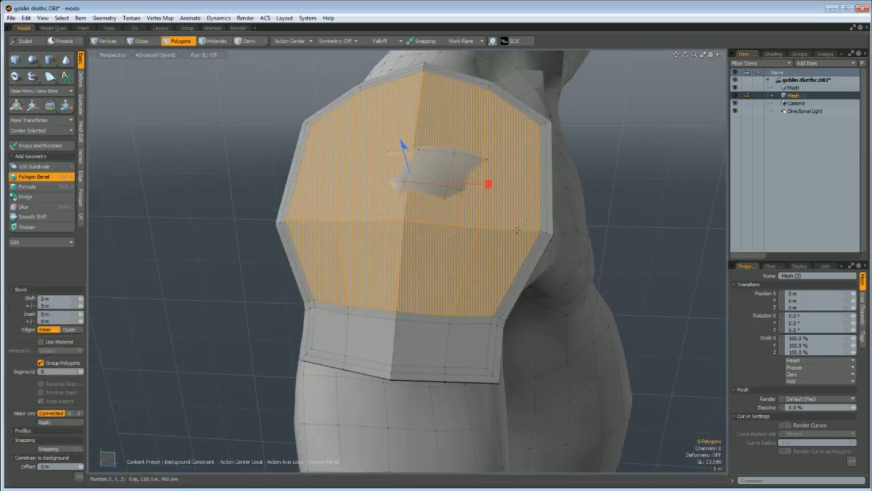
pyautogui.moveTo(473, 183); pyautogui.dragTo(336, 127)
pyautogui.keyDown('shift'); pyautogui.click(434, 182); pyautogui.keyUp('shift')
# Scale the raised central panel, deselect it and preview the plate with subdivision smoothing
pyautogui.press('r')
pyautogui.moveTo(401, 168); pyautogui.dragTo(490, 230)
pyautogui.press('space')
pyautogui.click(576, 200)
pyautogui.press('Tab')
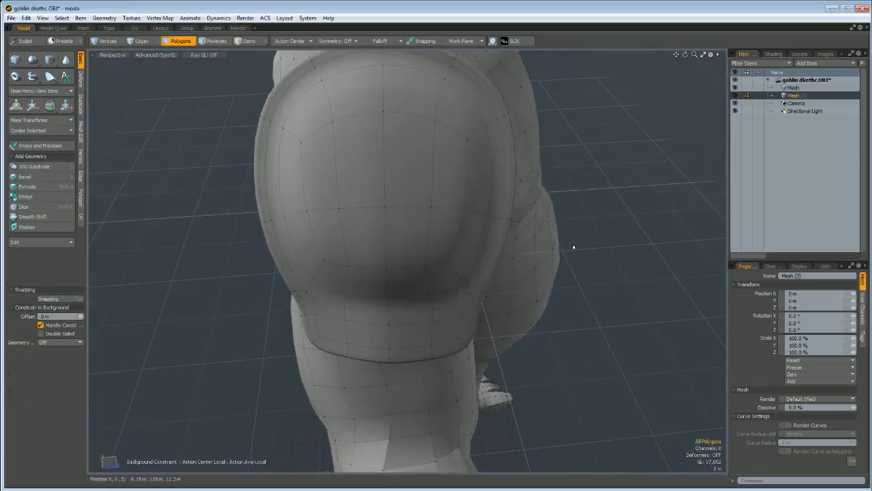
pyautogui.press('Tab')
# Try shifting the vertices of the plate's lower rim edge against the upper arm and deselect them
pyautogui.moveTo(577, 236)
pyautogui.keyDown('alt'); pyautogui.mouseDown()
pyautogui.moveTo(579, 287)
pyautogui.moveTo(577, 253)
pyautogui.mouseUp(); pyautogui.keyUp('alt')
pyautogui.press('1')
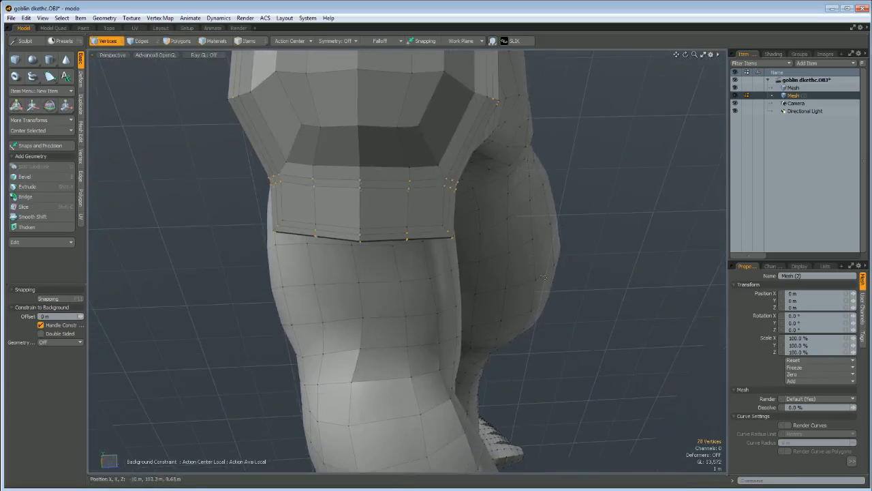
pyautogui.moveTo(174, 227); pyautogui.dragTo(177, 273, button='right')
pyautogui.moveTo(128, 251); pyautogui.dragTo(128, 255, button='right')
pyautogui.moveTo(131, 262)
pyautogui.keyDown('alt'); pyautogui.mouseDown()
pyautogui.moveTo(262, 261)
pyautogui.moveTo(268, 236)
pyautogui.moveTo(348, 294)
pyautogui.mouseUp(); pyautogui.keyUp('alt')
pyautogui.press('w')
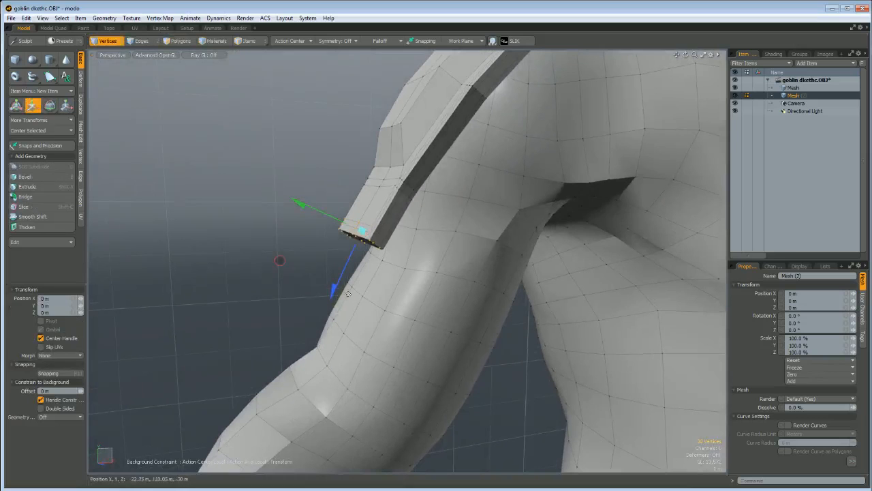
pyautogui.moveTo(277, 267); pyautogui.dragTo(365, 249)
pyautogui.press('q')
pyautogui.click(502, 276)
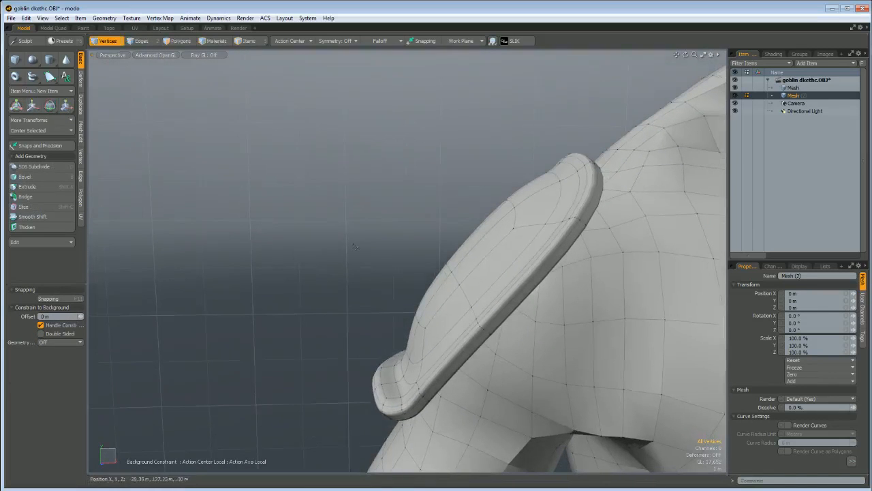
# Try moving the row of vertices across the plate's middle by about 1.28 m in Y and preview it with subdivision smoothing
pyautogui.press('Tab')
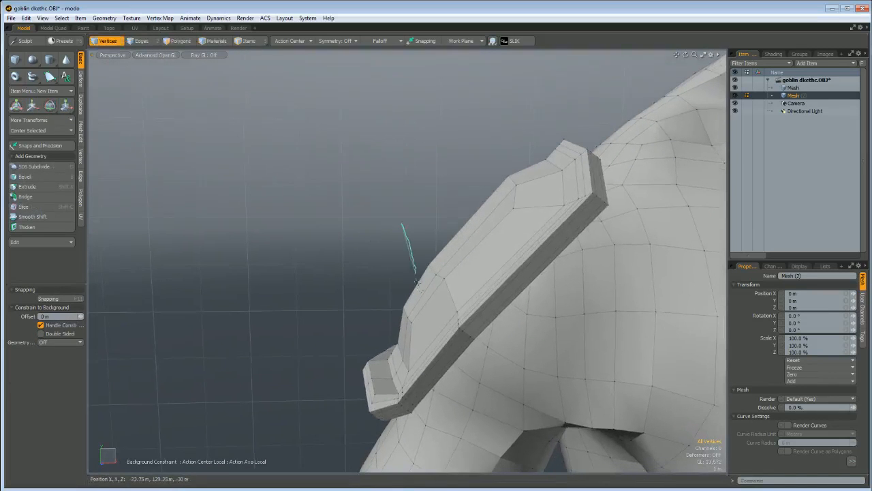
pyautogui.press('w')
pyautogui.keyDown('alt'); pyautogui.moveTo(489, 305); pyautogui.dragTo(366, 244); pyautogui.keyUp('alt')
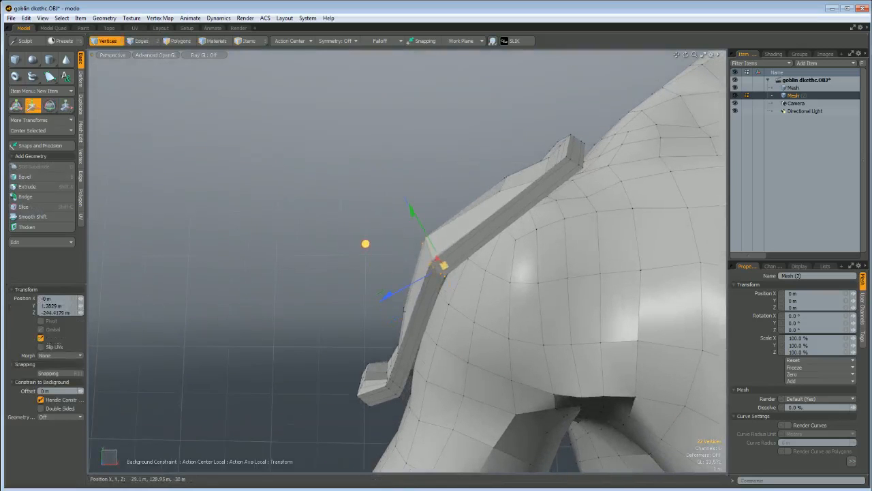
pyautogui.press('space')
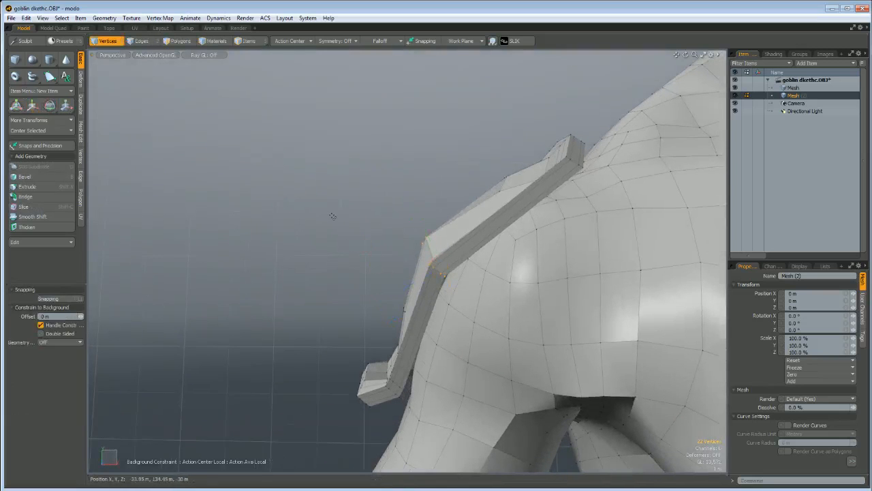
pyautogui.press('Tab')
pyautogui.keyDown('alt'); pyautogui.moveTo(342, 219); pyautogui.dragTo(343, 288); pyautogui.keyUp('alt')
pyautogui.keyDown('alt'); pyautogui.scroll(-6, 388, 273); pyautogui.keyUp('alt')
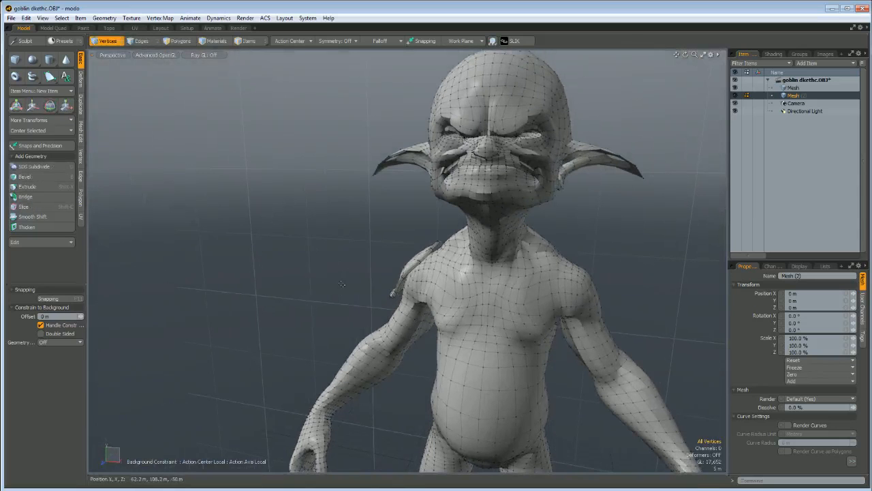
# Delete the entire shoulder plate, check the bare shoulder, then undo the deletion and clear the selection
pyautogui.keyDown('alt'); pyautogui.moveTo(311, 265); pyautogui.dragTo(625, 261); pyautogui.keyUp('alt')
pyautogui.keyDown('alt'); pyautogui.moveTo(552, 265); pyautogui.dragTo(553, 224, button='right'); pyautogui.keyUp('alt')
pyautogui.press('1')
pyautogui.press('2')
pyautogui.press('3')
pyautogui.doubleClick(327, 293)
pyautogui.click(327, 293)
pyautogui.doubleClick(327, 293)
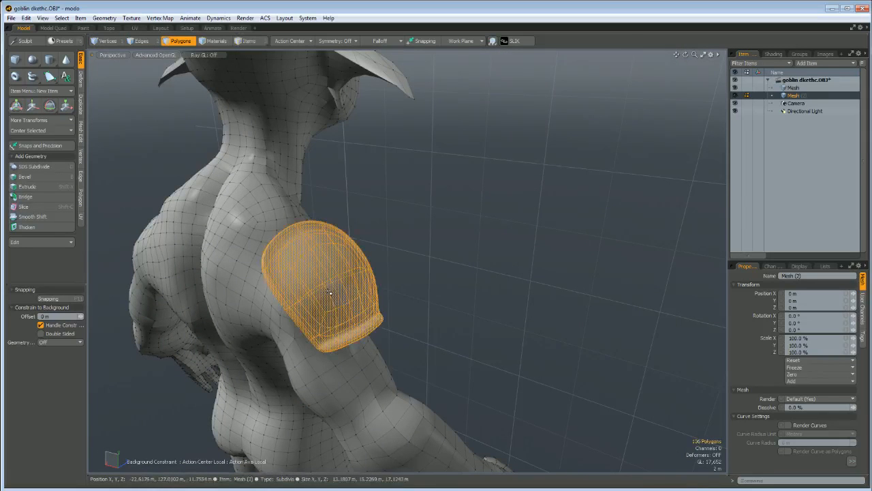
pyautogui.press('Delete')
pyautogui.keyDown('alt'); pyautogui.moveTo(563, 253); pyautogui.dragTo(368, 245); pyautogui.keyUp('alt')
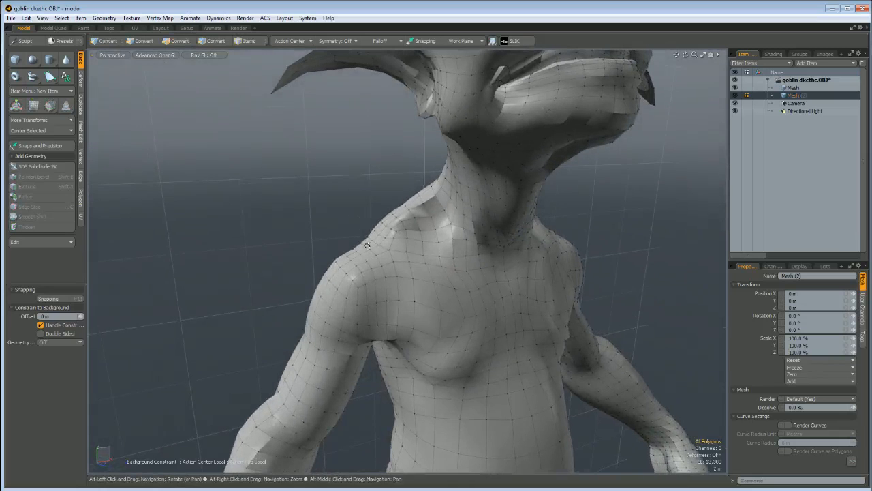
pyautogui.hotkey('ctrl', 'z')
pyautogui.click(368, 247)
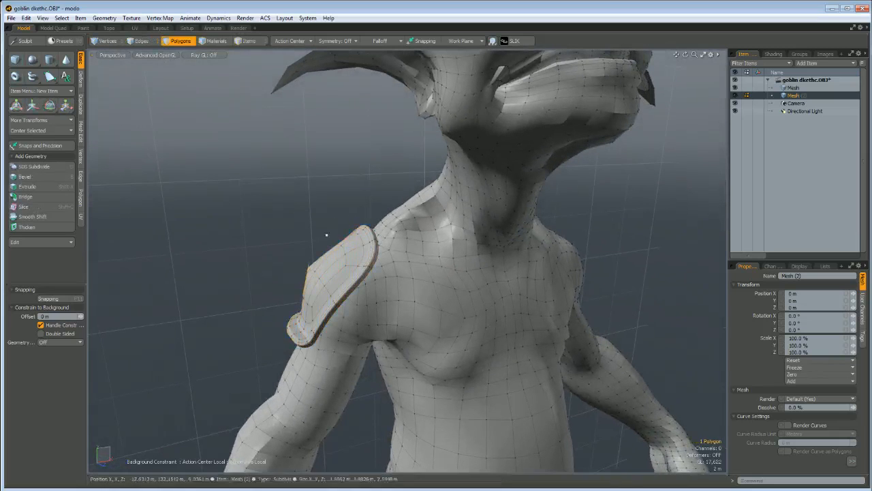
pyautogui.click(312, 230)
# Turn off the plate's subdivision smoothing and try scaling the entire plate uniformly to 149%
pyautogui.press('Tab')
pyautogui.keyDown('alt'); pyautogui.moveTo(313, 232); pyautogui.dragTo(414, 289); pyautogui.keyUp('alt')
pyautogui.press('3')
pyautogui.doubleClick(382, 281)
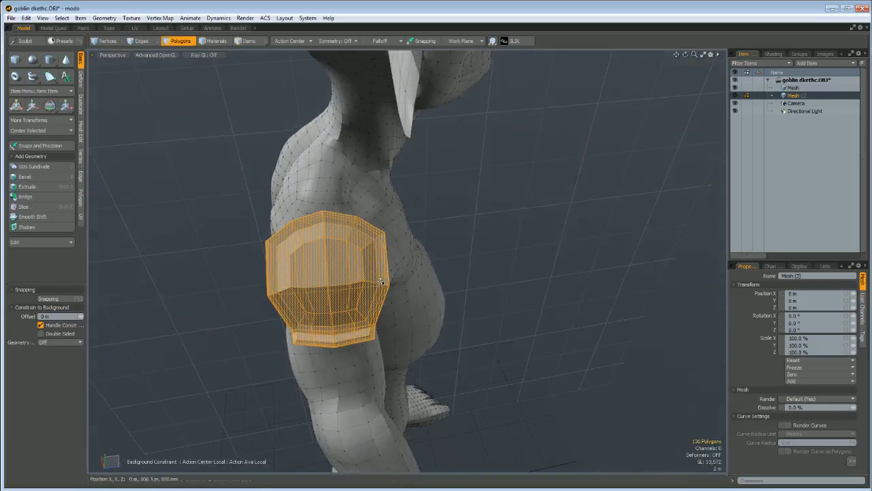
pyautogui.press('r')
pyautogui.moveTo(334, 281); pyautogui.dragTo(369, 282)
pyautogui.keyDown('alt'); pyautogui.moveTo(478, 314); pyautogui.dragTo(524, 178); pyautogui.keyUp('alt')
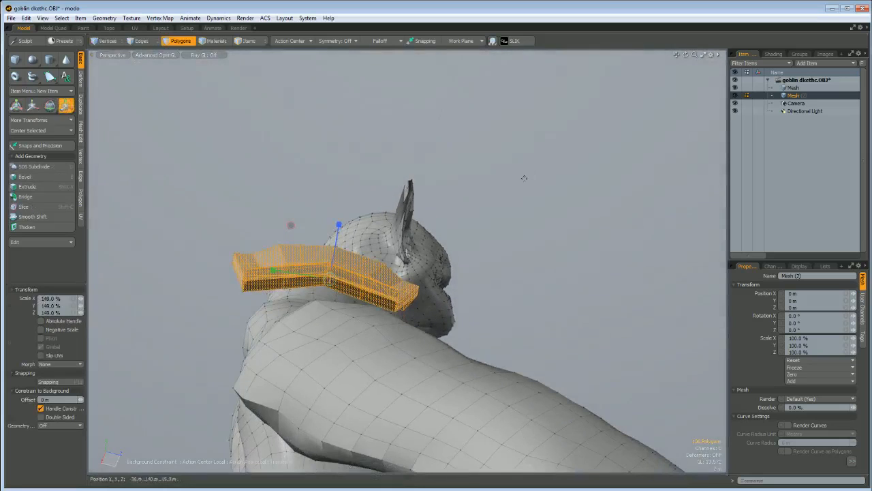
pyautogui.press('space')
# Try wrapping the plate's front side around the shoulder by moving its vertices about -2.62 m in Z
pyautogui.press('space')
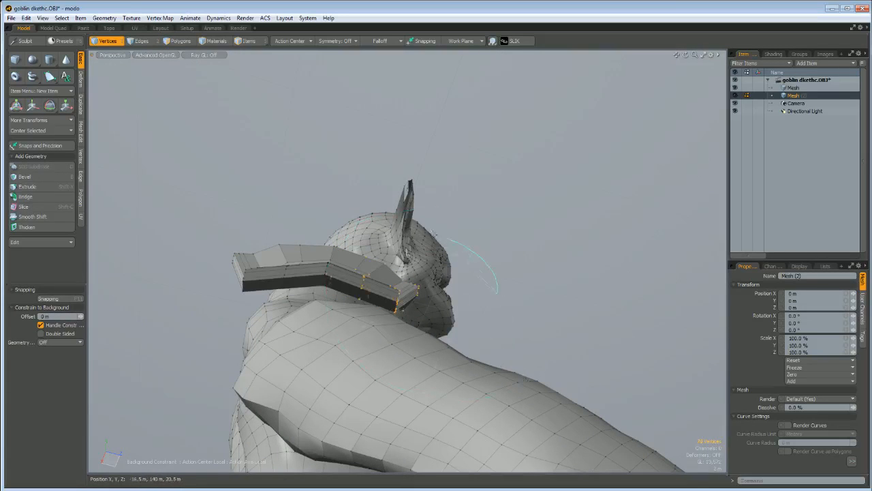
pyautogui.keyDown('alt'); pyautogui.moveTo(376, 388); pyautogui.dragTo(541, 297); pyautogui.keyUp('alt')
pyautogui.press('w')
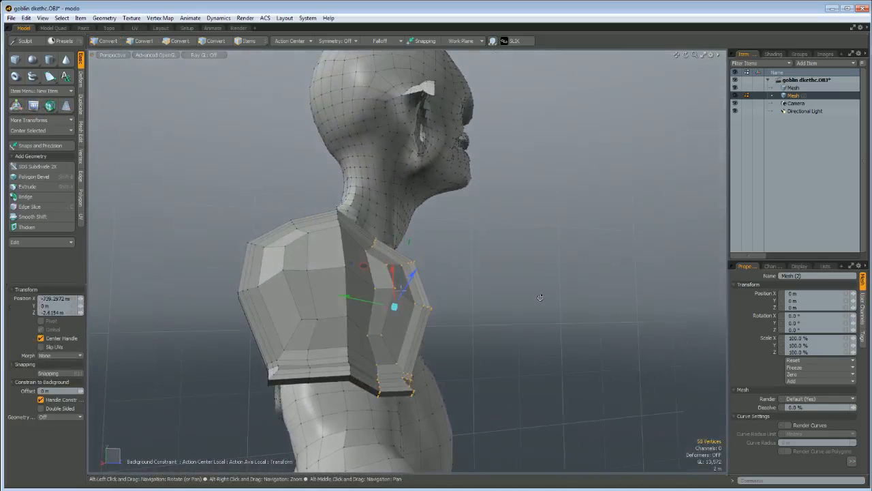
pyautogui.press('space')
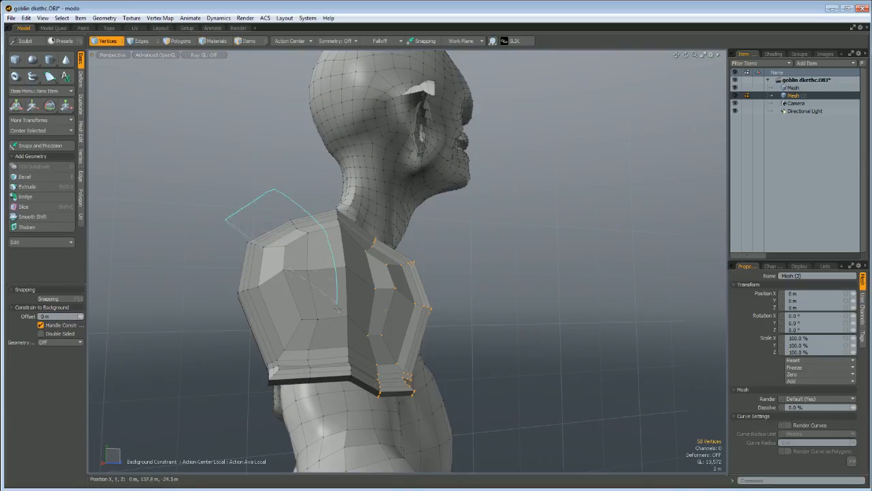
# Try moving the vertices on the plate's back side around the shoulder and preview the plate with subdivision smoothing
pyautogui.press('w')
pyautogui.keyDown('alt'); pyautogui.moveTo(185, 263); pyautogui.dragTo(293, 280); pyautogui.keyUp('alt')
pyautogui.keyDown('alt'); pyautogui.moveTo(424, 295); pyautogui.dragTo(317, 333); pyautogui.keyUp('alt')
pyautogui.press('space')
pyautogui.press('Tab')
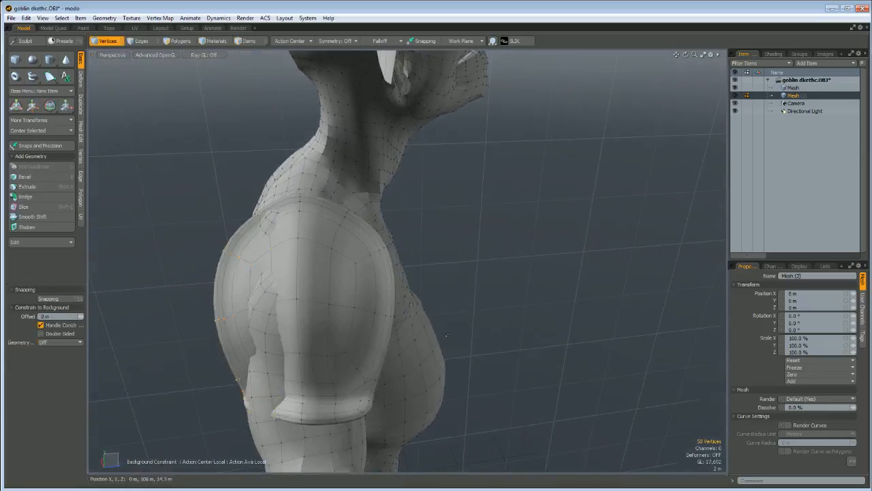
pyautogui.keyDown('alt'); pyautogui.moveTo(490, 318); pyautogui.dragTo(352, 306); pyautogui.keyUp('alt')
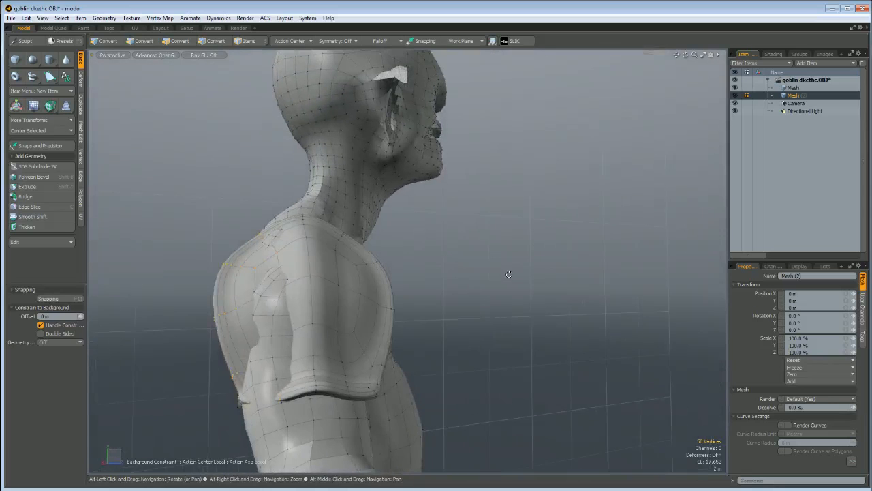
# Try repositioning the entire plate over the shoulder by about 2.13 m in Y and 2.21 m in Z
pyautogui.press('2')
pyautogui.press('3')
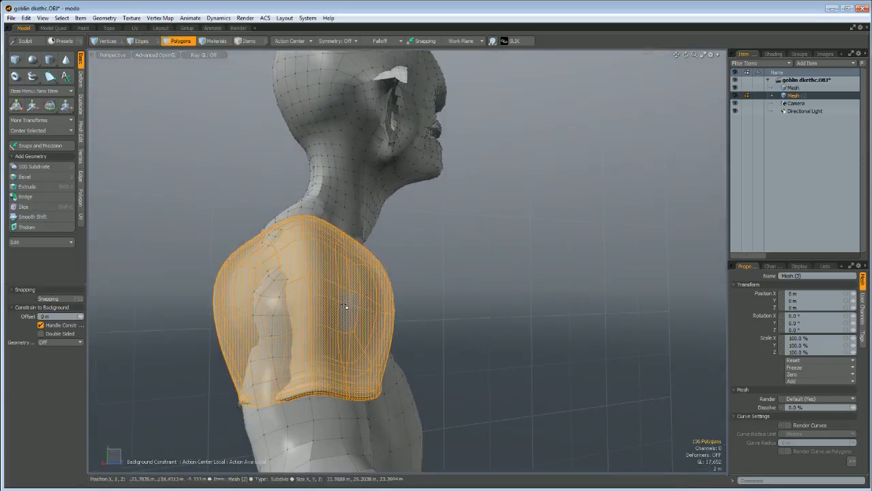
pyautogui.press('w')
pyautogui.keyDown('alt'); pyautogui.moveTo(347, 308); pyautogui.dragTo(341, 274); pyautogui.keyUp('alt')
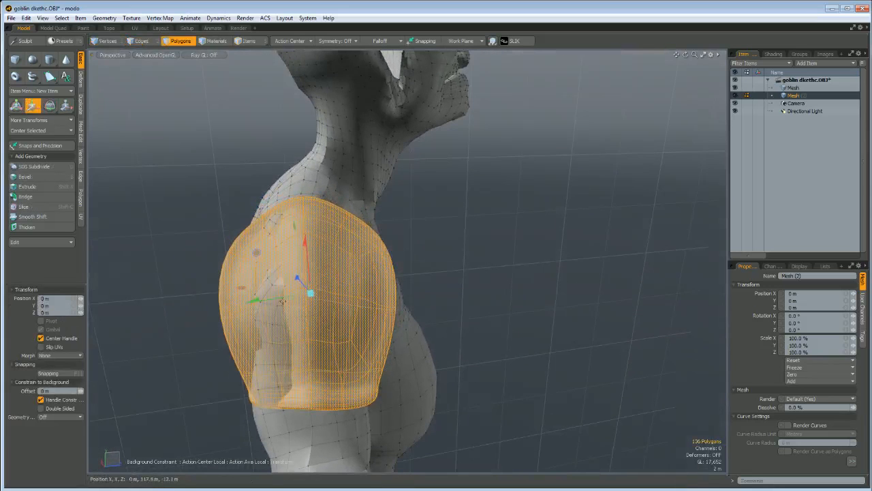
pyautogui.moveTo(278, 302); pyautogui.dragTo(198, 290)
pyautogui.moveTo(256, 270); pyautogui.dragTo(241, 261)
pyautogui.keyDown('alt'); pyautogui.moveTo(265, 213); pyautogui.dragTo(418, 315); pyautogui.keyUp('alt')
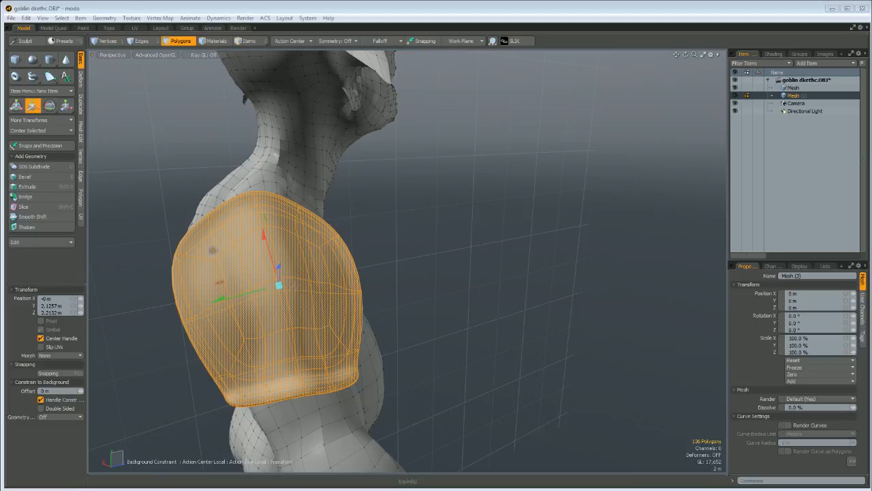
pyautogui.keyDown('alt'); pyautogui.moveTo(458, 212); pyautogui.dragTo(440, 220); pyautogui.keyUp('alt')
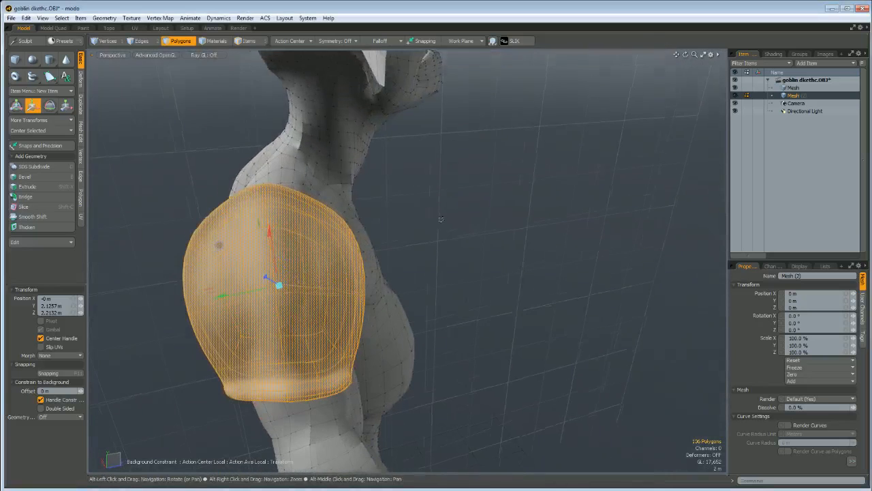
# Undo the repositioning of the entire plate
pyautogui.hotkey('ctrl', 'z')
pyautogui.hotkey('ctrl', 'z')
pyautogui.hotkey('ctrl', 'z')
pyautogui.hotkey('ctrl', 'z')
pyautogui.hotkey('ctrl', 'z')
pyautogui.hotkey('ctrl', 'z')
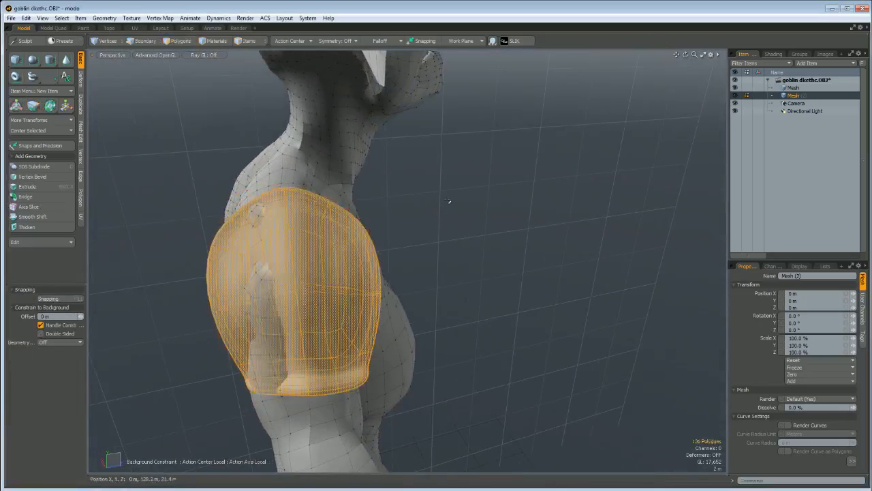
pyautogui.hotkey('ctrl', 'shift', 'z')
# Select the whole shoulder plate and delete it
pyautogui.press('2')
pyautogui.press('3')
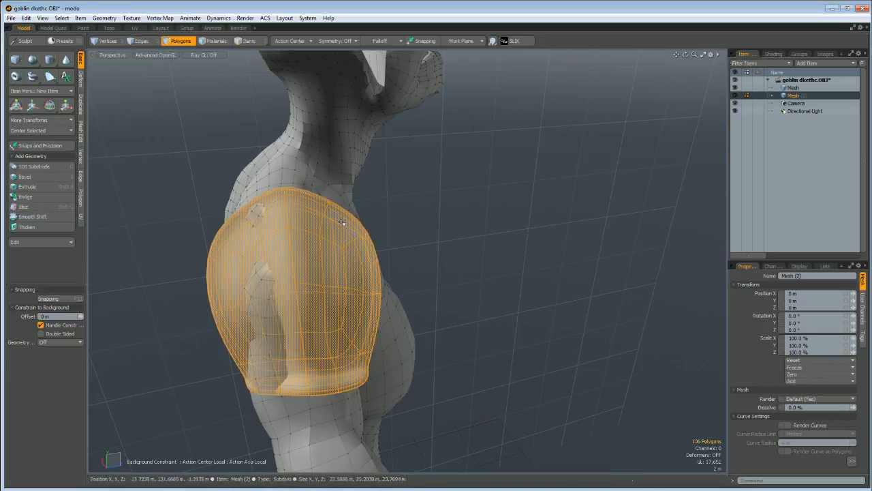
pyautogui.press('Delete')
pyautogui.keyDown('alt'); pyautogui.moveTo(415, 208); pyautogui.dragTo(253, 130); pyautogui.keyUp('alt')
pyautogui.keyDown('alt'); pyautogui.moveTo(252, 130); pyautogui.dragTo(358, 129, button='middle'); pyautogui.keyUp('alt')
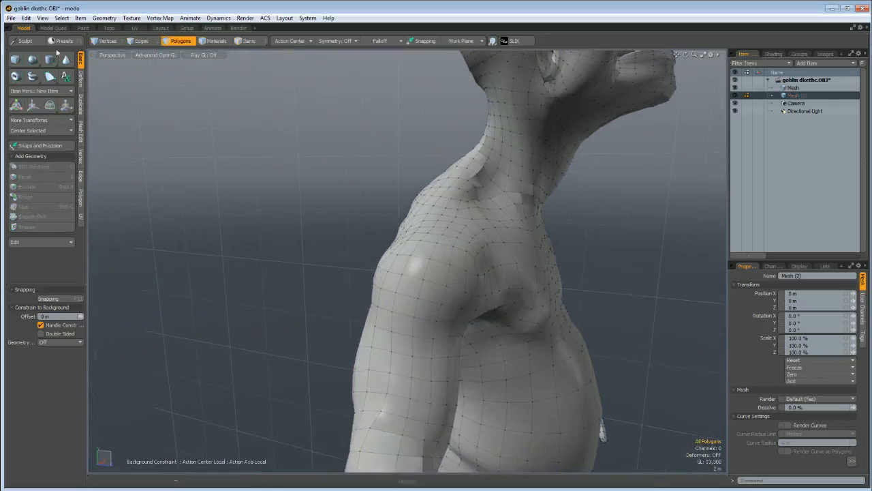
# Try creating a sphere behind the goblin with radii of about 21.76 m, 19.82 m and 20.37 m
pyautogui.click(33, 60)
pyautogui.keyDown('alt'); pyautogui.moveTo(187, 194); pyautogui.dragTo(221, 293); pyautogui.keyUp('alt')
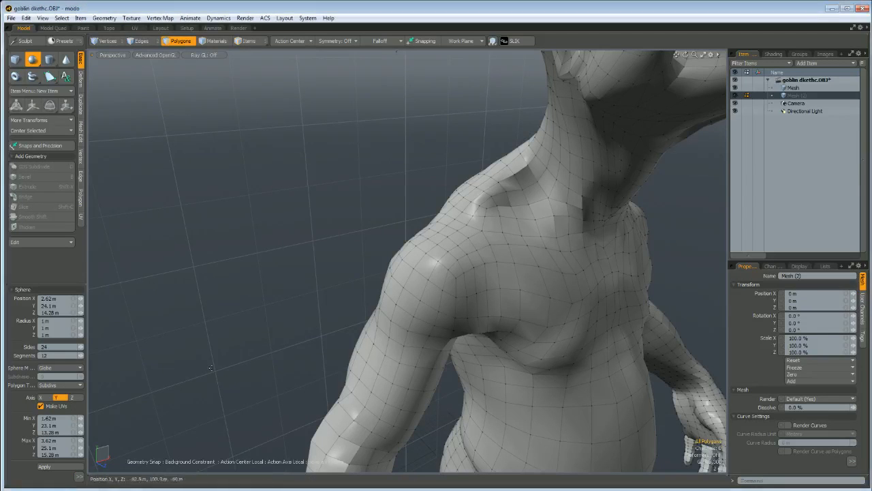
pyautogui.moveTo(407, 313); pyautogui.dragTo(317, 397)
pyautogui.moveTo(298, 230); pyautogui.dragTo(298, 222)
pyautogui.keyDown('alt'); pyautogui.moveTo(242, 303); pyautogui.dragTo(331, 319); pyautogui.keyUp('alt')
pyautogui.moveTo(403, 293); pyautogui.dragTo(507, 330)
pyautogui.keyDown('alt'); pyautogui.moveTo(330, 415); pyautogui.dragTo(304, 294); pyautogui.keyUp('alt')
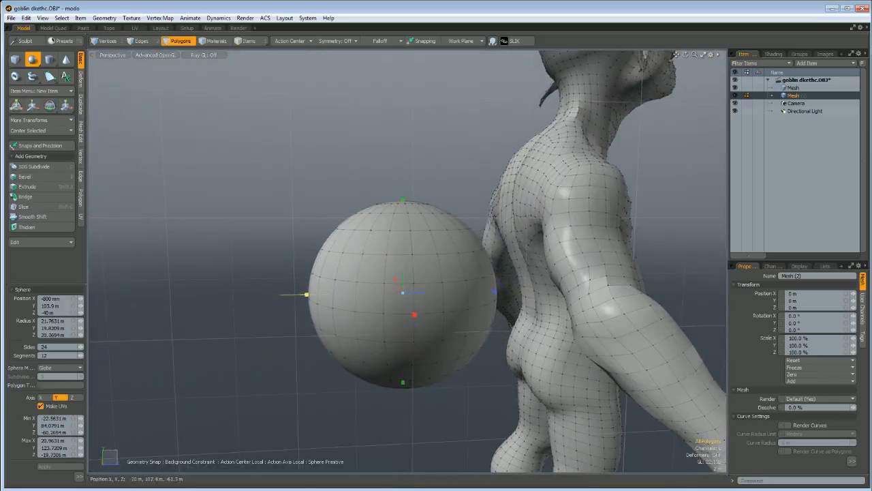
# Try adjusting the sphere's X radius to about 21.16 m and Z radius to about 21.17 m, then undo the sphere and drop the tool
pyautogui.keyDown('alt'); pyautogui.moveTo(233, 315); pyautogui.dragTo(420, 444); pyautogui.keyUp('alt')
pyautogui.moveTo(399, 392); pyautogui.dragTo(399, 397)
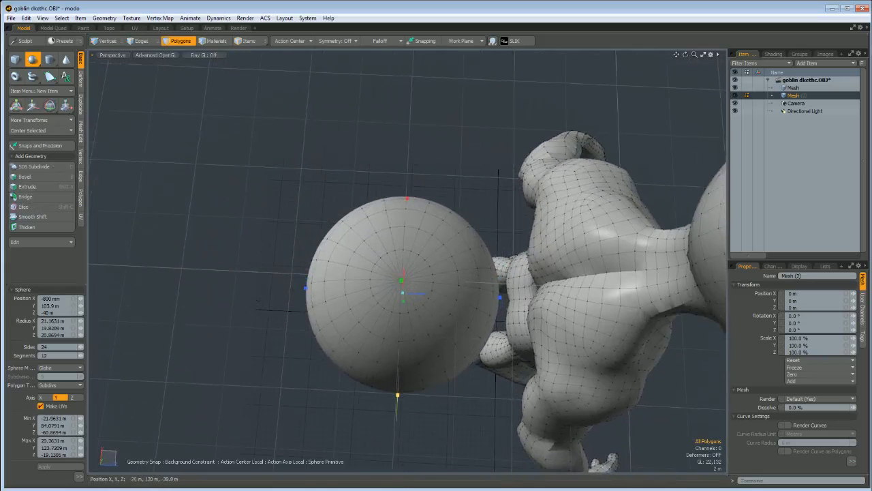
pyautogui.moveTo(306, 291); pyautogui.dragTo(291, 261)
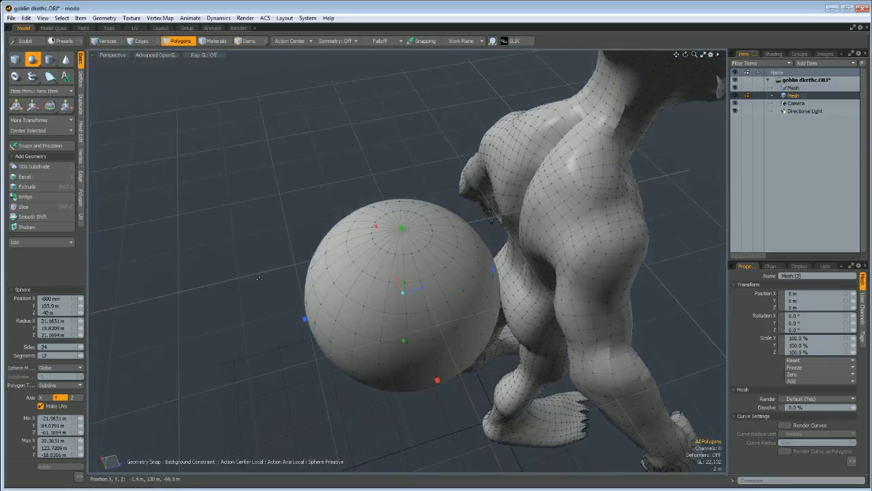
pyautogui.keyDown('ctrl'); pyautogui.moveTo(258, 279); pyautogui.dragTo(256, 279); pyautogui.keyUp('ctrl')
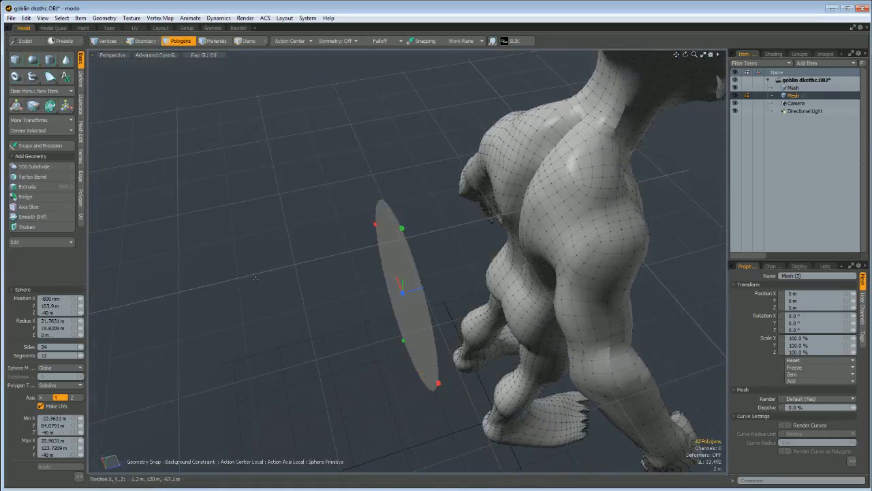
pyautogui.hotkey('ctrl', 'z')
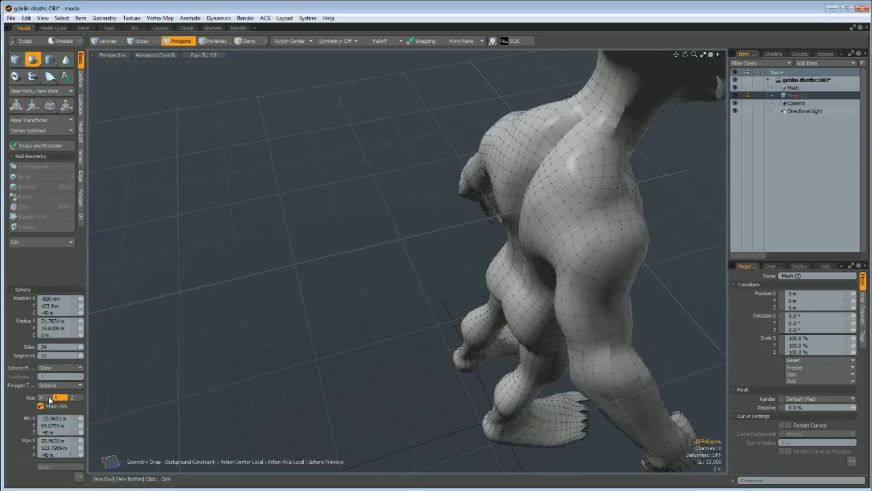
pyautogui.press('space')
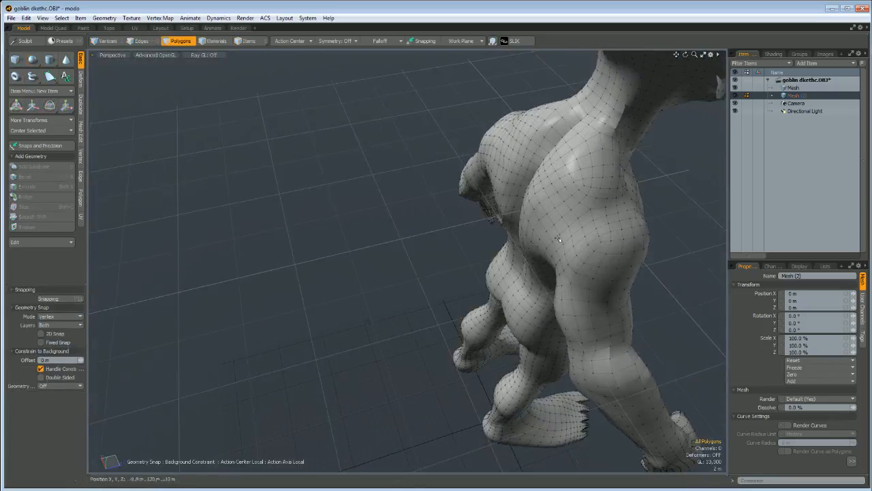
# Switch to ZBrush with the goblin sculpt
pyautogui.keyDown('alt'); pyautogui.moveTo(559, 239); pyautogui.dragTo(453, 255); pyautogui.keyUp('alt')
pyautogui.hotkey('alt', 'Tab')
pyautogui.hotkey('alt', 'Tab')
pyautogui.hotkey('alt', 'Tab')
pyautogui.hotkey('alt', 'Tab')
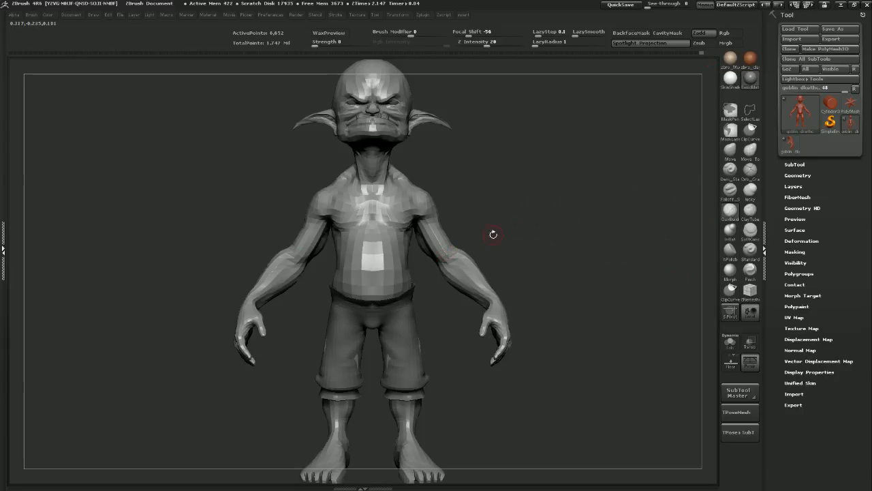
# Lower the goblin body's subdivision level, hide everything except the feet, and isolate them from the other subtools in solo mode
pyautogui.moveTo(578, 186); pyautogui.dragTo(375, 188)
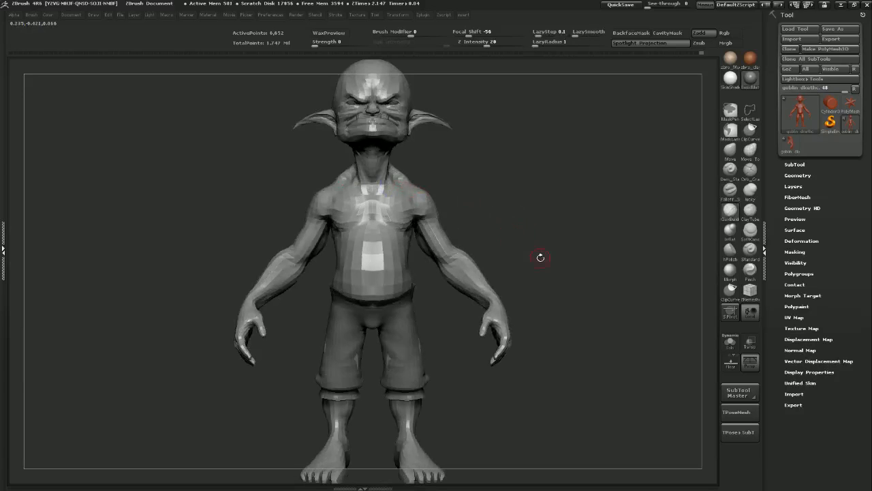
pyautogui.moveTo(546, 191); pyautogui.dragTo(588, 192)
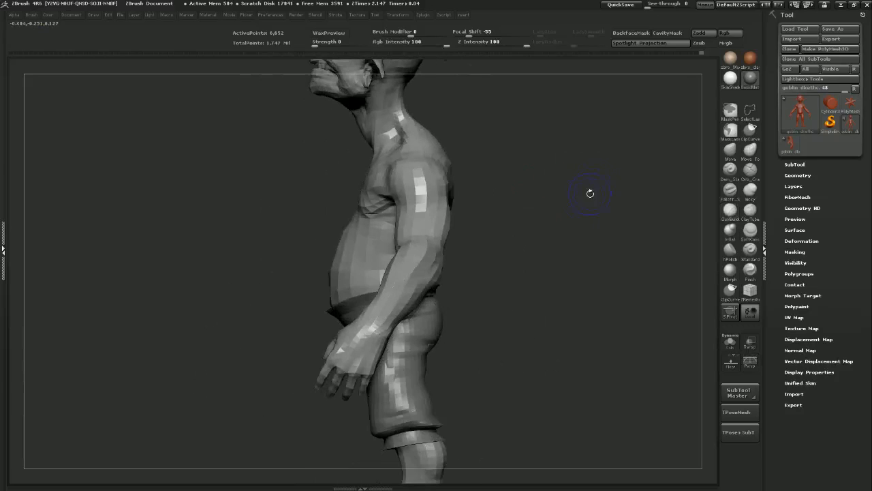
pyautogui.keyDown('alt'); pyautogui.moveTo(557, 265); pyautogui.dragTo(665, 242); pyautogui.keyUp('alt')
pyautogui.moveTo(606, 279)
pyautogui.mouseDown()
pyautogui.moveTo(615, 253)
pyautogui.moveTo(606, 290)
pyautogui.moveTo(577, 244)
pyautogui.moveTo(550, 243)
pyautogui.moveTo(630, 231)
pyautogui.moveTo(584, 321)
pyautogui.moveTo(540, 297)
pyautogui.moveTo(532, 229)
pyautogui.mouseUp()
pyautogui.click(728, 154)
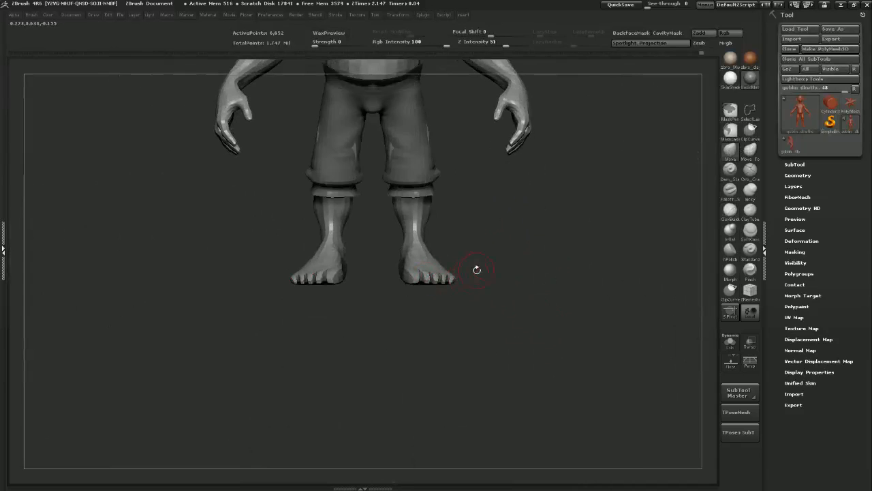
pyautogui.hotkey('shift', 'd')
pyautogui.keyDown('shift'); pyautogui.moveTo(421, 313); pyautogui.dragTo(481, 289); pyautogui.keyUp('shift')
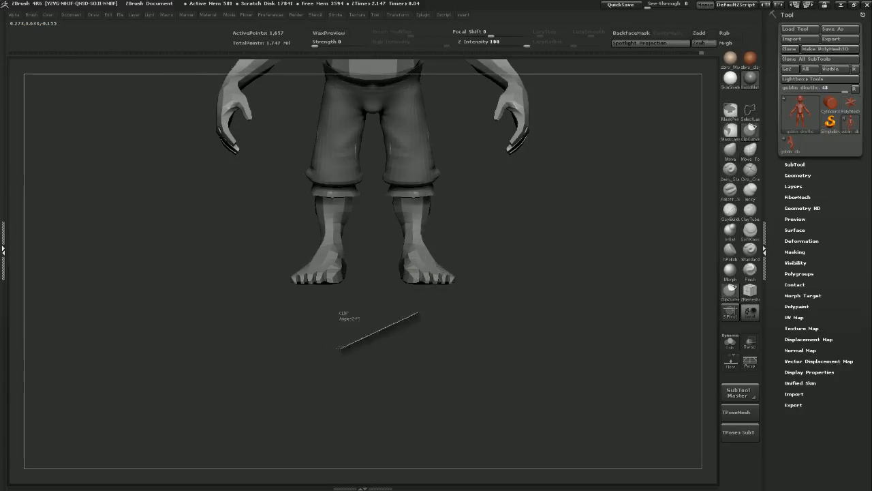
pyautogui.moveTo(413, 319)
pyautogui.keyDown('ctrl'); pyautogui.keyDown('shift'); pyautogui.mouseDown()
pyautogui.moveTo(497, 302)
pyautogui.moveTo(409, 236)
pyautogui.moveTo(411, 318)
pyautogui.mouseUp(); pyautogui.keyUp('shift'); pyautogui.keyUp('ctrl')
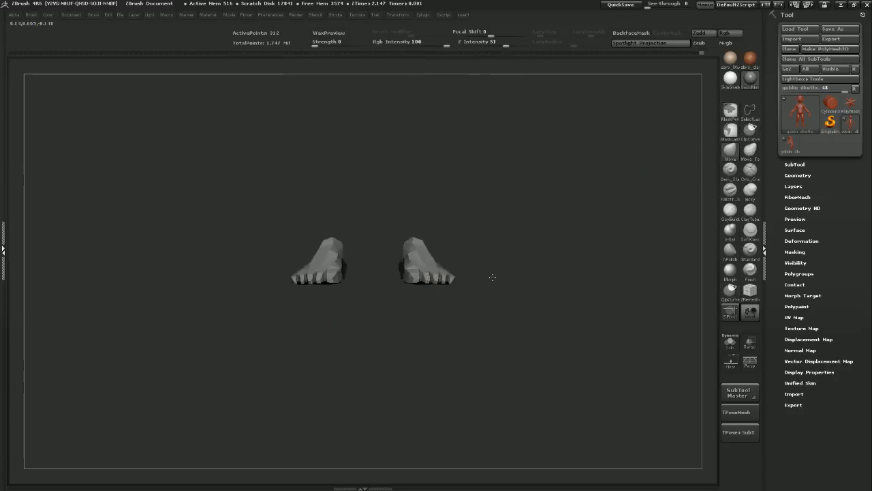
pyautogui.moveTo(492, 276); pyautogui.dragTo(555, 245)
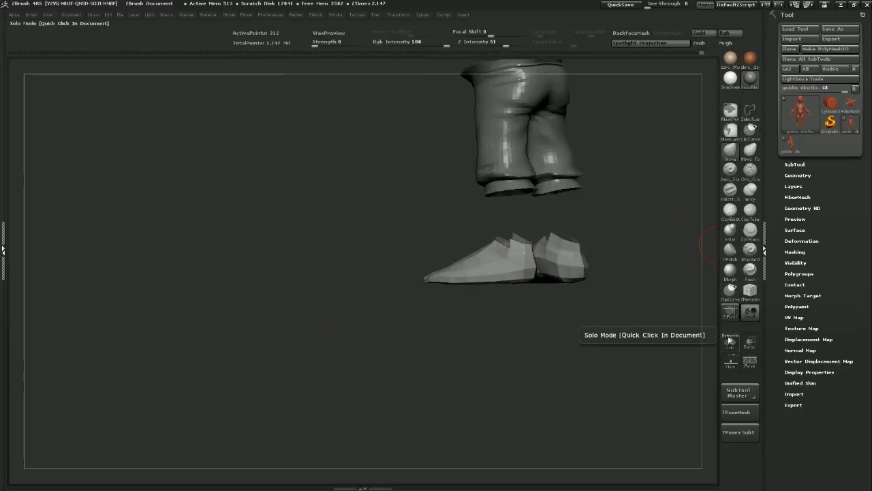
pyautogui.click(729, 339)
# Adjust the tip of the foot's smallest toe, lifting its underside slightly with a resized Move Topological brush
pyautogui.keyDown('alt'); pyautogui.moveTo(586, 376); pyautogui.dragTo(583, 399); pyautogui.keyUp('alt')
pyautogui.moveTo(537, 380); pyautogui.dragTo(613, 374)
pyautogui.keyDown('alt'); pyautogui.moveTo(570, 334); pyautogui.dragTo(569, 368); pyautogui.keyUp('alt')
pyautogui.moveTo(625, 356); pyautogui.dragTo(578, 343)
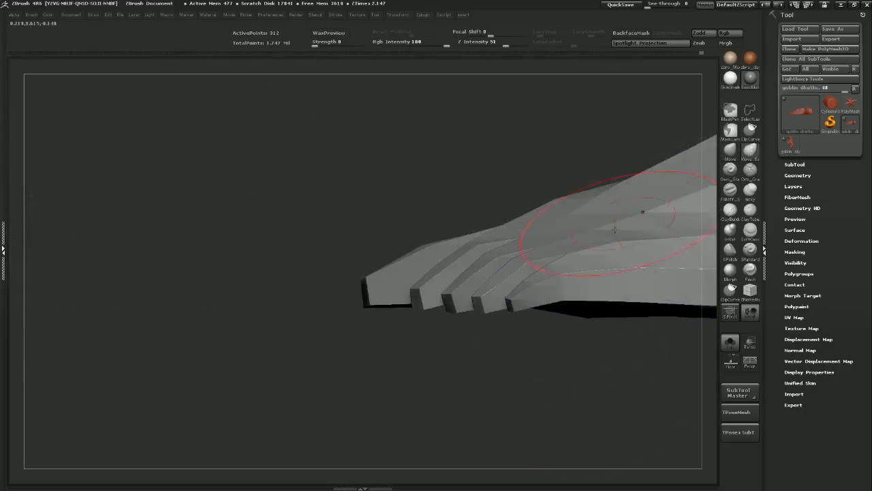
pyautogui.moveTo(525, 296); pyautogui.dragTo(522, 289)
pyautogui.keyDown('alt'); pyautogui.moveTo(569, 350); pyautogui.dragTo(481, 369); pyautogui.keyUp('alt')
pyautogui.press('s')
pyautogui.moveTo(471, 314); pyautogui.dragTo(430, 312)
pyautogui.moveTo(404, 371); pyautogui.dragTo(488, 362)
pyautogui.moveTo(408, 327); pyautogui.dragTo(407, 321)
pyautogui.moveTo(407, 300); pyautogui.dragTo(406, 293)
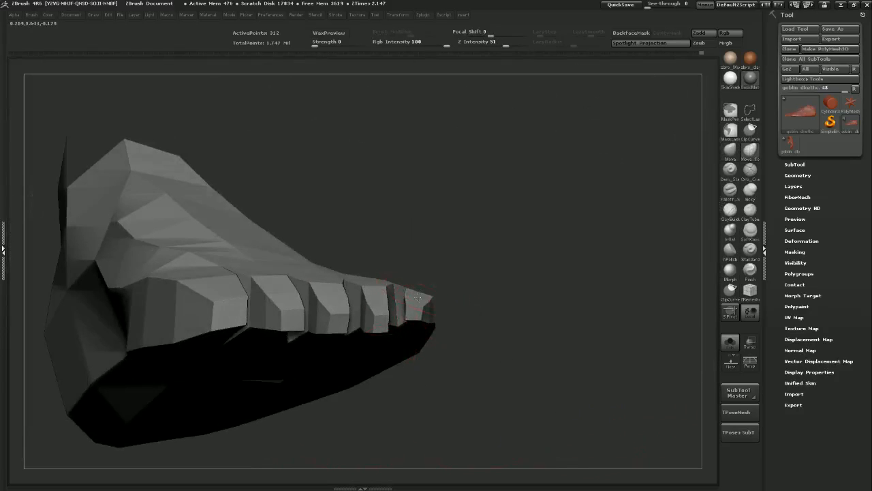
# Raise the undersides of the fourth, middle and second toes to bring their tips level with the sole
pyautogui.moveTo(494, 271); pyautogui.dragTo(428, 285)
pyautogui.moveTo(436, 386)
pyautogui.mouseDown()
pyautogui.moveTo(503, 374)
pyautogui.moveTo(506, 390)
pyautogui.mouseUp()
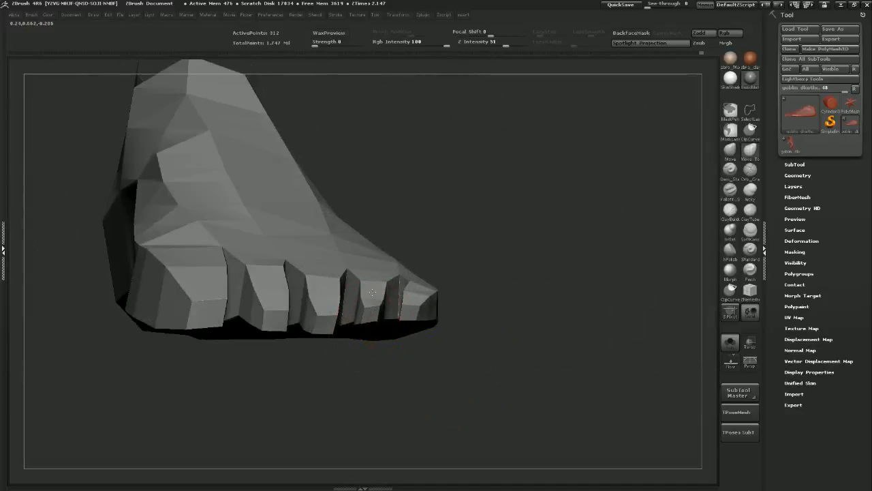
pyautogui.moveTo(323, 315); pyautogui.dragTo(321, 247)
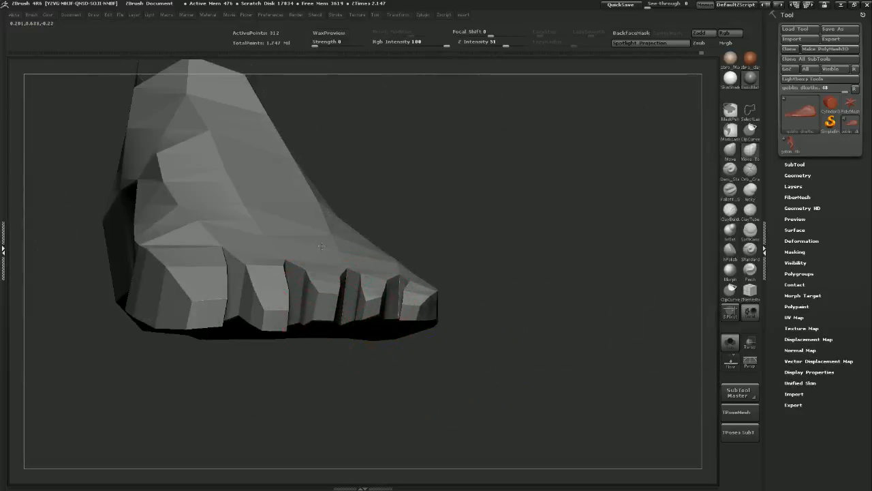
pyautogui.moveTo(272, 321); pyautogui.dragTo(262, 281)
pyautogui.moveTo(282, 312); pyautogui.dragTo(276, 275)
pyautogui.moveTo(516, 186); pyautogui.dragTo(289, 275)
pyautogui.moveTo(242, 301); pyautogui.dragTo(240, 328)
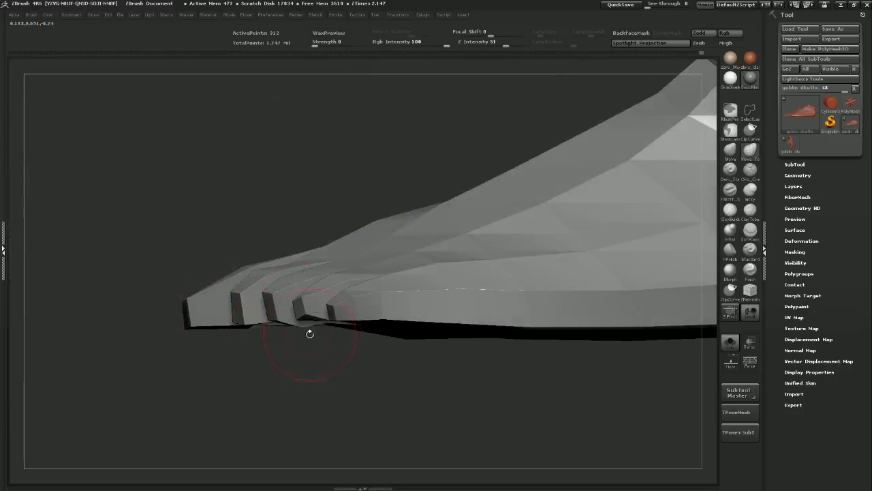
pyautogui.moveTo(310, 350)
pyautogui.mouseDown()
pyautogui.moveTo(396, 377)
pyautogui.moveTo(440, 360)
pyautogui.moveTo(407, 329)
pyautogui.mouseUp()
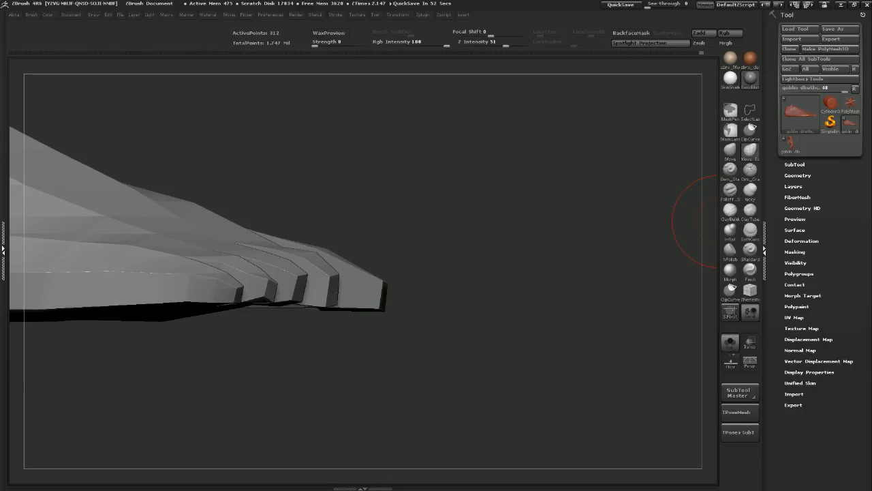
pyautogui.moveTo(481, 253); pyautogui.dragTo(506, 249)
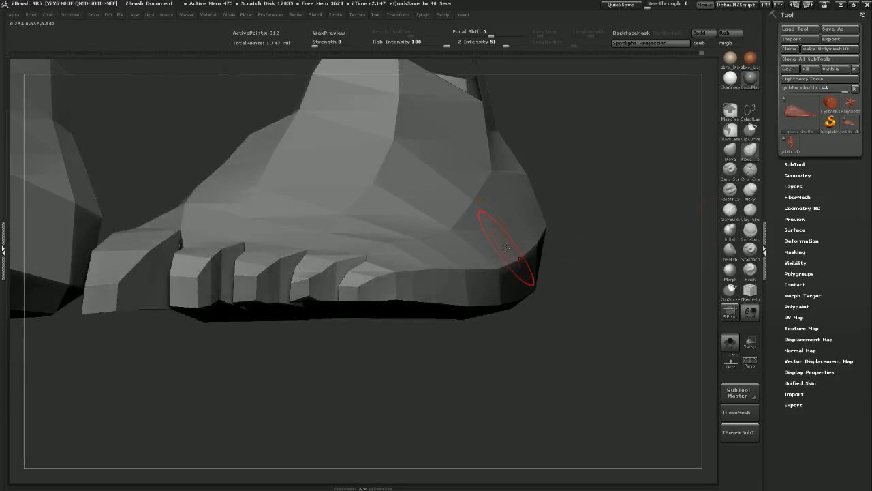
# Preview the reshaped toes one subdivision level higher and return to the lower level
pyautogui.hotkey('ctrl', 'd')
pyautogui.moveTo(541, 329); pyautogui.dragTo(556, 396)
pyautogui.moveTo(462, 360); pyautogui.dragTo(552, 268)
pyautogui.hotkey('shift', 'd')
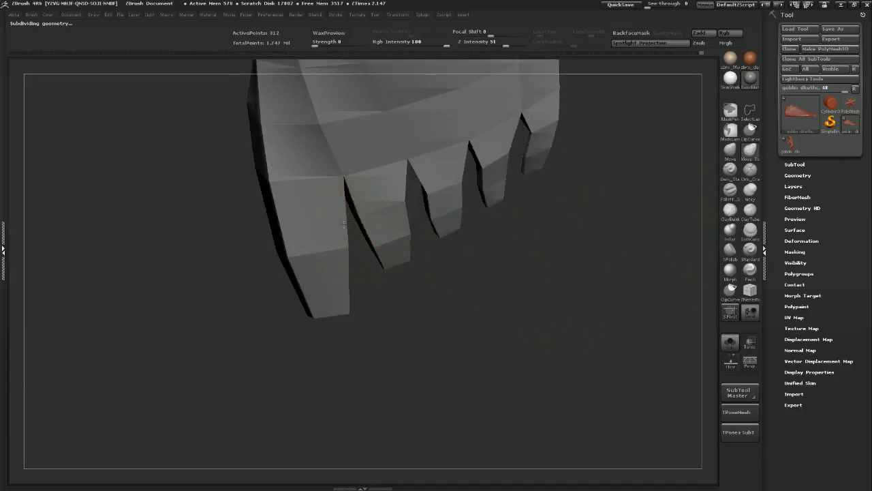
# Widen the second toe by pulling its side edges and tip outward on both the underside and the top
pyautogui.moveTo(402, 204); pyautogui.dragTo(431, 199)
pyautogui.moveTo(407, 228); pyautogui.dragTo(431, 222)
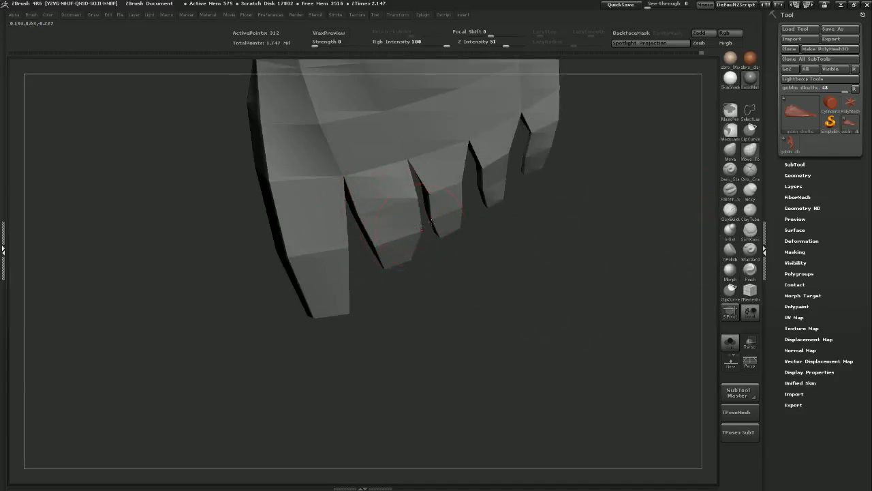
pyautogui.moveTo(406, 263); pyautogui.dragTo(438, 255)
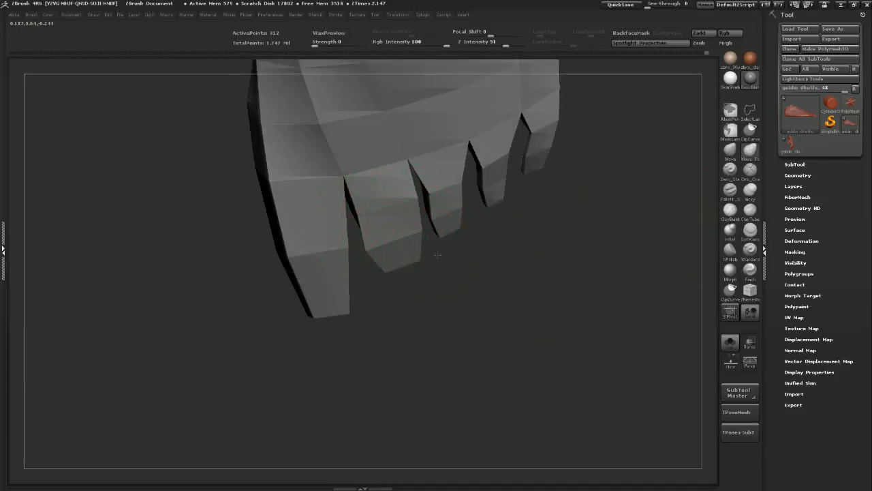
pyautogui.moveTo(432, 155); pyautogui.dragTo(422, 169)
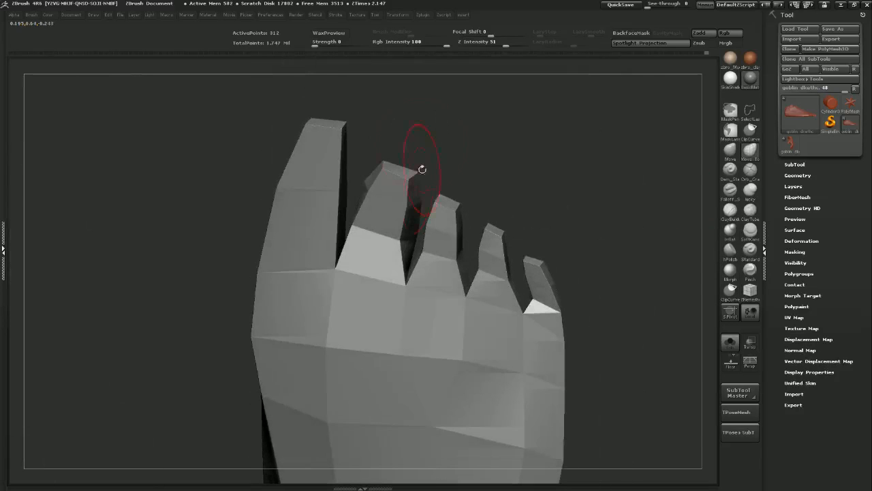
pyautogui.moveTo(402, 210); pyautogui.dragTo(394, 239)
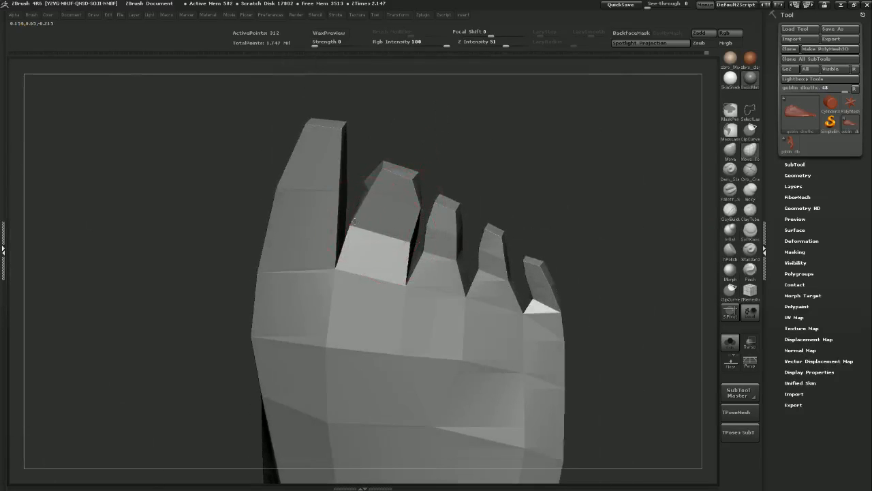
pyautogui.moveTo(407, 178); pyautogui.dragTo(426, 180)
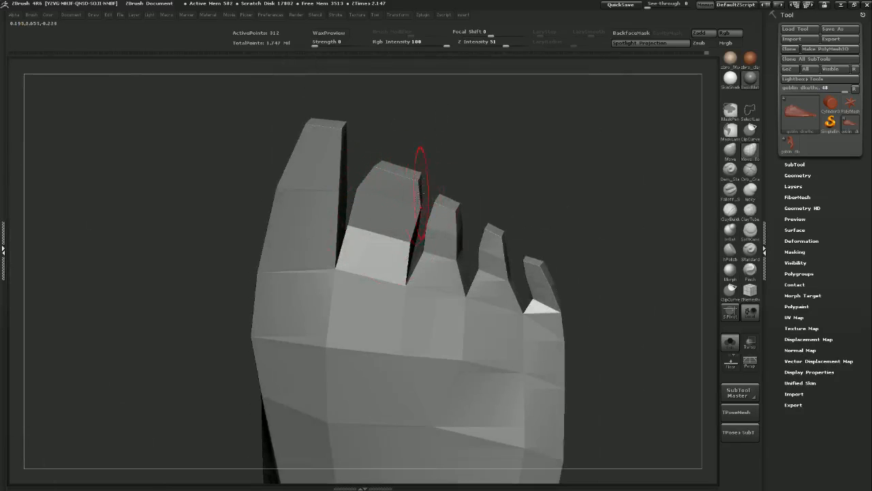
# Widen the middle toe by moving its base, joint and tip edges outward on both sides
pyautogui.keyDown('alt'); pyautogui.moveTo(550, 171); pyautogui.dragTo(545, 225); pyautogui.keyUp('alt')
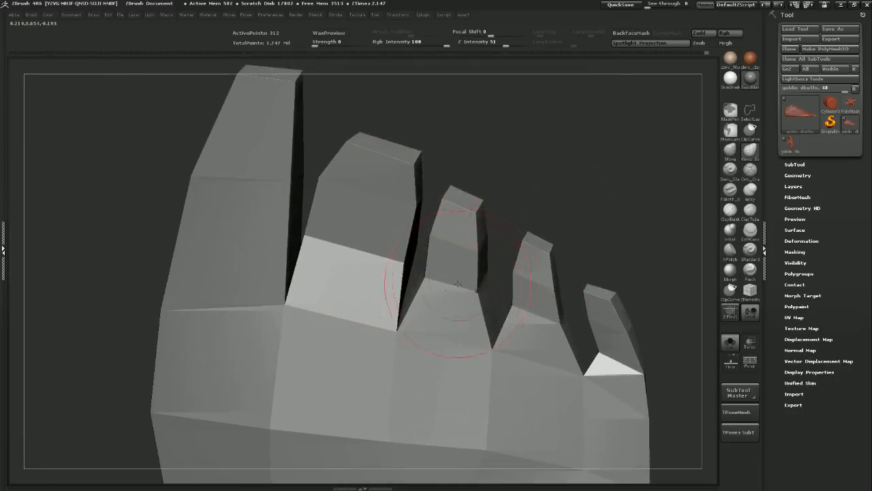
pyautogui.moveTo(398, 262); pyautogui.dragTo(408, 264)
pyautogui.moveTo(477, 289); pyautogui.dragTo(494, 293)
pyautogui.moveTo(486, 252); pyautogui.dragTo(498, 253)
pyautogui.moveTo(427, 234); pyautogui.dragTo(418, 232)
pyautogui.moveTo(443, 201)
pyautogui.mouseDown()
pyautogui.moveTo(433, 196)
pyautogui.moveTo(522, 206)
pyautogui.mouseUp()
pyautogui.moveTo(459, 198); pyautogui.dragTo(451, 197)
# Fill out the middle toe's sides to narrow the gaps to its neighbouring toes
pyautogui.moveTo(511, 172); pyautogui.dragTo(549, 213)
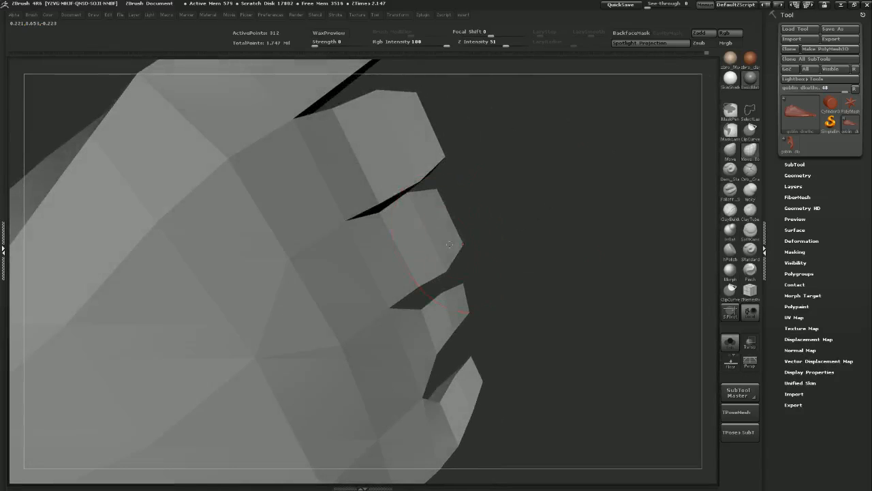
pyautogui.moveTo(525, 143)
pyautogui.mouseDown()
pyautogui.moveTo(446, 246)
pyautogui.moveTo(426, 206)
pyautogui.moveTo(374, 237)
pyautogui.moveTo(364, 268)
pyautogui.moveTo(486, 253)
pyautogui.mouseUp()
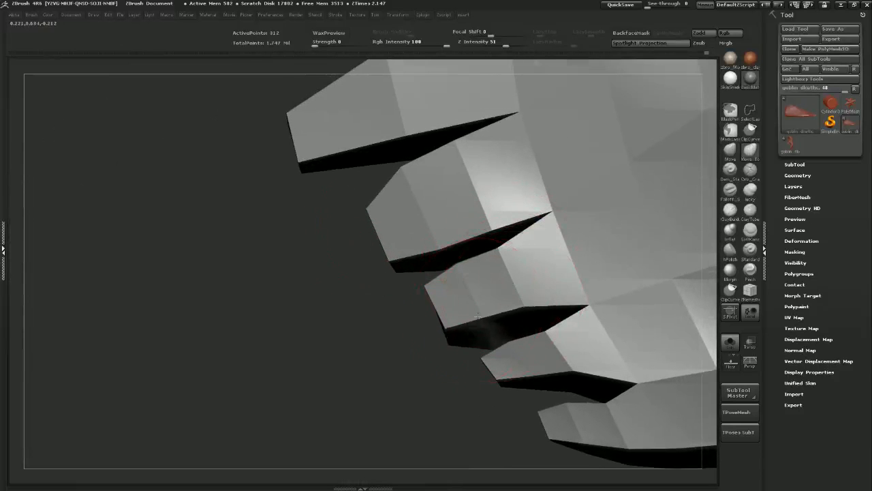
pyautogui.moveTo(372, 290)
pyautogui.mouseDown()
pyautogui.moveTo(362, 302)
pyautogui.moveTo(409, 274)
pyautogui.mouseUp()
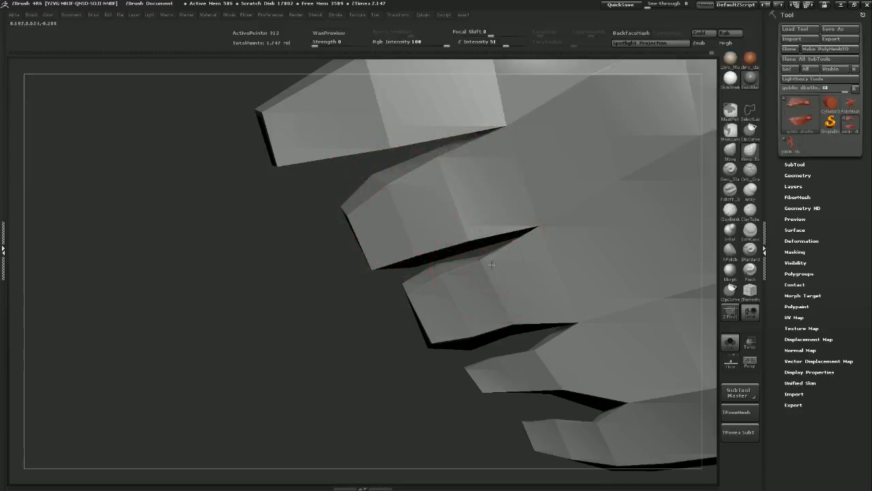
pyautogui.moveTo(412, 372); pyautogui.dragTo(461, 282)
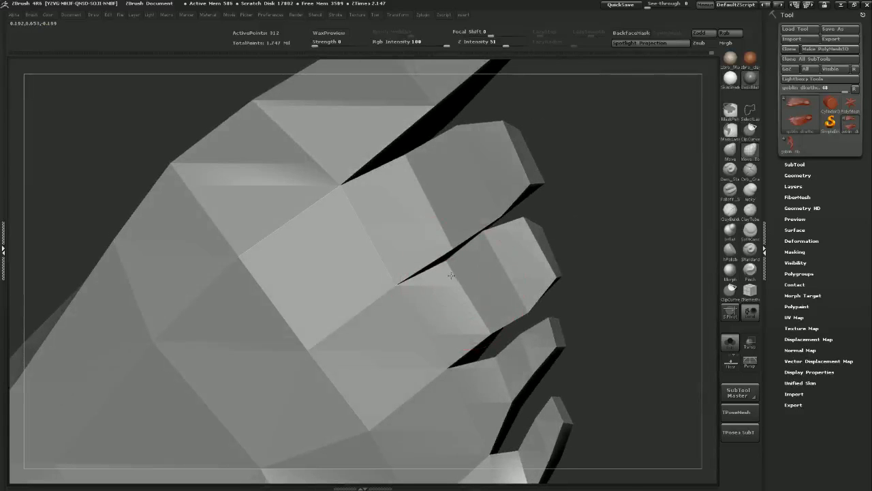
pyautogui.moveTo(600, 307)
pyautogui.mouseDown()
pyautogui.moveTo(580, 226)
pyautogui.moveTo(468, 272)
pyautogui.moveTo(520, 302)
pyautogui.mouseUp()
pyautogui.moveTo(528, 254)
pyautogui.mouseDown()
pyautogui.moveTo(539, 266)
pyautogui.moveTo(520, 283)
pyautogui.mouseUp()
pyautogui.moveTo(618, 219); pyautogui.dragTo(426, 235)
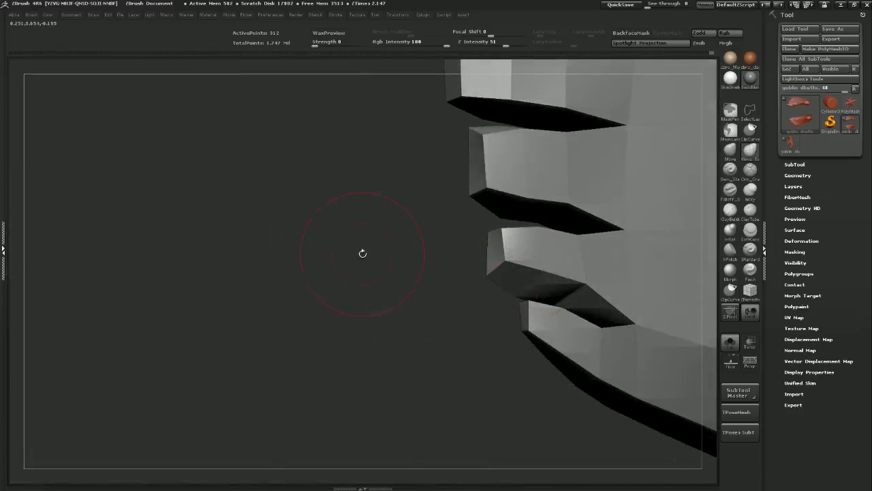
# Broaden the smallest toe by pulling its side and base outward
pyautogui.moveTo(413, 384)
pyautogui.mouseDown()
pyautogui.moveTo(504, 302)
pyautogui.moveTo(444, 302)
pyautogui.mouseUp()
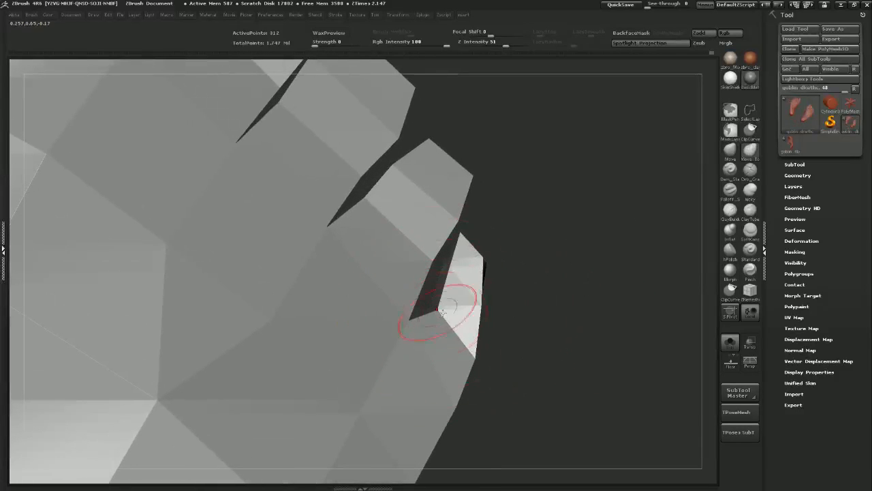
pyautogui.moveTo(446, 274)
pyautogui.mouseDown()
pyautogui.moveTo(505, 311)
pyautogui.moveTo(543, 307)
pyautogui.moveTo(489, 304)
pyautogui.mouseUp()
pyautogui.moveTo(648, 300)
pyautogui.mouseDown()
pyautogui.moveTo(597, 287)
pyautogui.moveTo(464, 347)
pyautogui.moveTo(546, 374)
pyautogui.mouseUp()
pyautogui.moveTo(641, 305); pyautogui.dragTo(517, 300)
pyautogui.moveTo(486, 224)
pyautogui.mouseDown()
pyautogui.moveTo(471, 259)
pyautogui.moveTo(424, 309)
pyautogui.moveTo(465, 265)
pyautogui.moveTo(442, 299)
pyautogui.moveTo(476, 268)
pyautogui.moveTo(482, 235)
pyautogui.mouseUp()
pyautogui.moveTo(481, 311)
pyautogui.mouseDown()
pyautogui.moveTo(568, 300)
pyautogui.moveTo(526, 307)
pyautogui.moveTo(482, 331)
pyautogui.moveTo(452, 285)
pyautogui.mouseUp()
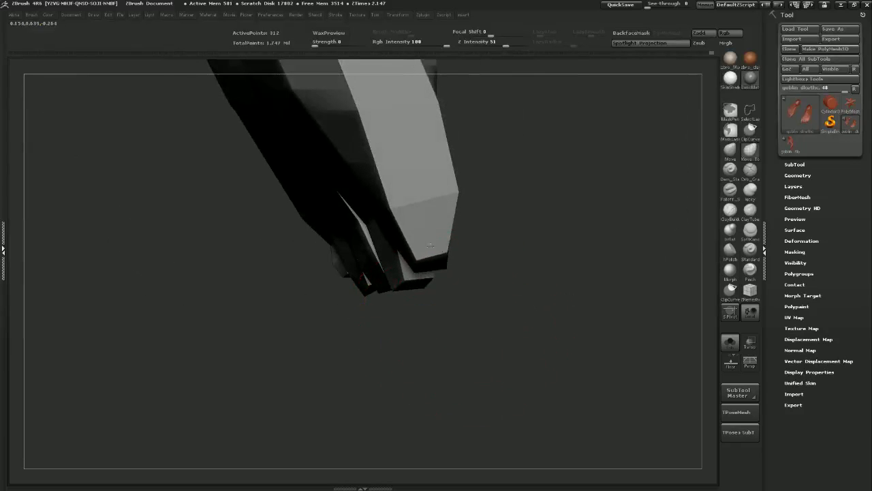
# Widen the fourth toe with a resized brush and refine the shape of the smallest toe beside it
pyautogui.moveTo(528, 245)
pyautogui.mouseDown()
pyautogui.moveTo(493, 288)
pyautogui.moveTo(501, 271)
pyautogui.mouseUp()
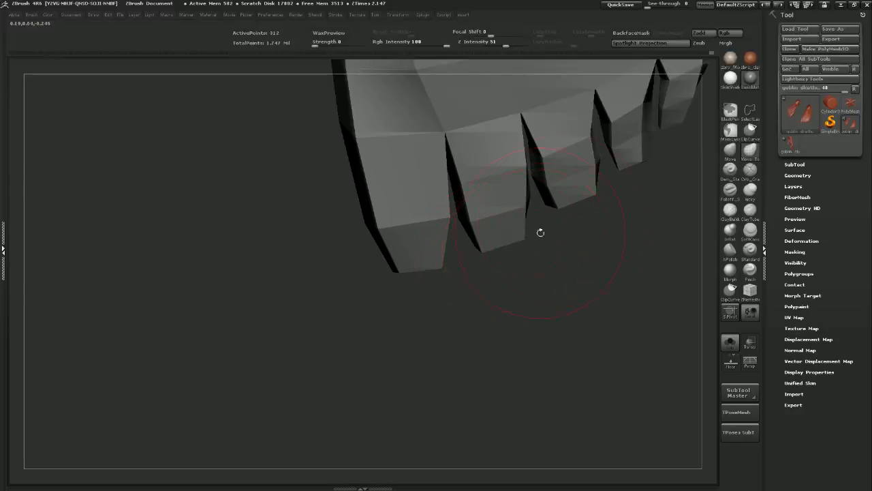
pyautogui.moveTo(590, 202)
pyautogui.mouseDown()
pyautogui.moveTo(578, 203)
pyautogui.moveTo(576, 179)
pyautogui.moveTo(593, 152)
pyautogui.moveTo(559, 183)
pyautogui.mouseUp()
pyautogui.press('s')
pyautogui.click(558, 183)
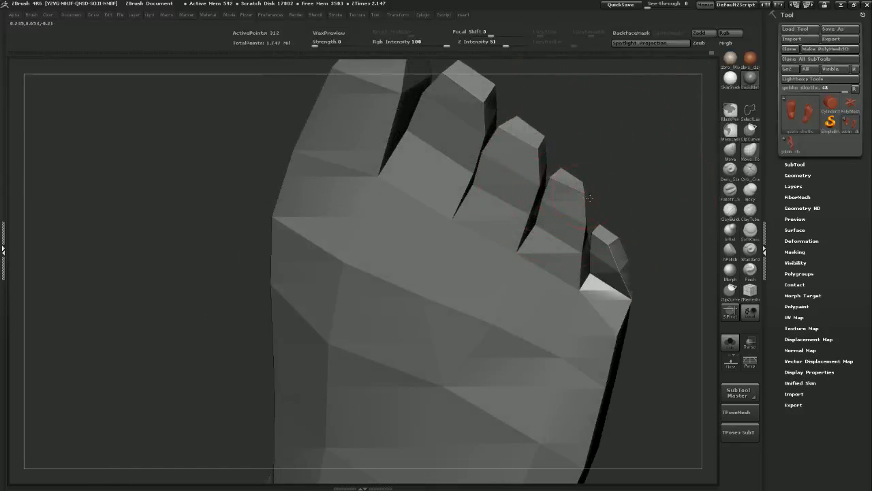
pyautogui.moveTo(624, 220)
pyautogui.mouseDown()
pyautogui.moveTo(637, 189)
pyautogui.moveTo(591, 231)
pyautogui.mouseUp()
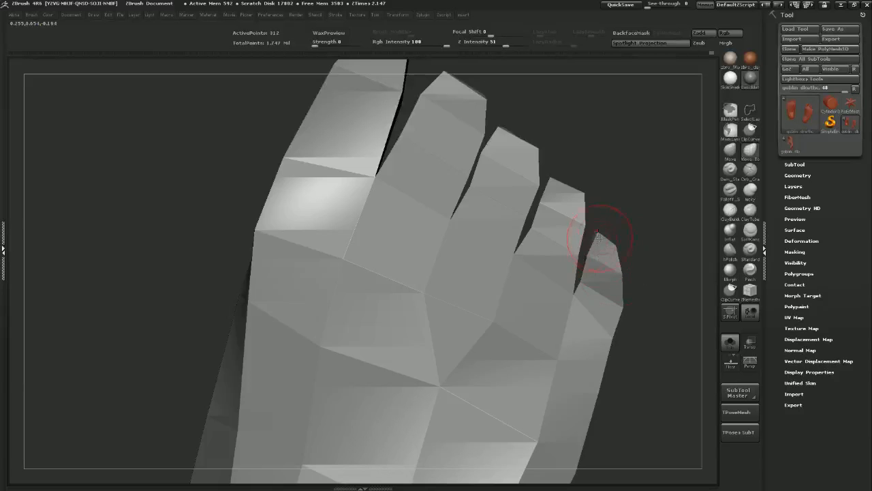
pyautogui.moveTo(648, 249); pyautogui.dragTo(634, 337)
pyautogui.keyDown('alt'); pyautogui.moveTo(480, 309); pyautogui.dragTo(557, 209); pyautogui.keyUp('alt')
pyautogui.moveTo(697, 154)
pyautogui.mouseDown()
pyautogui.moveTo(623, 153)
pyautogui.moveTo(716, 156)
pyautogui.moveTo(724, 169)
pyautogui.moveTo(644, 195)
pyautogui.moveTo(702, 199)
pyautogui.mouseUp()
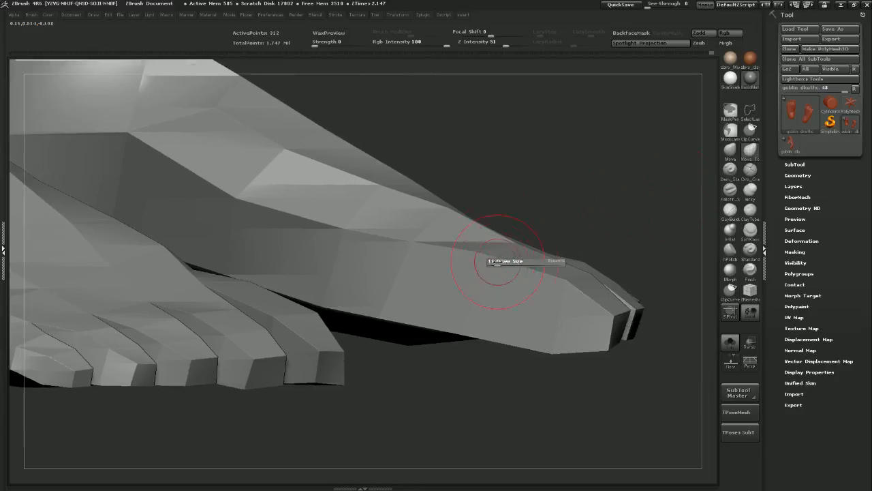
# Raise the feet two subdivision levels and smooth the toes and the creases between them
pyautogui.moveTo(657, 197); pyautogui.dragTo(506, 239)
pyautogui.keyDown('alt'); pyautogui.moveTo(463, 387); pyautogui.dragTo(430, 312); pyautogui.keyUp('alt')
pyautogui.hotkey('ctrl', 'd')
pyautogui.hotkey('ctrl', 'd')
pyautogui.moveTo(505, 304); pyautogui.dragTo(550, 195)
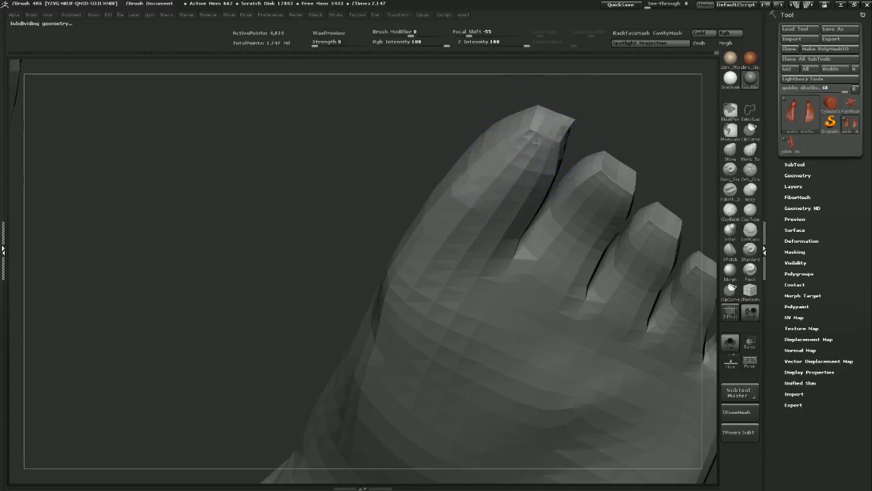
pyautogui.keyDown('shift'); pyautogui.moveTo(623, 194); pyautogui.dragTo(589, 265); pyautogui.keyUp('shift')
pyautogui.moveTo(696, 160)
pyautogui.keyDown('alt'); pyautogui.mouseDown()
pyautogui.moveTo(629, 147)
pyautogui.moveTo(516, 184)
pyautogui.mouseUp(); pyautogui.keyUp('alt')
pyautogui.keyDown('shift'); pyautogui.moveTo(563, 244); pyautogui.dragTo(519, 228); pyautogui.keyUp('shift')
pyautogui.keyDown('alt'); pyautogui.moveTo(647, 184); pyautogui.dragTo(627, 125); pyautogui.keyUp('alt')
pyautogui.moveTo(595, 222)
pyautogui.keyDown('shift'); pyautogui.mouseDown()
pyautogui.moveTo(574, 198)
pyautogui.moveTo(553, 225)
pyautogui.mouseUp(); pyautogui.keyUp('shift')
pyautogui.moveTo(625, 235)
pyautogui.keyDown('shift'); pyautogui.mouseDown()
pyautogui.moveTo(631, 262)
pyautogui.moveTo(606, 259)
pyautogui.mouseUp(); pyautogui.keyUp('shift')
# Smooth the smallest and fourth toes at the next higher subdivision level
pyautogui.click(729, 213)
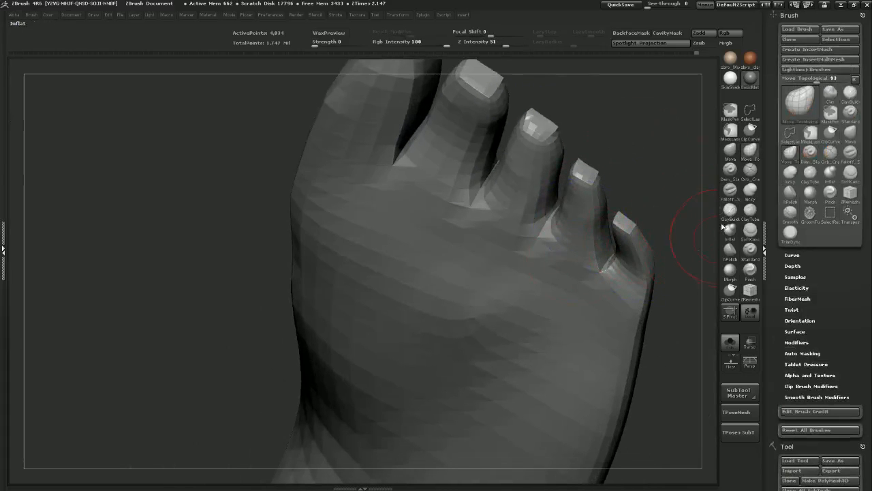
pyautogui.moveTo(687, 211); pyautogui.dragTo(615, 186)
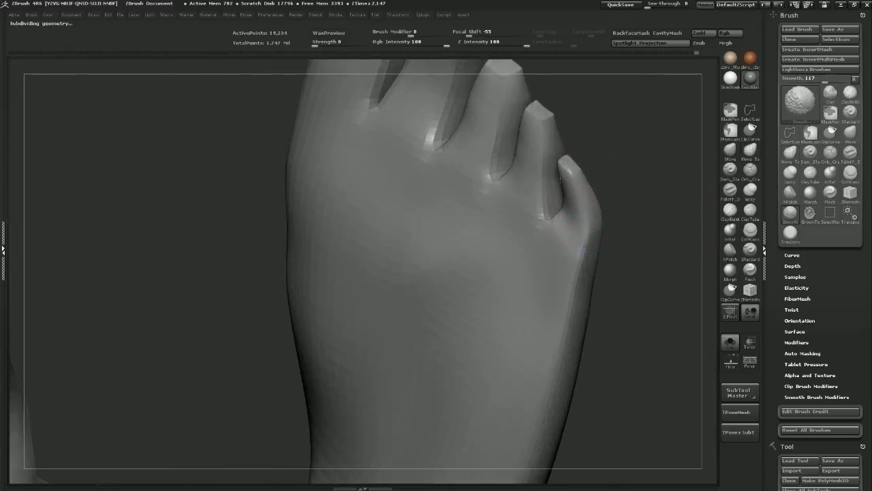
pyautogui.press('b')
pyautogui.press('m')
pyautogui.press('t')
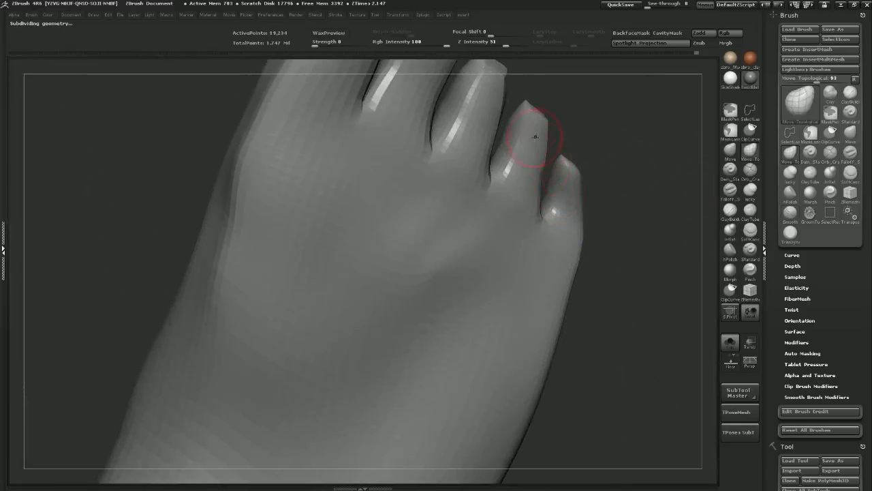
pyautogui.press('shift')
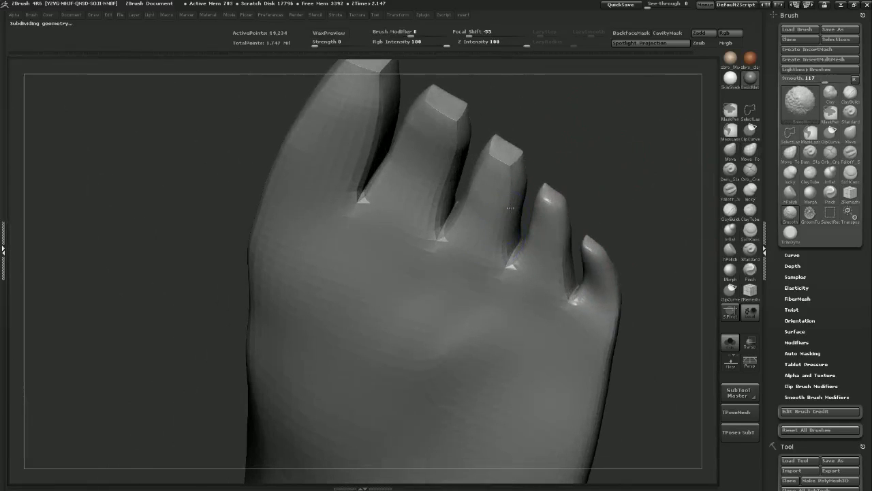
# Round off the blocky tips of the middle, second and big toes by smoothing them and the creases between
pyautogui.keyDown('shift'); pyautogui.moveTo(426, 121); pyautogui.dragTo(367, 172); pyautogui.keyUp('shift')
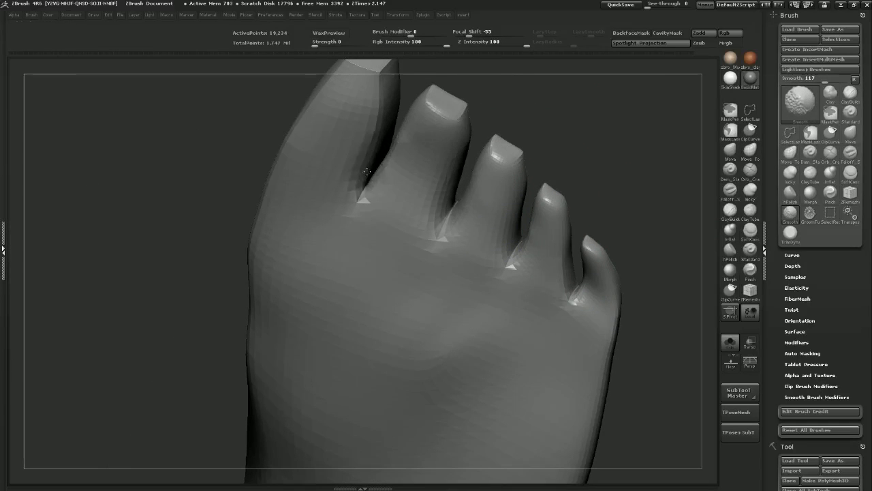
pyautogui.keyDown('shift'); pyautogui.moveTo(371, 110); pyautogui.dragTo(372, 85); pyautogui.keyUp('shift')
pyautogui.keyDown('alt'); pyautogui.moveTo(553, 98); pyautogui.dragTo(659, 175); pyautogui.keyUp('alt')
pyautogui.keyDown('shift'); pyautogui.moveTo(459, 162); pyautogui.dragTo(476, 160); pyautogui.keyUp('shift')
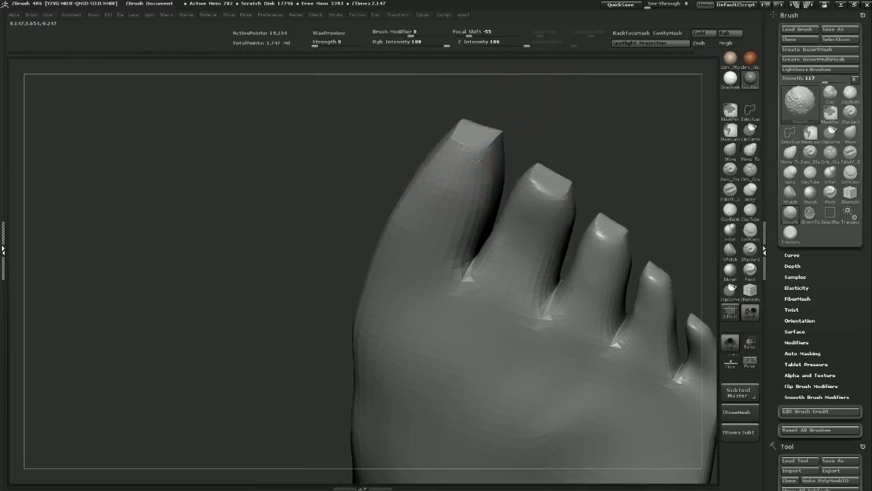
pyautogui.moveTo(384, 244)
pyautogui.keyDown('shift'); pyautogui.mouseDown()
pyautogui.moveTo(370, 273)
pyautogui.moveTo(499, 244)
pyautogui.mouseUp(); pyautogui.keyUp('shift')
# Lower the feet two subdivision levels and reshape the big toe's inner side with a resized Move brush
pyautogui.click(735, 155)
pyautogui.moveTo(644, 203); pyautogui.dragTo(545, 231)
pyautogui.hotkey('shift', 'd')
pyautogui.hotkey('shift', 'd')
pyautogui.press('s')
pyautogui.moveTo(424, 289)
pyautogui.mouseDown()
pyautogui.moveTo(463, 279)
pyautogui.moveTo(463, 262)
pyautogui.moveTo(421, 228)
pyautogui.moveTo(387, 234)
pyautogui.moveTo(406, 249)
pyautogui.mouseUp()
pyautogui.moveTo(530, 295)
pyautogui.mouseDown()
pyautogui.moveTo(451, 296)
pyautogui.moveTo(437, 247)
pyautogui.moveTo(450, 229)
pyautogui.moveTo(643, 145)
pyautogui.moveTo(510, 160)
pyautogui.moveTo(559, 169)
pyautogui.mouseUp()
pyautogui.moveTo(466, 183); pyautogui.dragTo(506, 181)
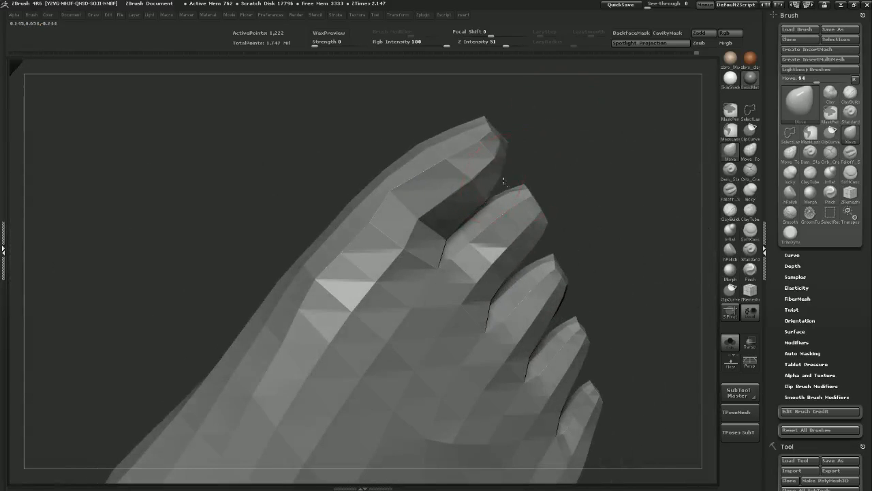
# Reshape the big toe's tip with a resized Move brush, working from the underside and the front of the foot
pyautogui.moveTo(551, 156); pyautogui.dragTo(495, 204)
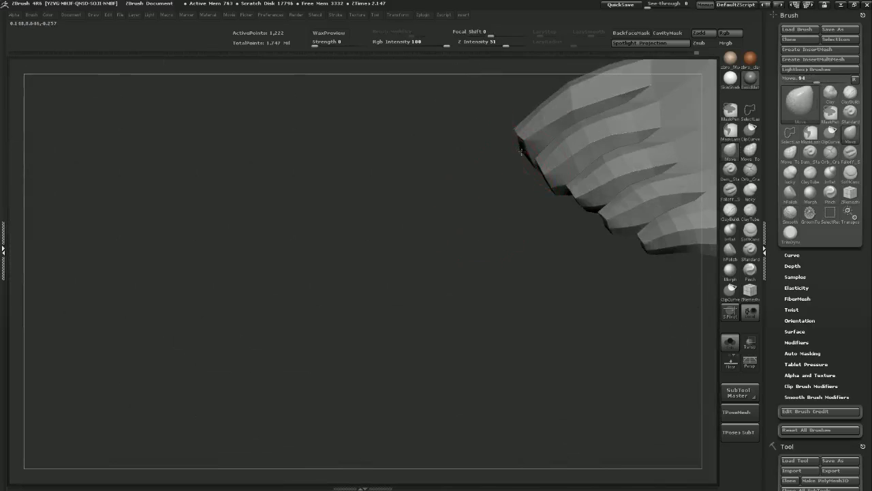
pyautogui.moveTo(502, 162)
pyautogui.mouseDown()
pyautogui.moveTo(528, 201)
pyautogui.moveTo(572, 164)
pyautogui.moveTo(570, 156)
pyautogui.moveTo(582, 166)
pyautogui.moveTo(548, 156)
pyautogui.moveTo(550, 141)
pyautogui.moveTo(577, 150)
pyautogui.moveTo(500, 207)
pyautogui.moveTo(521, 206)
pyautogui.moveTo(559, 227)
pyautogui.moveTo(545, 249)
pyautogui.moveTo(574, 246)
pyautogui.mouseUp()
pyautogui.press('s')
pyautogui.moveTo(463, 179); pyautogui.dragTo(470, 189)
pyautogui.moveTo(589, 198)
pyautogui.mouseDown()
pyautogui.moveTo(550, 213)
pyautogui.moveTo(532, 311)
pyautogui.moveTo(519, 294)
pyautogui.mouseUp()
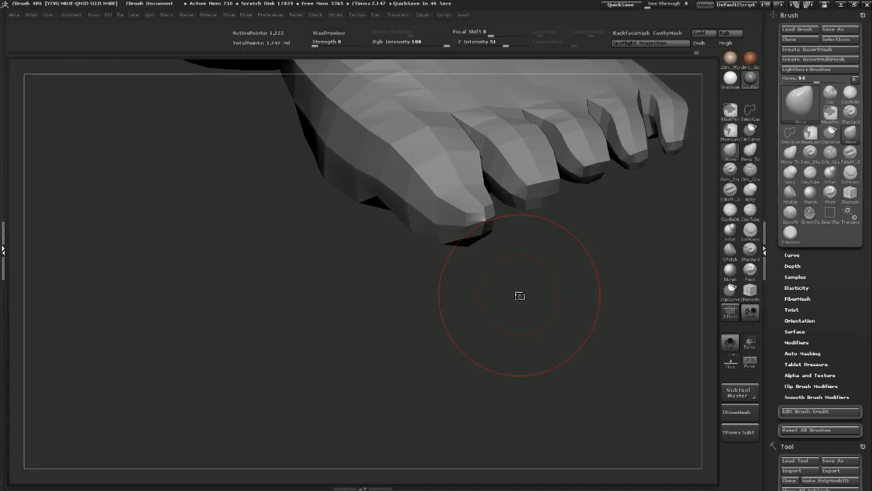
pyautogui.keyDown('alt'); pyautogui.moveTo(581, 256); pyautogui.dragTo(532, 352); pyautogui.keyUp('alt')
pyautogui.moveTo(487, 273); pyautogui.dragTo(516, 263)
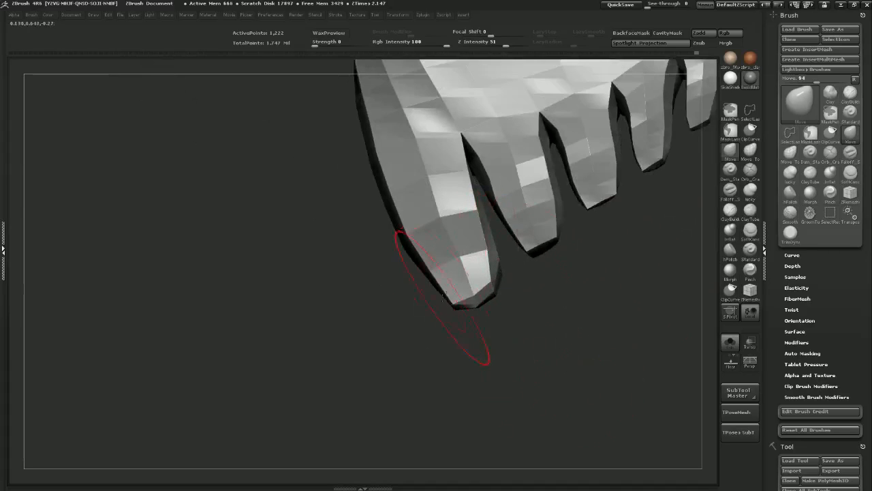
# Fill out both sides of the big toe and adjust its gap to the second toe with the Move Topological brush
pyautogui.click(751, 153)
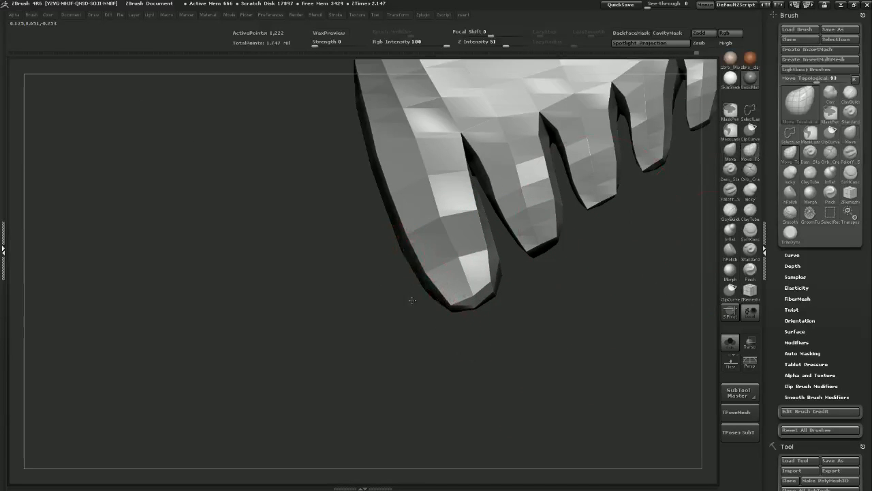
pyautogui.moveTo(480, 295); pyautogui.dragTo(542, 338)
pyautogui.moveTo(502, 262); pyautogui.dragTo(511, 263)
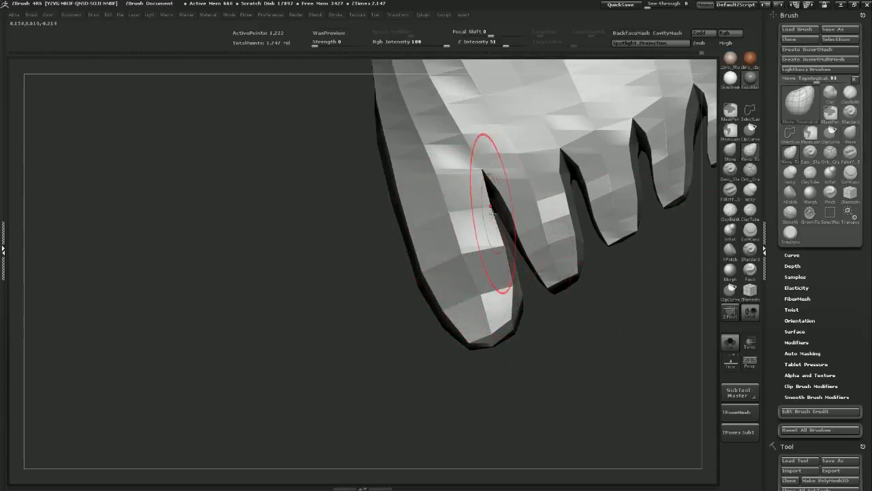
pyautogui.moveTo(483, 210)
pyautogui.mouseDown()
pyautogui.moveTo(462, 214)
pyautogui.moveTo(482, 212)
pyautogui.mouseUp()
pyautogui.moveTo(591, 338)
pyautogui.keyDown('alt'); pyautogui.mouseDown()
pyautogui.moveTo(597, 374)
pyautogui.moveTo(585, 379)
pyautogui.mouseUp(); pyautogui.keyUp('alt')
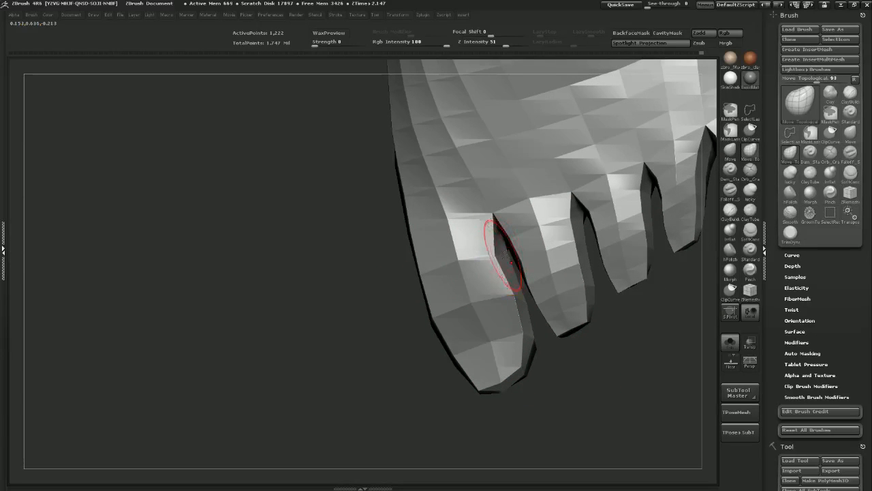
# Pull out the side of the big toe's base and broaden its tip
pyautogui.moveTo(371, 322)
pyautogui.mouseDown()
pyautogui.moveTo(379, 334)
pyautogui.moveTo(367, 334)
pyautogui.mouseUp()
pyautogui.moveTo(429, 280); pyautogui.dragTo(452, 272)
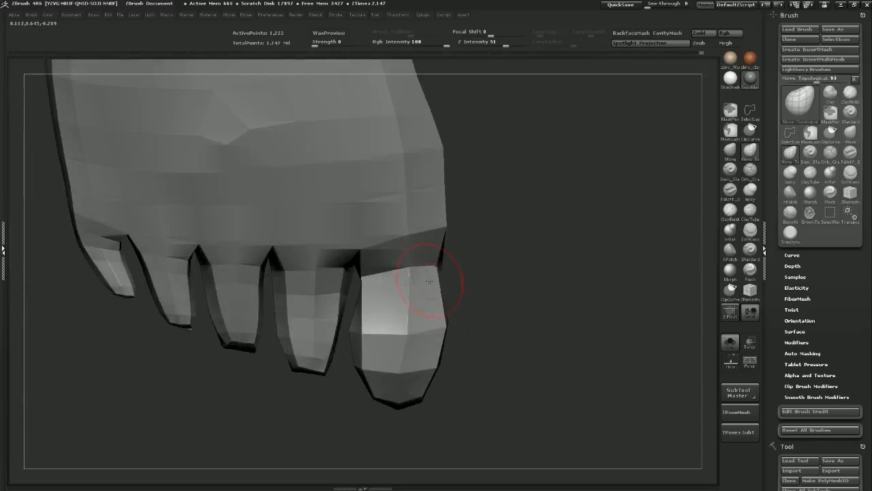
pyautogui.moveTo(570, 340)
pyautogui.keyDown('alt'); pyautogui.mouseDown()
pyautogui.moveTo(662, 283)
pyautogui.moveTo(616, 341)
pyautogui.moveTo(563, 340)
pyautogui.mouseUp(); pyautogui.keyUp('alt')
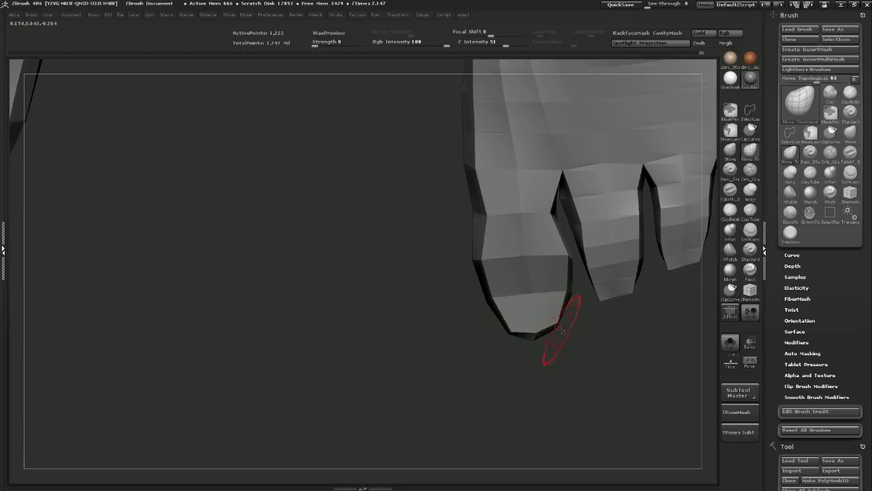
pyautogui.moveTo(584, 350); pyautogui.dragTo(490, 350)
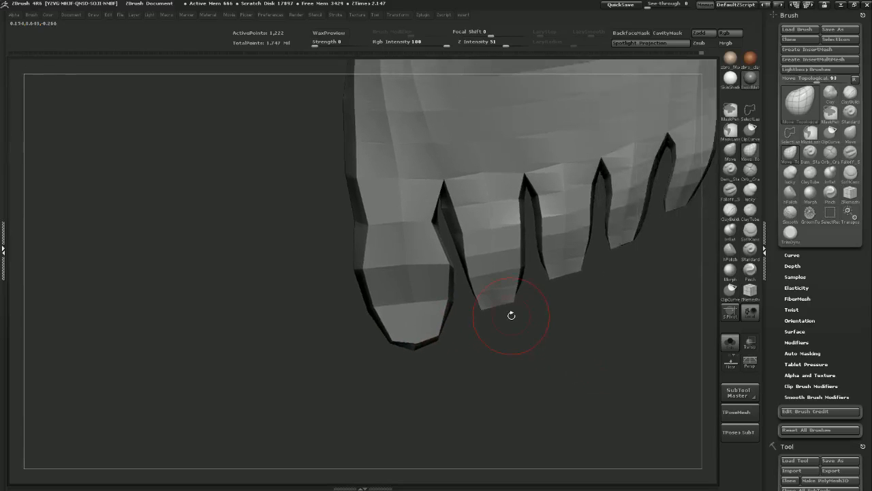
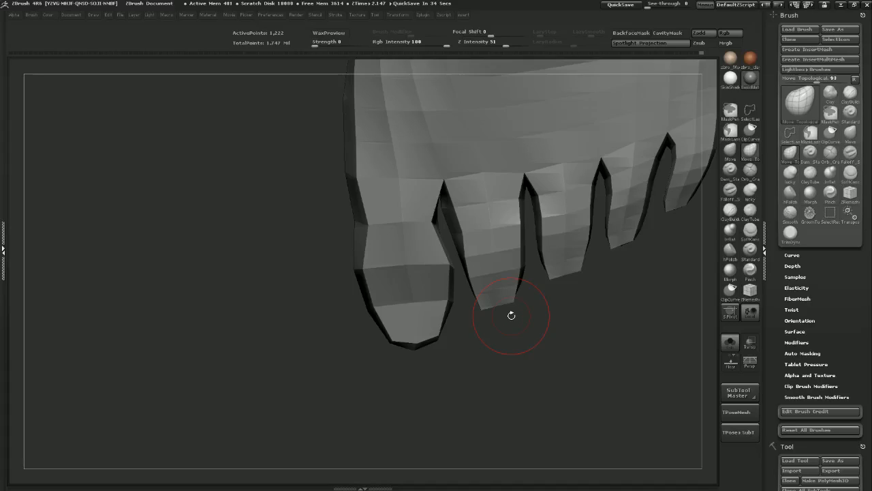
# Reshape the second toe with a resized Move Topological brush, adjusting both sides and broadening its tip
pyautogui.keyDown('alt'); pyautogui.moveTo(579, 317); pyautogui.dragTo(555, 359); pyautogui.keyUp('alt')
pyautogui.press('s')
pyautogui.moveTo(467, 355)
pyautogui.mouseDown()
pyautogui.moveTo(497, 327)
pyautogui.moveTo(514, 294)
pyautogui.moveTo(477, 355)
pyautogui.moveTo(428, 398)
pyautogui.moveTo(422, 421)
pyautogui.moveTo(477, 409)
pyautogui.moveTo(425, 430)
pyautogui.mouseUp()
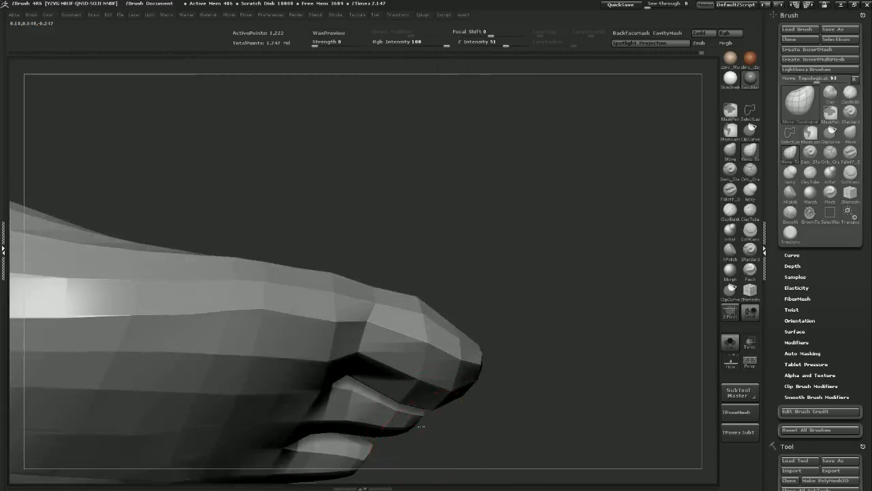
pyautogui.moveTo(406, 430)
pyautogui.mouseDown()
pyautogui.moveTo(477, 386)
pyautogui.moveTo(434, 446)
pyautogui.moveTo(454, 404)
pyautogui.moveTo(462, 404)
pyautogui.moveTo(456, 413)
pyautogui.moveTo(496, 407)
pyautogui.moveTo(468, 319)
pyautogui.mouseUp()
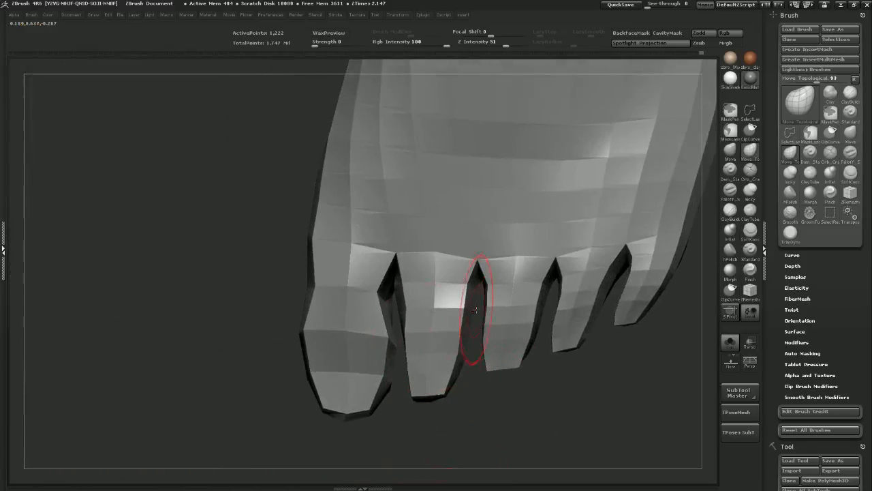
pyautogui.moveTo(510, 418); pyautogui.dragTo(518, 422)
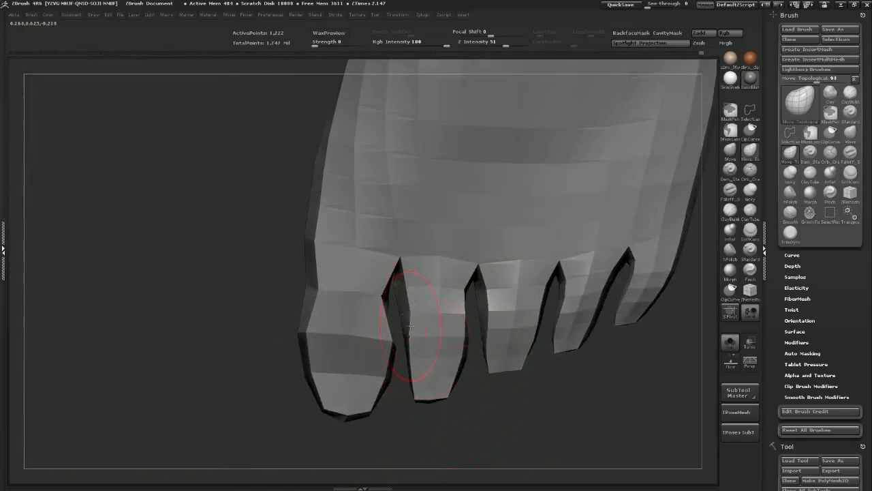
pyautogui.moveTo(400, 288); pyautogui.dragTo(432, 291)
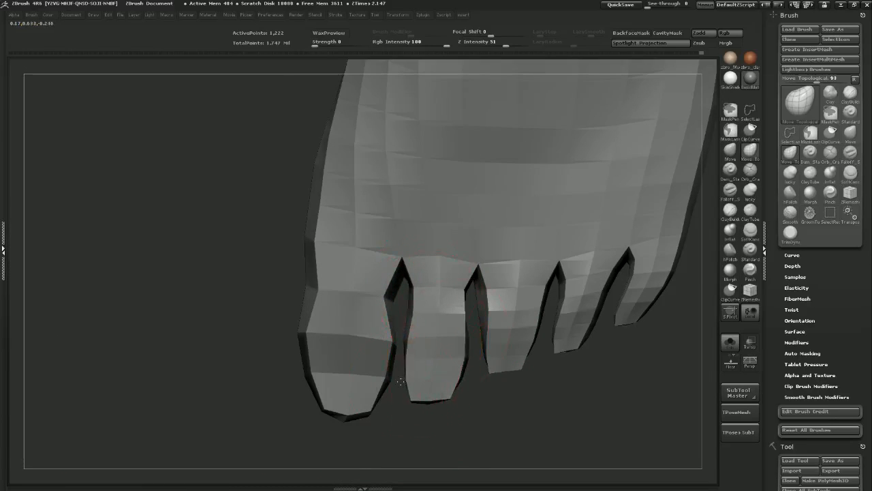
pyautogui.moveTo(421, 403); pyautogui.dragTo(408, 396)
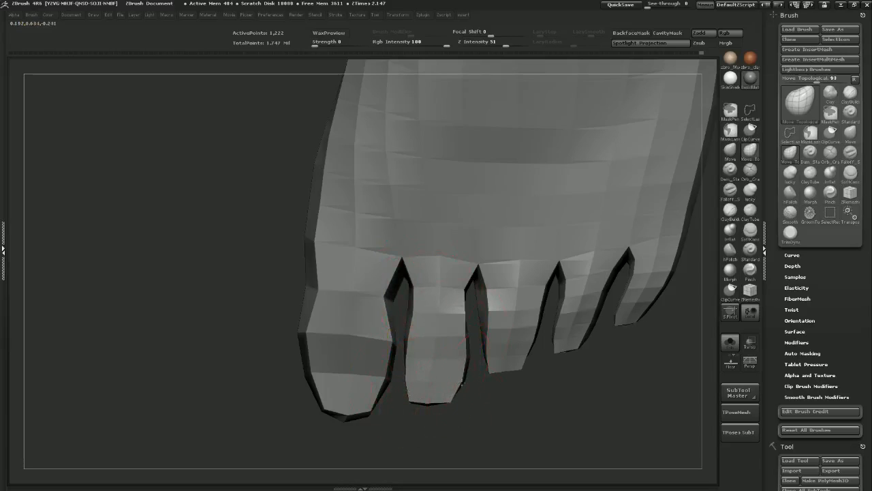
pyautogui.moveTo(439, 387); pyautogui.dragTo(430, 388)
pyautogui.moveTo(444, 341); pyautogui.dragTo(454, 342)
# Adjust the undersides and side profiles of the second and smaller toes with a resized Move Topological brush
pyautogui.moveTo(478, 394)
pyautogui.mouseDown()
pyautogui.moveTo(538, 300)
pyautogui.moveTo(564, 300)
pyautogui.mouseUp()
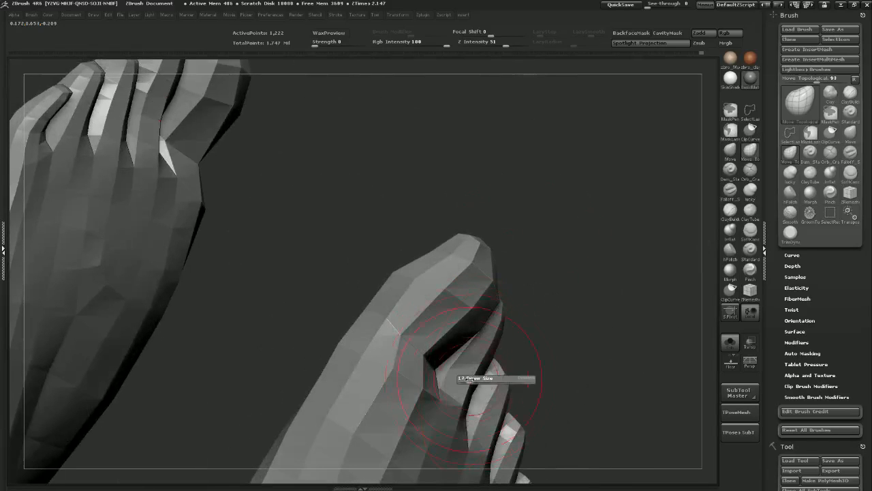
pyautogui.moveTo(470, 382); pyautogui.dragTo(446, 377)
pyautogui.moveTo(482, 340); pyautogui.dragTo(490, 337)
pyautogui.moveTo(535, 319)
pyautogui.mouseDown()
pyautogui.moveTo(567, 341)
pyautogui.moveTo(552, 326)
pyautogui.moveTo(619, 299)
pyautogui.moveTo(616, 271)
pyautogui.moveTo(567, 238)
pyautogui.mouseUp()
pyautogui.moveTo(451, 282)
pyautogui.mouseDown()
pyautogui.moveTo(471, 281)
pyautogui.moveTo(439, 258)
pyautogui.mouseUp()
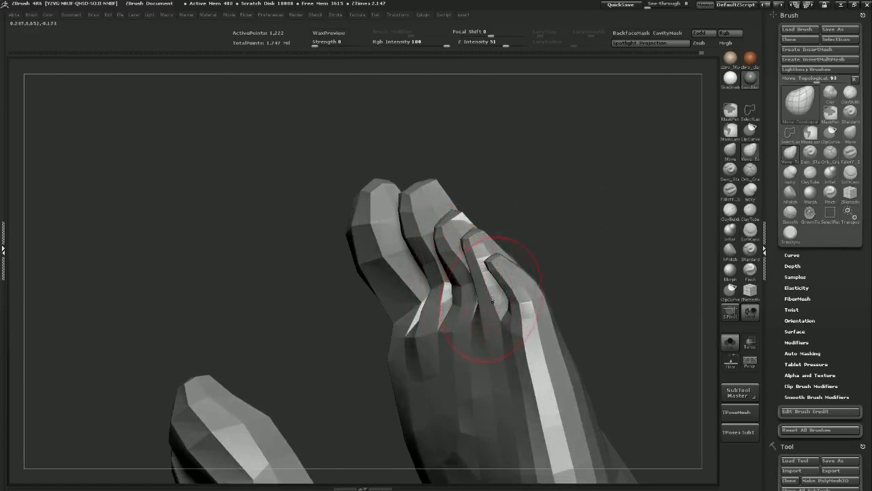
pyautogui.moveTo(482, 258); pyautogui.dragTo(539, 241)
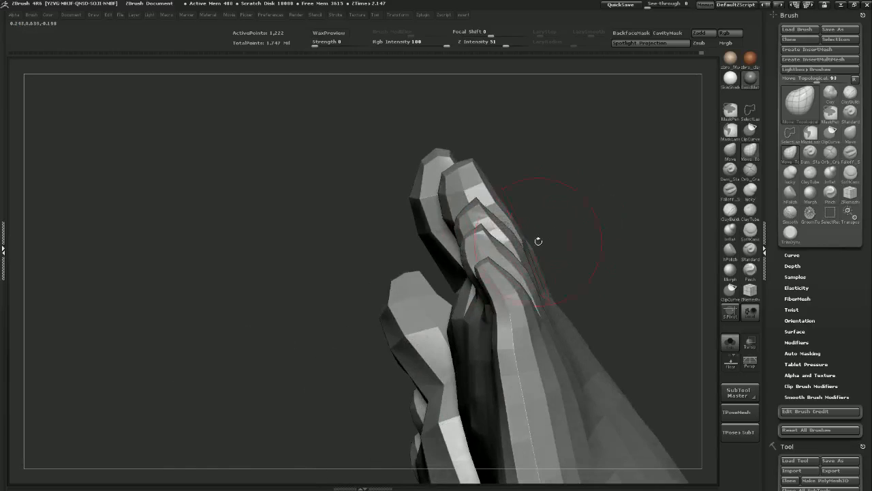
pyautogui.moveTo(618, 221); pyautogui.dragTo(576, 235)
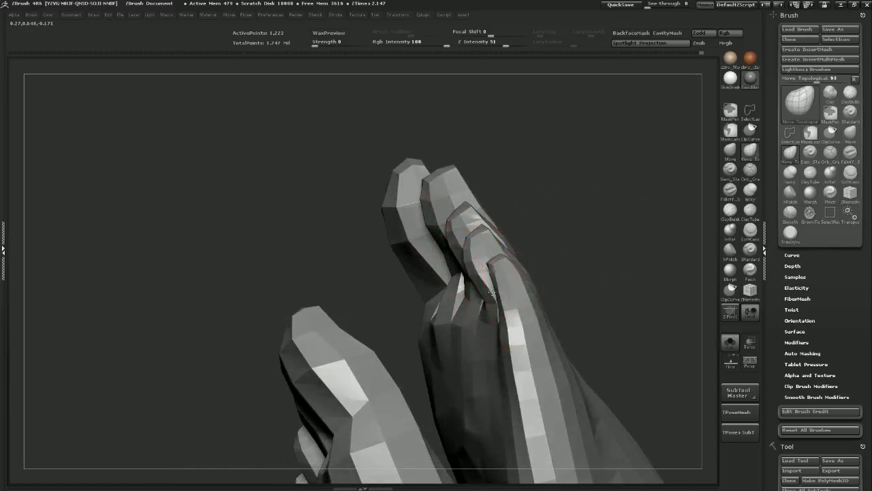
pyautogui.moveTo(610, 263); pyautogui.dragTo(595, 275)
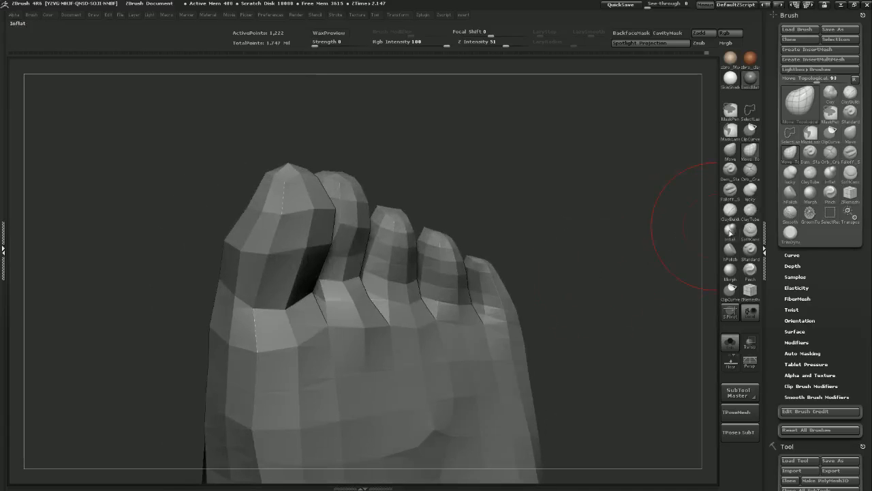
# Plump up the smallest toe with a resized Inflat brush
pyautogui.click(730, 230)
pyautogui.press('s')
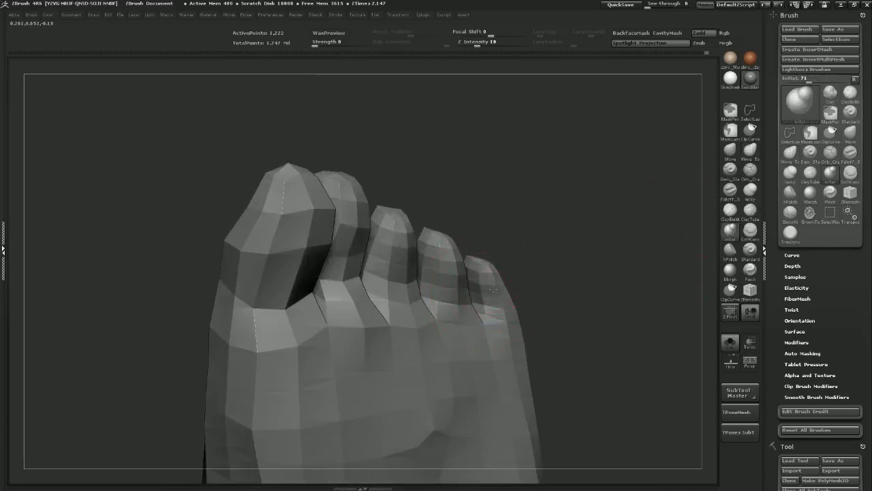
pyautogui.moveTo(540, 299); pyautogui.dragTo(584, 332)
# Raise the feet two subdivision levels and smooth the tips of the smallest and fourth toes
pyautogui.hotkey('ctrl', 'd')
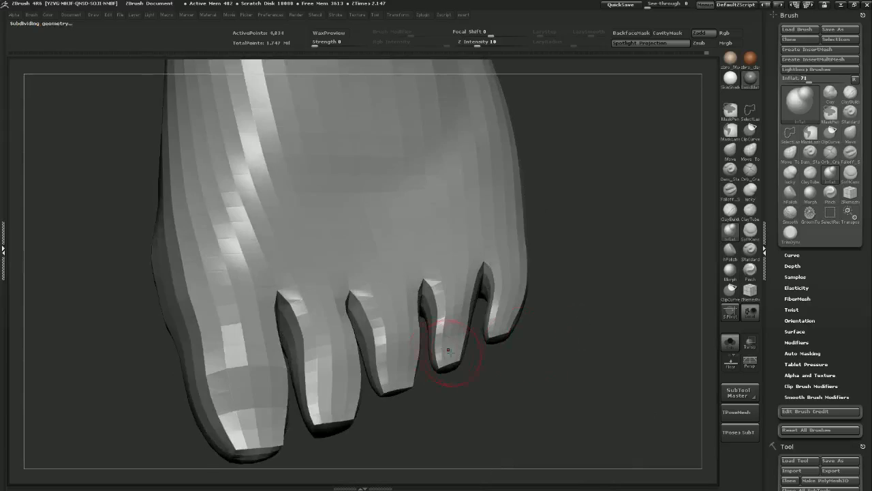
pyautogui.hotkey('ctrl', 'd')
pyautogui.press('s')
pyautogui.moveTo(468, 355)
pyautogui.mouseDown()
pyautogui.moveTo(446, 359)
pyautogui.moveTo(446, 321)
pyautogui.mouseUp()
pyautogui.keyDown('shift'); pyautogui.moveTo(501, 302); pyautogui.dragTo(514, 327); pyautogui.keyUp('shift')
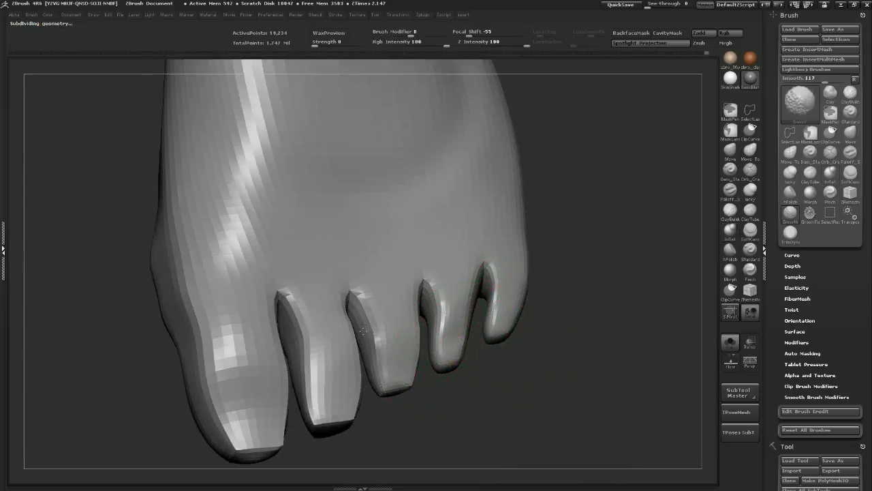
# Smooth the second and big toes, rounding off their squared tips
pyautogui.moveTo(417, 373)
pyautogui.mouseDown()
pyautogui.moveTo(438, 409)
pyautogui.moveTo(486, 321)
pyautogui.mouseUp()
pyautogui.moveTo(405, 356)
pyautogui.keyDown('shift'); pyautogui.mouseDown()
pyautogui.moveTo(391, 253)
pyautogui.moveTo(452, 350)
pyautogui.mouseUp(); pyautogui.keyUp('shift')
pyautogui.keyDown('shift'); pyautogui.moveTo(450, 288); pyautogui.dragTo(447, 334); pyautogui.keyUp('shift')
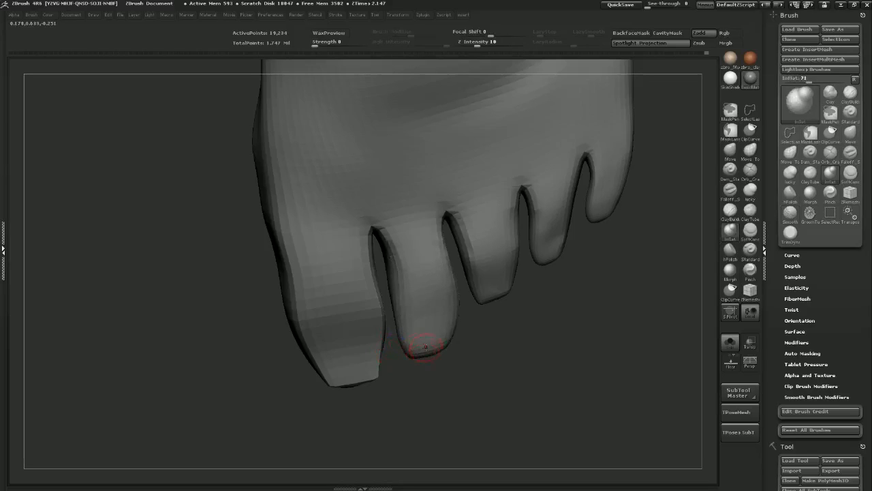
pyautogui.keyDown('shift'); pyautogui.moveTo(368, 377); pyautogui.dragTo(305, 355); pyautogui.keyUp('shift')
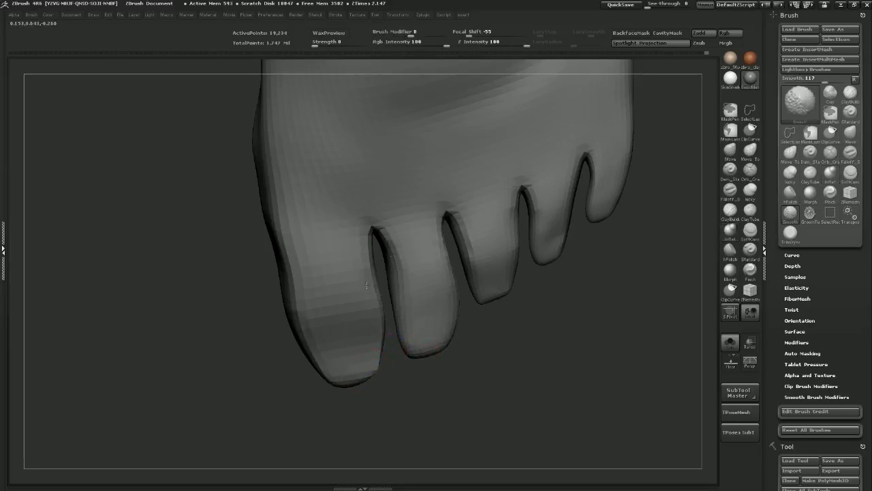
pyautogui.moveTo(438, 375)
pyautogui.mouseDown()
pyautogui.moveTo(466, 382)
pyautogui.moveTo(397, 358)
pyautogui.mouseUp()
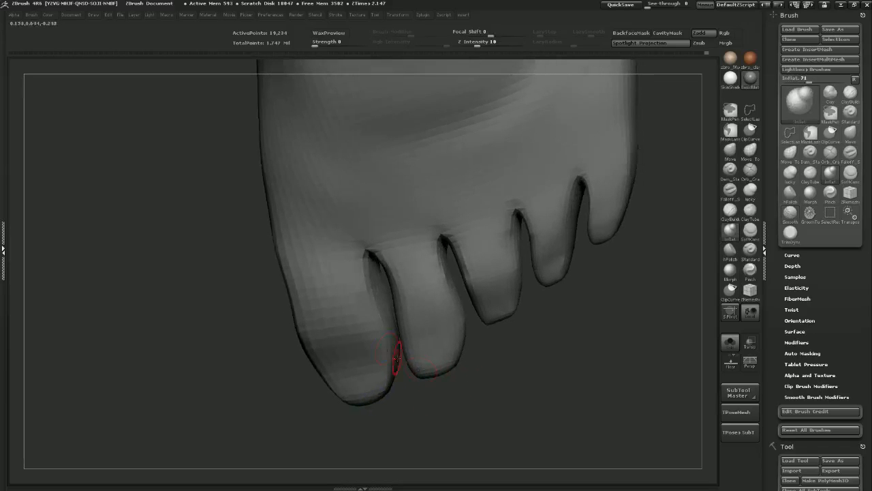
pyautogui.moveTo(478, 378)
pyautogui.mouseDown()
pyautogui.moveTo(502, 370)
pyautogui.moveTo(523, 347)
pyautogui.mouseUp()
pyautogui.moveTo(535, 387)
pyautogui.mouseDown()
pyautogui.moveTo(520, 397)
pyautogui.moveTo(537, 360)
pyautogui.moveTo(509, 366)
pyautogui.mouseUp()
# Reshape the tips of the big and second toes with the Move brush, changing the brush size as needed
pyautogui.click(732, 152)
pyautogui.press('s')
pyautogui.moveTo(405, 386); pyautogui.dragTo(414, 387)
pyautogui.moveTo(484, 372)
pyautogui.mouseDown()
pyautogui.moveTo(425, 367)
pyautogui.moveTo(415, 394)
pyautogui.mouseUp()
pyautogui.press('s')
pyautogui.moveTo(476, 415); pyautogui.dragTo(499, 336)
pyautogui.press('s')
pyautogui.moveTo(404, 401); pyautogui.dragTo(387, 399)
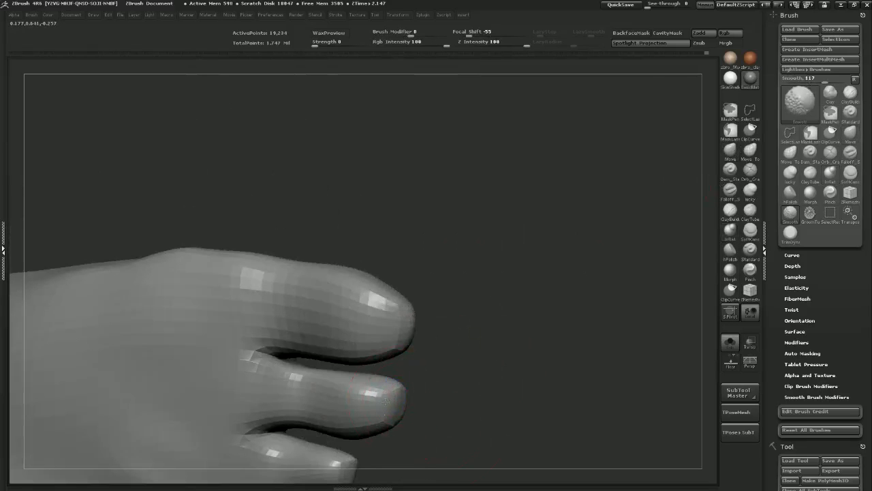
# Smooth the end of the second toe and switch to the Move Topological brush
pyautogui.moveTo(379, 409)
pyautogui.mouseDown()
pyautogui.moveTo(443, 341)
pyautogui.moveTo(477, 320)
pyautogui.moveTo(418, 352)
pyautogui.moveTo(497, 347)
pyautogui.moveTo(361, 397)
pyautogui.mouseUp()
pyautogui.press('shift')
pyautogui.moveTo(417, 404); pyautogui.dragTo(511, 300)
pyautogui.click(753, 154)
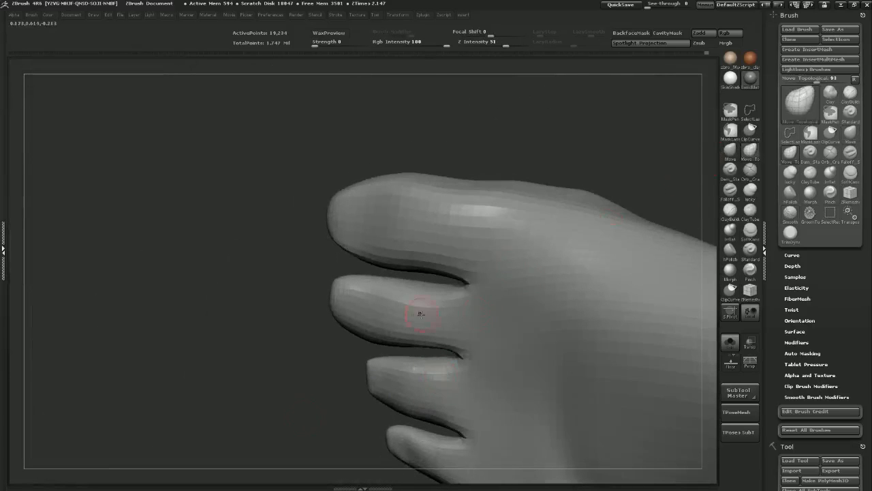
# Lower the feet to the third subdivision level and broaden the middle toe's tip with the Move Topological brush
pyautogui.hotkey('shift', 'd')
pyautogui.hotkey('shift', 'd')
pyautogui.hotkey('shift', 'd')
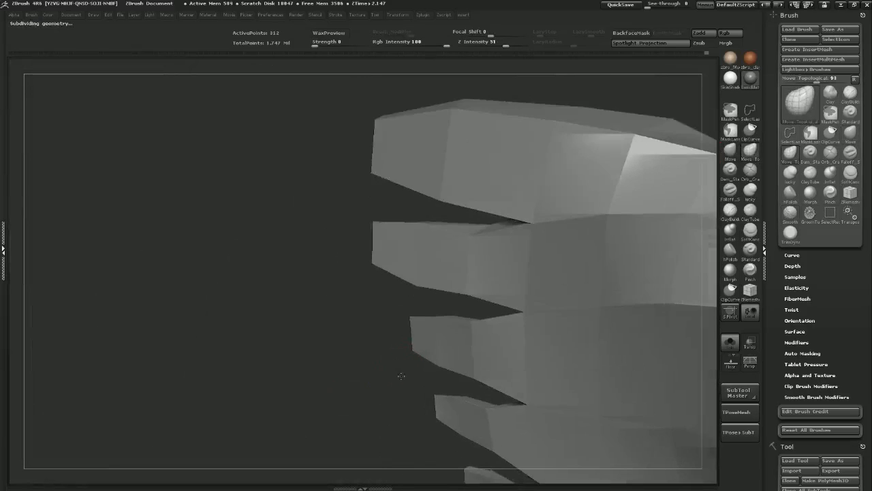
pyautogui.press('d')
pyautogui.press('d')
pyautogui.press('s')
pyautogui.moveTo(410, 332)
pyautogui.mouseDown()
pyautogui.moveTo(379, 336)
pyautogui.moveTo(416, 334)
pyautogui.moveTo(469, 301)
pyautogui.mouseUp()
pyautogui.press('s')
pyautogui.moveTo(411, 311); pyautogui.dragTo(430, 344)
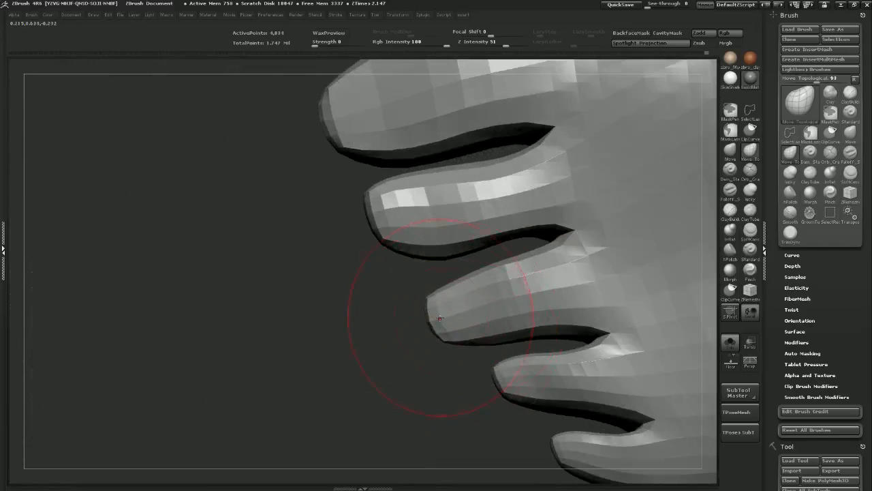
pyautogui.moveTo(439, 317); pyautogui.dragTo(433, 308)
pyautogui.moveTo(480, 329); pyautogui.dragTo(507, 334)
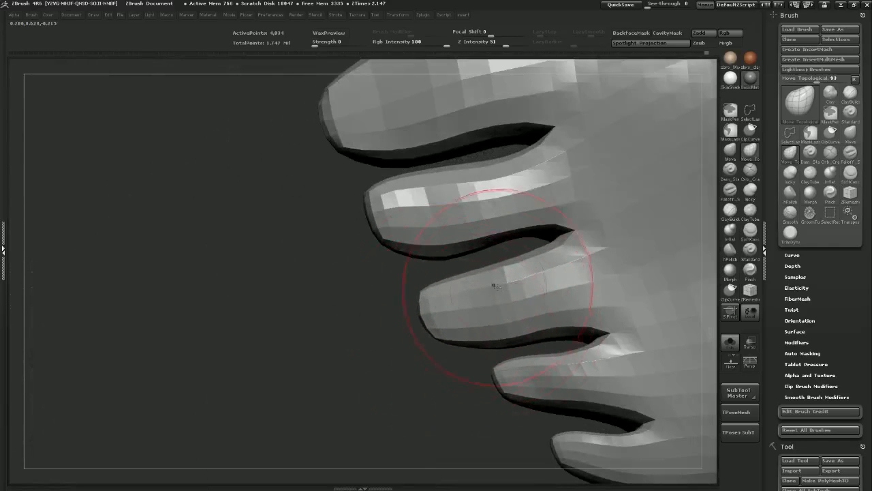
pyautogui.moveTo(436, 374)
pyautogui.mouseDown()
pyautogui.moveTo(432, 389)
pyautogui.moveTo(431, 379)
pyautogui.mouseUp()
# Round the middle toe's end by moving and smoothing its squared edges, resizing the brush as needed
pyautogui.press('s')
pyautogui.moveTo(476, 304)
pyautogui.mouseDown()
pyautogui.moveTo(481, 298)
pyautogui.moveTo(443, 310)
pyautogui.mouseUp()
pyautogui.press('s')
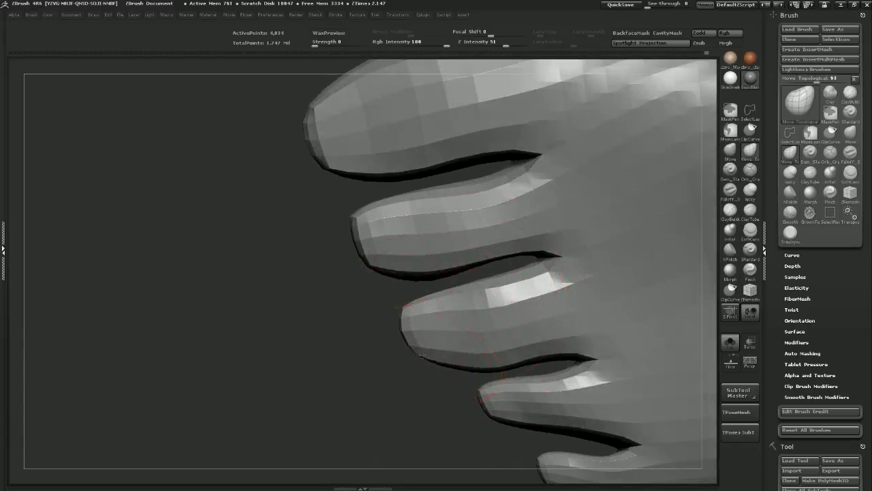
pyautogui.press('s')
pyautogui.moveTo(426, 380); pyautogui.dragTo(415, 361)
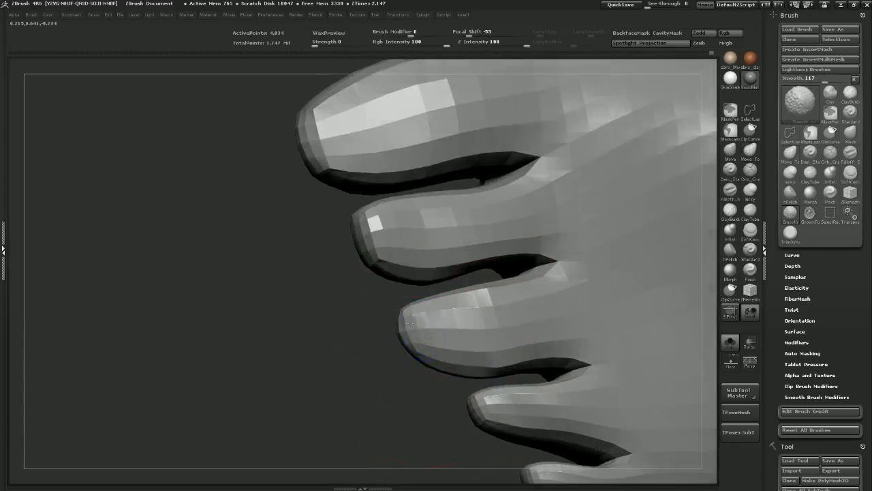
pyautogui.moveTo(386, 361); pyautogui.dragTo(407, 341)
pyautogui.moveTo(408, 372)
pyautogui.mouseDown()
pyautogui.moveTo(362, 383)
pyautogui.moveTo(457, 302)
pyautogui.mouseUp()
# Refine the middle toe's thickness and contour as seen from the front, side and above
pyautogui.press('s')
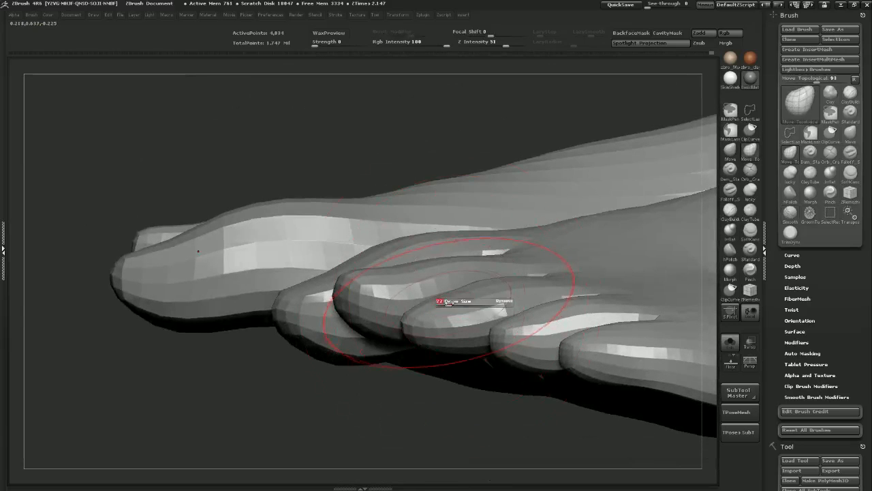
pyautogui.moveTo(401, 390)
pyautogui.mouseDown()
pyautogui.moveTo(434, 337)
pyautogui.moveTo(413, 327)
pyautogui.moveTo(421, 318)
pyautogui.mouseUp()
pyautogui.press('s')
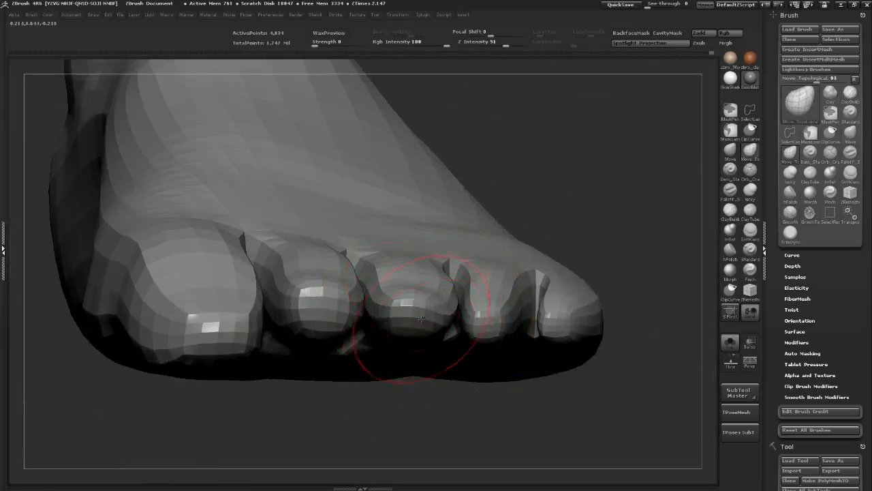
pyautogui.moveTo(574, 221); pyautogui.dragTo(487, 239)
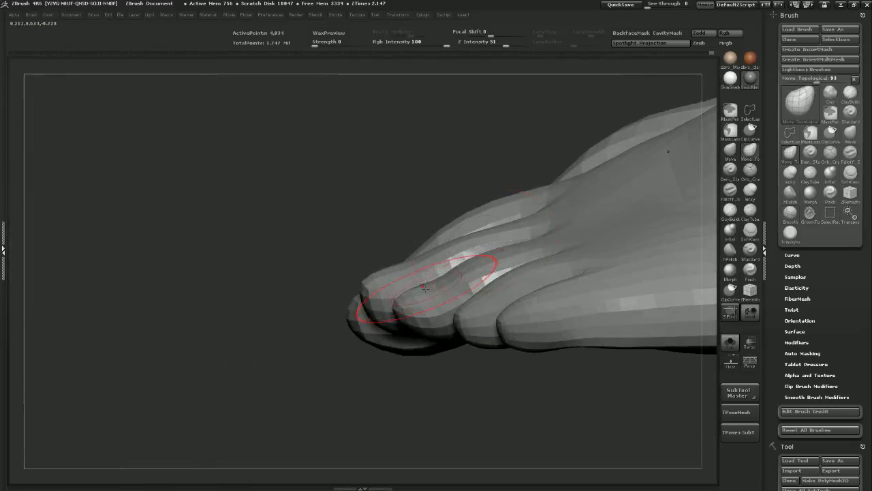
pyautogui.moveTo(310, 382); pyautogui.dragTo(409, 348)
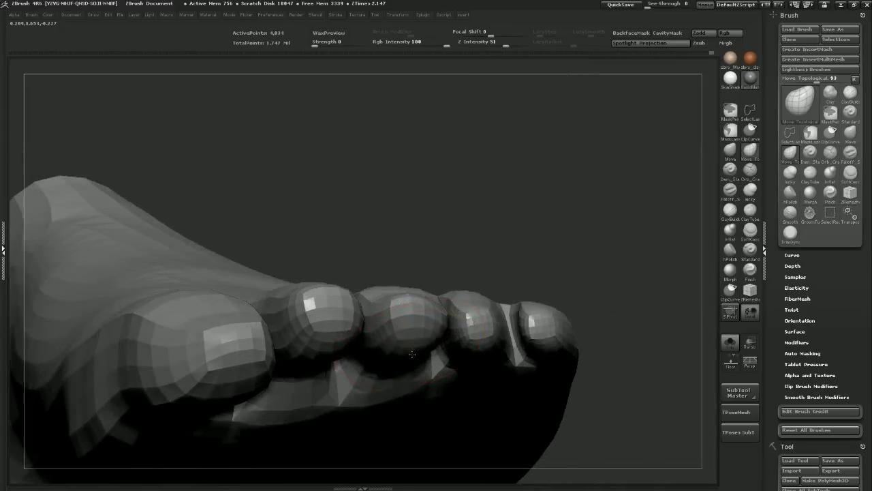
pyautogui.moveTo(516, 240)
pyautogui.mouseDown()
pyautogui.moveTo(518, 286)
pyautogui.moveTo(570, 293)
pyautogui.moveTo(470, 334)
pyautogui.moveTo(502, 362)
pyautogui.moveTo(432, 359)
pyautogui.moveTo(481, 291)
pyautogui.mouseUp()
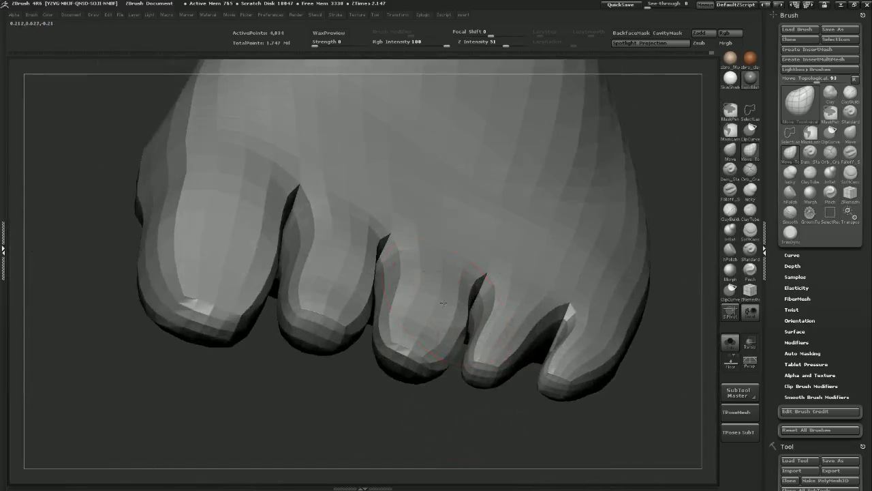
pyautogui.moveTo(473, 409); pyautogui.dragTo(516, 282)
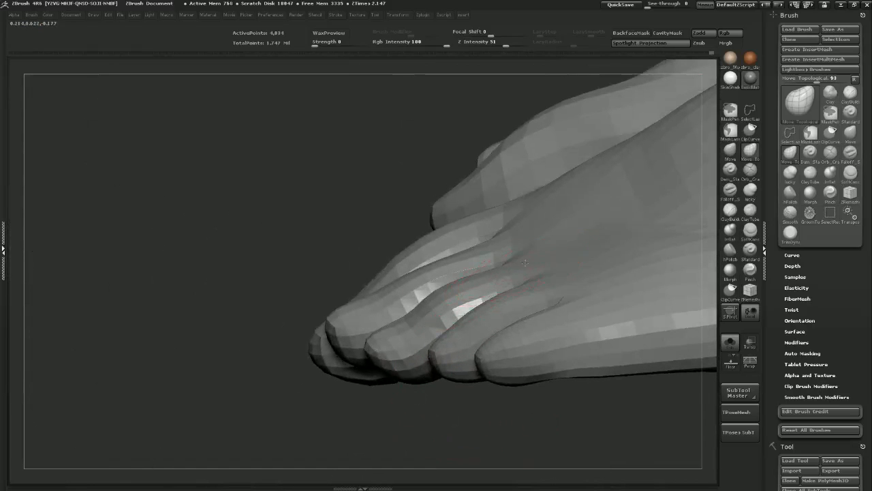
pyautogui.moveTo(432, 386); pyautogui.dragTo(509, 267)
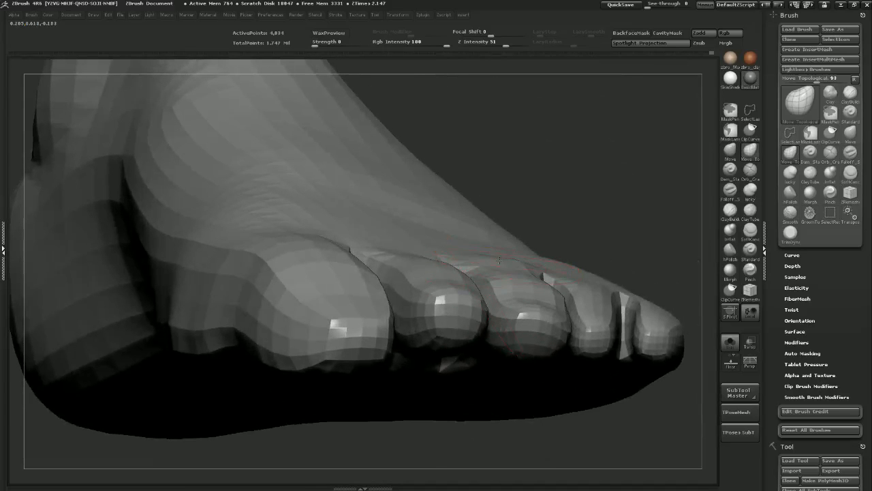
pyautogui.moveTo(625, 208)
pyautogui.mouseDown()
pyautogui.moveTo(477, 244)
pyautogui.moveTo(462, 222)
pyautogui.mouseUp()
pyautogui.moveTo(263, 406)
pyautogui.mouseDown()
pyautogui.moveTo(243, 409)
pyautogui.moveTo(341, 418)
pyautogui.moveTo(407, 326)
pyautogui.mouseUp()
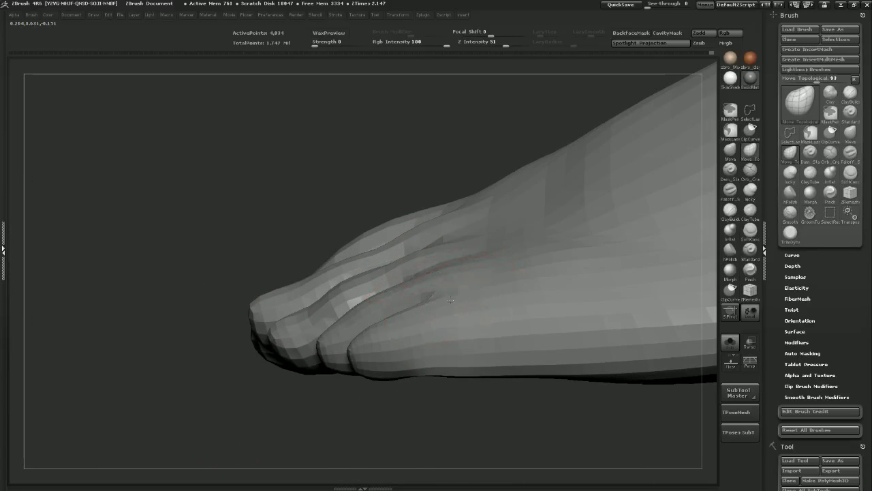
# Reshape the tip of the smallest toe with the Move Topological brush, adjusting the brush size
pyautogui.moveTo(423, 405); pyautogui.dragTo(453, 460)
pyautogui.moveTo(399, 367); pyautogui.dragTo(391, 386)
pyautogui.moveTo(352, 365); pyautogui.dragTo(344, 374)
pyautogui.moveTo(332, 421); pyautogui.dragTo(409, 397)
pyautogui.press('s')
pyautogui.moveTo(357, 343); pyautogui.dragTo(346, 334)
pyautogui.moveTo(443, 281)
pyautogui.mouseDown()
pyautogui.moveTo(439, 368)
pyautogui.moveTo(383, 389)
pyautogui.mouseUp()
pyautogui.moveTo(352, 349)
pyautogui.mouseDown()
pyautogui.moveTo(354, 376)
pyautogui.moveTo(304, 341)
pyautogui.mouseUp()
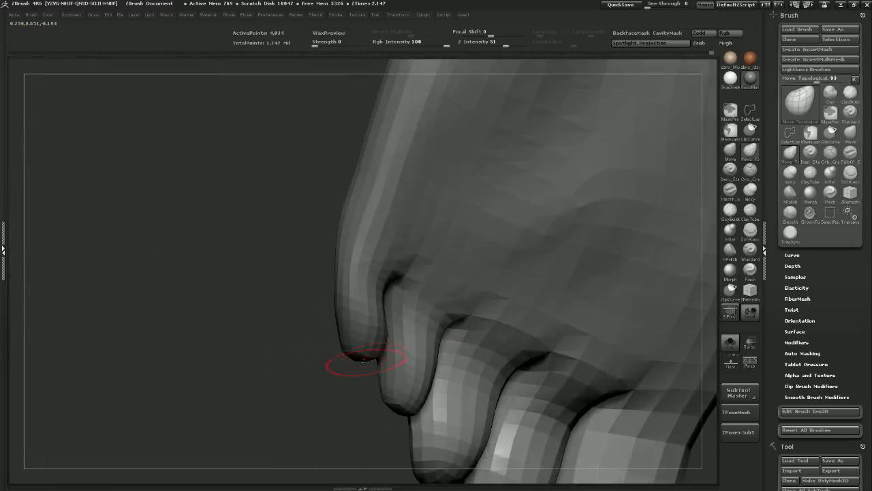
# Push the outer edge of the smallest toe outward to give its tip a fuller, rounder outline
pyautogui.moveTo(365, 367)
pyautogui.mouseDown()
pyautogui.moveTo(384, 361)
pyautogui.moveTo(388, 343)
pyautogui.mouseUp()
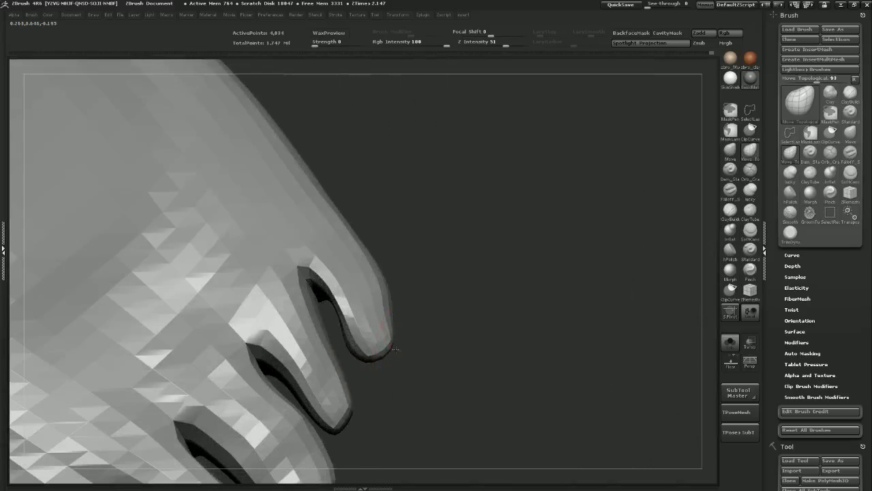
pyautogui.press('shift')
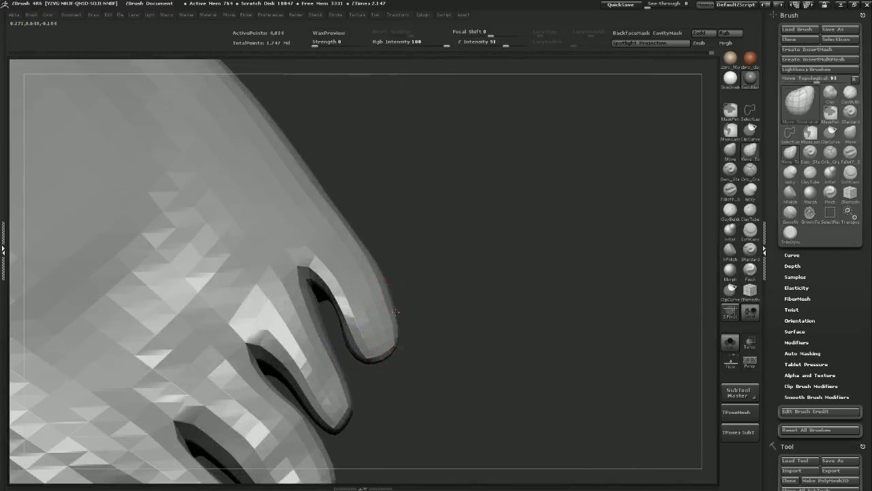
pyautogui.press('ctrl')
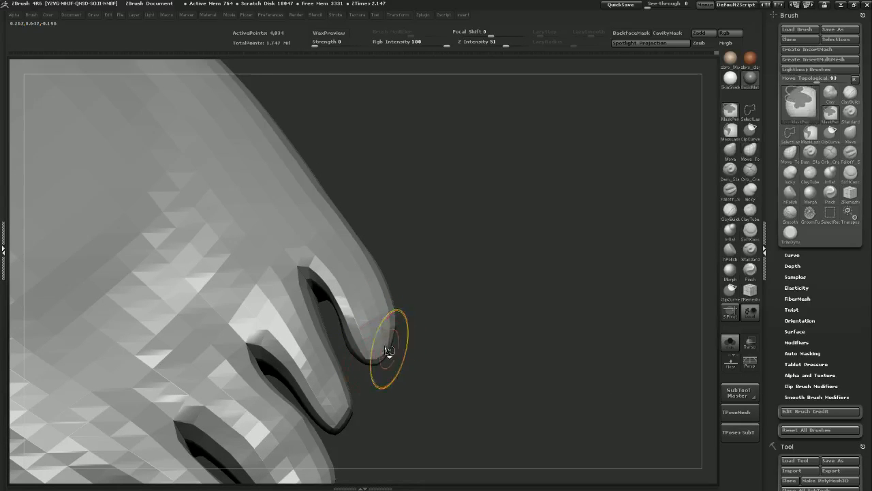
pyautogui.keyDown('alt'); pyautogui.moveTo(433, 266); pyautogui.dragTo(431, 284); pyautogui.keyUp('alt')
pyautogui.moveTo(448, 253)
pyautogui.mouseDown()
pyautogui.moveTo(366, 288)
pyautogui.moveTo(402, 243)
pyautogui.mouseUp()
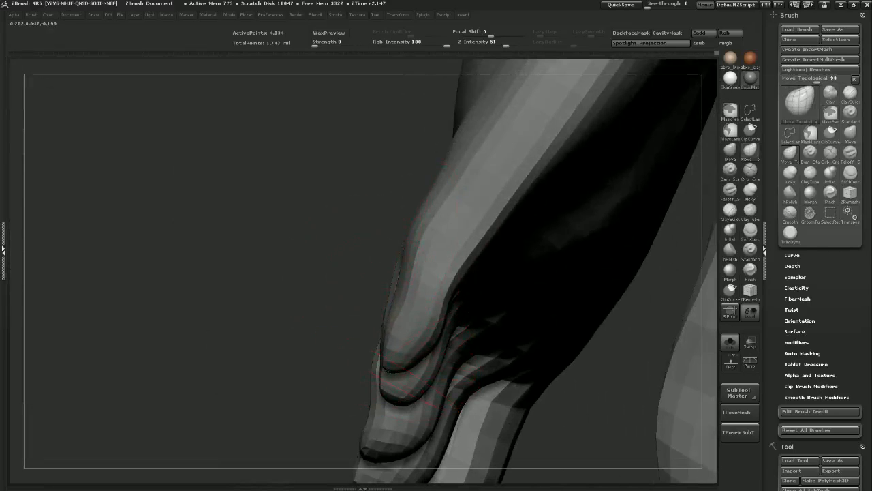
pyautogui.moveTo(572, 402); pyautogui.dragTo(508, 347)
pyautogui.moveTo(368, 360); pyautogui.dragTo(443, 378)
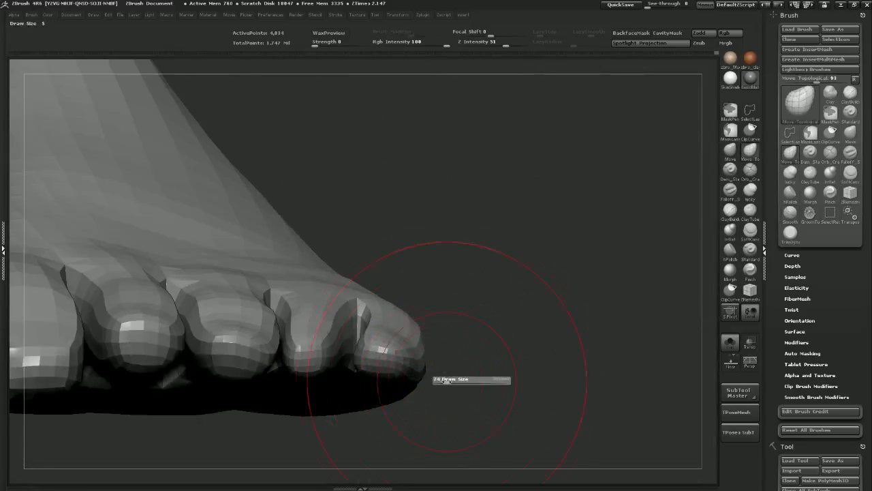
# Drop to the lowest subdivision level and rework the smallest toe's blocky end with the Move Topological and Smooth brushes
pyautogui.hotkey('shift', 'd')
pyautogui.hotkey('shift', 'd')
pyautogui.press('s')
pyautogui.moveTo(444, 374); pyautogui.dragTo(419, 352)
pyautogui.moveTo(470, 363); pyautogui.dragTo(446, 366)
pyautogui.moveTo(461, 436); pyautogui.dragTo(438, 435)
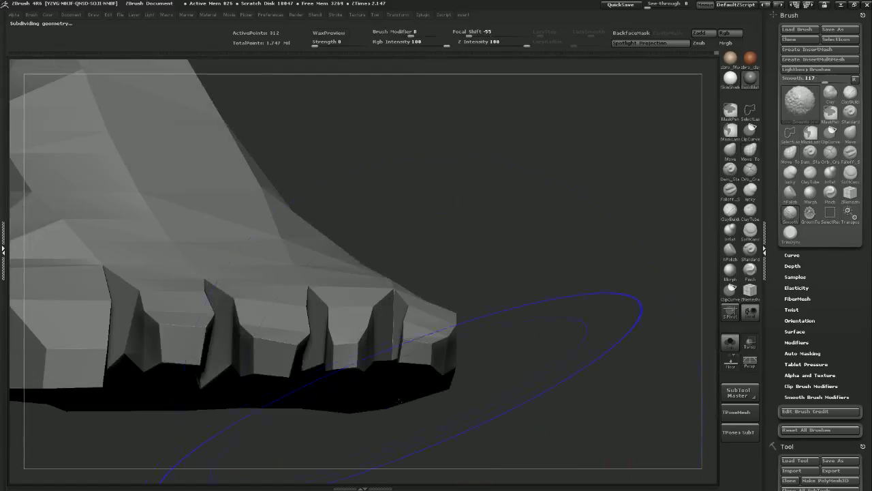
pyautogui.moveTo(357, 378); pyautogui.dragTo(358, 397)
pyautogui.press('s')
pyautogui.moveTo(510, 342)
pyautogui.mouseDown()
pyautogui.moveTo(501, 342)
pyautogui.moveTo(498, 300)
pyautogui.moveTo(482, 337)
pyautogui.mouseUp()
# Raise the feet two subdivision levels and refine the shape of the smaller toes
pyautogui.hotkey('ctrl', 'd')
pyautogui.moveTo(357, 428); pyautogui.dragTo(444, 413)
pyautogui.hotkey('ctrl', 'd')
pyautogui.moveTo(468, 380)
pyautogui.keyDown('alt'); pyautogui.mouseDown()
pyautogui.moveTo(481, 419)
pyautogui.moveTo(524, 345)
pyautogui.mouseUp(); pyautogui.keyUp('alt')
pyautogui.press('s')
pyautogui.moveTo(416, 289); pyautogui.dragTo(407, 289)
pyautogui.moveTo(557, 231)
pyautogui.mouseDown()
pyautogui.moveTo(491, 430)
pyautogui.moveTo(507, 326)
pyautogui.moveTo(487, 332)
pyautogui.mouseUp()
pyautogui.press('shift')
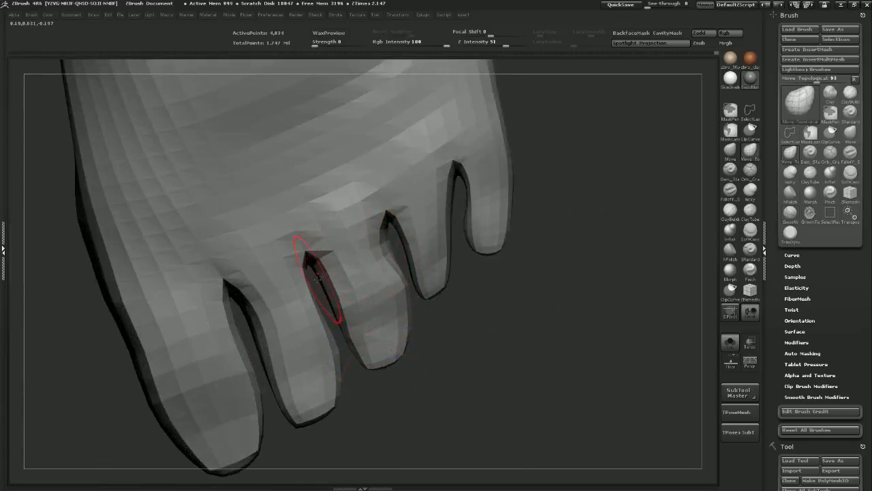
# Lower the feet one subdivision level, then widen and lengthen the fourth toe and adjust the second toe's edge
pyautogui.hotkey('shift', 'd')
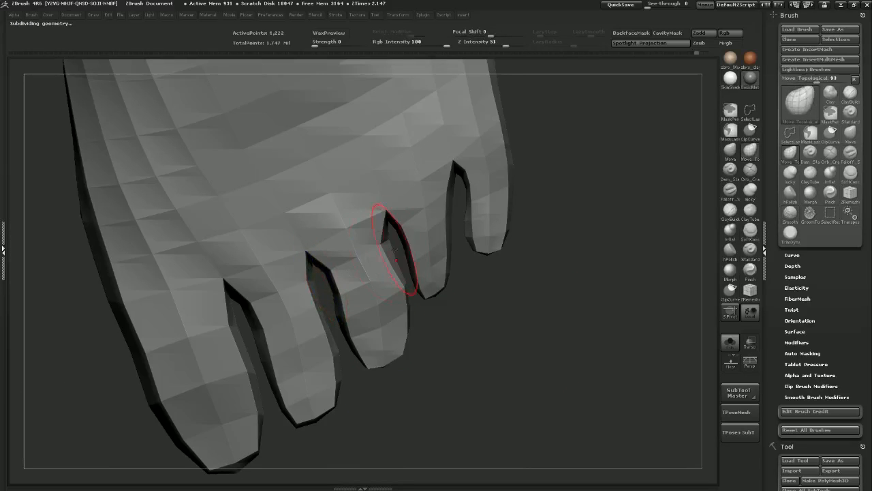
pyautogui.moveTo(387, 243)
pyautogui.mouseDown()
pyautogui.moveTo(369, 251)
pyautogui.moveTo(413, 245)
pyautogui.moveTo(394, 268)
pyautogui.mouseUp()
pyautogui.moveTo(446, 246); pyautogui.dragTo(458, 248)
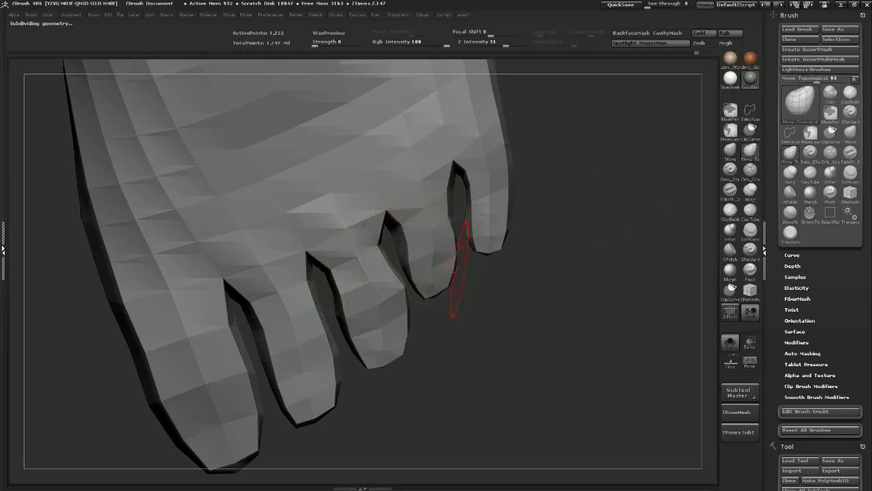
pyautogui.moveTo(440, 290); pyautogui.dragTo(448, 292)
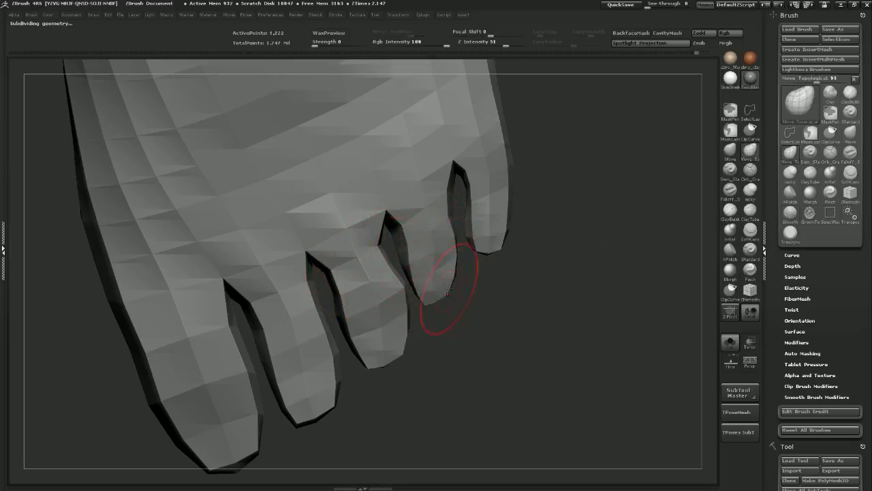
pyautogui.moveTo(308, 303); pyautogui.dragTo(308, 303)
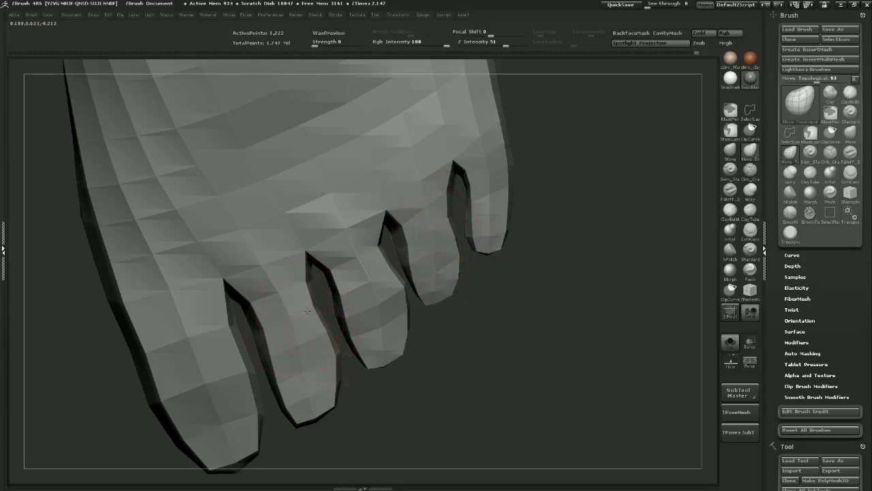
# Adjust the inner edge of the smallest toe and the gaps between the toes with a resized Move Topological brush
pyautogui.keyDown('alt'); pyautogui.moveTo(522, 337); pyautogui.dragTo(462, 395); pyautogui.keyUp('alt')
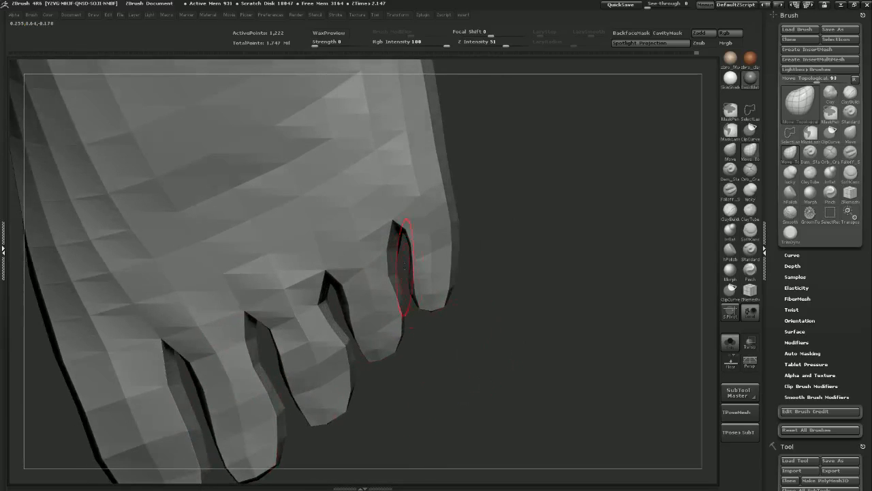
pyautogui.moveTo(413, 236); pyautogui.dragTo(413, 231)
pyautogui.press('s')
pyautogui.moveTo(269, 306); pyautogui.dragTo(277, 303)
pyautogui.moveTo(406, 234); pyautogui.dragTo(406, 222)
pyautogui.press('s')
pyautogui.moveTo(456, 307)
pyautogui.mouseDown()
pyautogui.moveTo(449, 304)
pyautogui.moveTo(481, 299)
pyautogui.moveTo(471, 270)
pyautogui.mouseUp()
# Raise the feet two subdivision levels and smooth the tip of the smallest toe
pyautogui.press('d')
pyautogui.press('d')
pyautogui.press('s')
pyautogui.moveTo(420, 255); pyautogui.dragTo(418, 247)
pyautogui.press('s')
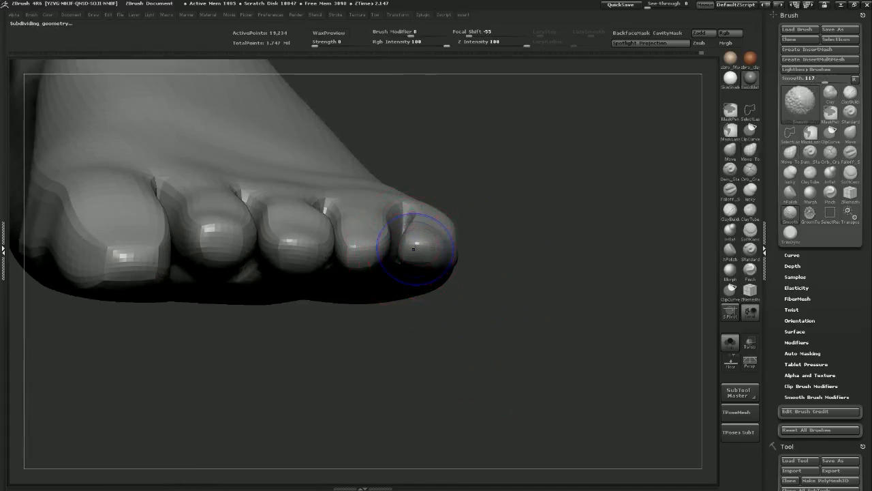
# Lower the feet one subdivision level, reshape the smallest toe's tip, and undo the last stroke
pyautogui.hotkey('shift', 'd')
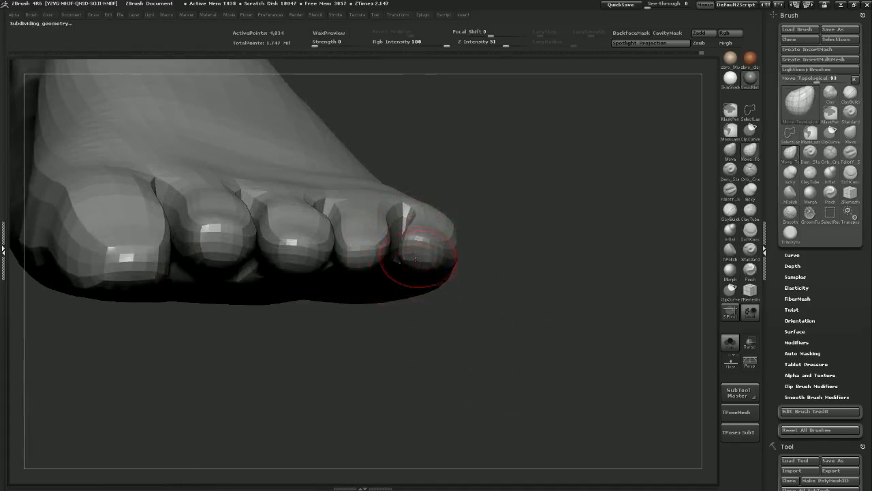
pyautogui.moveTo(523, 243); pyautogui.dragTo(454, 241)
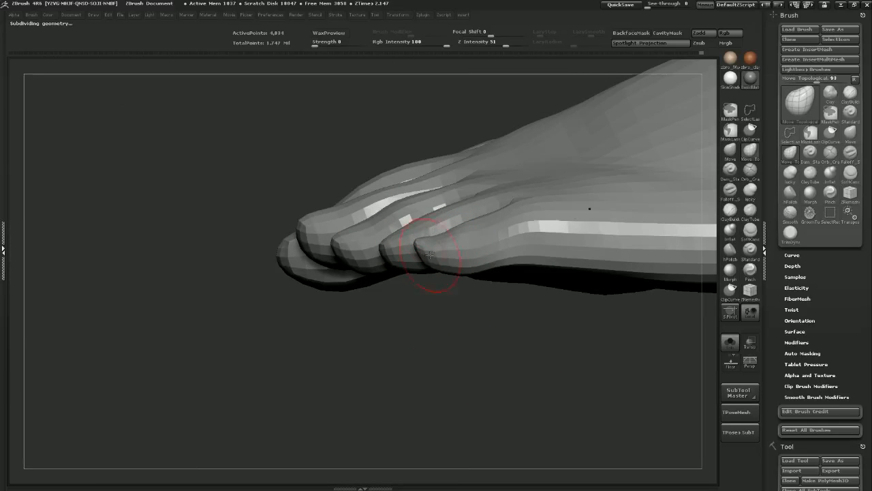
pyautogui.moveTo(418, 271)
pyautogui.mouseDown()
pyautogui.moveTo(464, 269)
pyautogui.moveTo(434, 264)
pyautogui.mouseUp()
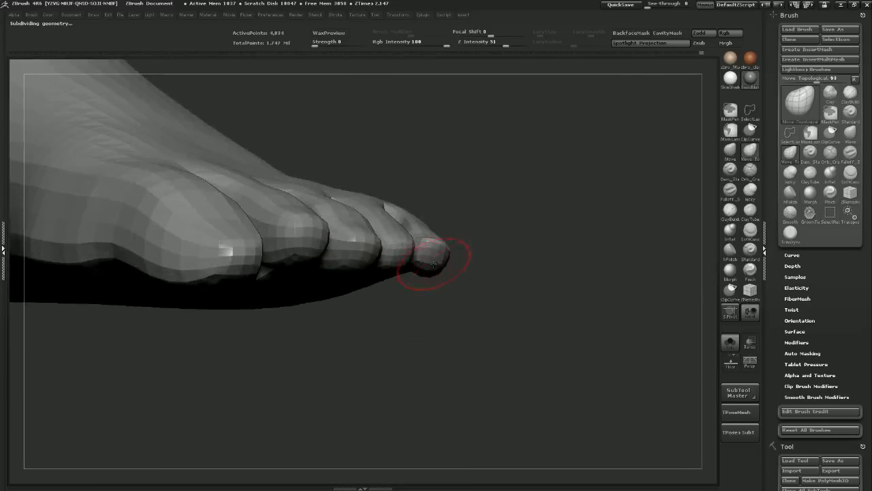
pyautogui.moveTo(437, 259); pyautogui.dragTo(390, 255, button='right')
pyautogui.moveTo(436, 244); pyautogui.dragTo(428, 242)
pyautogui.hotkey('ctrl', 'z')
# Resize the brush and round out the tip of the fourth toe
pyautogui.moveTo(448, 292)
pyautogui.mouseDown()
pyautogui.moveTo(429, 290)
pyautogui.moveTo(461, 304)
pyautogui.moveTo(464, 317)
pyautogui.mouseUp()
pyautogui.press('s')
pyautogui.moveTo(379, 285); pyautogui.dragTo(392, 285)
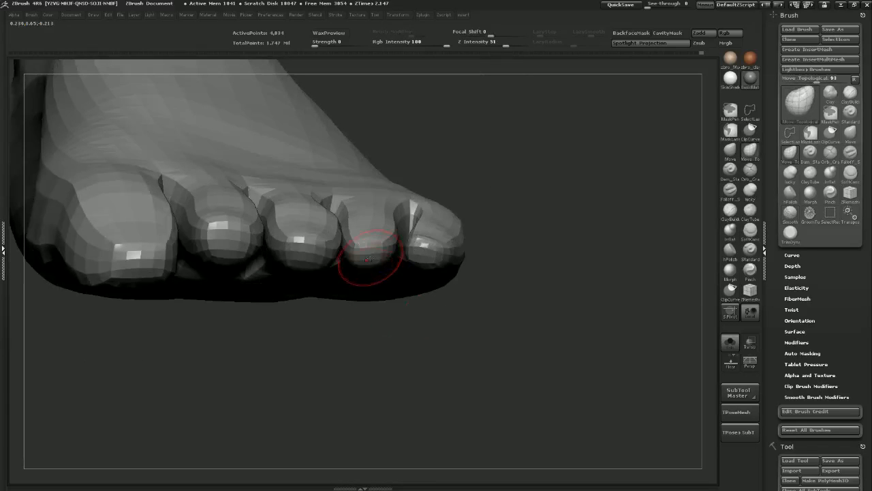
pyautogui.moveTo(471, 349)
pyautogui.mouseDown()
pyautogui.moveTo(415, 354)
pyautogui.moveTo(454, 354)
pyautogui.moveTo(380, 253)
pyautogui.mouseUp()
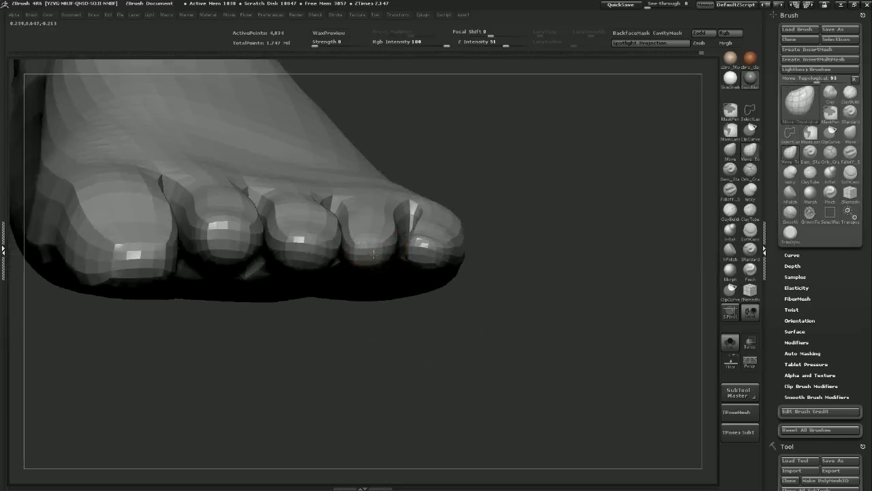
pyautogui.moveTo(384, 276)
pyautogui.mouseDown()
pyautogui.moveTo(466, 345)
pyautogui.moveTo(423, 351)
pyautogui.moveTo(365, 339)
pyautogui.moveTo(380, 280)
pyautogui.mouseUp()
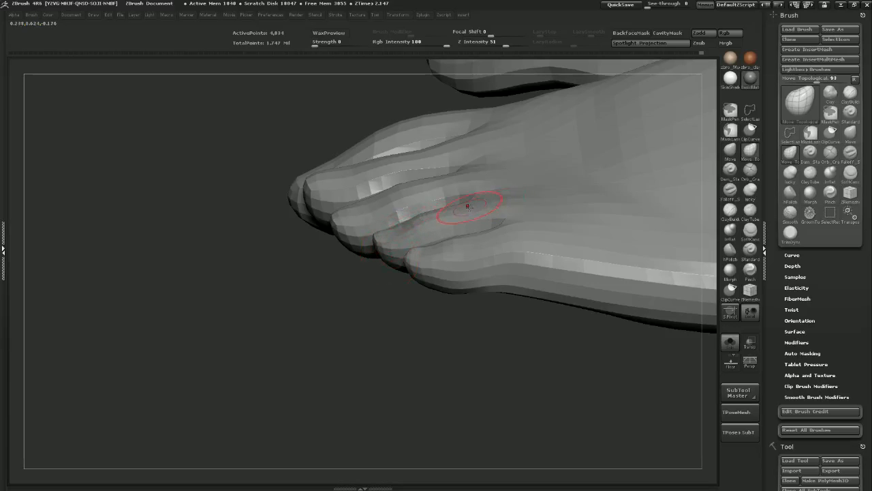
# Resize the brush and smooth the inner side of the fourth toe at its base
pyautogui.moveTo(404, 300); pyautogui.dragTo(496, 240)
pyautogui.moveTo(576, 197)
pyautogui.mouseDown()
pyautogui.moveTo(567, 148)
pyautogui.moveTo(618, 162)
pyautogui.moveTo(540, 174)
pyautogui.mouseUp()
pyautogui.press('s')
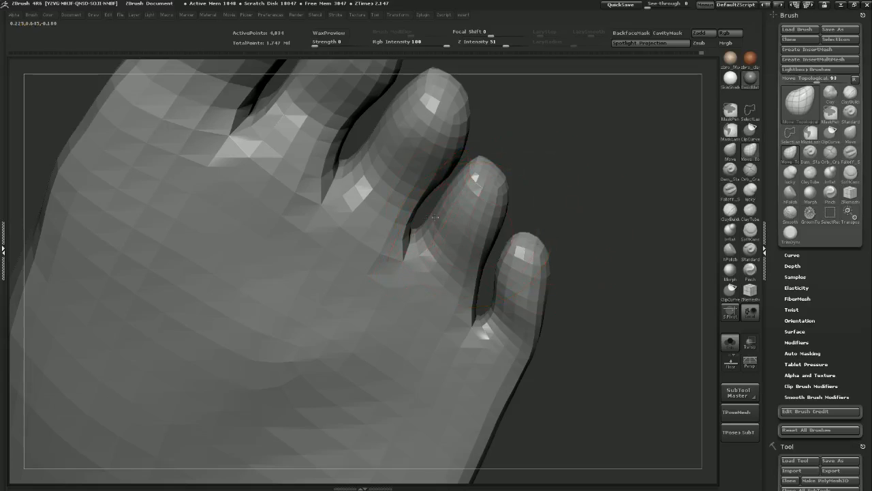
pyautogui.press('shift')
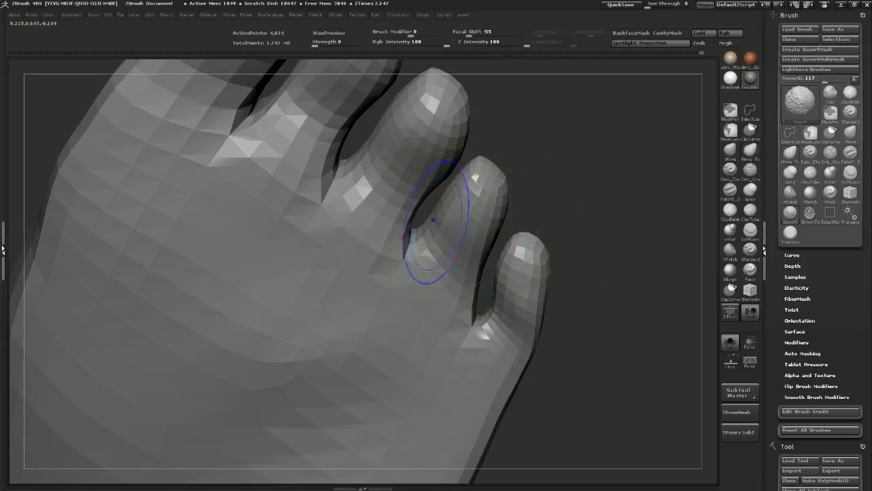
pyautogui.moveTo(433, 217); pyautogui.dragTo(439, 256)
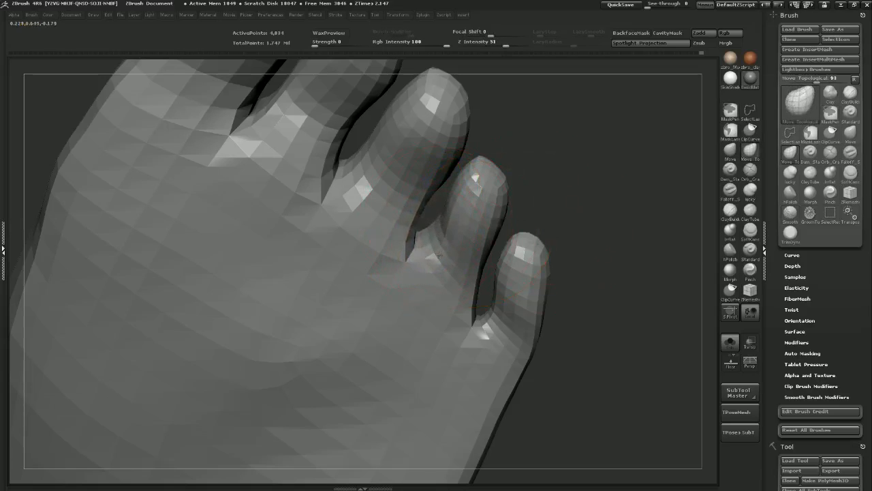
# Refine the base of the fourth toe and the tip of the second toe with the Move Topological brush
pyautogui.moveTo(606, 235); pyautogui.dragTo(588, 141)
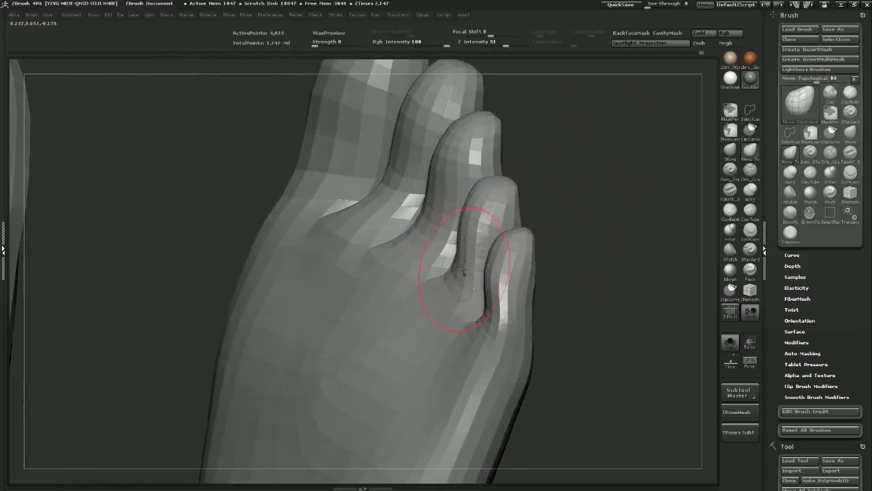
pyautogui.moveTo(611, 265)
pyautogui.mouseDown()
pyautogui.moveTo(676, 241)
pyautogui.moveTo(671, 250)
pyautogui.mouseUp()
pyautogui.moveTo(440, 304); pyautogui.dragTo(445, 293)
pyautogui.moveTo(588, 208)
pyautogui.mouseDown()
pyautogui.moveTo(597, 192)
pyautogui.moveTo(583, 208)
pyautogui.mouseUp()
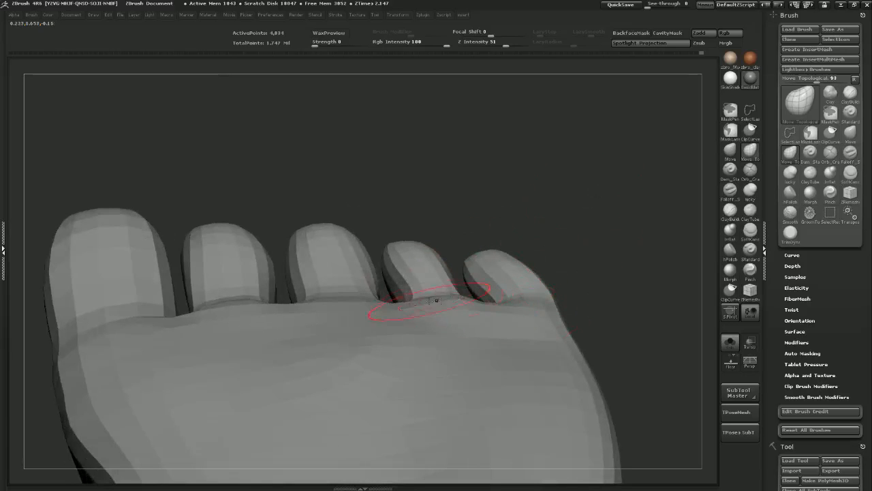
pyautogui.moveTo(604, 199); pyautogui.dragTo(523, 212)
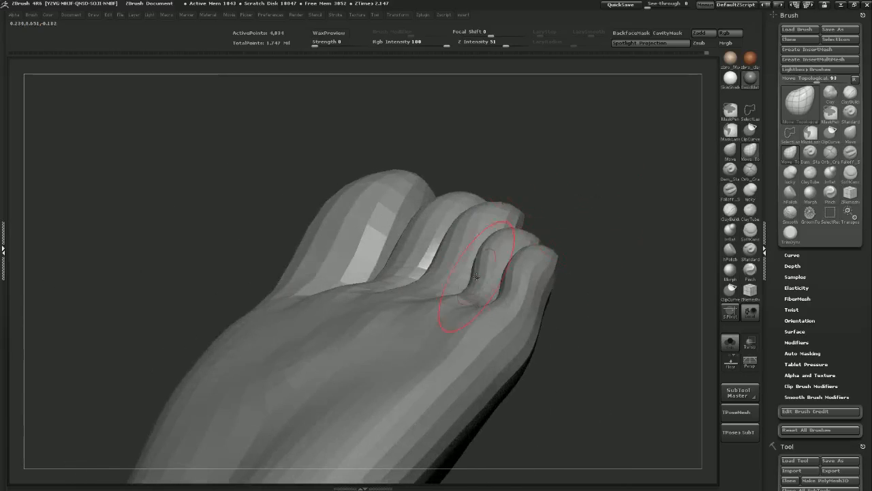
pyautogui.moveTo(487, 283); pyautogui.dragTo(453, 170)
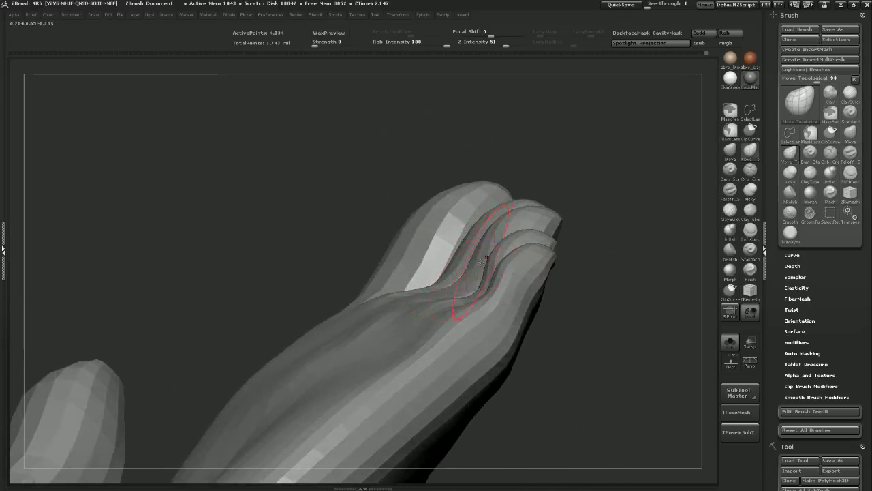
pyautogui.moveTo(563, 164)
pyautogui.mouseDown()
pyautogui.moveTo(578, 240)
pyautogui.moveTo(596, 209)
pyautogui.mouseUp()
pyautogui.moveTo(552, 186)
pyautogui.mouseDown()
pyautogui.moveTo(563, 179)
pyautogui.moveTo(533, 182)
pyautogui.moveTo(512, 156)
pyautogui.mouseUp()
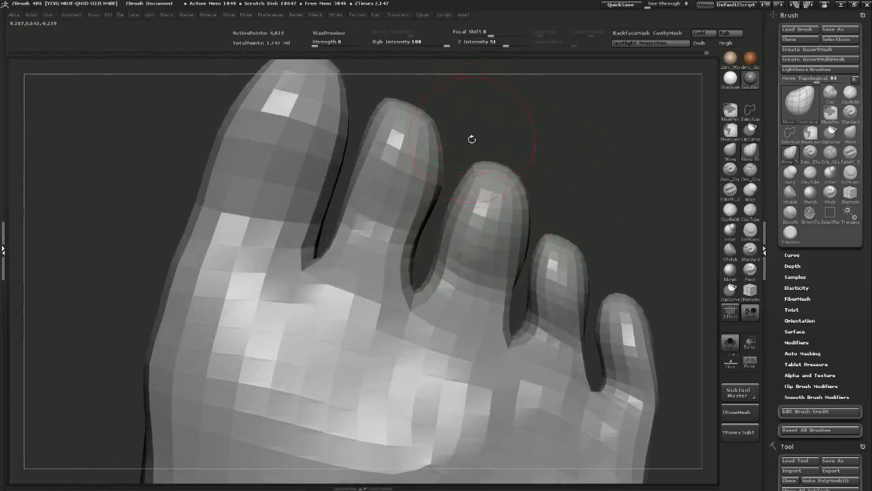
pyautogui.moveTo(409, 106); pyautogui.dragTo(416, 100)
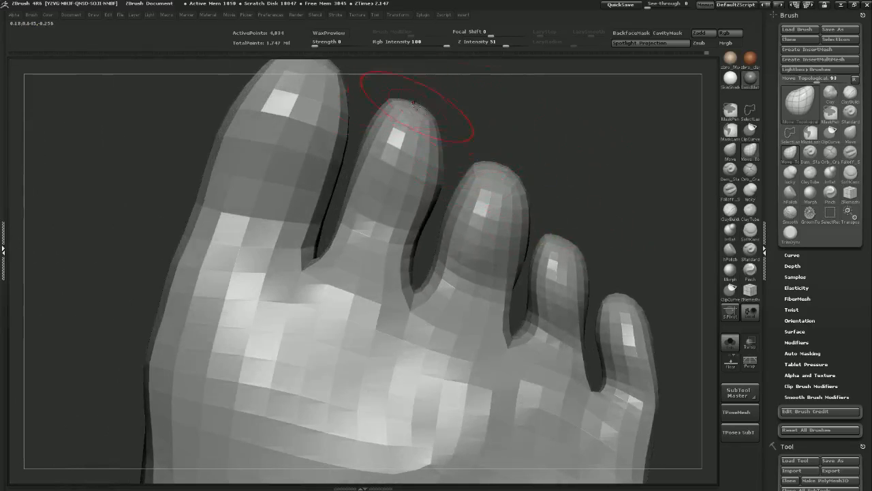
# Lower the feet two subdivision levels and pull the foot's outer side forward behind the smallest toe
pyautogui.moveTo(468, 92)
pyautogui.mouseDown()
pyautogui.moveTo(438, 238)
pyautogui.moveTo(456, 246)
pyautogui.moveTo(479, 208)
pyautogui.mouseUp()
pyautogui.keyDown('alt'); pyautogui.moveTo(558, 252); pyautogui.dragTo(529, 217); pyautogui.keyUp('alt')
pyautogui.hotkey('shift', 'd')
pyautogui.hotkey('shift', 'd')
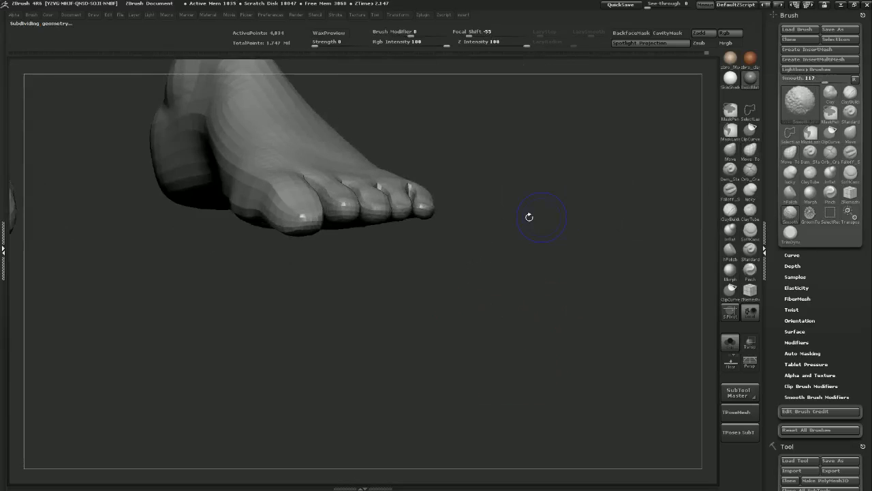
pyautogui.keyDown('alt'); pyautogui.moveTo(496, 174); pyautogui.dragTo(526, 216); pyautogui.keyUp('alt')
pyautogui.moveTo(525, 216)
pyautogui.mouseDown()
pyautogui.moveTo(477, 215)
pyautogui.moveTo(492, 221)
pyautogui.mouseUp()
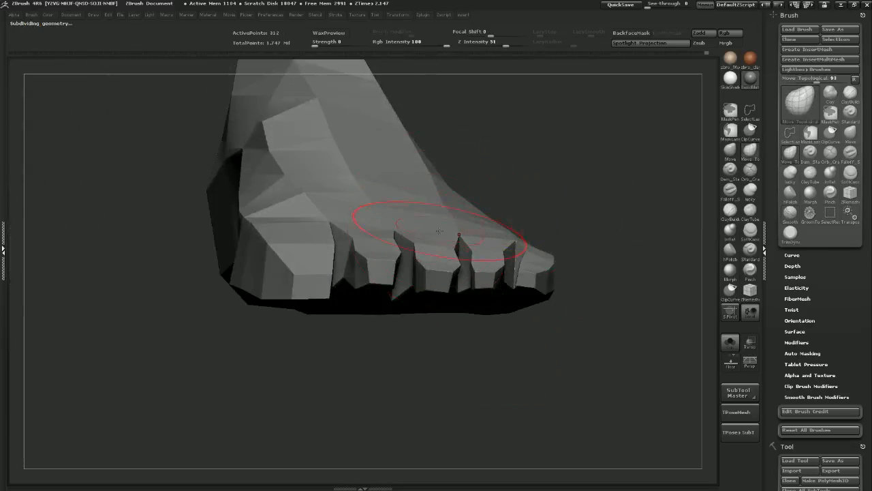
pyautogui.moveTo(352, 200); pyautogui.dragTo(336, 203)
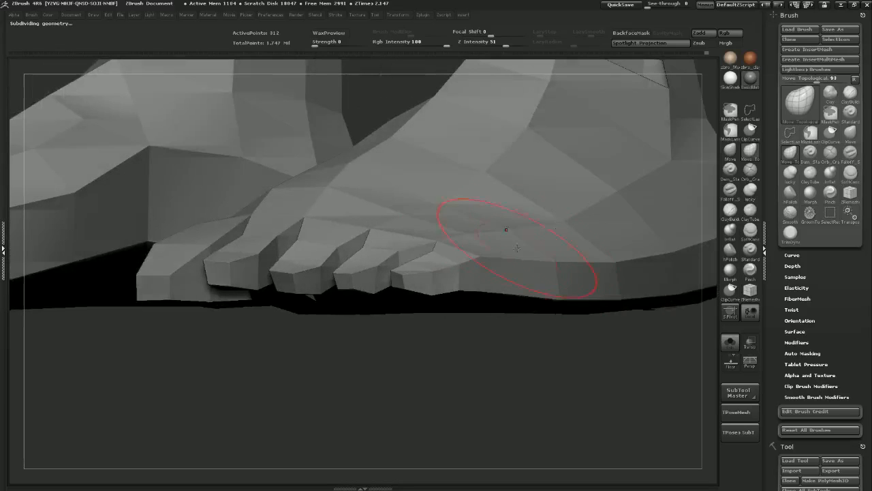
pyautogui.moveTo(511, 228); pyautogui.dragTo(456, 228)
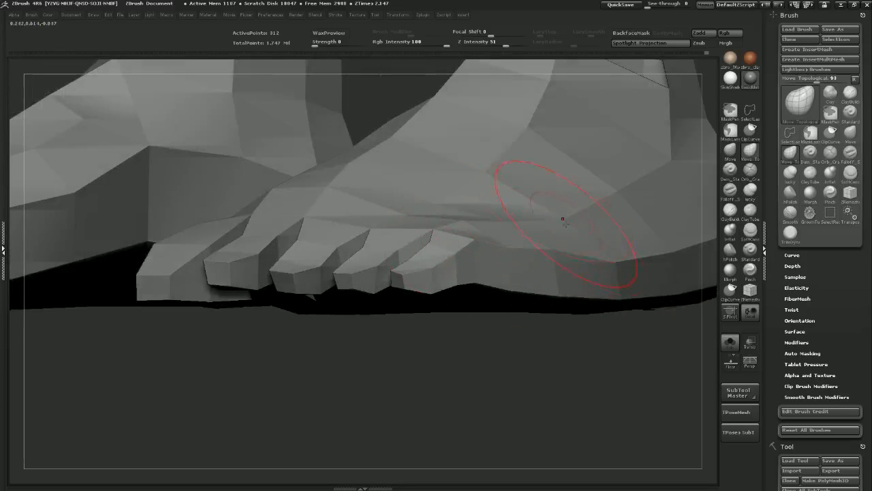
# Raise the upper contour of the foot's outer side from the smallest toe back toward the heel
pyautogui.moveTo(502, 279); pyautogui.dragTo(503, 284)
pyautogui.moveTo(504, 223); pyautogui.dragTo(507, 214)
pyautogui.moveTo(509, 248); pyautogui.dragTo(509, 216)
pyautogui.moveTo(553, 244); pyautogui.dragTo(554, 236)
pyautogui.moveTo(612, 254); pyautogui.dragTo(612, 245)
pyautogui.keyDown('alt'); pyautogui.moveTo(661, 328); pyautogui.dragTo(559, 337); pyautogui.keyUp('alt')
pyautogui.moveTo(574, 246); pyautogui.dragTo(573, 239)
pyautogui.moveTo(507, 250); pyautogui.dragTo(505, 238)
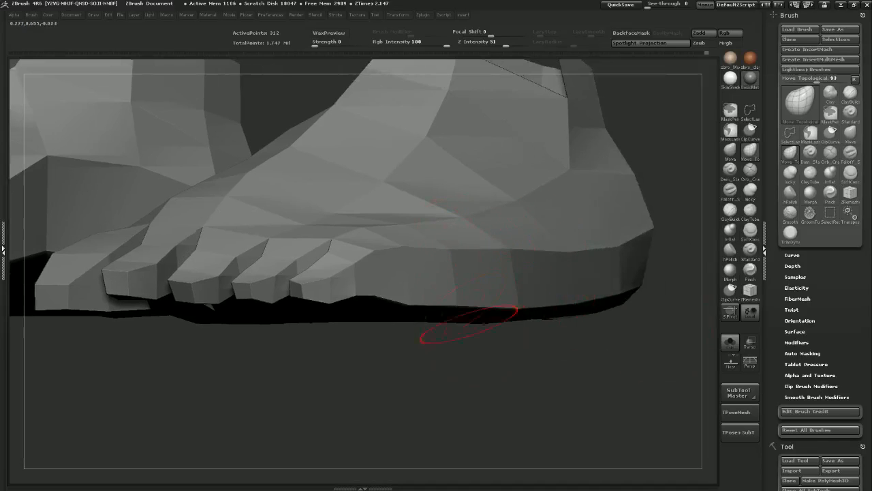
pyautogui.keyDown('shift'); pyautogui.moveTo(483, 329); pyautogui.dragTo(501, 334); pyautogui.keyUp('shift')
pyautogui.moveTo(475, 217); pyautogui.dragTo(452, 253)
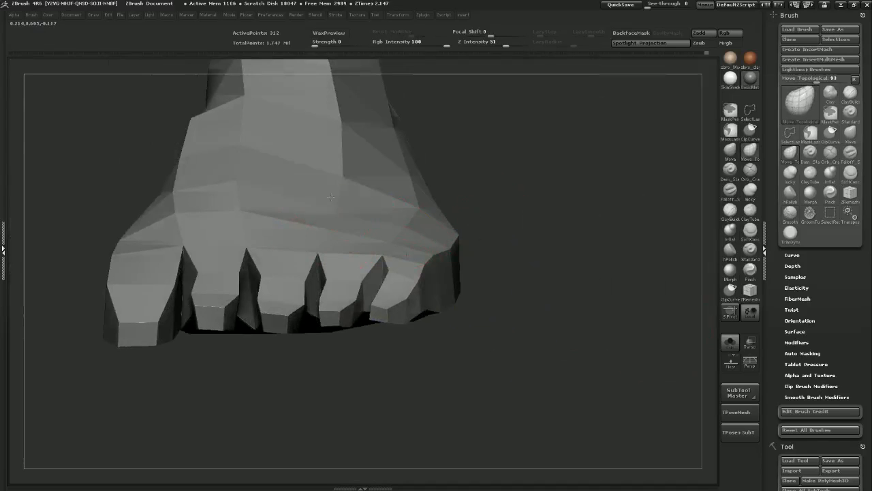
# Raise the feet four subdivision levels and smooth the tips of all the toes
pyautogui.moveTo(477, 160)
pyautogui.mouseDown()
pyautogui.moveTo(522, 150)
pyautogui.moveTo(466, 161)
pyautogui.mouseUp()
pyautogui.hotkey('ctrl', 'd')
pyautogui.moveTo(452, 344); pyautogui.dragTo(490, 337)
pyautogui.press('shift')
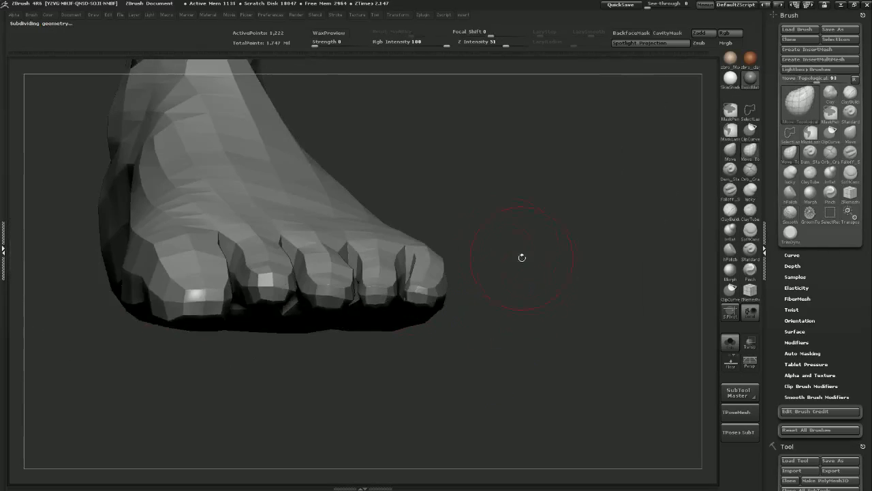
pyautogui.hotkey('ctrl', 'd')
pyautogui.hotkey('ctrl', 'd')
pyautogui.moveTo(531, 253); pyautogui.dragTo(560, 221)
pyautogui.hotkey('ctrl', 'd')
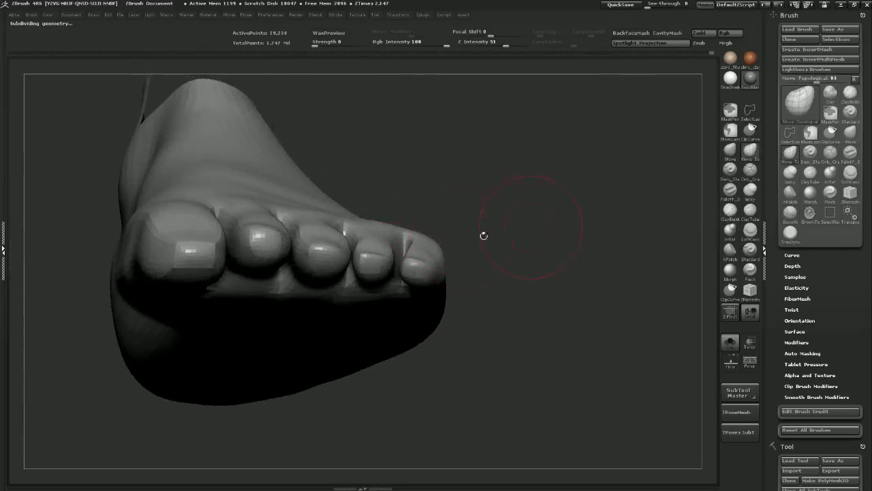
pyautogui.press('shift')
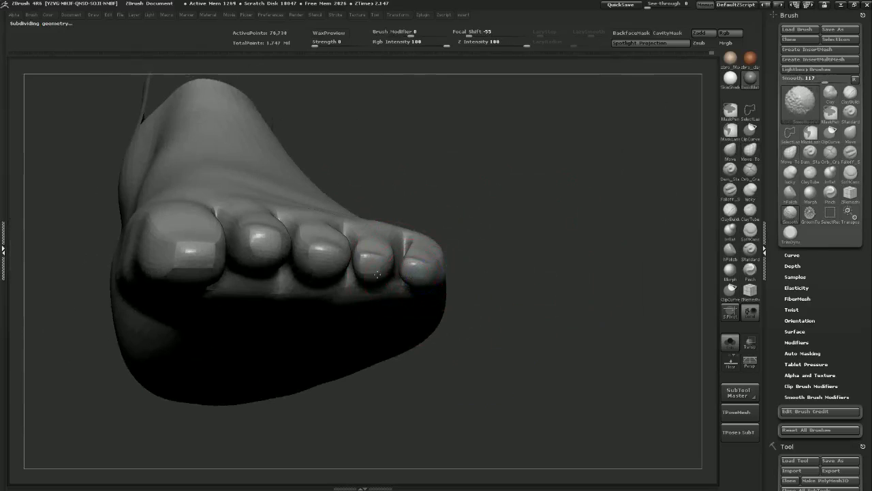
pyautogui.moveTo(364, 274)
pyautogui.keyDown('shift'); pyautogui.mouseDown()
pyautogui.moveTo(368, 264)
pyautogui.moveTo(321, 267)
pyautogui.mouseUp(); pyautogui.keyUp('shift')
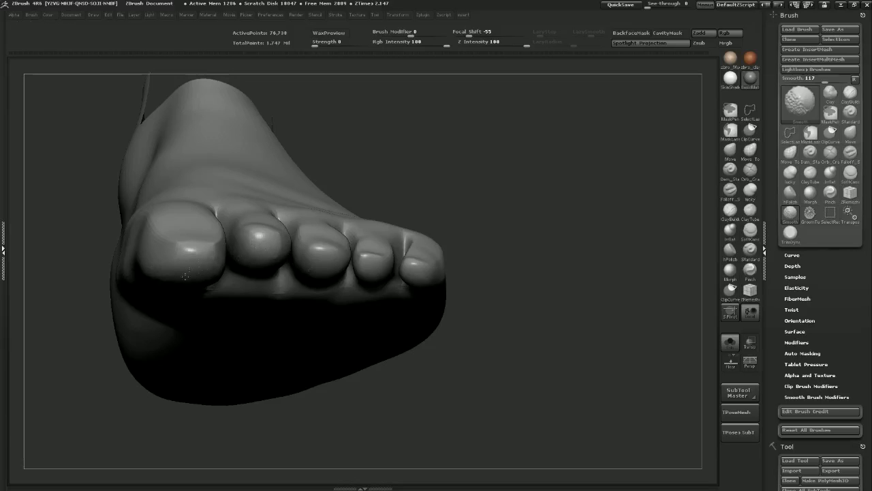
# Unhide the rest of the body and lower its subdivision level
pyautogui.moveTo(577, 200)
pyautogui.mouseDown()
pyautogui.moveTo(571, 288)
pyautogui.moveTo(551, 325)
pyautogui.moveTo(553, 261)
pyautogui.moveTo(537, 251)
pyautogui.moveTo(499, 147)
pyautogui.mouseUp()
pyautogui.keyDown('alt'); pyautogui.moveTo(493, 202); pyautogui.dragTo(524, 255); pyautogui.keyUp('alt')
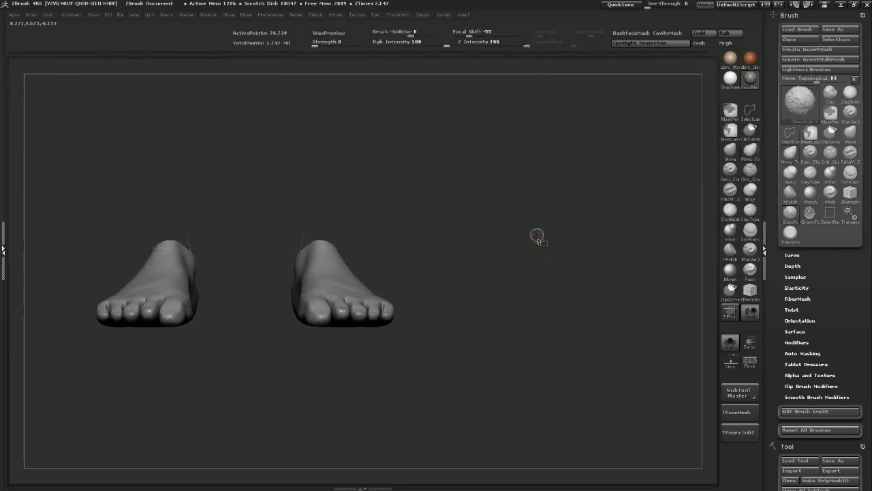
pyautogui.keyDown('ctrl'); pyautogui.keyDown('shift'); pyautogui.click(539, 236); pyautogui.keyUp('shift'); pyautogui.keyUp('ctrl')
pyautogui.moveTo(570, 238)
pyautogui.mouseDown()
pyautogui.moveTo(453, 251)
pyautogui.moveTo(542, 266)
pyautogui.moveTo(508, 354)
pyautogui.mouseUp()
pyautogui.hotkey('shift', 'd')
pyautogui.keyDown('alt'); pyautogui.moveTo(380, 317); pyautogui.dragTo(385, 416); pyautogui.keyUp('alt')
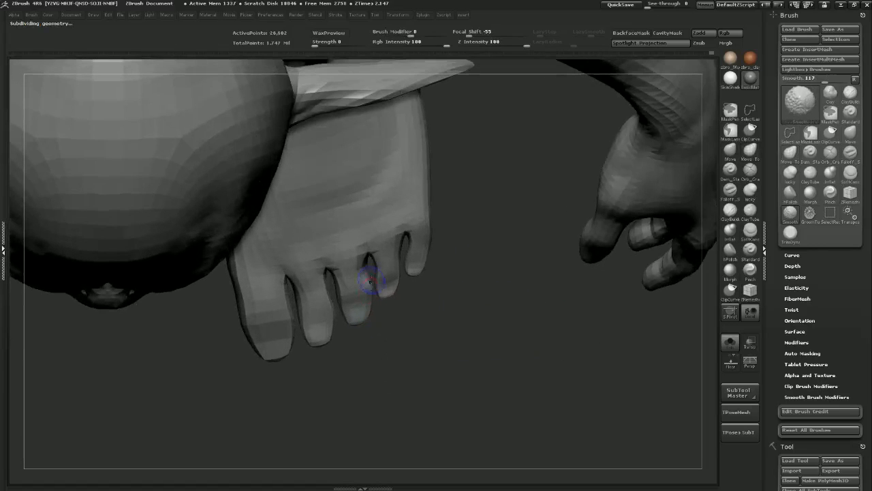
pyautogui.keyDown('alt'); pyautogui.moveTo(467, 343); pyautogui.dragTo(452, 313); pyautogui.keyUp('alt')
pyautogui.moveTo(464, 382)
pyautogui.mouseDown()
pyautogui.moveTo(452, 329)
pyautogui.moveTo(462, 271)
pyautogui.moveTo(484, 264)
pyautogui.mouseUp()
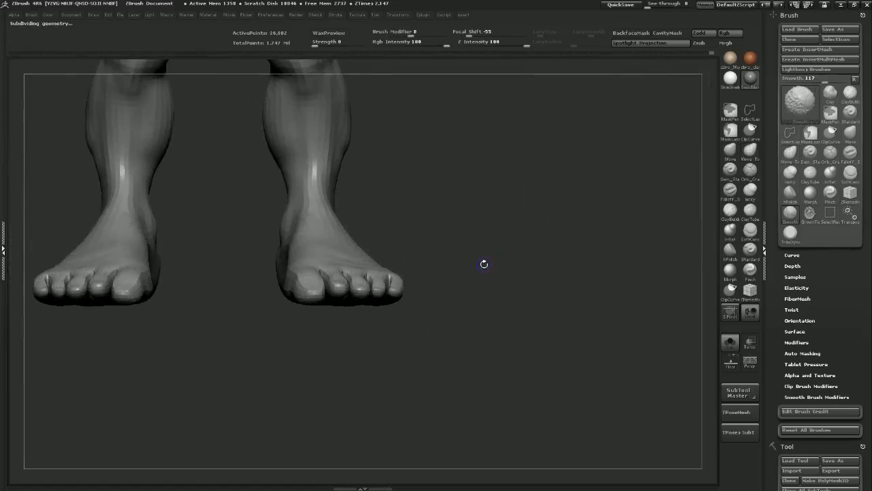
# Lower the body two subdivision levels and adjust the top of the foot with a resized Move brush
pyautogui.hotkey('shift', 'd')
pyautogui.hotkey('shift', 'd')
pyautogui.click(732, 153)
pyautogui.moveTo(518, 205)
pyautogui.mouseDown()
pyautogui.moveTo(506, 216)
pyautogui.moveTo(494, 291)
pyautogui.mouseUp()
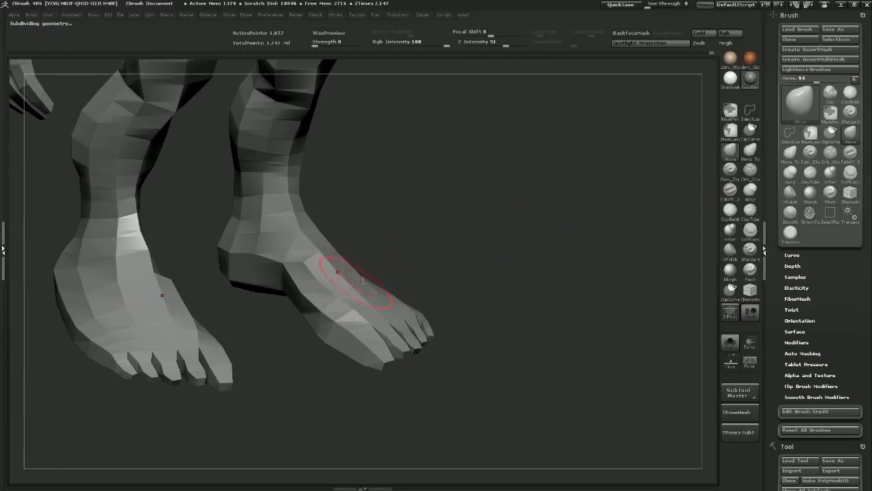
pyautogui.moveTo(426, 249)
pyautogui.mouseDown()
pyautogui.moveTo(391, 281)
pyautogui.moveTo(398, 274)
pyautogui.mouseUp()
pyautogui.moveTo(428, 235)
pyautogui.mouseDown()
pyautogui.moveTo(423, 259)
pyautogui.moveTo(402, 263)
pyautogui.moveTo(387, 254)
pyautogui.moveTo(402, 262)
pyautogui.mouseUp()
pyautogui.press('s')
pyautogui.moveTo(422, 308); pyautogui.dragTo(430, 305)
# Reshape the contours of the instep and ankle with the Move brush
pyautogui.moveTo(453, 299); pyautogui.dragTo(518, 259)
pyautogui.moveTo(342, 247)
pyautogui.mouseDown()
pyautogui.moveTo(353, 239)
pyautogui.moveTo(325, 214)
pyautogui.mouseUp()
pyautogui.moveTo(302, 274); pyautogui.dragTo(306, 269)
pyautogui.moveTo(410, 246); pyautogui.dragTo(232, 232)
pyautogui.moveTo(306, 240); pyautogui.dragTo(270, 244)
pyautogui.moveTo(436, 251); pyautogui.dragTo(530, 252)
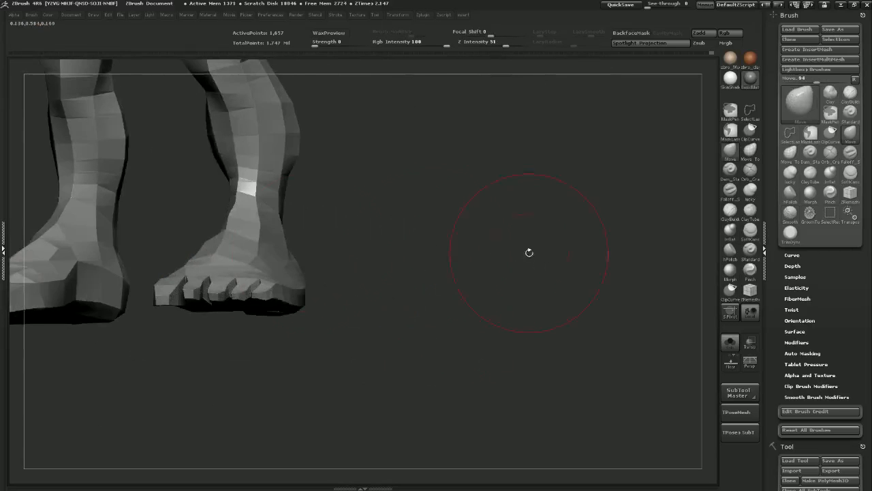
pyautogui.moveTo(320, 234); pyautogui.dragTo(276, 266)
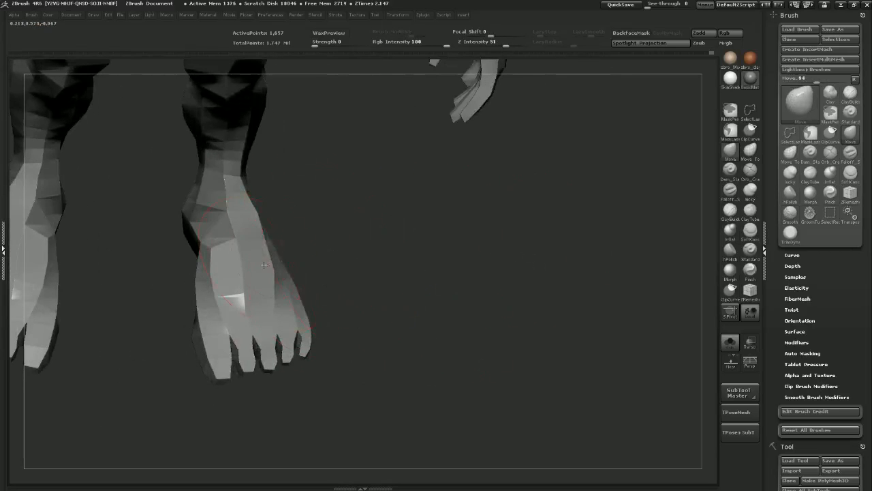
# Raise the body two subdivision levels and adjust the front of the foot with a resized Move brush
pyautogui.press('d')
pyautogui.press('d')
pyautogui.moveTo(324, 224)
pyautogui.mouseDown()
pyautogui.moveTo(351, 257)
pyautogui.moveTo(334, 268)
pyautogui.mouseUp()
pyautogui.press('s')
pyautogui.moveTo(298, 298); pyautogui.dragTo(235, 322)
pyautogui.moveTo(381, 295)
pyautogui.mouseDown()
pyautogui.moveTo(442, 323)
pyautogui.moveTo(540, 248)
pyautogui.mouseUp()
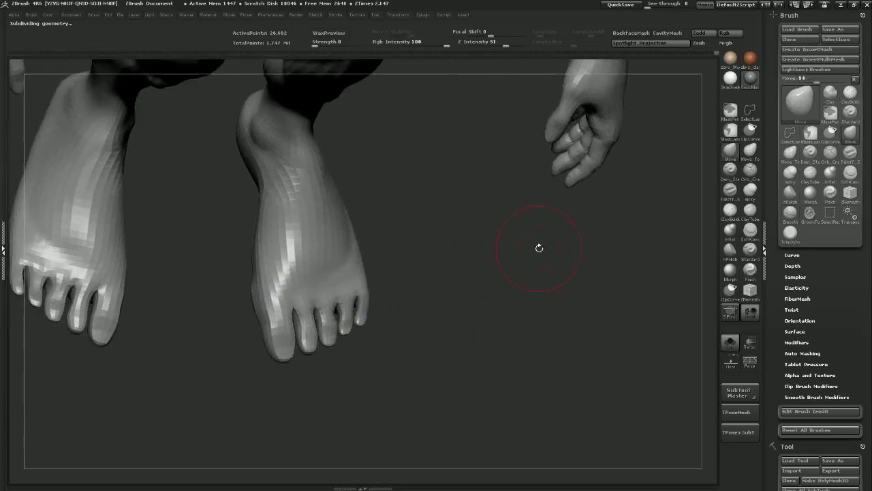
pyautogui.press('b')
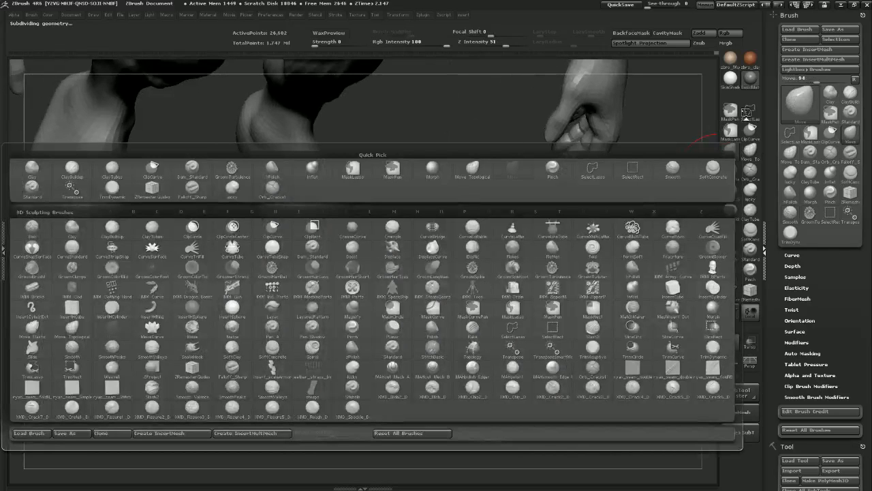
pyautogui.press('i')
pyautogui.press('t')
pyautogui.click(733, 153)
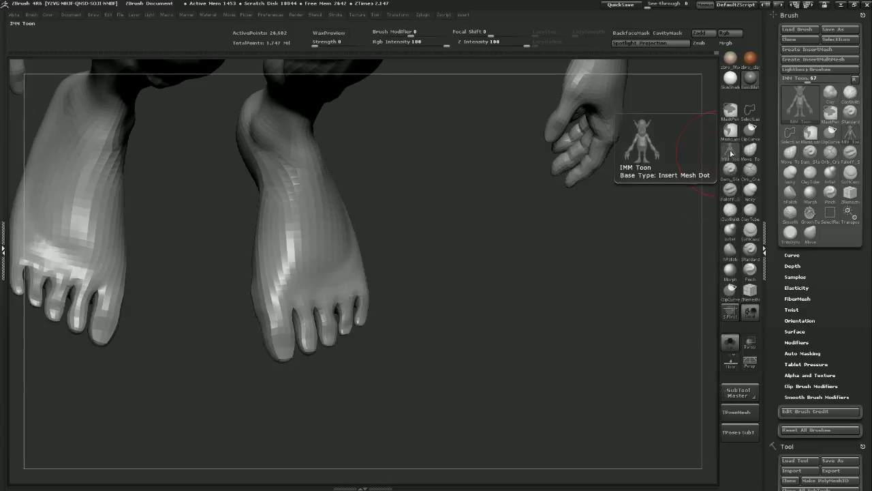
pyautogui.press('b')
pyautogui.press('m')
pyautogui.click(115, 334)
# Resize the Move brush and reshape the big toe into a rounder form
pyautogui.moveTo(263, 378)
pyautogui.mouseDown()
pyautogui.moveTo(280, 380)
pyautogui.moveTo(347, 328)
pyautogui.mouseUp()
pyautogui.press('s')
pyautogui.moveTo(346, 198)
pyautogui.mouseDown()
pyautogui.moveTo(349, 167)
pyautogui.moveTo(346, 195)
pyautogui.mouseUp()
pyautogui.moveTo(481, 160); pyautogui.dragTo(439, 275)
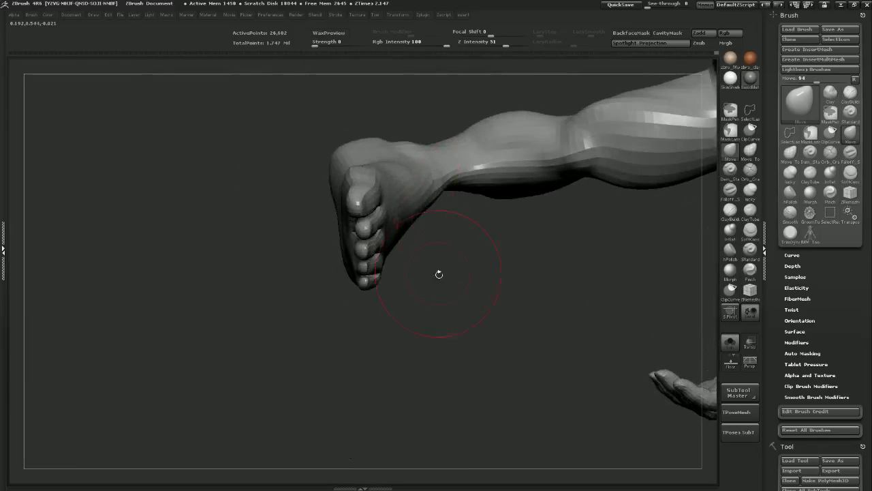
pyautogui.keyDown('alt'); pyautogui.moveTo(293, 274); pyautogui.dragTo(327, 253); pyautogui.keyUp('alt')
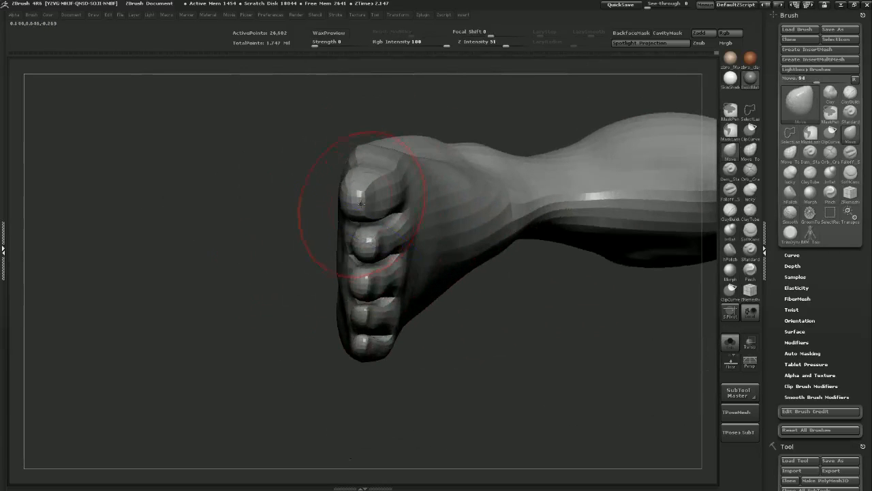
pyautogui.moveTo(377, 238); pyautogui.dragTo(371, 240)
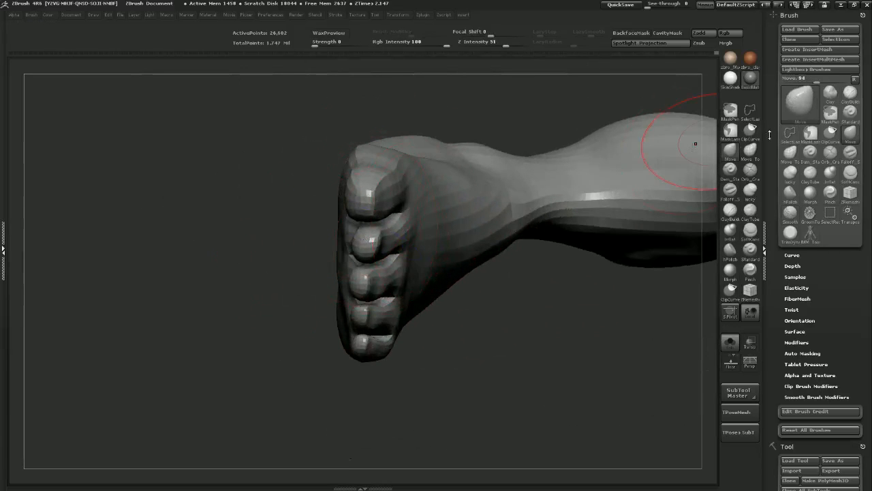
# Refine the big toe and the tip of the smallest toe with the Move Topological brush
pyautogui.click(750, 152)
pyautogui.moveTo(361, 206); pyautogui.dragTo(378, 203)
pyautogui.moveTo(318, 273)
pyautogui.mouseDown()
pyautogui.moveTo(339, 249)
pyautogui.moveTo(374, 254)
pyautogui.mouseUp()
pyautogui.press('s')
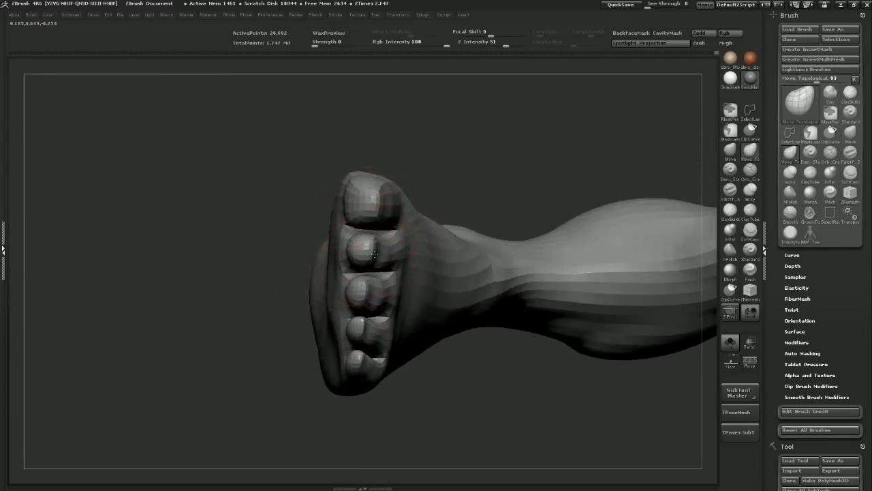
pyautogui.moveTo(477, 179); pyautogui.dragTo(472, 360)
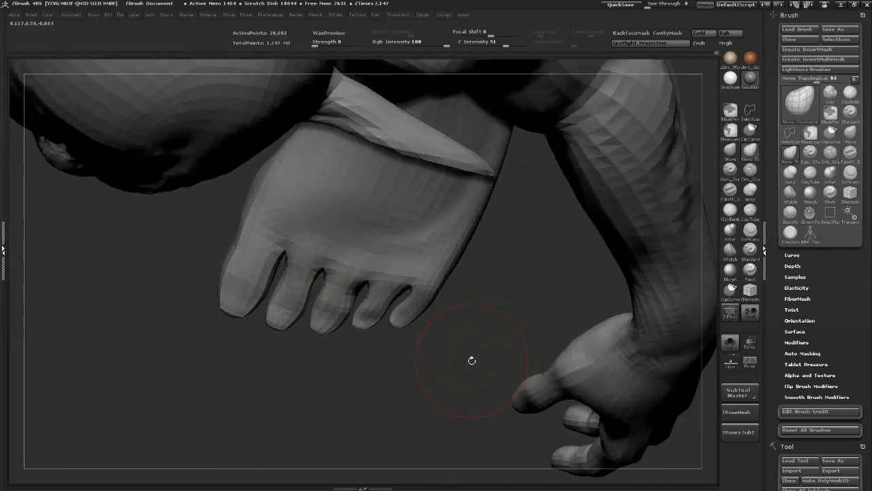
pyautogui.moveTo(419, 347); pyautogui.dragTo(402, 344)
# Raise the body two subdivision levels and examine the whole figure's proportions and silhouette from the side and front
pyautogui.moveTo(328, 405)
pyautogui.mouseDown()
pyautogui.moveTo(462, 382)
pyautogui.moveTo(383, 311)
pyautogui.moveTo(465, 278)
pyautogui.mouseUp()
pyautogui.keyDown('alt'); pyautogui.moveTo(431, 327); pyautogui.dragTo(334, 261); pyautogui.keyUp('alt')
pyautogui.keyDown('alt'); pyautogui.moveTo(583, 210); pyautogui.dragTo(543, 291); pyautogui.keyUp('alt')
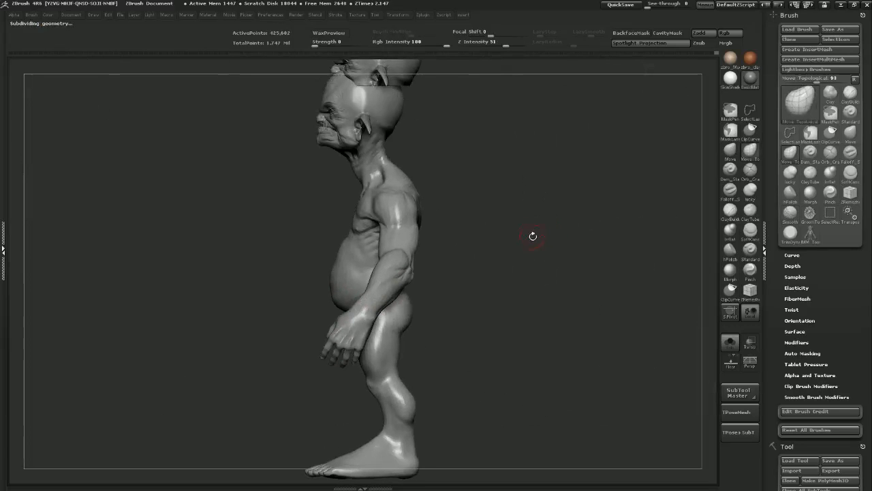
pyautogui.moveTo(525, 221); pyautogui.dragTo(578, 246)
pyautogui.moveTo(581, 211)
pyautogui.mouseDown()
pyautogui.moveTo(561, 210)
pyautogui.moveTo(682, 208)
pyautogui.moveTo(569, 211)
pyautogui.mouseUp()
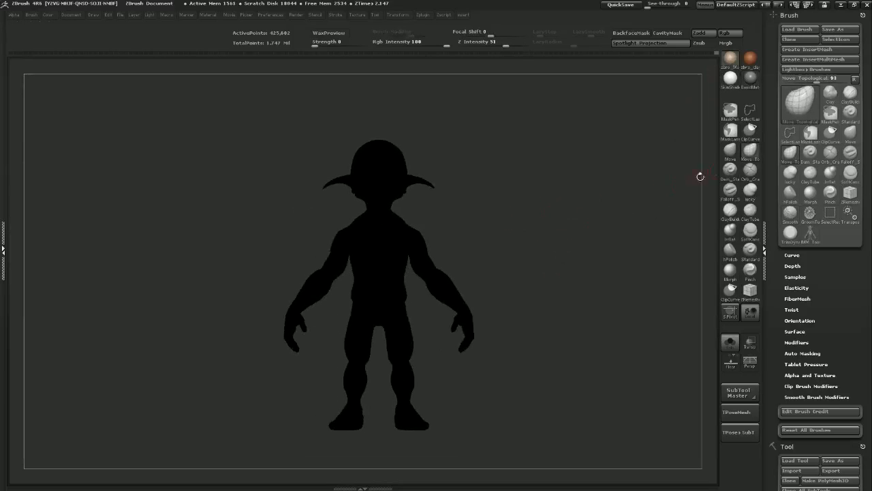
# Check the figure's silhouette from an angle and from the front, and restore the model's colour from black to white
pyautogui.moveTo(581, 212); pyautogui.dragTo(428, 269)
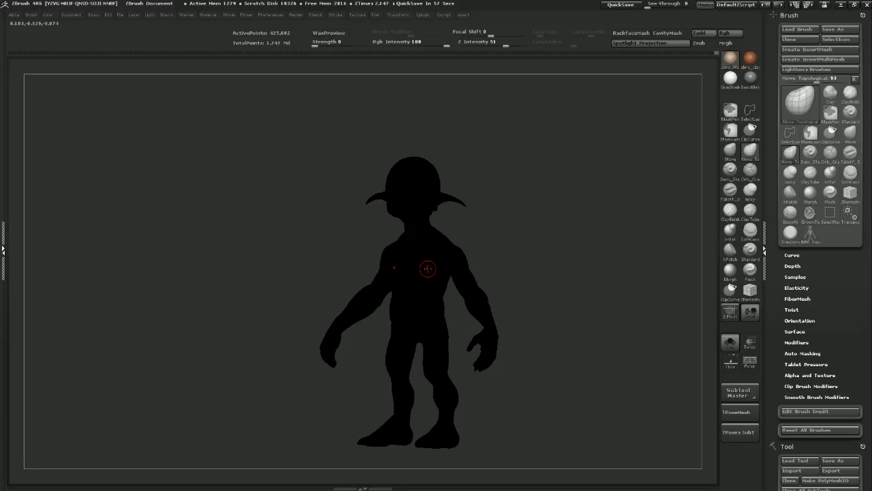
pyautogui.moveTo(493, 230)
pyautogui.mouseDown()
pyautogui.moveTo(530, 208)
pyautogui.moveTo(502, 216)
pyautogui.moveTo(535, 216)
pyautogui.moveTo(565, 253)
pyautogui.moveTo(598, 250)
pyautogui.moveTo(516, 262)
pyautogui.moveTo(570, 255)
pyautogui.moveTo(580, 257)
pyautogui.moveTo(528, 266)
pyautogui.moveTo(559, 257)
pyautogui.moveTo(576, 265)
pyautogui.mouseUp()
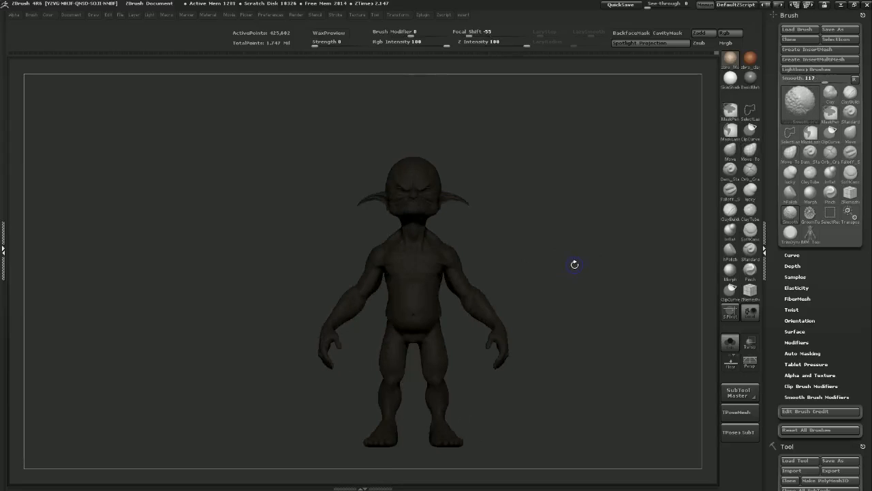
pyautogui.press('space')
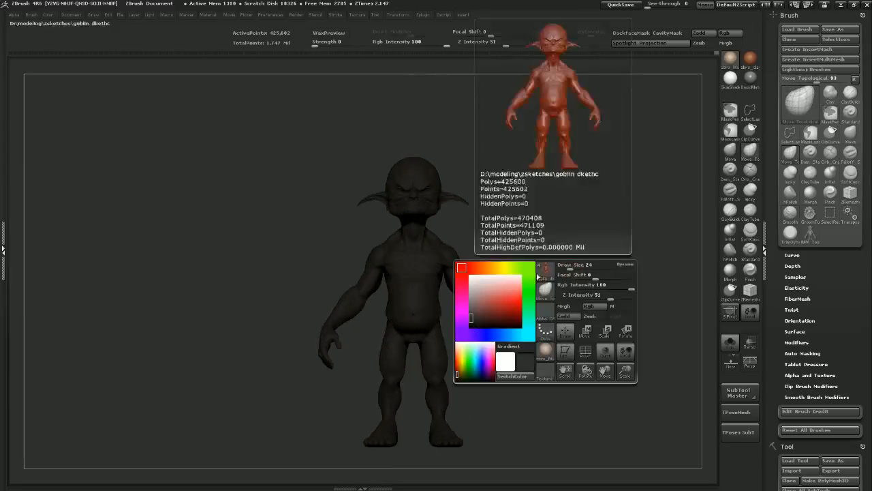
pyautogui.moveTo(480, 281); pyautogui.dragTo(471, 275)
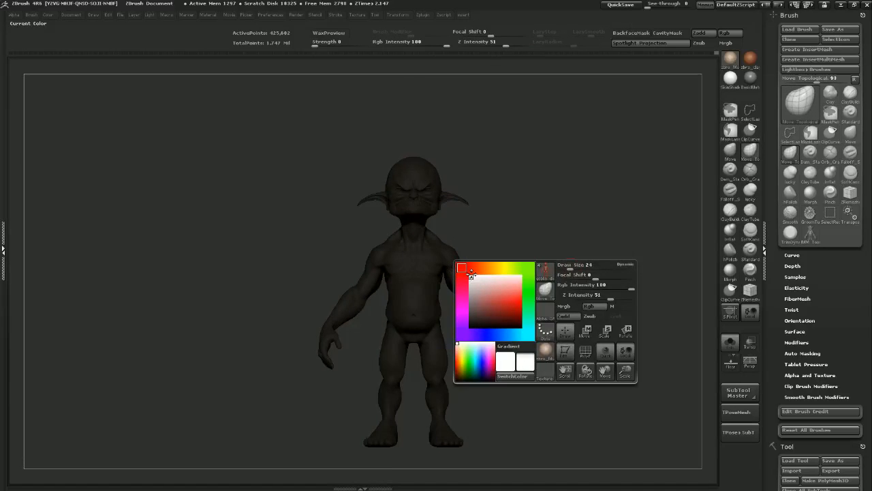
# Lower the body three subdivision levels and mask everything except the hand using a topological mask in Transpose Rotate mode
pyautogui.keyDown('alt'); pyautogui.moveTo(602, 243); pyautogui.dragTo(549, 182); pyautogui.keyUp('alt')
pyautogui.keyDown('alt'); pyautogui.moveTo(482, 202); pyautogui.dragTo(551, 292); pyautogui.keyUp('alt')
pyautogui.hotkey('shift', 'd')
pyautogui.hotkey('shift', 'd')
pyautogui.hotkey('shift', 'd')
pyautogui.press('r')
pyautogui.keyDown('ctrl'); pyautogui.moveTo(463, 254); pyautogui.dragTo(513, 300); pyautogui.keyUp('ctrl')
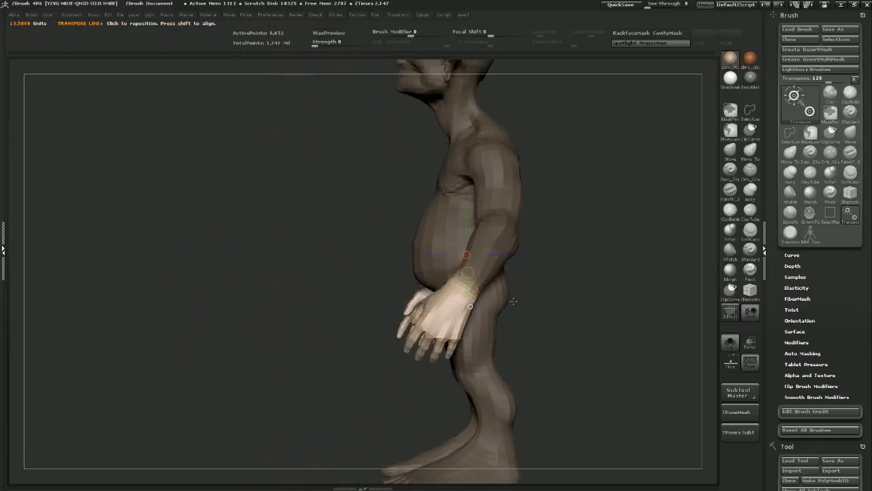
# Rotate the hand at the wrist with the Transpose line and clear the mask from the body
pyautogui.moveTo(462, 294)
pyautogui.mouseDown()
pyautogui.moveTo(543, 306)
pyautogui.moveTo(594, 330)
pyautogui.mouseUp()
pyautogui.moveTo(570, 279); pyautogui.dragTo(590, 272)
pyautogui.moveTo(472, 307); pyautogui.dragTo(633, 242)
pyautogui.moveTo(554, 274); pyautogui.dragTo(530, 283)
pyautogui.moveTo(525, 214); pyautogui.dragTo(483, 224)
pyautogui.moveTo(272, 336); pyautogui.dragTo(459, 263)
pyautogui.moveTo(366, 304); pyautogui.dragTo(359, 298)
pyautogui.moveTo(427, 347); pyautogui.dragTo(488, 319)
# Return to drawing with the Move brush and adjust the wrist and forearm outline in side view
pyautogui.press('q')
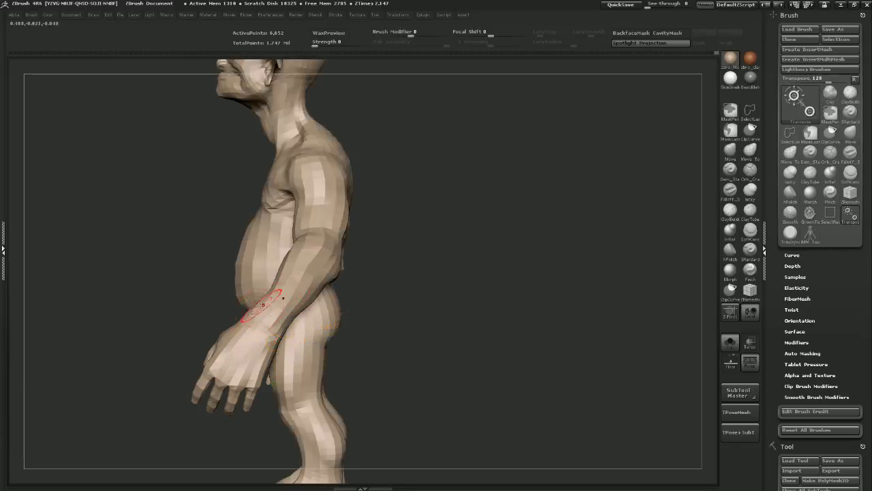
pyautogui.press('b')
pyautogui.press('m')
pyautogui.press('v')
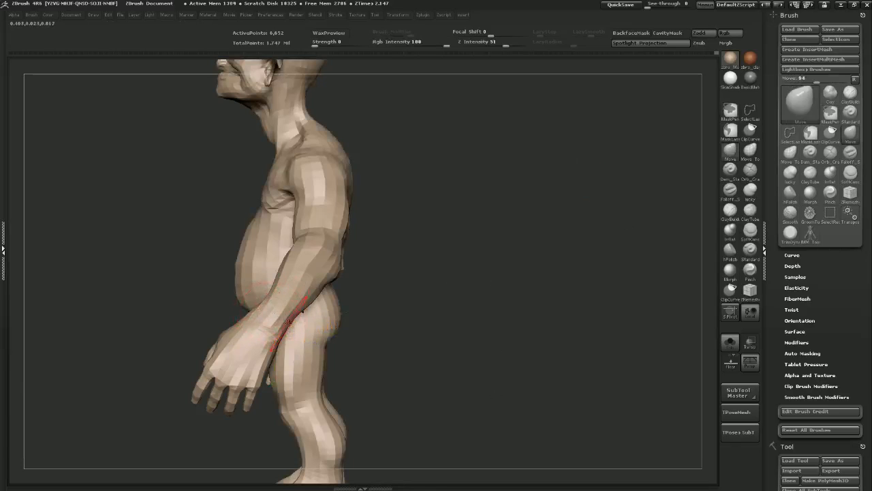
pyautogui.moveTo(314, 294)
pyautogui.mouseDown()
pyautogui.moveTo(322, 281)
pyautogui.moveTo(417, 298)
pyautogui.mouseUp()
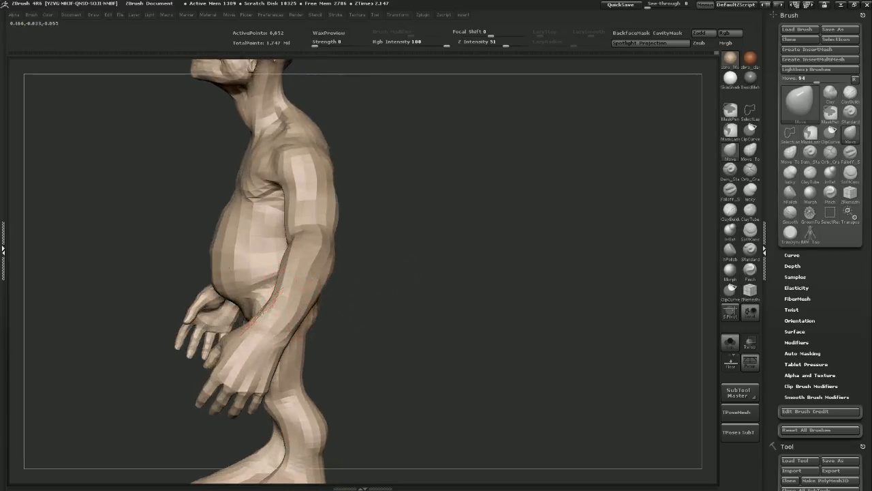
pyautogui.moveTo(431, 314)
pyautogui.mouseDown()
pyautogui.moveTo(368, 303)
pyautogui.moveTo(498, 319)
pyautogui.moveTo(417, 317)
pyautogui.moveTo(489, 259)
pyautogui.moveTo(484, 234)
pyautogui.moveTo(527, 299)
pyautogui.mouseUp()
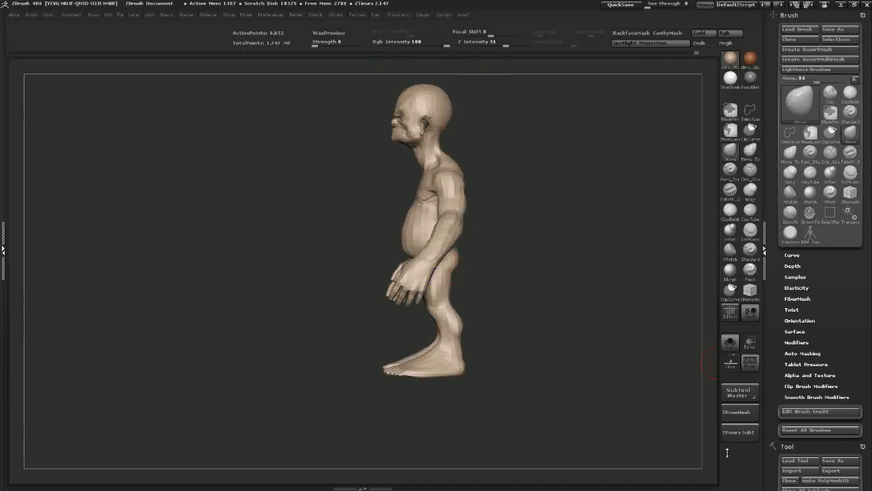
pyautogui.moveTo(154, 483)
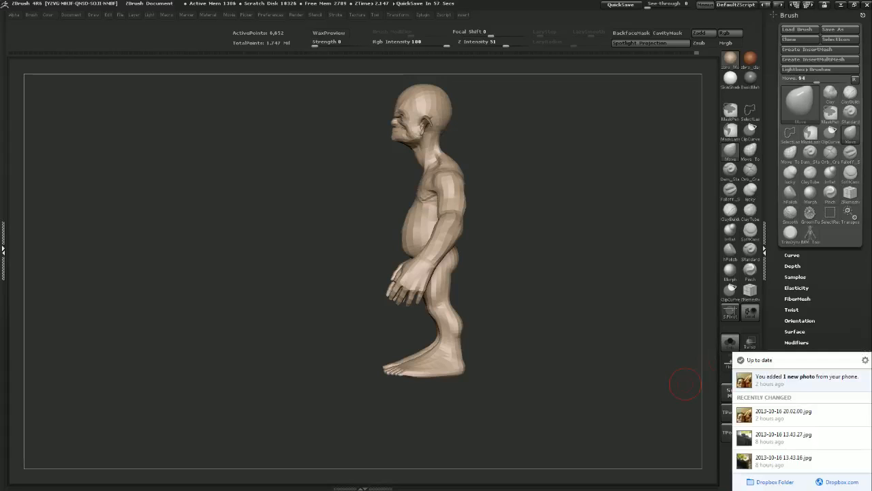
pyautogui.click(685, 383)
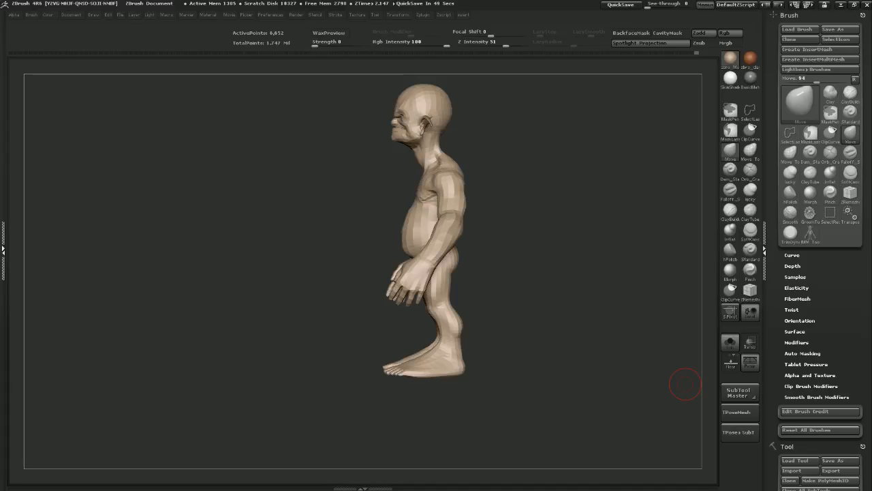
pyautogui.moveTo(600, 489)
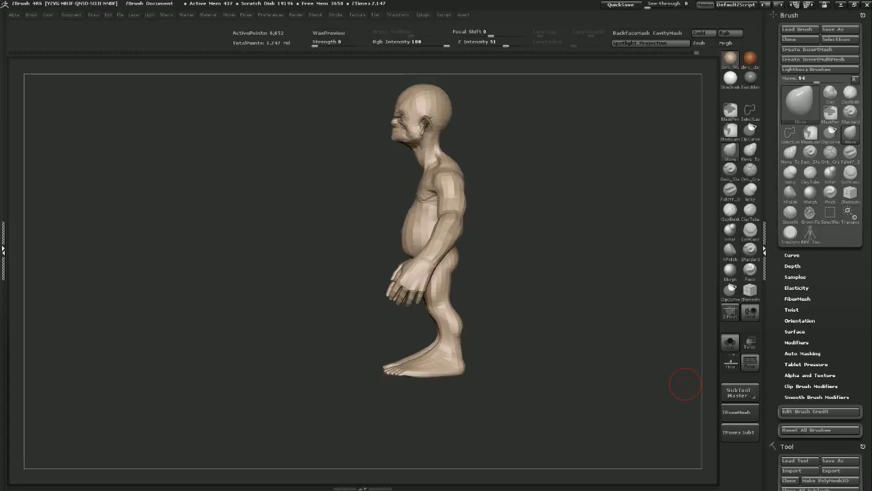
# Examine the legs, torso and head from the side and front, and frame the whole figure
pyautogui.keyDown('alt'); pyautogui.moveTo(566, 288); pyautogui.dragTo(613, 330); pyautogui.keyUp('alt')
pyautogui.moveTo(555, 292); pyautogui.dragTo(561, 296)
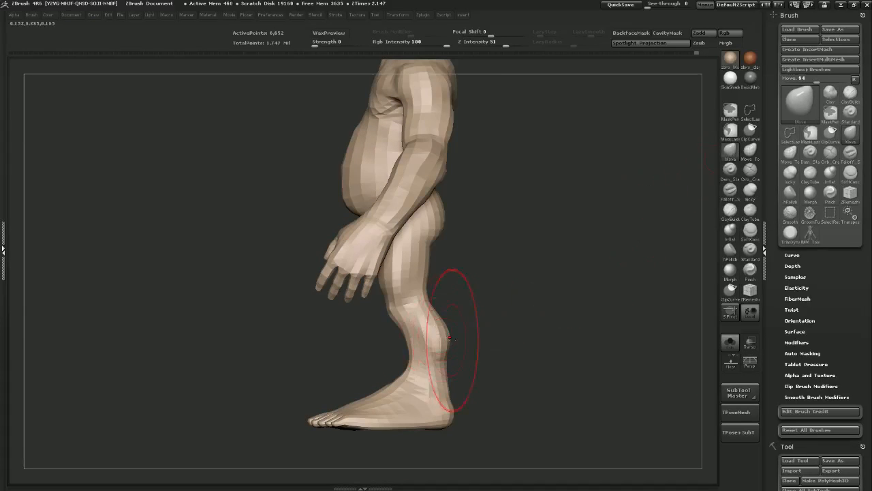
pyautogui.keyDown('shift'); pyautogui.moveTo(493, 325); pyautogui.dragTo(549, 320); pyautogui.keyUp('shift')
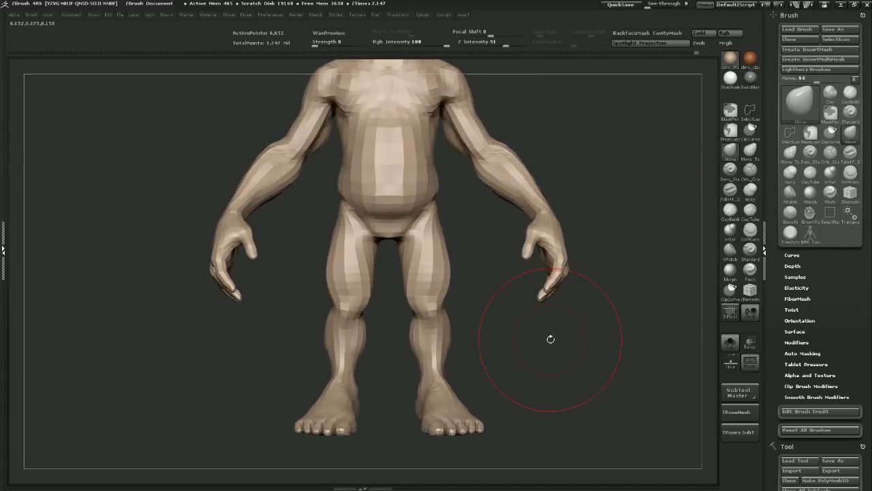
pyautogui.moveTo(659, 304)
pyautogui.mouseDown()
pyautogui.moveTo(603, 309)
pyautogui.moveTo(597, 298)
pyautogui.mouseUp()
pyautogui.keyDown('alt'); pyautogui.moveTo(571, 194); pyautogui.dragTo(567, 307); pyautogui.keyUp('alt')
pyautogui.moveTo(567, 280)
pyautogui.mouseDown()
pyautogui.moveTo(590, 259)
pyautogui.moveTo(592, 214)
pyautogui.moveTo(619, 268)
pyautogui.moveTo(594, 225)
pyautogui.moveTo(565, 226)
pyautogui.moveTo(573, 230)
pyautogui.mouseUp()
pyautogui.press('s')
pyautogui.press('p')
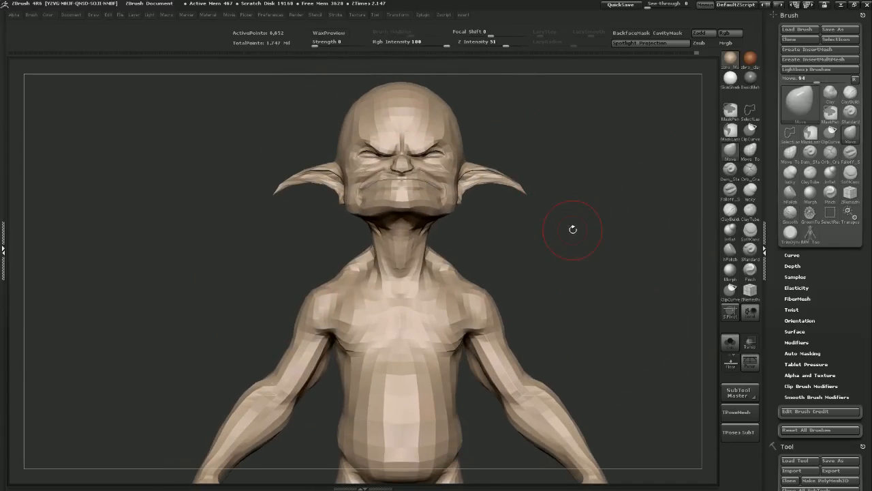
pyautogui.press('f')
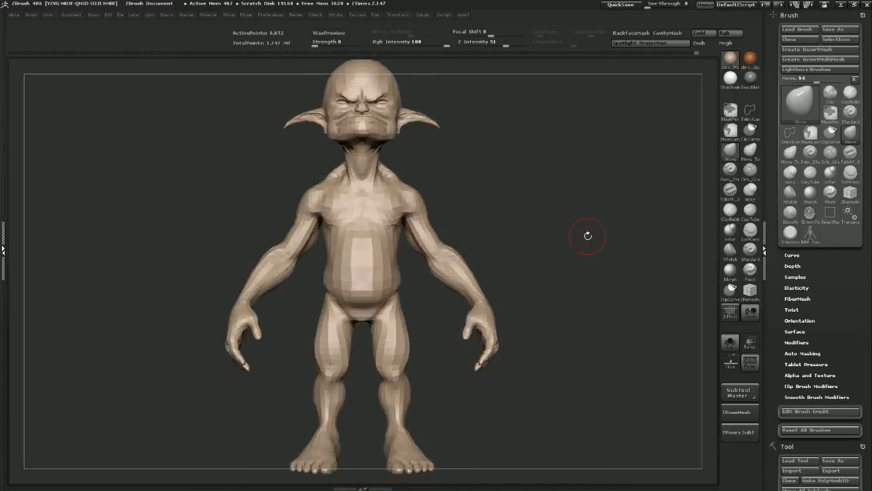
# Raise the body three subdivision levels and inspect the head, neck and back
pyautogui.press('d')
pyautogui.press('d')
pyautogui.press('d')
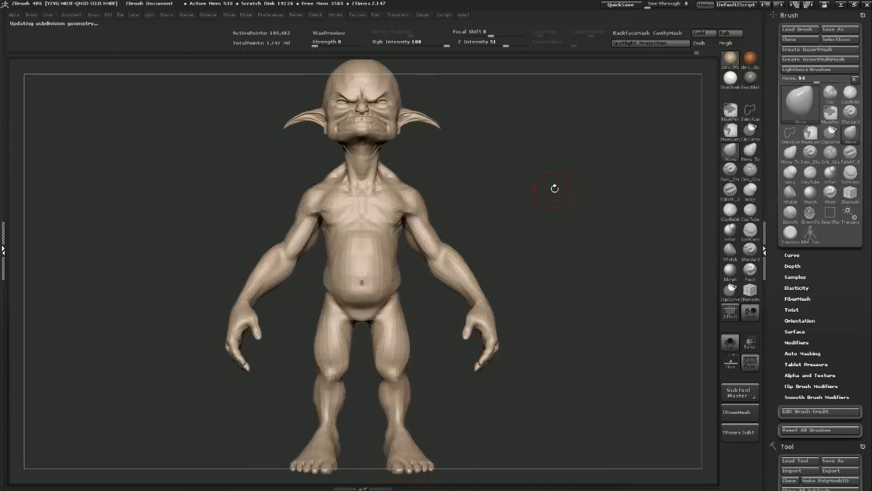
pyautogui.moveTo(594, 189); pyautogui.dragTo(570, 249)
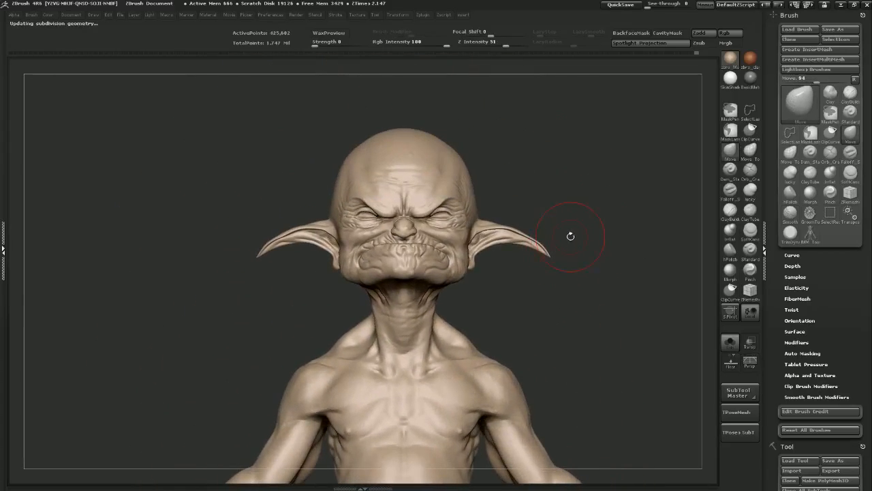
pyautogui.moveTo(581, 236); pyautogui.dragTo(634, 247)
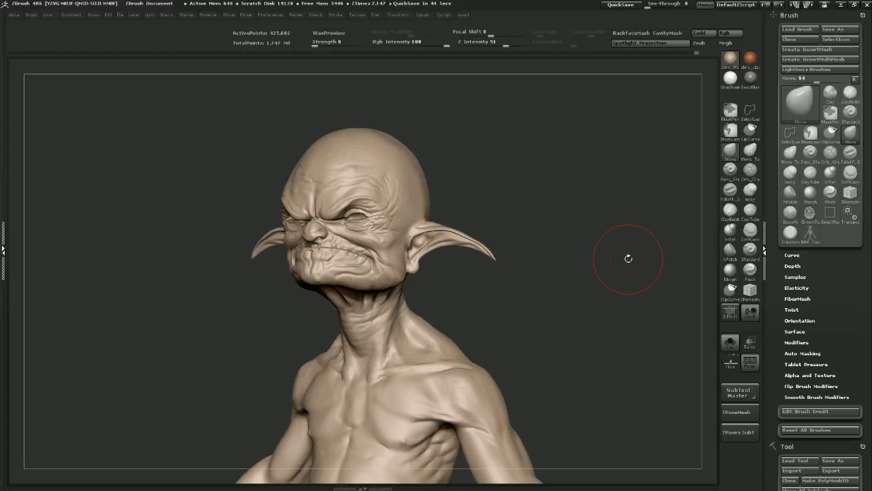
pyautogui.moveTo(605, 232); pyautogui.dragTo(592, 248)
pyautogui.keyDown('alt'); pyautogui.moveTo(588, 313); pyautogui.dragTo(582, 201); pyautogui.keyUp('alt')
pyautogui.moveTo(606, 235)
pyautogui.mouseDown()
pyautogui.moveTo(572, 233)
pyautogui.moveTo(614, 229)
pyautogui.mouseUp()
pyautogui.keyDown('alt'); pyautogui.moveTo(680, 208); pyautogui.dragTo(517, 213); pyautogui.keyUp('alt')
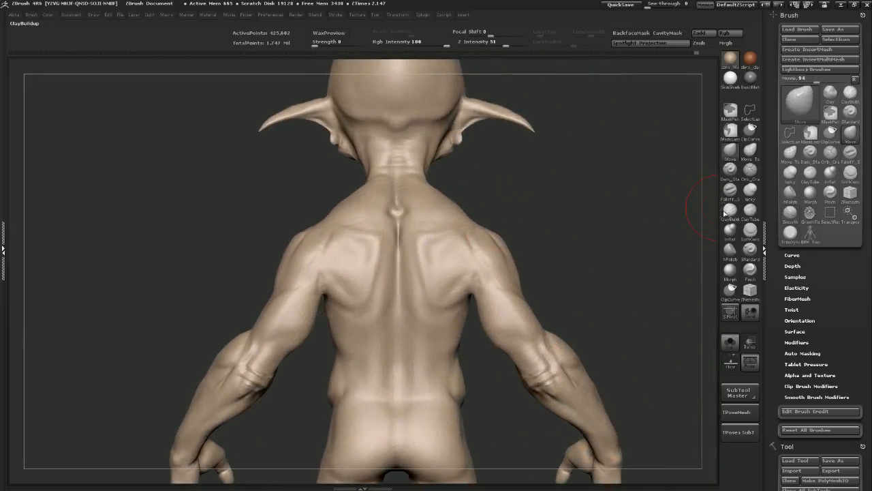
# Build up the muscles along the lower edge of the shoulder blades with the ClayBuildup brush and smooth the strokes
pyautogui.click(730, 211)
pyautogui.keyDown('alt'); pyautogui.moveTo(632, 219); pyautogui.dragTo(598, 224); pyautogui.keyUp('alt')
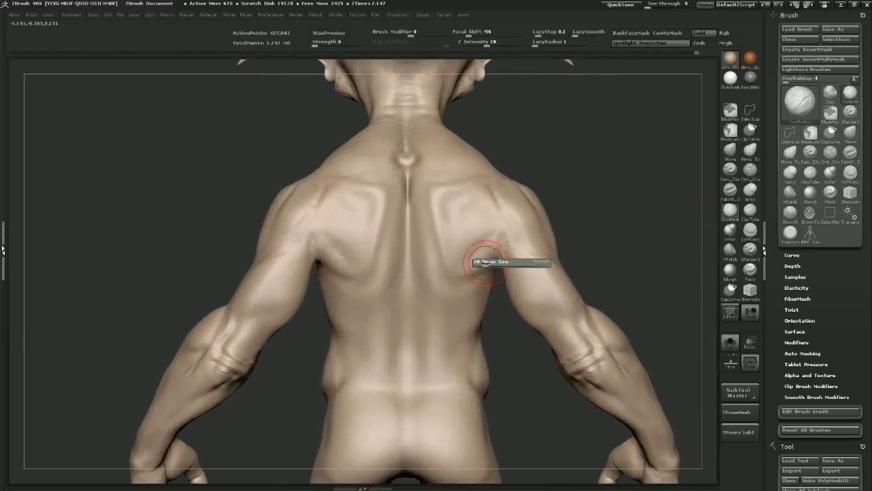
pyautogui.moveTo(489, 254); pyautogui.dragTo(466, 270)
pyautogui.moveTo(569, 231); pyautogui.dragTo(532, 232)
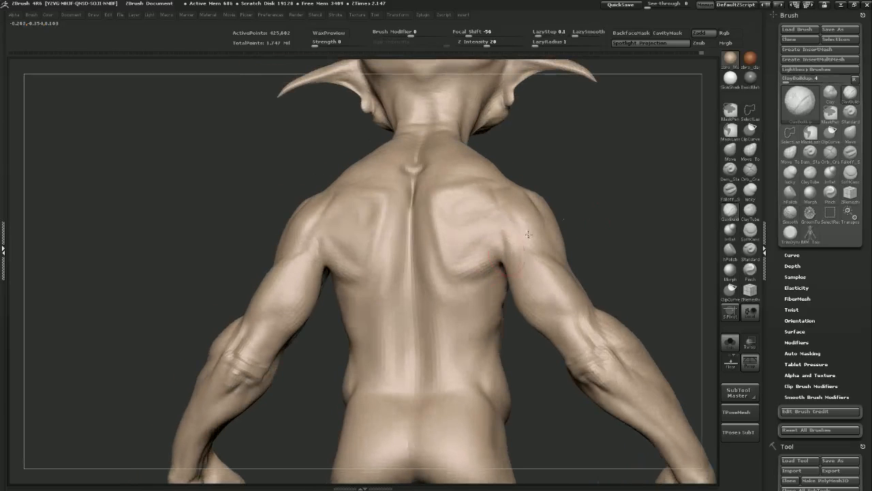
pyautogui.moveTo(466, 271)
pyautogui.mouseDown()
pyautogui.moveTo(486, 263)
pyautogui.moveTo(461, 257)
pyautogui.mouseUp()
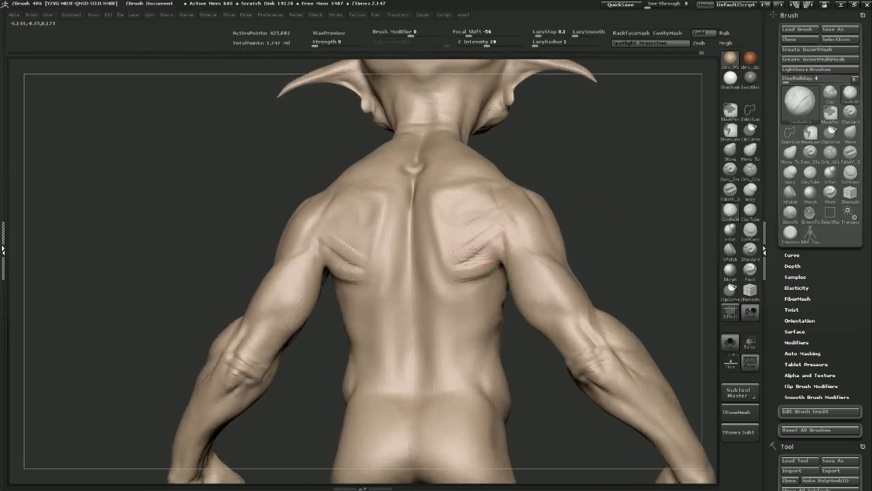
pyautogui.moveTo(490, 229)
pyautogui.keyDown('shift'); pyautogui.mouseDown()
pyautogui.moveTo(461, 252)
pyautogui.moveTo(487, 249)
pyautogui.mouseUp(); pyautogui.keyUp('shift')
pyautogui.moveTo(614, 212); pyautogui.dragTo(602, 208)
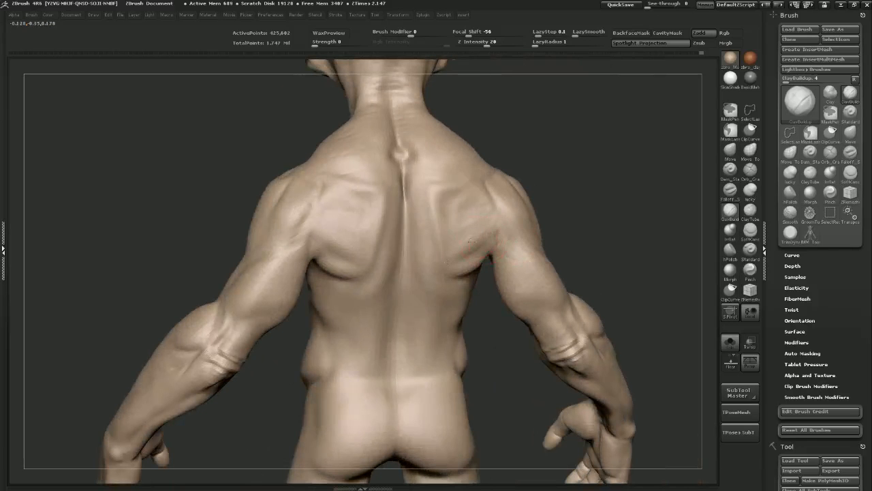
pyautogui.moveTo(492, 230); pyautogui.dragTo(455, 249)
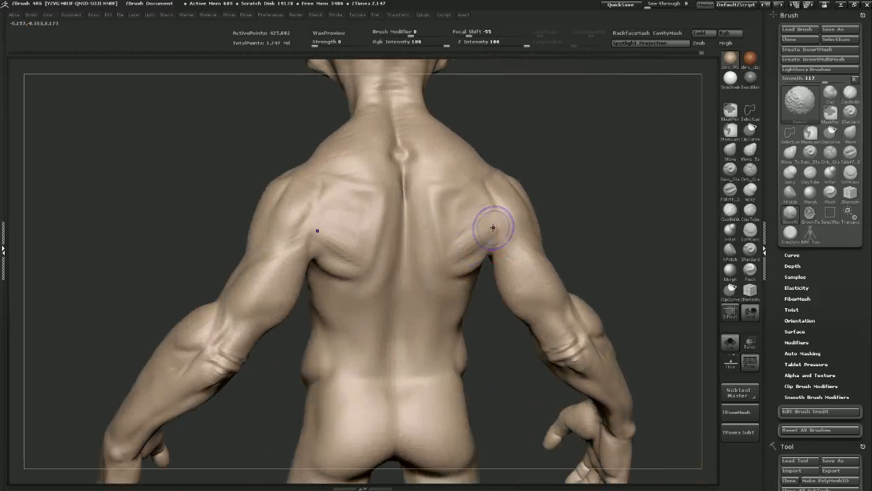
# Refine and smooth the upper back around the shoulder blades from several angles
pyautogui.moveTo(557, 201)
pyautogui.mouseDown()
pyautogui.moveTo(580, 204)
pyautogui.moveTo(623, 179)
pyautogui.moveTo(445, 222)
pyautogui.moveTo(492, 188)
pyautogui.moveTo(456, 215)
pyautogui.moveTo(476, 203)
pyautogui.moveTo(463, 189)
pyautogui.moveTo(454, 197)
pyautogui.moveTo(466, 202)
pyautogui.mouseUp()
pyautogui.moveTo(608, 155); pyautogui.dragTo(592, 198)
pyautogui.moveTo(477, 179); pyautogui.dragTo(436, 185)
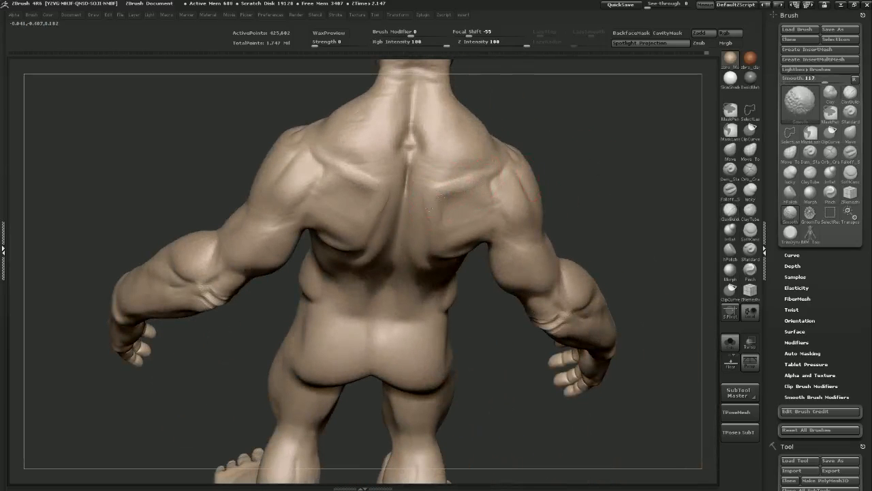
pyautogui.moveTo(641, 158); pyautogui.dragTo(586, 146)
pyautogui.moveTo(485, 198)
pyautogui.mouseDown()
pyautogui.moveTo(471, 189)
pyautogui.moveTo(487, 184)
pyautogui.moveTo(495, 205)
pyautogui.moveTo(509, 191)
pyautogui.moveTo(516, 199)
pyautogui.moveTo(495, 182)
pyautogui.moveTo(516, 209)
pyautogui.moveTo(488, 192)
pyautogui.mouseUp()
pyautogui.moveTo(637, 179)
pyautogui.mouseDown()
pyautogui.moveTo(631, 156)
pyautogui.moveTo(566, 171)
pyautogui.moveTo(604, 188)
pyautogui.moveTo(395, 247)
pyautogui.moveTo(638, 185)
pyautogui.moveTo(618, 204)
pyautogui.mouseUp()
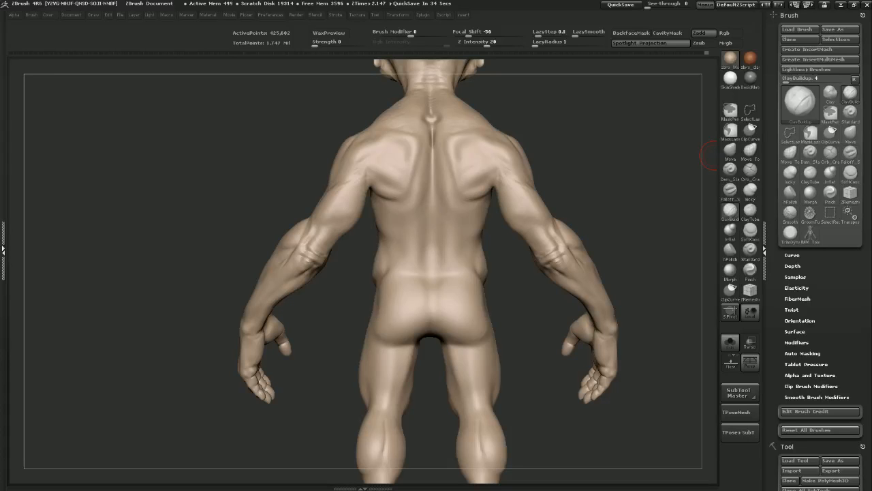
# Sculpt the back of the upper arm just above the elbow with a resized ClayBuildup brush and smooth it
pyautogui.keyDown('alt'); pyautogui.moveTo(638, 210); pyautogui.dragTo(647, 262); pyautogui.keyUp('alt')
pyautogui.press('s')
pyautogui.moveTo(563, 321)
pyautogui.mouseDown()
pyautogui.moveTo(542, 315)
pyautogui.moveTo(556, 318)
pyautogui.mouseUp()
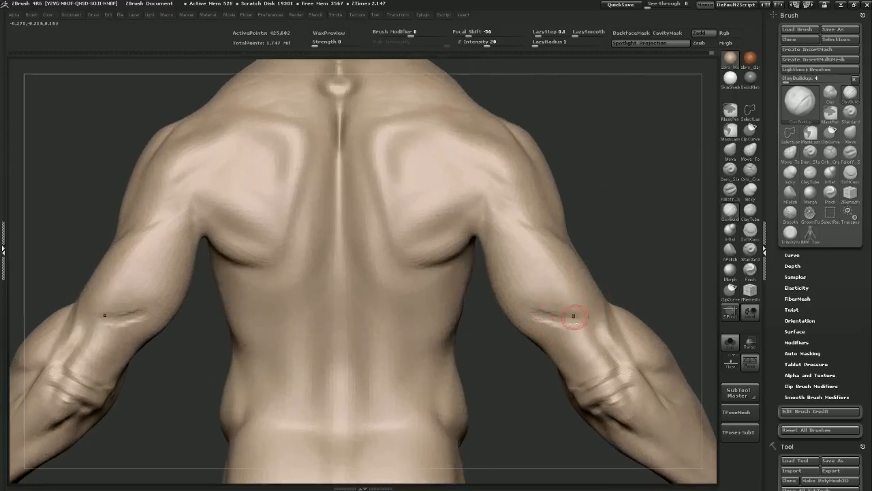
pyautogui.moveTo(551, 316)
pyautogui.keyDown('shift'); pyautogui.mouseDown()
pyautogui.moveTo(543, 317)
pyautogui.moveTo(578, 317)
pyautogui.moveTo(528, 304)
pyautogui.moveTo(558, 313)
pyautogui.moveTo(577, 302)
pyautogui.mouseUp(); pyautogui.keyUp('shift')
pyautogui.moveTo(621, 267)
pyautogui.mouseDown()
pyautogui.moveTo(650, 259)
pyautogui.moveTo(526, 265)
pyautogui.moveTo(516, 282)
pyautogui.moveTo(526, 281)
pyautogui.mouseUp()
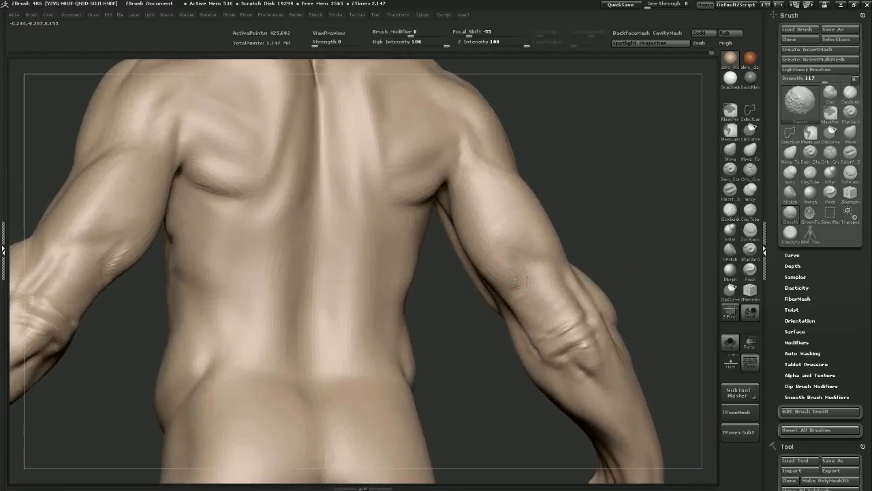
pyautogui.moveTo(620, 214)
pyautogui.mouseDown()
pyautogui.moveTo(561, 234)
pyautogui.moveTo(597, 236)
pyautogui.moveTo(601, 223)
pyautogui.mouseUp()
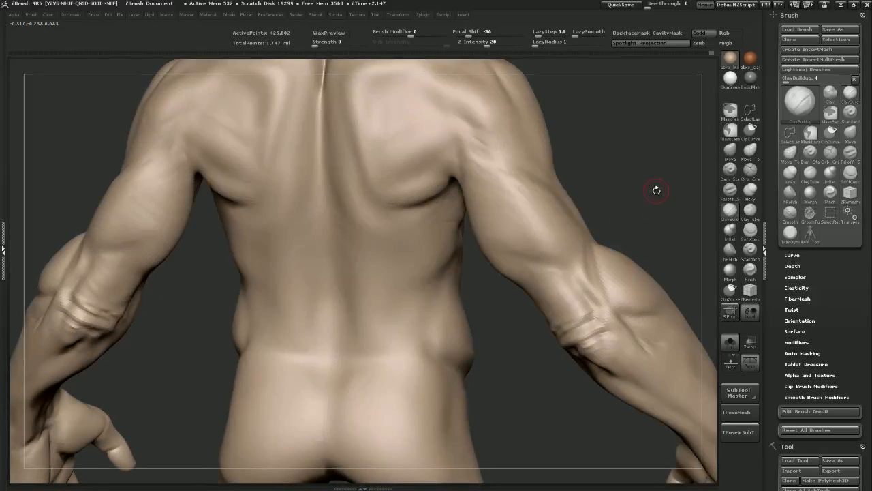
# Resize the ClayBuildup brush and define the rear shoulder where it runs into the triceps
pyautogui.keyDown('shift'); pyautogui.moveTo(656, 189); pyautogui.dragTo(633, 193); pyautogui.keyUp('shift')
pyautogui.keyDown('alt'); pyautogui.moveTo(584, 171); pyautogui.dragTo(598, 209); pyautogui.keyUp('alt')
pyautogui.press('s')
pyautogui.moveTo(487, 212)
pyautogui.mouseDown()
pyautogui.moveTo(495, 212)
pyautogui.moveTo(484, 190)
pyautogui.moveTo(497, 195)
pyautogui.moveTo(505, 218)
pyautogui.moveTo(496, 224)
pyautogui.mouseUp()
pyautogui.moveTo(484, 185)
pyautogui.mouseDown()
pyautogui.moveTo(492, 203)
pyautogui.moveTo(485, 222)
pyautogui.moveTo(482, 211)
pyautogui.mouseUp()
pyautogui.moveTo(465, 173)
pyautogui.mouseDown()
pyautogui.moveTo(411, 195)
pyautogui.moveTo(467, 178)
pyautogui.moveTo(508, 234)
pyautogui.mouseUp()
pyautogui.moveTo(562, 224)
pyautogui.mouseDown()
pyautogui.moveTo(511, 221)
pyautogui.moveTo(520, 241)
pyautogui.moveTo(504, 231)
pyautogui.moveTo(534, 261)
pyautogui.moveTo(506, 252)
pyautogui.mouseUp()
pyautogui.moveTo(664, 191); pyautogui.dragTo(628, 184)
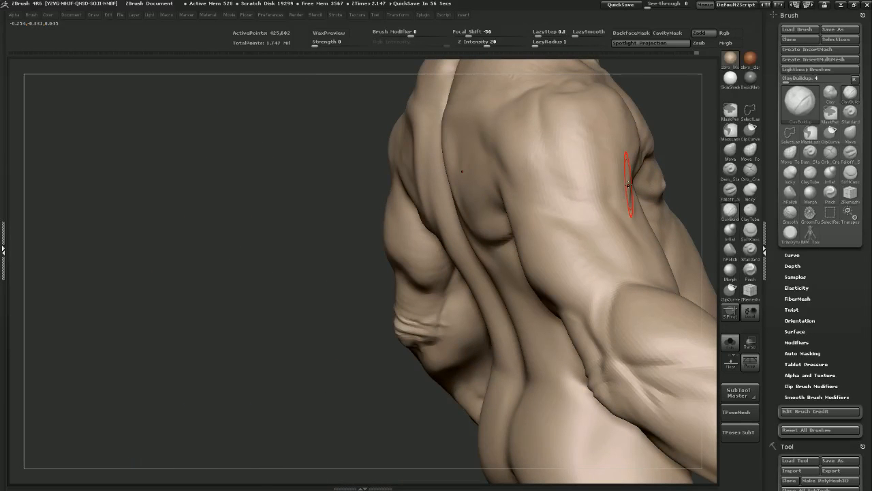
# Switch to the Move brush and lower the body three subdivision levels in back view
pyautogui.moveTo(318, 352)
pyautogui.mouseDown()
pyautogui.moveTo(464, 313)
pyautogui.moveTo(518, 280)
pyautogui.mouseUp()
pyautogui.click(728, 152)
pyautogui.keyDown('alt'); pyautogui.moveTo(658, 198); pyautogui.dragTo(607, 202); pyautogui.keyUp('alt')
pyautogui.hotkey('shift', 'd')
pyautogui.hotkey('shift', 'd')
pyautogui.hotkey('shift', 'd')
pyautogui.keyDown('alt'); pyautogui.moveTo(661, 261); pyautogui.dragTo(612, 232); pyautogui.keyUp('alt')
pyautogui.moveTo(638, 265)
pyautogui.keyDown('ctrl'); pyautogui.keyDown('shift'); pyautogui.mouseDown()
pyautogui.moveTo(503, 162)
pyautogui.moveTo(443, 139)
pyautogui.moveTo(426, 204)
pyautogui.moveTo(443, 286)
pyautogui.moveTo(525, 436)
pyautogui.moveTo(546, 443)
pyautogui.mouseUp(); pyautogui.keyUp('shift'); pyautogui.keyUp('ctrl')
pyautogui.keyDown('ctrl'); pyautogui.keyDown('shift'); pyautogui.click(531, 286); pyautogui.keyUp('shift'); pyautogui.keyUp('ctrl')
pyautogui.hotkey('ctrl', 'z')
pyautogui.keyDown('ctrl'); pyautogui.keyDown('shift'); pyautogui.click(591, 253); pyautogui.keyUp('shift'); pyautogui.keyUp('ctrl')
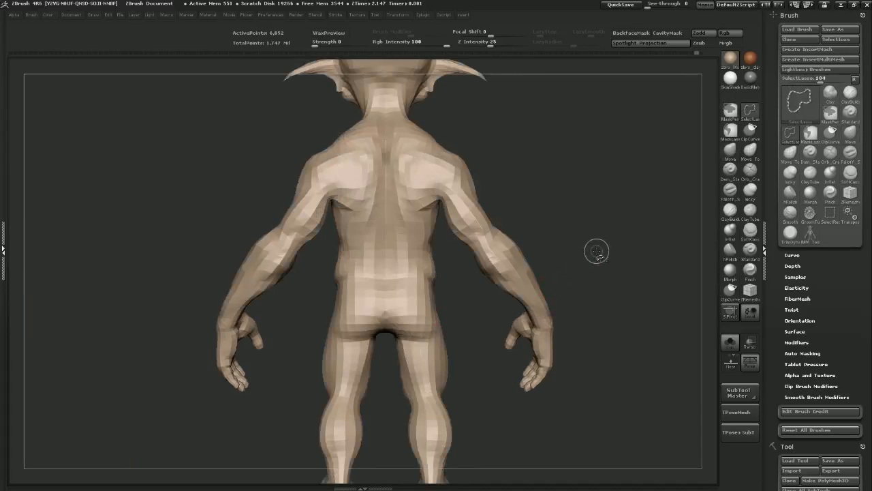
# Hide the arms and reshape the lower back and buttock profile in side view with a resized Move brush
pyautogui.moveTo(617, 229)
pyautogui.keyDown('ctrl'); pyautogui.keyDown('alt'); pyautogui.keyDown('shift'); pyautogui.mouseDown()
pyautogui.moveTo(485, 135)
pyautogui.moveTo(433, 136)
pyautogui.moveTo(585, 437)
pyautogui.mouseUp(); pyautogui.keyUp('shift'); pyautogui.keyUp('alt'); pyautogui.keyUp('ctrl')
pyautogui.keyDown('shift'); pyautogui.moveTo(588, 296); pyautogui.dragTo(551, 300); pyautogui.keyUp('shift')
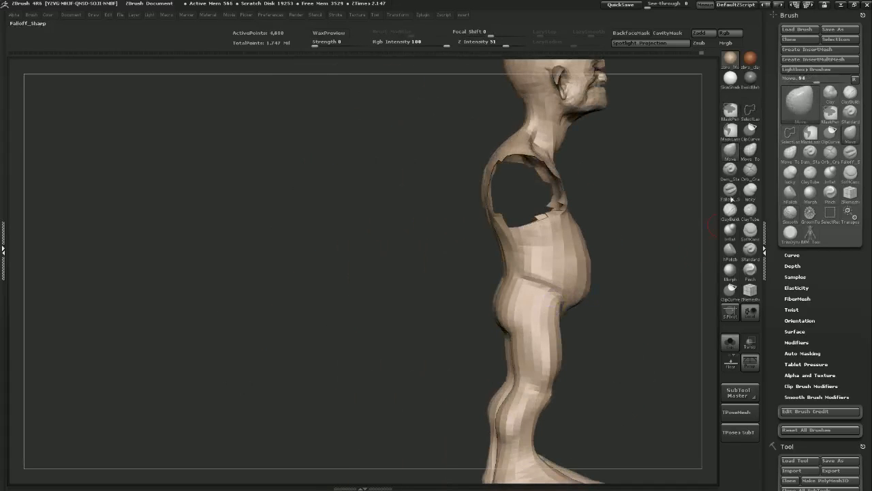
pyautogui.moveTo(419, 274)
pyautogui.keyDown('alt'); pyautogui.mouseDown()
pyautogui.moveTo(417, 286)
pyautogui.moveTo(443, 266)
pyautogui.moveTo(484, 254)
pyautogui.moveTo(513, 264)
pyautogui.mouseUp(); pyautogui.keyUp('alt')
pyautogui.press('s')
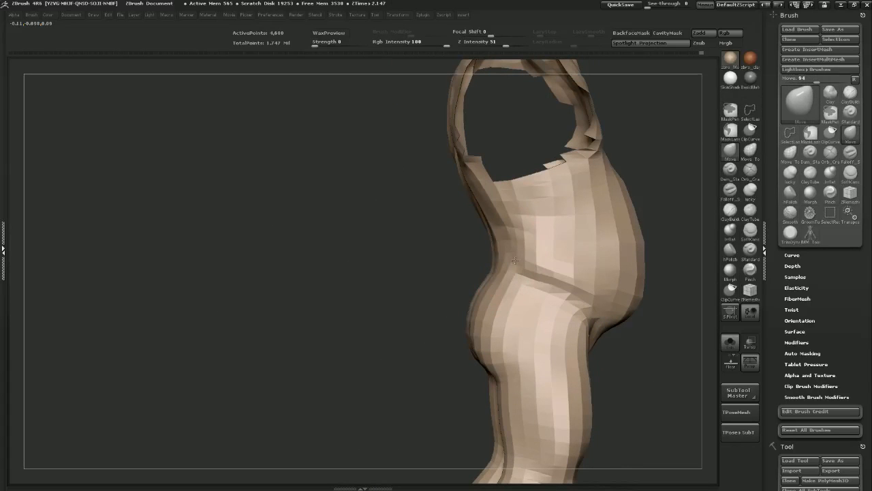
pyautogui.moveTo(488, 229); pyautogui.dragTo(501, 212)
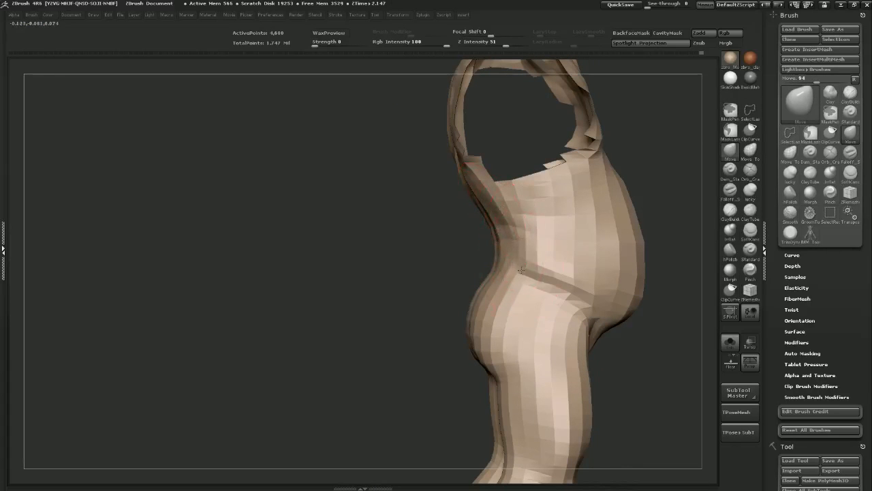
pyautogui.moveTo(480, 306); pyautogui.dragTo(487, 309)
pyautogui.moveTo(455, 360)
pyautogui.mouseDown()
pyautogui.moveTo(438, 362)
pyautogui.moveTo(444, 354)
pyautogui.mouseUp()
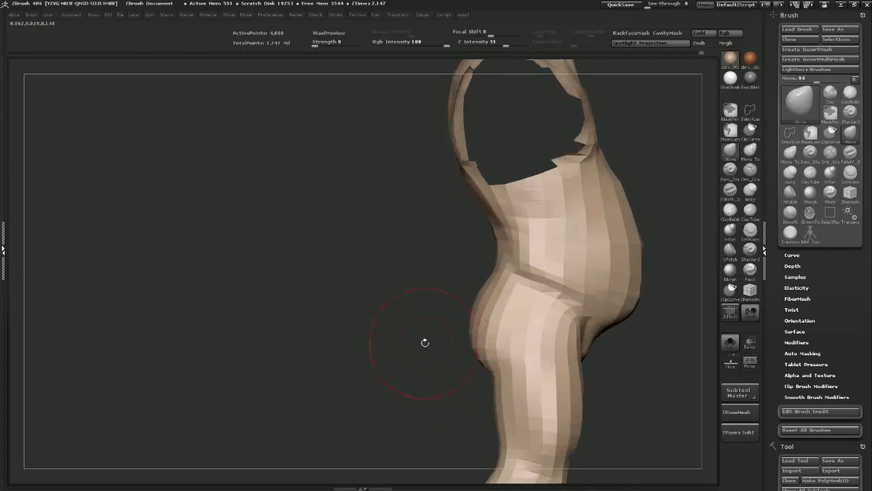
# Adjust the thigh, knee and calf profile with the Move brush at the low subdivision level
pyautogui.moveTo(648, 354); pyautogui.dragTo(534, 267)
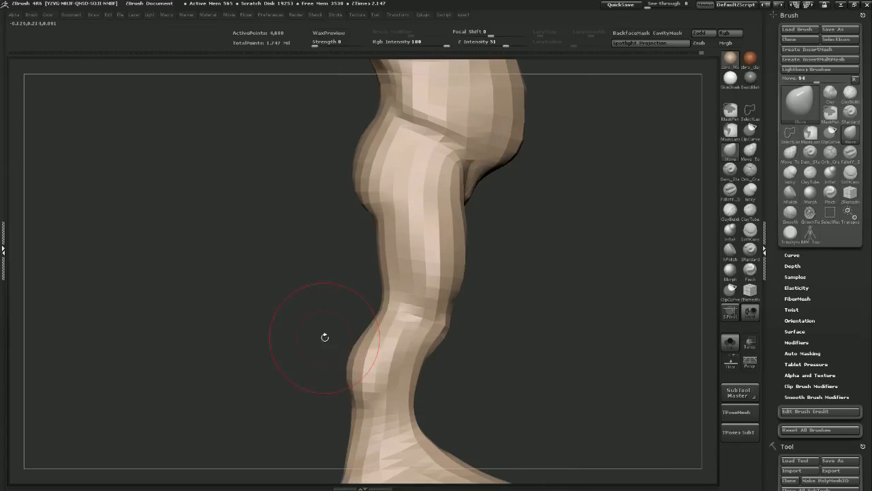
pyautogui.moveTo(545, 335)
pyautogui.keyDown('alt'); pyautogui.mouseDown()
pyautogui.moveTo(598, 261)
pyautogui.moveTo(601, 270)
pyautogui.moveTo(559, 281)
pyautogui.moveTo(547, 310)
pyautogui.mouseUp(); pyautogui.keyUp('alt')
pyautogui.moveTo(505, 390)
pyautogui.mouseDown()
pyautogui.moveTo(477, 361)
pyautogui.moveTo(525, 347)
pyautogui.moveTo(614, 355)
pyautogui.moveTo(353, 343)
pyautogui.moveTo(532, 343)
pyautogui.mouseUp()
pyautogui.moveTo(451, 282)
pyautogui.keyDown('alt'); pyautogui.mouseDown()
pyautogui.moveTo(411, 282)
pyautogui.moveTo(371, 333)
pyautogui.mouseUp(); pyautogui.keyUp('alt')
# Raise the body three subdivision levels, then refine and smooth the thigh just above the knee
pyautogui.hotkey('ctrl', 'd')
pyautogui.hotkey('ctrl', 'd')
pyautogui.hotkey('ctrl', 'd')
pyautogui.moveTo(669, 211)
pyautogui.keyDown('alt'); pyautogui.mouseDown()
pyautogui.moveTo(660, 212)
pyautogui.moveTo(672, 246)
pyautogui.mouseUp(); pyautogui.keyUp('alt')
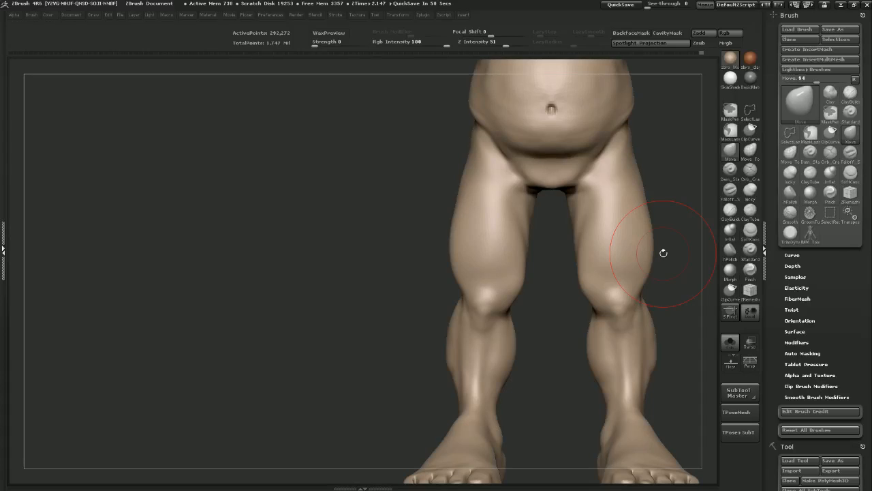
pyautogui.keyDown('alt'); pyautogui.moveTo(409, 215); pyautogui.dragTo(265, 240); pyautogui.keyUp('alt')
pyautogui.press('s')
pyautogui.moveTo(516, 296); pyautogui.dragTo(500, 306)
pyautogui.moveTo(551, 290)
pyautogui.mouseDown()
pyautogui.moveTo(584, 295)
pyautogui.moveTo(539, 311)
pyautogui.moveTo(545, 325)
pyautogui.mouseUp()
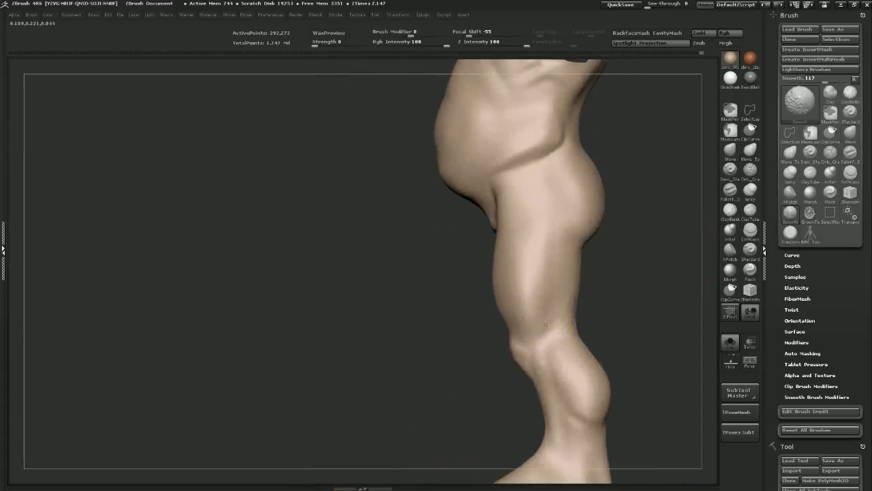
# Build up the kneecaps in front view with a resized ClayBuildup brush and smooth them
pyautogui.click(730, 215)
pyautogui.moveTo(648, 304)
pyautogui.keyDown('shift'); pyautogui.mouseDown()
pyautogui.moveTo(643, 336)
pyautogui.moveTo(610, 243)
pyautogui.moveTo(606, 298)
pyautogui.mouseUp(); pyautogui.keyUp('shift')
pyautogui.press('s')
pyautogui.moveTo(497, 306)
pyautogui.mouseDown()
pyautogui.moveTo(486, 306)
pyautogui.moveTo(478, 285)
pyautogui.moveTo(497, 323)
pyautogui.mouseUp()
pyautogui.moveTo(474, 278)
pyautogui.mouseDown()
pyautogui.moveTo(497, 280)
pyautogui.moveTo(500, 289)
pyautogui.moveTo(475, 299)
pyautogui.moveTo(496, 291)
pyautogui.moveTo(484, 261)
pyautogui.moveTo(480, 271)
pyautogui.moveTo(496, 265)
pyautogui.mouseUp()
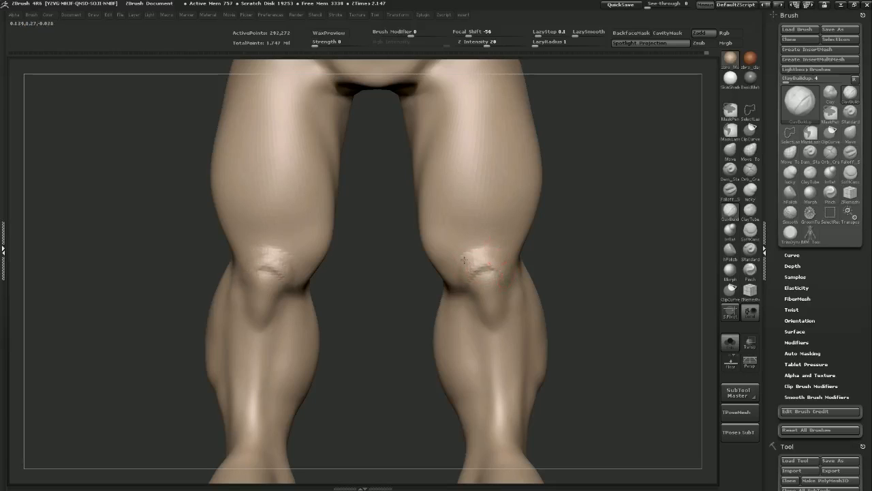
pyautogui.press('shift')
# Add small pads on both sides below the kneecap with ClayBuildup and blend them into the knee
pyautogui.moveTo(454, 278)
pyautogui.mouseDown()
pyautogui.moveTo(473, 272)
pyautogui.moveTo(496, 297)
pyautogui.moveTo(485, 311)
pyautogui.moveTo(502, 293)
pyautogui.moveTo(470, 307)
pyautogui.mouseUp()
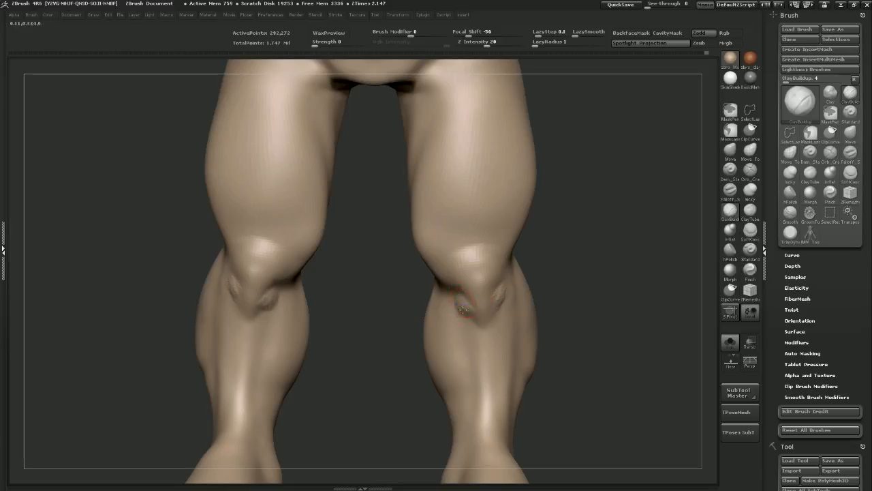
pyautogui.press('shift')
pyautogui.moveTo(475, 317)
pyautogui.keyDown('shift'); pyautogui.mouseDown()
pyautogui.moveTo(506, 296)
pyautogui.moveTo(478, 299)
pyautogui.mouseUp(); pyautogui.keyUp('shift')
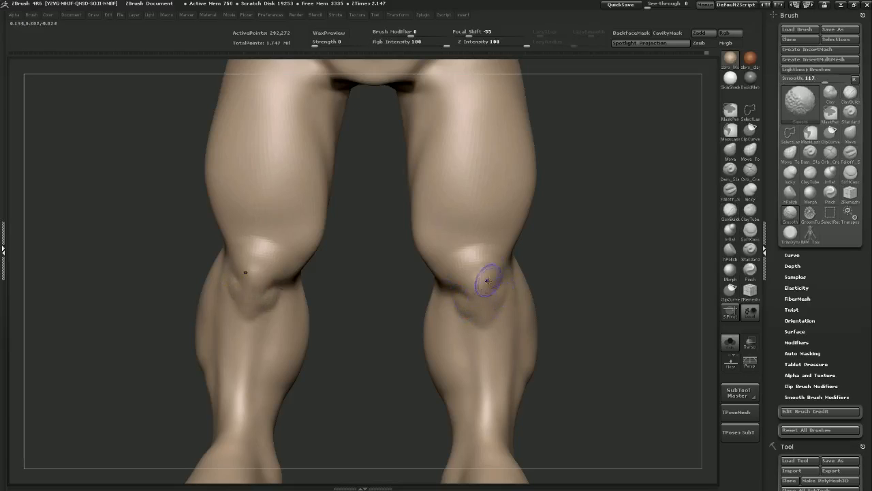
# Sculpt the front of the shin down towards the ankle with a resized ClayBuildup brush and smooth it
pyautogui.moveTo(600, 265)
pyautogui.mouseDown()
pyautogui.moveTo(591, 215)
pyautogui.moveTo(584, 225)
pyautogui.moveTo(576, 220)
pyautogui.moveTo(559, 273)
pyautogui.mouseUp()
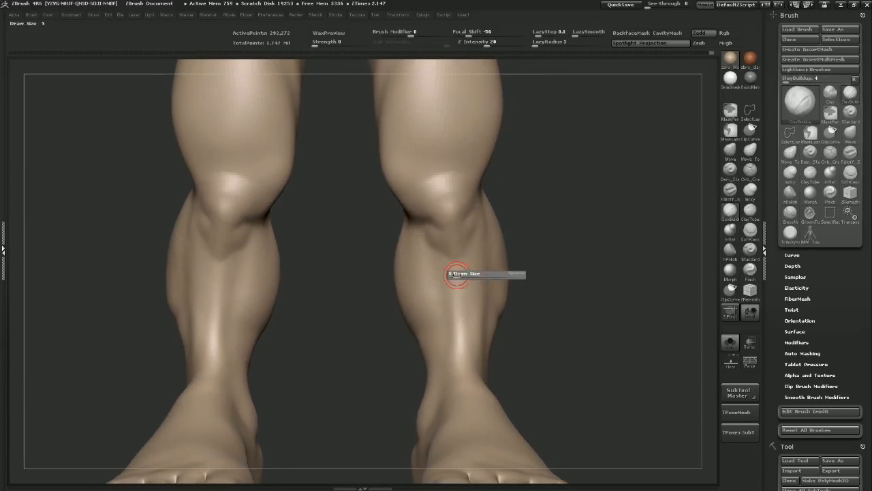
pyautogui.moveTo(457, 269)
pyautogui.mouseDown()
pyautogui.moveTo(457, 325)
pyautogui.moveTo(460, 304)
pyautogui.moveTo(469, 342)
pyautogui.mouseUp()
pyautogui.moveTo(469, 307); pyautogui.dragTo(459, 356)
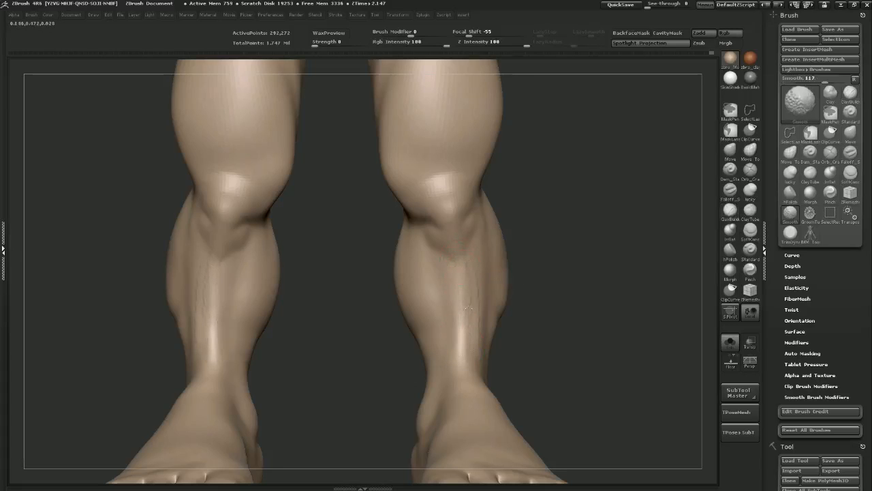
pyautogui.moveTo(592, 239)
pyautogui.mouseDown()
pyautogui.moveTo(542, 240)
pyautogui.moveTo(591, 243)
pyautogui.mouseUp()
pyautogui.moveTo(518, 258); pyautogui.dragTo(564, 252)
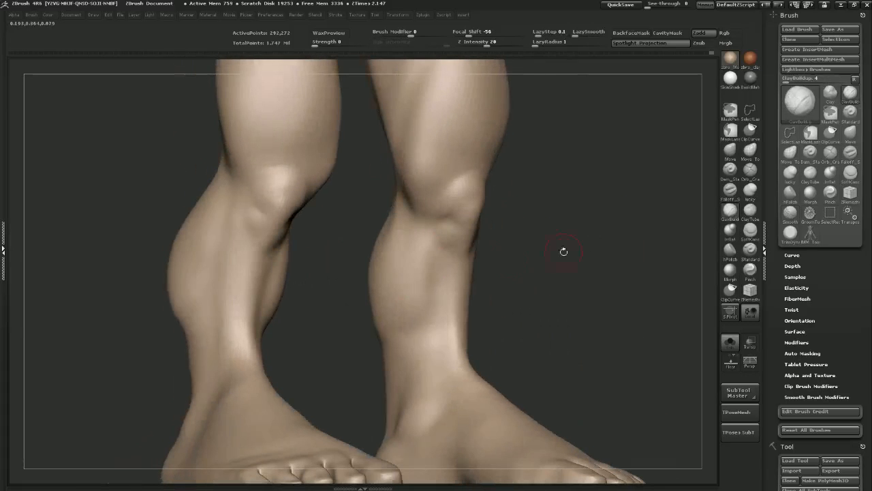
# Carve creases around and below the kneecap with the Dam_Standard brush and soften them
pyautogui.click(731, 173)
pyautogui.moveTo(612, 204)
pyautogui.keyDown('alt'); pyautogui.mouseDown()
pyautogui.moveTo(593, 216)
pyautogui.moveTo(478, 220)
pyautogui.mouseUp(); pyautogui.keyUp('alt')
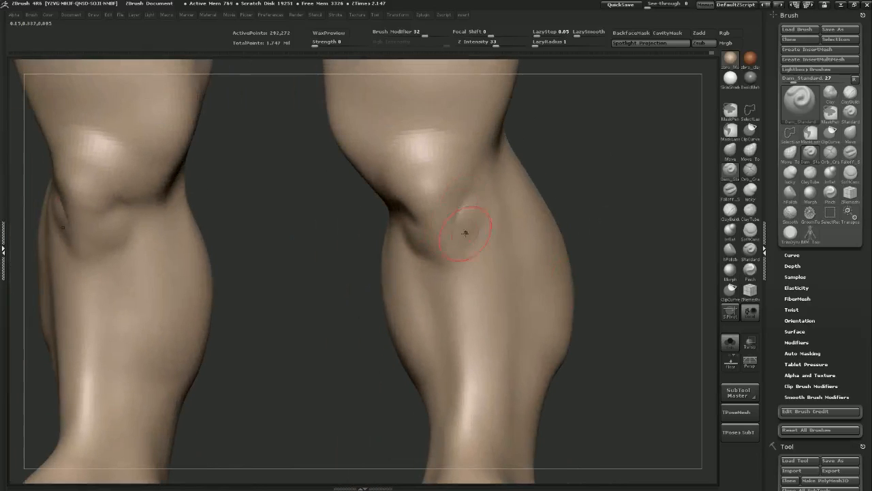
pyautogui.moveTo(568, 200); pyautogui.dragTo(414, 221)
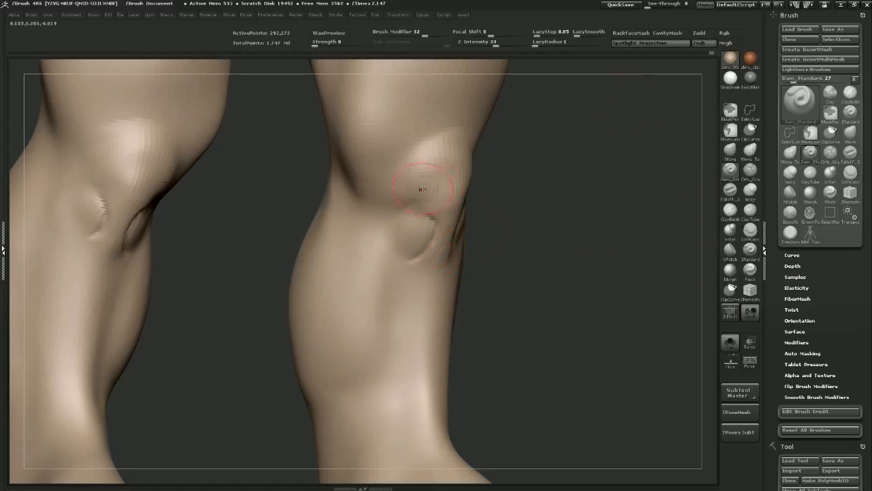
pyautogui.moveTo(603, 253); pyautogui.dragTo(618, 249)
pyautogui.moveTo(454, 226)
pyautogui.keyDown('shift'); pyautogui.mouseDown()
pyautogui.moveTo(464, 220)
pyautogui.moveTo(437, 225)
pyautogui.moveTo(447, 238)
pyautogui.mouseUp(); pyautogui.keyUp('shift')
# Check the legs from the front and side, then unhide the arms and frame the full figure from the front
pyautogui.moveTo(625, 250)
pyautogui.keyDown('alt'); pyautogui.mouseDown()
pyautogui.moveTo(586, 187)
pyautogui.moveTo(573, 271)
pyautogui.mouseUp(); pyautogui.keyUp('alt')
pyautogui.press('shift')
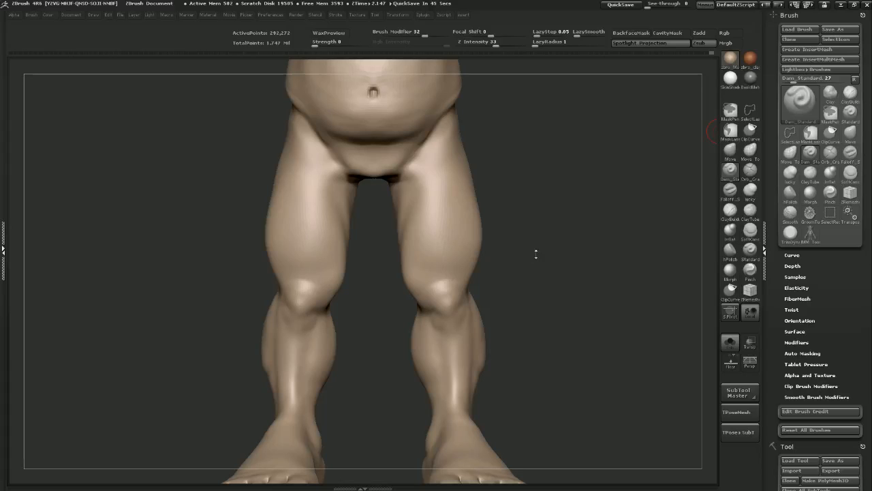
pyautogui.moveTo(614, 209); pyautogui.dragTo(466, 217)
pyautogui.keyDown('shift'); pyautogui.moveTo(571, 215); pyautogui.dragTo(591, 224); pyautogui.keyUp('shift')
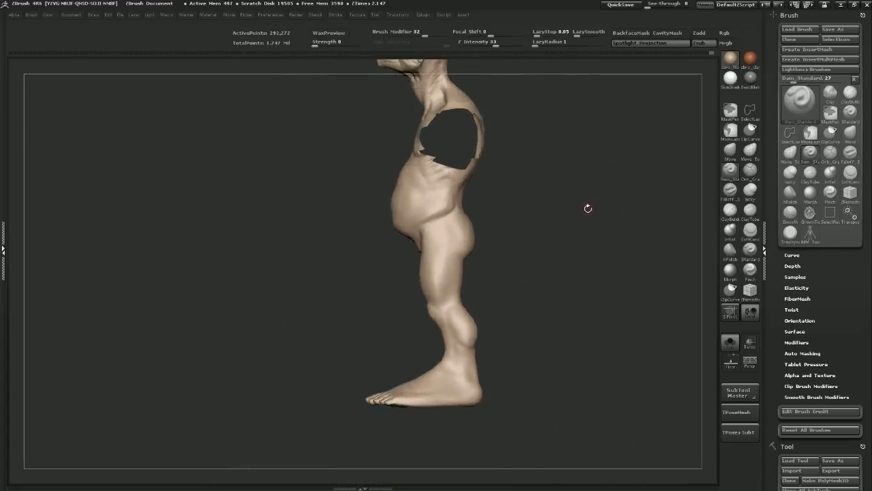
pyautogui.moveTo(579, 195)
pyautogui.keyDown('shift'); pyautogui.mouseDown()
pyautogui.moveTo(586, 171)
pyautogui.moveTo(637, 173)
pyautogui.mouseUp(); pyautogui.keyUp('shift')
pyautogui.keyDown('alt'); pyautogui.moveTo(634, 126); pyautogui.dragTo(619, 179); pyautogui.keyUp('alt')
# Save the tool over the existing goblin dkethc.ZTL file in the zsketches folder
pyautogui.click(833, 30)
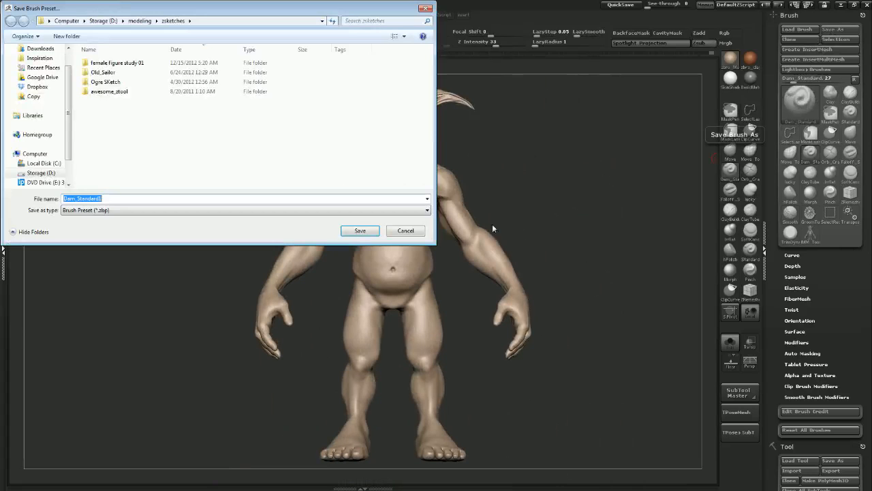
pyautogui.click(418, 233)
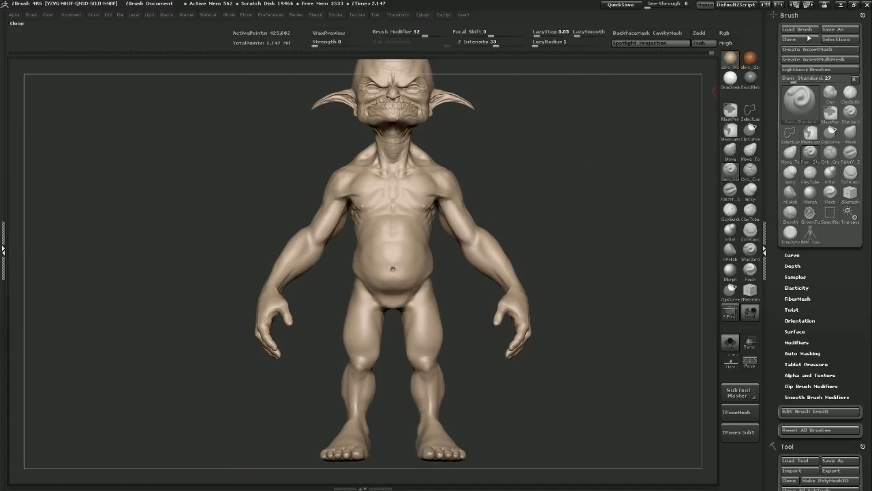
pyautogui.click(863, 16)
pyautogui.click(842, 31)
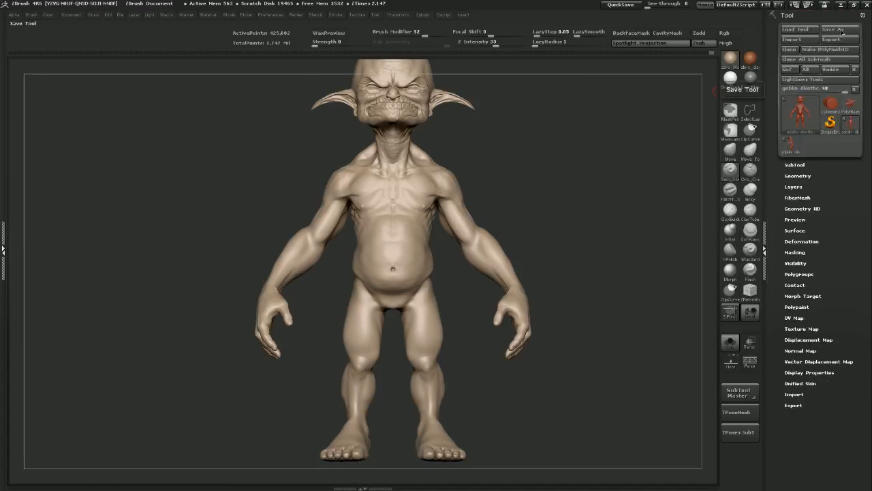
pyautogui.click(363, 230)
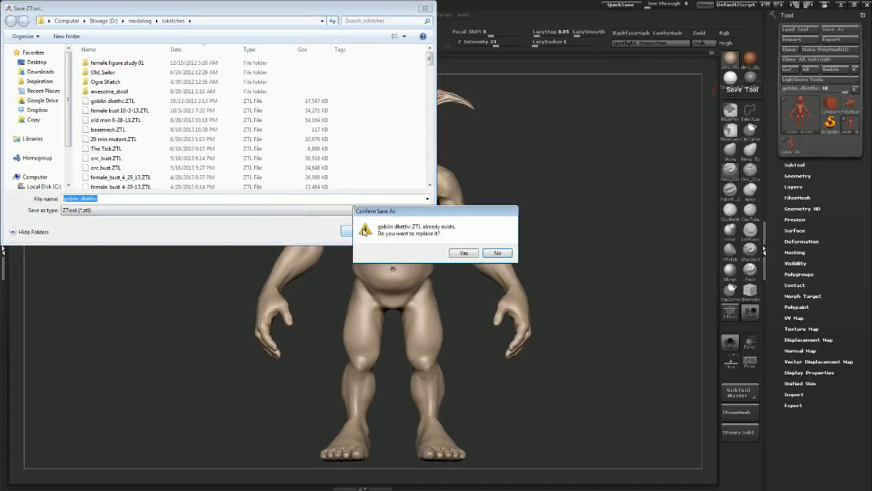